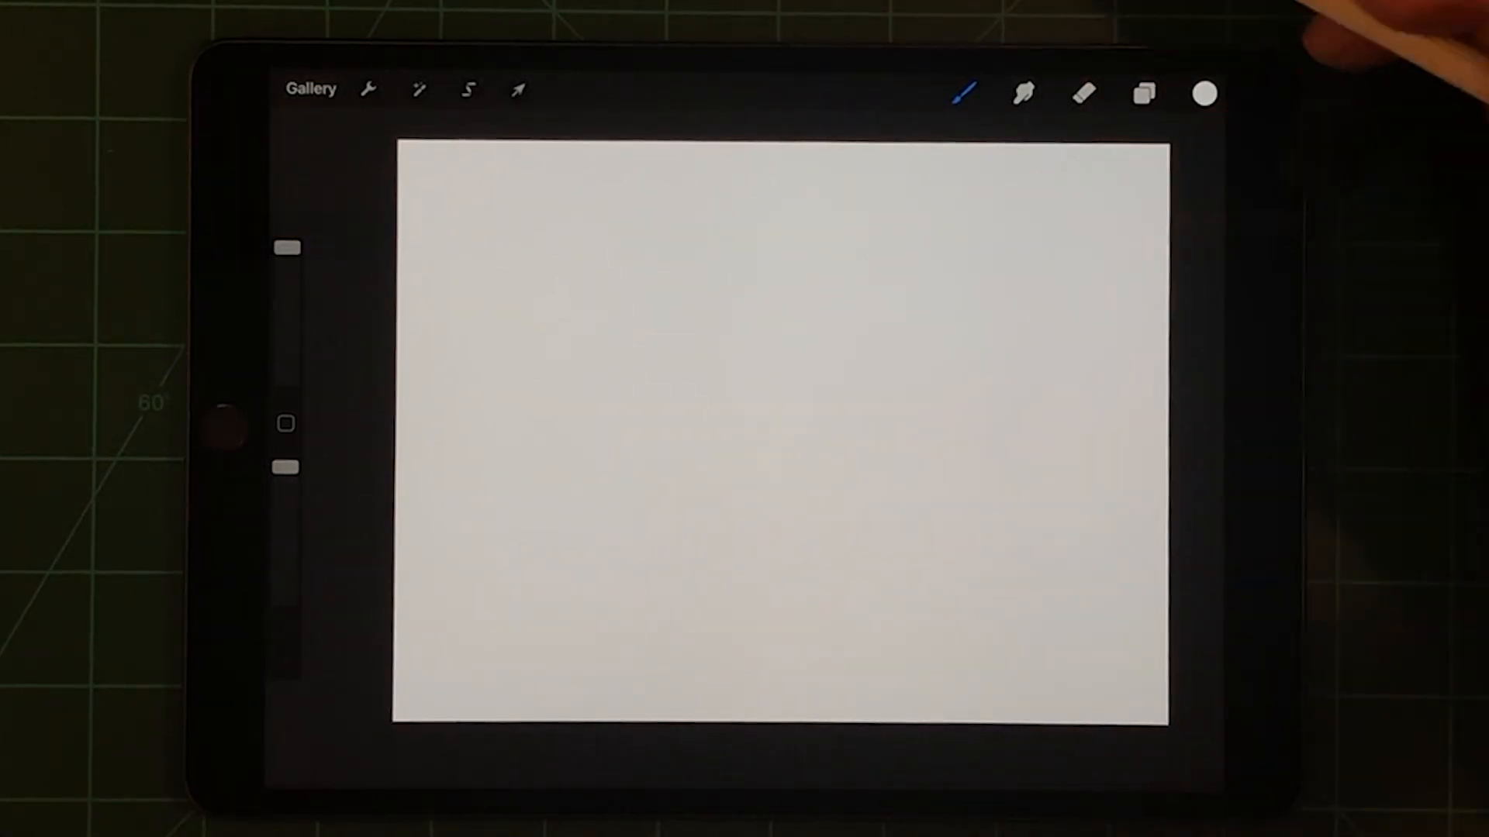
# Step: Select the Soft Brush from the Airbrushing set in the Brush Library
pyautogui.click(1205, 93)
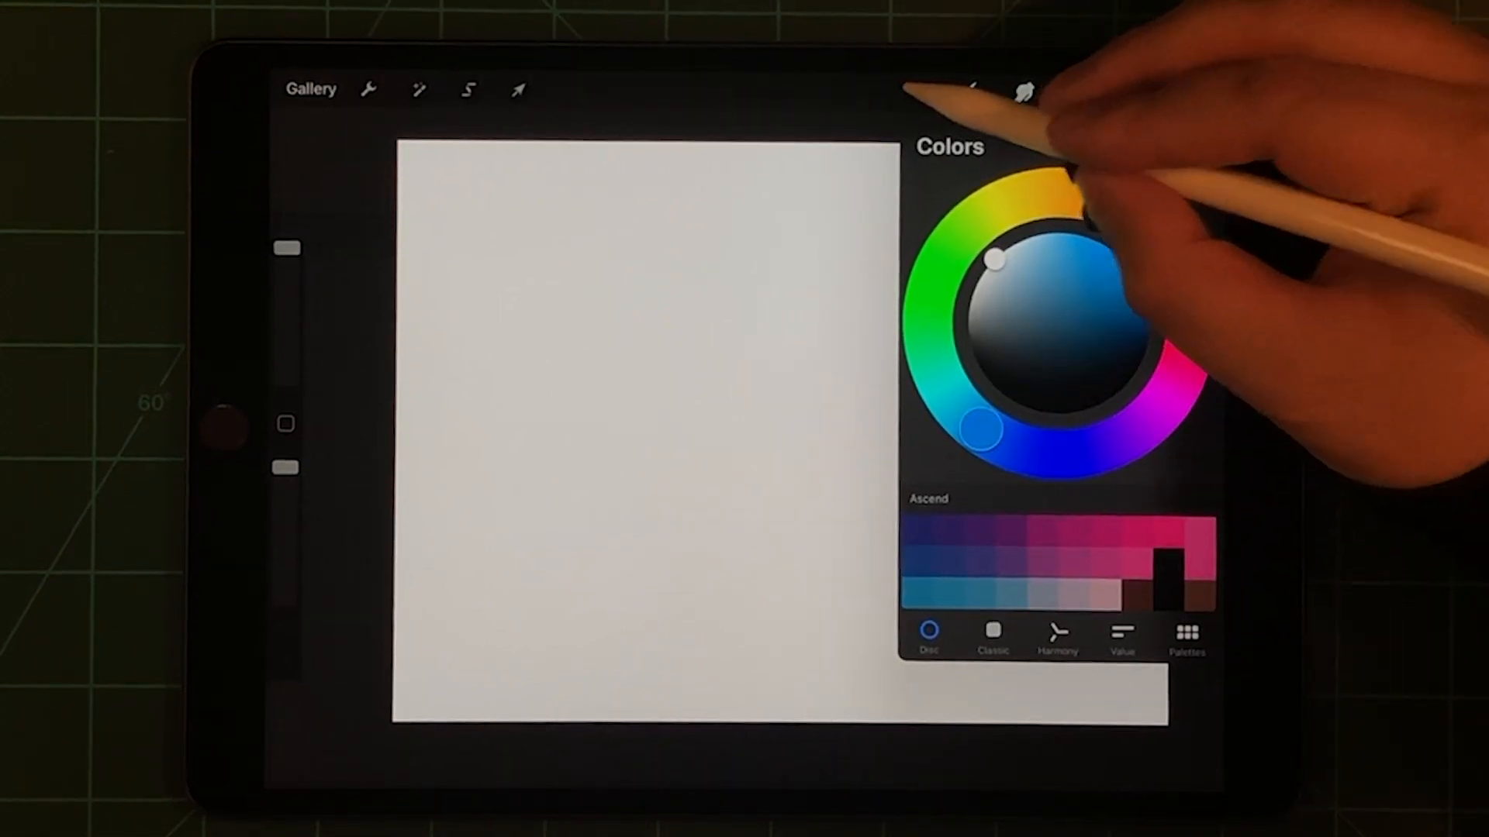
pyautogui.click(961, 93)
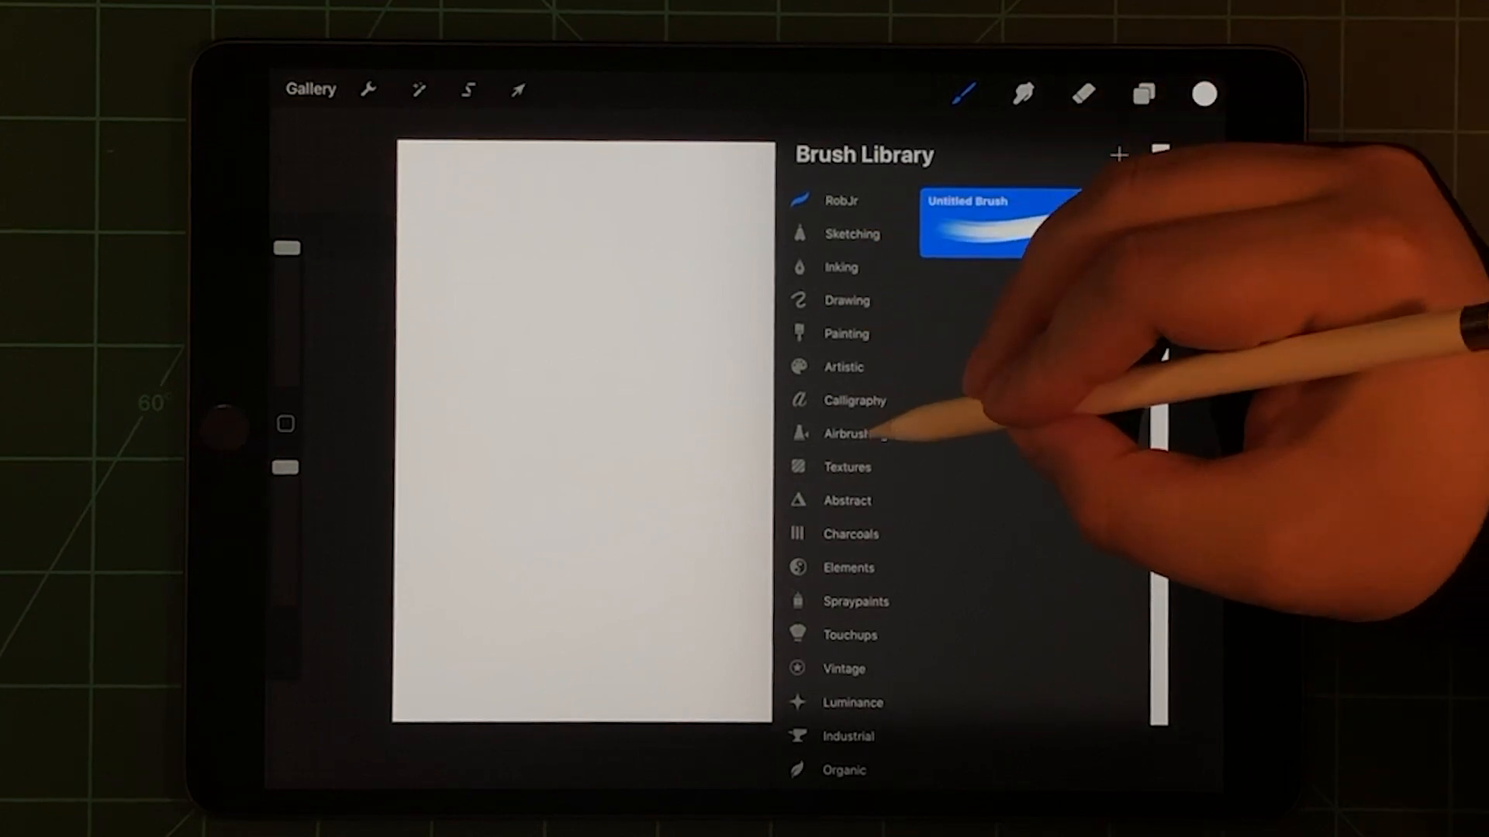
pyautogui.click(855, 432)
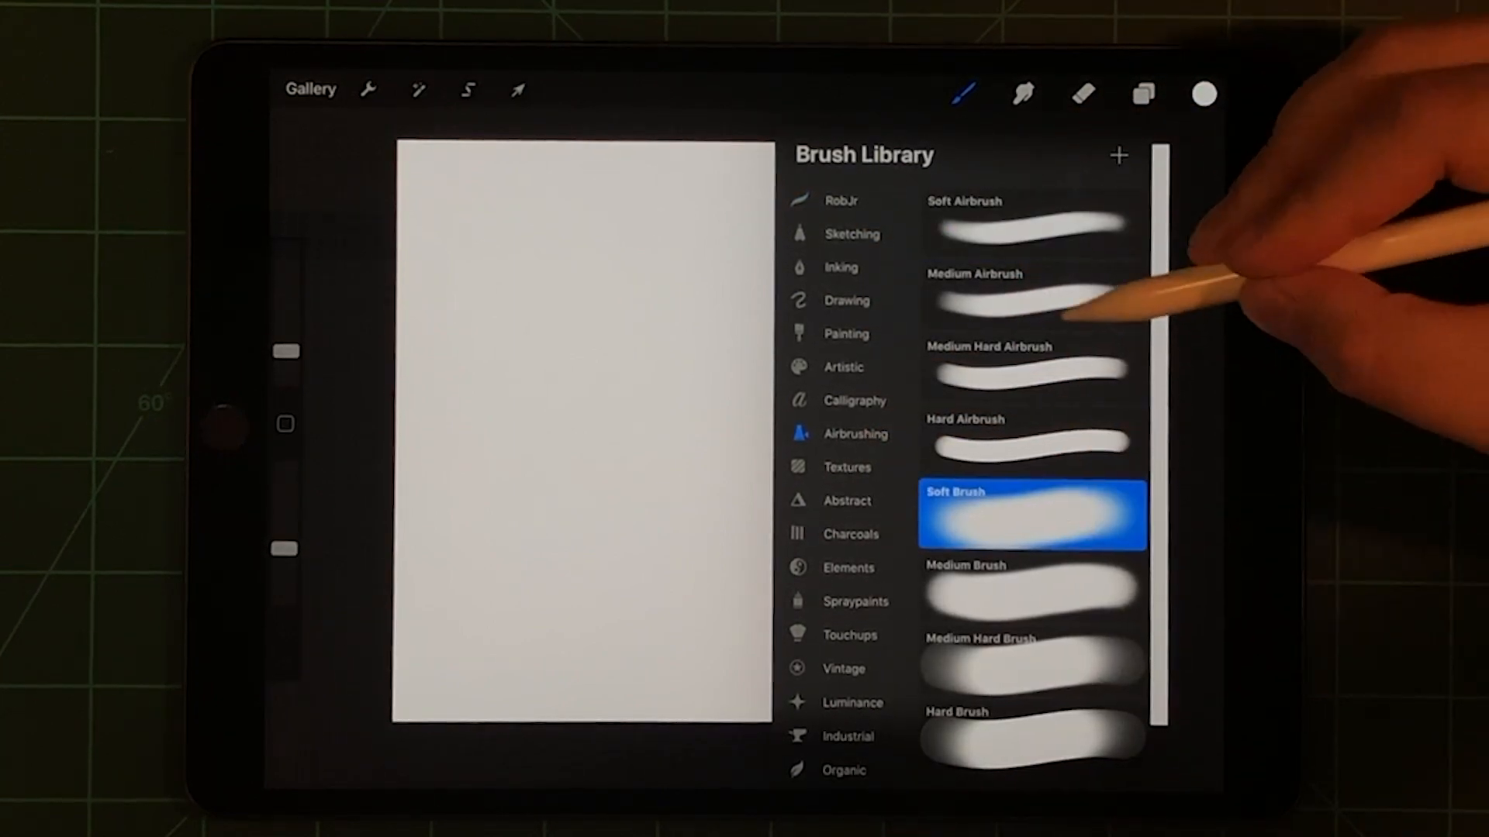
pyautogui.click(652, 291)
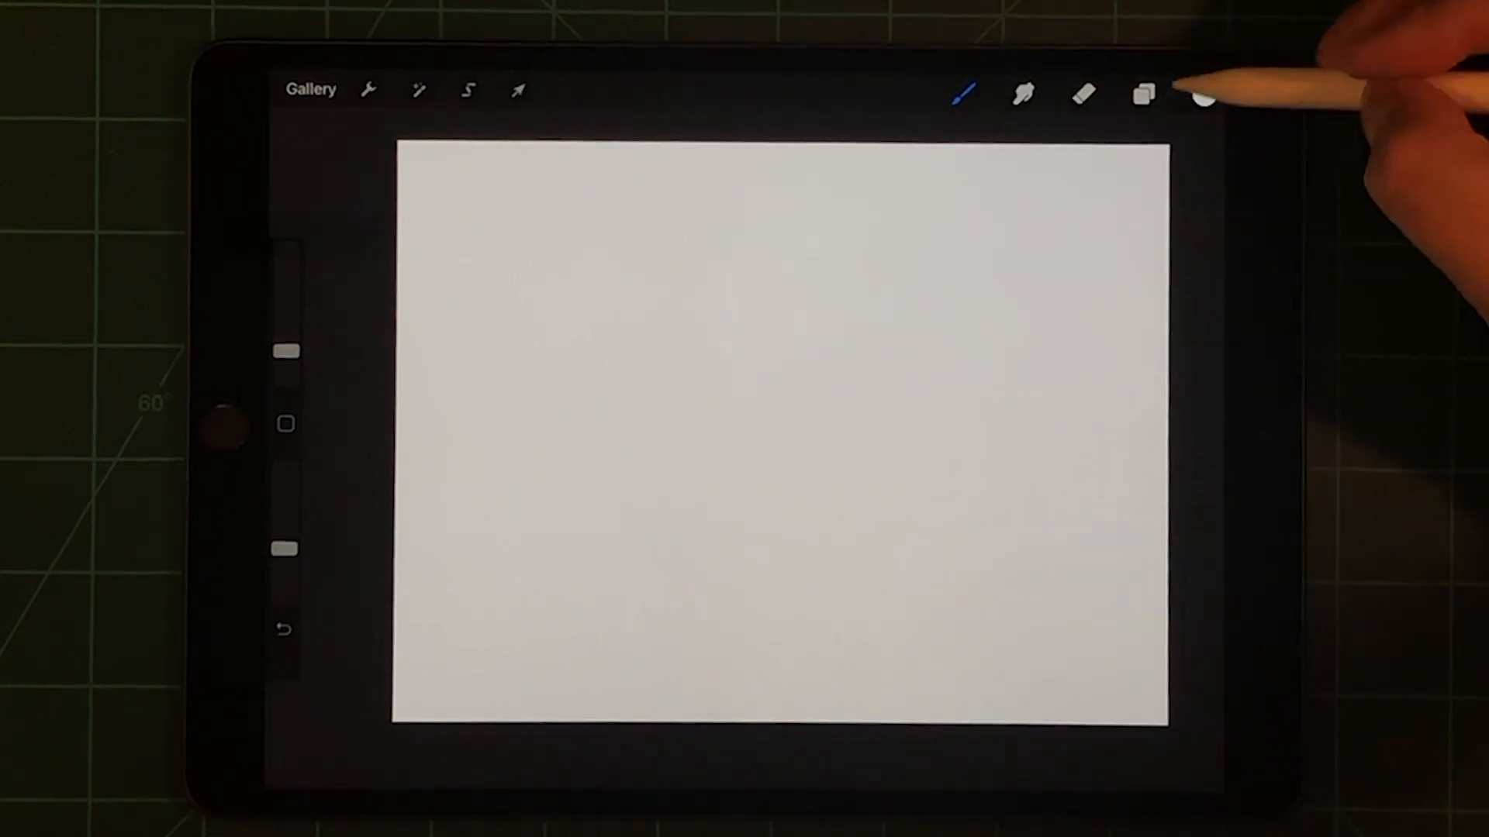
# Step: Paint a light blue open arc around the canvas centre and nudge it slightly lower
pyautogui.click(1204, 93)
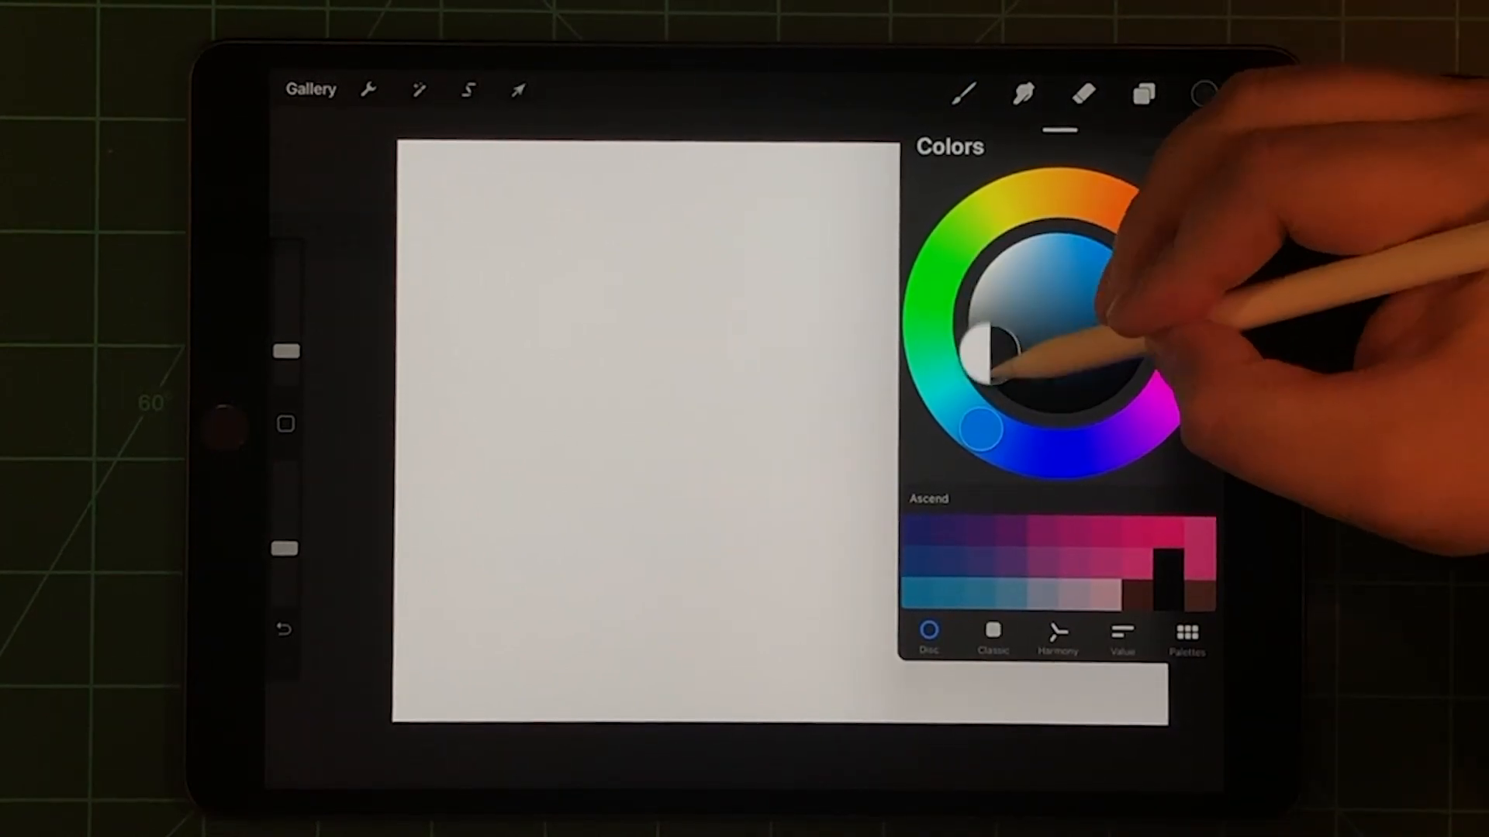
pyautogui.click(814, 349)
pyautogui.moveTo(744, 192); pyautogui.dragTo(663, 500)
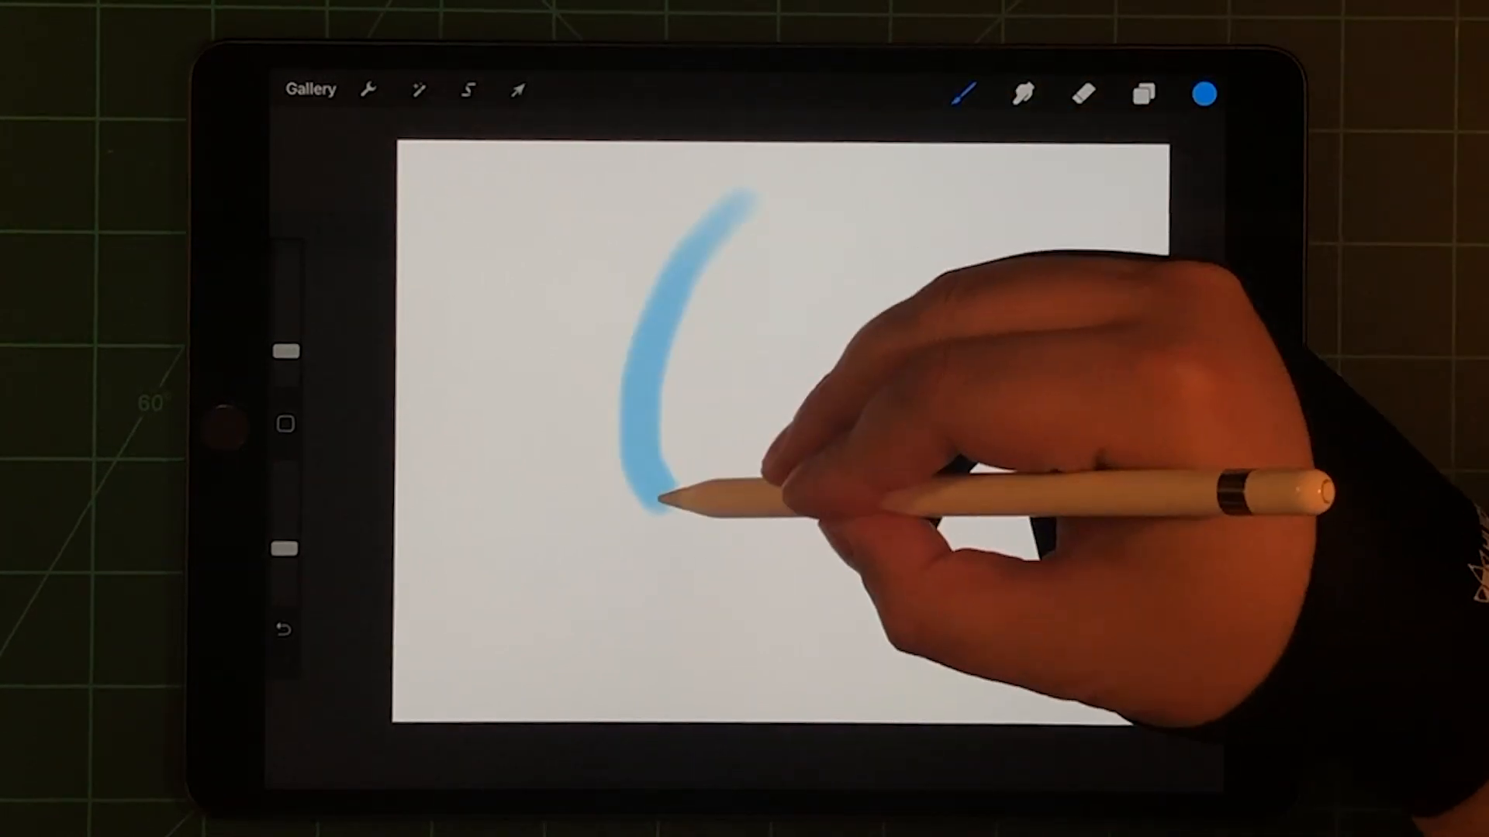
pyautogui.hotkey('ctrl', 'z')
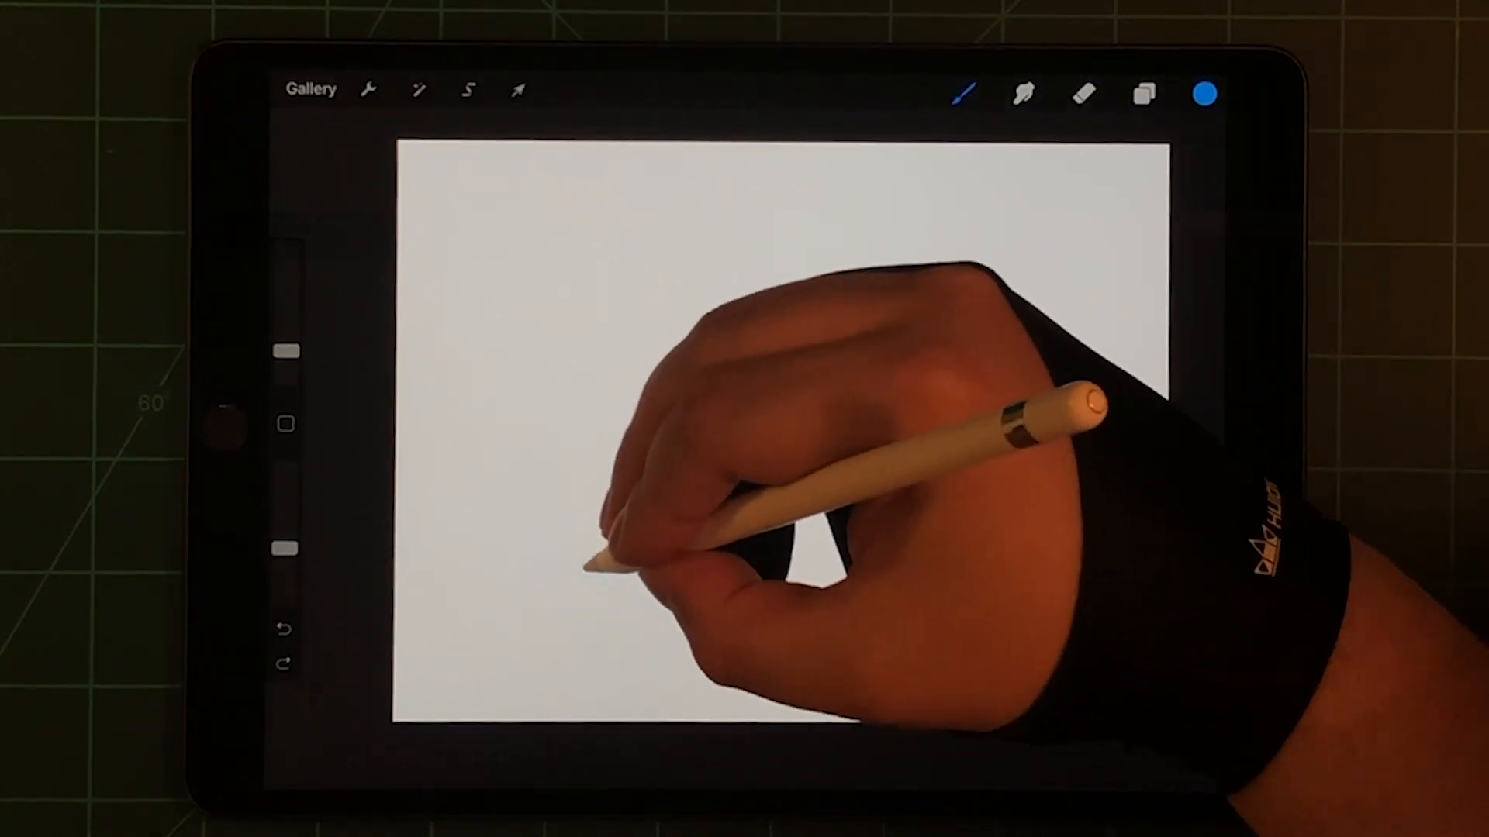
pyautogui.moveTo(593, 570)
pyautogui.mouseDown()
pyautogui.moveTo(994, 250)
pyautogui.moveTo(920, 576)
pyautogui.mouseUp()
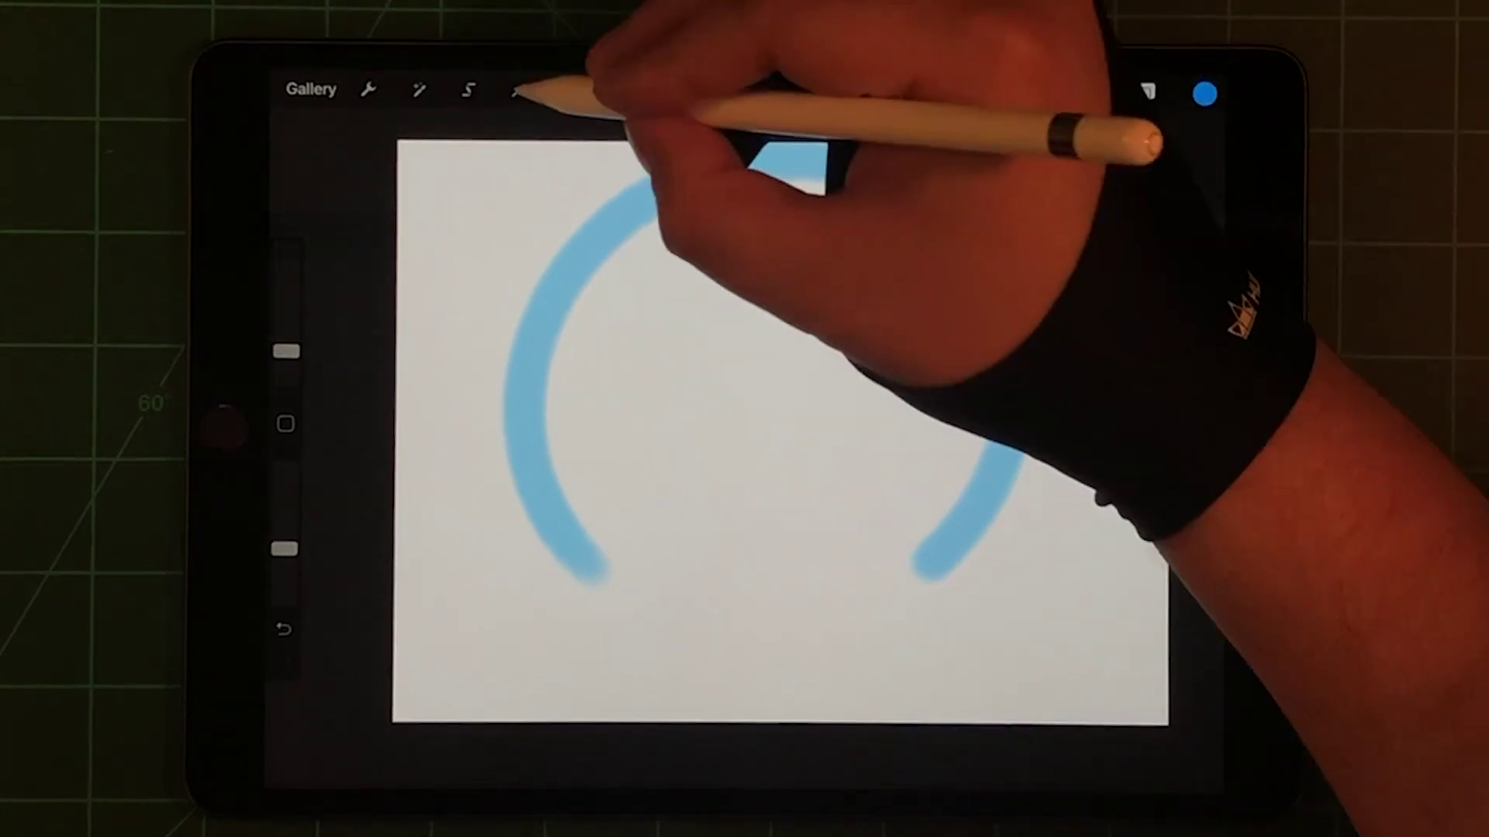
pyautogui.click(519, 90)
pyautogui.moveTo(1116, 277); pyautogui.dragTo(1123, 293)
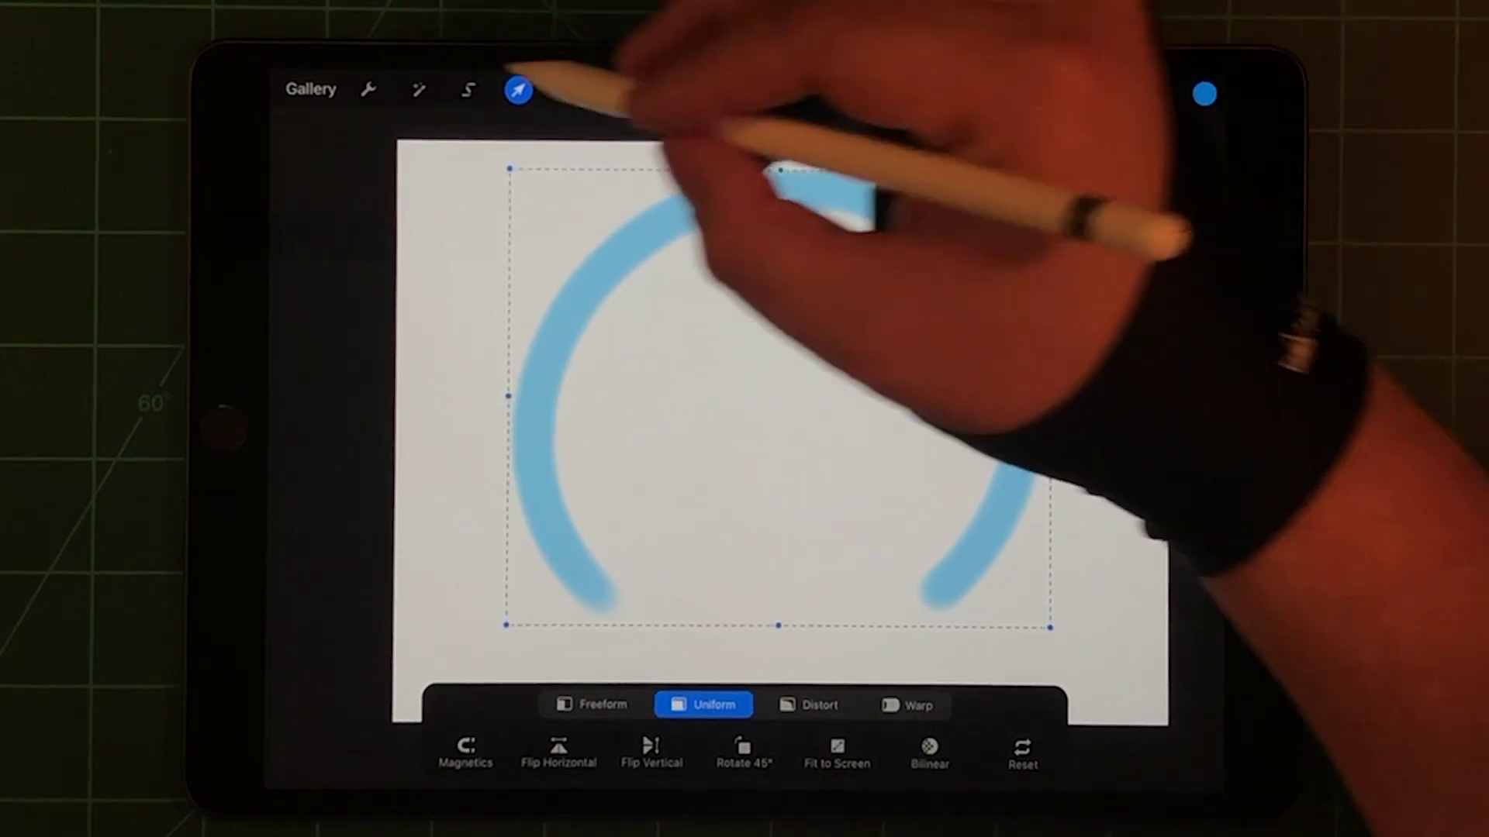
# Step: Soften the arc with Gaussian Blur, then paint a brighter blue arc over it on a new layer
pyautogui.click(420, 90)
pyautogui.click(368, 219)
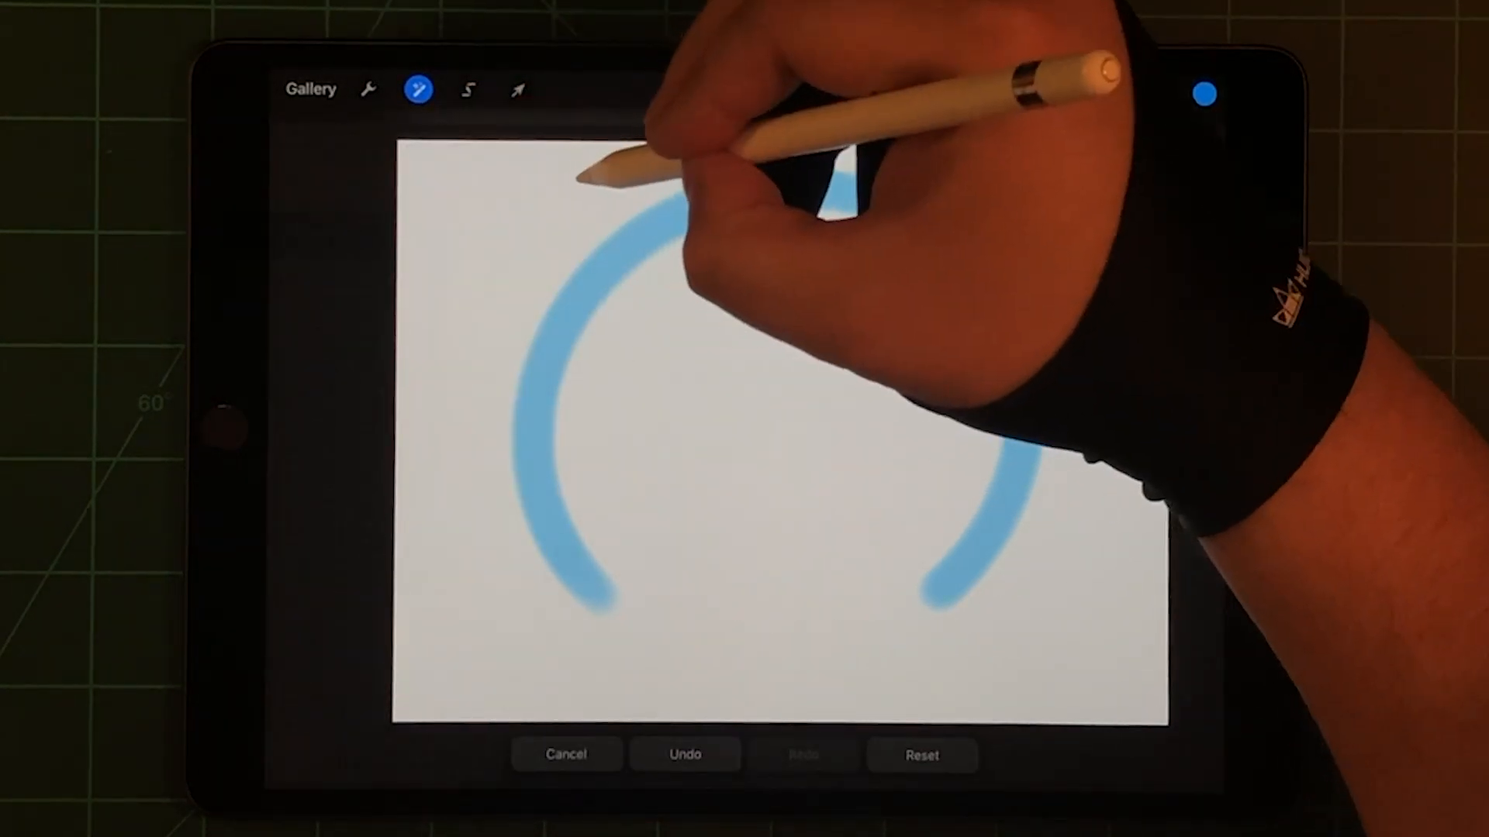
pyautogui.moveTo(651, 163); pyautogui.dragTo(838, 151)
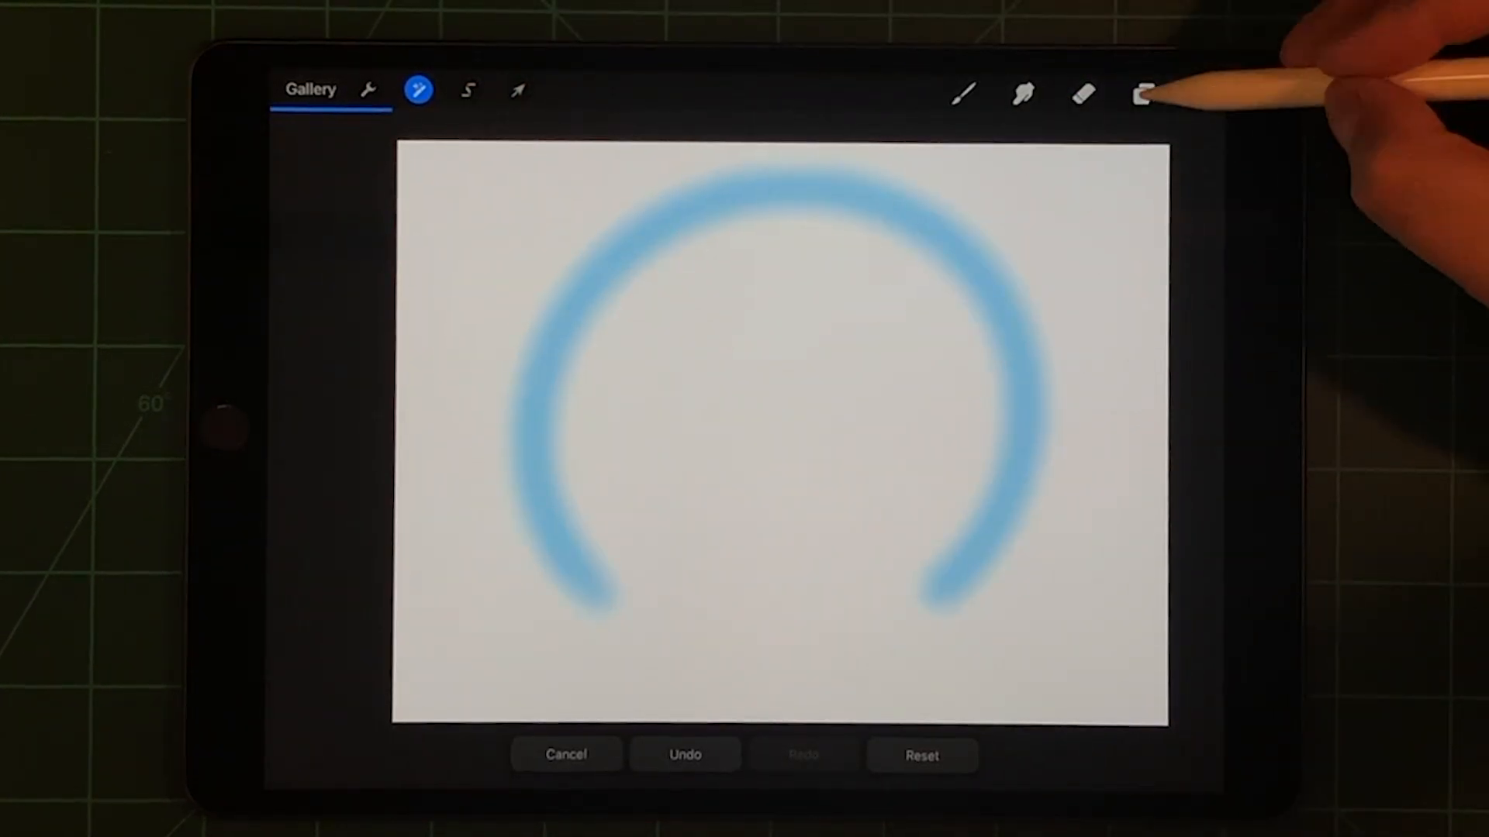
pyautogui.click(1144, 93)
pyautogui.click(1163, 156)
pyautogui.click(1144, 93)
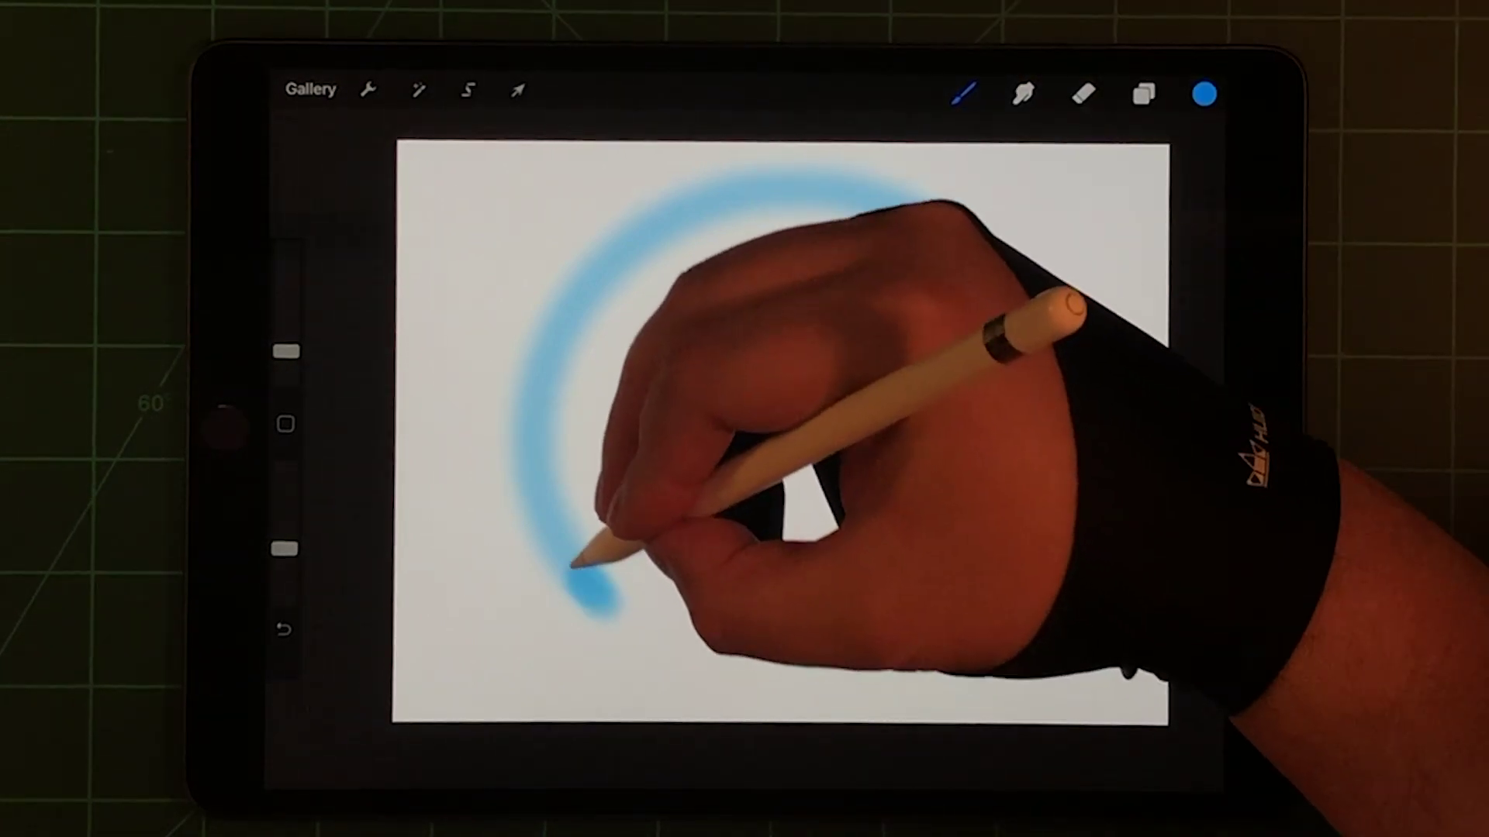
pyautogui.moveTo(606, 598); pyautogui.dragTo(943, 599)
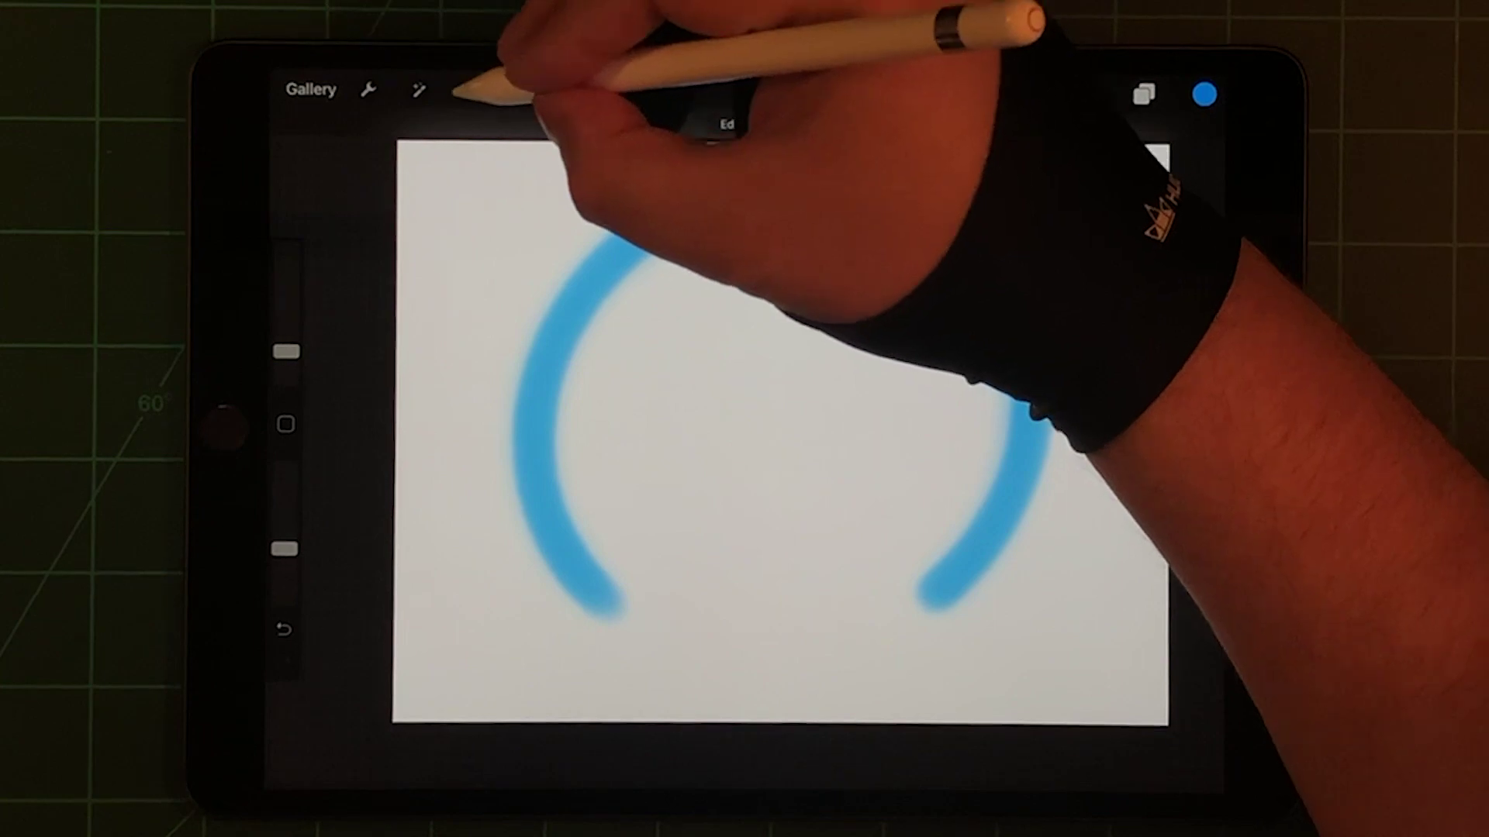
# Step: Blur the bright arc to about 12.8%, merge it into the ring layer, and add an empty layer
pyautogui.click(419, 91)
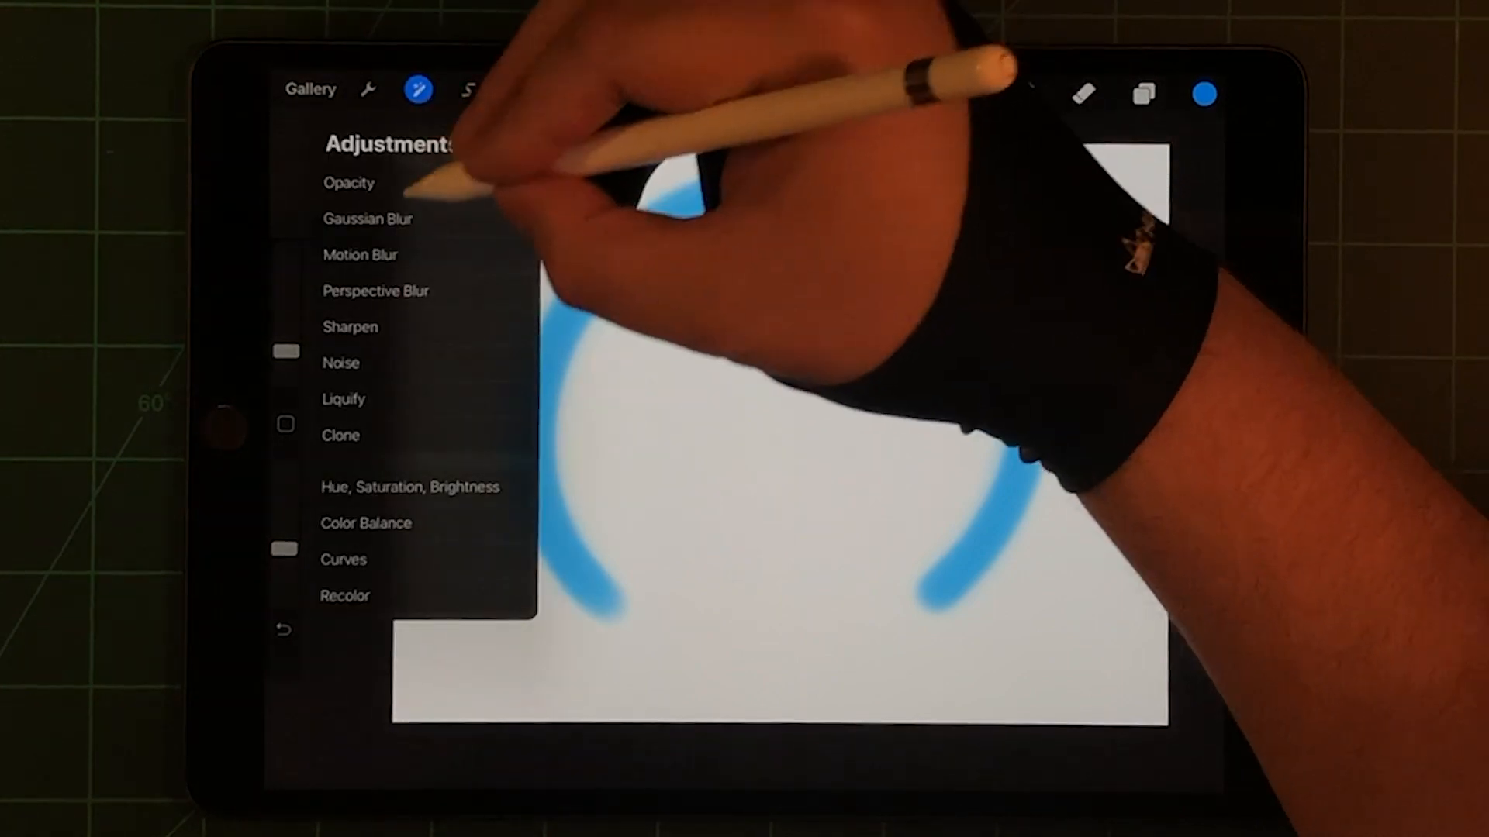
pyautogui.click(367, 220)
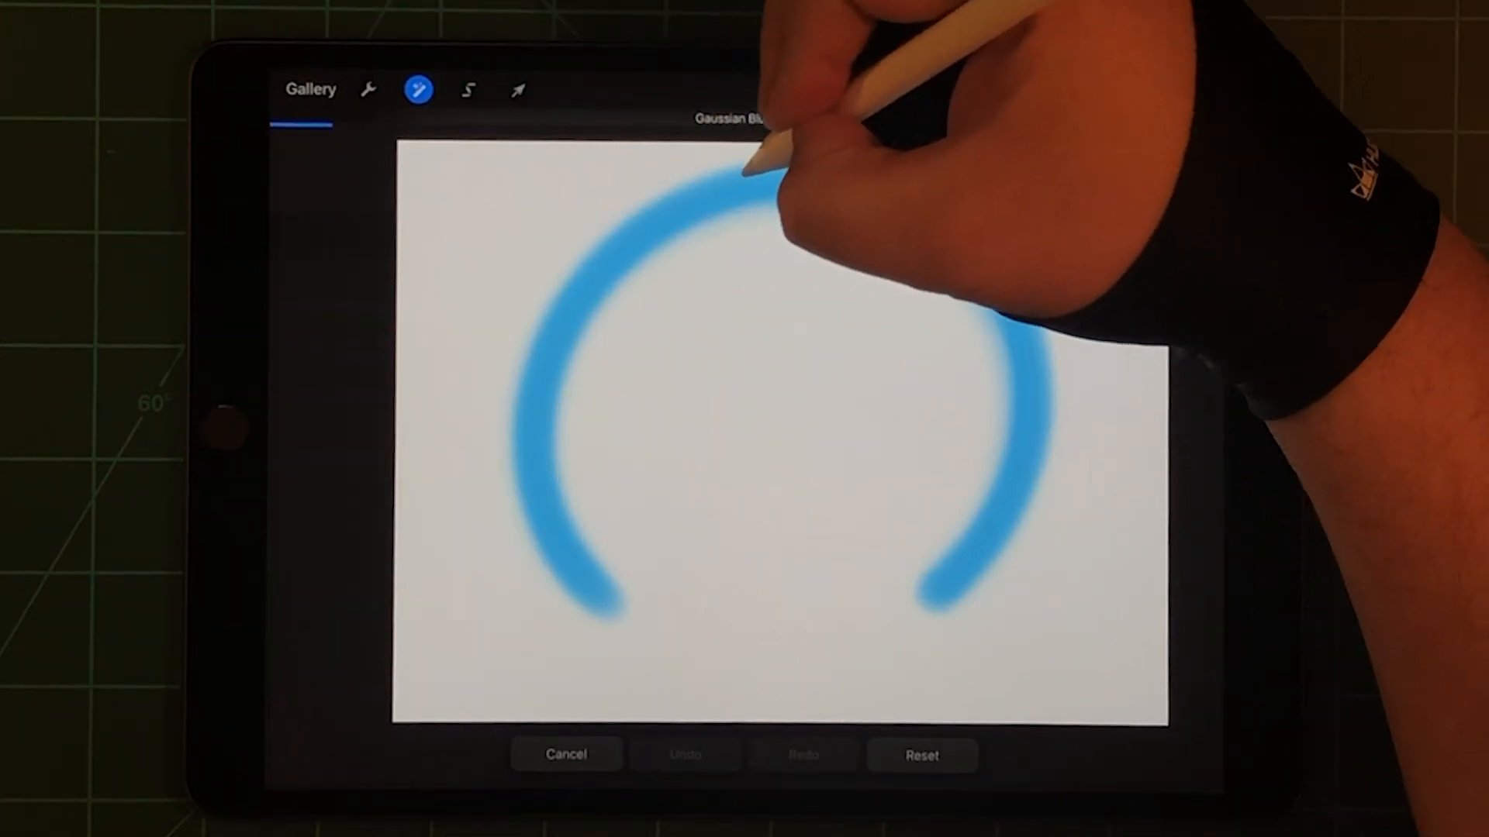
pyautogui.moveTo(769, 162); pyautogui.dragTo(861, 163)
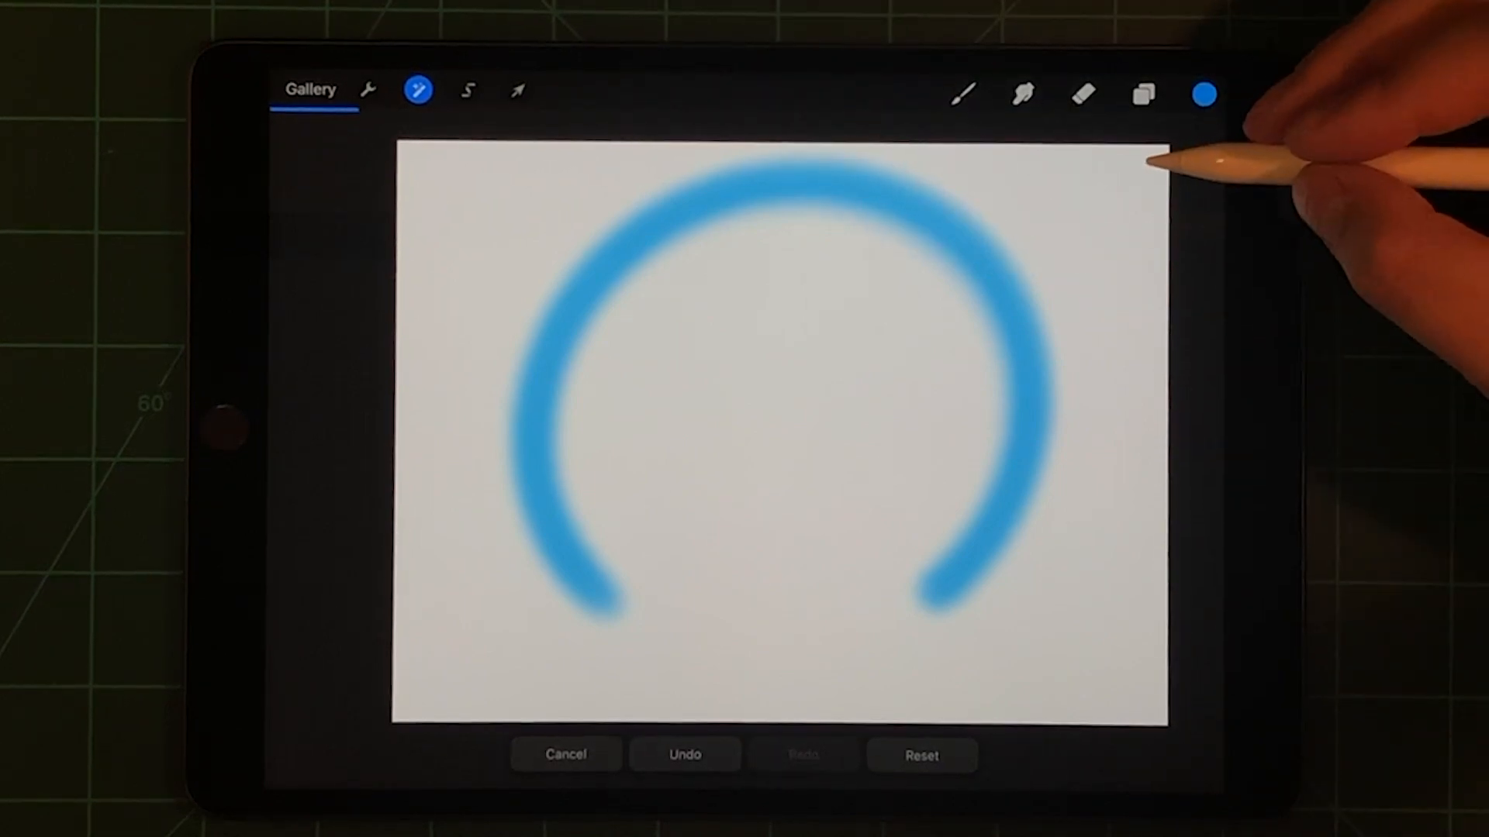
pyautogui.click(1143, 93)
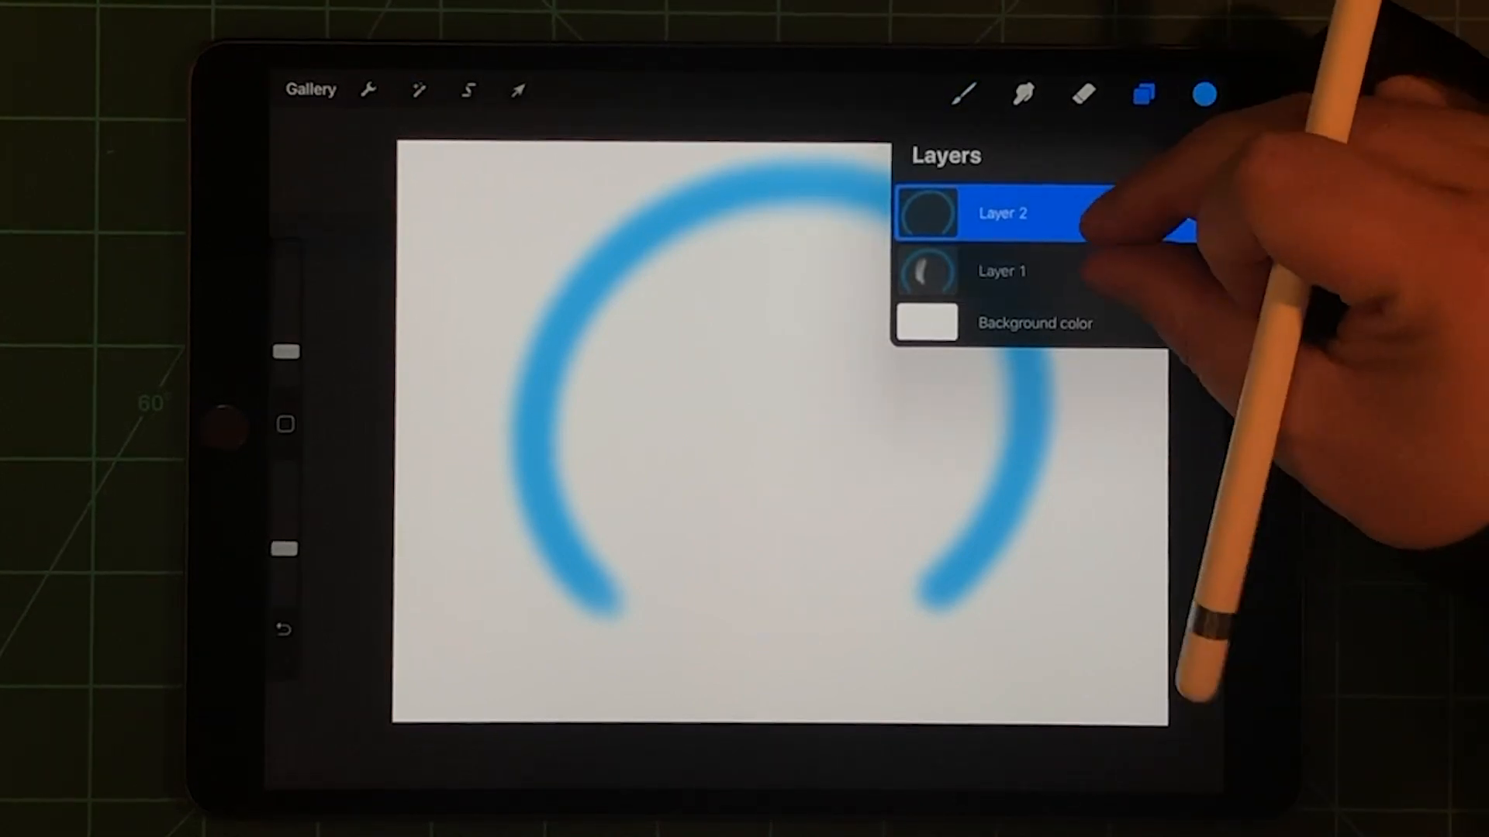
pyautogui.click(1024, 212)
pyautogui.click(1190, 155)
pyautogui.click(1143, 93)
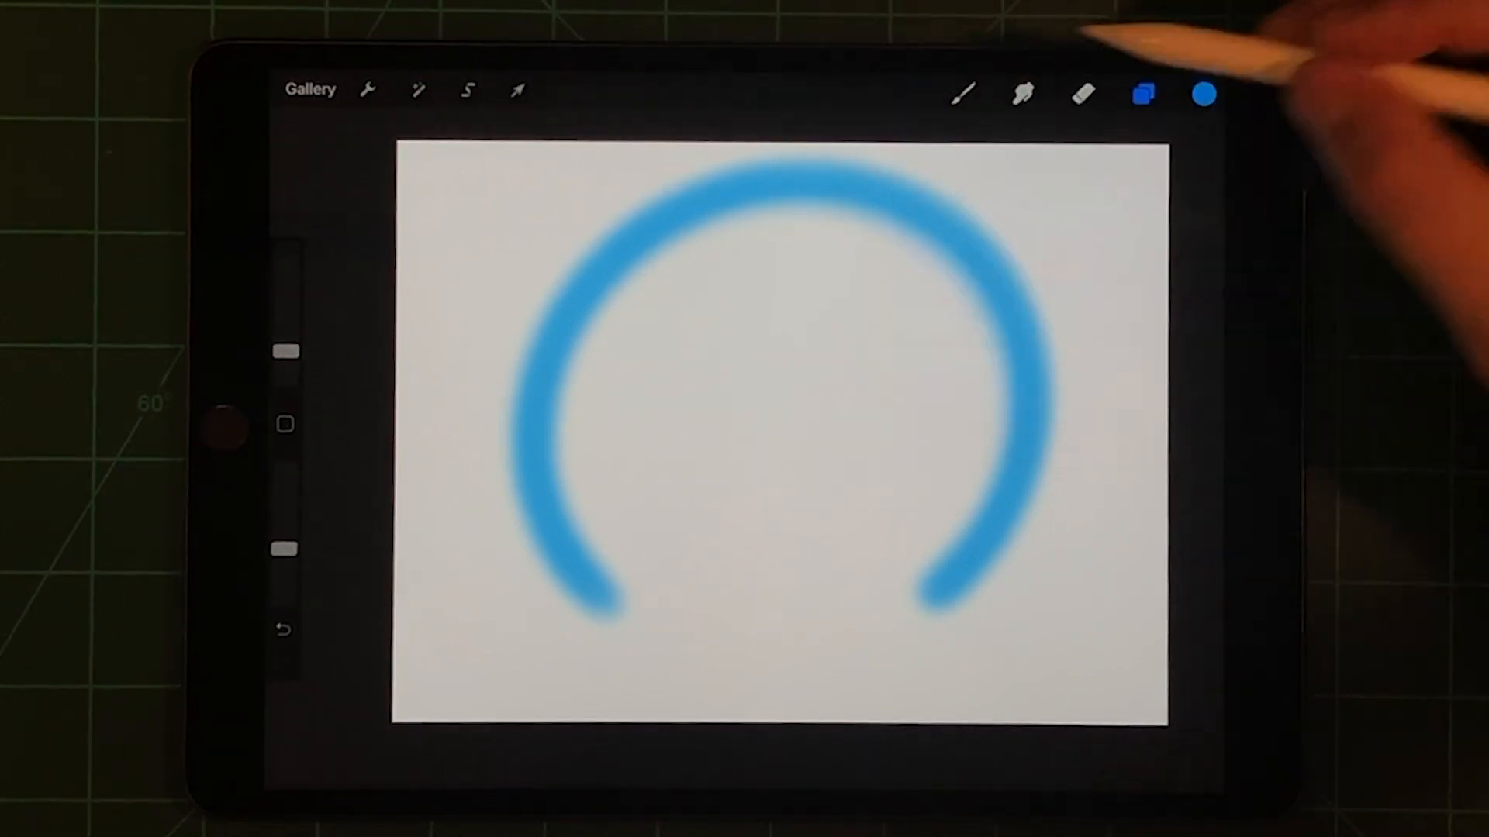
# Step: Pick a deeper blue, trying and undoing a short test stroke inside the ring
pyautogui.click(1205, 93)
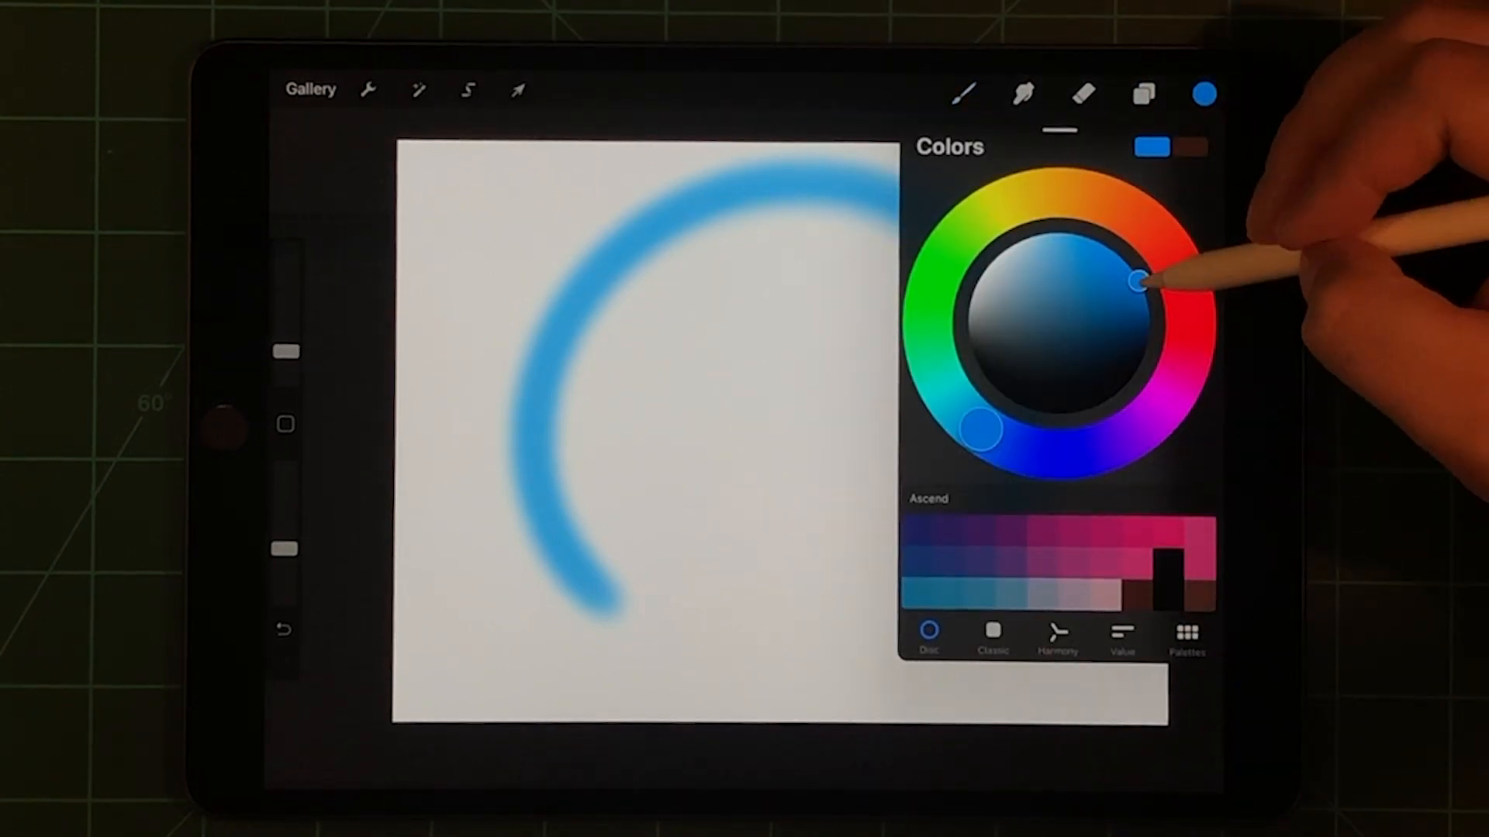
pyautogui.moveTo(980, 431)
pyautogui.mouseDown()
pyautogui.moveTo(1040, 453)
pyautogui.moveTo(1184, 305)
pyautogui.moveTo(1039, 455)
pyautogui.mouseUp()
pyautogui.moveTo(1138, 279); pyautogui.dragTo(1129, 259)
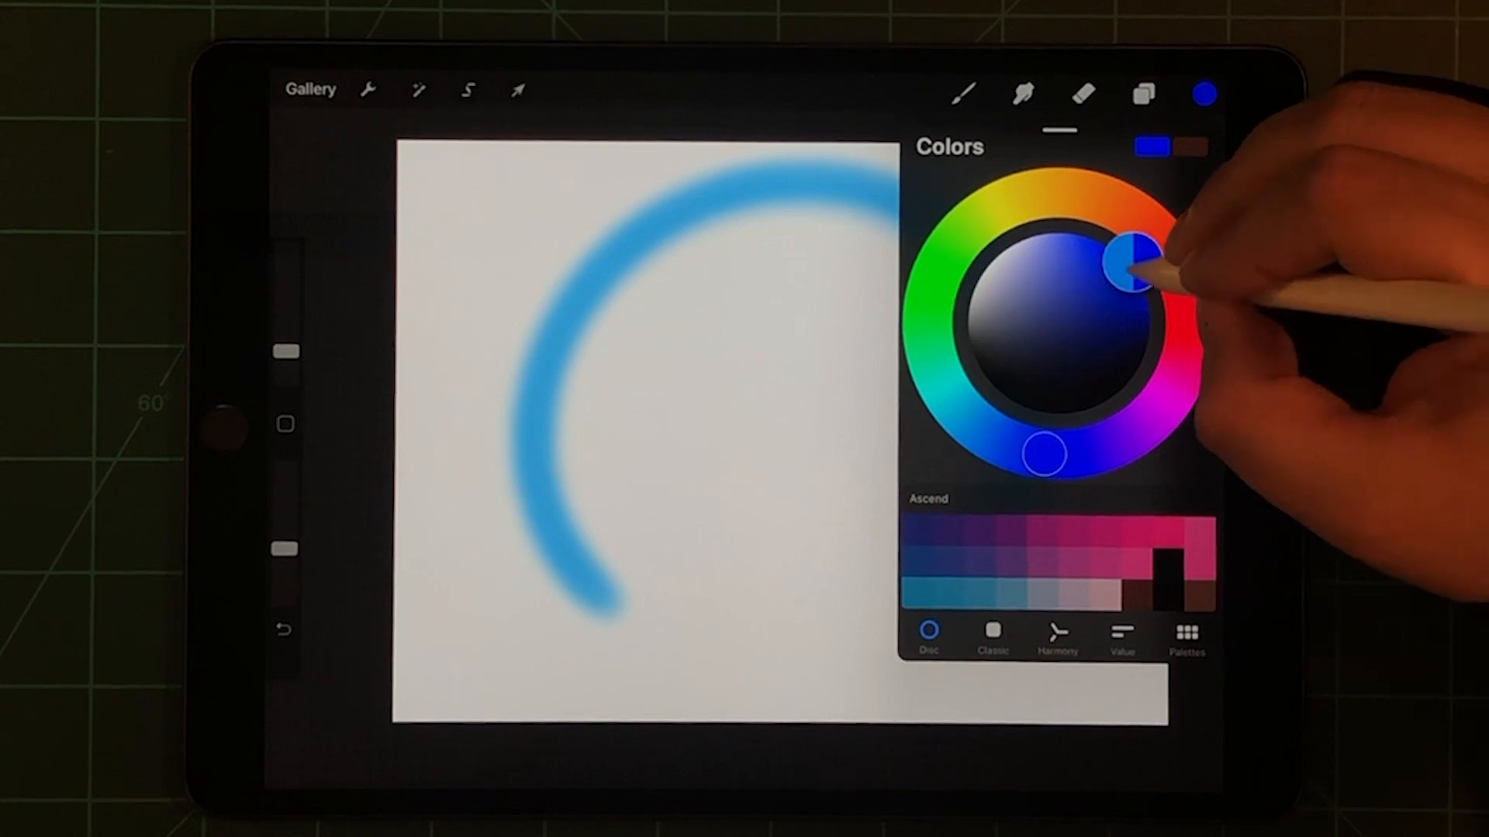
pyautogui.click(814, 466)
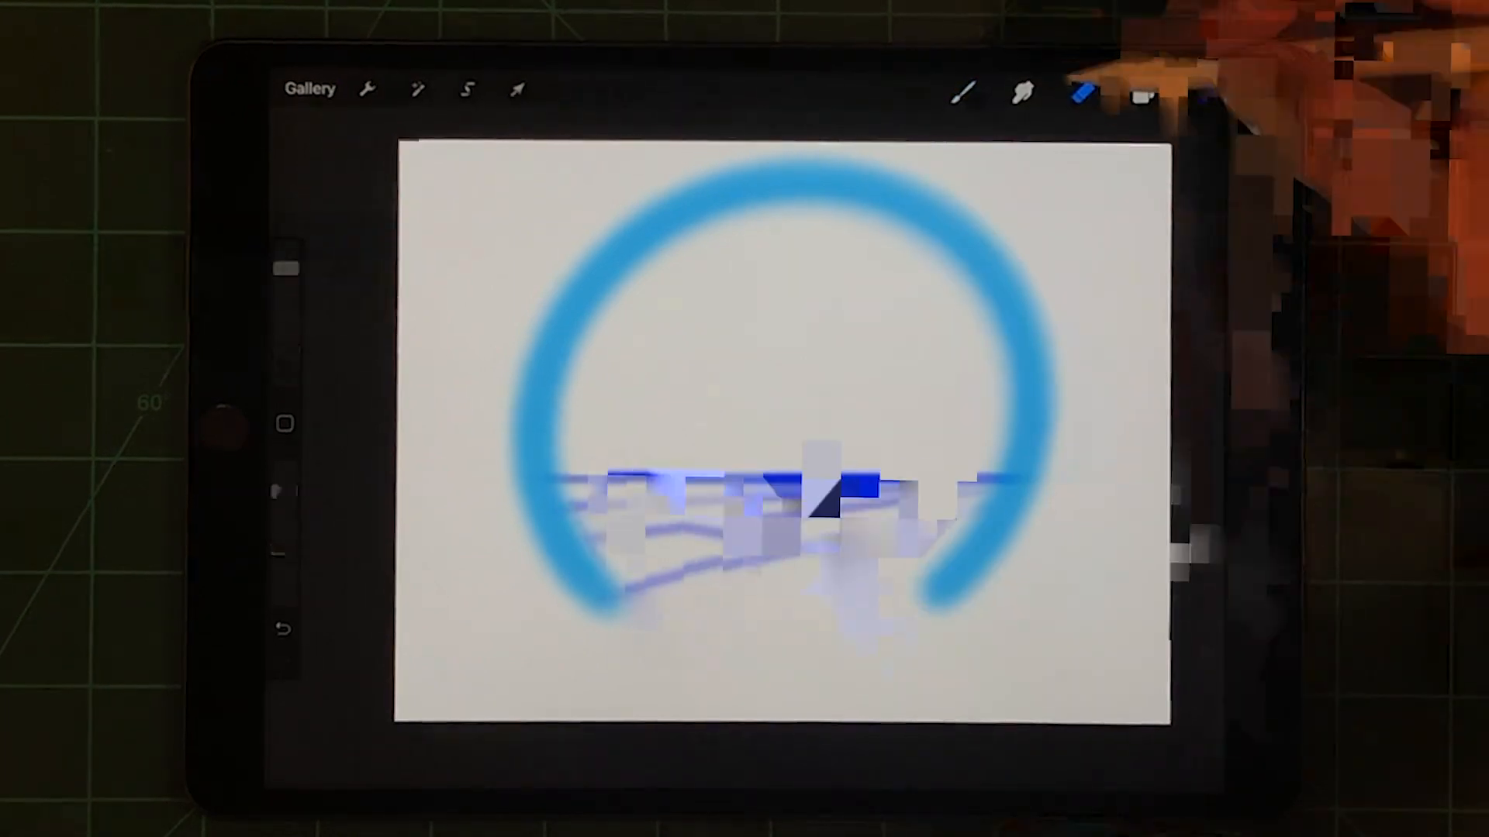
pyautogui.moveTo(559, 483); pyautogui.dragTo(686, 482)
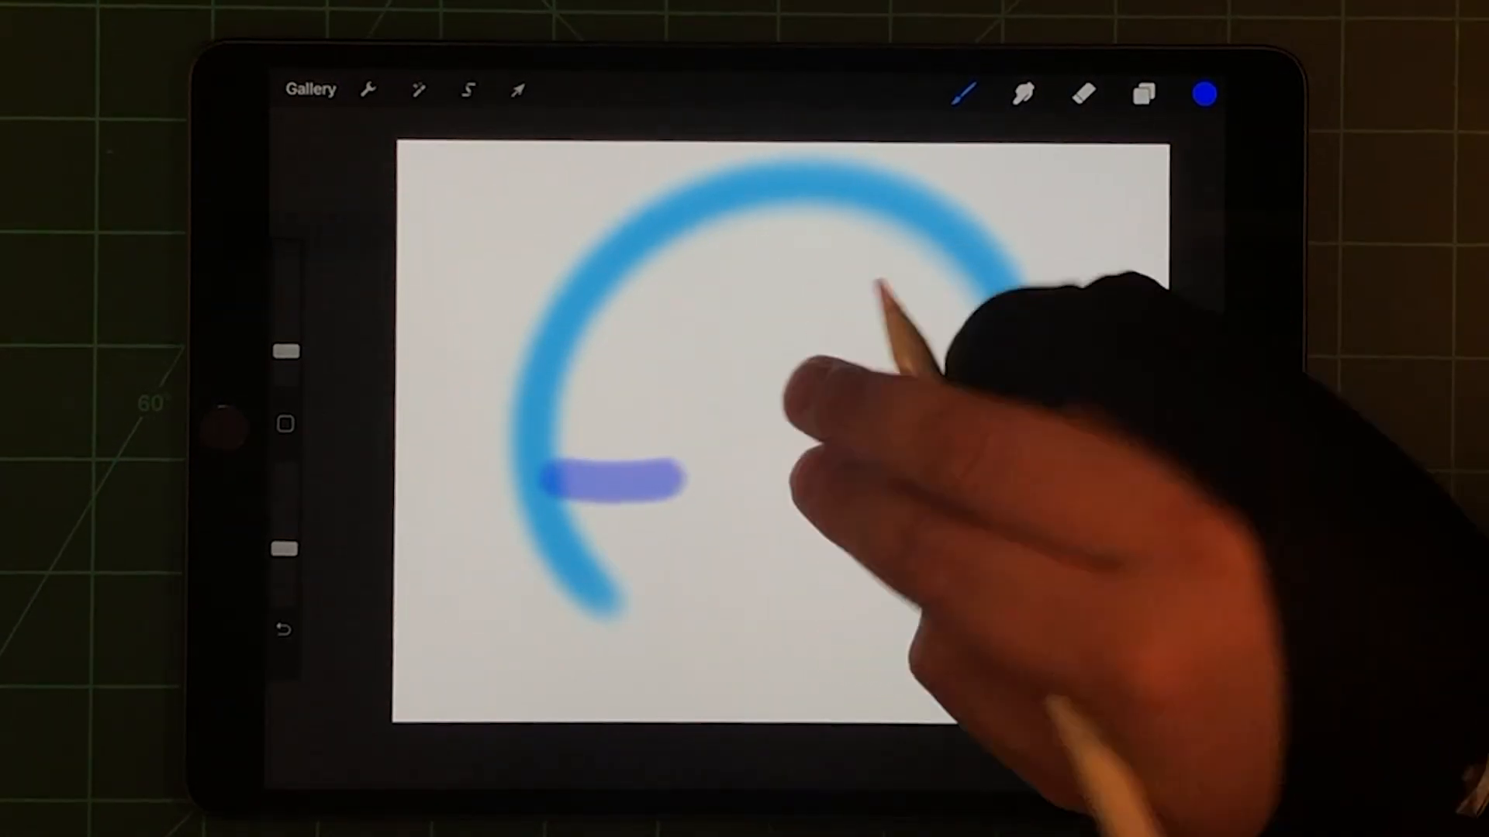
pyautogui.hotkey('ctrl', 'z')
# Step: Switch to the Soft Airbrush and undo a short test stroke
pyautogui.click(1144, 93)
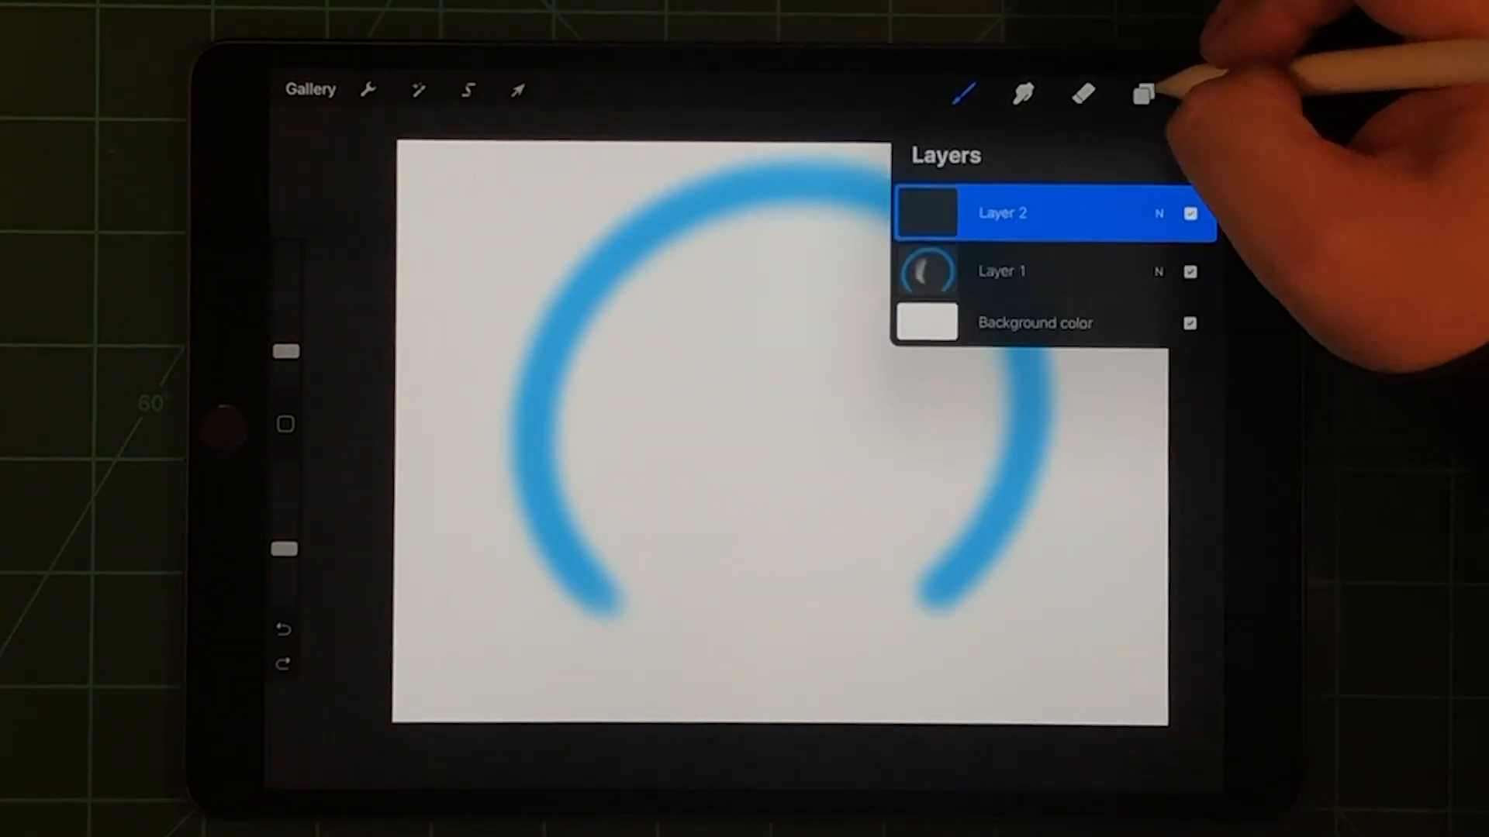
pyautogui.click(961, 93)
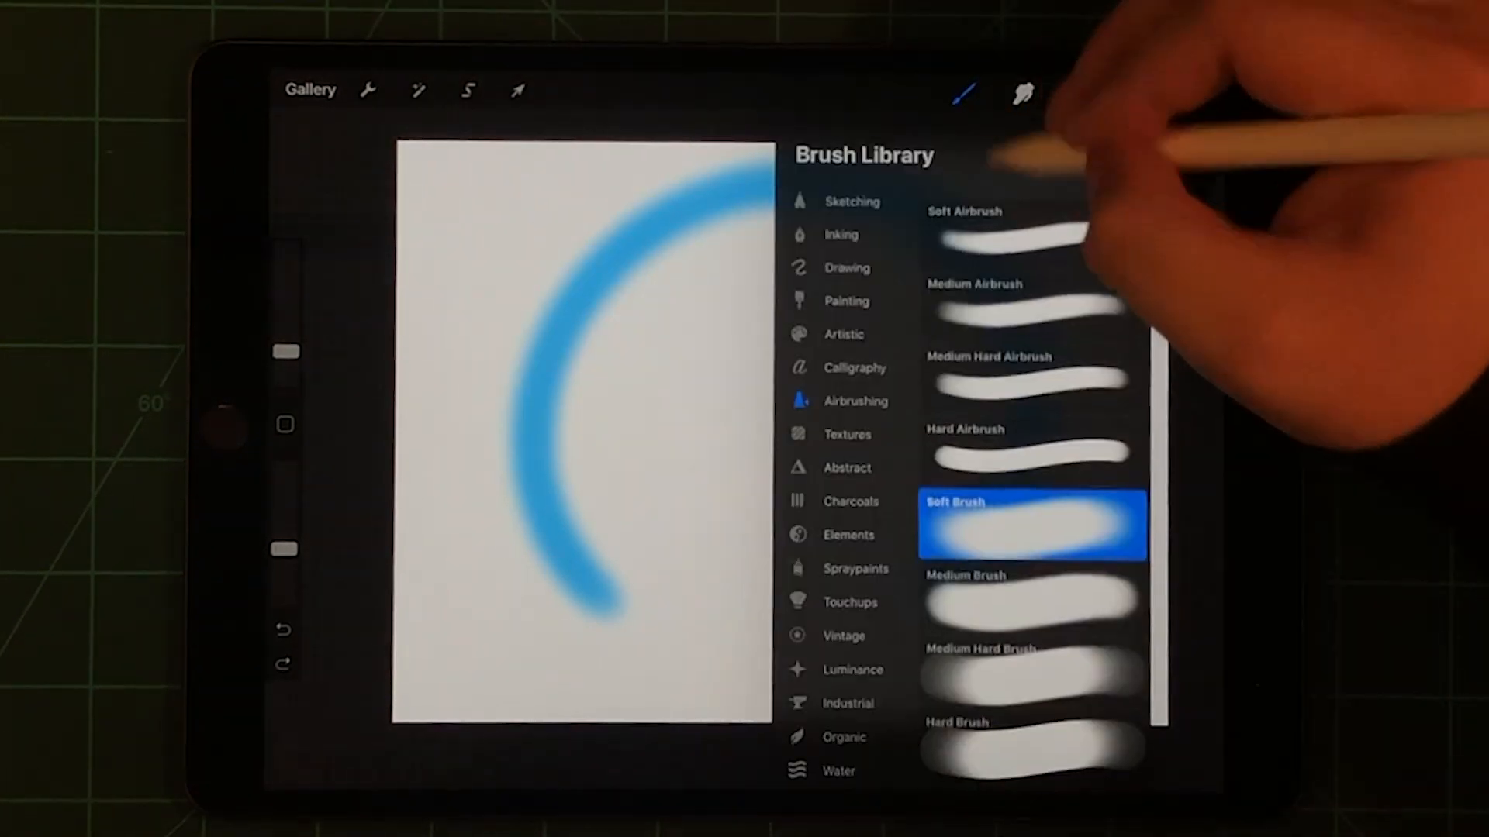
pyautogui.click(1024, 215)
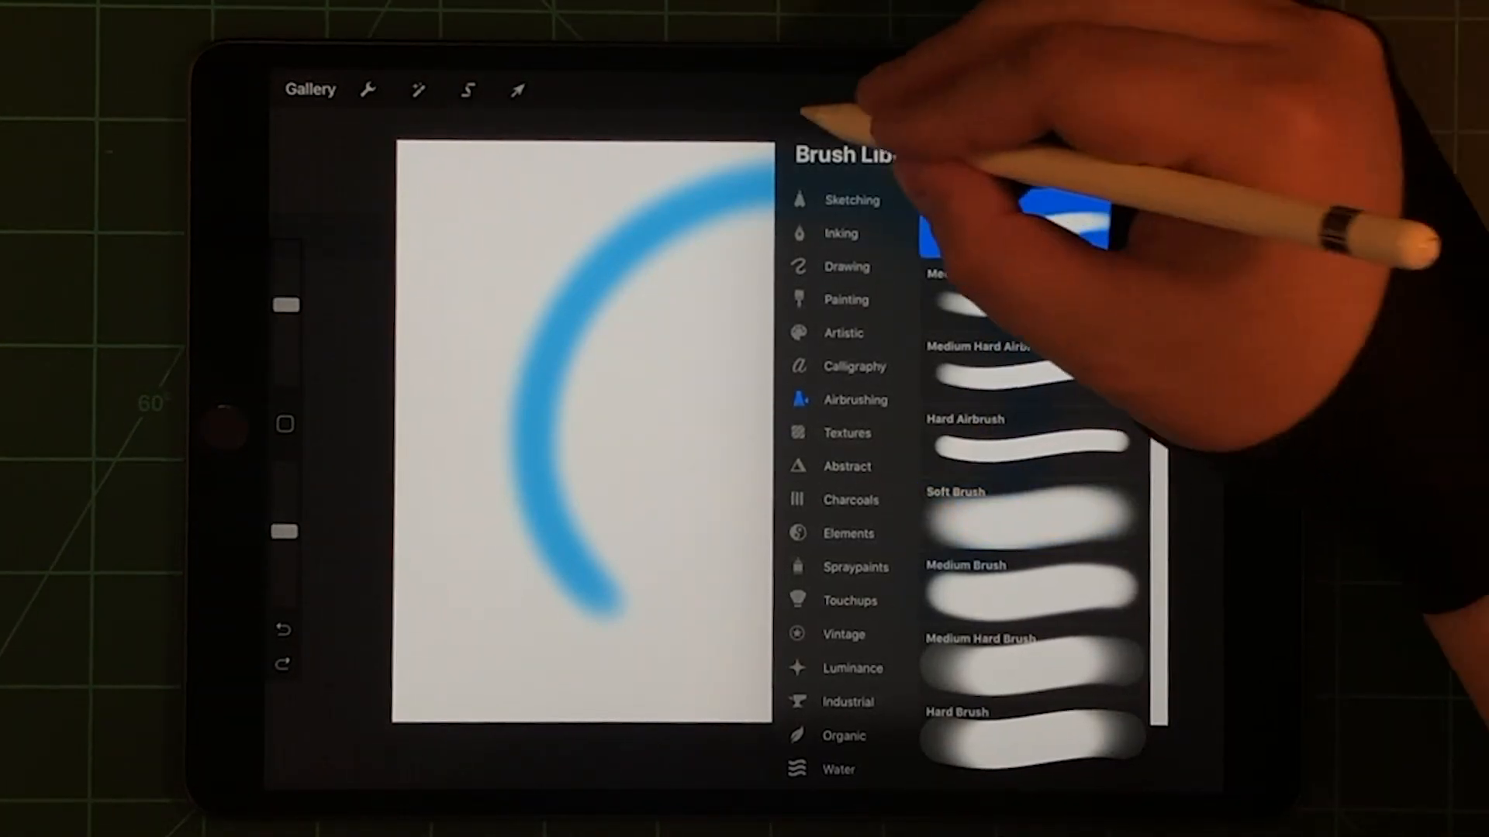
pyautogui.click(962, 93)
pyautogui.moveTo(686, 360); pyautogui.dragTo(808, 363)
pyautogui.hotkey('ctrl', 'z')
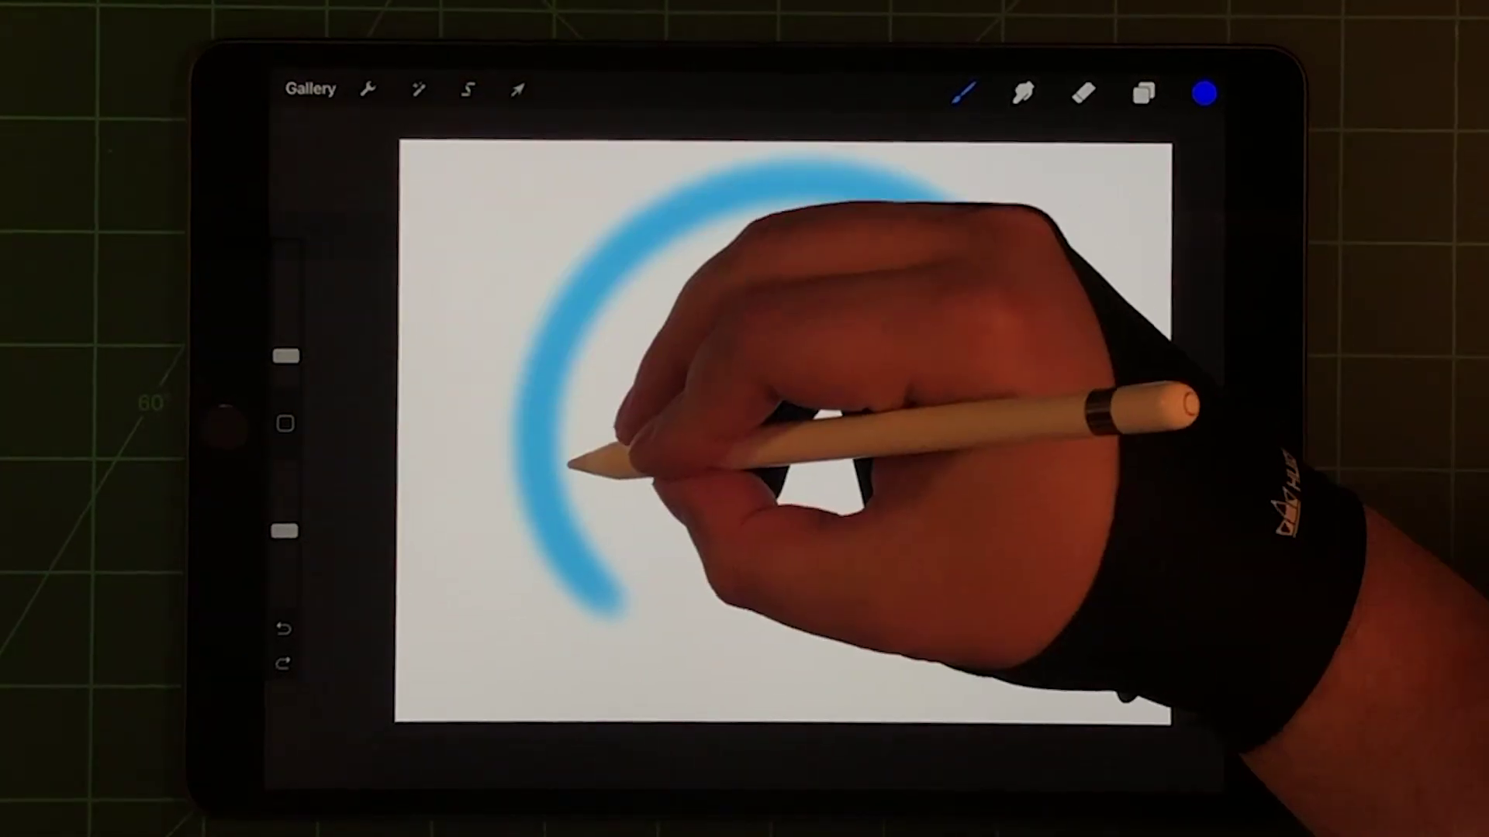
# Step: Draw a straight dark-blue horizon line across the ring, undoing a smudge attempt on its end
pyautogui.moveTo(571, 465); pyautogui.dragTo(931, 448)
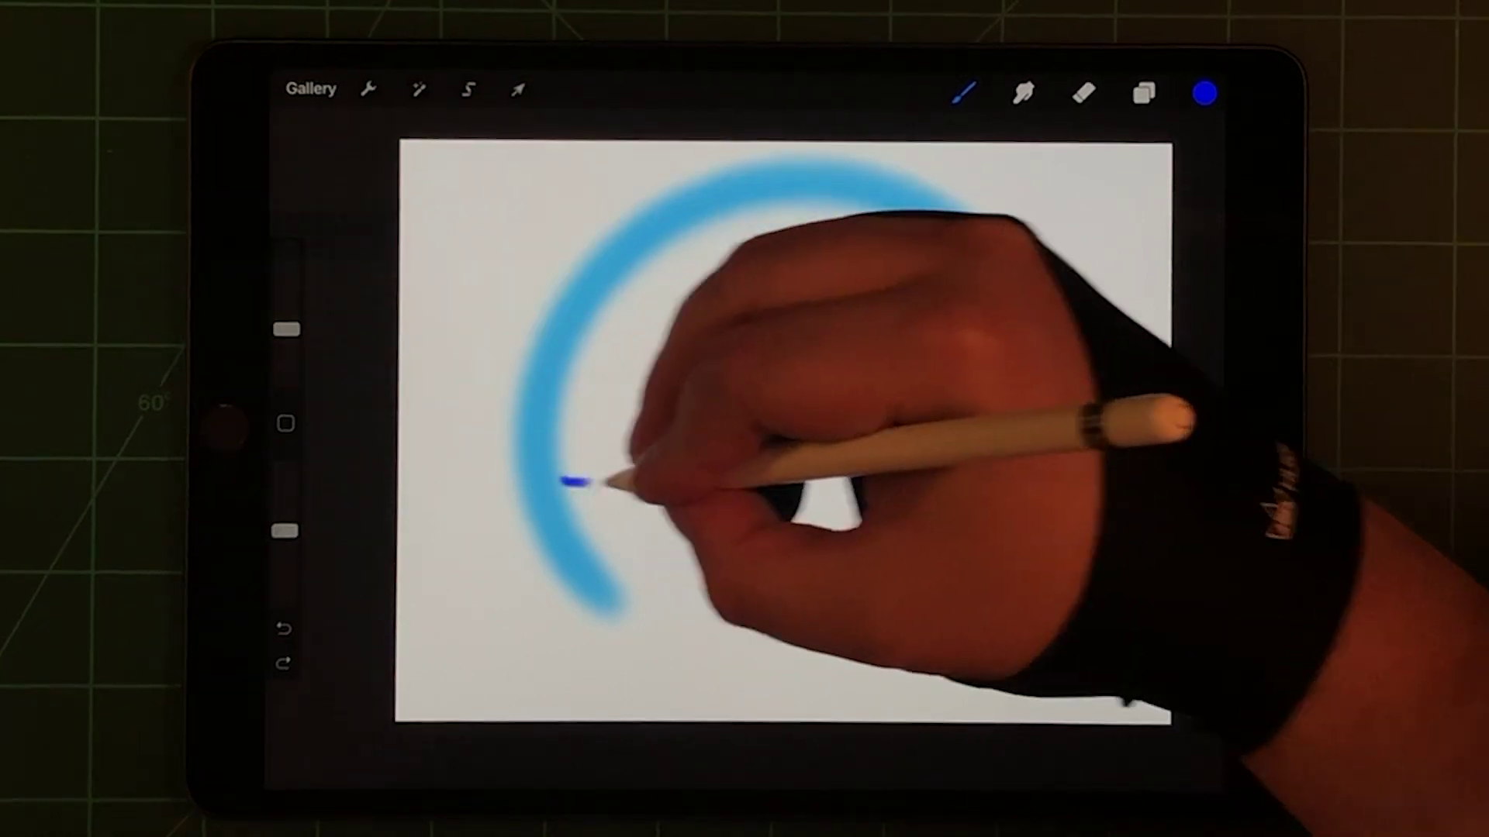
pyautogui.moveTo(567, 479); pyautogui.dragTo(991, 470)
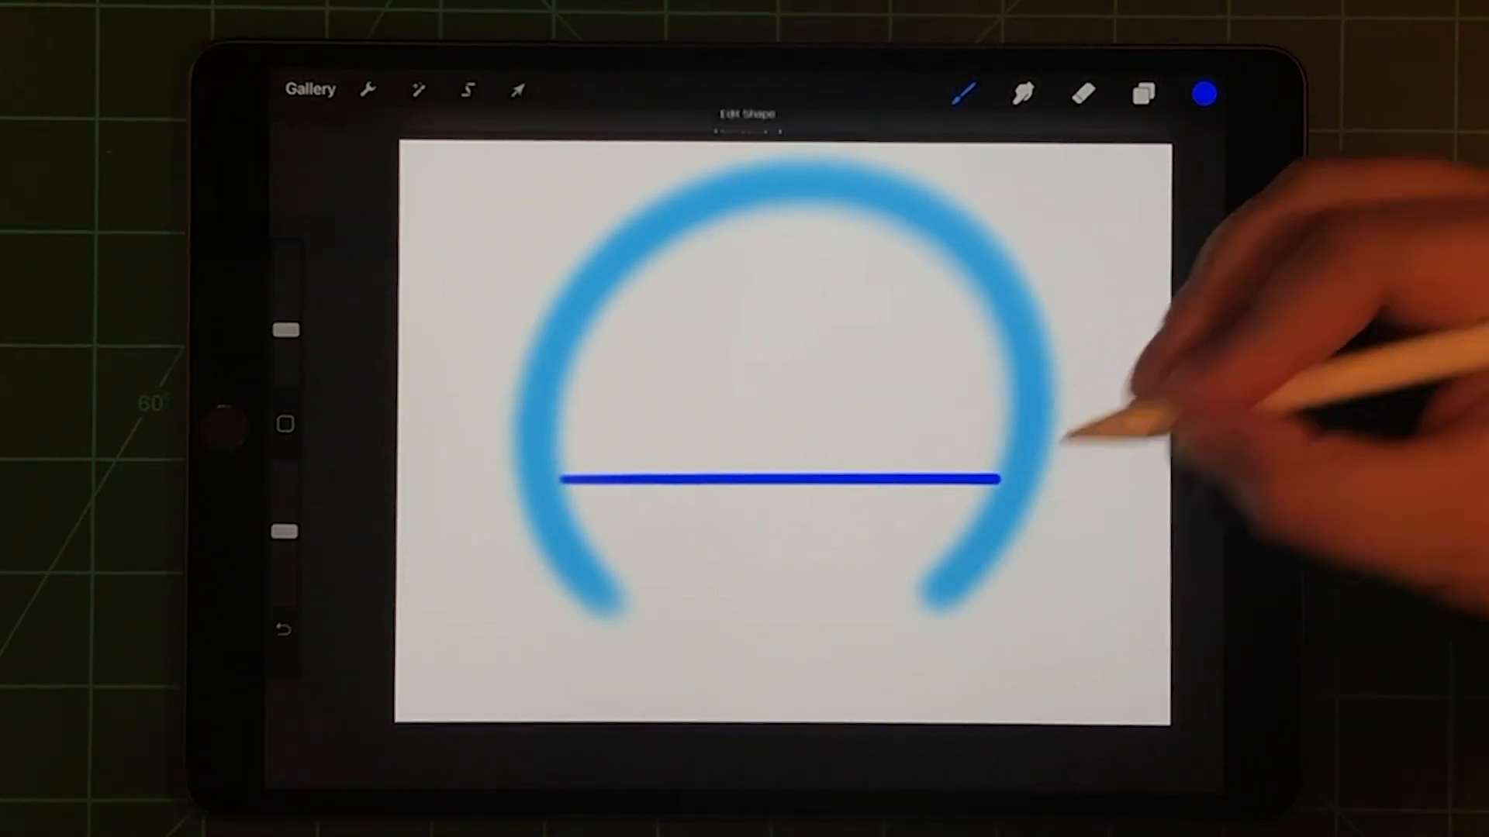
pyautogui.click(1022, 93)
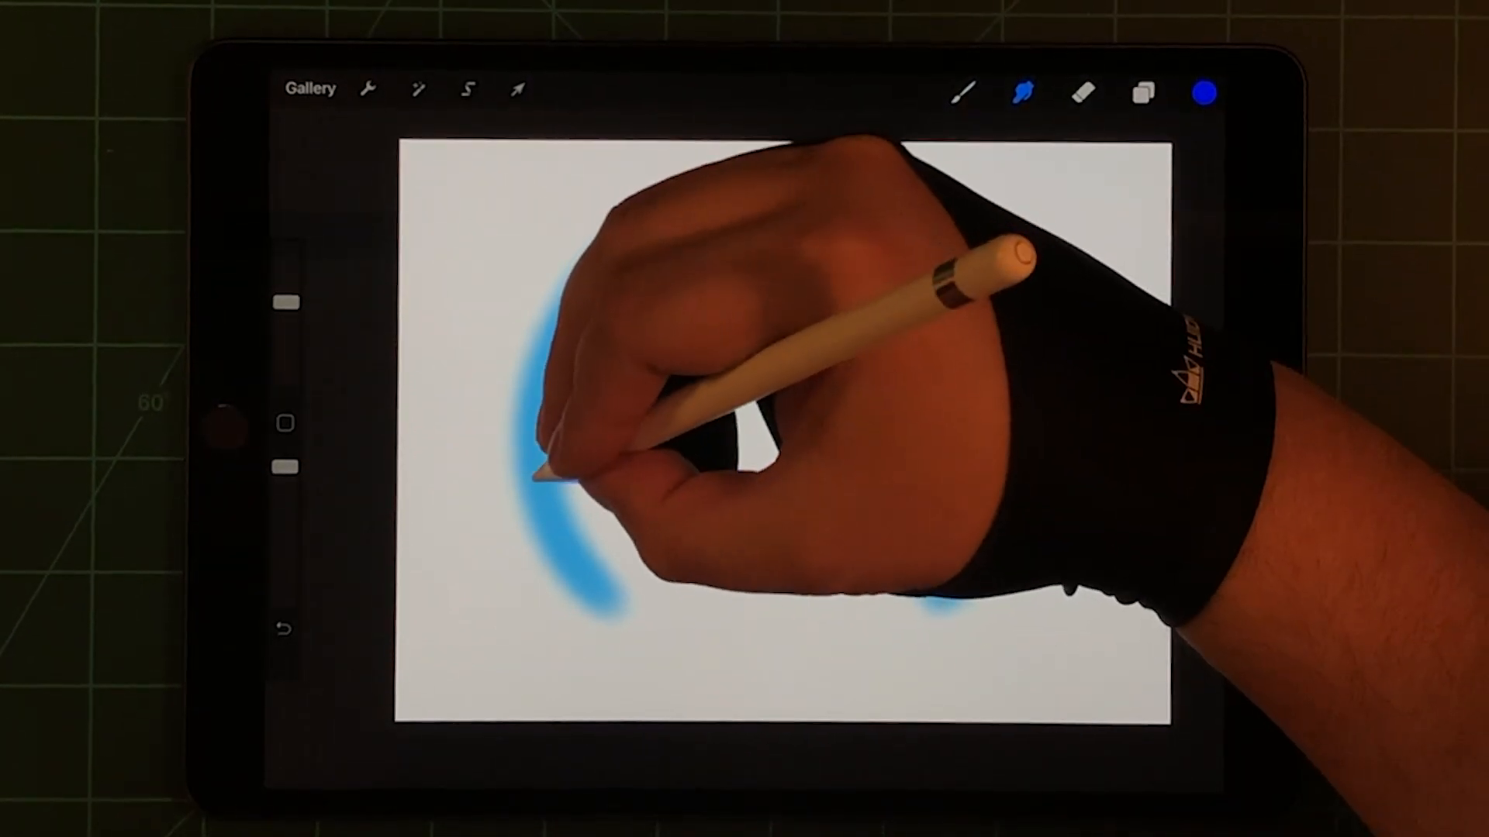
pyautogui.moveTo(529, 471); pyautogui.dragTo(1006, 477)
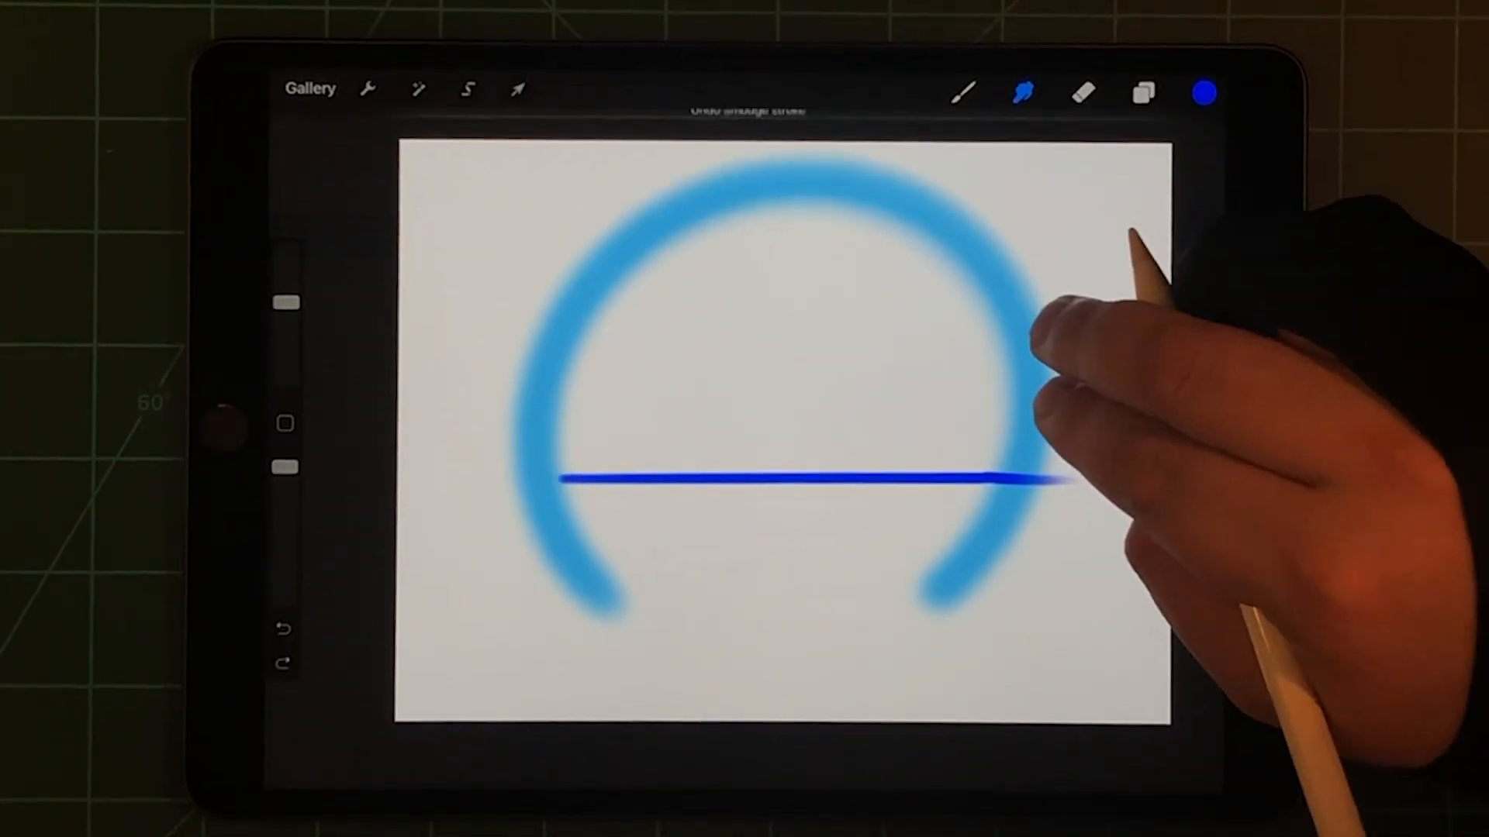
pyautogui.hotkey('ctrl', 'z')
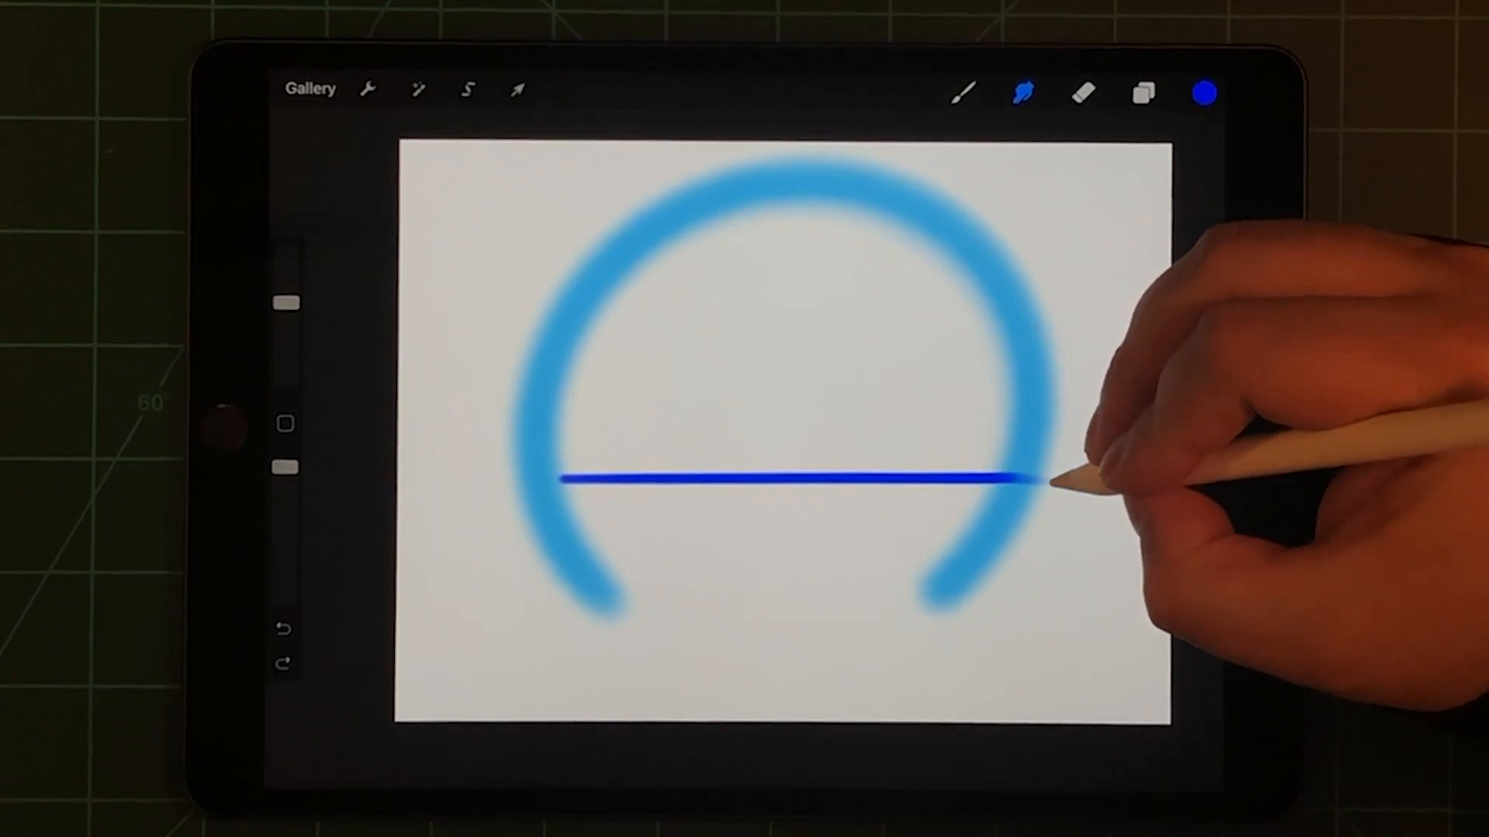
# Step: Adjust the snapped line's shape and back out of a Gaussian Blur without applying it
pyautogui.click(1052, 480)
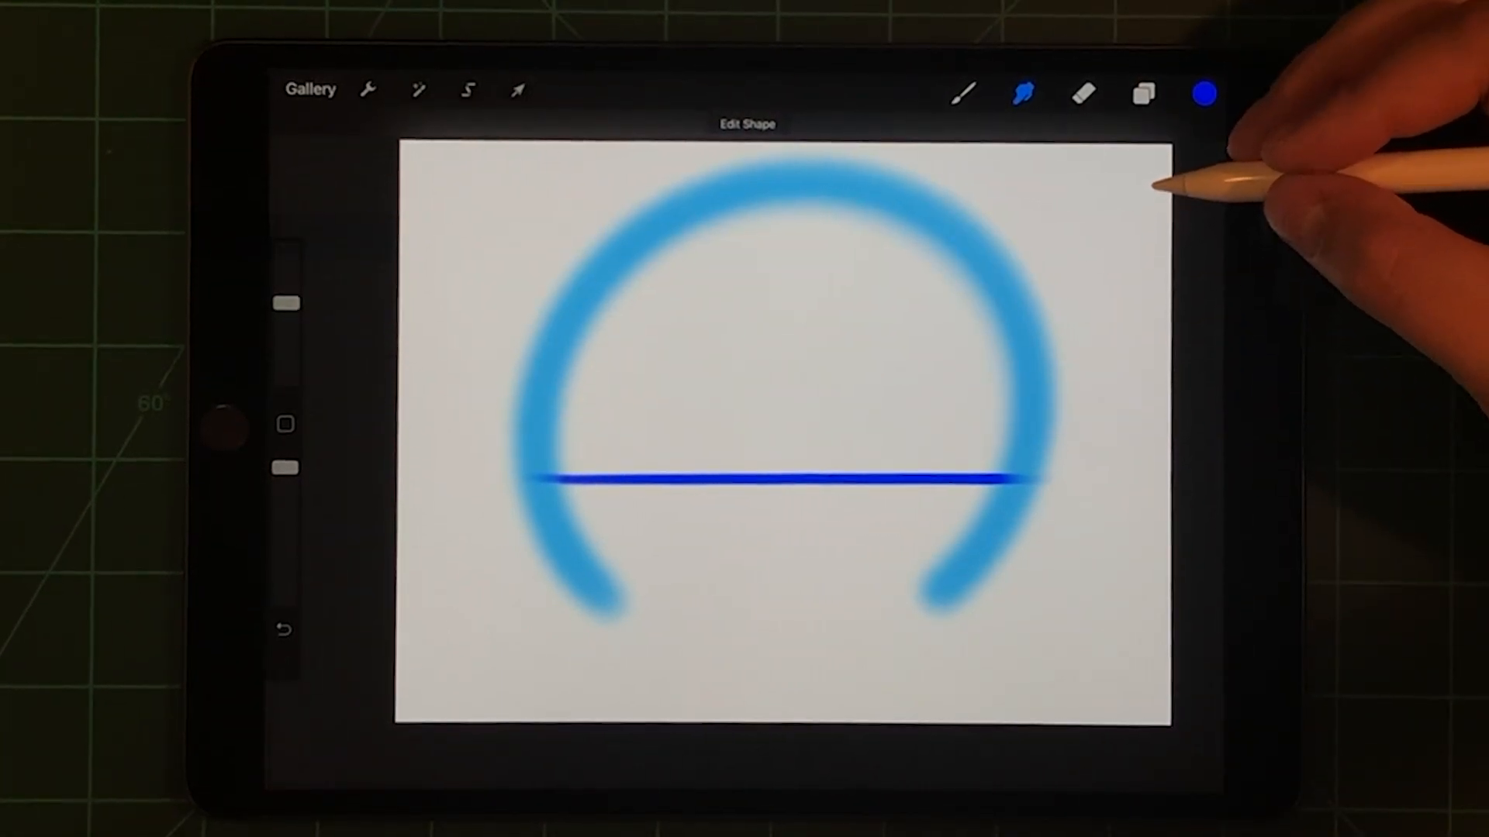
pyautogui.click(1143, 95)
pyautogui.click(1143, 95)
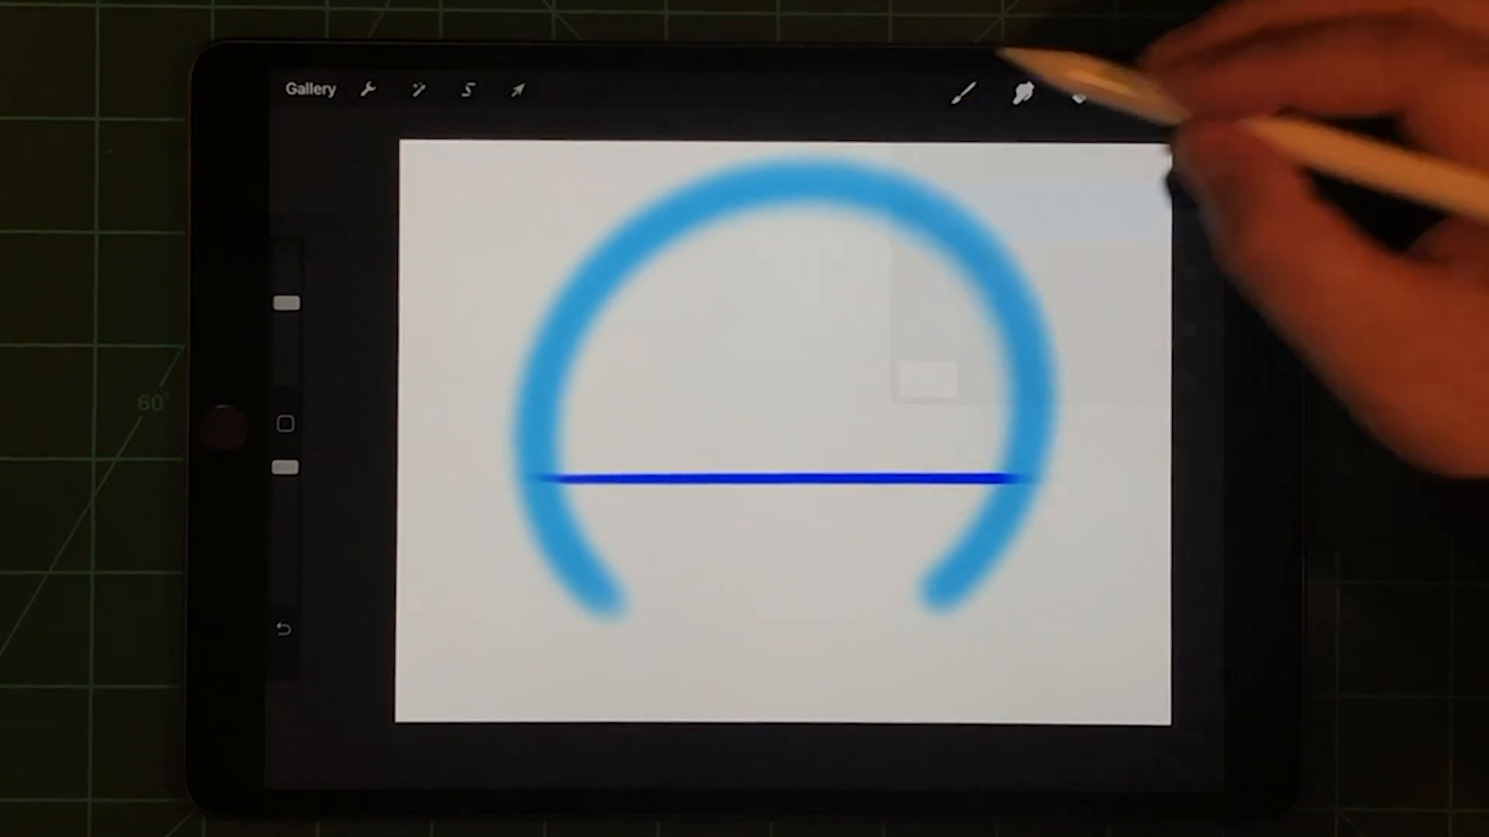
pyautogui.click(1143, 94)
pyautogui.click(418, 90)
pyautogui.click(372, 219)
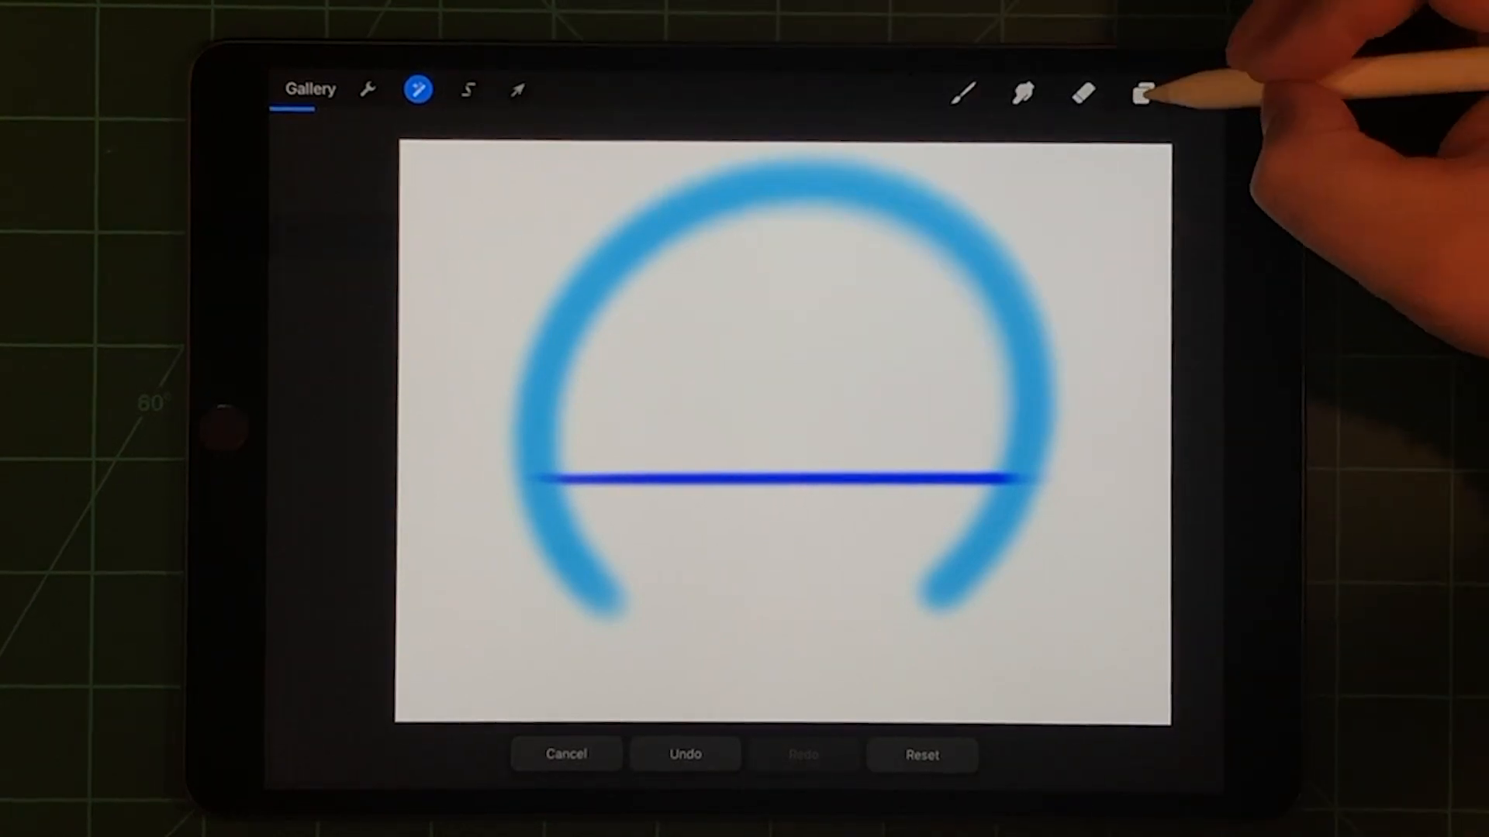
pyautogui.click(1143, 94)
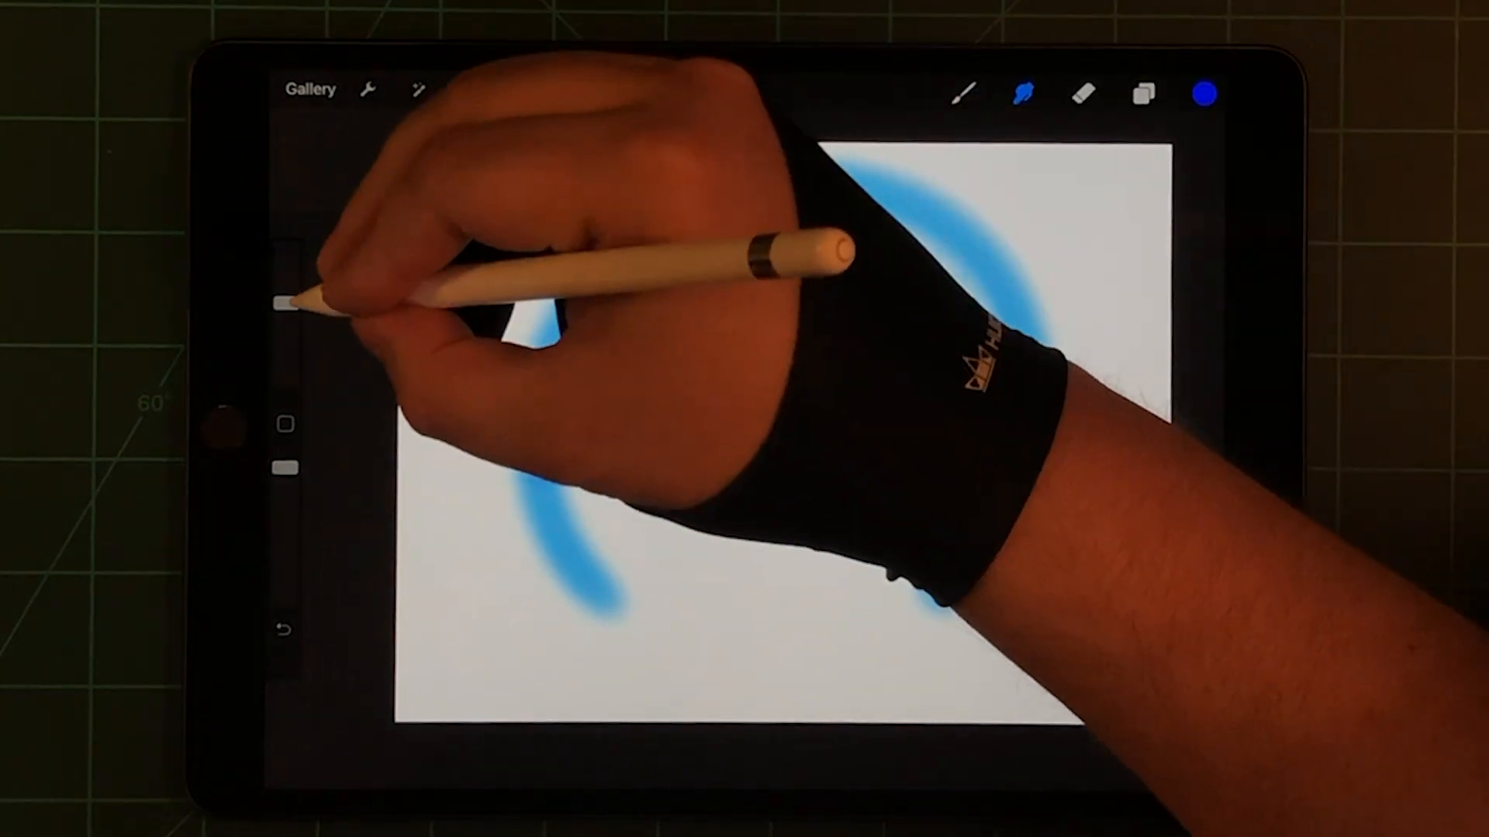
# Step: Redraw the straight horizon line with the brush and undo the extra duplicate
pyautogui.moveTo(559, 482); pyautogui.dragTo(1036, 482)
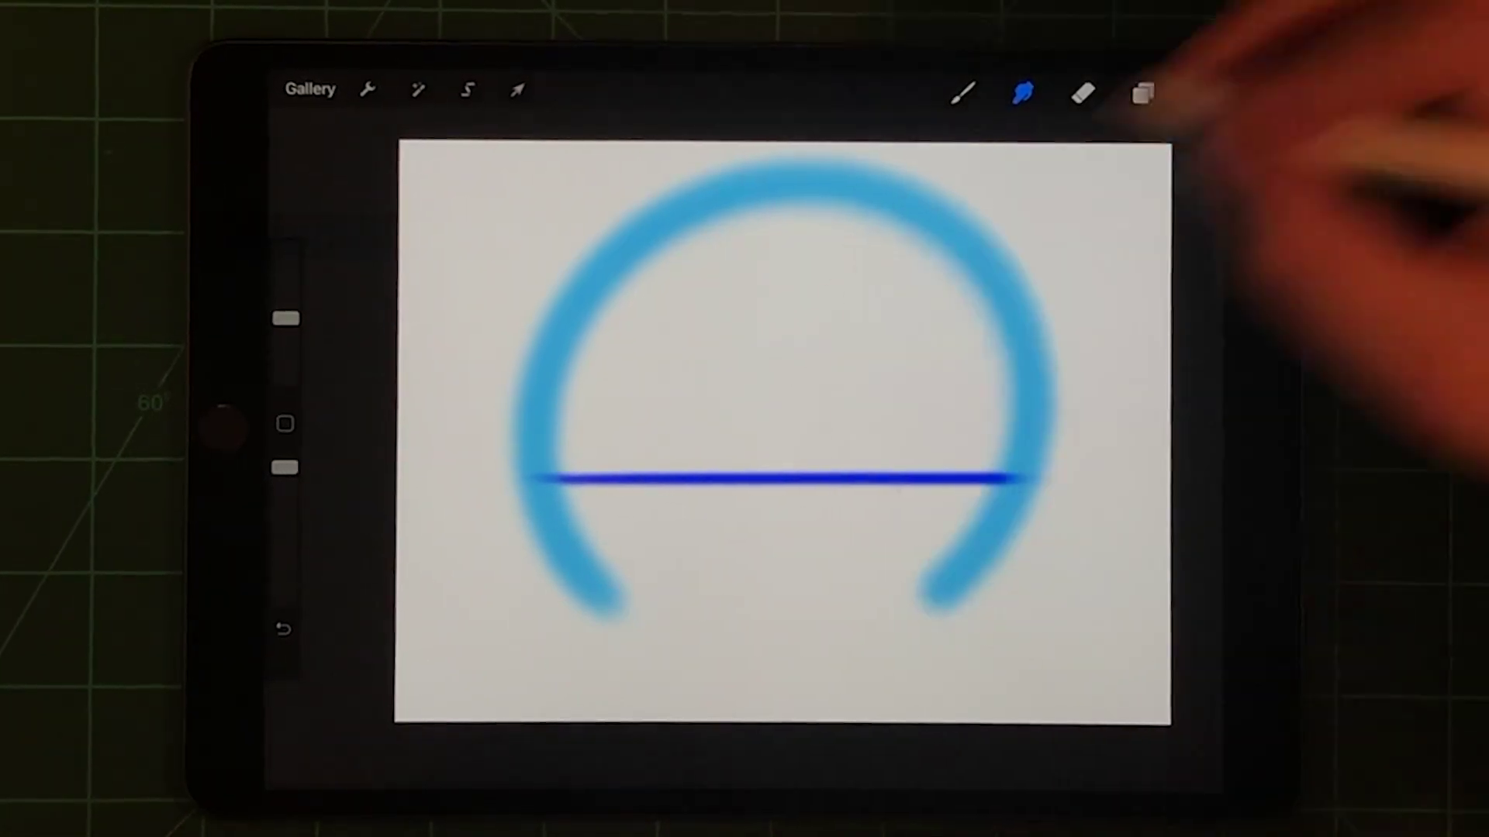
pyautogui.click(963, 94)
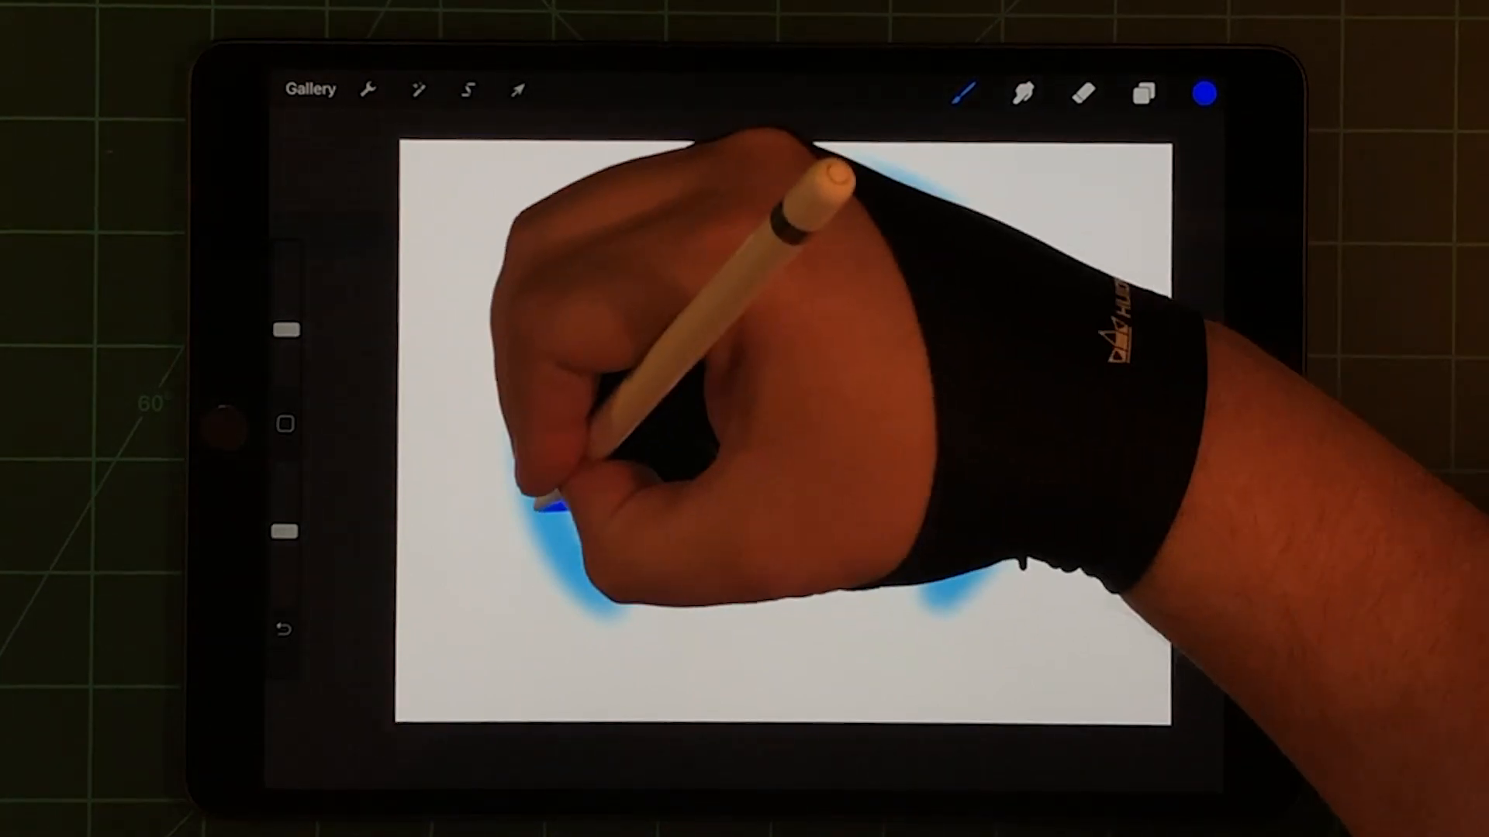
pyautogui.hotkey('ctrl', 'z')
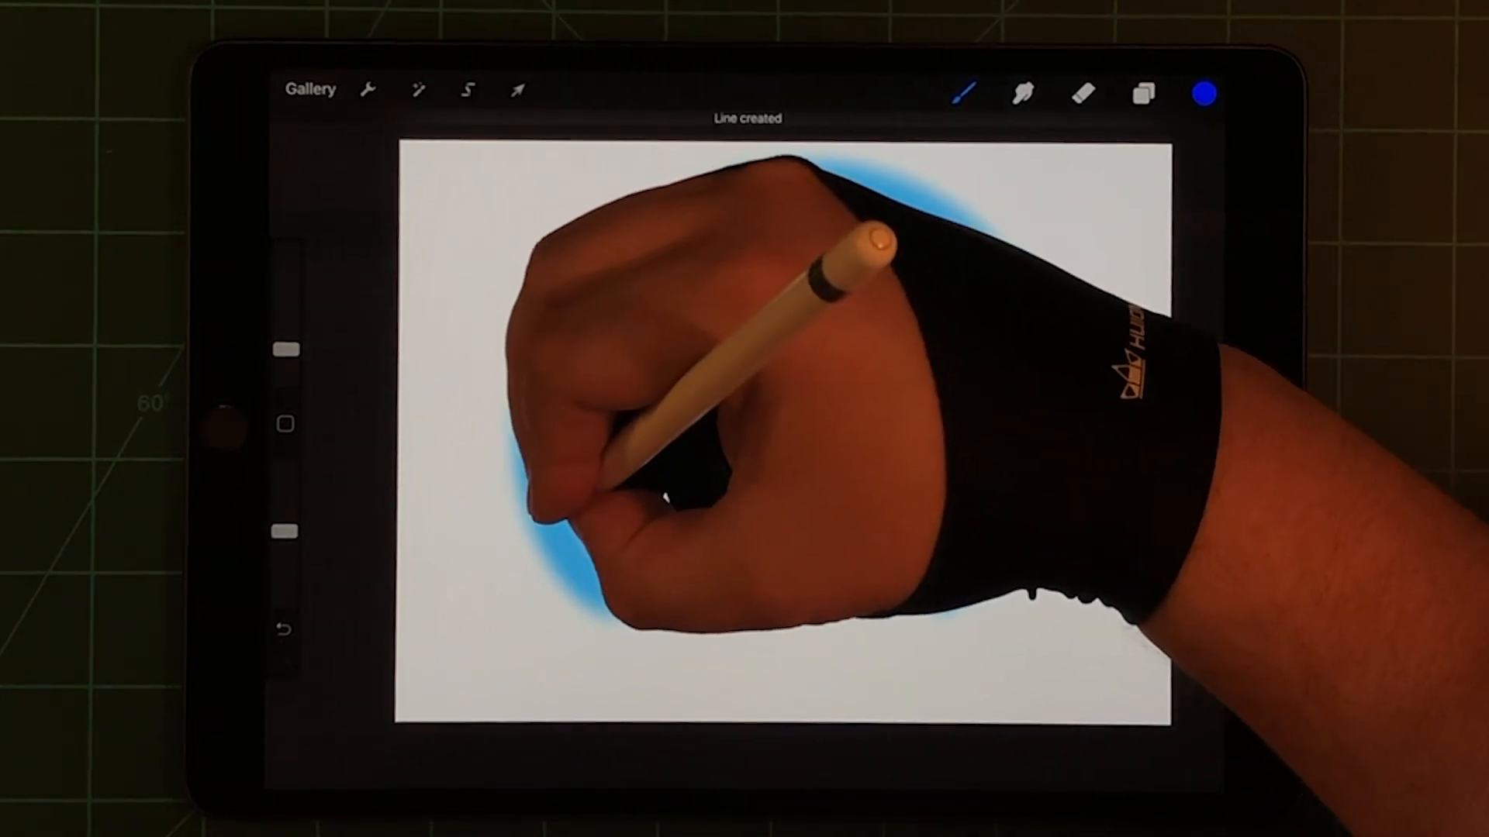
# Step: Draw dark-blue diagonal lines fanning from the horizon's right end, undoing unwanted ones and redrawing the lowest
pyautogui.moveTo(547, 500); pyautogui.dragTo(884, 500)
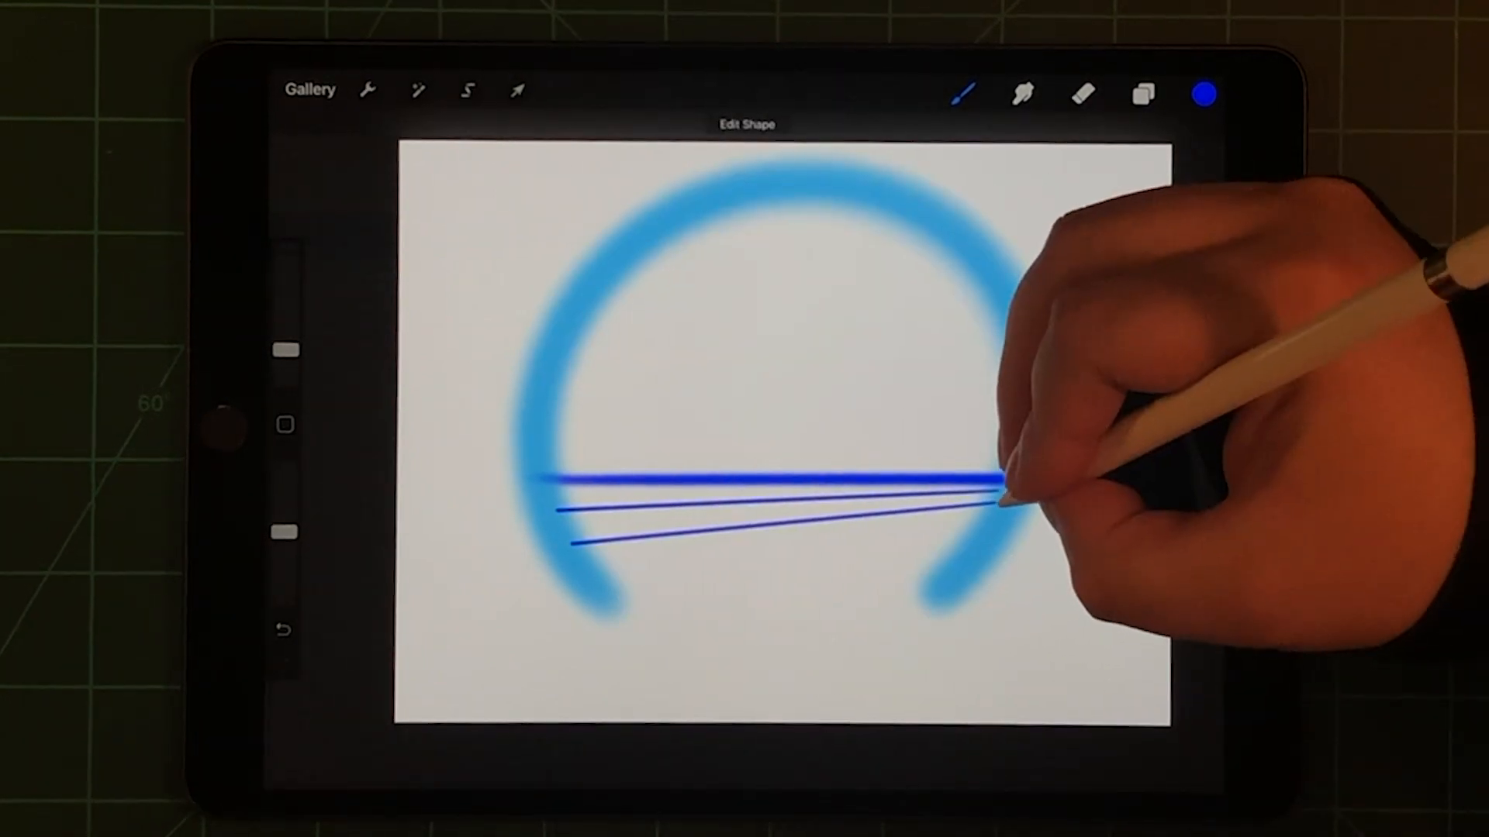
pyautogui.hotkey('ctrl', 'z')
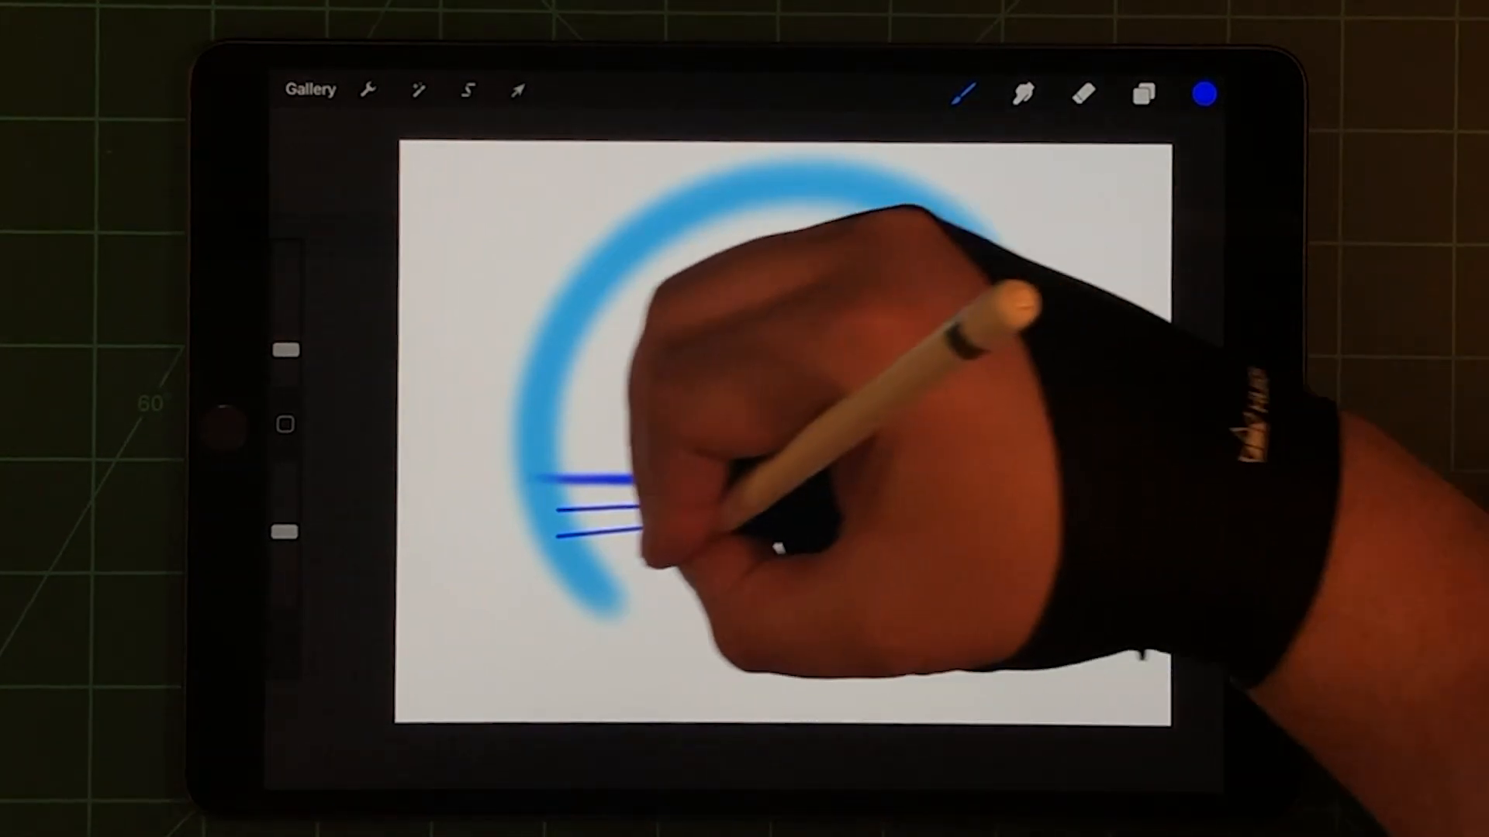
pyautogui.moveTo(684, 550); pyautogui.dragTo(573, 568)
pyautogui.moveTo(943, 547); pyautogui.dragTo(559, 542)
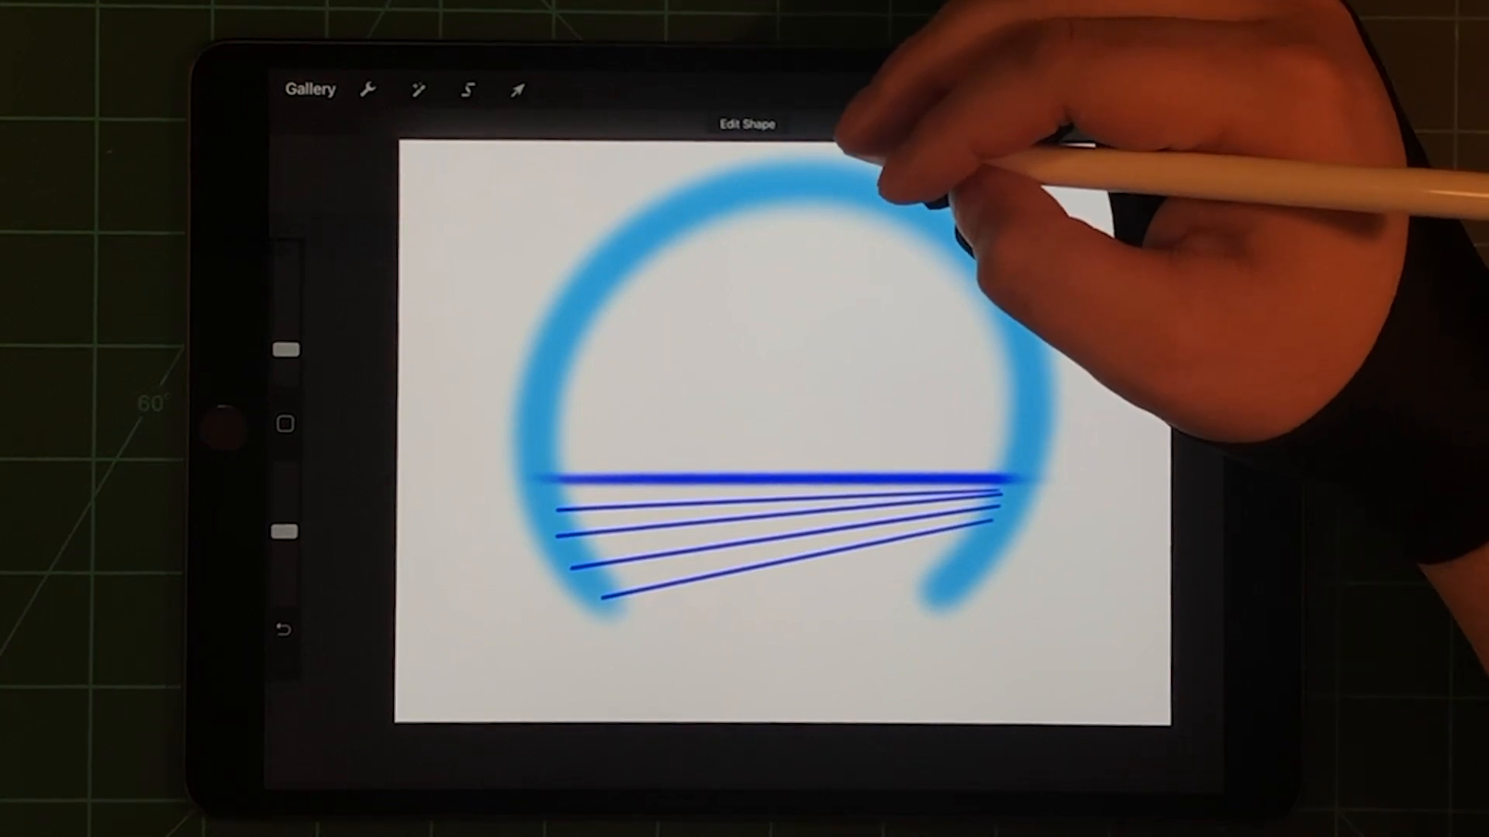
pyautogui.hotkey('ctrl', 'z')
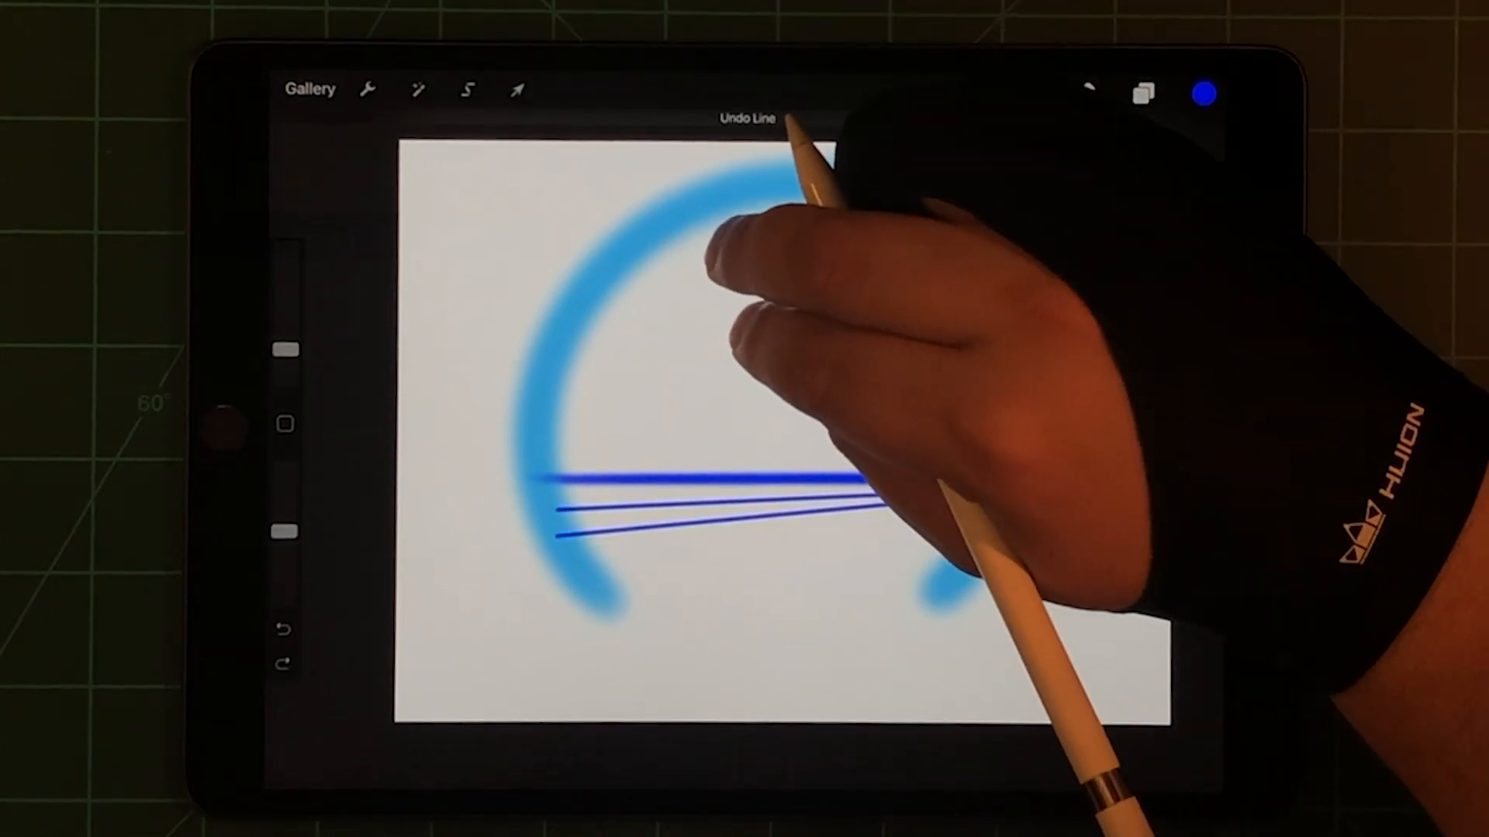
pyautogui.hotkey('ctrl', 'z')
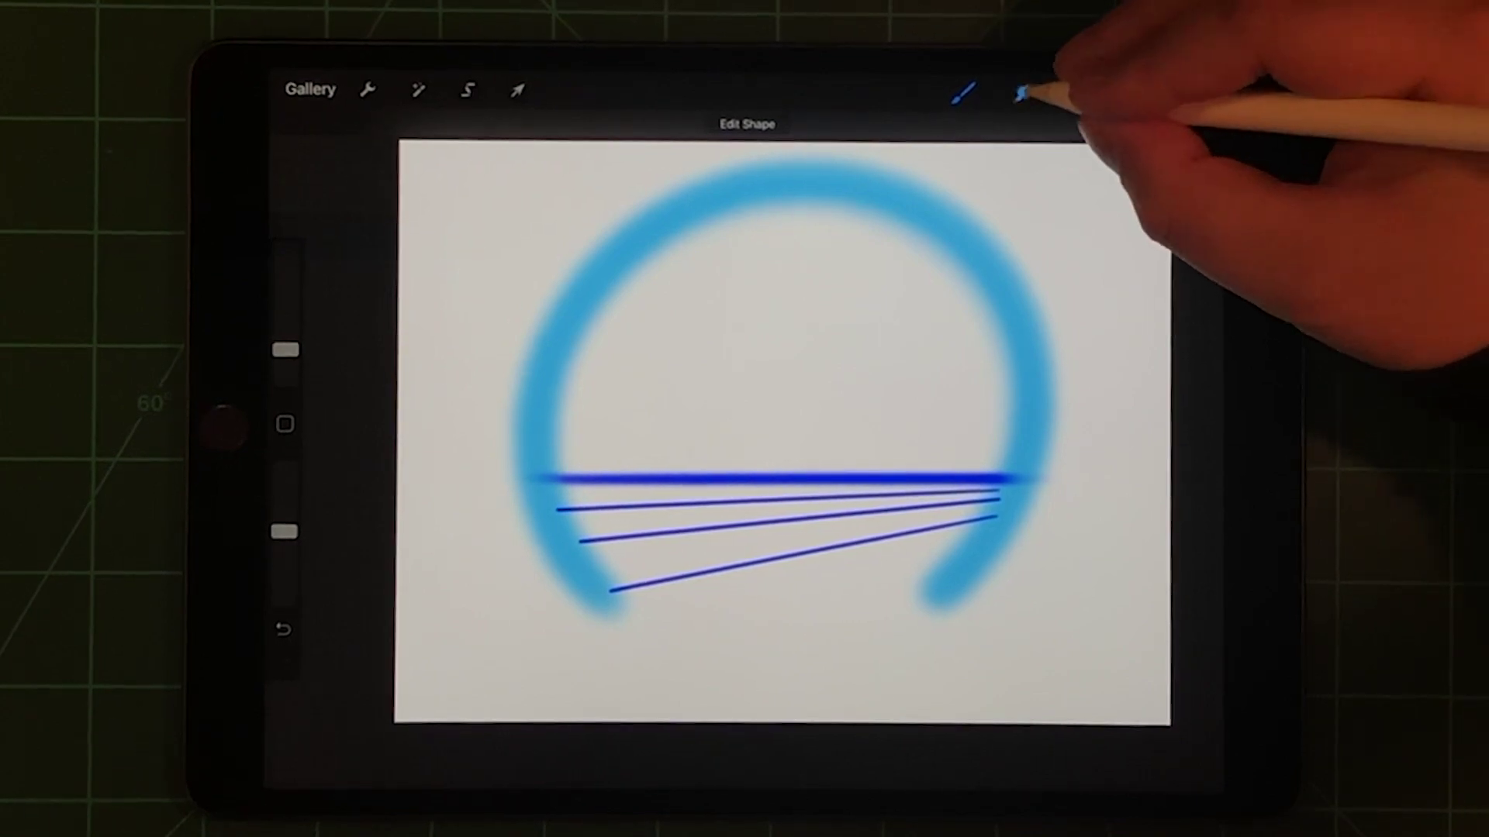
pyautogui.click(1025, 93)
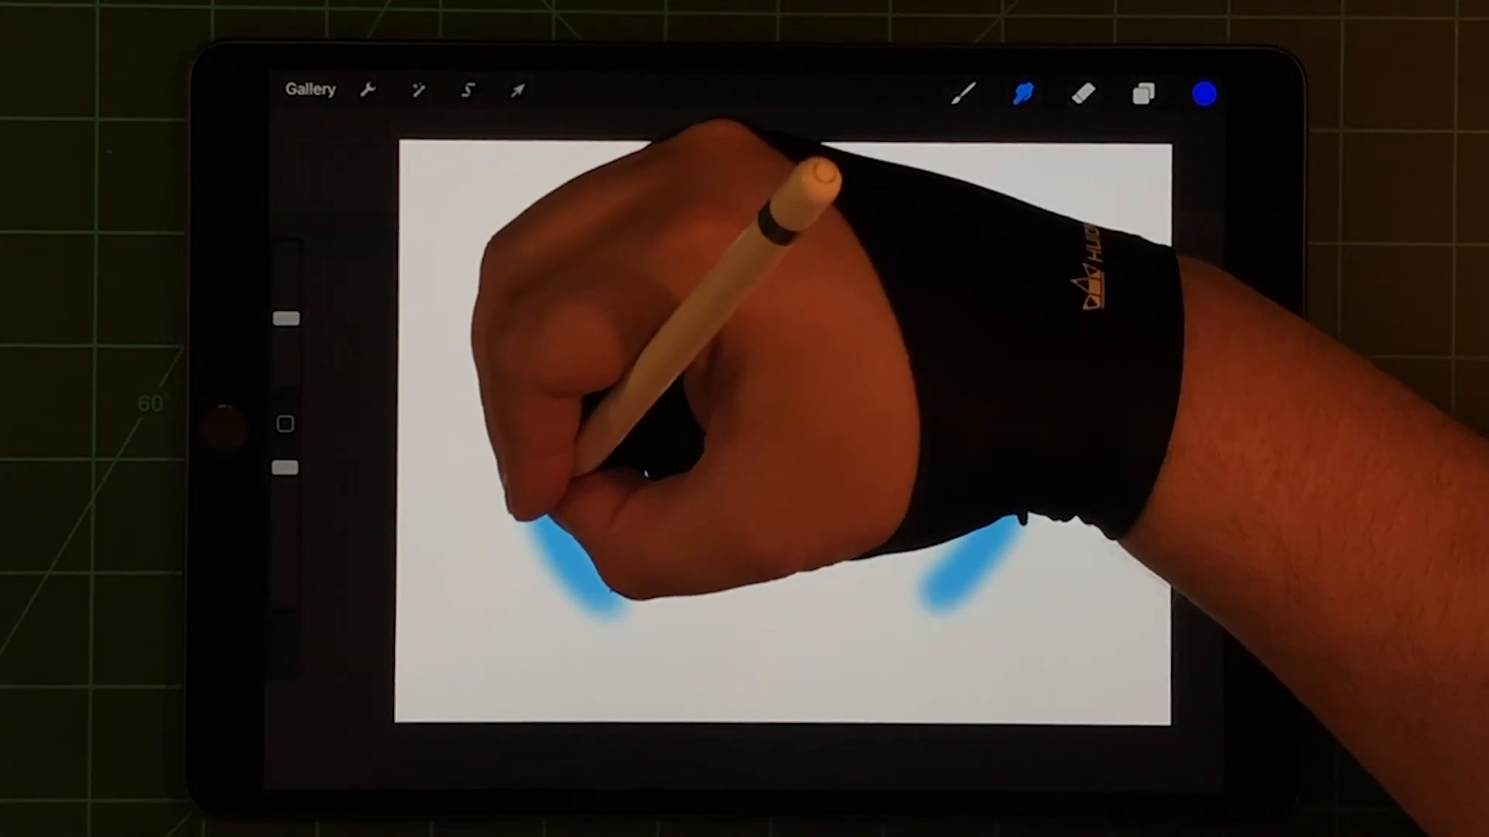
pyautogui.moveTo(547, 513); pyautogui.dragTo(617, 587)
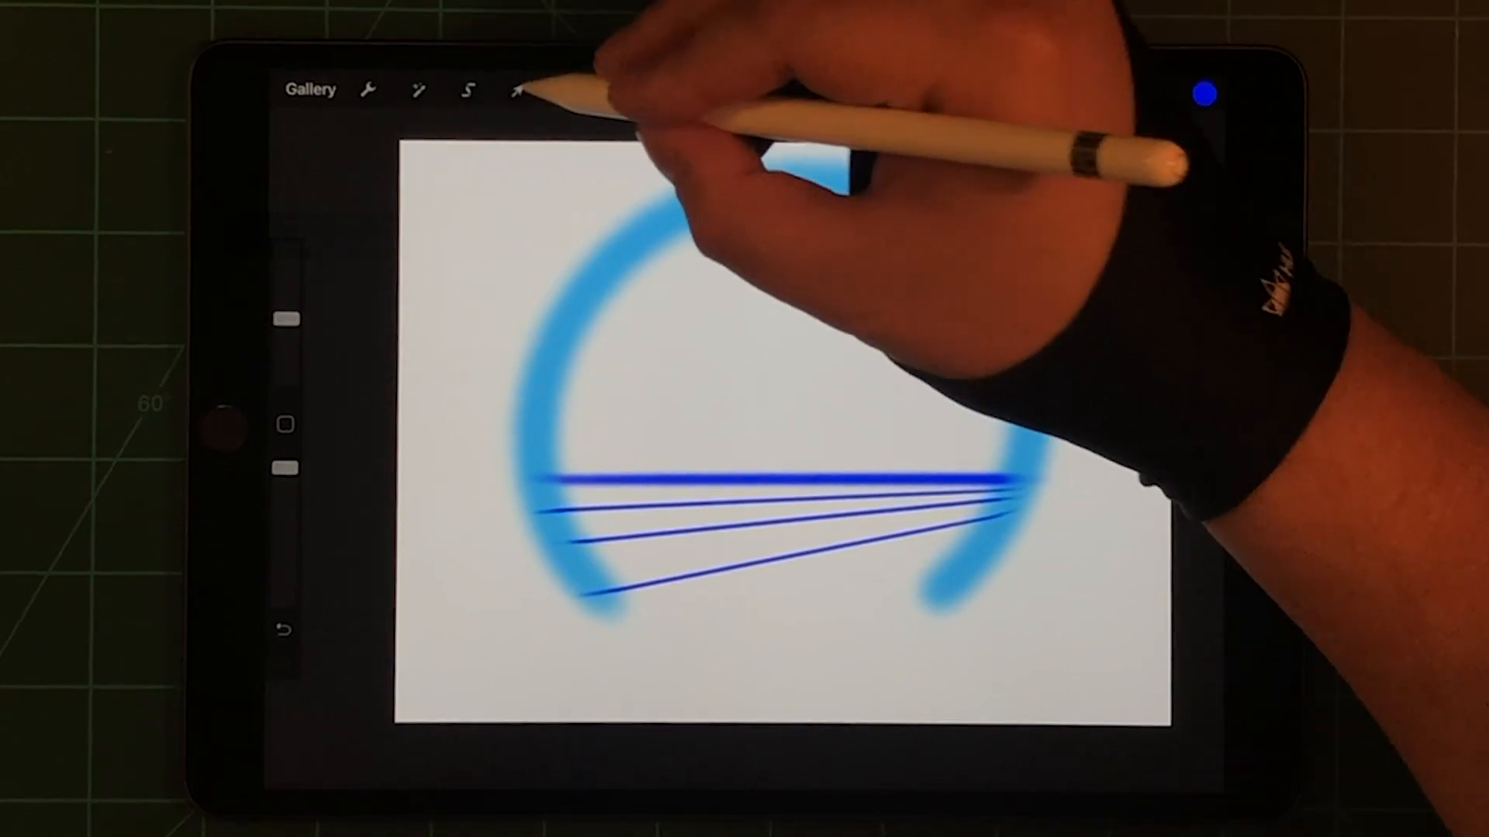
# Step: Distort the lines by pulling their left corner down toward the ring, then briefly try Liquify
pyautogui.click(517, 89)
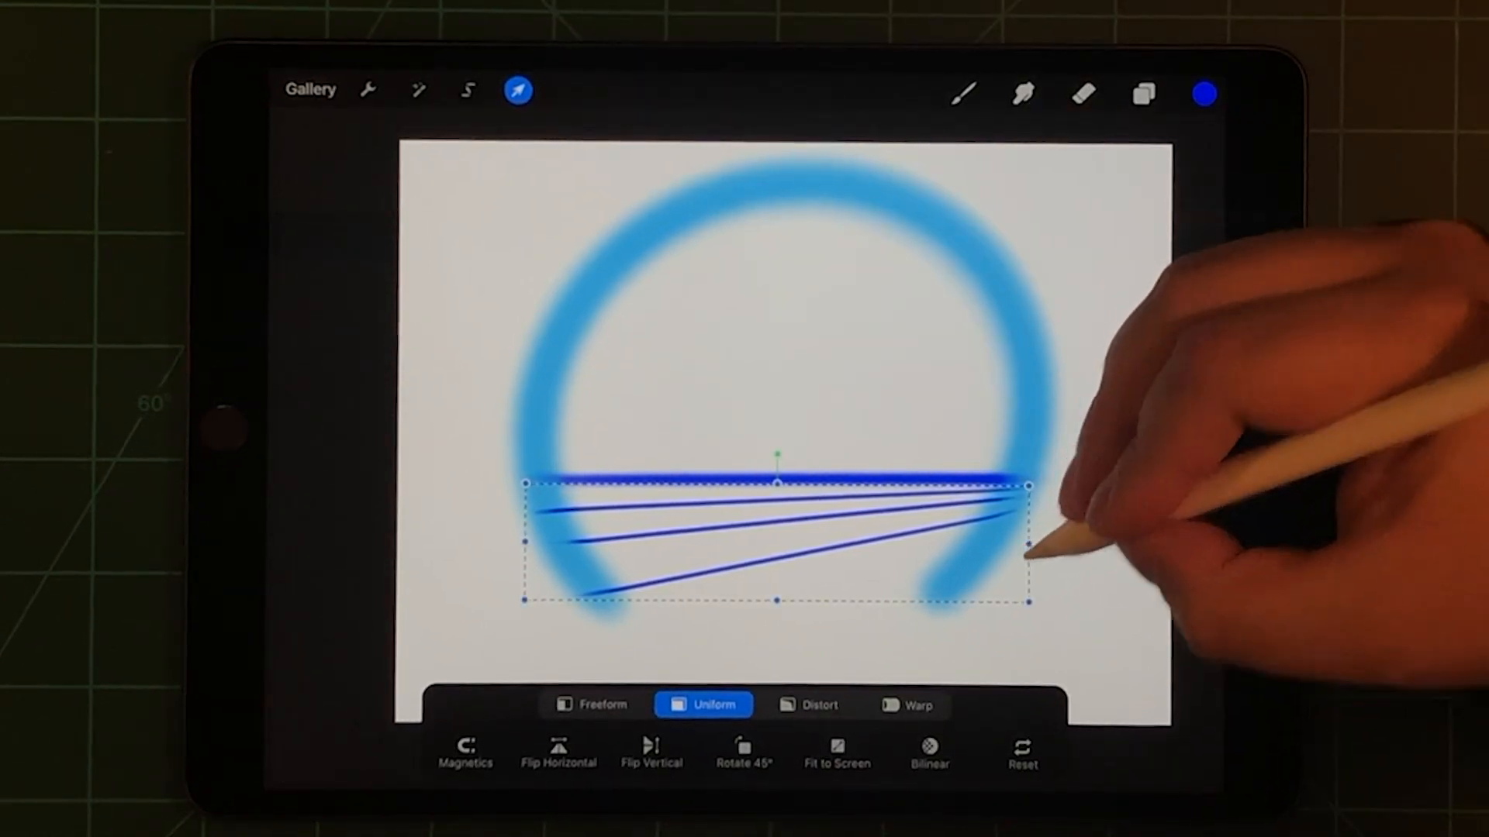
pyautogui.click(819, 704)
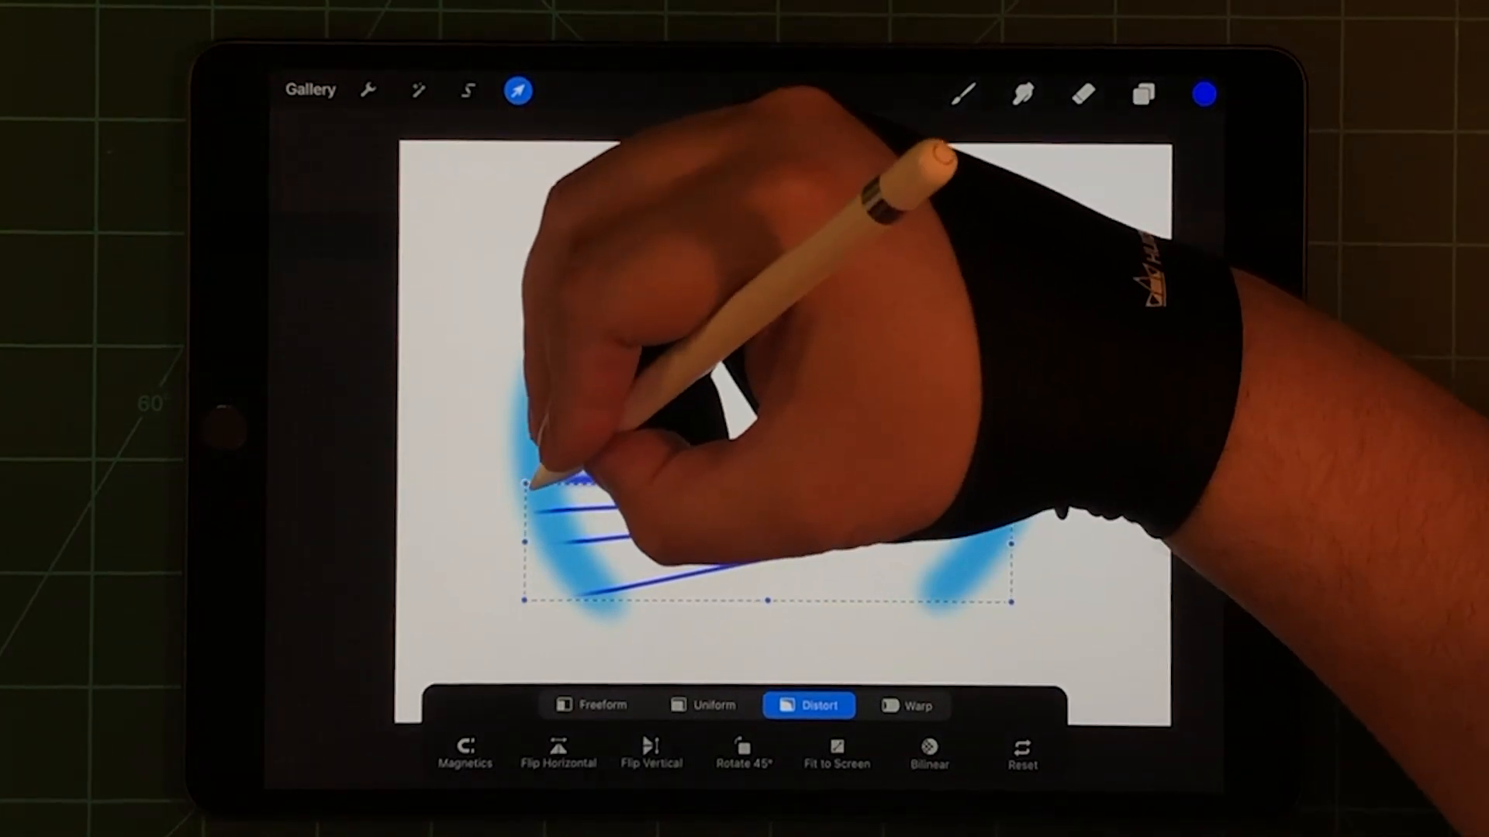
pyautogui.moveTo(547, 478)
pyautogui.mouseDown()
pyautogui.moveTo(529, 576)
pyautogui.moveTo(559, 594)
pyautogui.mouseUp()
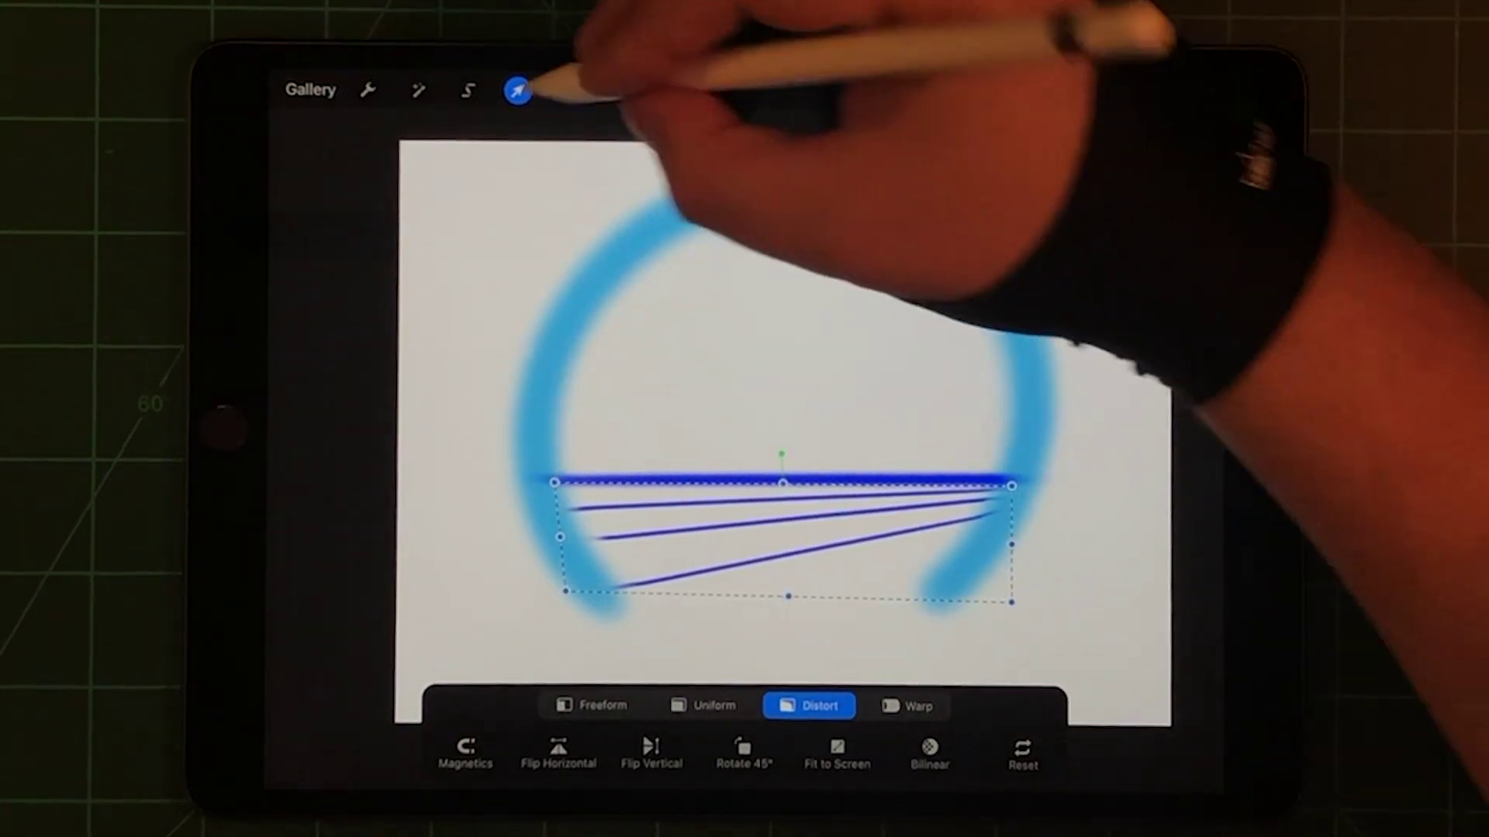
pyautogui.click(518, 90)
pyautogui.click(417, 90)
pyautogui.click(415, 396)
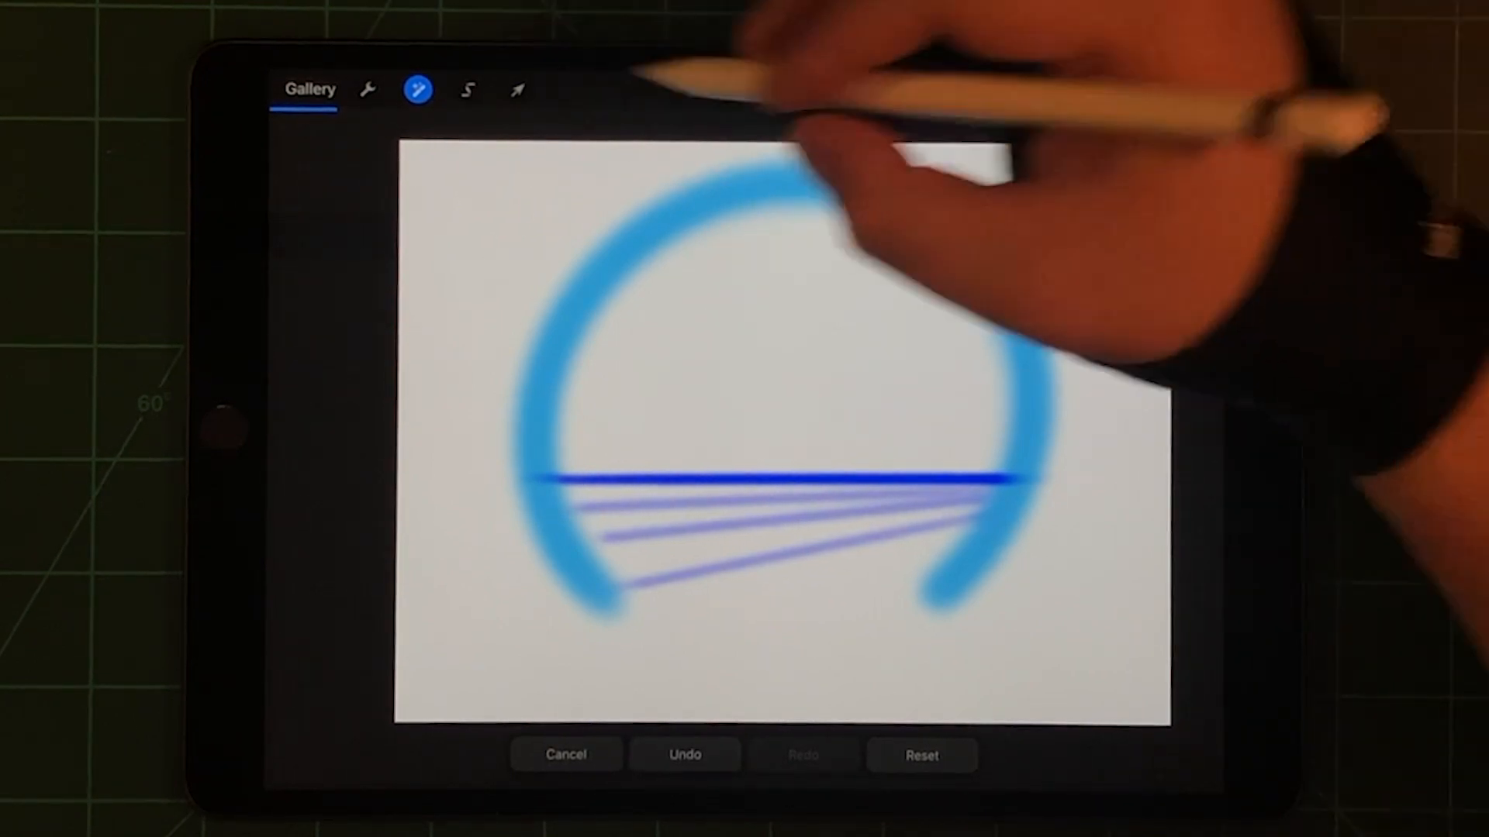
# Step: Warp the lines' lower left downward with the mesh and commit the transform
pyautogui.click(518, 90)
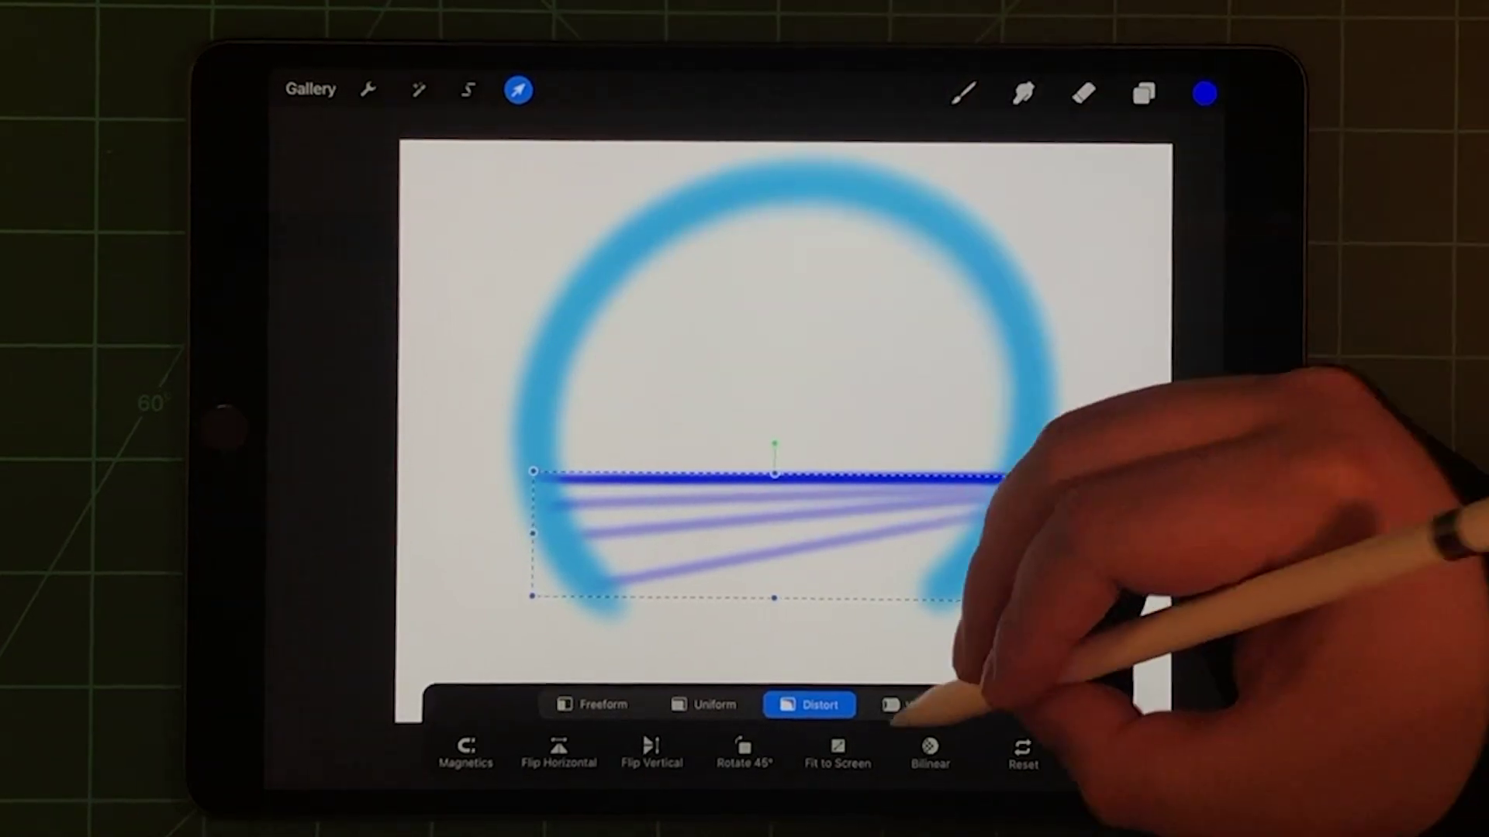
pyautogui.click(908, 705)
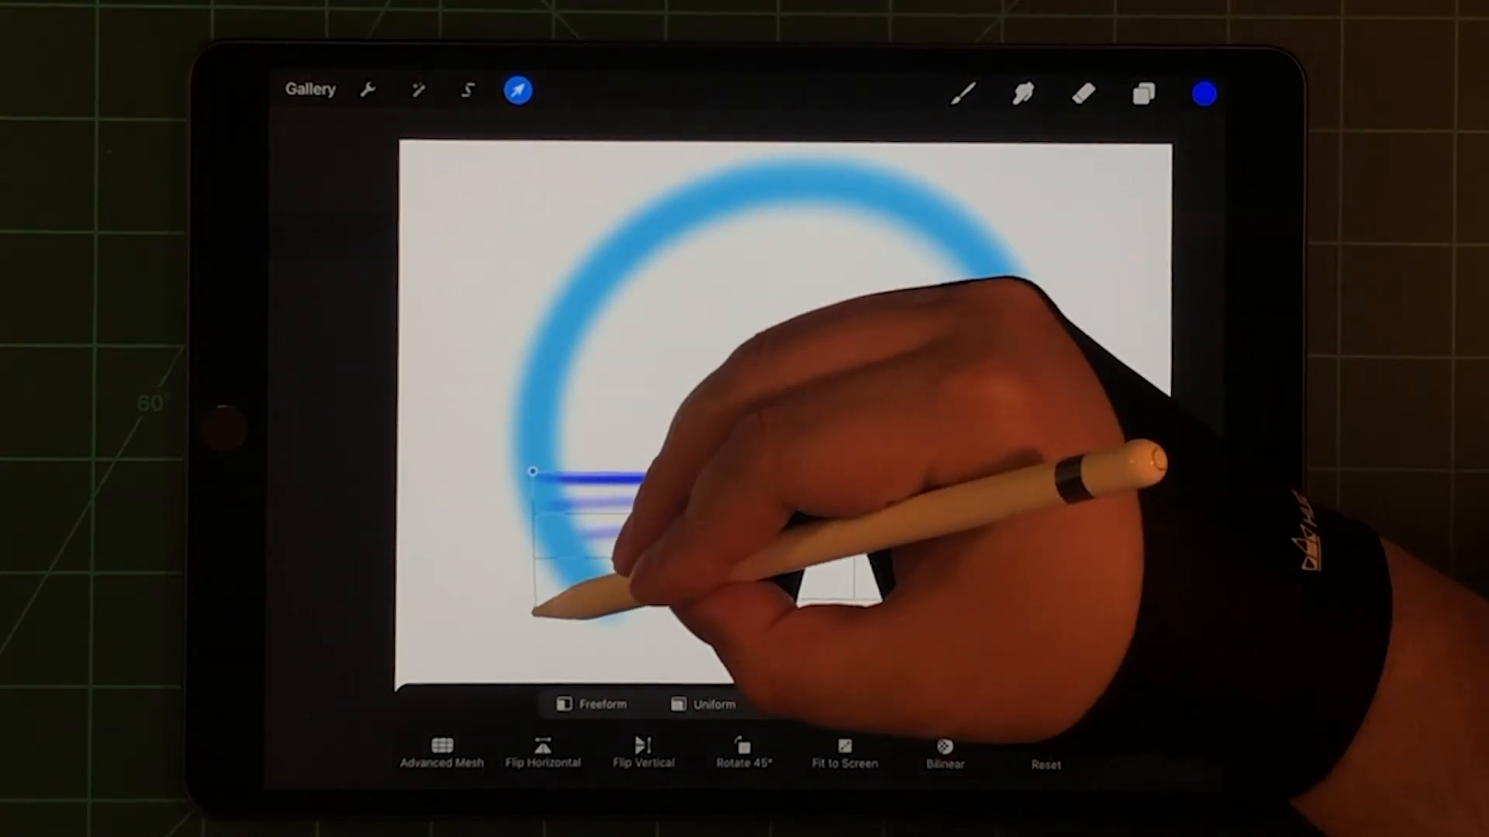
pyautogui.moveTo(535, 565); pyautogui.dragTo(537, 620)
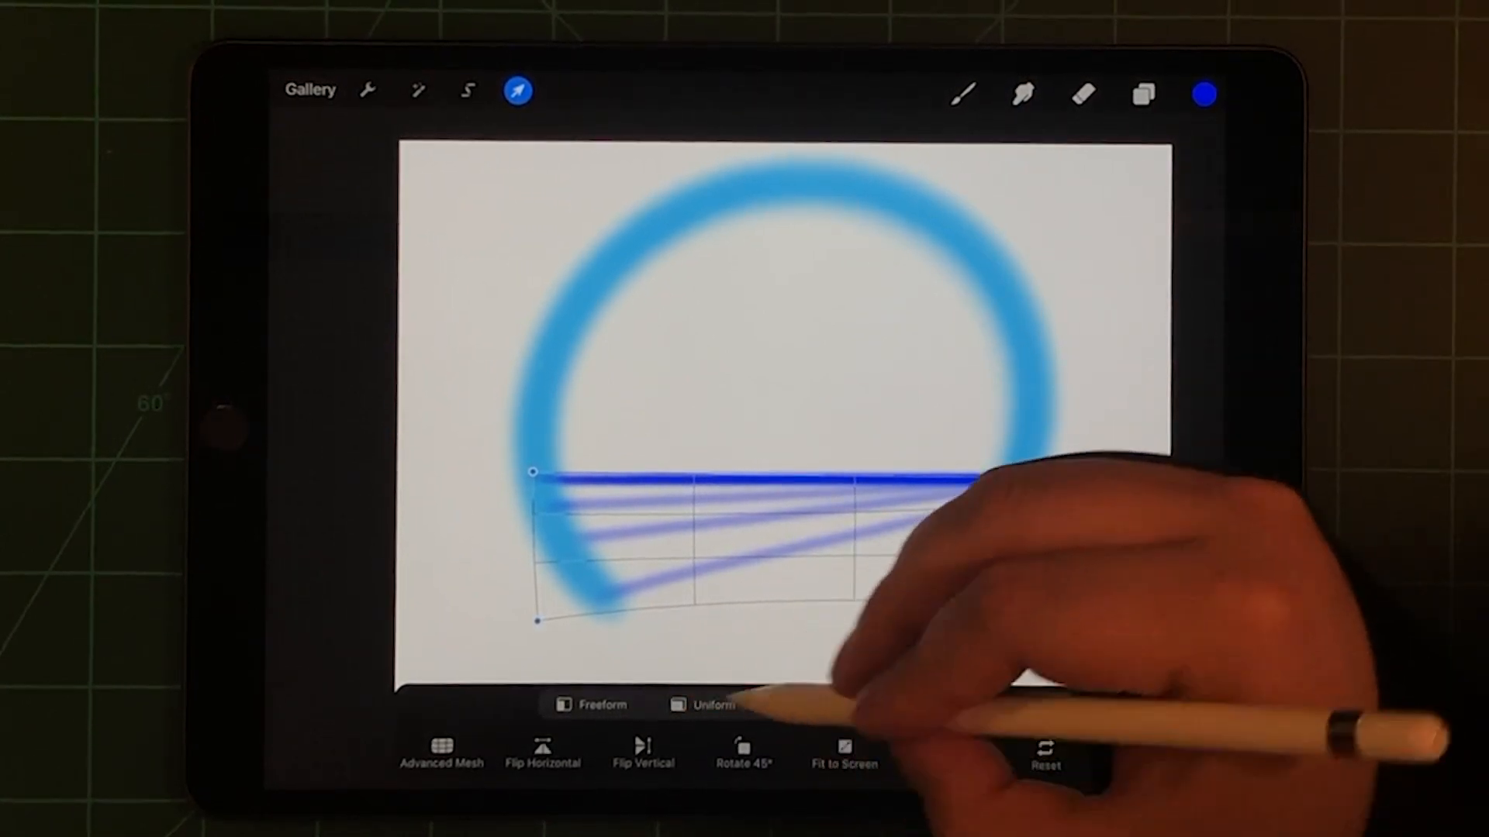
pyautogui.click(819, 705)
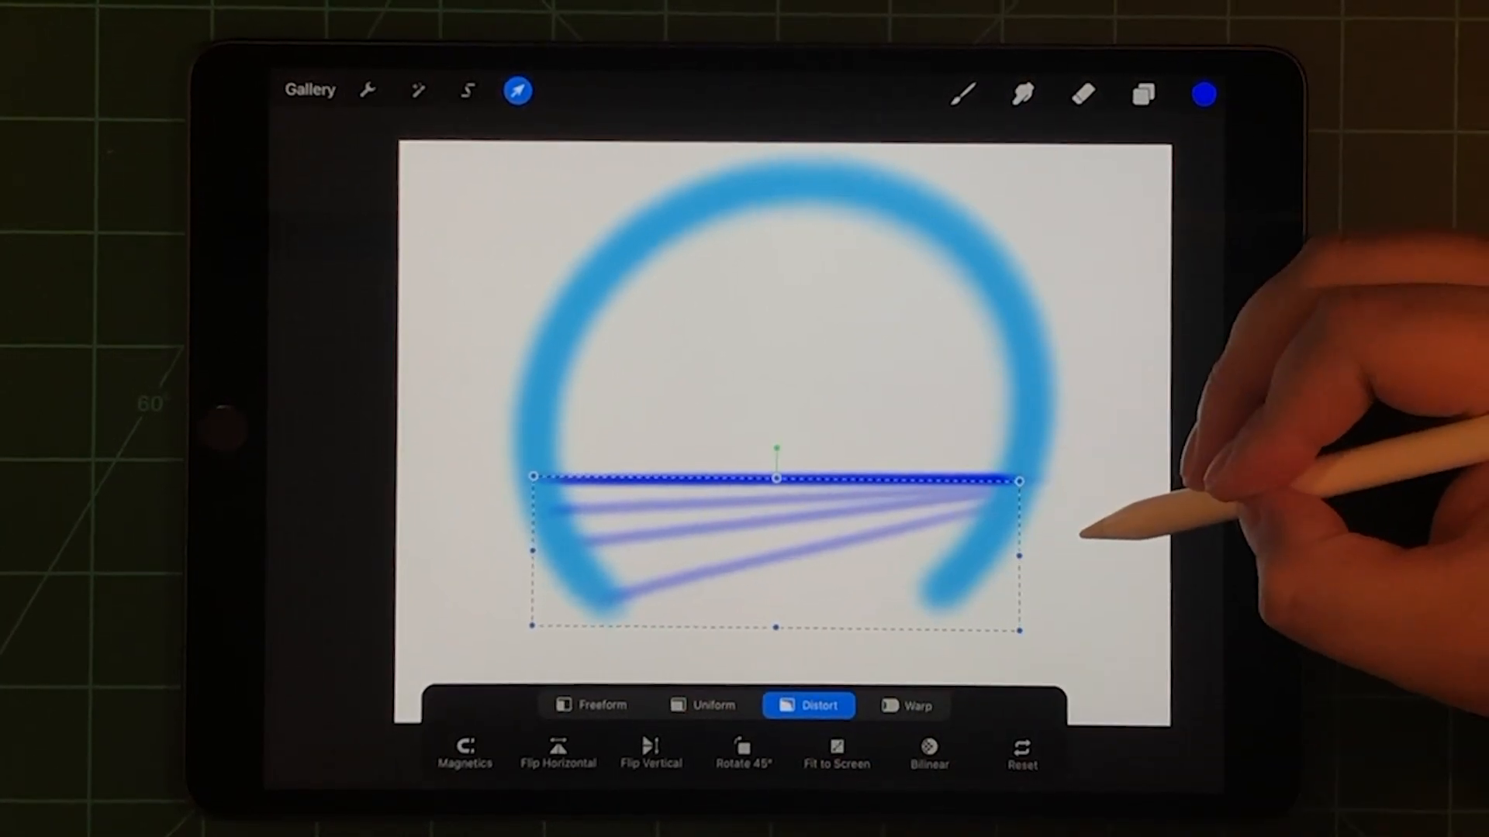
pyautogui.click(963, 93)
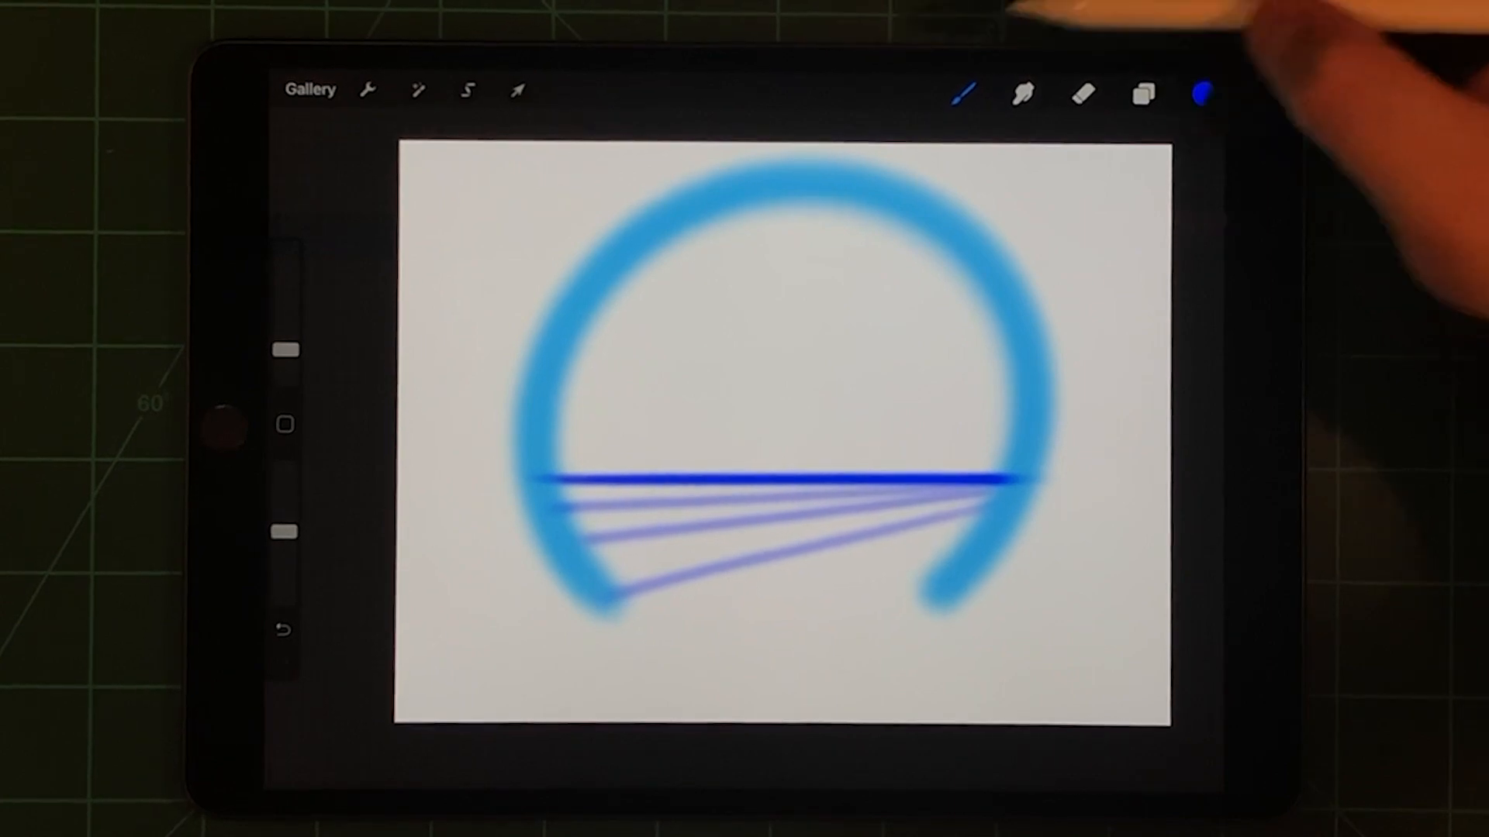
# Step: Move Layer 1 with the blue ring to the top of the layer stack and make it active
pyautogui.click(1143, 93)
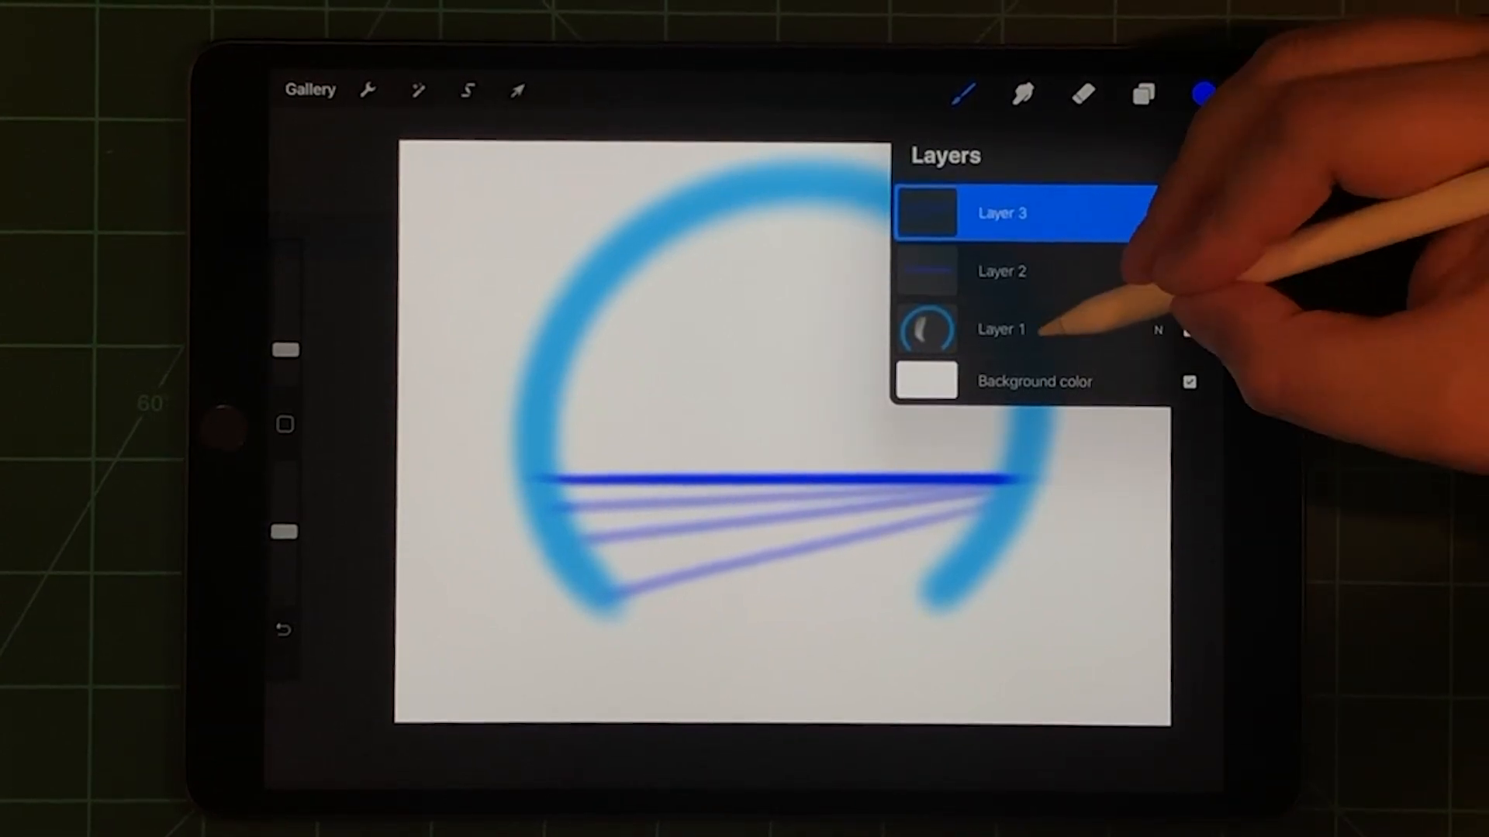
pyautogui.moveTo(1039, 330); pyautogui.dragTo(1047, 209)
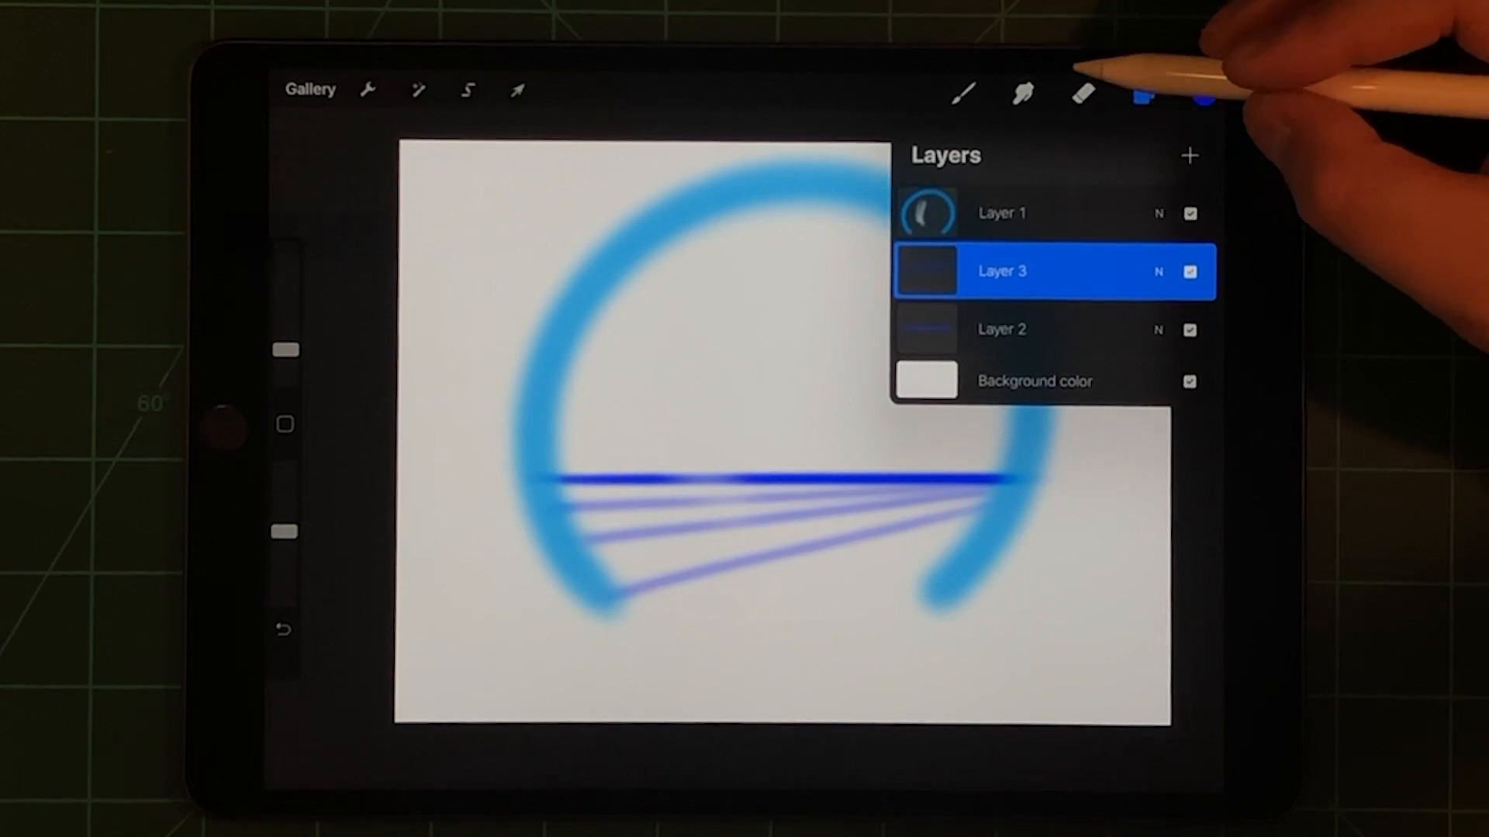
pyautogui.click(1142, 90)
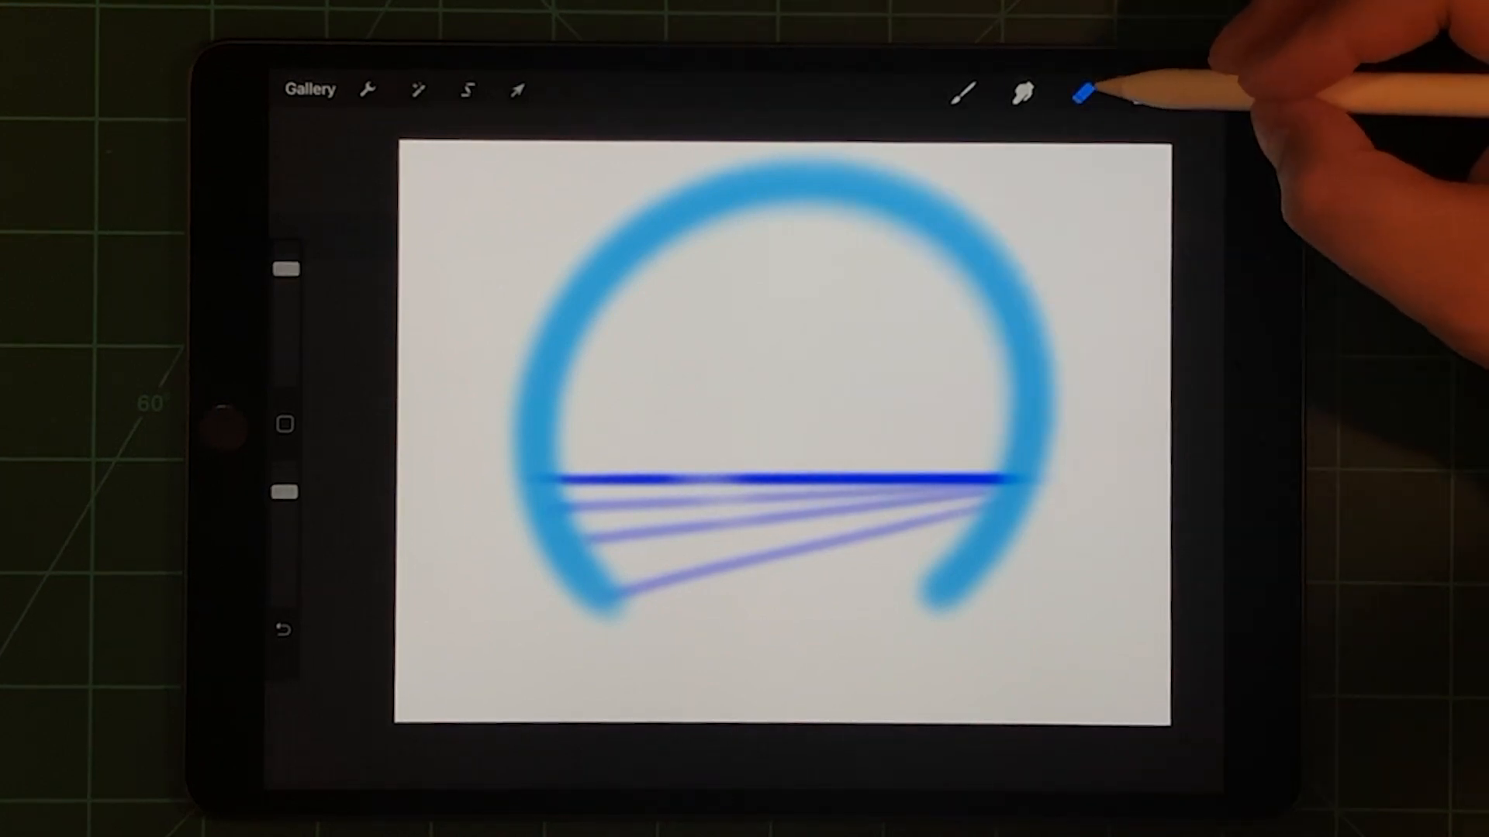
pyautogui.click(1023, 213)
pyautogui.click(1141, 91)
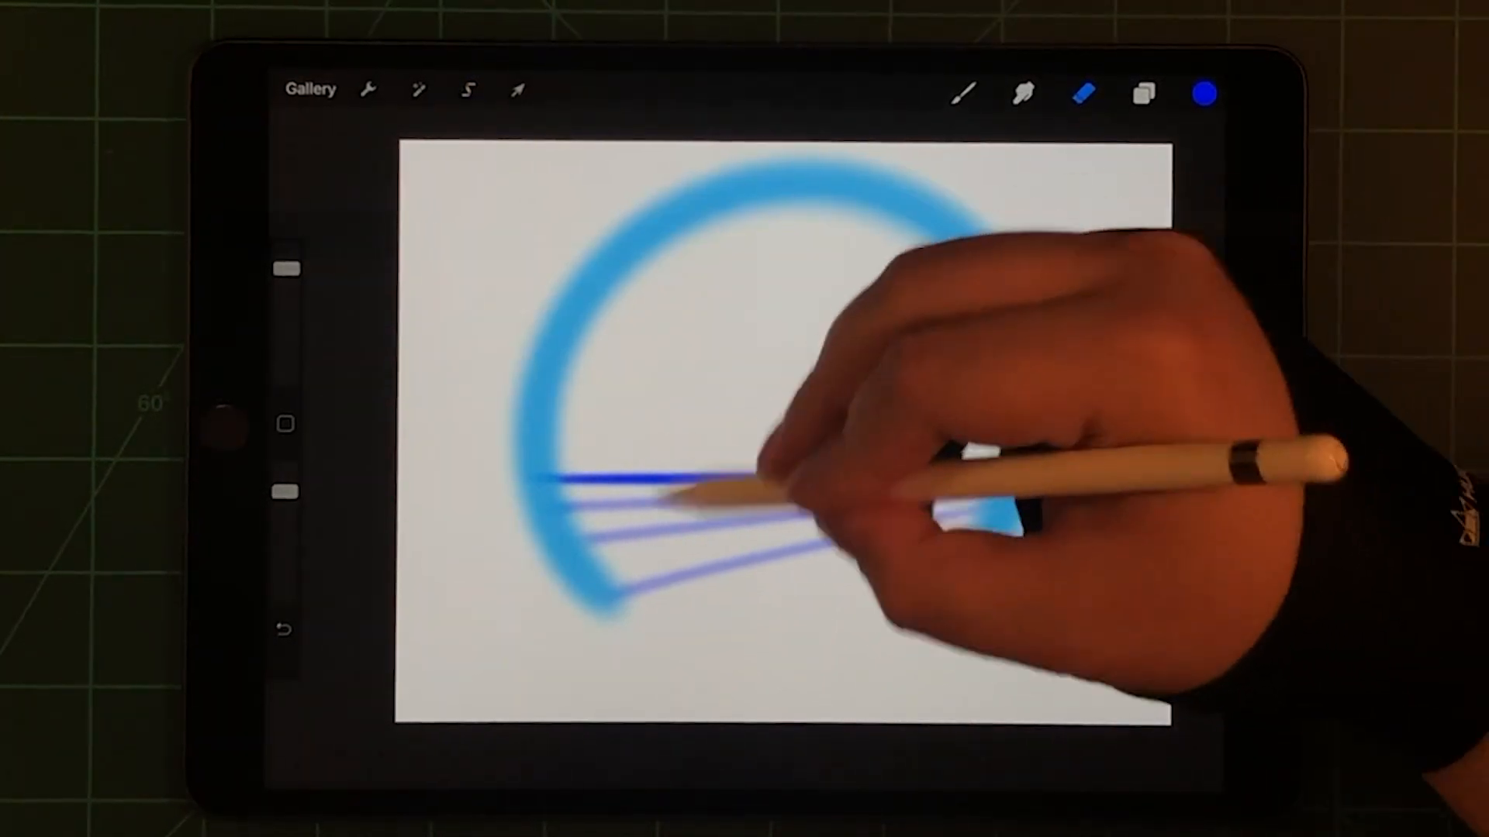
# Step: Check the active layer, dismiss selection mode, and review the layer list
pyautogui.click(1143, 93)
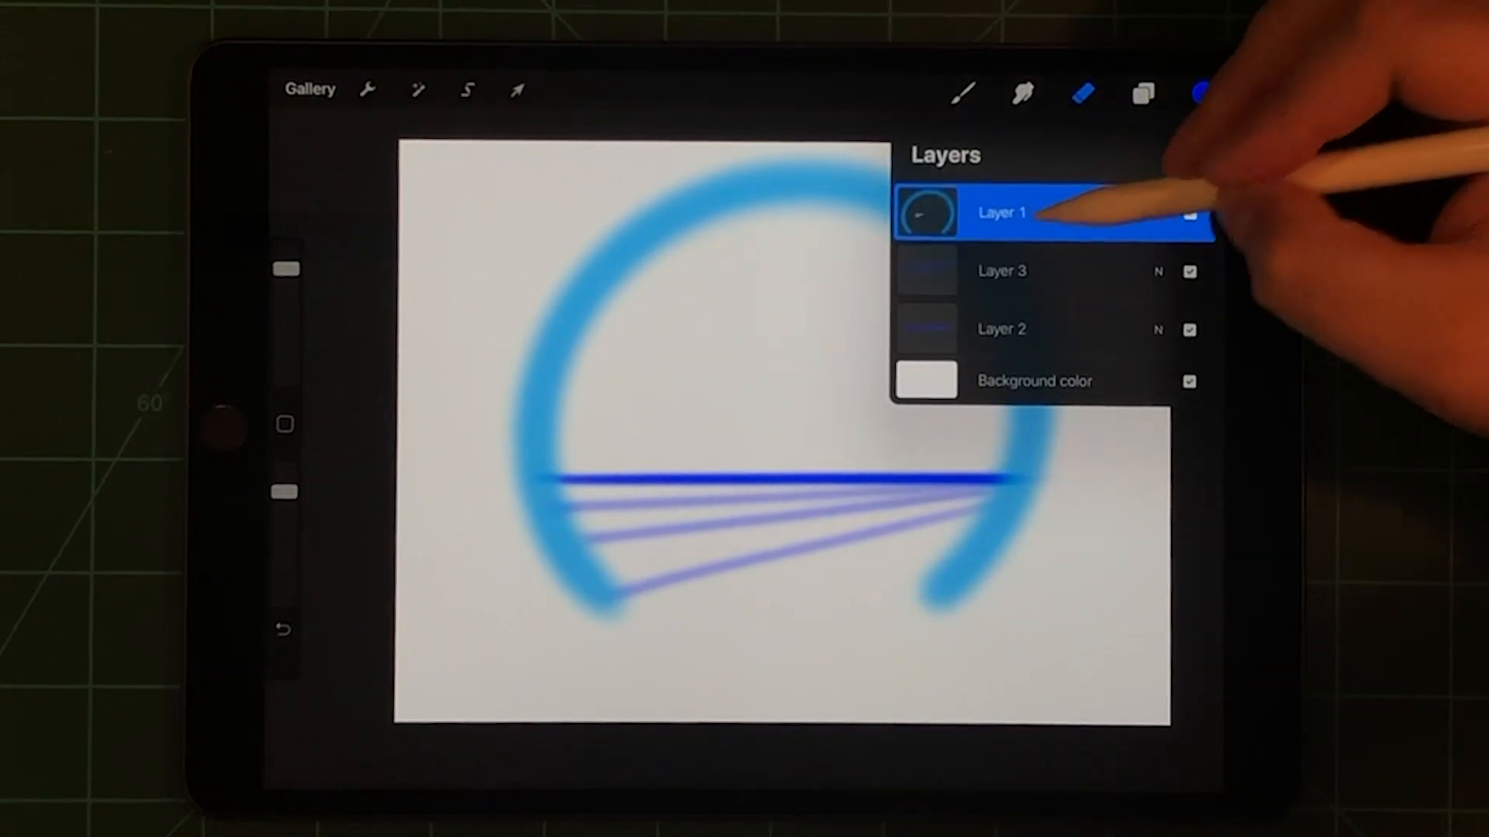
pyautogui.click(1143, 93)
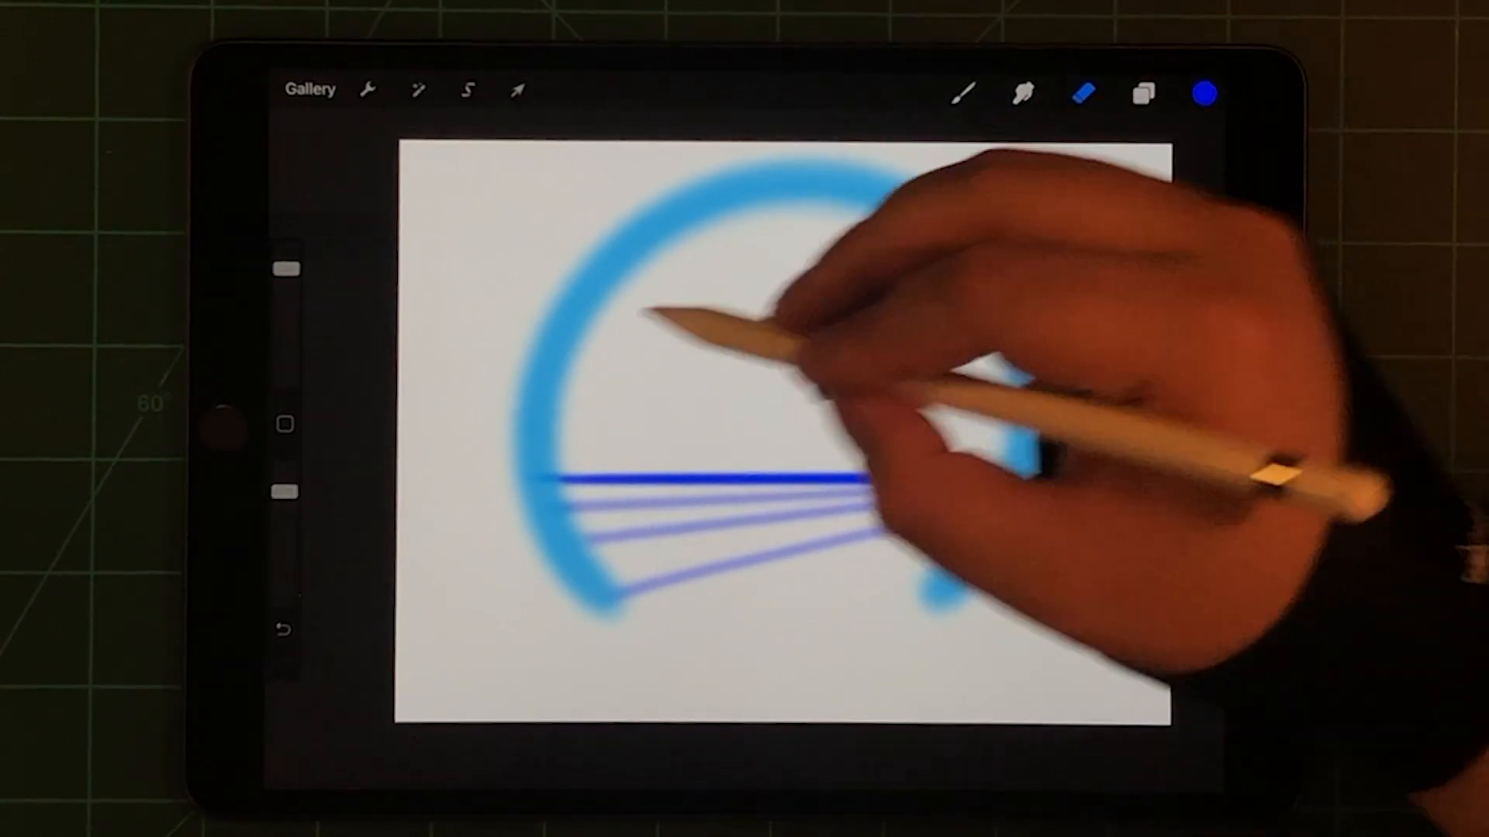
pyautogui.click(467, 90)
pyautogui.click(692, 371)
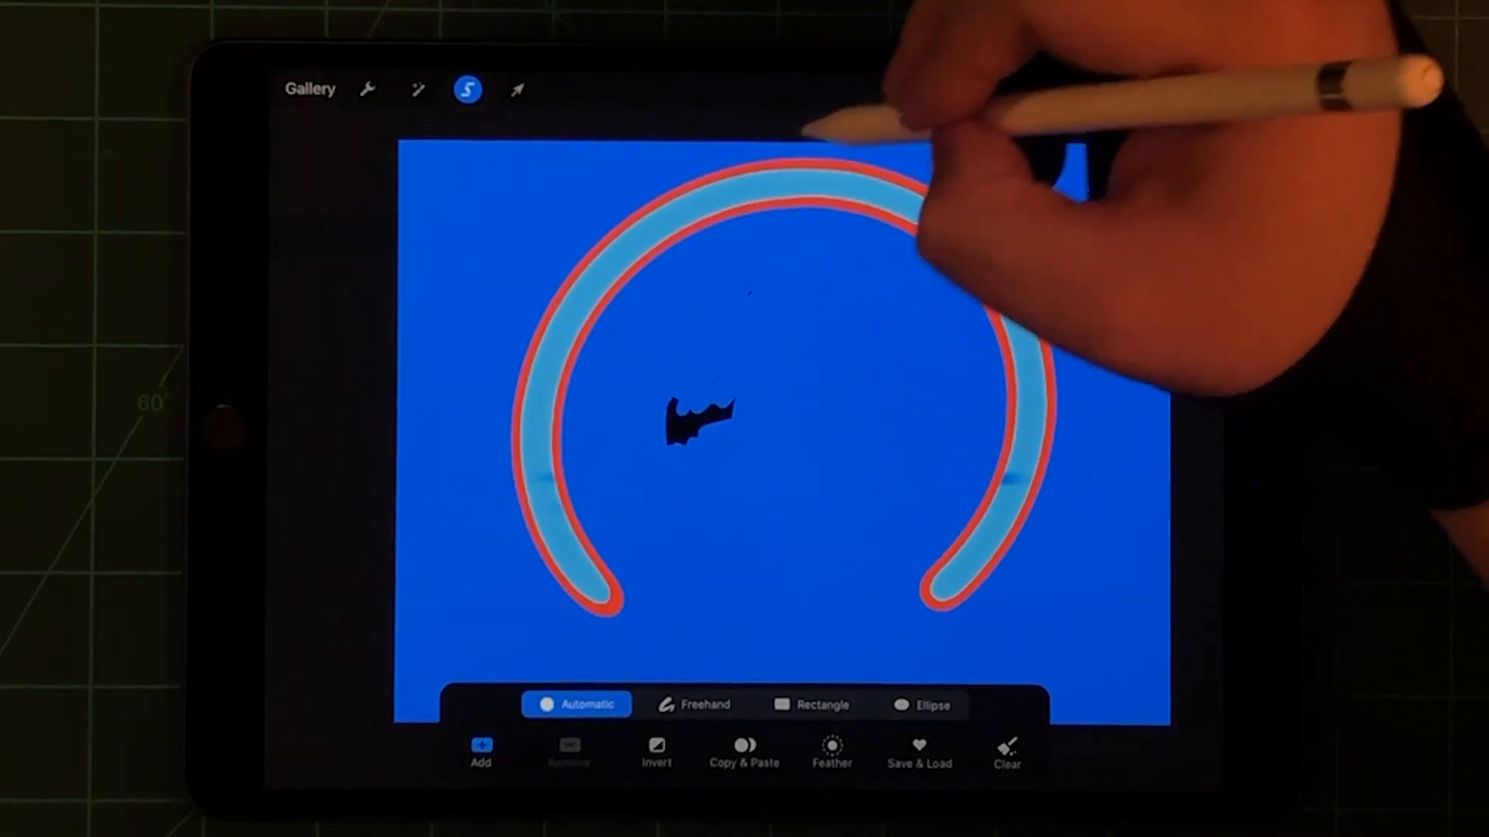
pyautogui.click(962, 93)
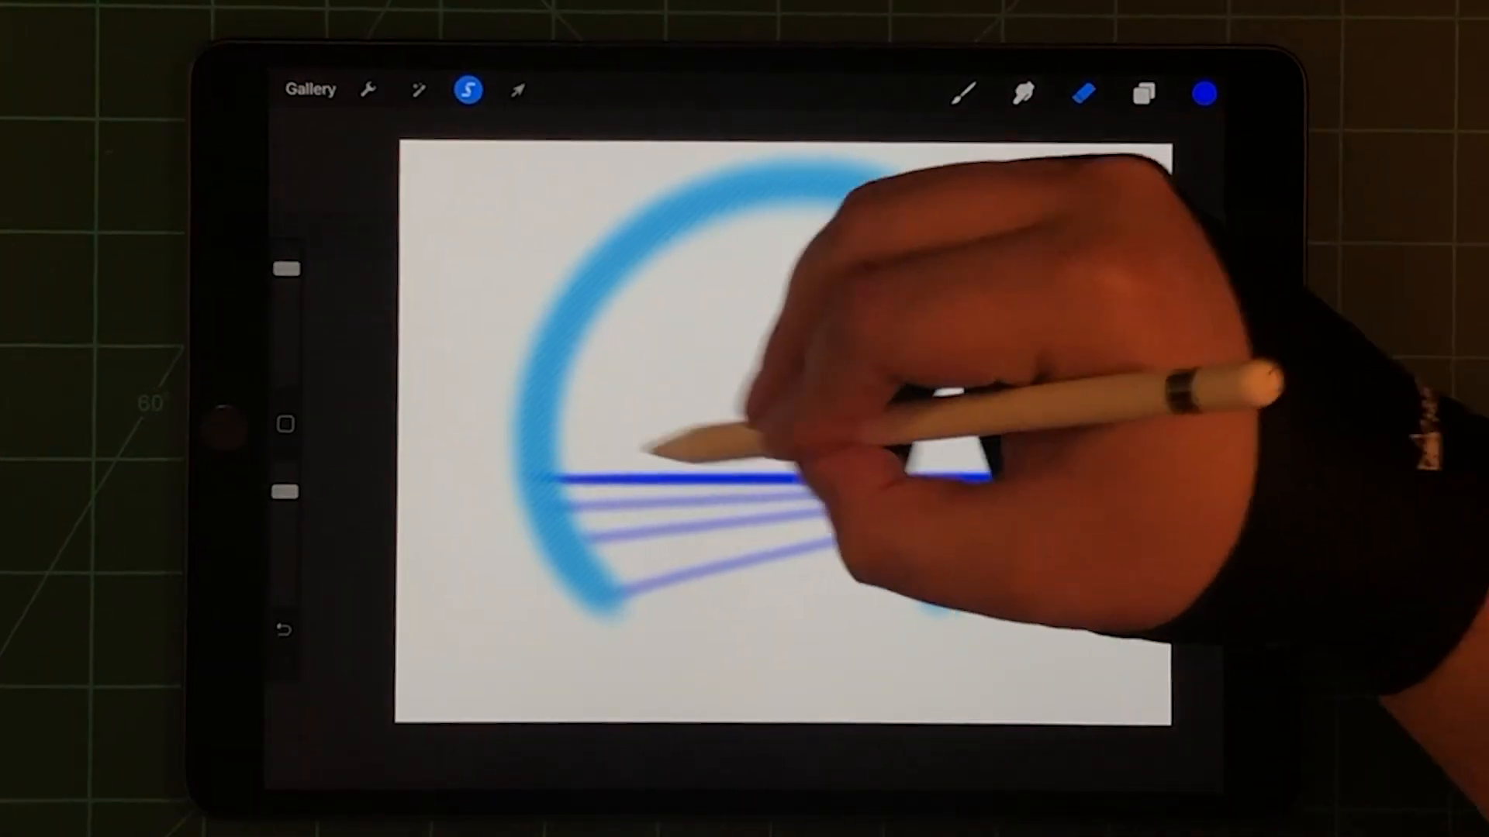
pyautogui.click(1146, 94)
pyautogui.click(1145, 93)
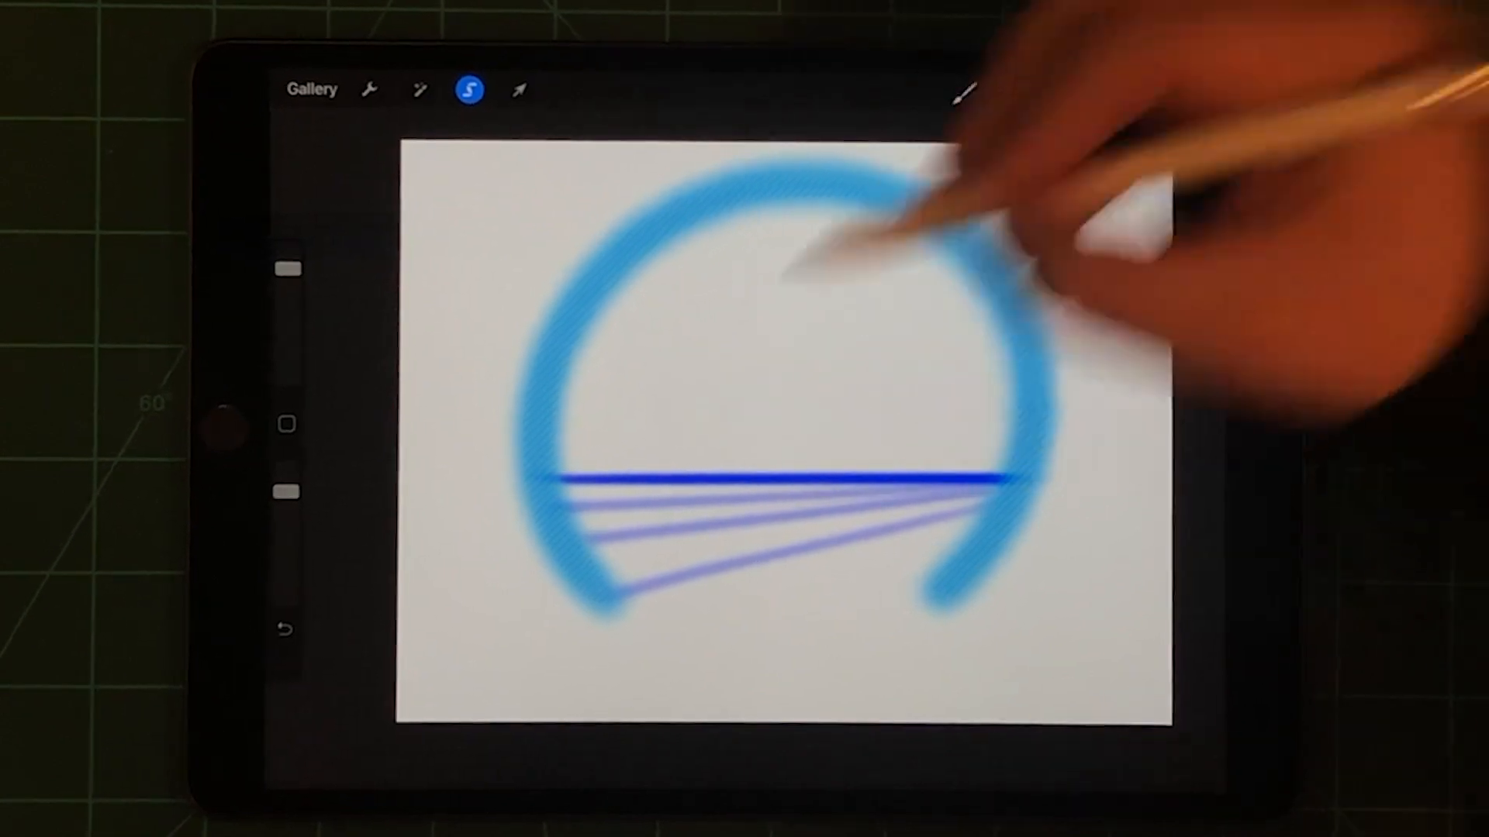
pyautogui.click(1146, 93)
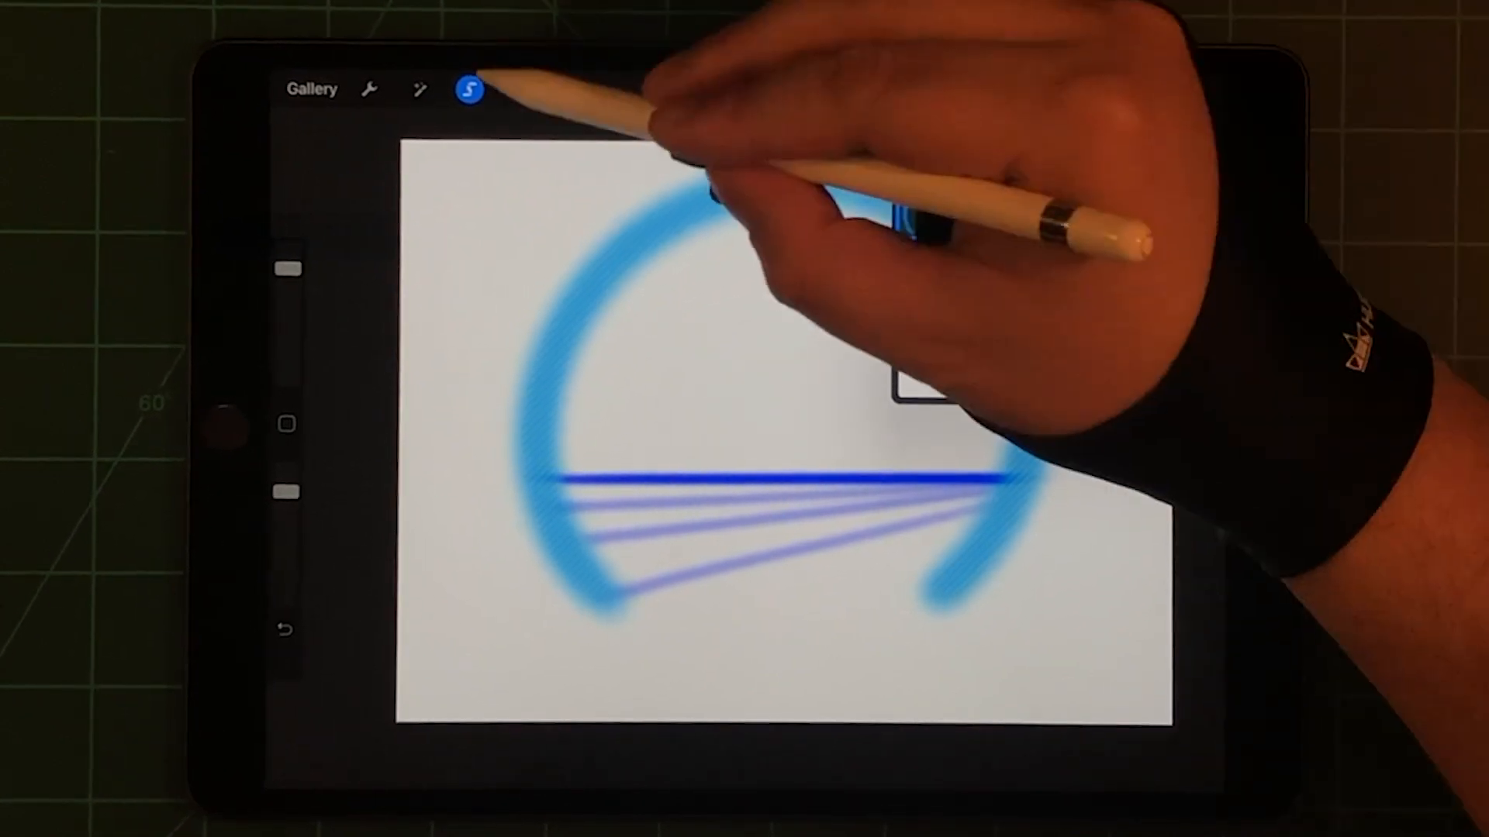
pyautogui.click(466, 91)
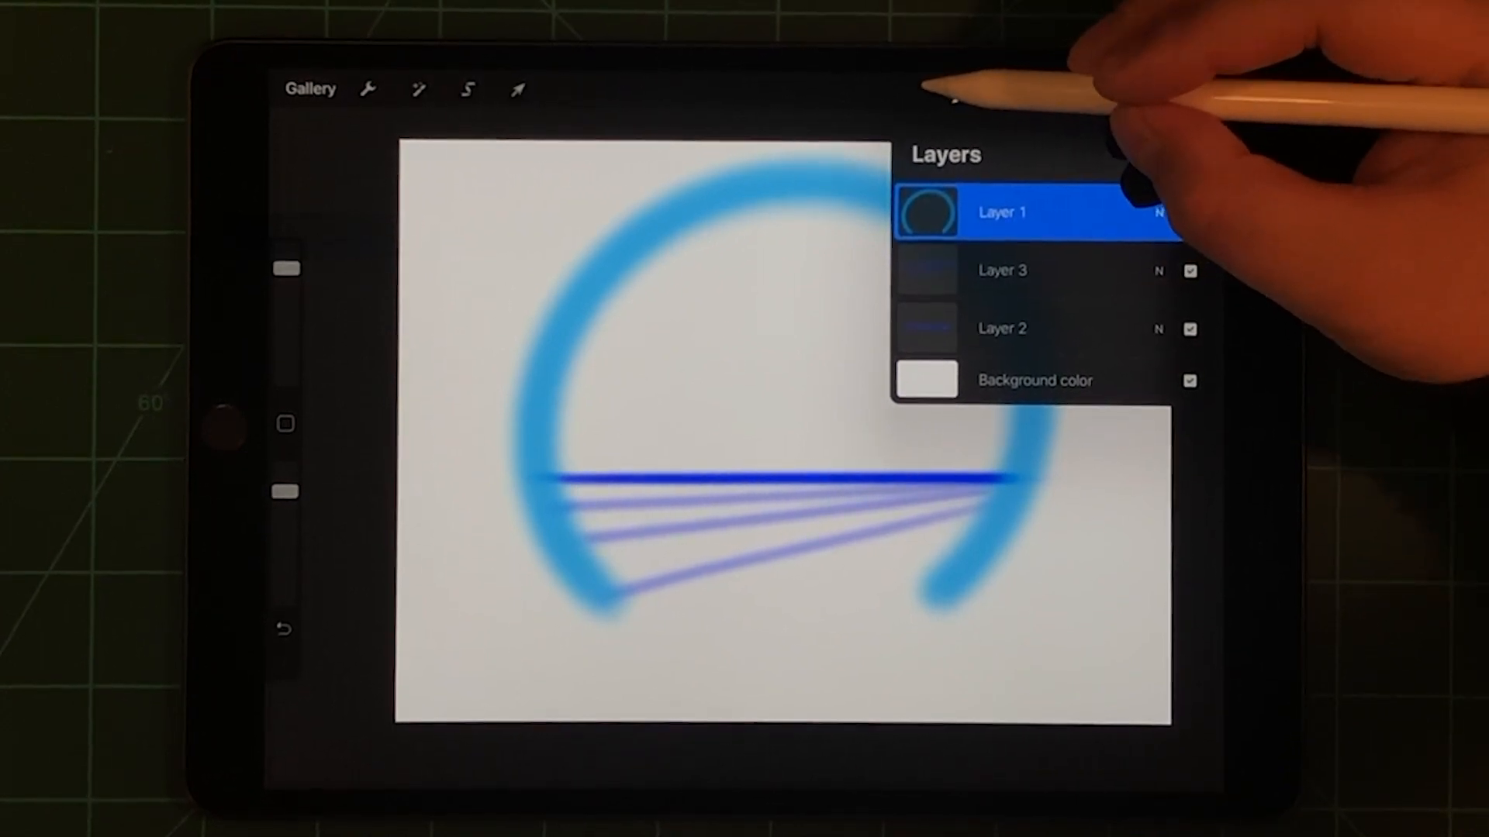
pyautogui.click(1140, 91)
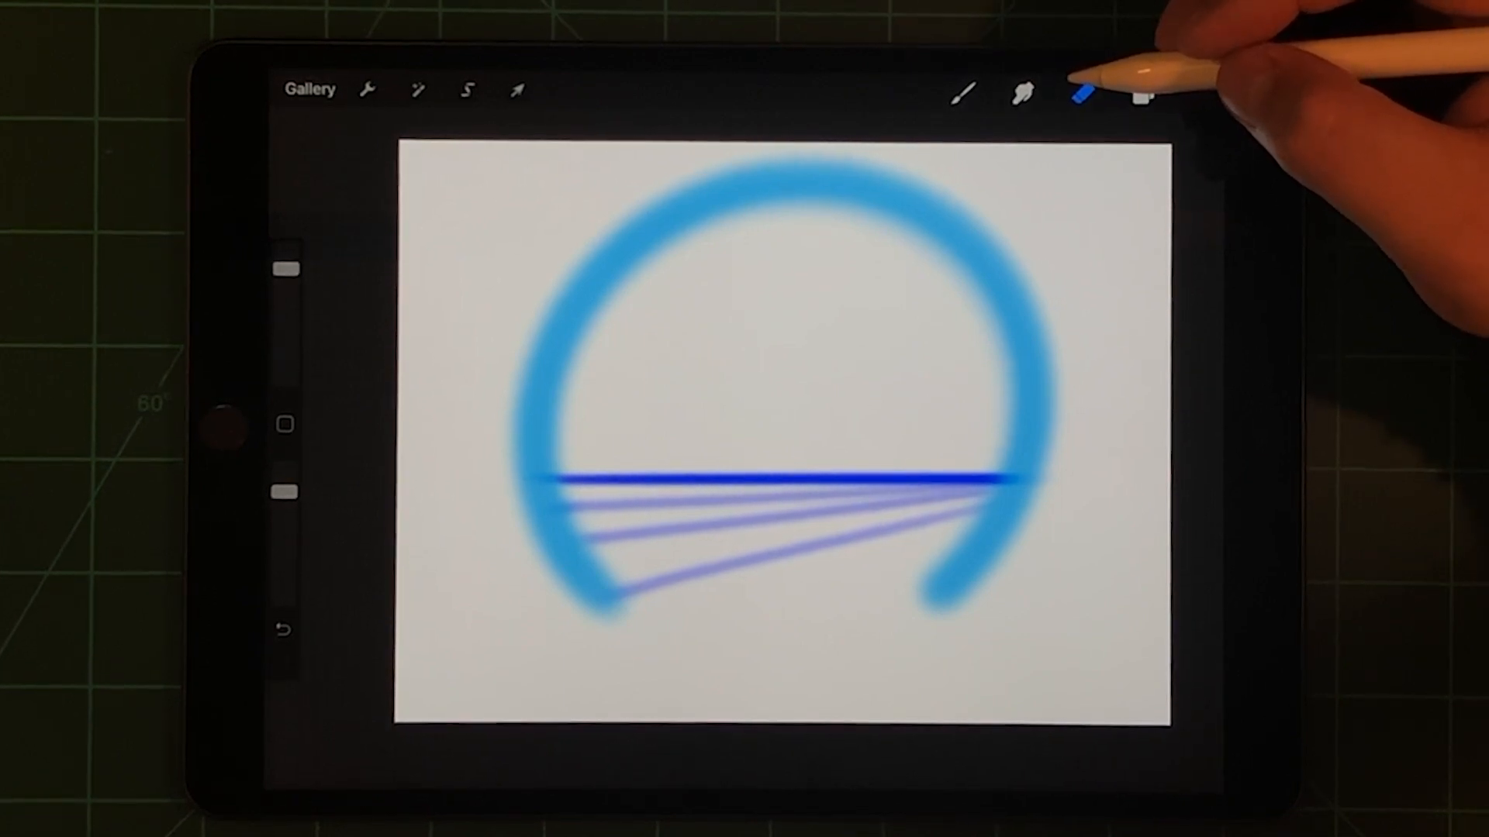
# Step: Add a new empty Layer 4 on top of the stack
pyautogui.click(1144, 94)
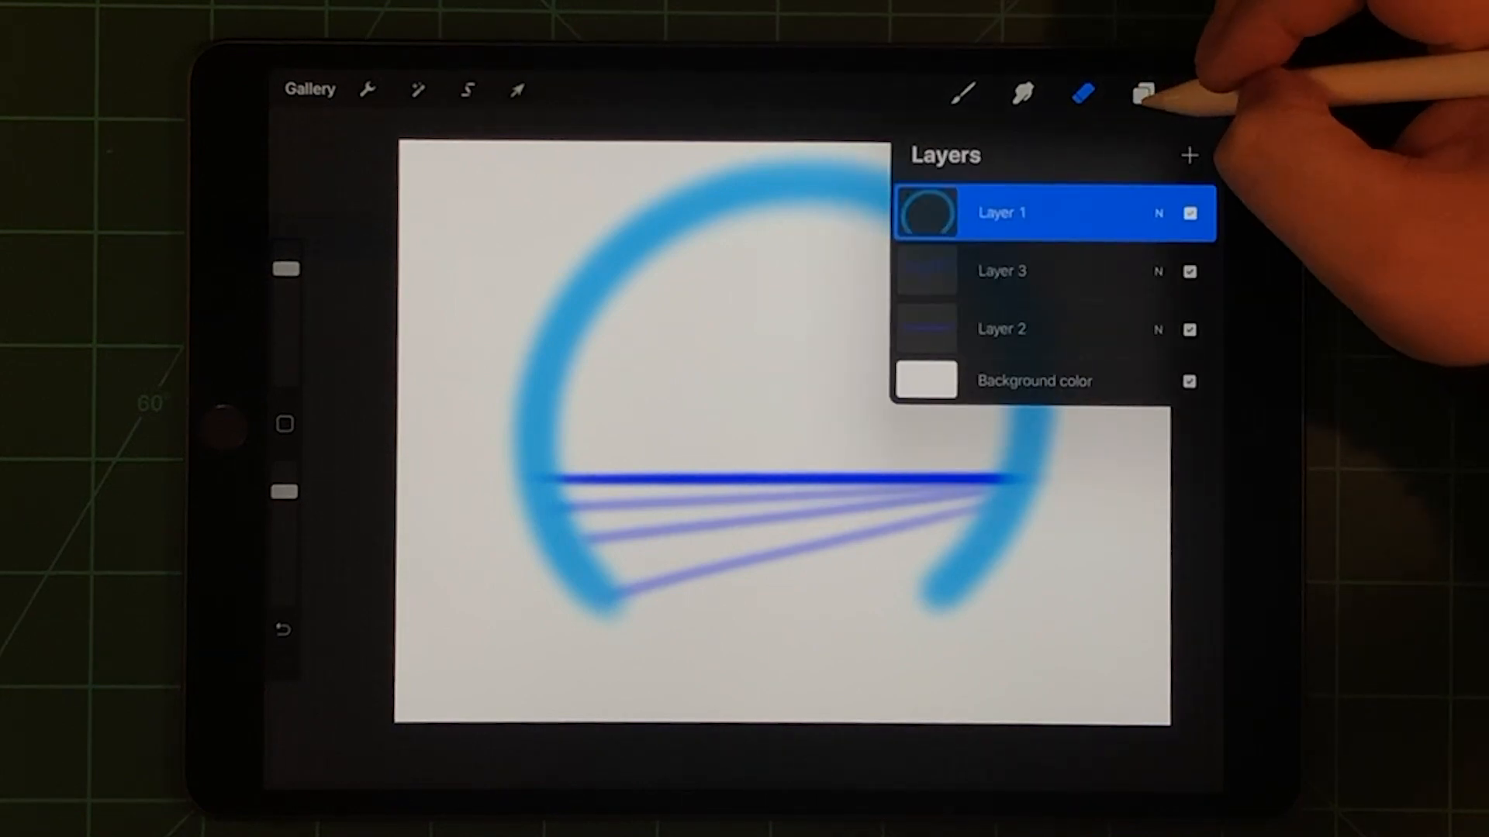
pyautogui.click(1189, 155)
pyautogui.click(698, 350)
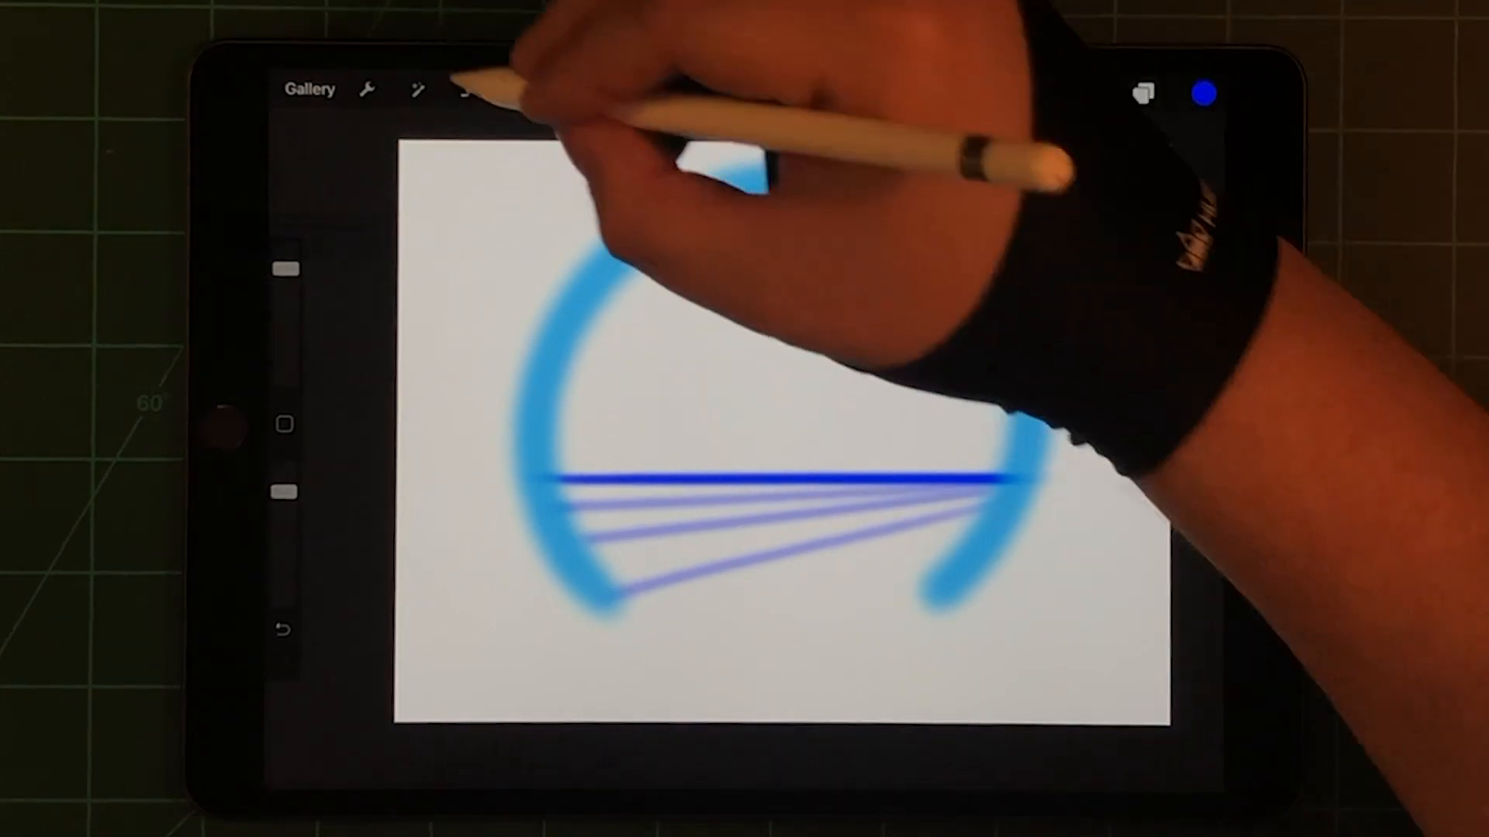
pyautogui.click(420, 90)
# Step: Select a small circular area just above the horizon centre with the Ellipse selection
pyautogui.click(468, 92)
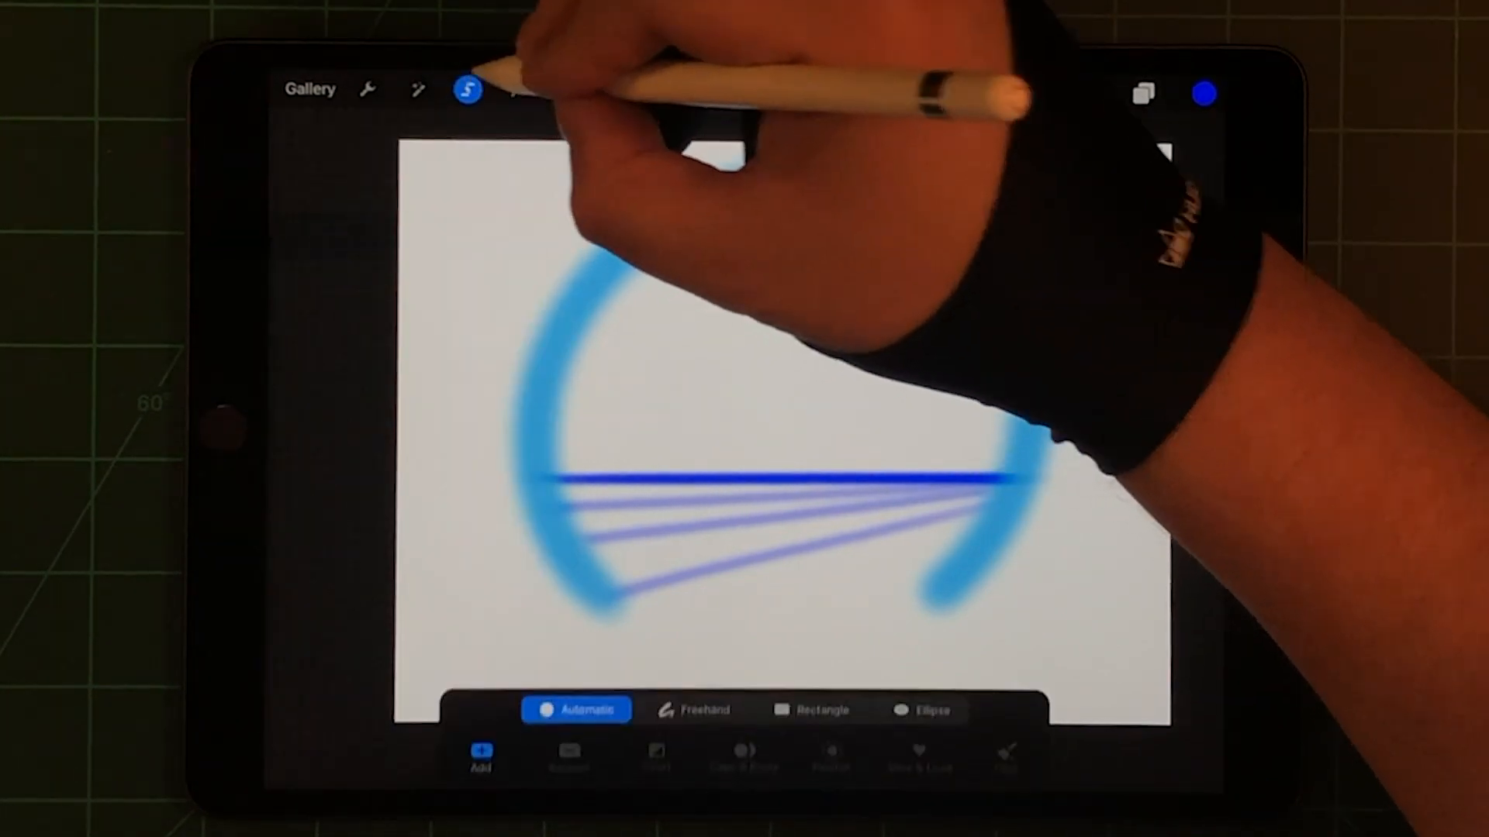
pyautogui.click(922, 707)
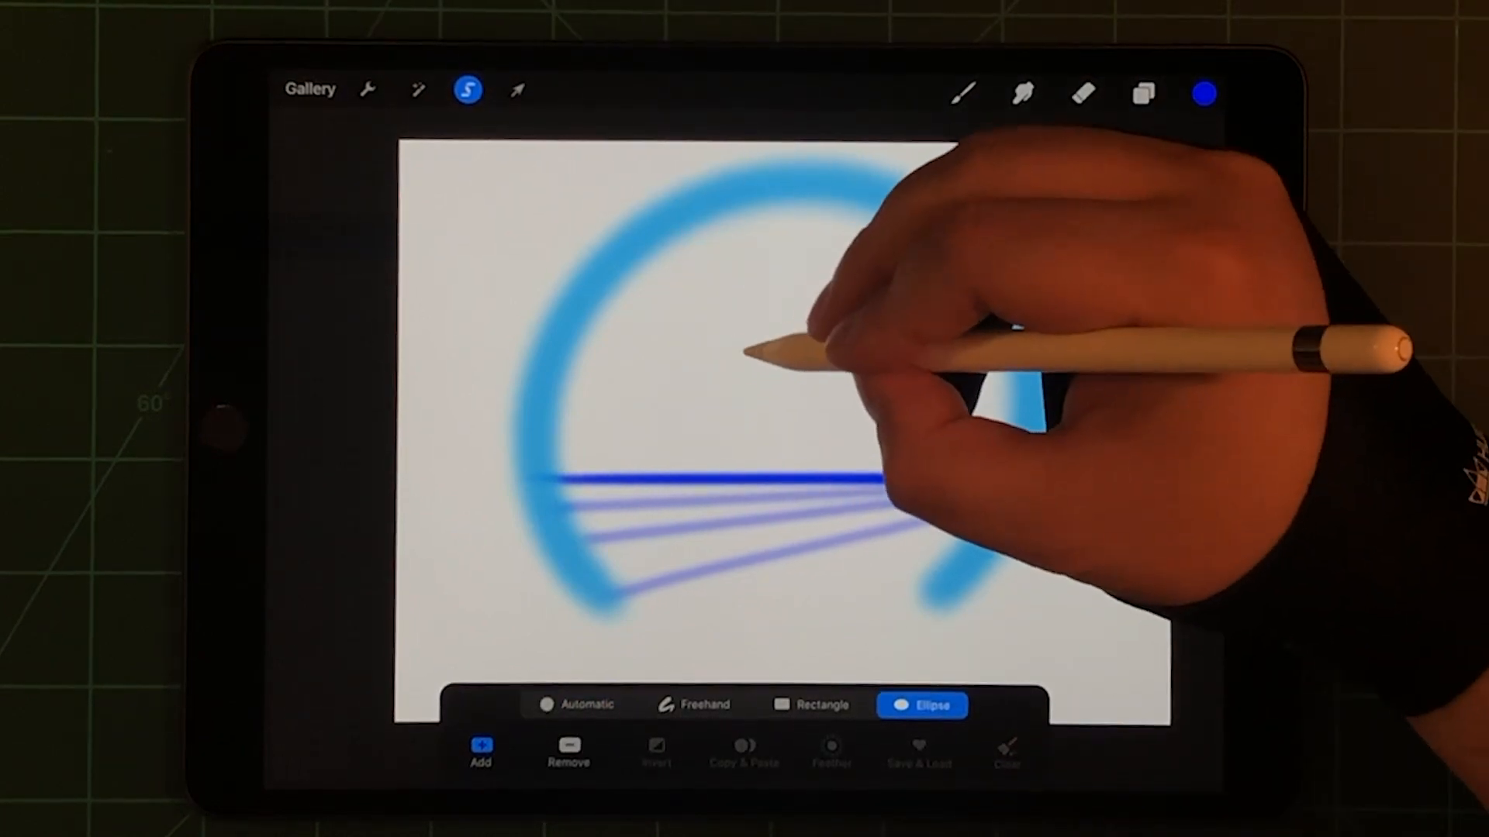
pyautogui.moveTo(745, 350)
pyautogui.mouseDown()
pyautogui.moveTo(866, 454)
pyautogui.moveTo(840, 445)
pyautogui.mouseUp()
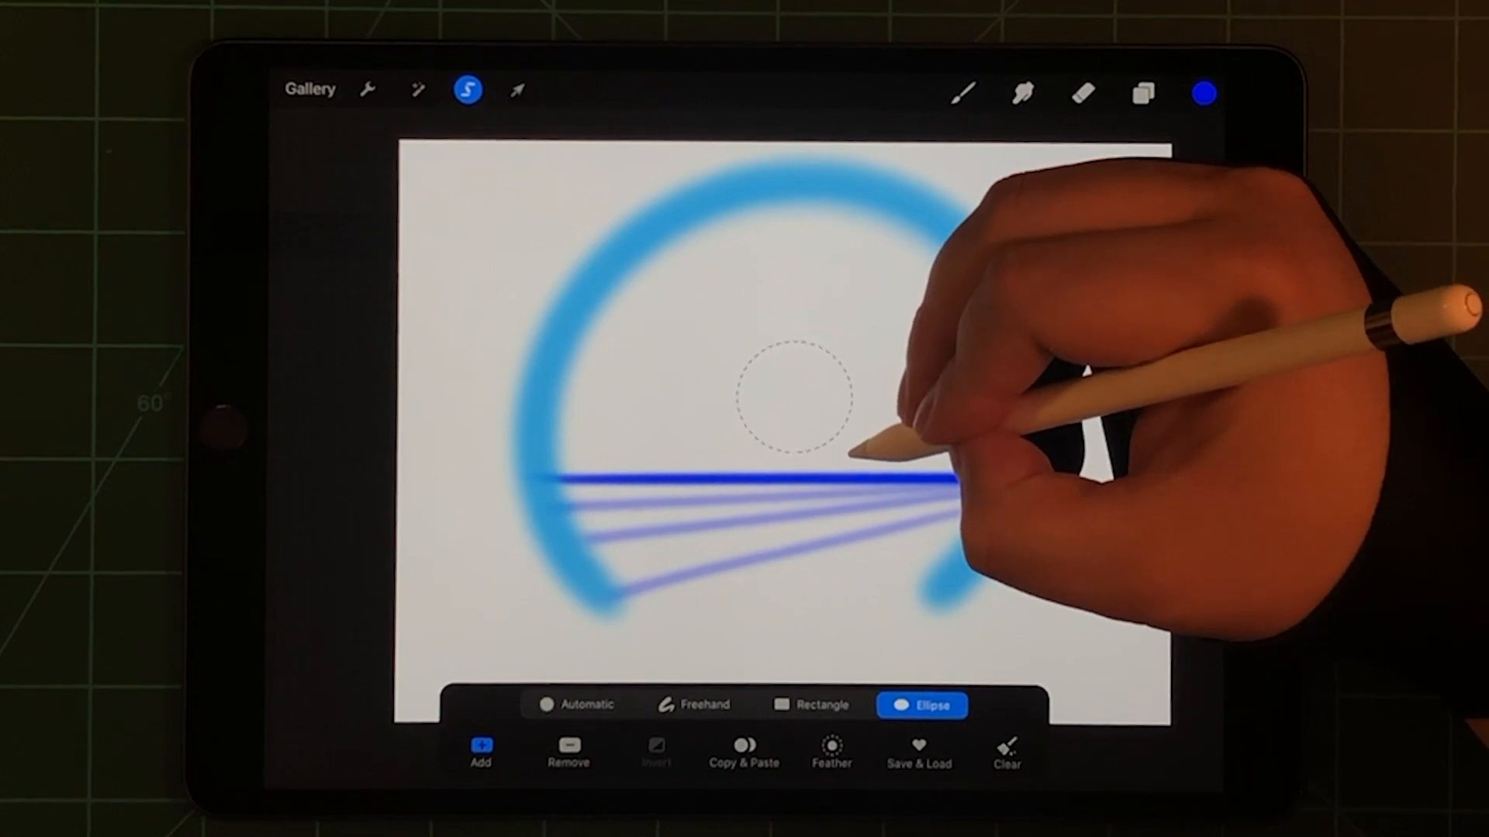
pyautogui.moveTo(856, 452); pyautogui.dragTo(856, 451)
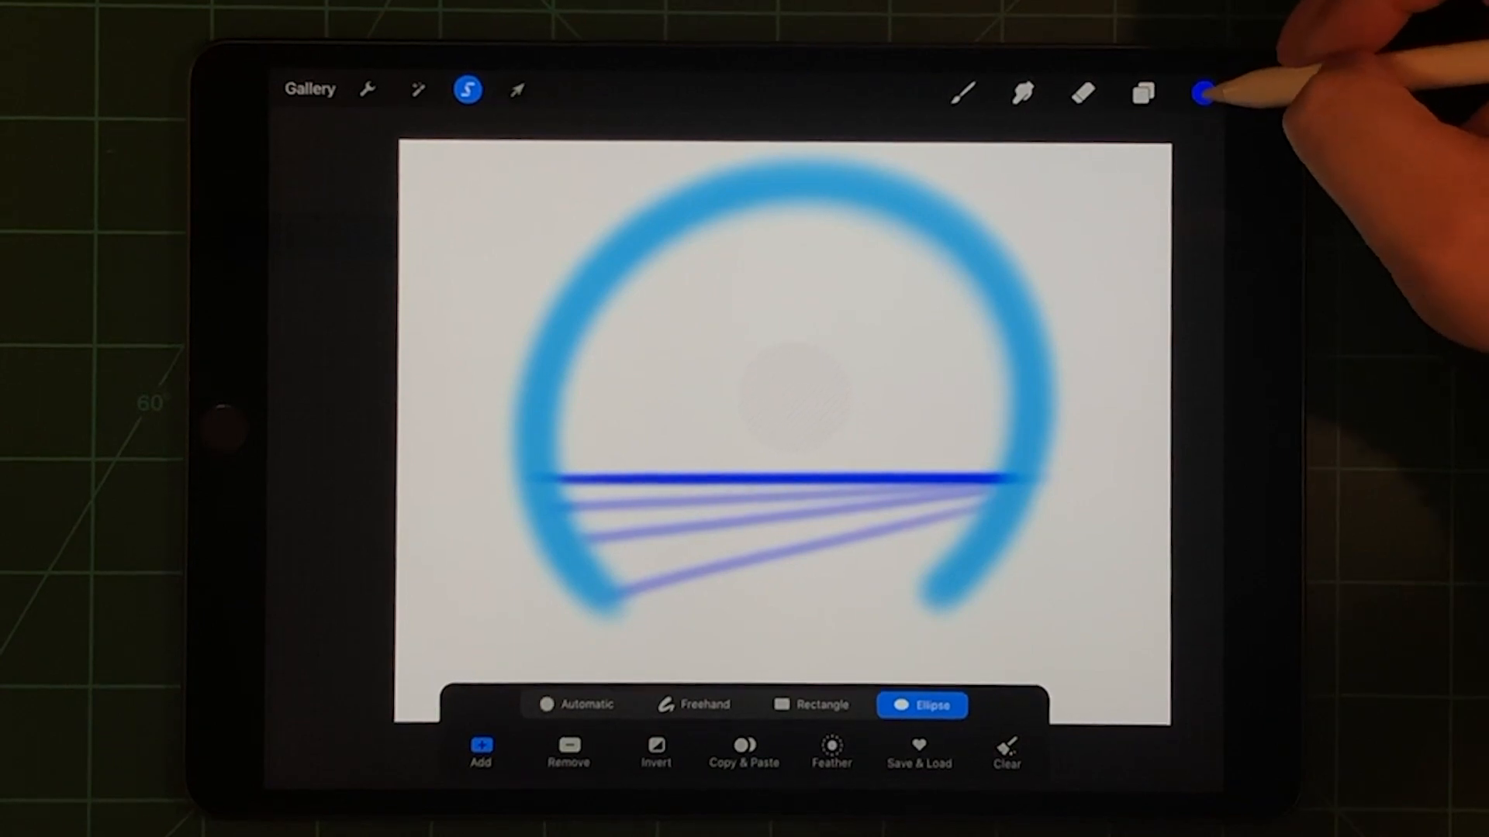
# Step: Paint an orange ring around the sun circle with the Airbrushing Soft Brush
pyautogui.click(1205, 92)
pyautogui.click(1152, 222)
pyautogui.moveTo(1152, 221); pyautogui.dragTo(1139, 279)
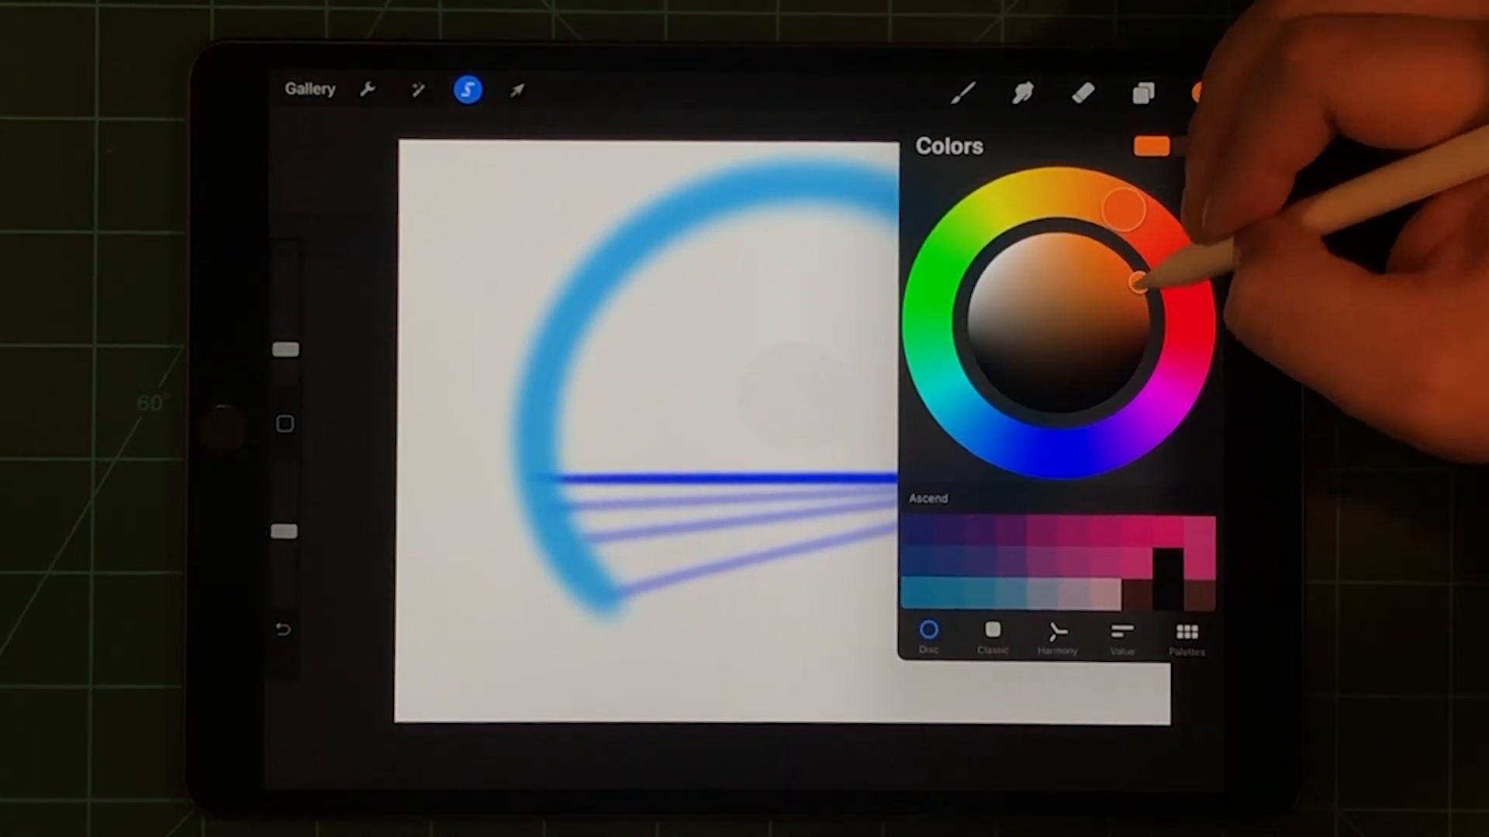
pyautogui.click(699, 349)
pyautogui.click(962, 92)
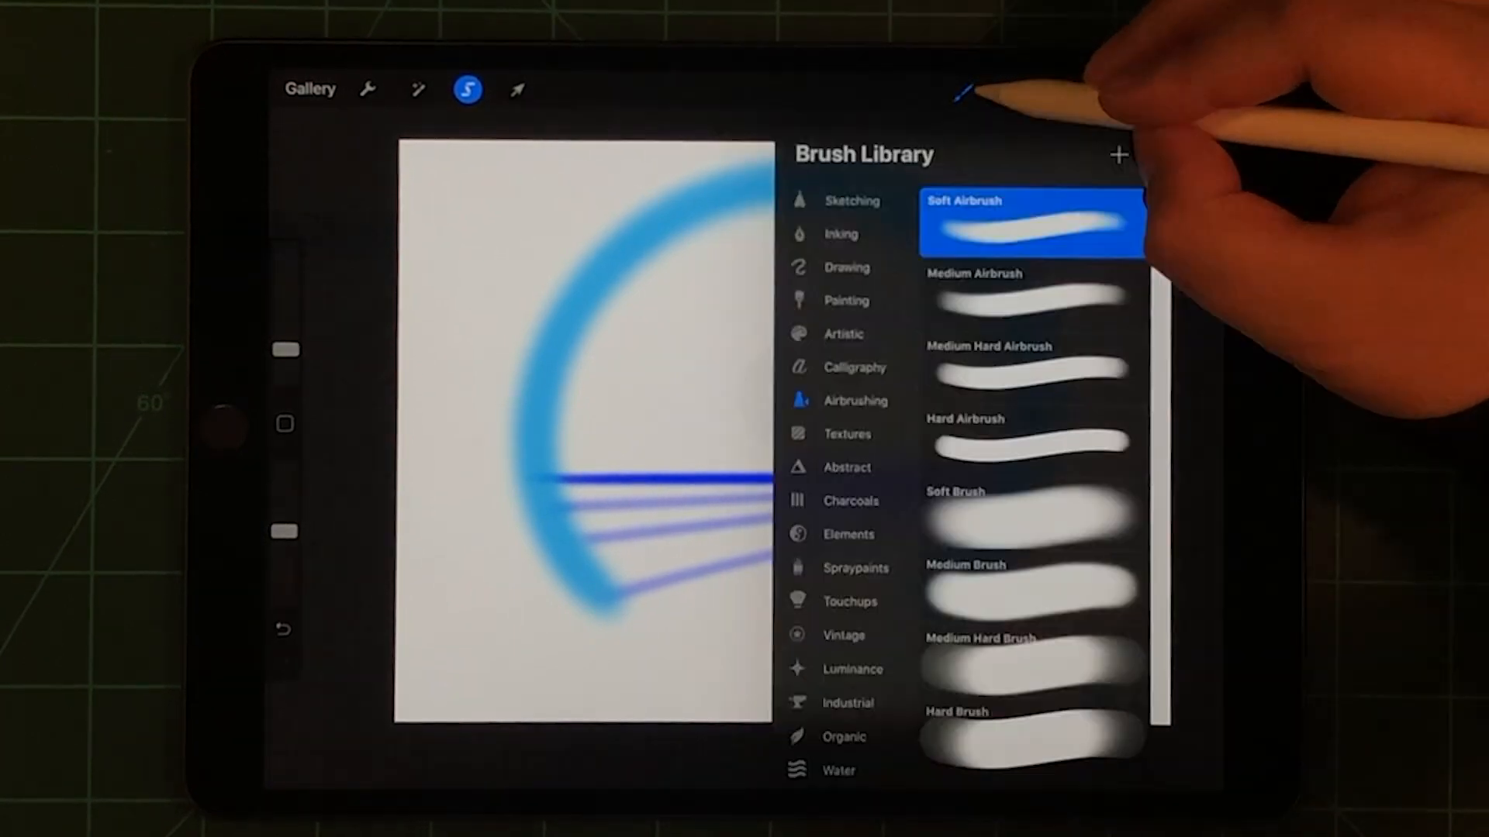
pyautogui.click(1024, 512)
pyautogui.click(697, 349)
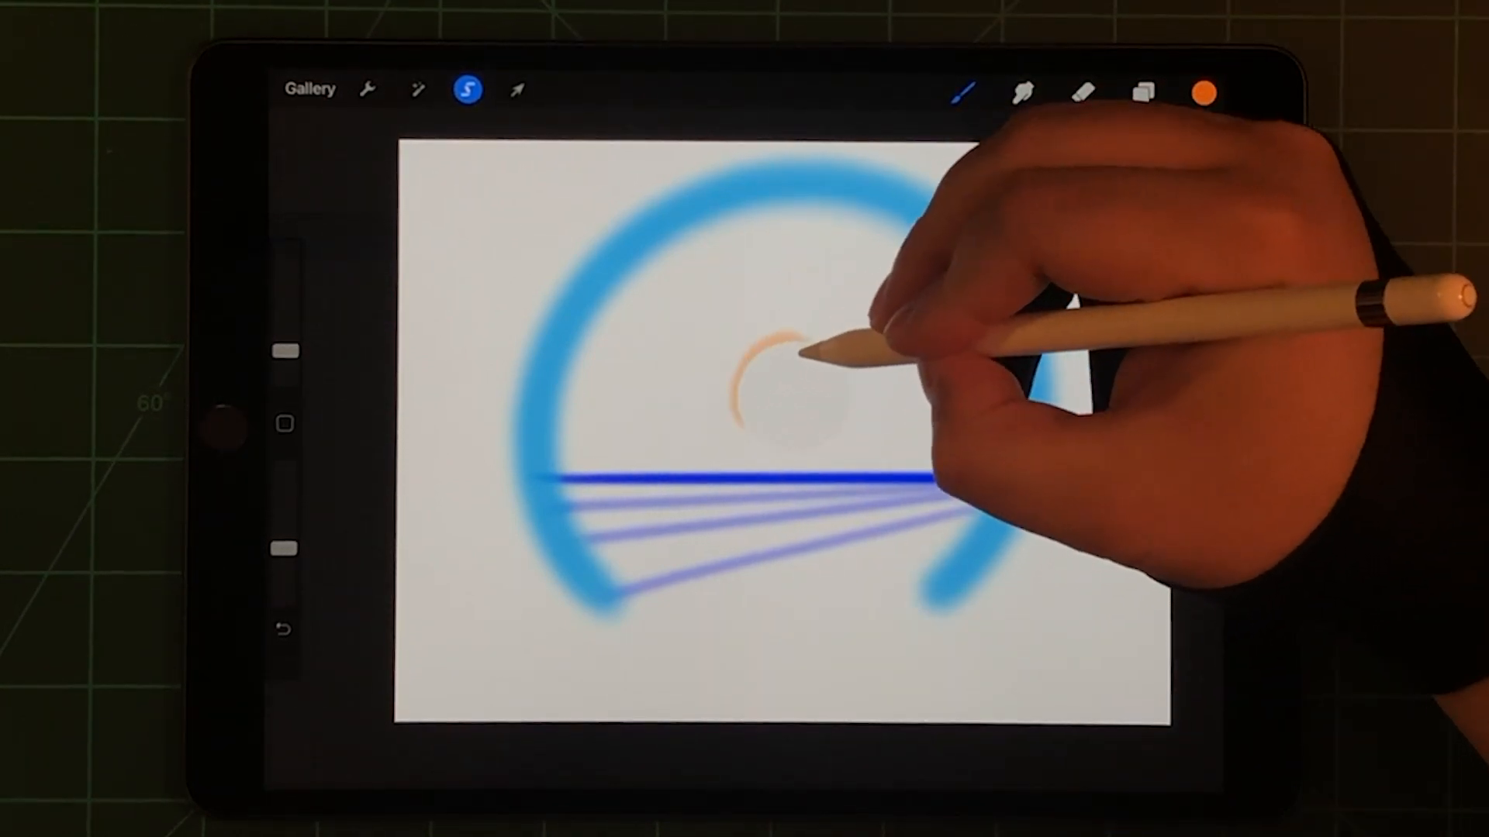
pyautogui.moveTo(285, 547); pyautogui.dragTo(285, 466)
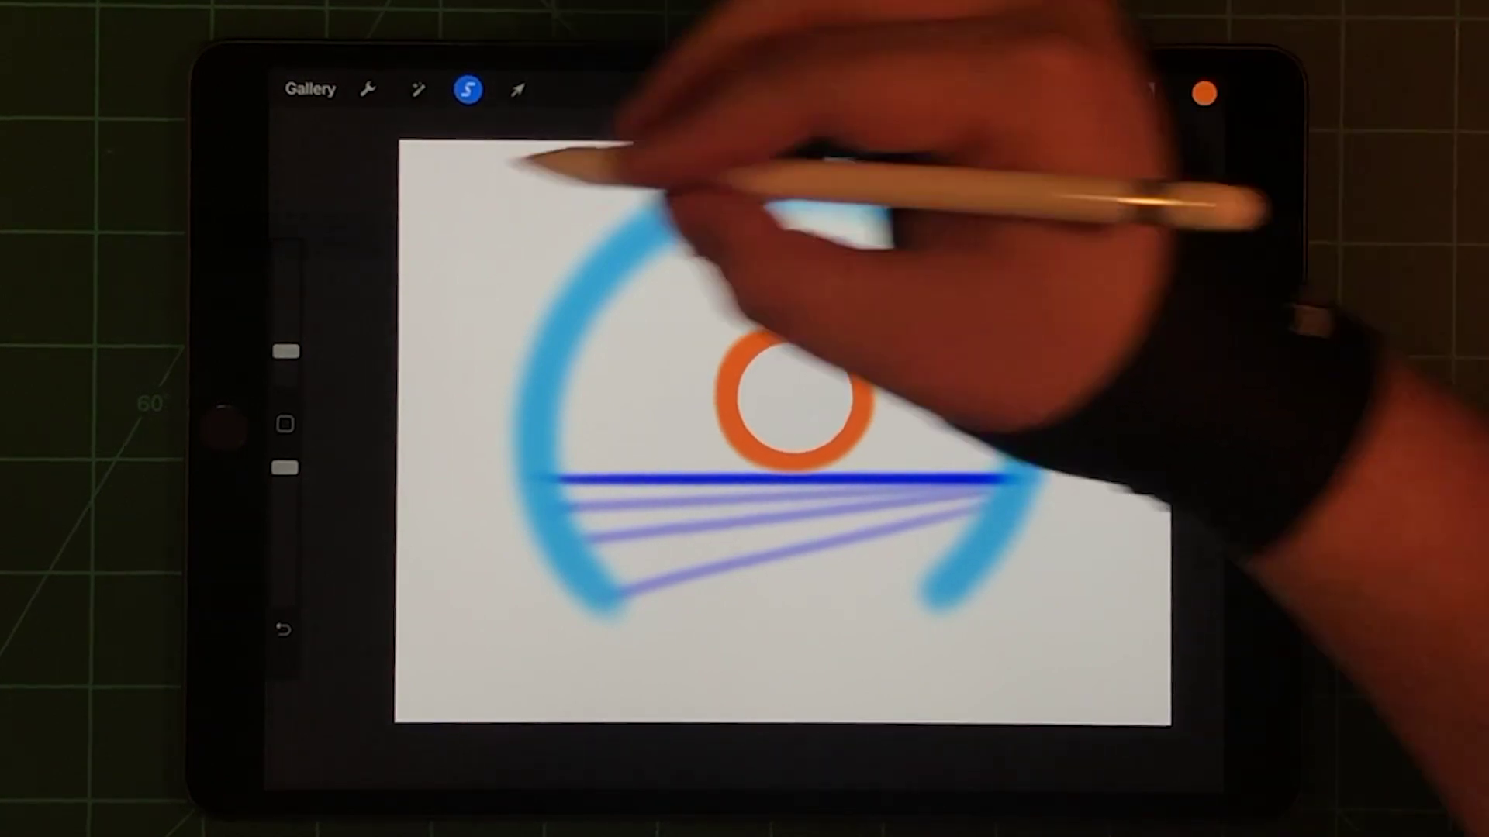
# Step: Soften the orange ring with a Gaussian Blur adjustment
pyautogui.click(419, 89)
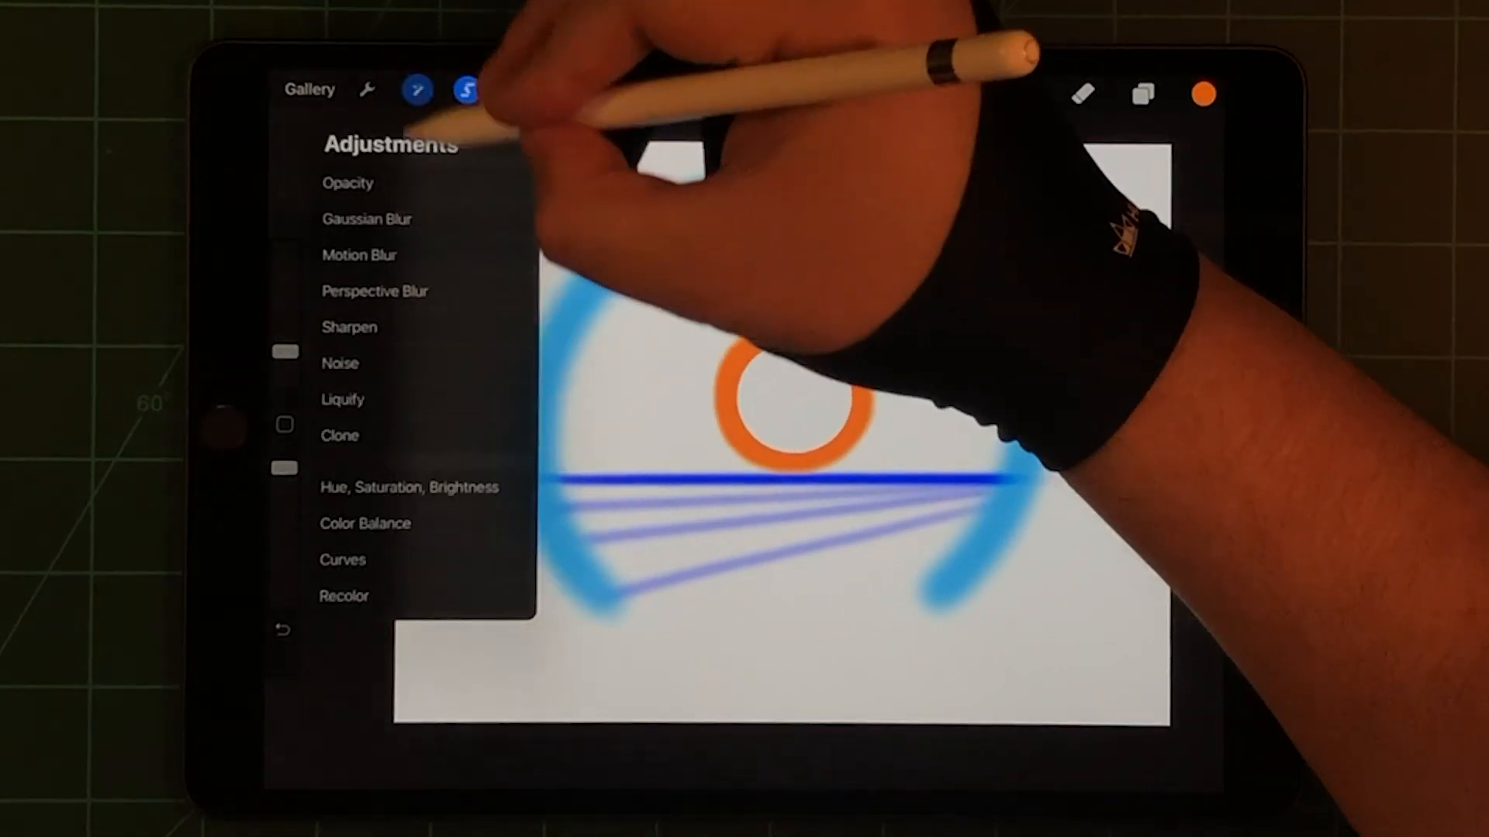
pyautogui.click(395, 192)
pyautogui.moveTo(652, 176); pyautogui.dragTo(745, 175)
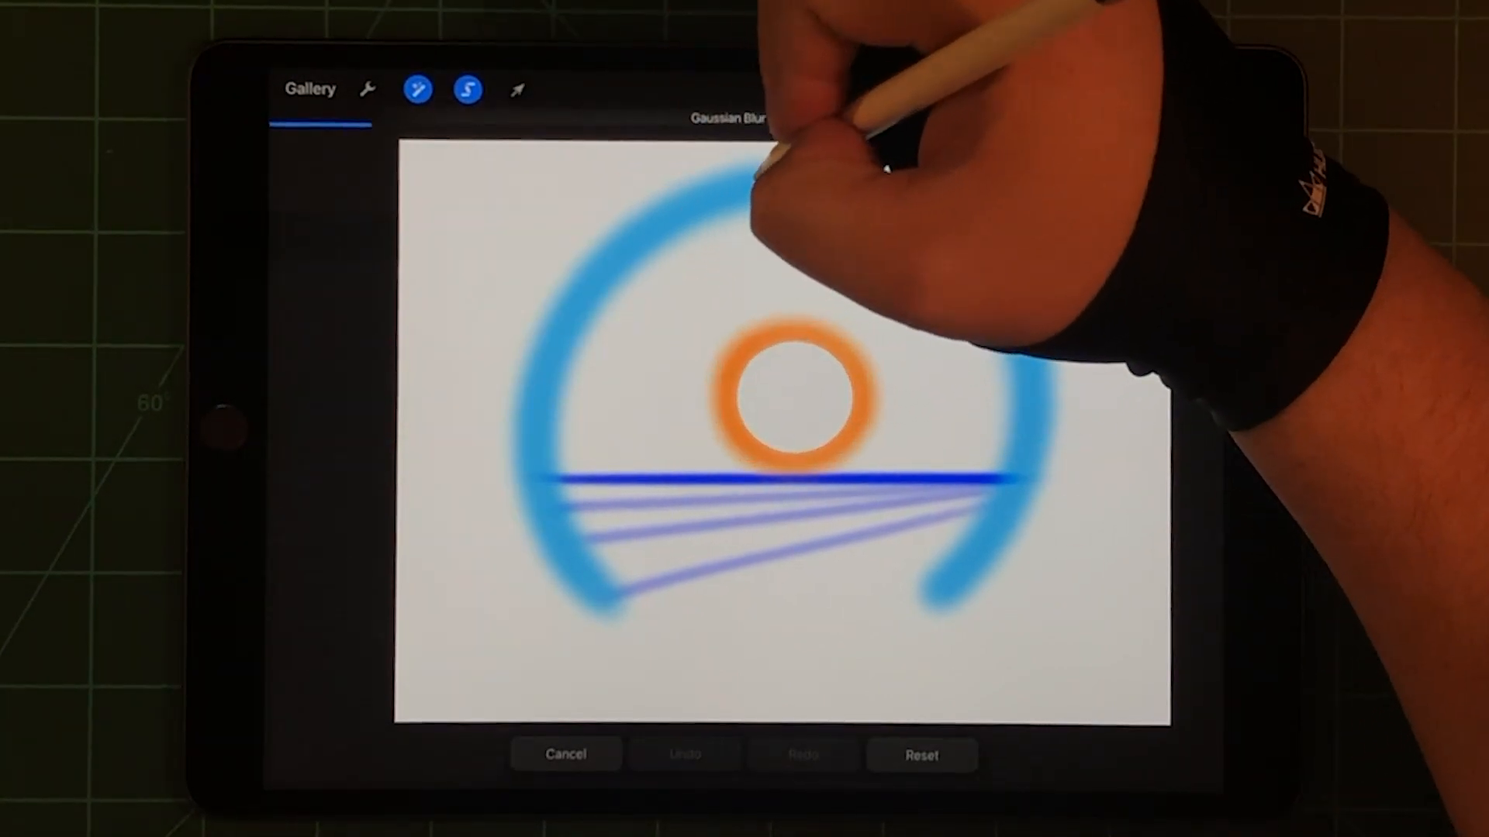
pyautogui.click(419, 89)
pyautogui.click(1151, 89)
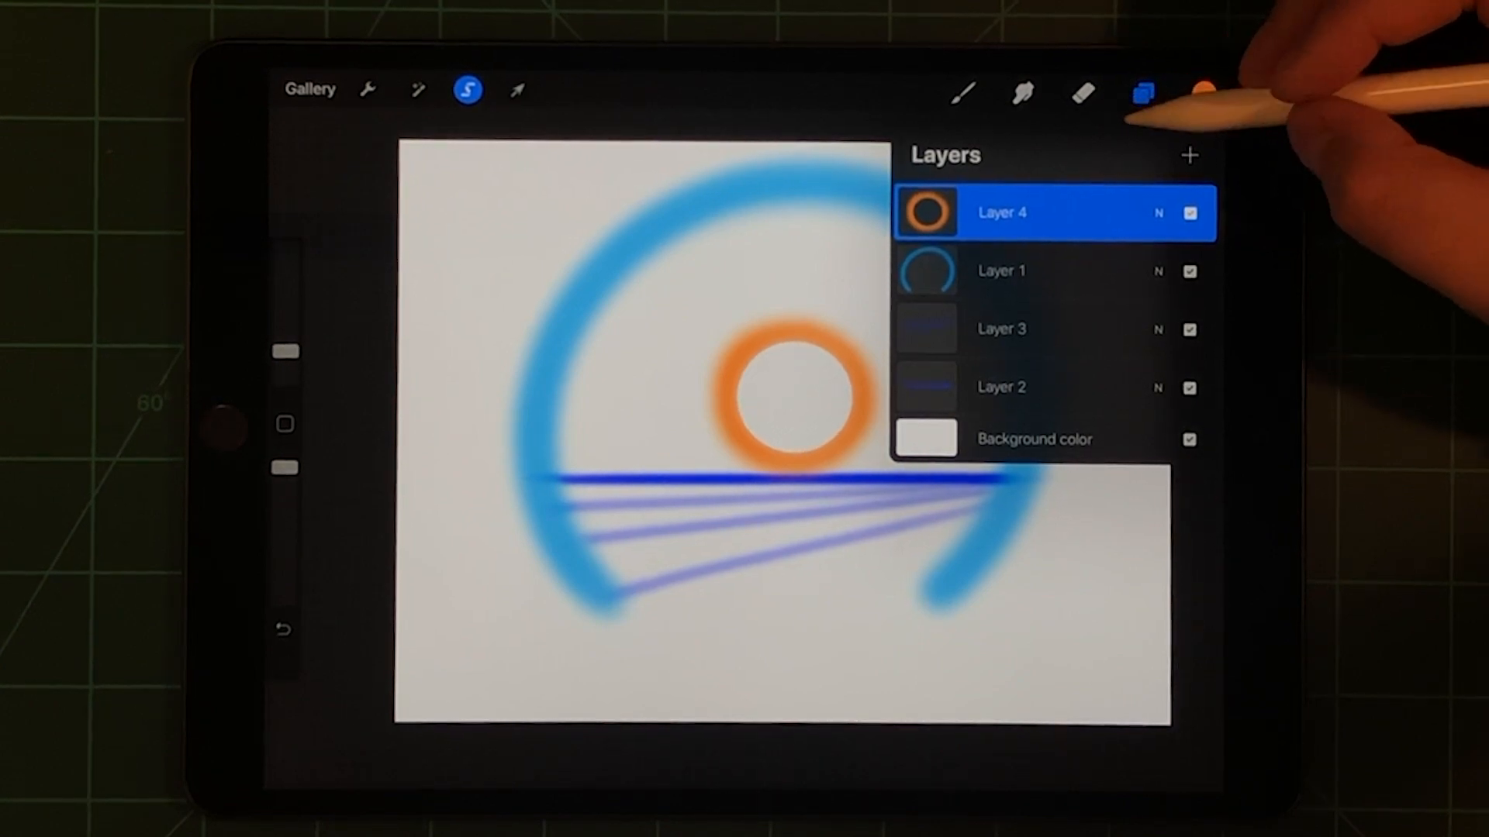
# Step: On a new layer, paint a magenta band just above the horizon, redoing the first stroke
pyautogui.click(1189, 154)
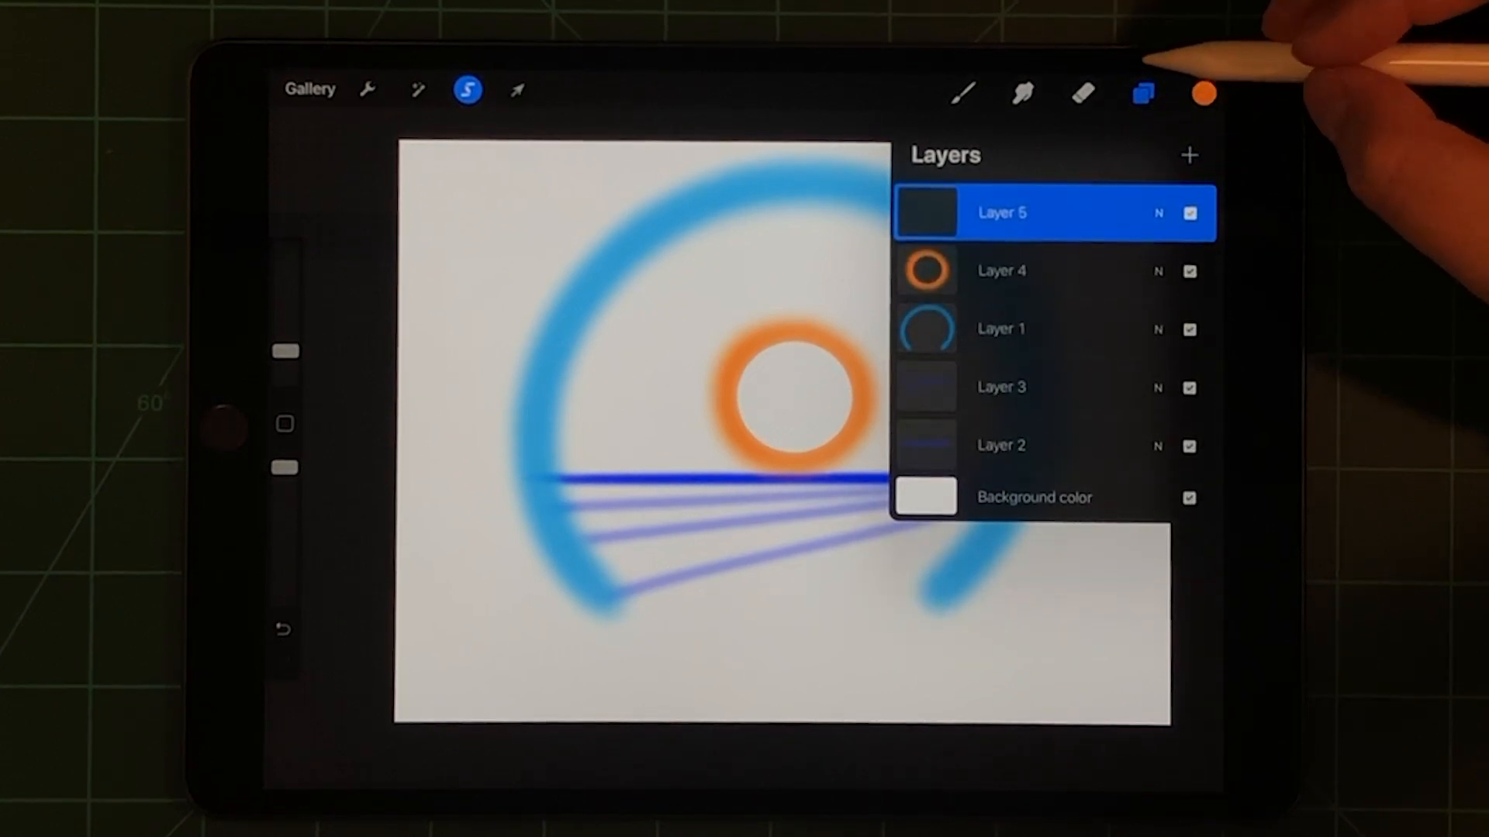
pyautogui.click(1205, 92)
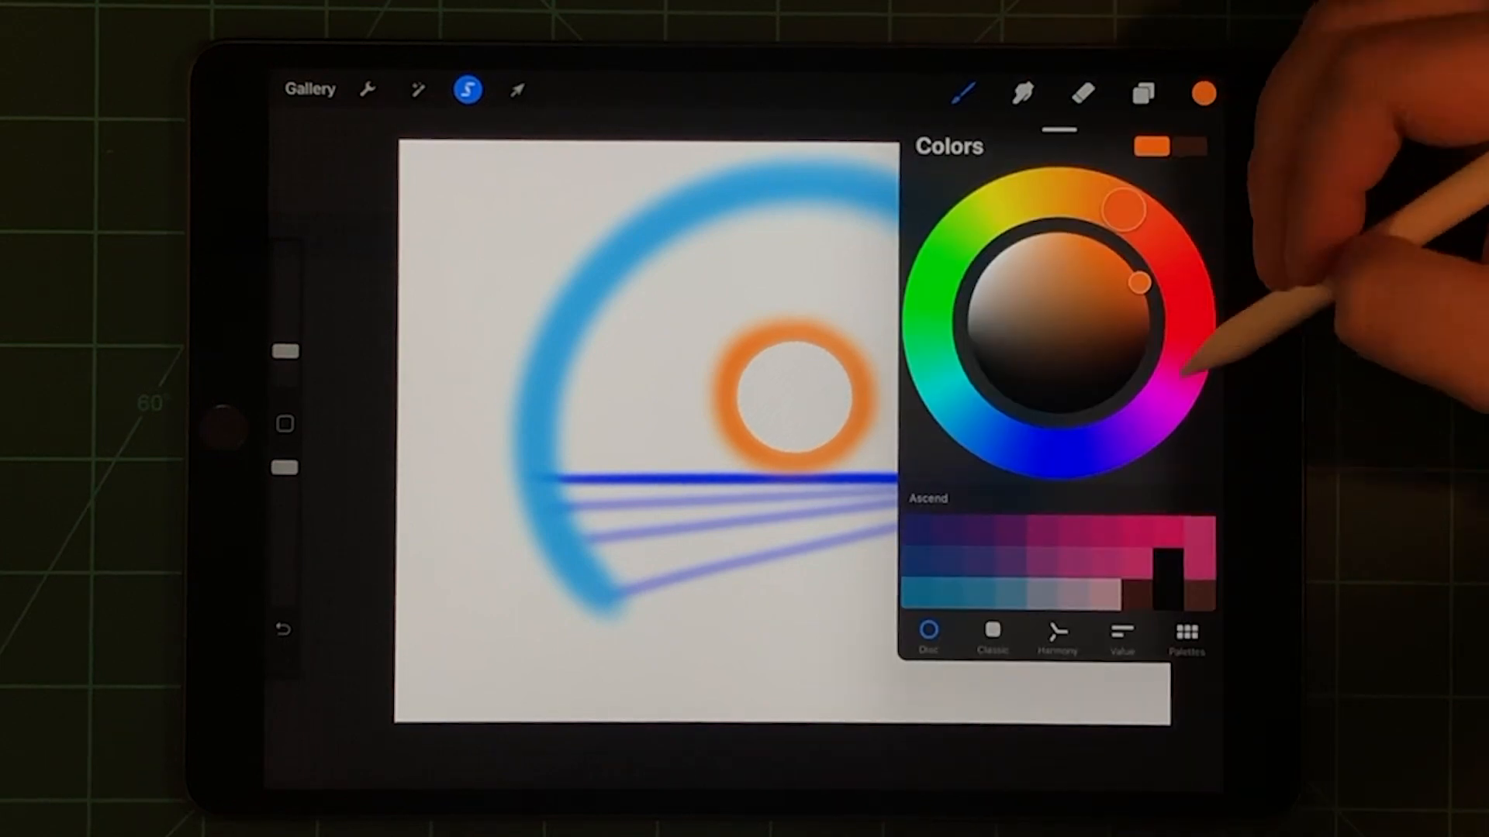
pyautogui.click(1173, 384)
pyautogui.click(1205, 92)
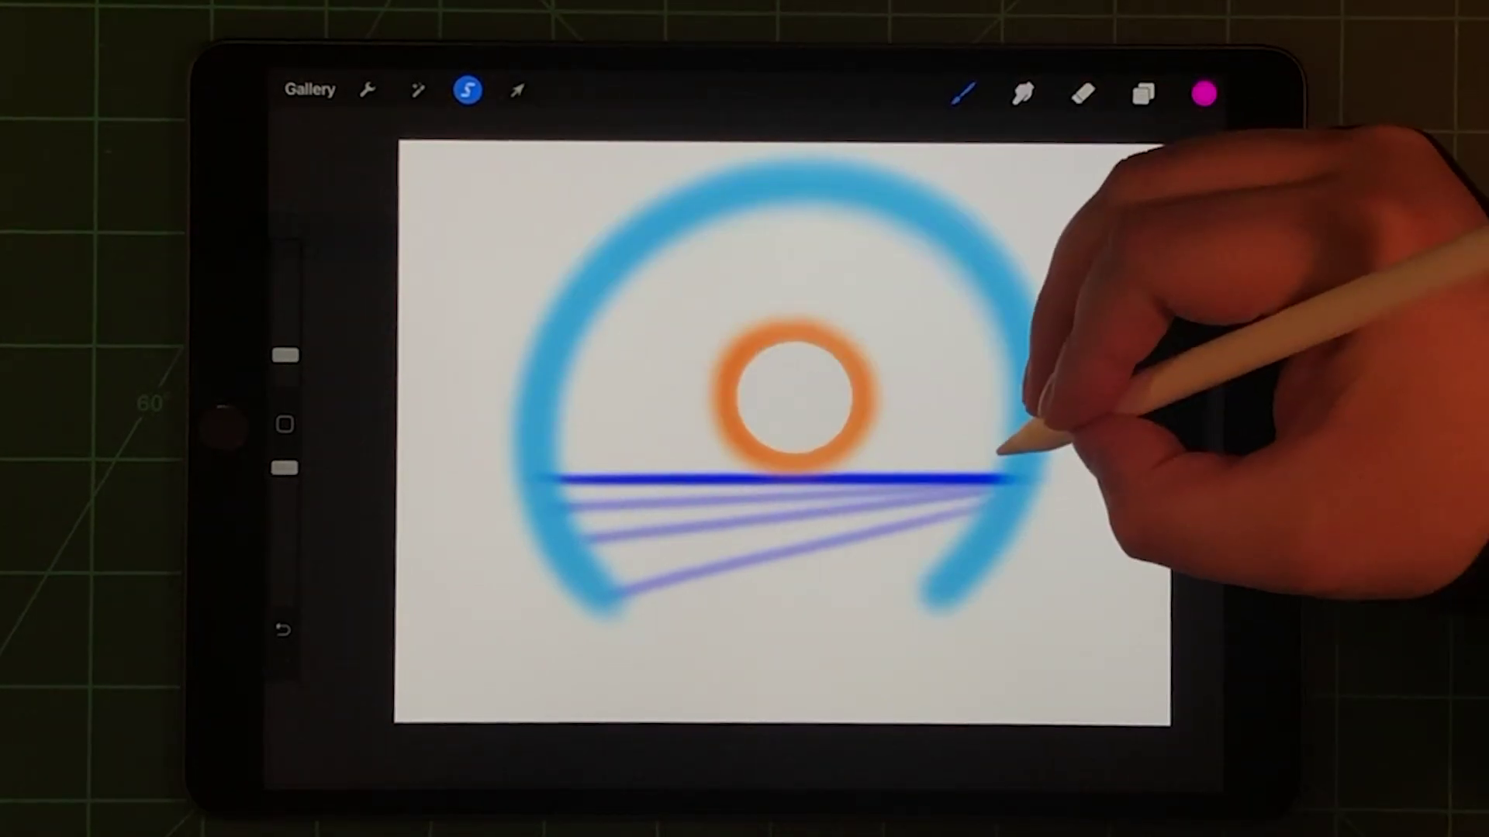
pyautogui.moveTo(1024, 436)
pyautogui.mouseDown()
pyautogui.moveTo(564, 449)
pyautogui.moveTo(559, 373)
pyautogui.mouseUp()
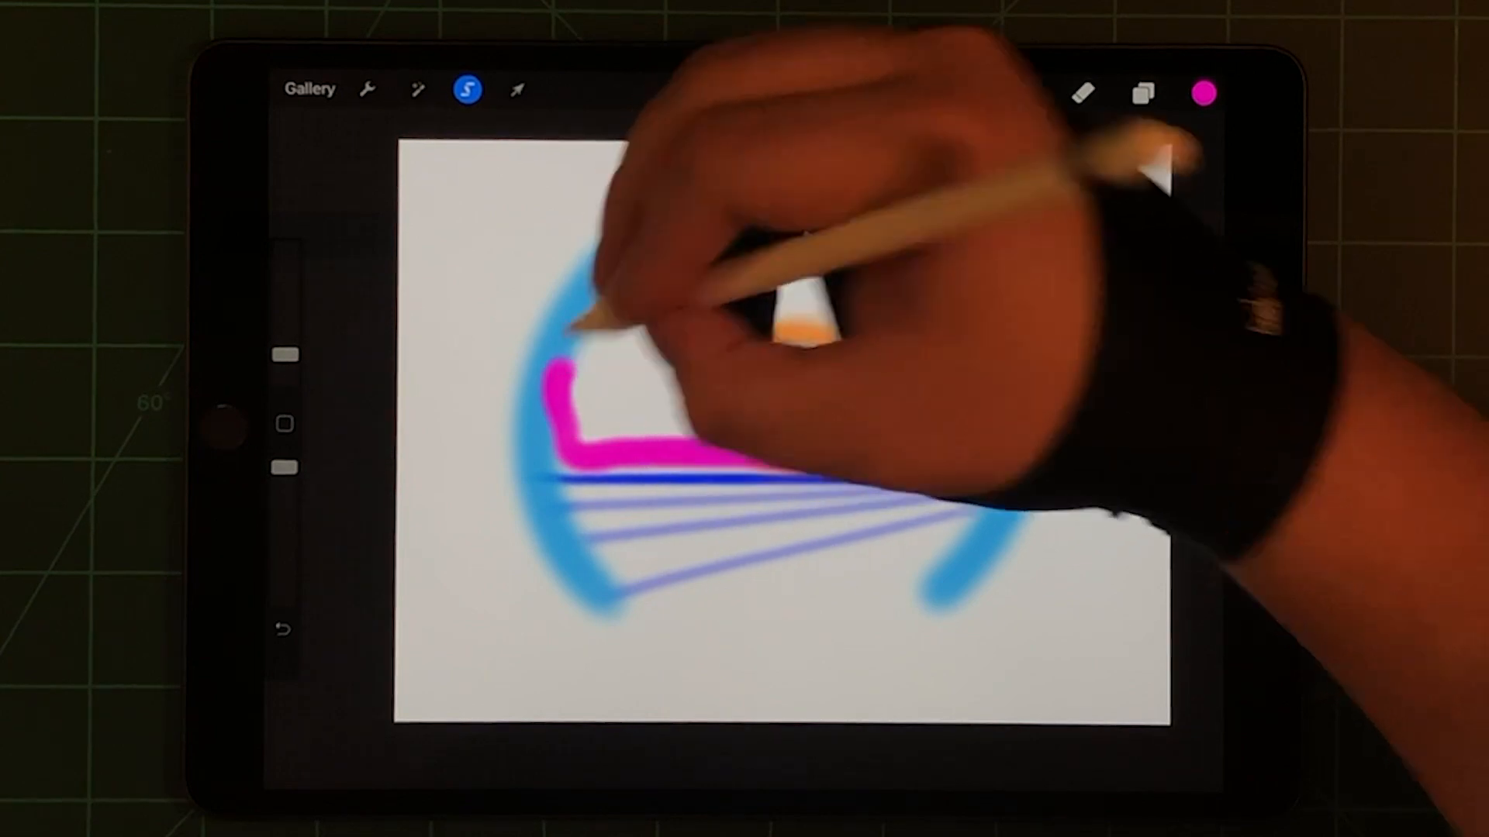
pyautogui.hotkey('ctrl', 'z')
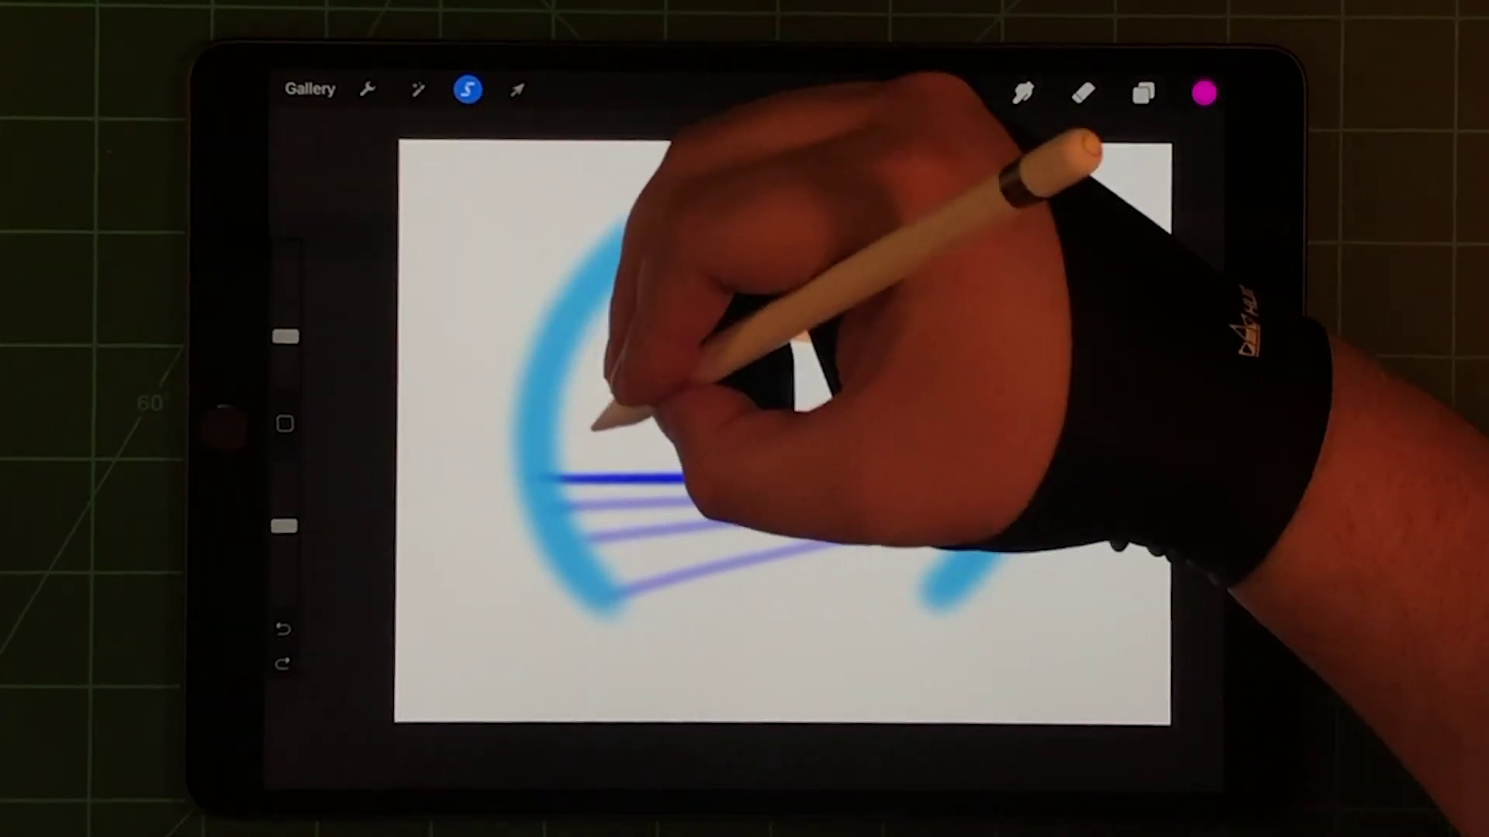
pyautogui.moveTo(575, 396); pyautogui.dragTo(610, 425)
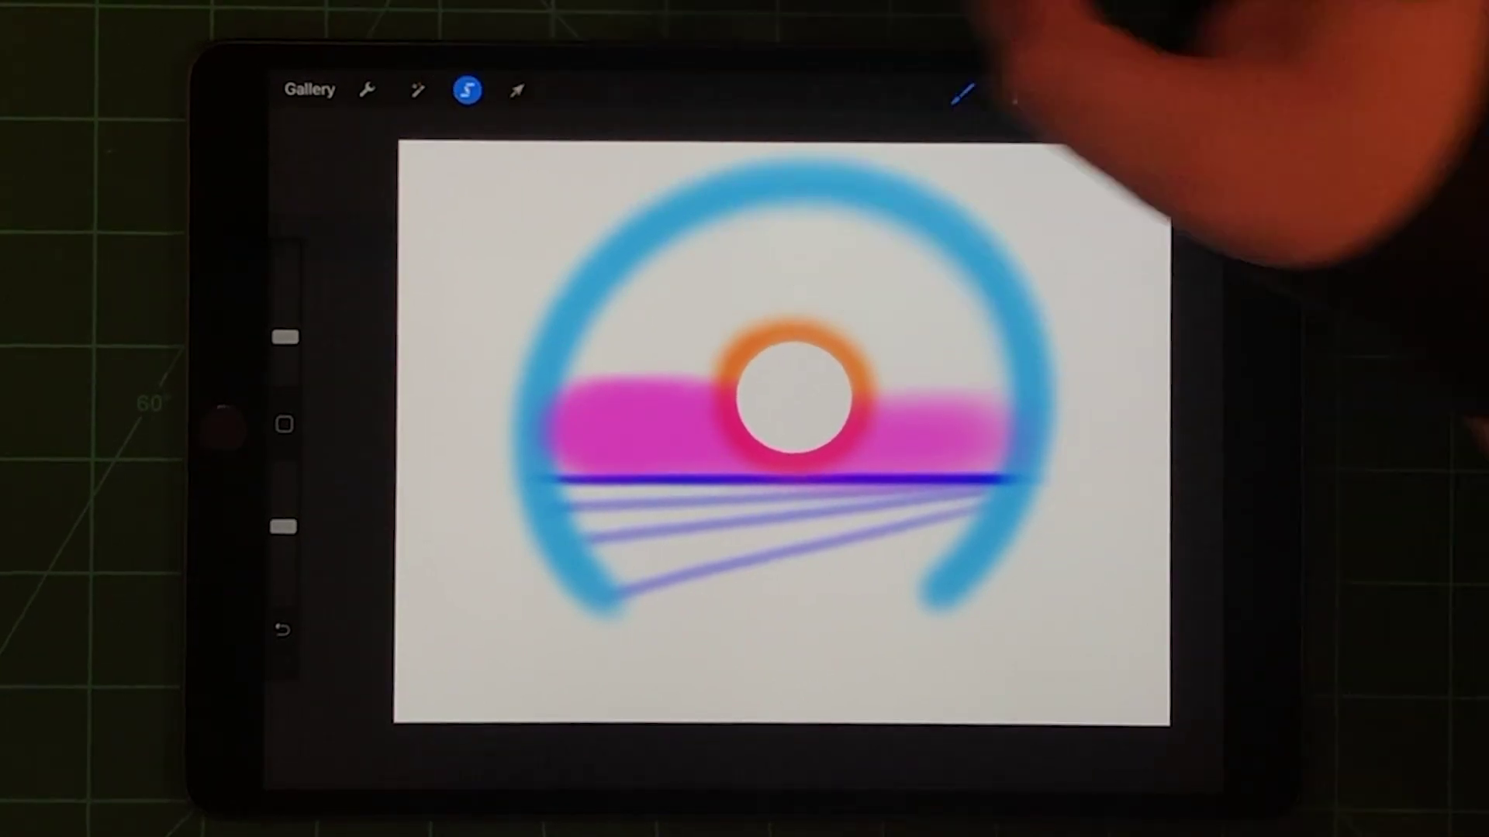
# Step: Paint yellow above the magenta, filling the upper half of the ring
pyautogui.click(1204, 93)
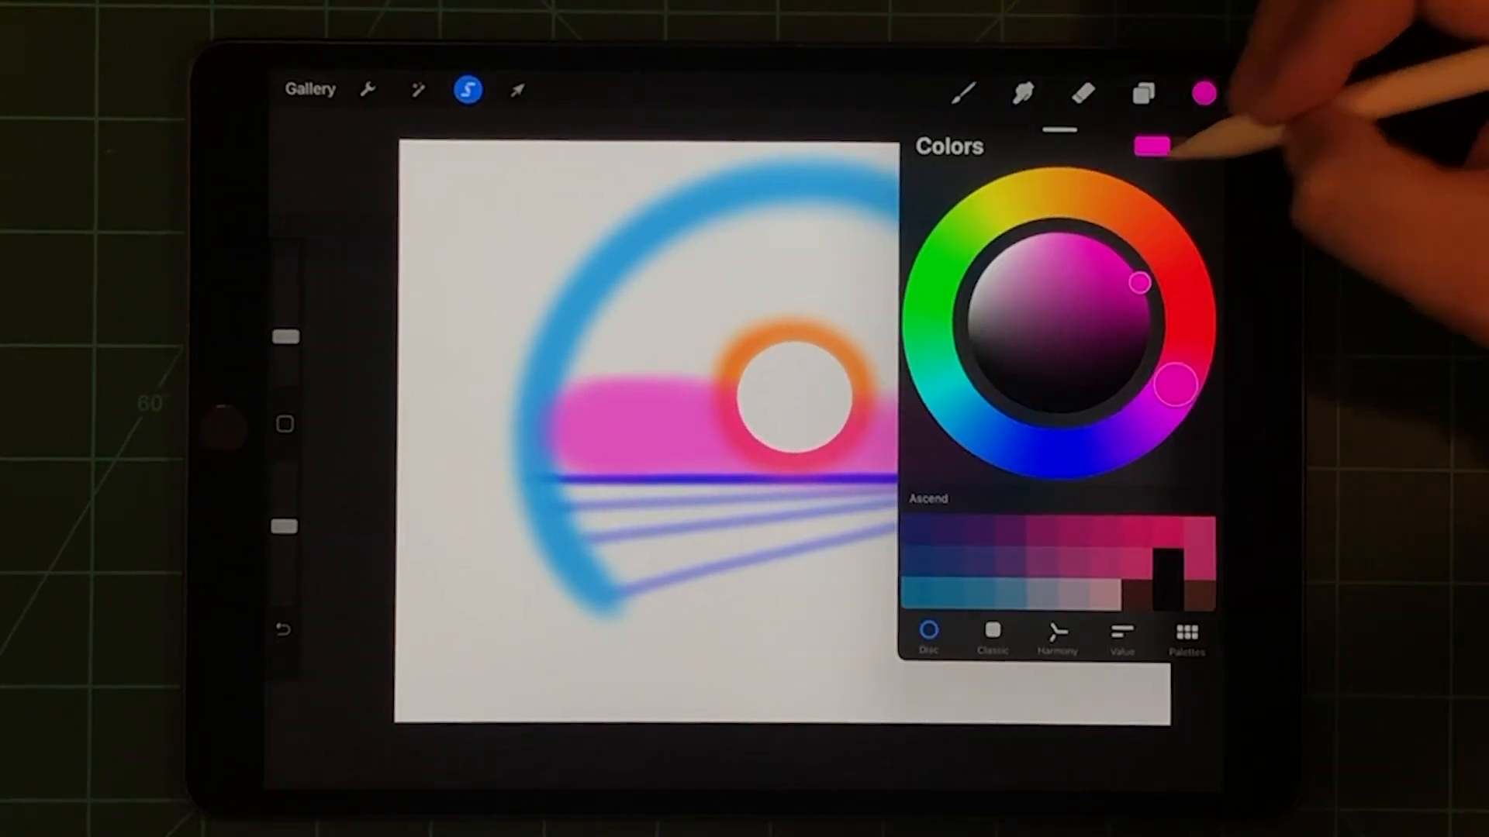
pyautogui.moveTo(1176, 385); pyautogui.dragTo(1024, 201)
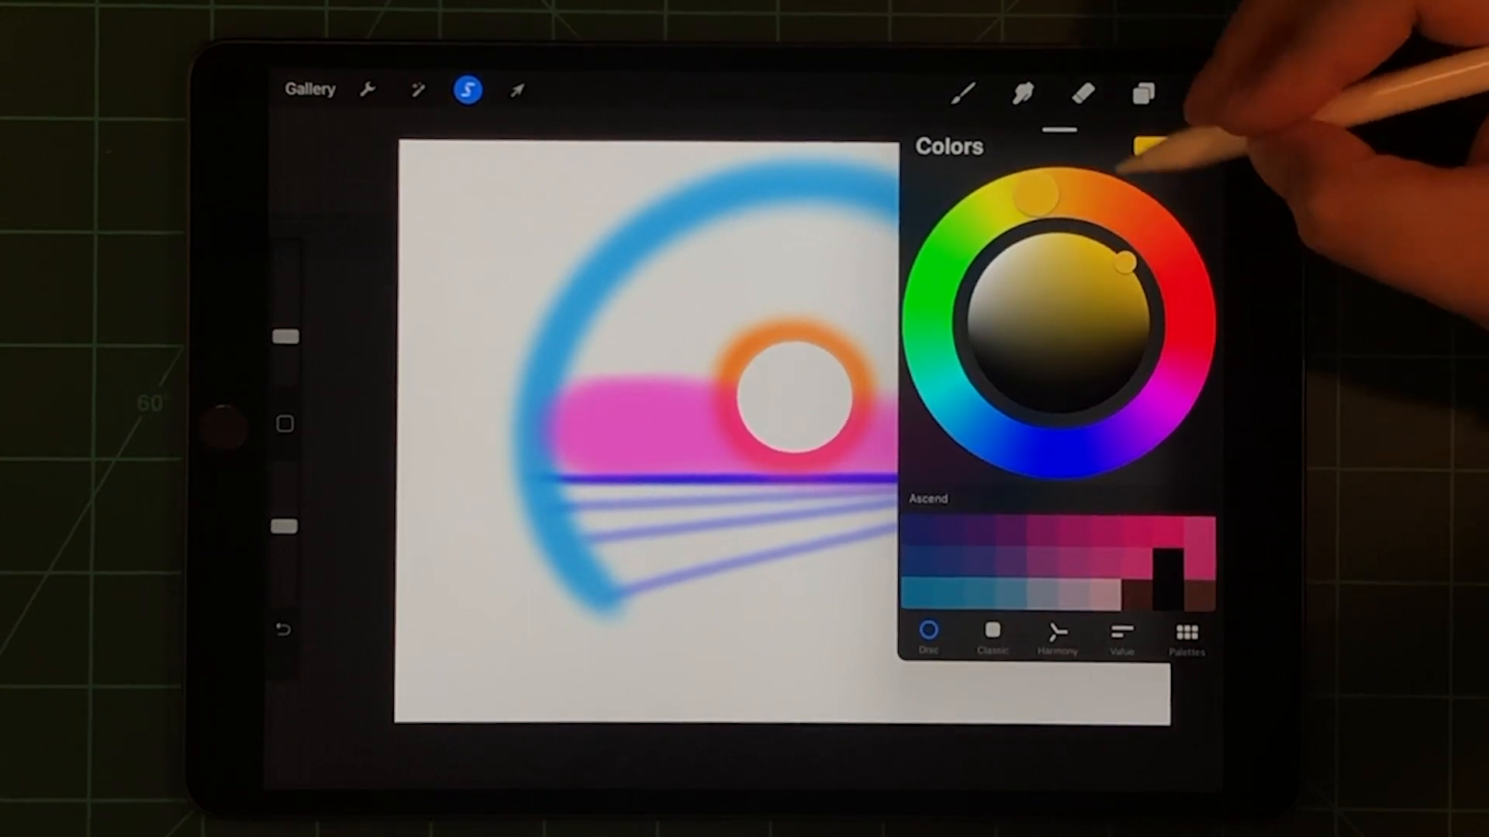
pyautogui.click(1198, 93)
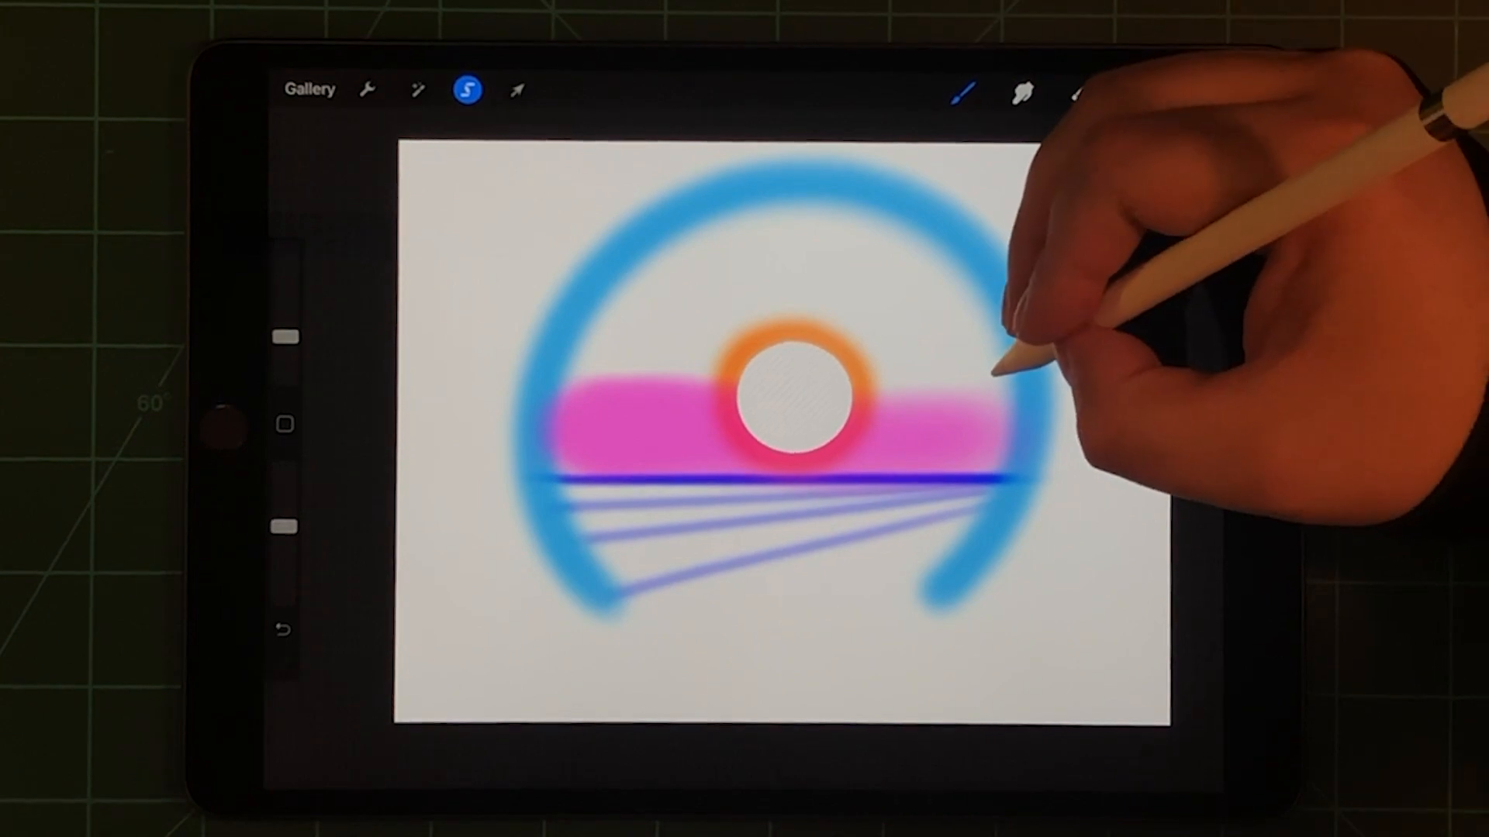
pyautogui.moveTo(994, 369)
pyautogui.mouseDown()
pyautogui.moveTo(756, 254)
pyautogui.moveTo(977, 297)
pyautogui.mouseUp()
pyautogui.moveTo(721, 303); pyautogui.dragTo(953, 233)
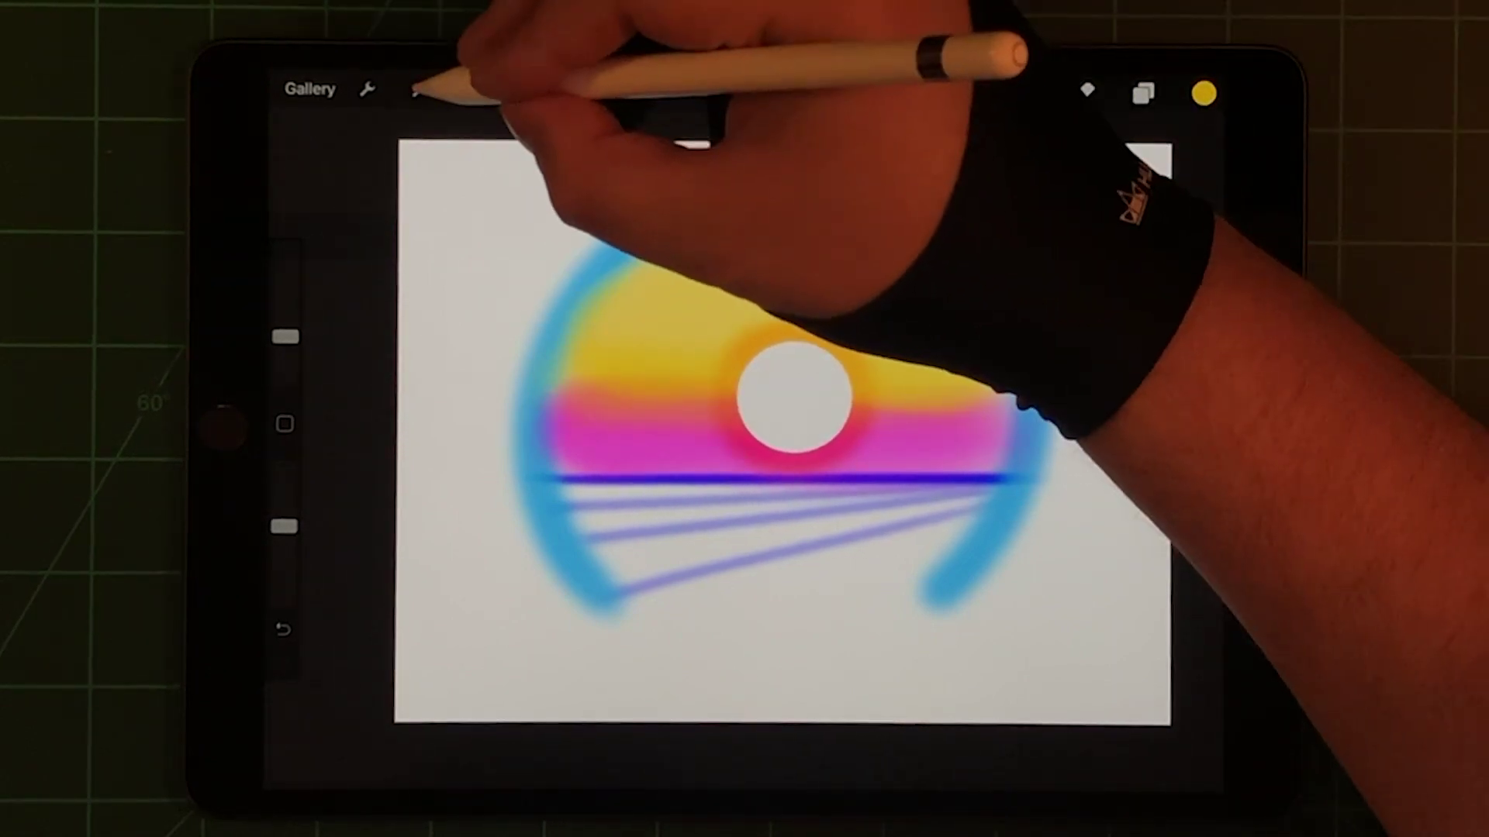
# Step: Blend the yellow and magenta sky into a smooth gradient with Gaussian Blur
pyautogui.click(468, 90)
pyautogui.click(431, 166)
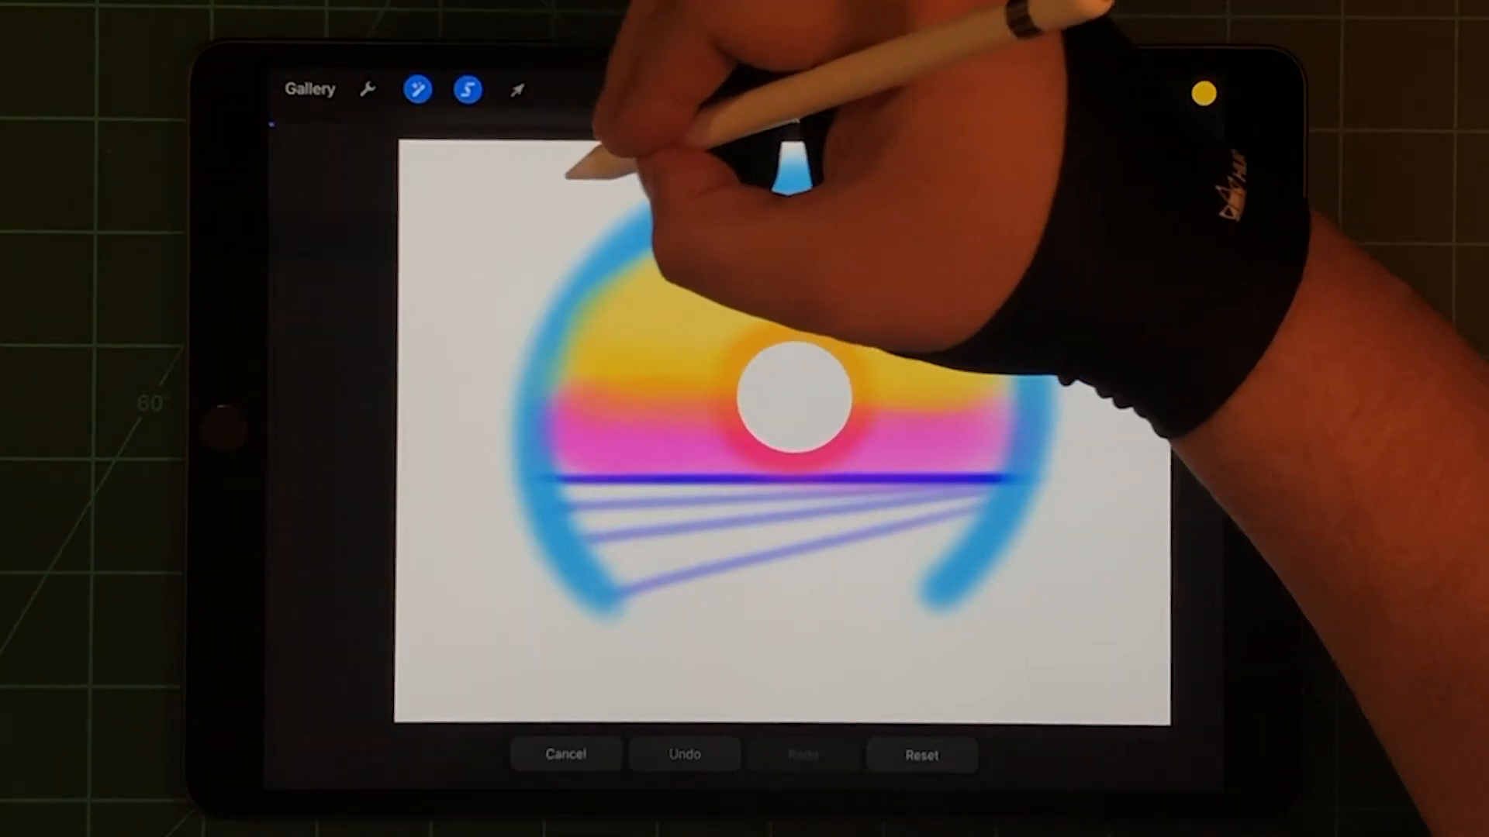
pyautogui.moveTo(605, 163)
pyautogui.mouseDown()
pyautogui.moveTo(860, 186)
pyautogui.moveTo(768, 174)
pyautogui.mouseUp()
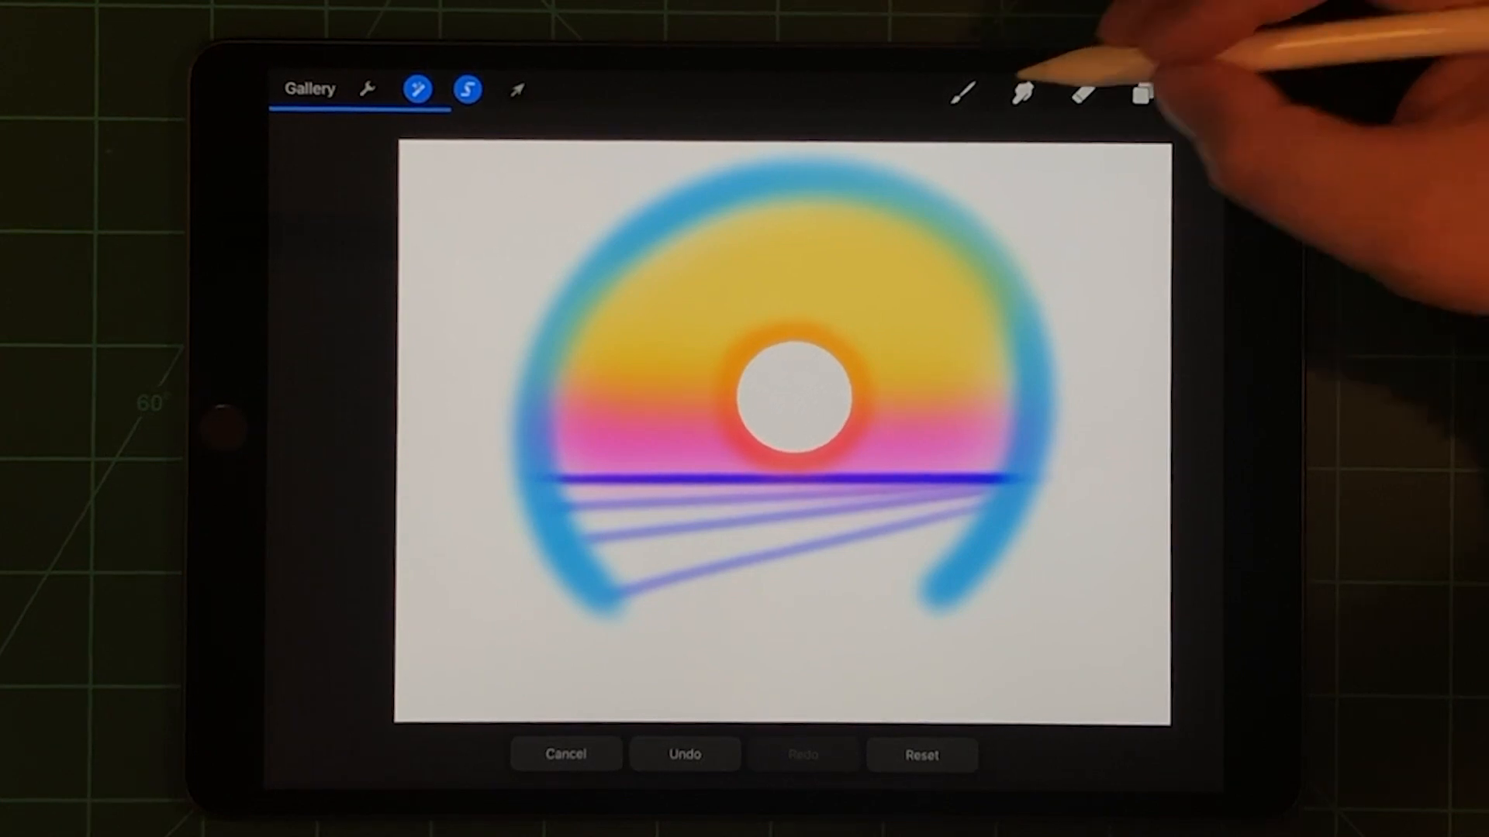
pyautogui.click(963, 93)
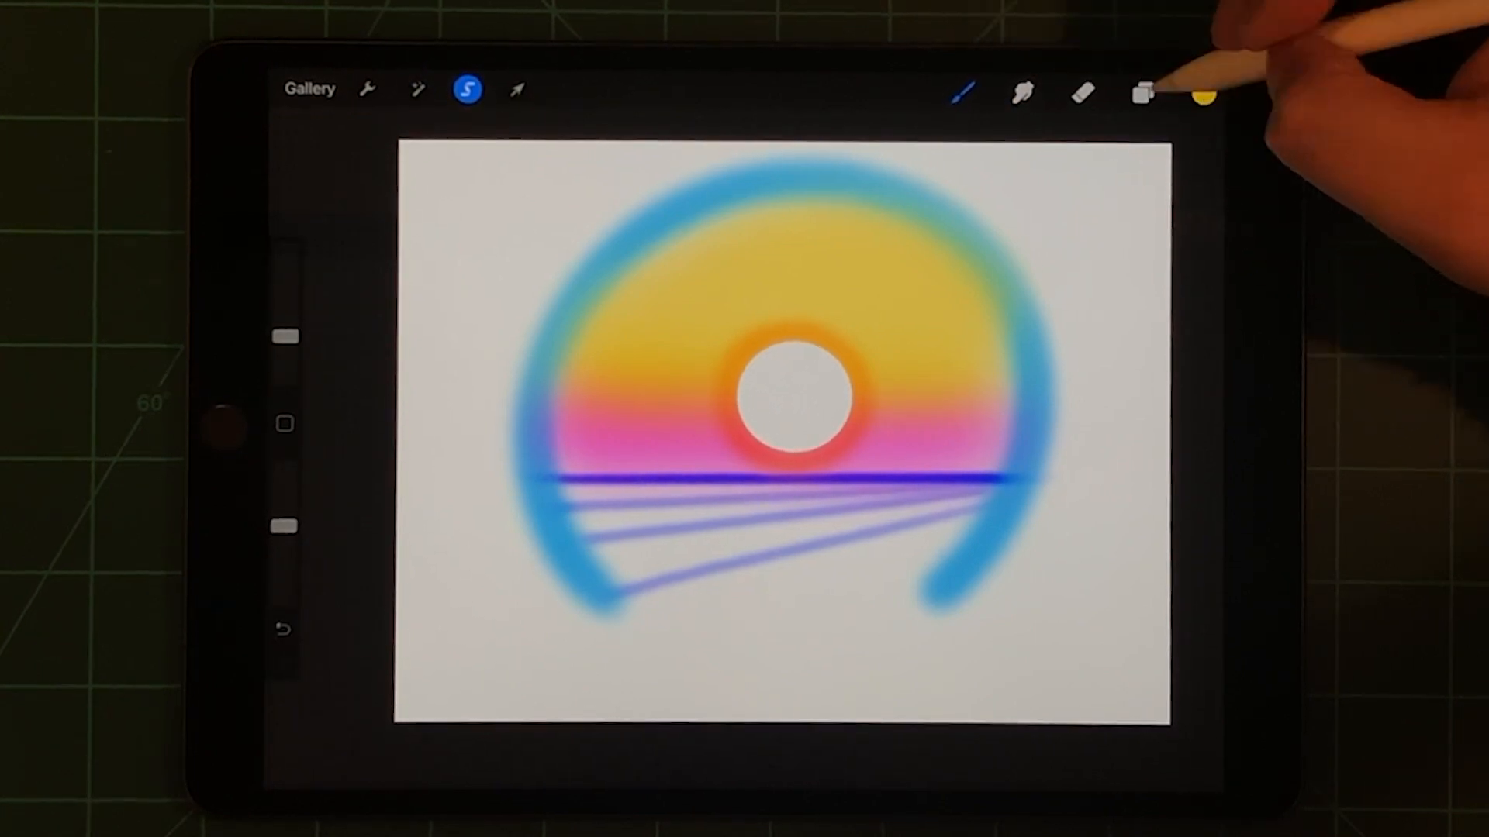
# Step: Reorder layers so the orange sun ring and blue ring sit above the sky gradient
pyautogui.click(1143, 93)
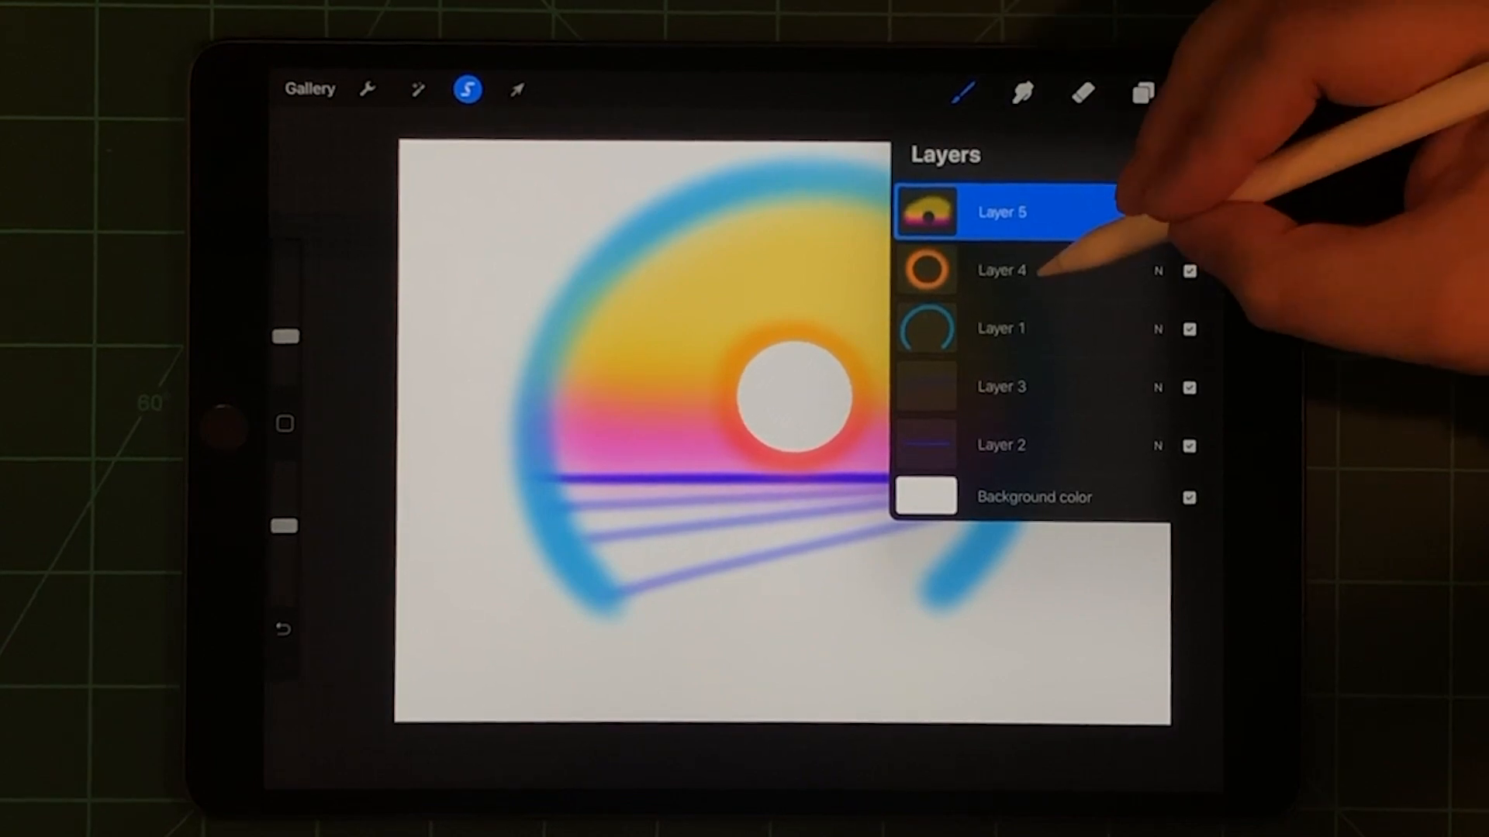
pyautogui.moveTo(1048, 270); pyautogui.dragTo(1047, 199)
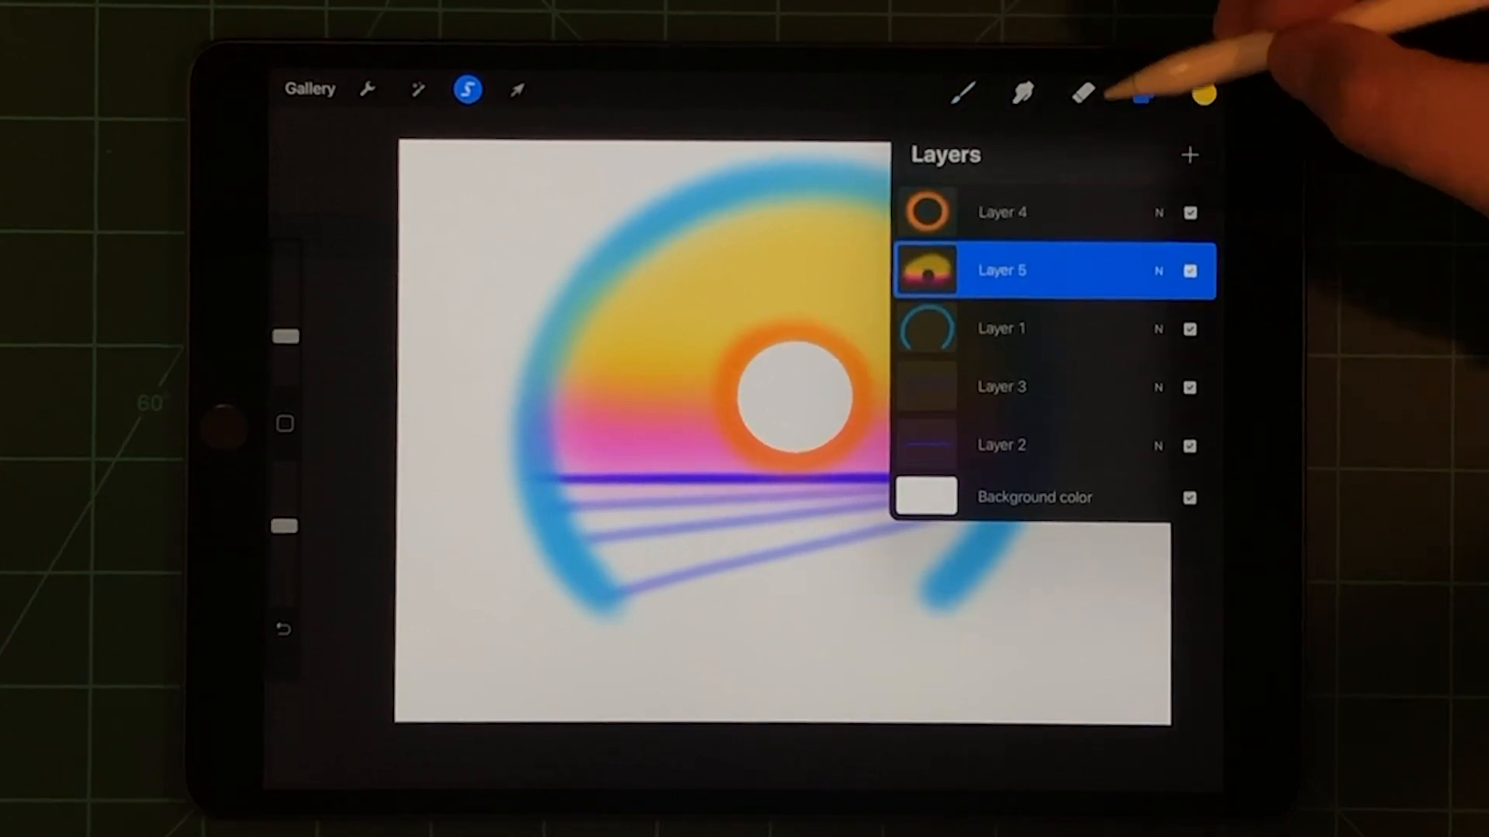
pyautogui.moveTo(1047, 328); pyautogui.dragTo(1047, 193)
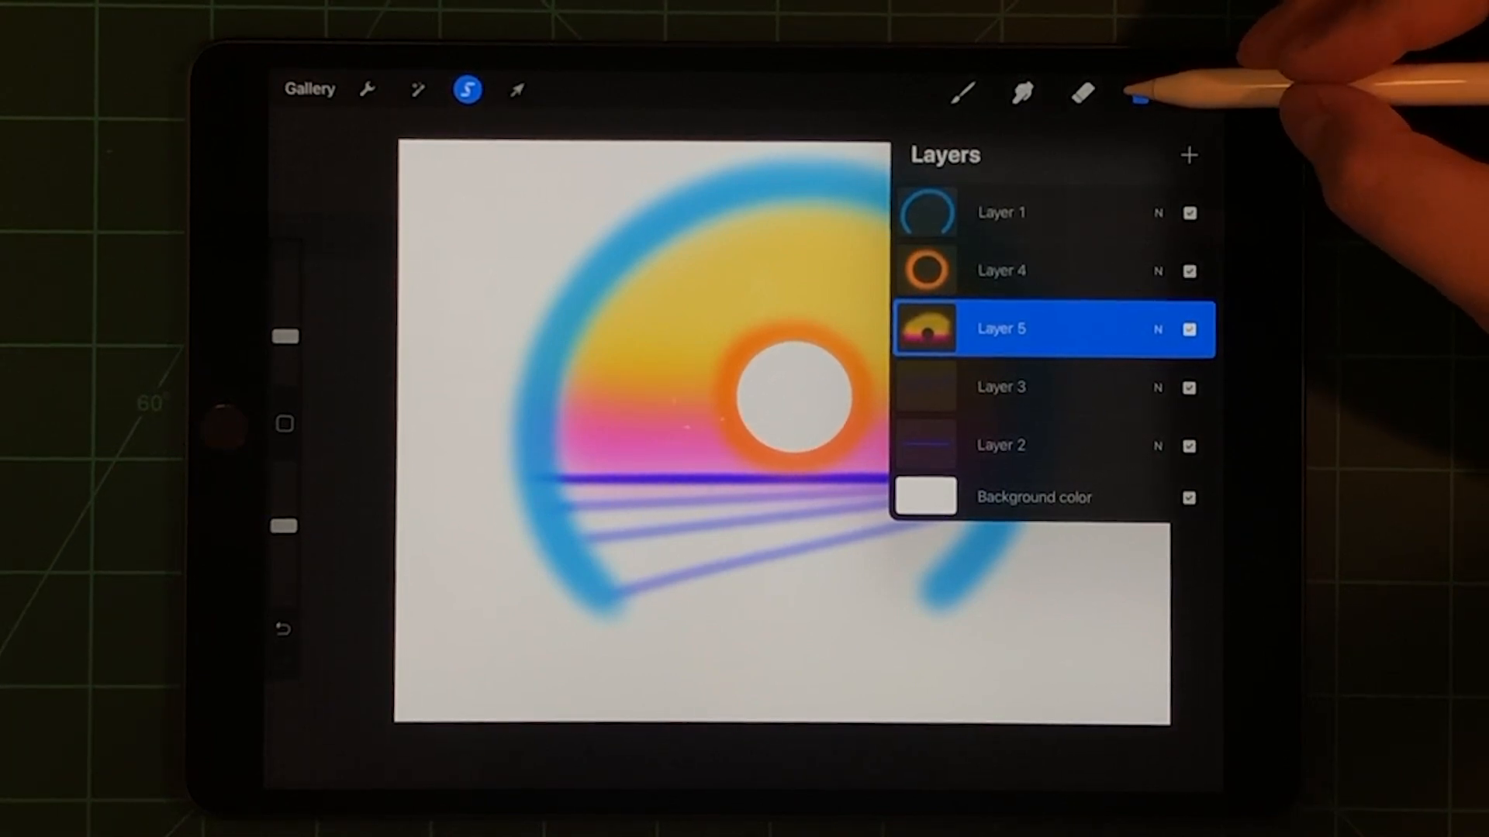
pyautogui.click(1048, 211)
pyautogui.click(815, 349)
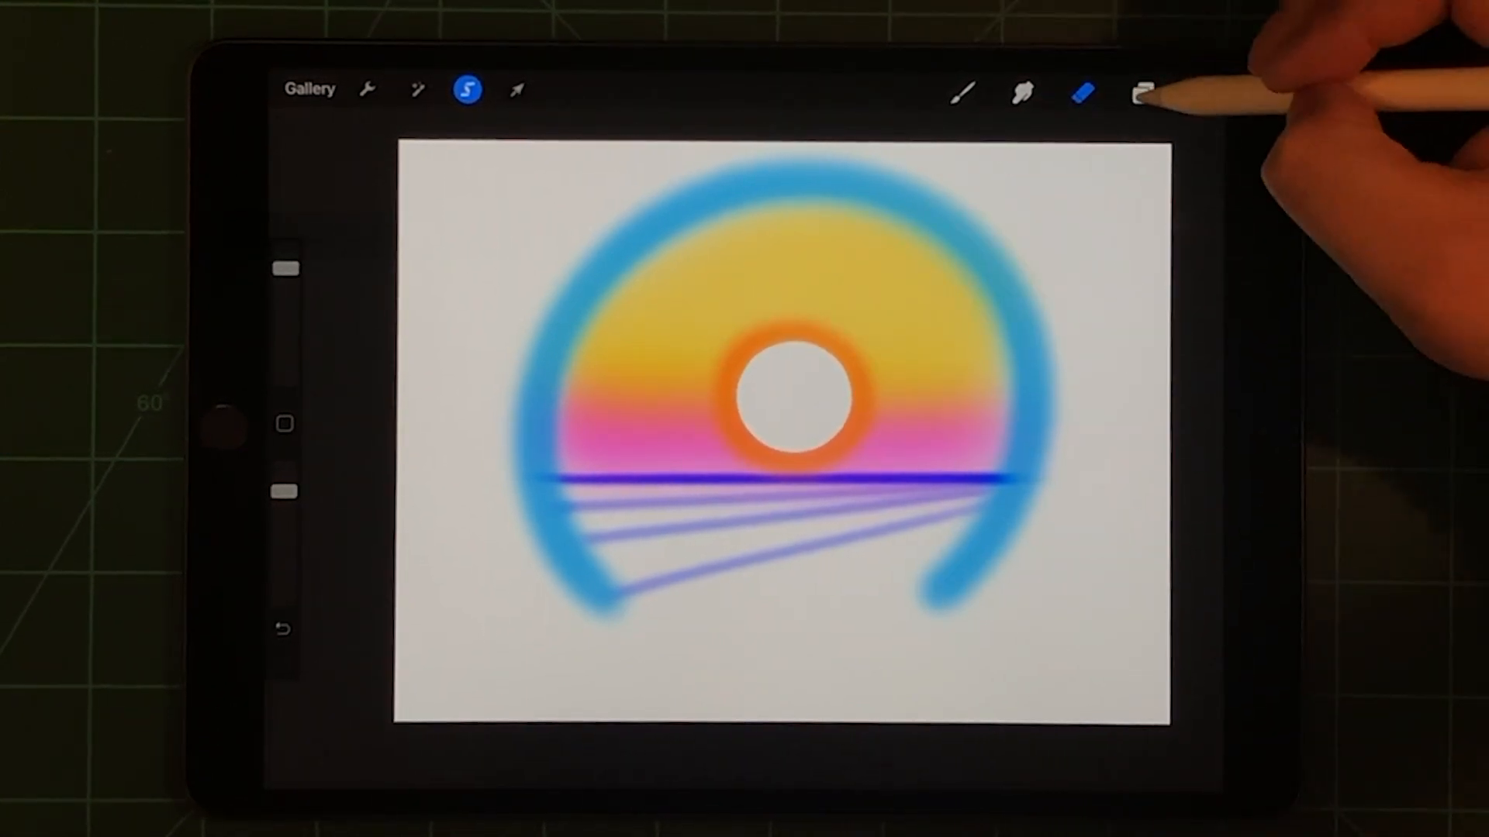
# Step: Select the horizon lines layer in the Layers panel
pyautogui.click(1146, 91)
pyautogui.click(1048, 434)
# Step: Apply a Gaussian Blur to the horizon lines layer, sliding to raise its strength
pyautogui.click(416, 90)
pyautogui.click(360, 217)
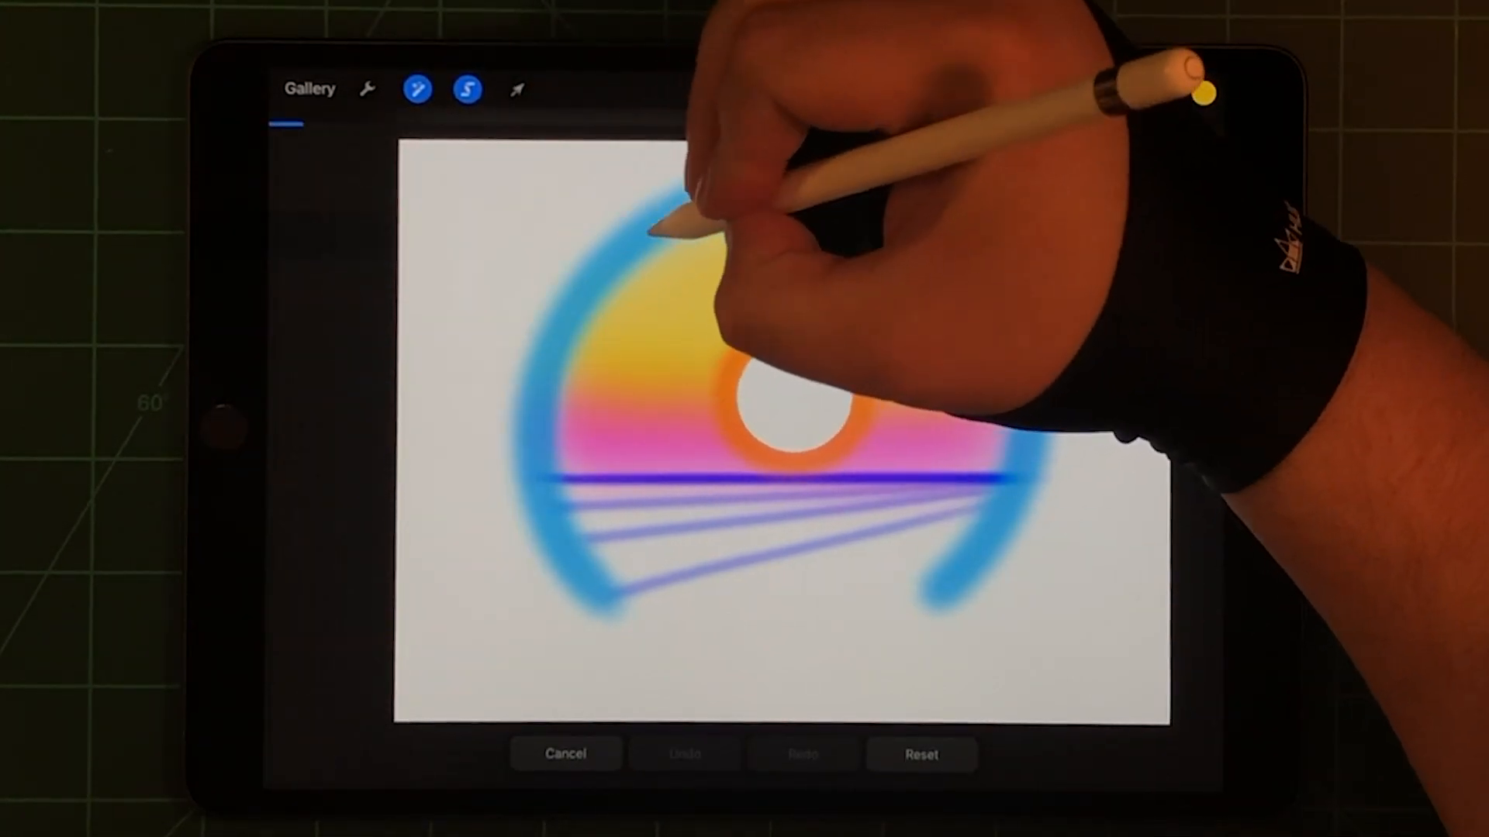
pyautogui.moveTo(600, 238); pyautogui.dragTo(675, 227)
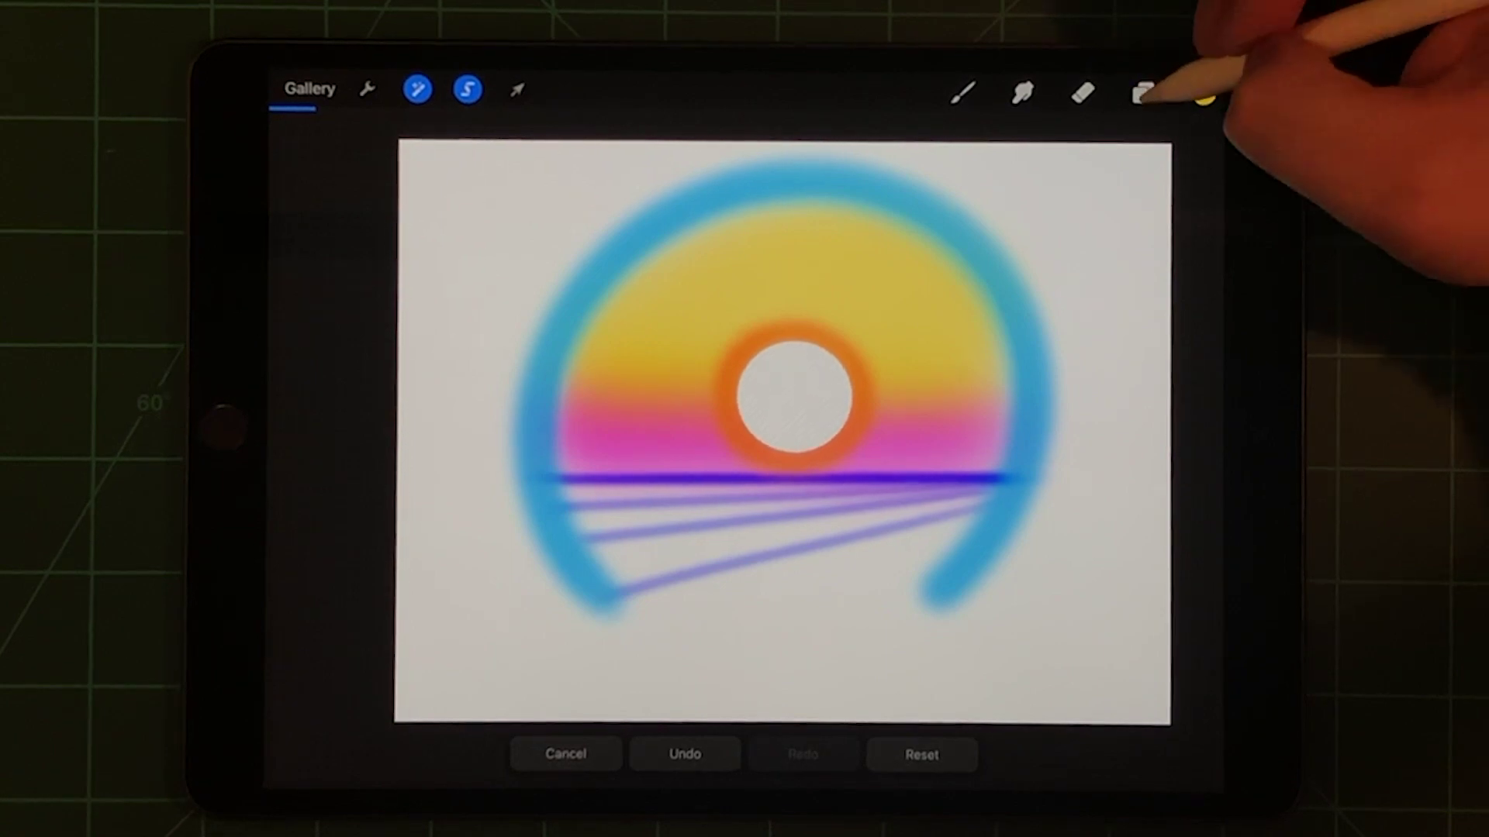
# Step: Try enlarging the orange sun ring with uniform Transform scaling, then undo it
pyautogui.click(1144, 92)
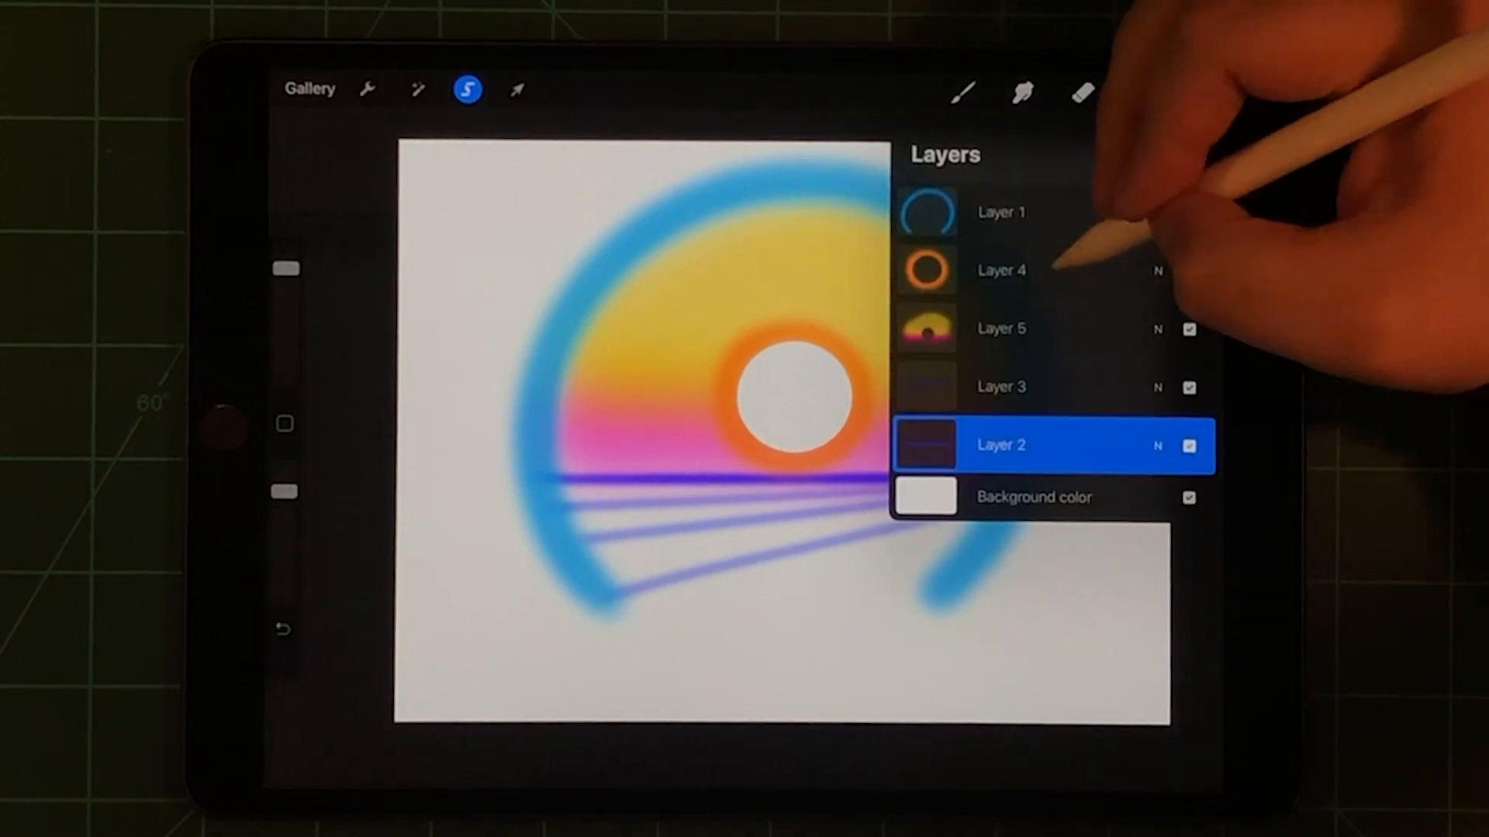
pyautogui.click(1012, 244)
pyautogui.click(518, 90)
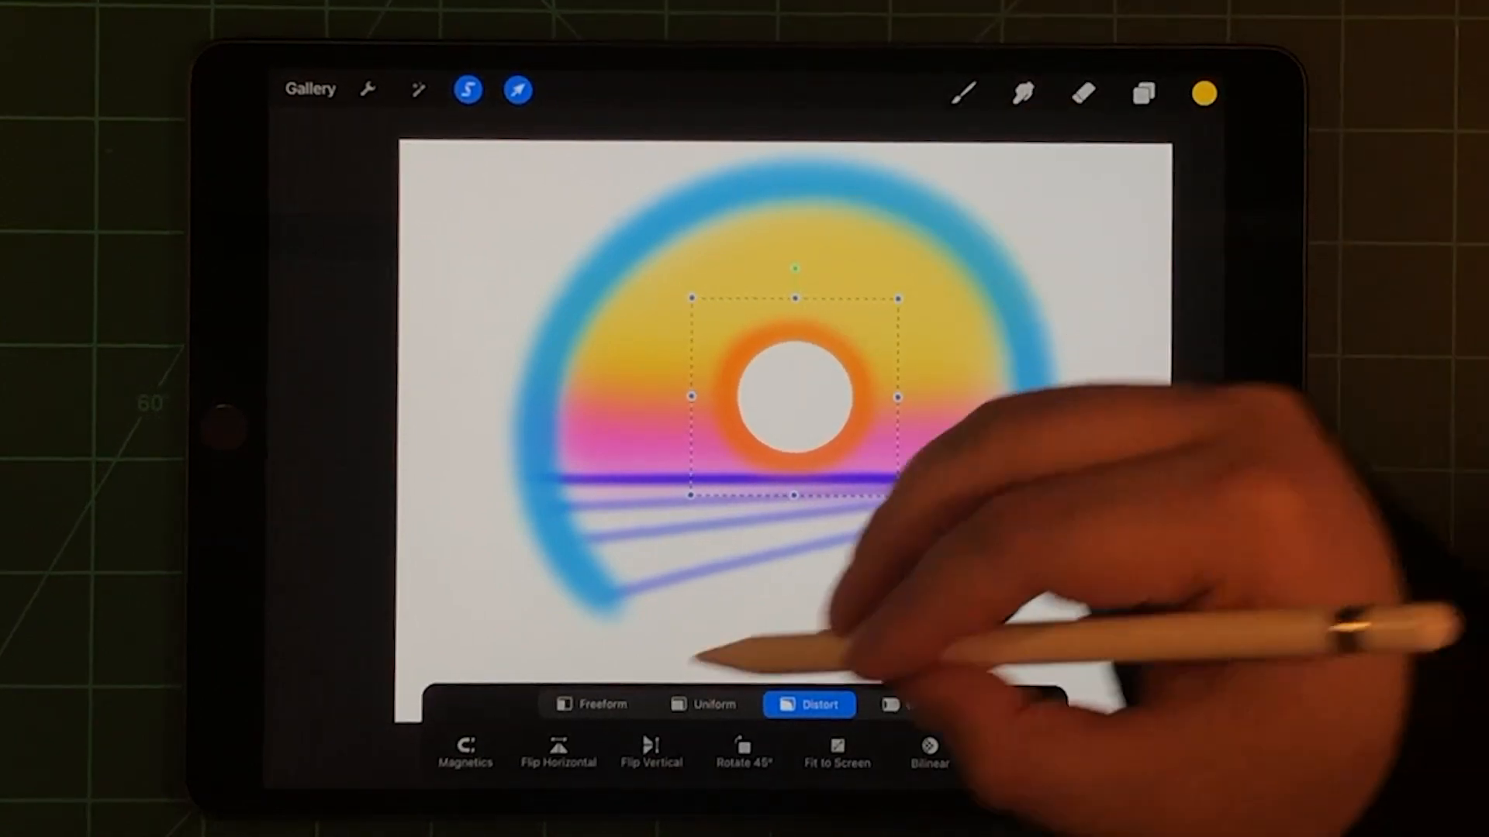
pyautogui.click(704, 703)
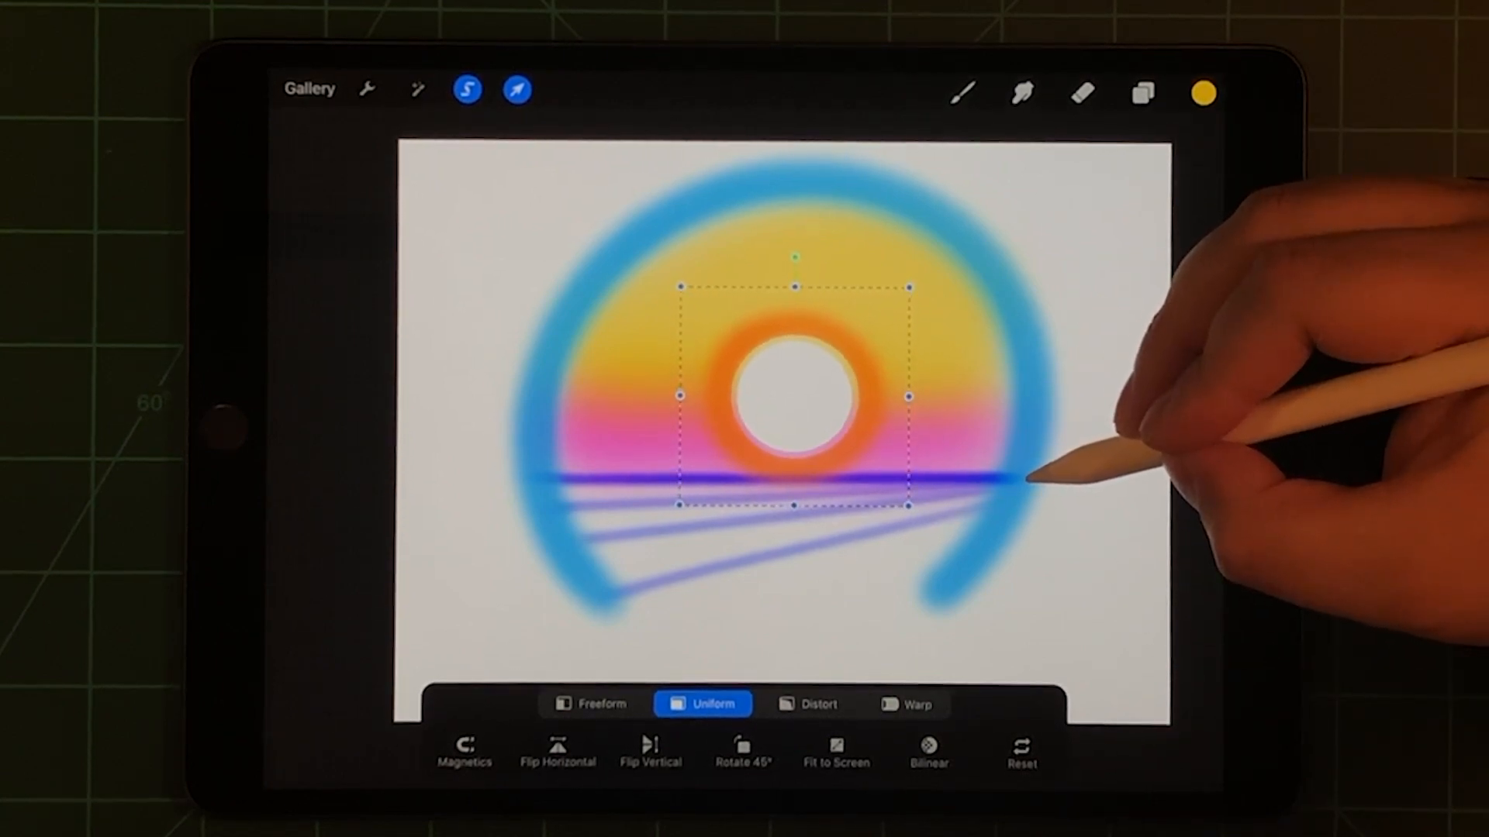
pyautogui.click(961, 92)
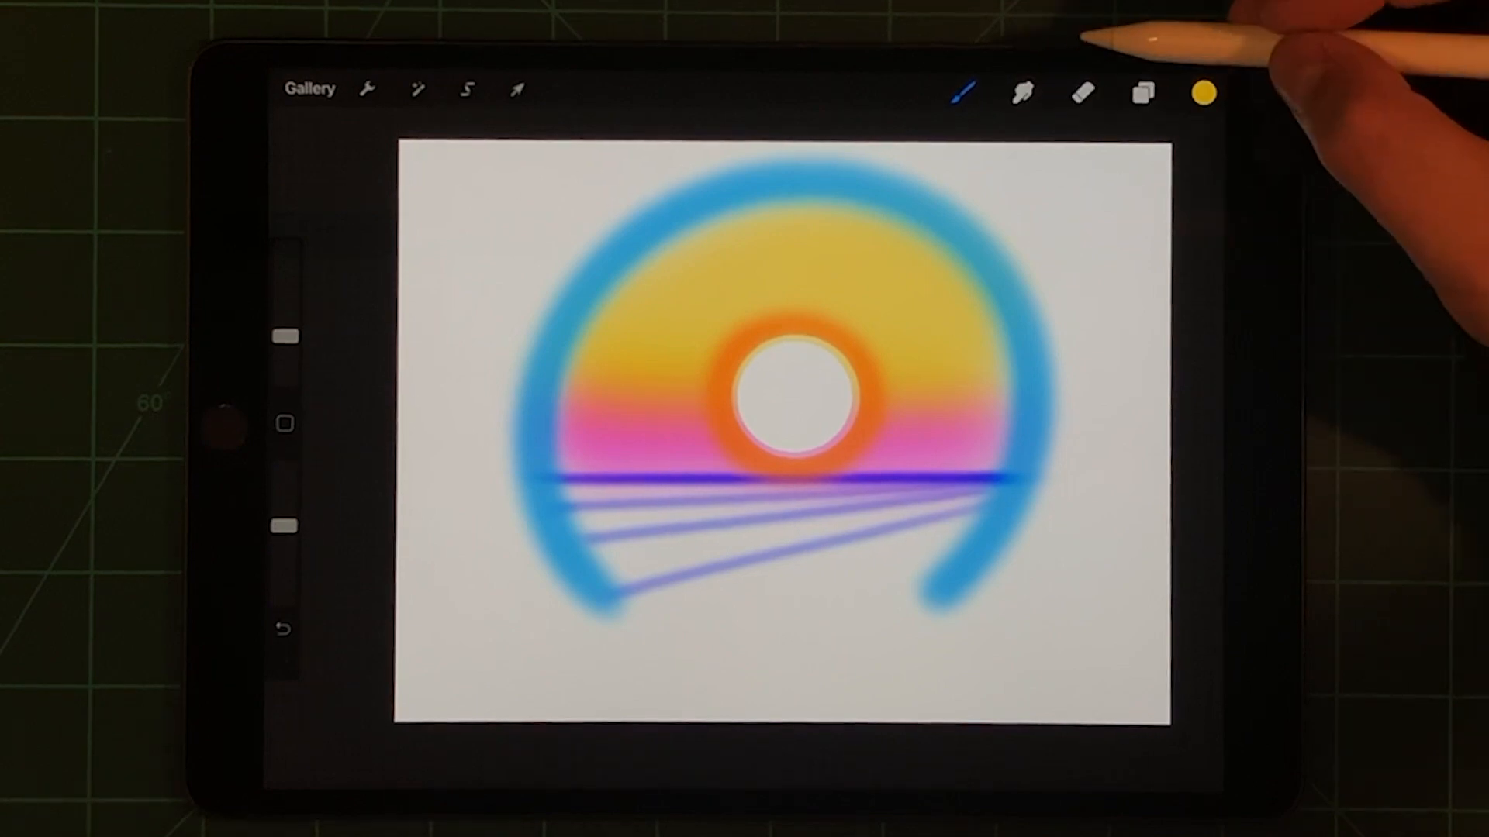
pyautogui.click(467, 90)
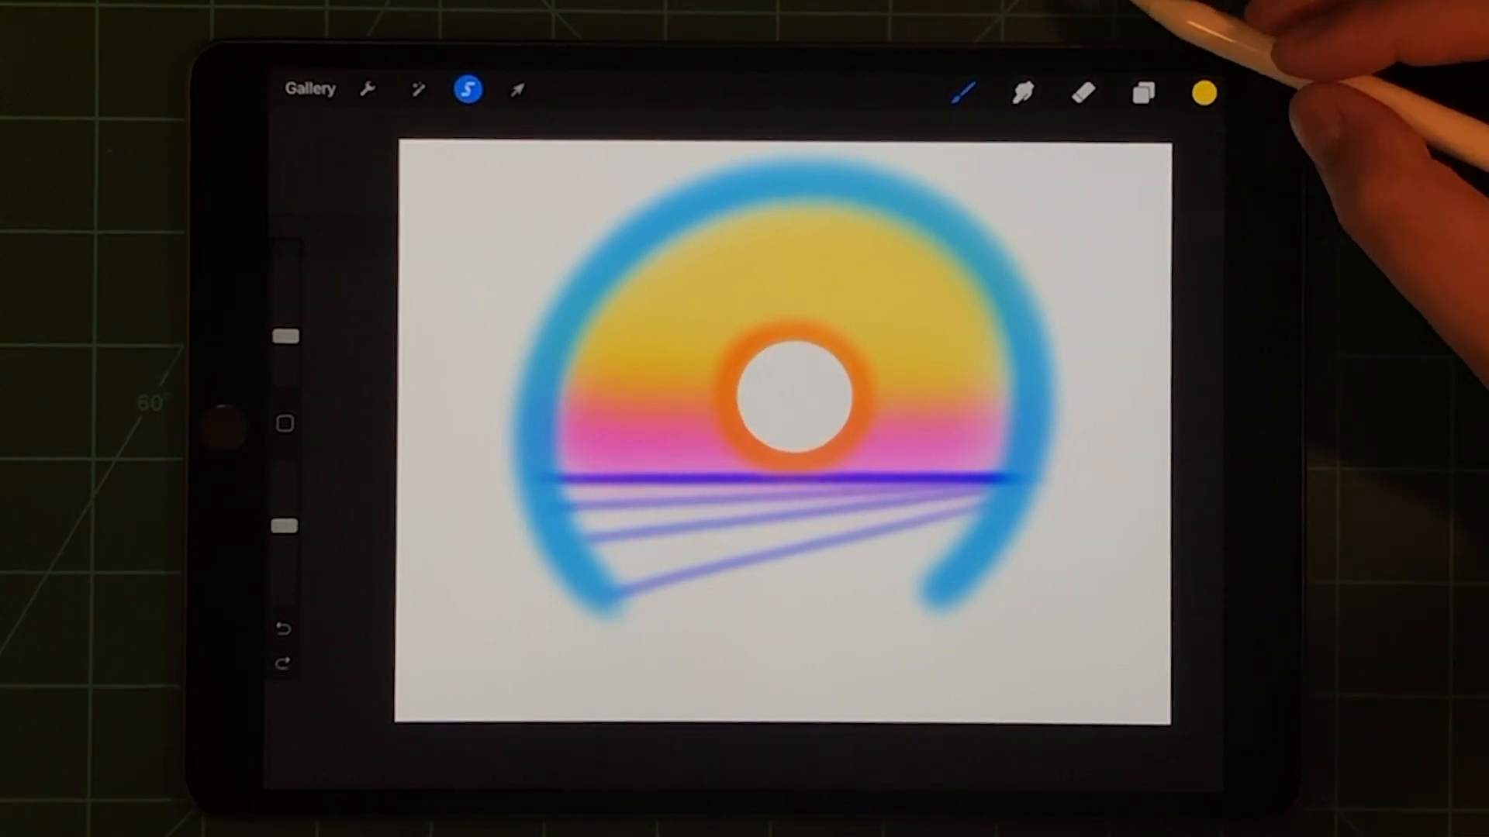
# Step: Reopen the Layers panel ready to add a new layer above the sun ring
pyautogui.click(1144, 93)
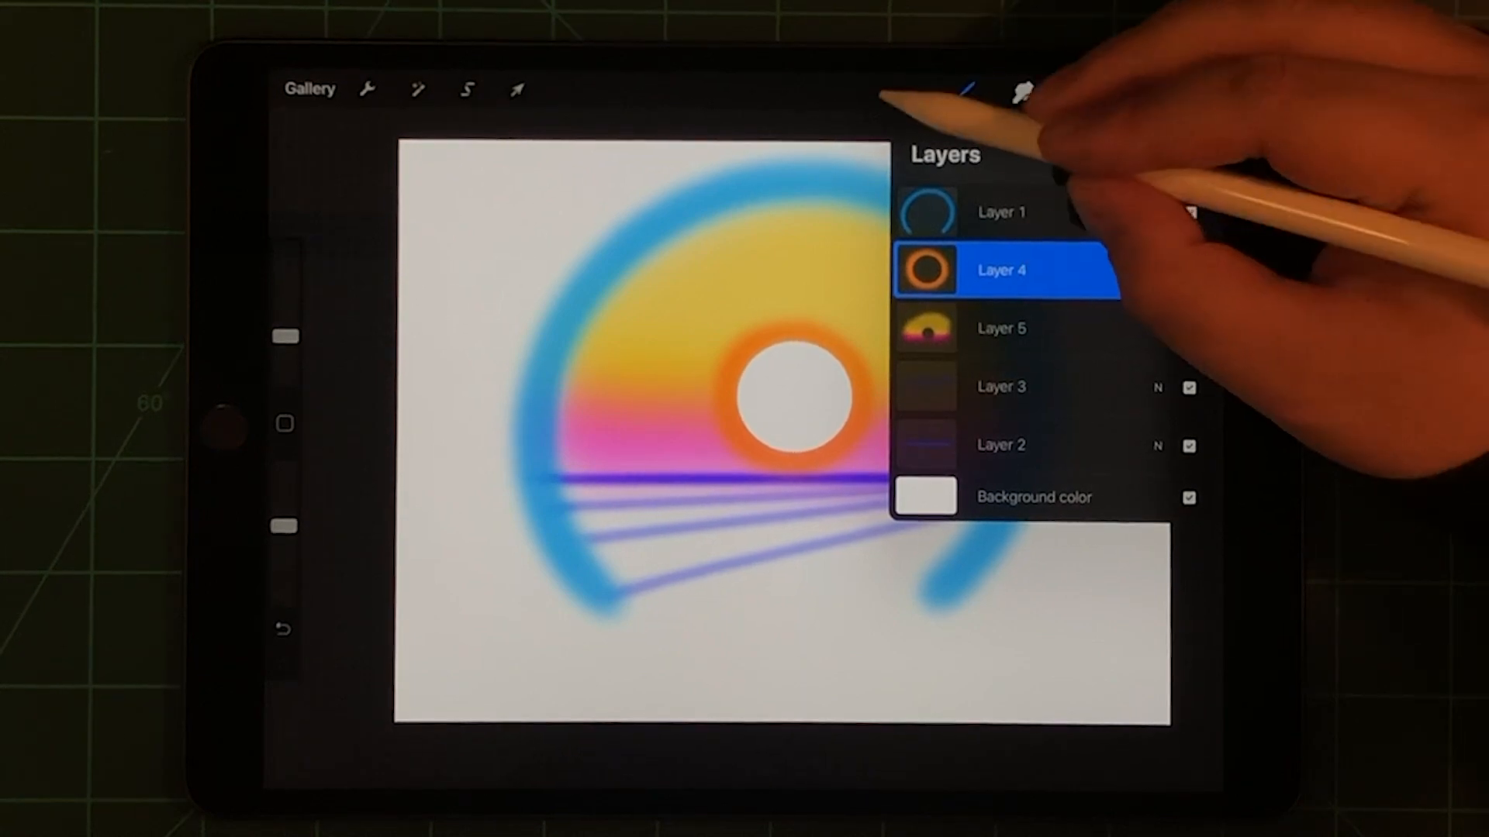
pyautogui.click(1142, 93)
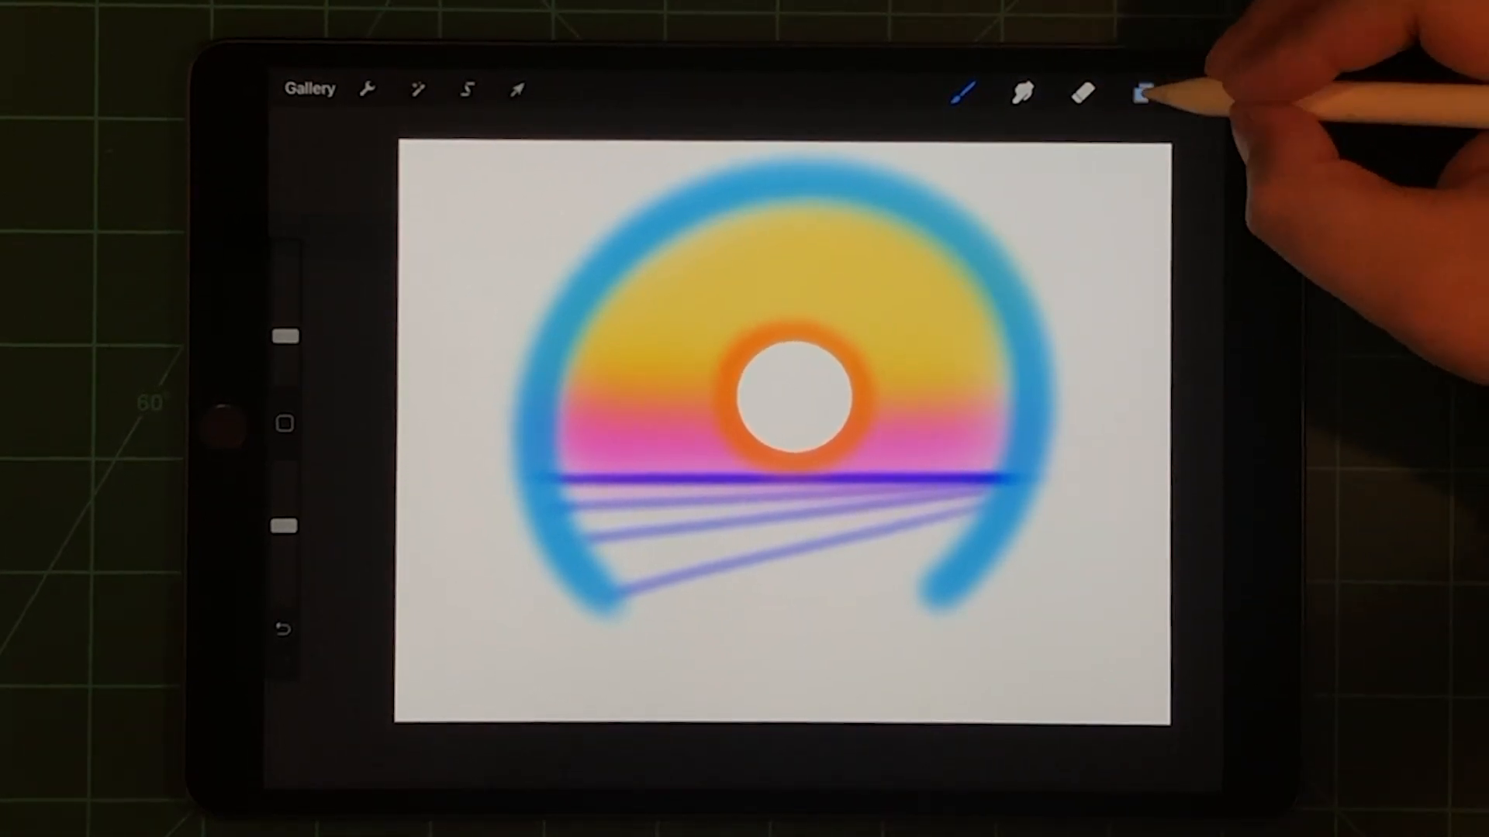
pyautogui.click(1144, 93)
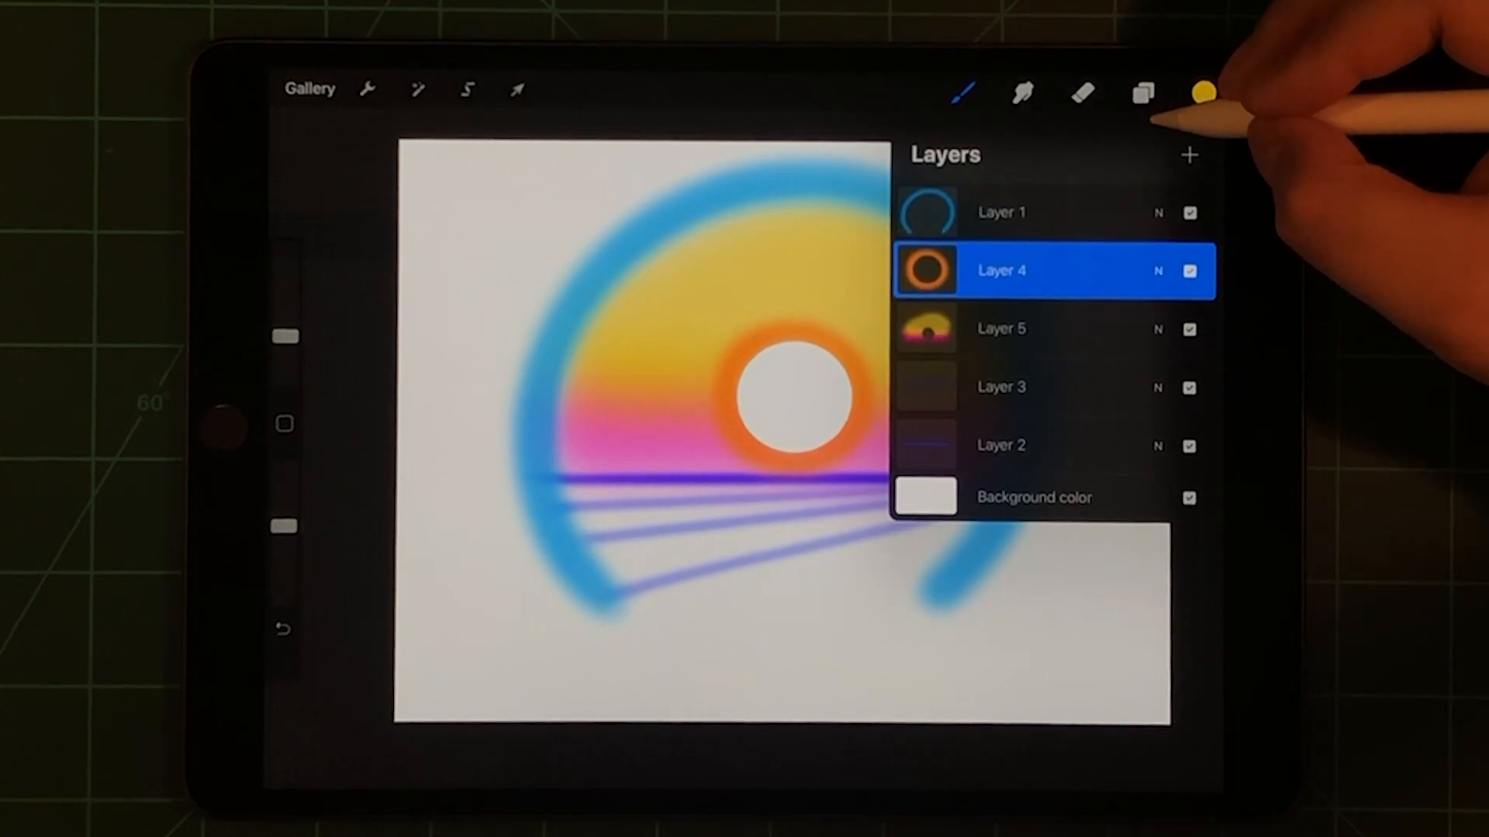
# Step: Add a new layer above the sun ring and set a purple colour with the Soft Brush
pyautogui.click(1188, 152)
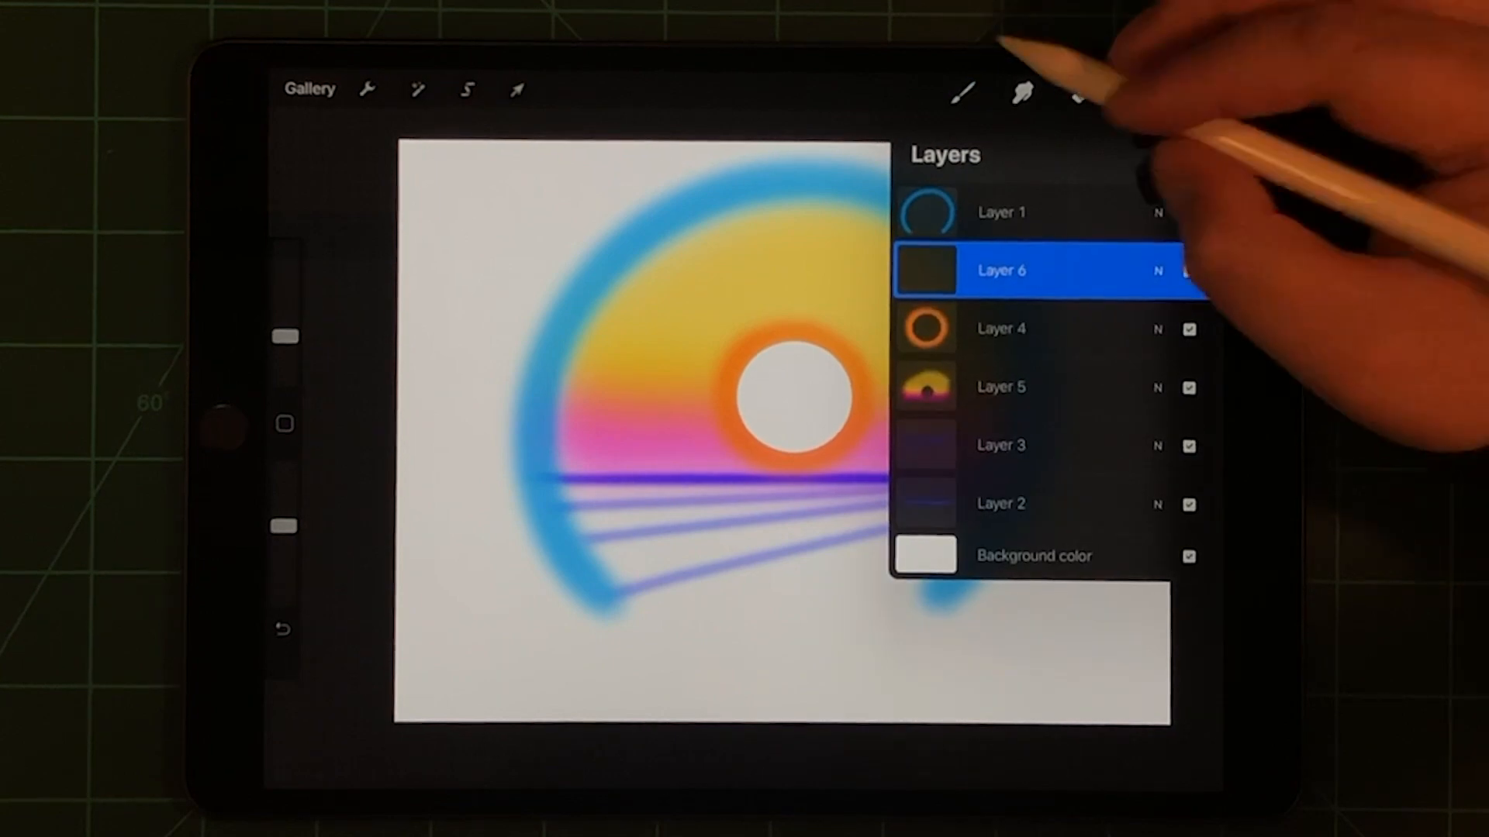
pyautogui.click(1203, 93)
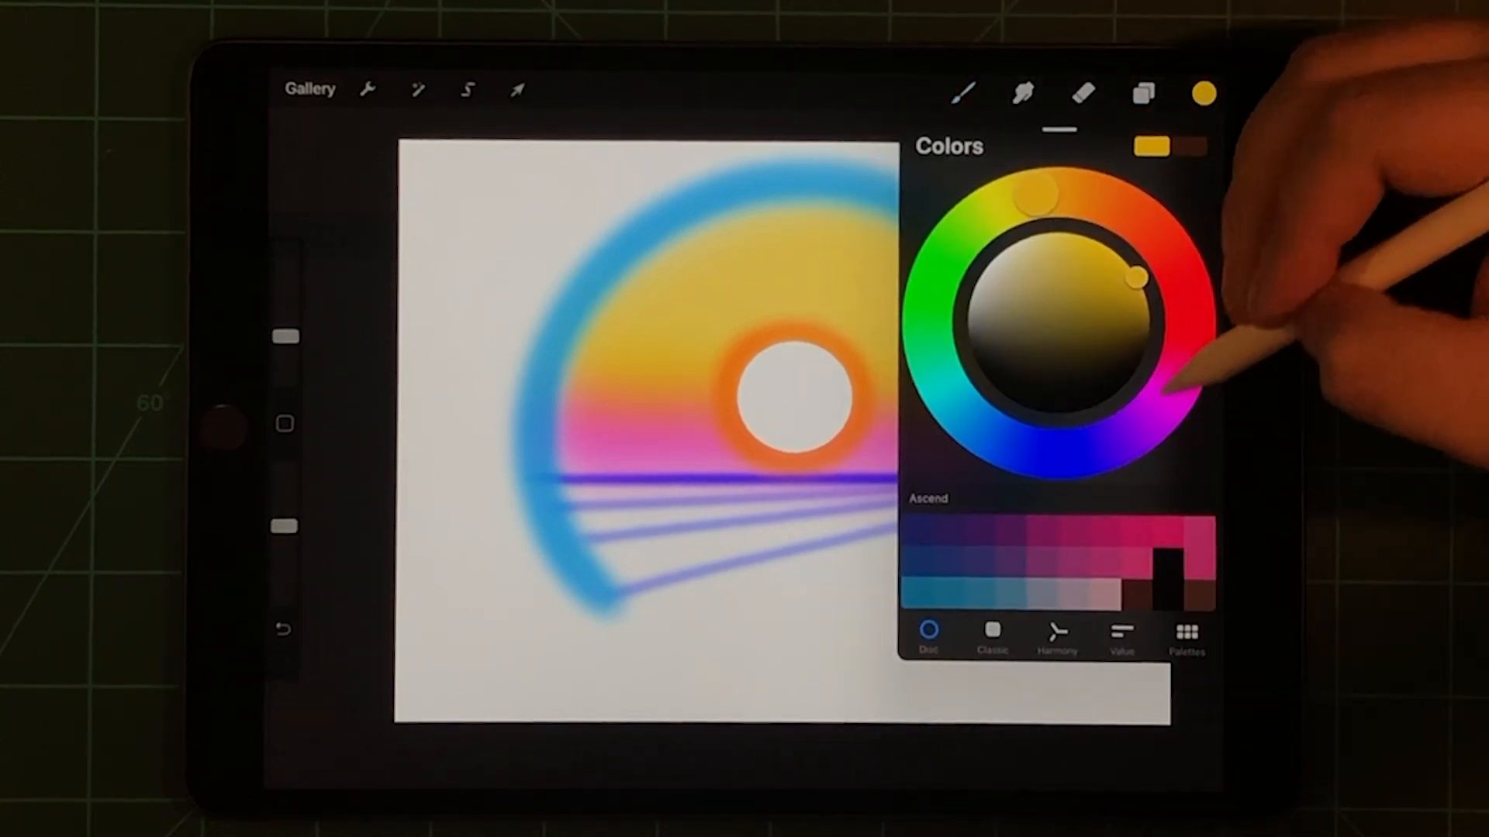
pyautogui.click(1126, 432)
pyautogui.click(961, 93)
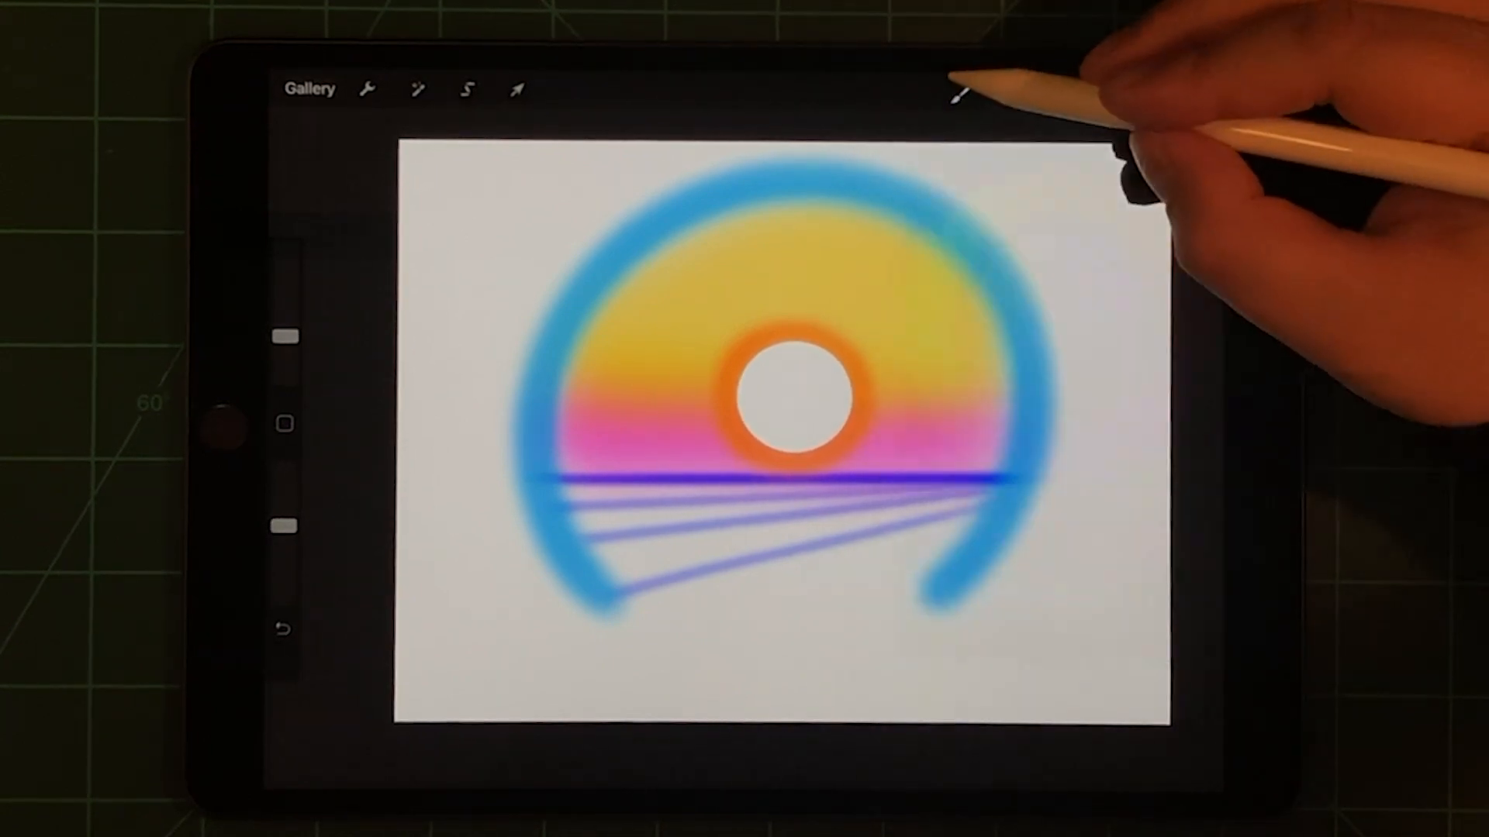
pyautogui.click(966, 97)
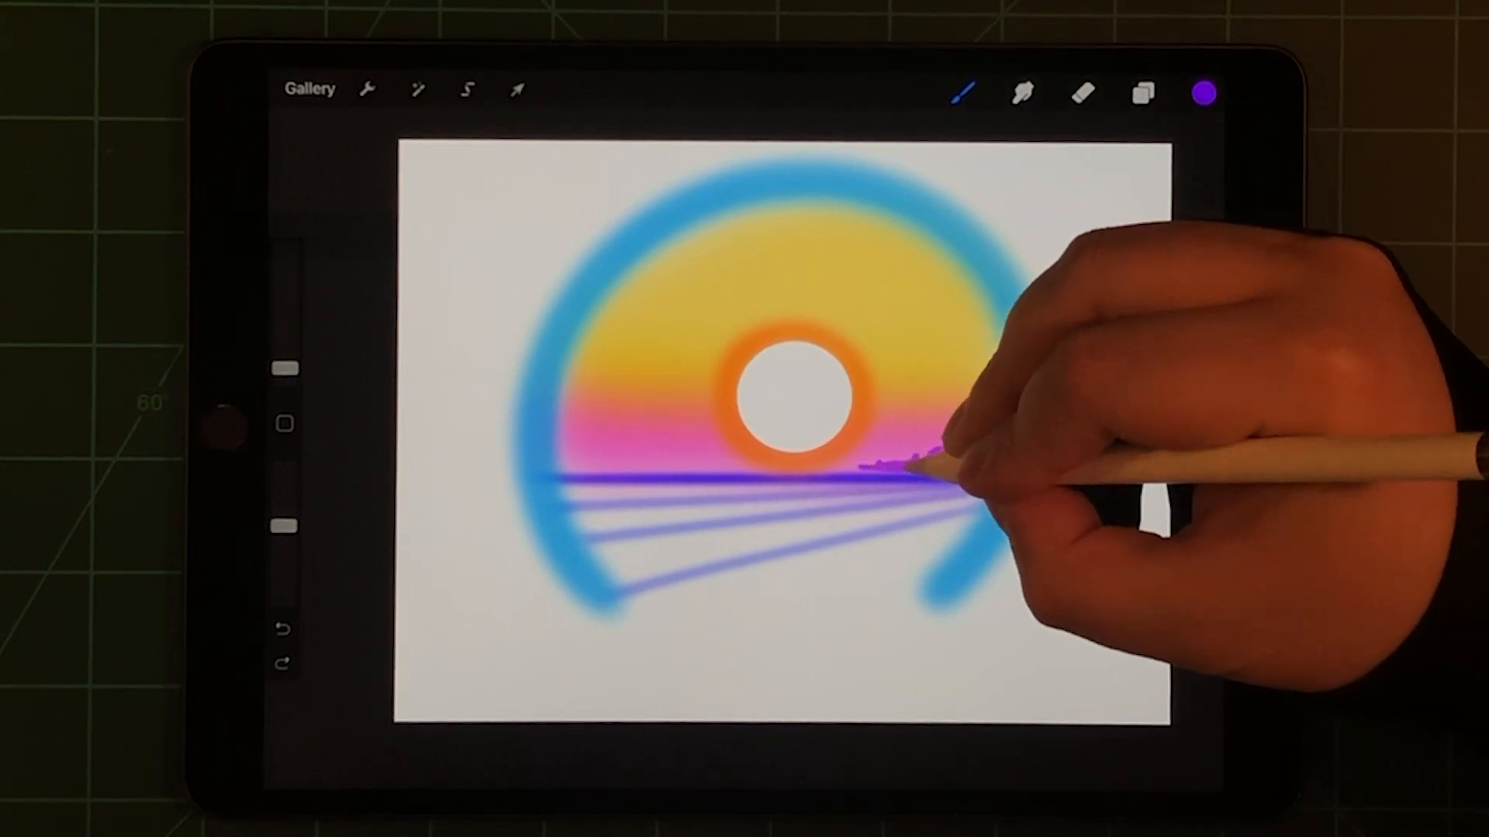
# Step: Paint purple cloud mounds on the horizon and diagonal cloud streaks right of the sun
pyautogui.moveTo(866, 471); pyautogui.dragTo(901, 466)
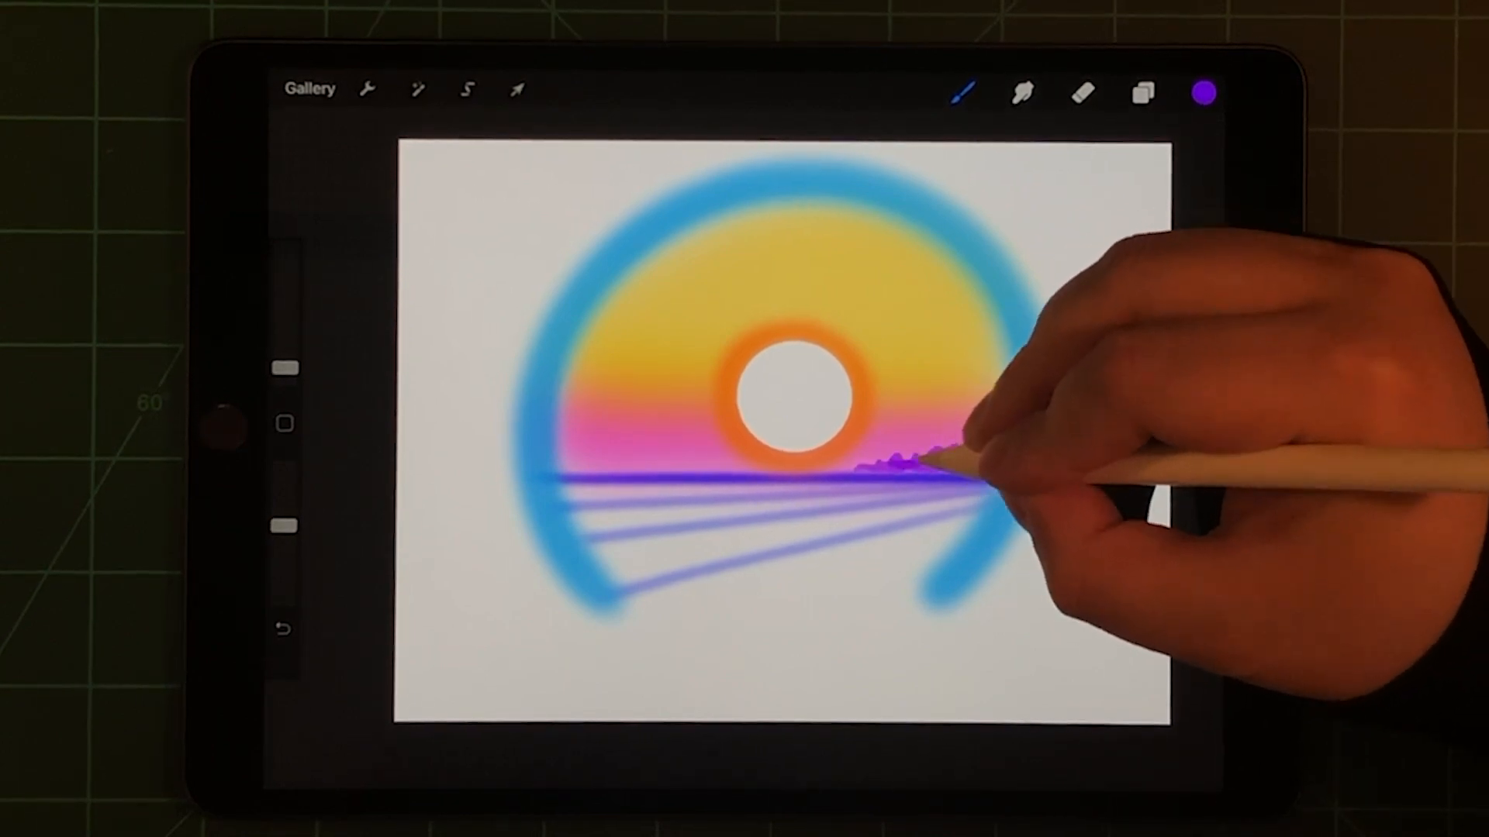
pyautogui.moveTo(919, 468); pyautogui.dragTo(960, 463)
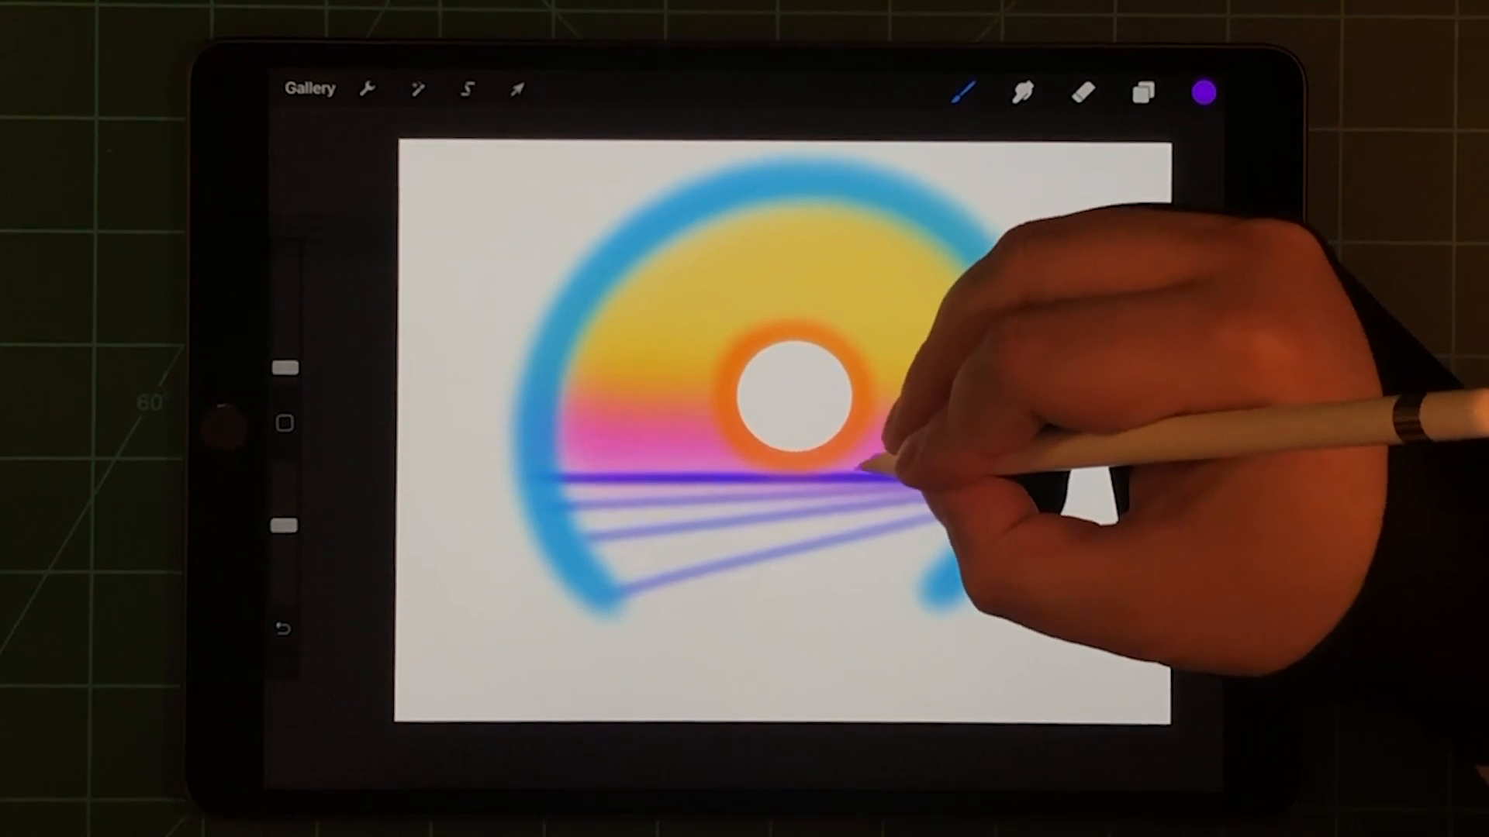
pyautogui.moveTo(866, 466); pyautogui.dragTo(919, 454)
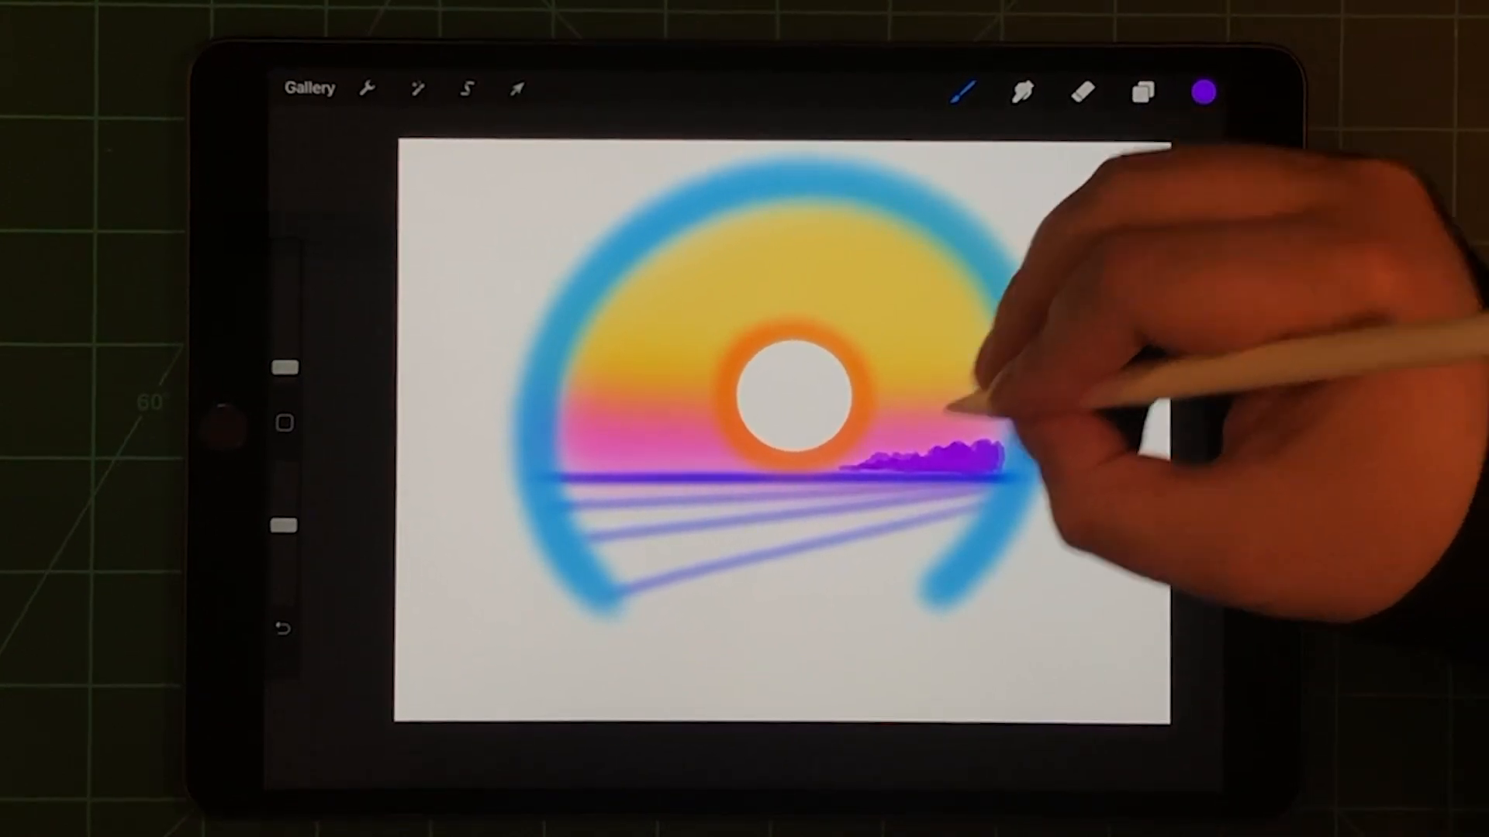
pyautogui.moveTo(860, 433); pyautogui.dragTo(983, 384)
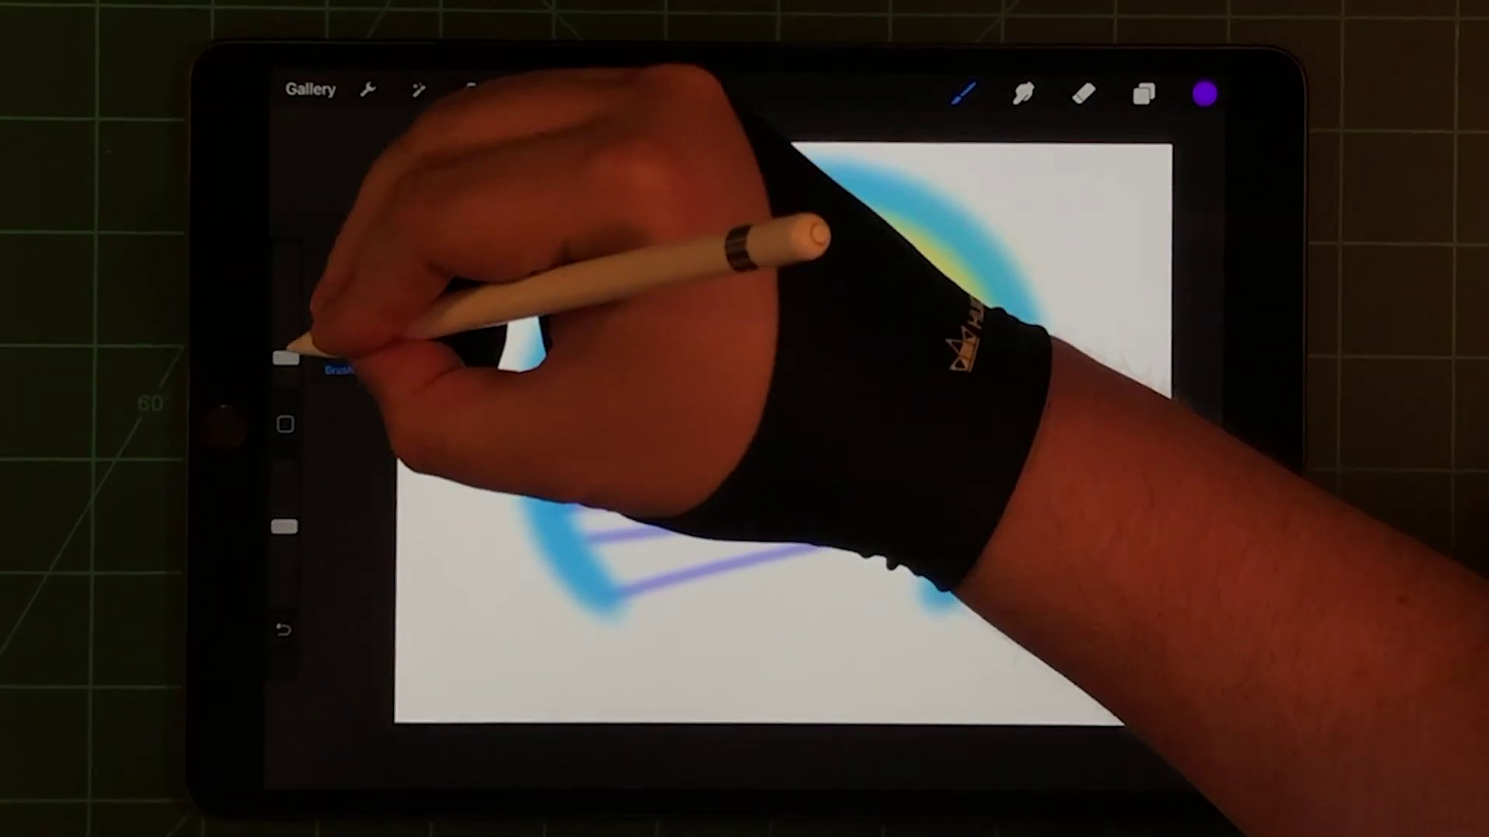
pyautogui.click(980, 375)
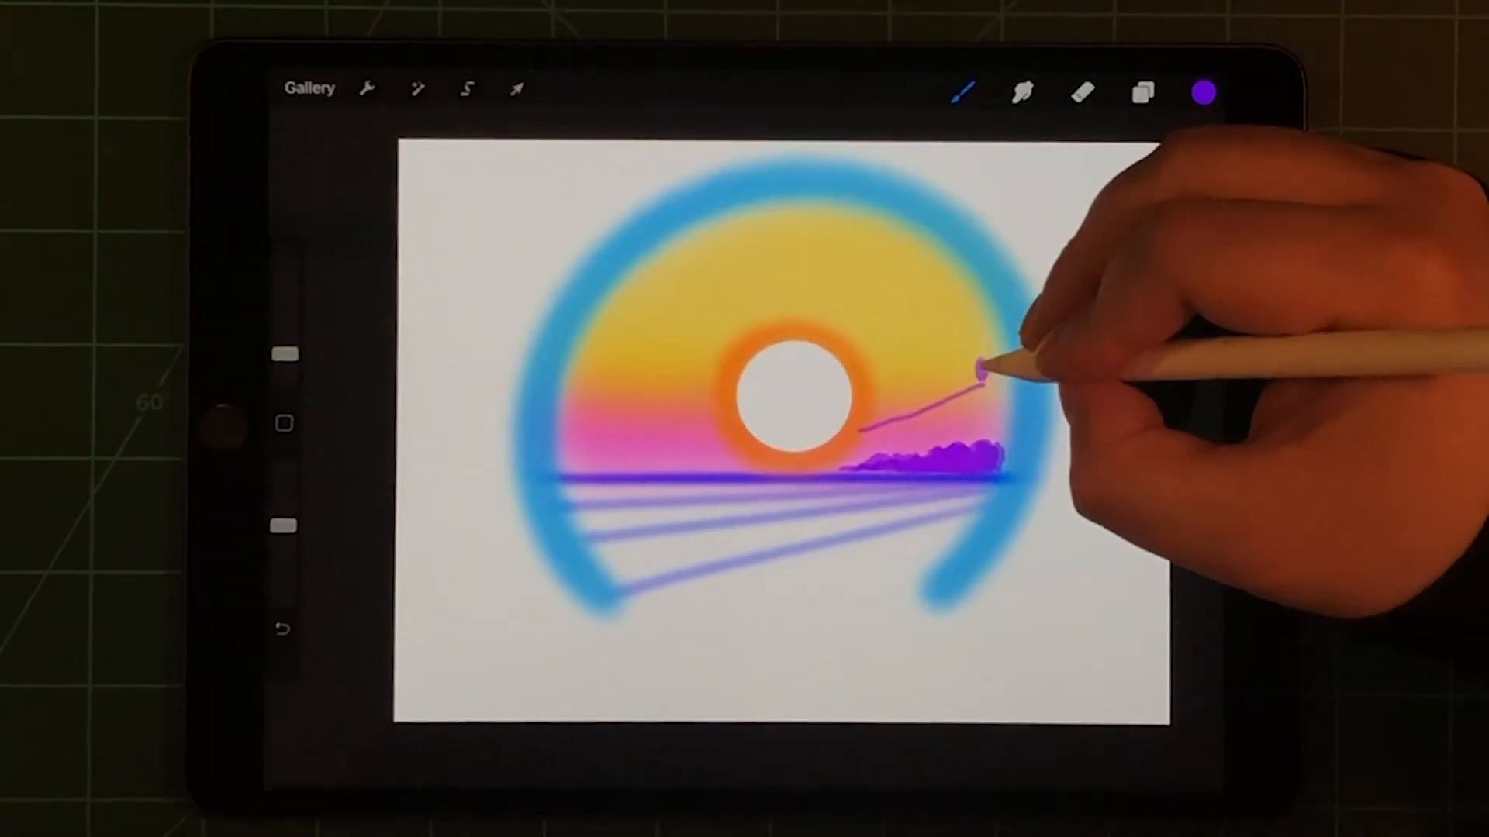
pyautogui.moveTo(981, 370); pyautogui.dragTo(902, 413)
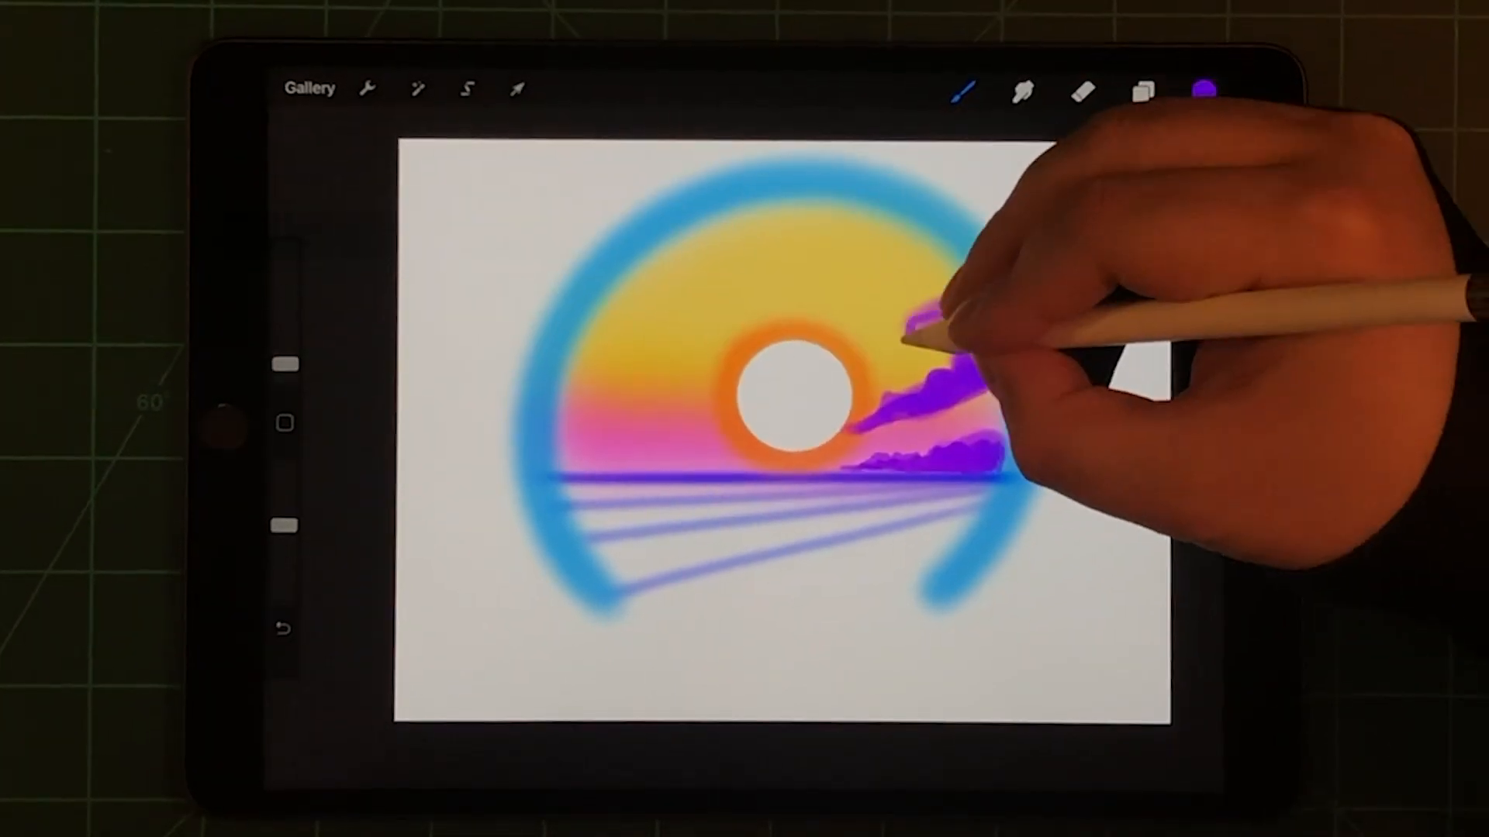
pyautogui.moveTo(838, 376); pyautogui.dragTo(977, 317)
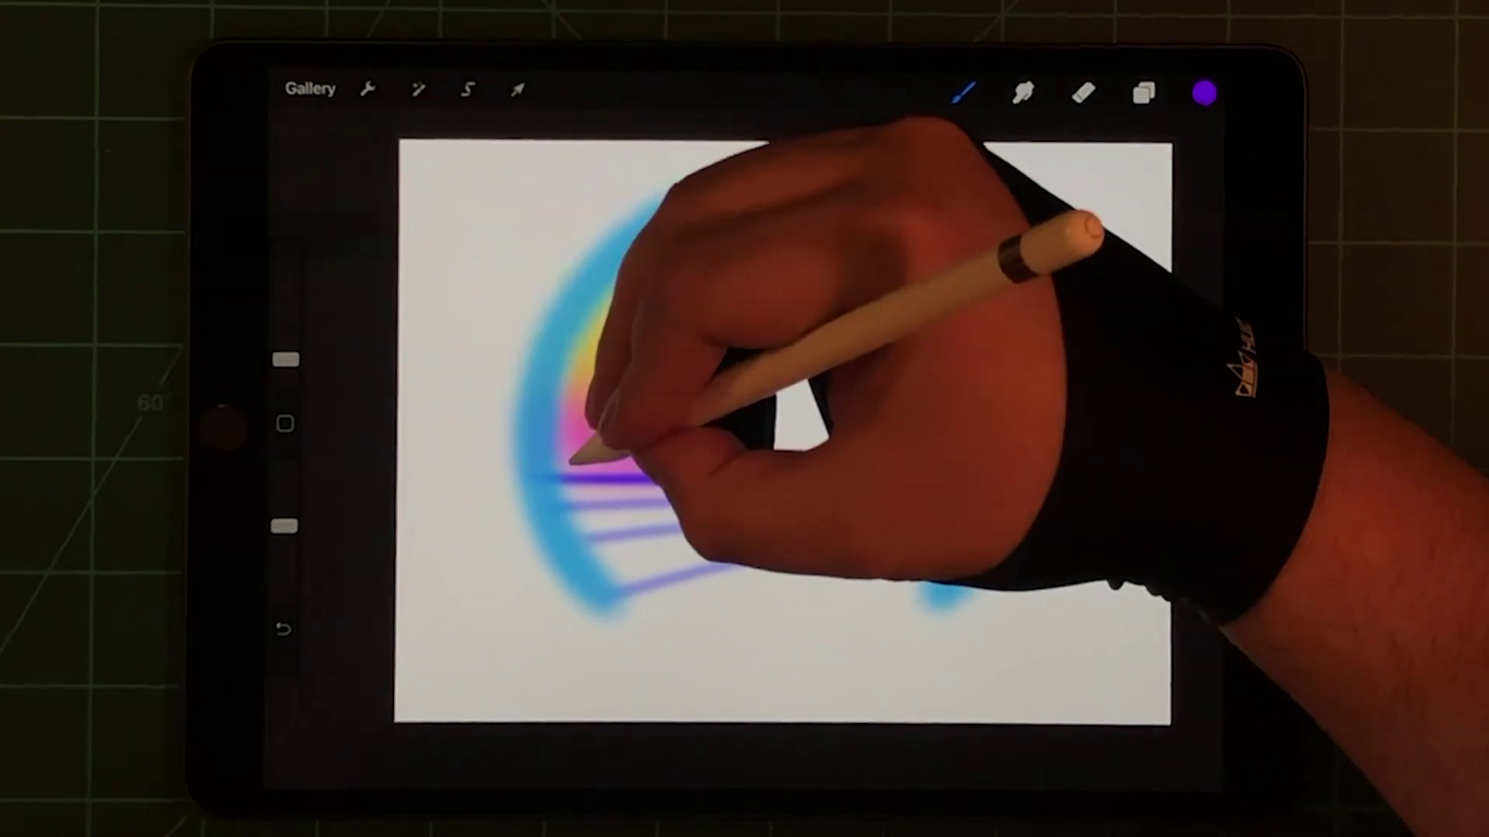
# Step: Paint purple horizon clouds and thin cloud rays on the left side of the sun
pyautogui.moveTo(572, 466)
pyautogui.mouseDown()
pyautogui.moveTo(618, 439)
pyautogui.moveTo(606, 448)
pyautogui.moveTo(628, 454)
pyautogui.mouseUp()
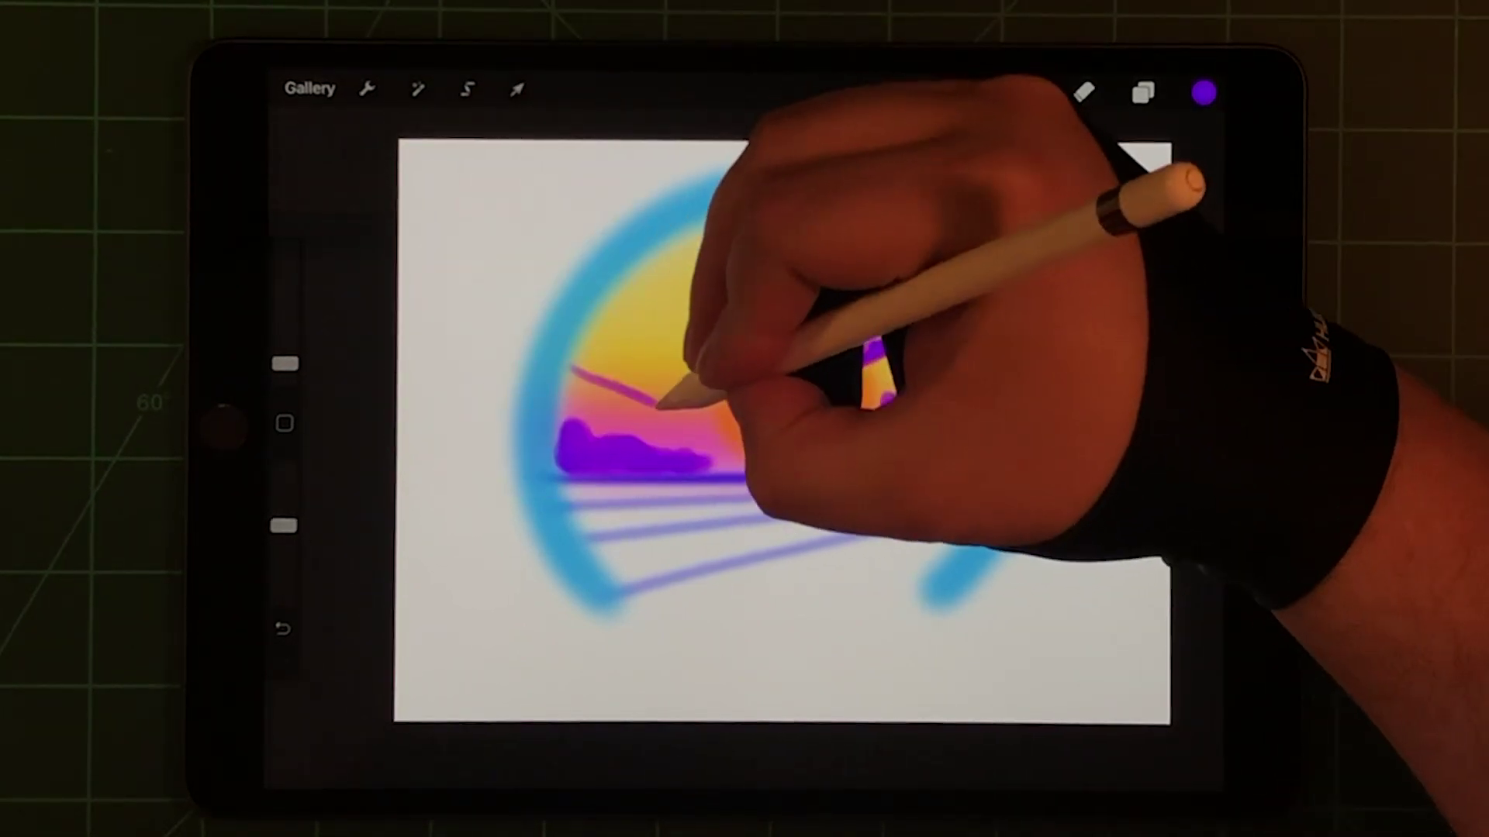
pyautogui.moveTo(583, 372)
pyautogui.mouseDown()
pyautogui.moveTo(668, 408)
pyautogui.moveTo(599, 355)
pyautogui.mouseUp()
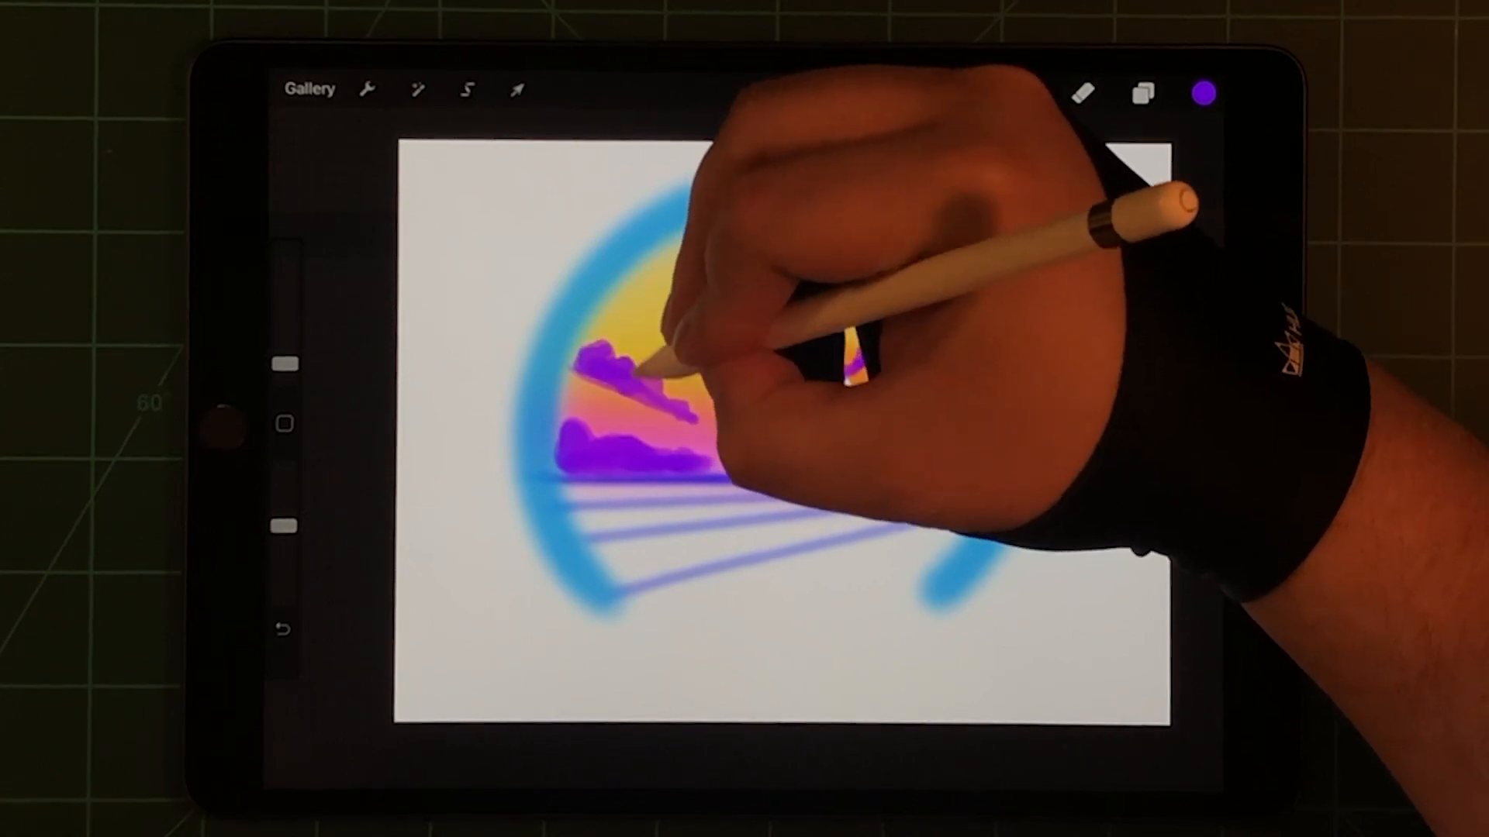
pyautogui.moveTo(622, 303)
pyautogui.mouseDown()
pyautogui.moveTo(727, 366)
pyautogui.moveTo(634, 285)
pyautogui.mouseUp()
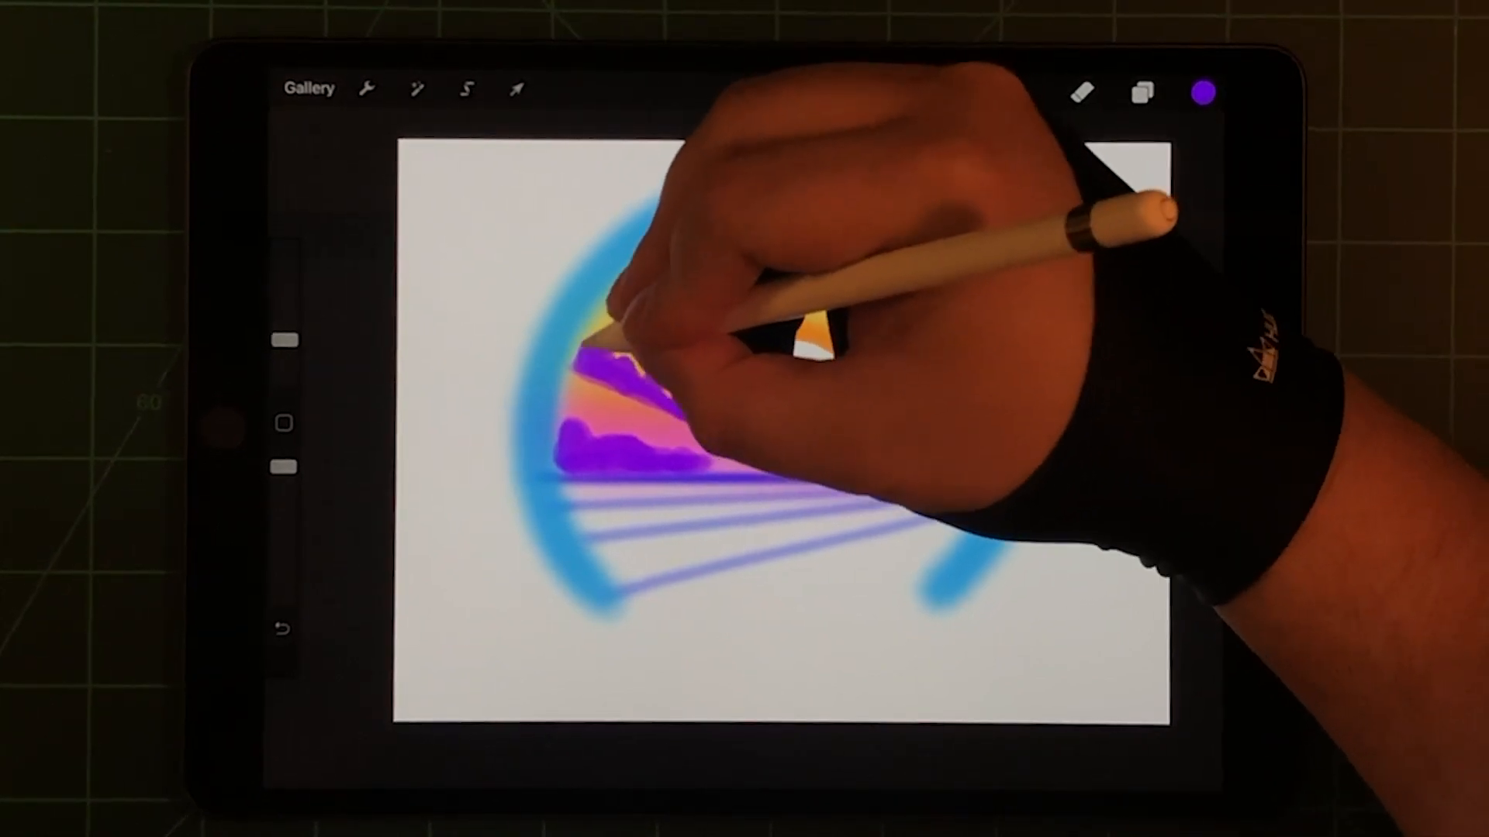
# Step: Fill in and extend the upper-left and lower-left purple clouds along the ray bands
pyautogui.moveTo(628, 337); pyautogui.dragTo(641, 291)
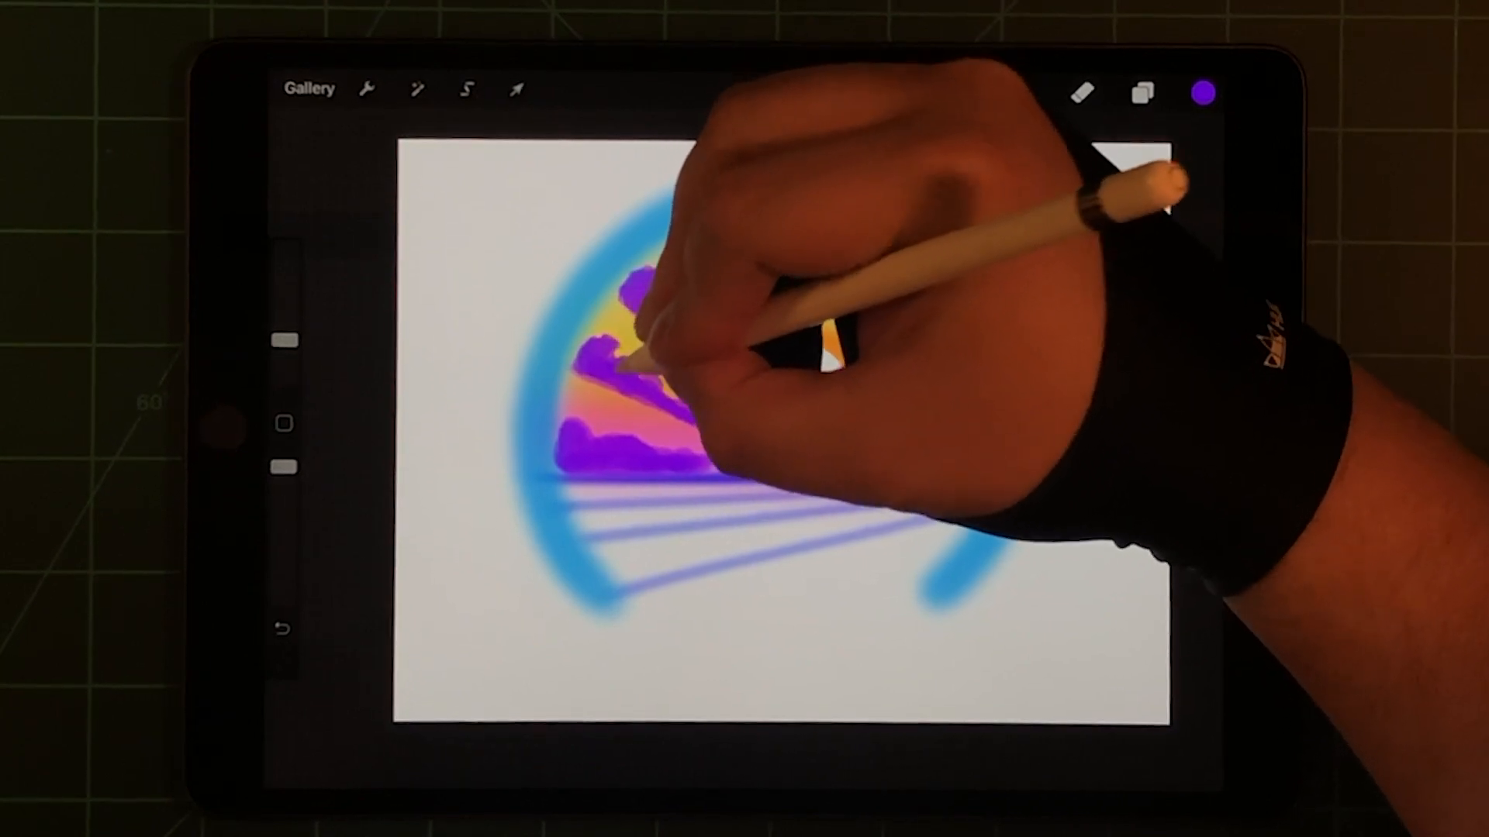
pyautogui.moveTo(634, 349); pyautogui.dragTo(668, 360)
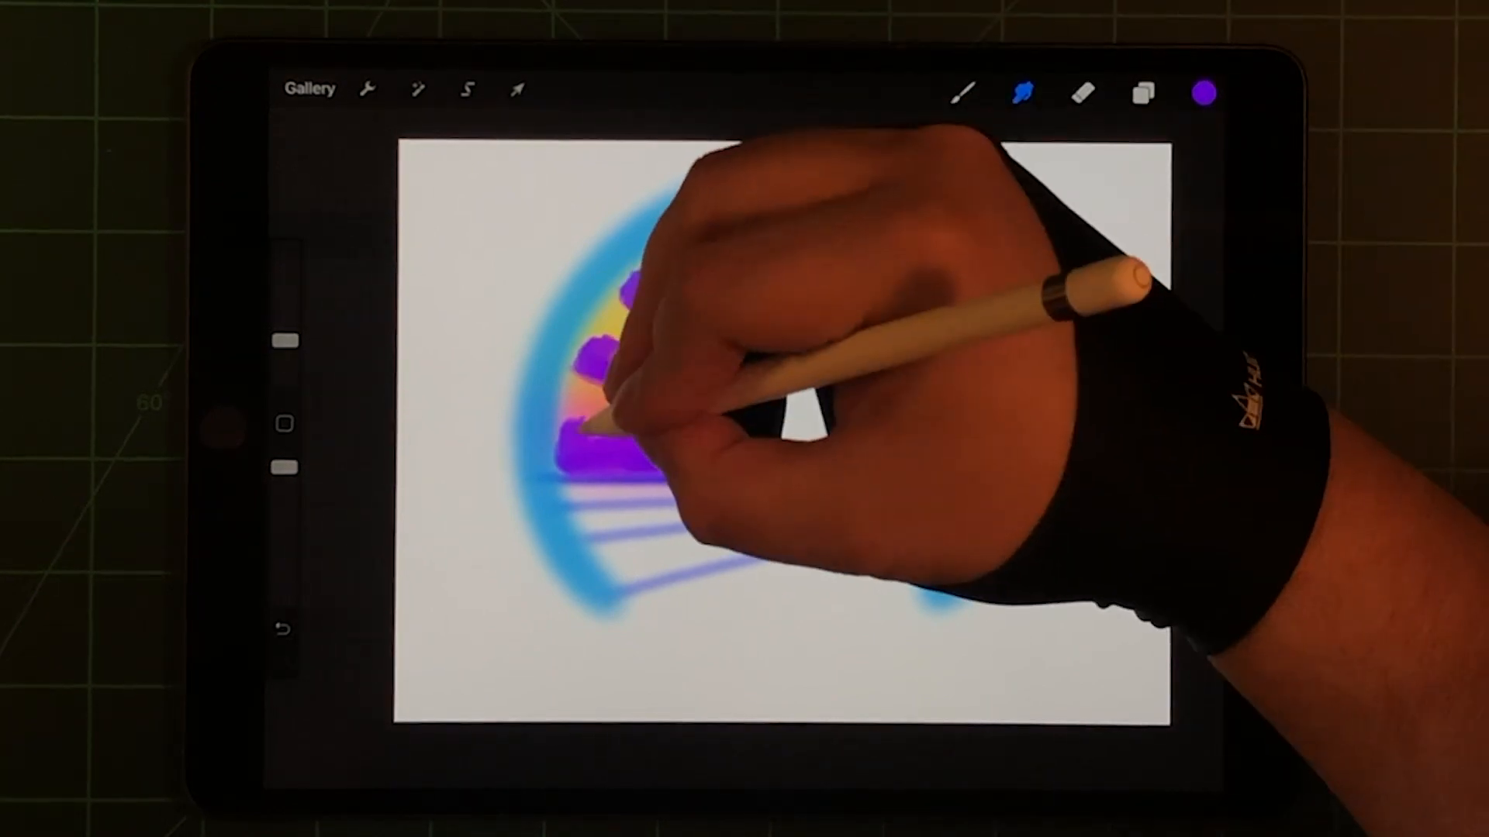
pyautogui.moveTo(605, 408); pyautogui.dragTo(588, 384)
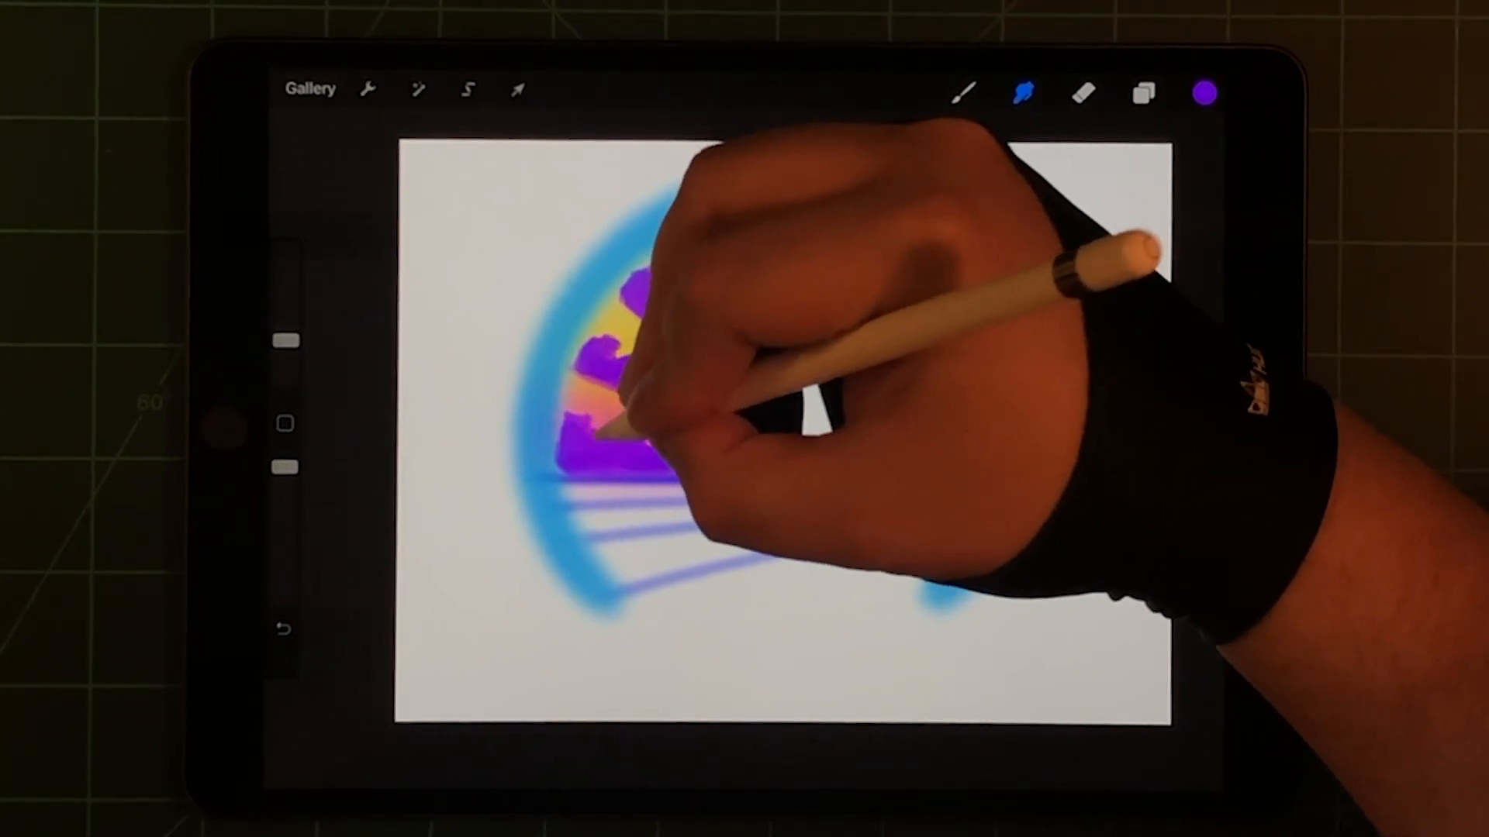
pyautogui.moveTo(634, 437); pyautogui.dragTo(727, 459)
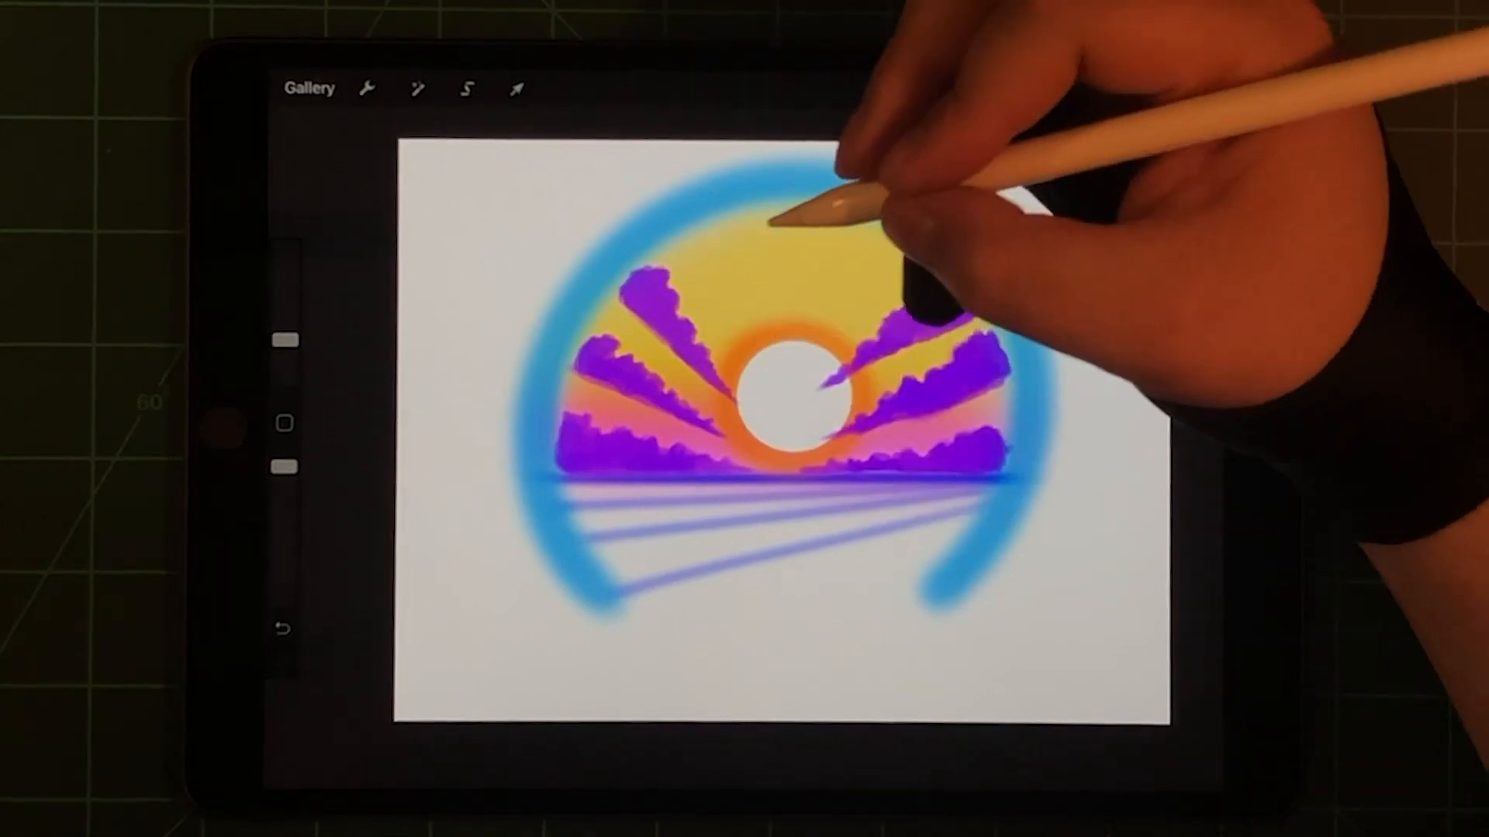
# Step: Pick a darker purple and the Soft Airbrush, testing with a trial stroke
pyautogui.click(1205, 92)
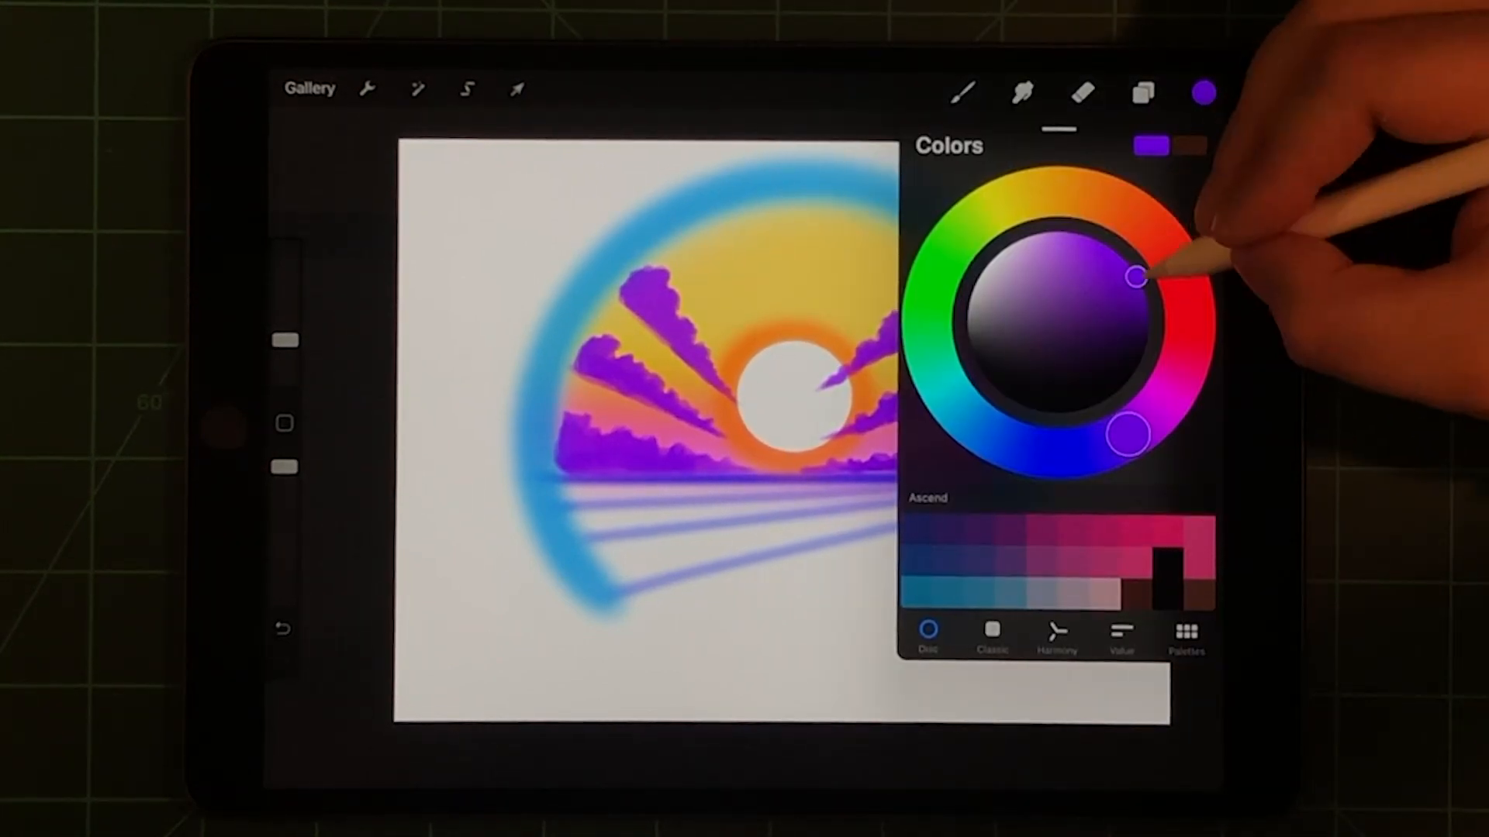
pyautogui.click(1175, 262)
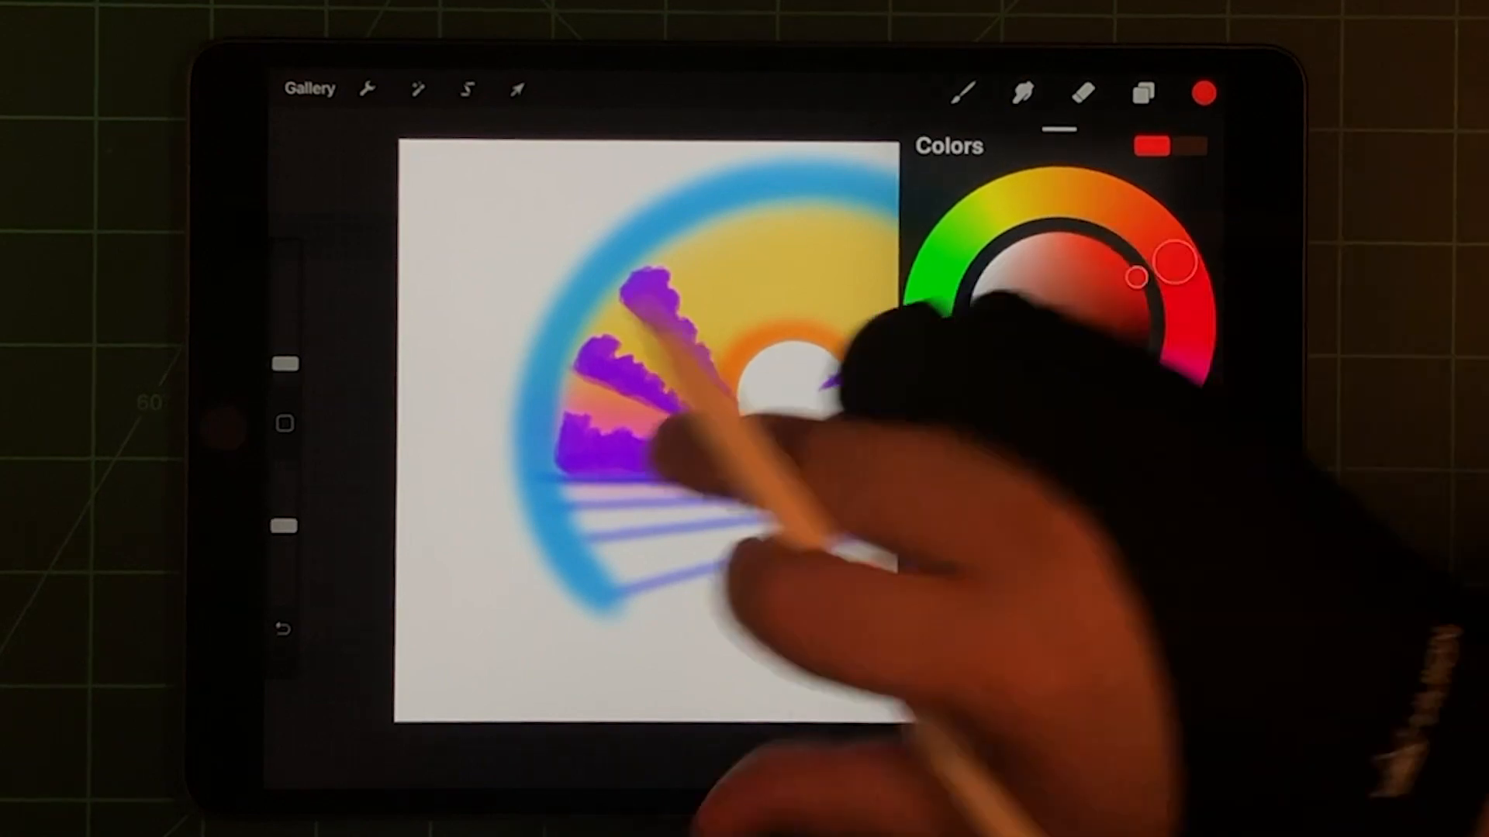
pyautogui.click(1135, 430)
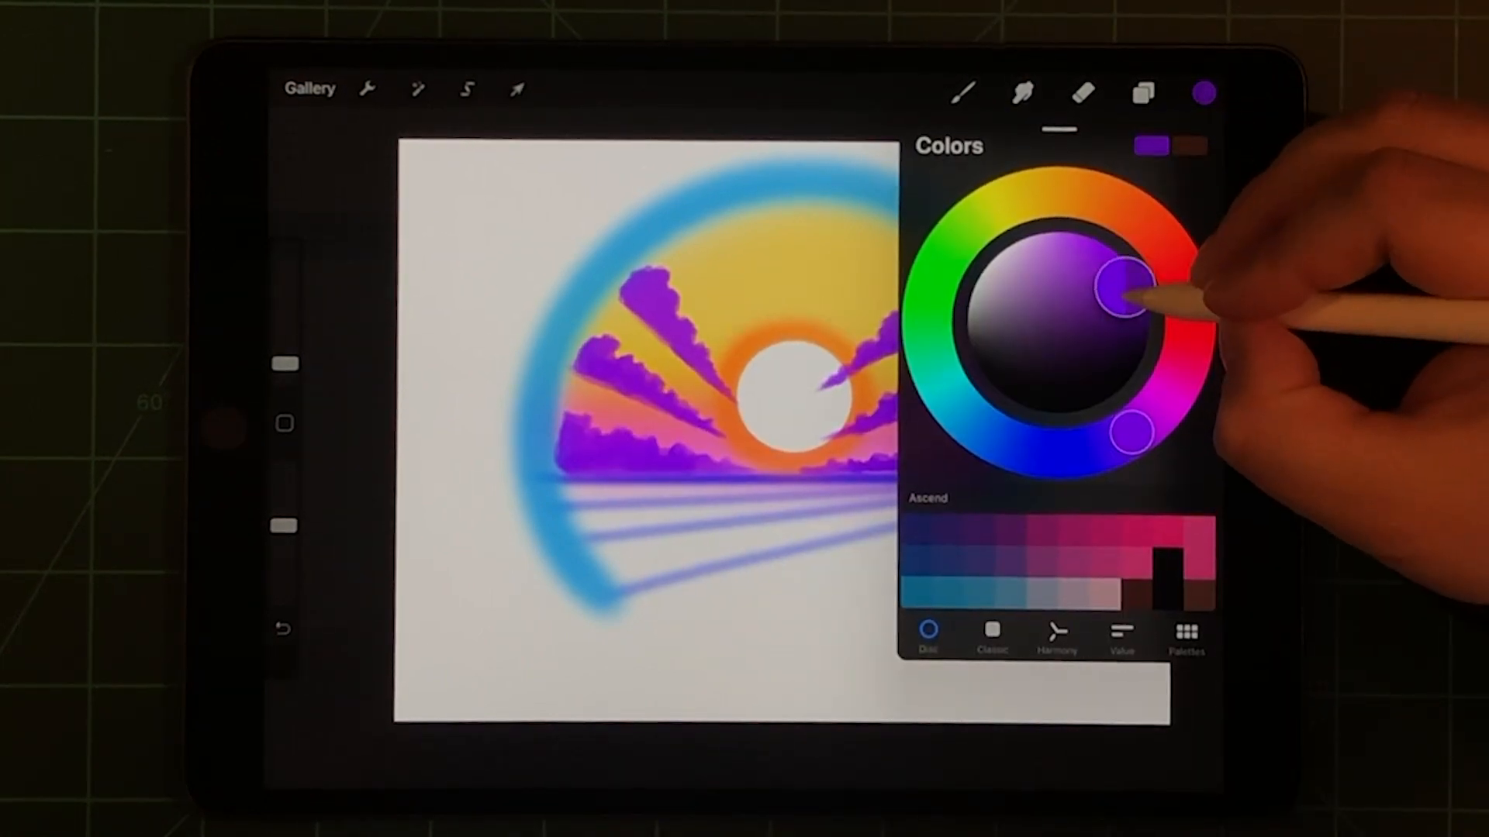
pyautogui.click(1205, 91)
pyautogui.click(963, 92)
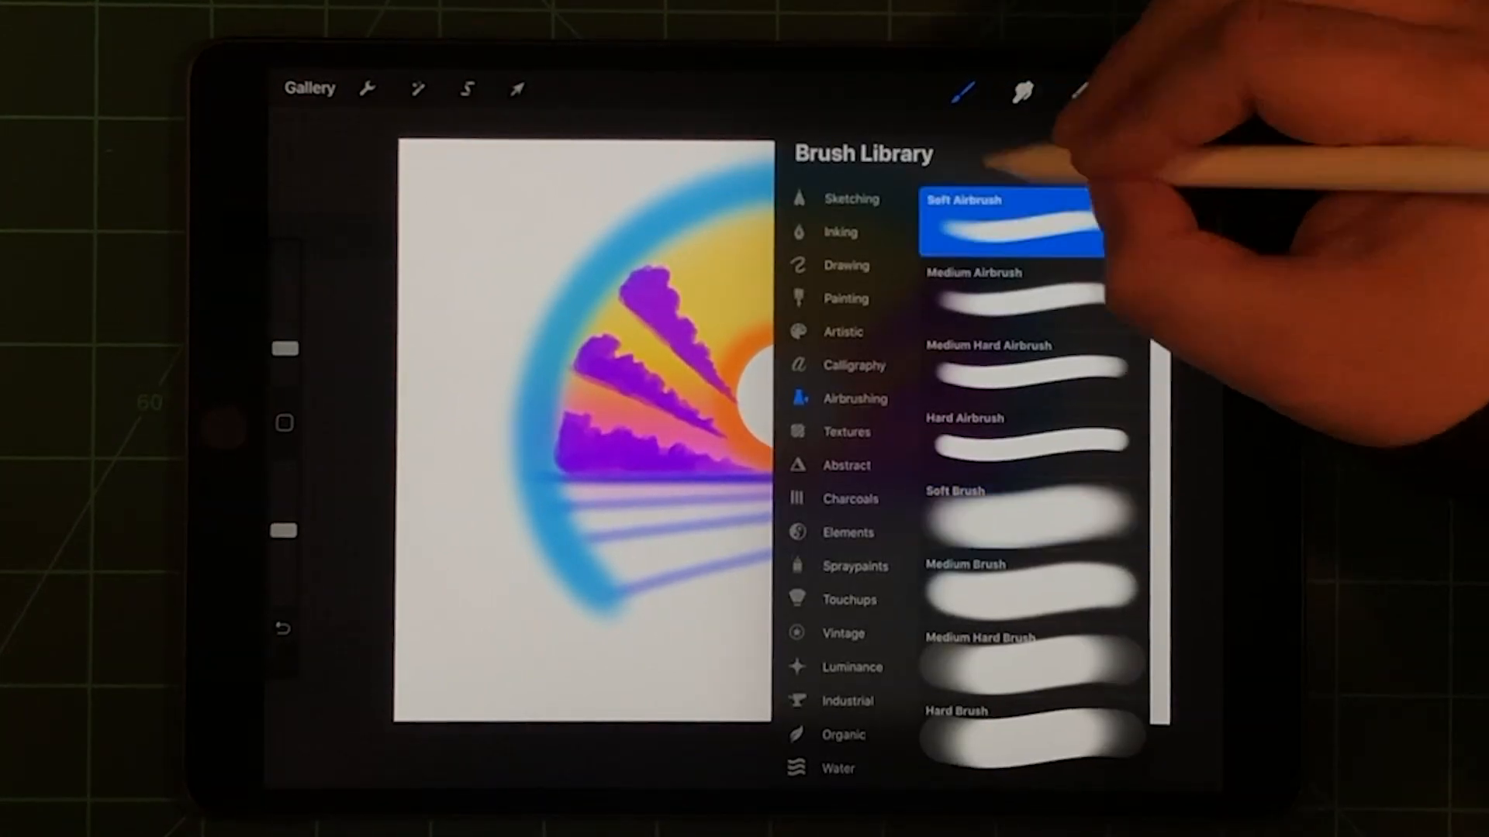
pyautogui.click(581, 408)
pyautogui.moveTo(500, 466); pyautogui.dragTo(477, 582)
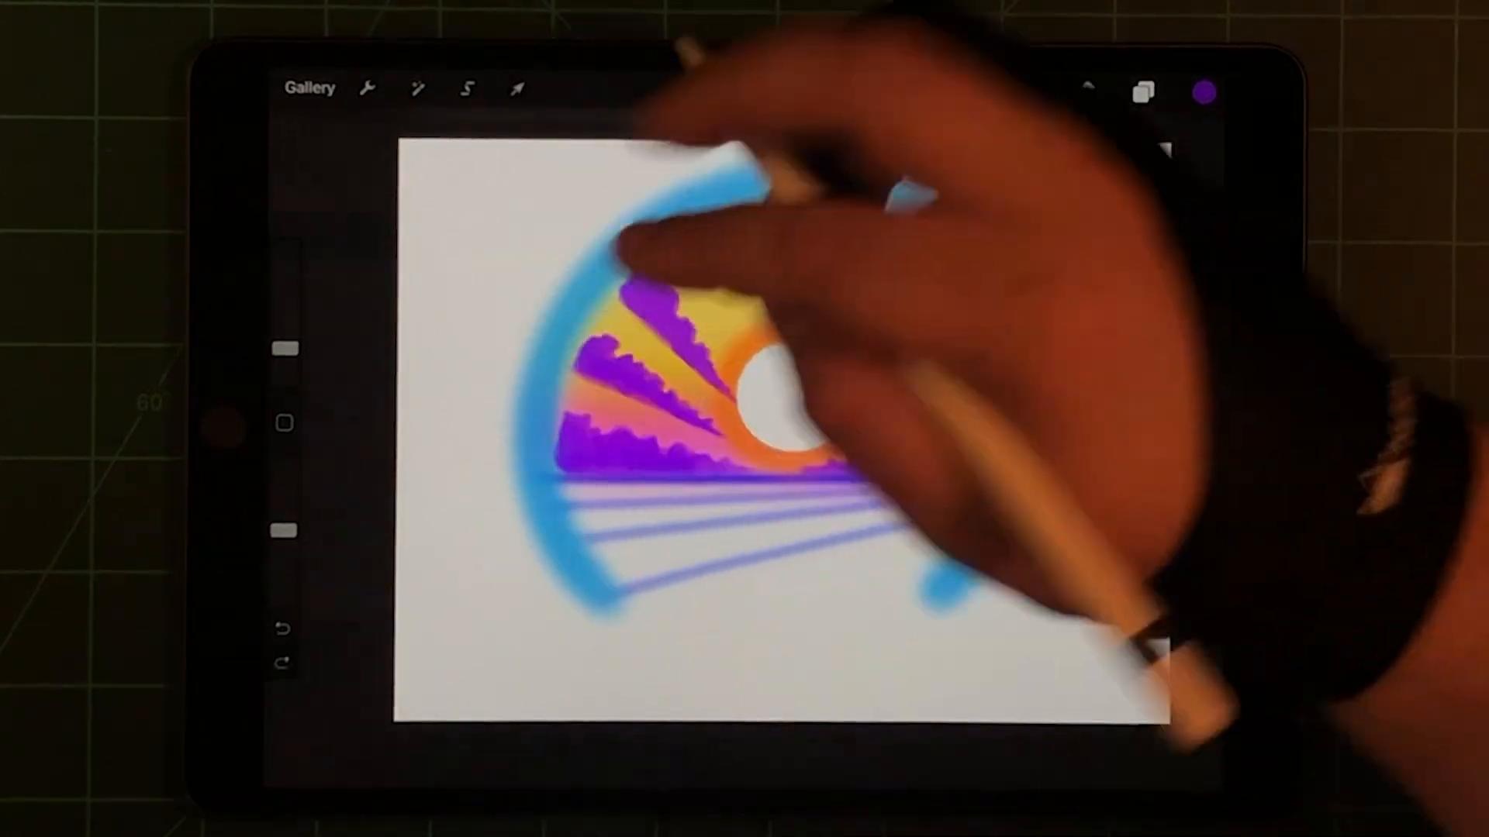
# Step: Paint darker purple shading along the upper-left cloud
pyautogui.click(1206, 92)
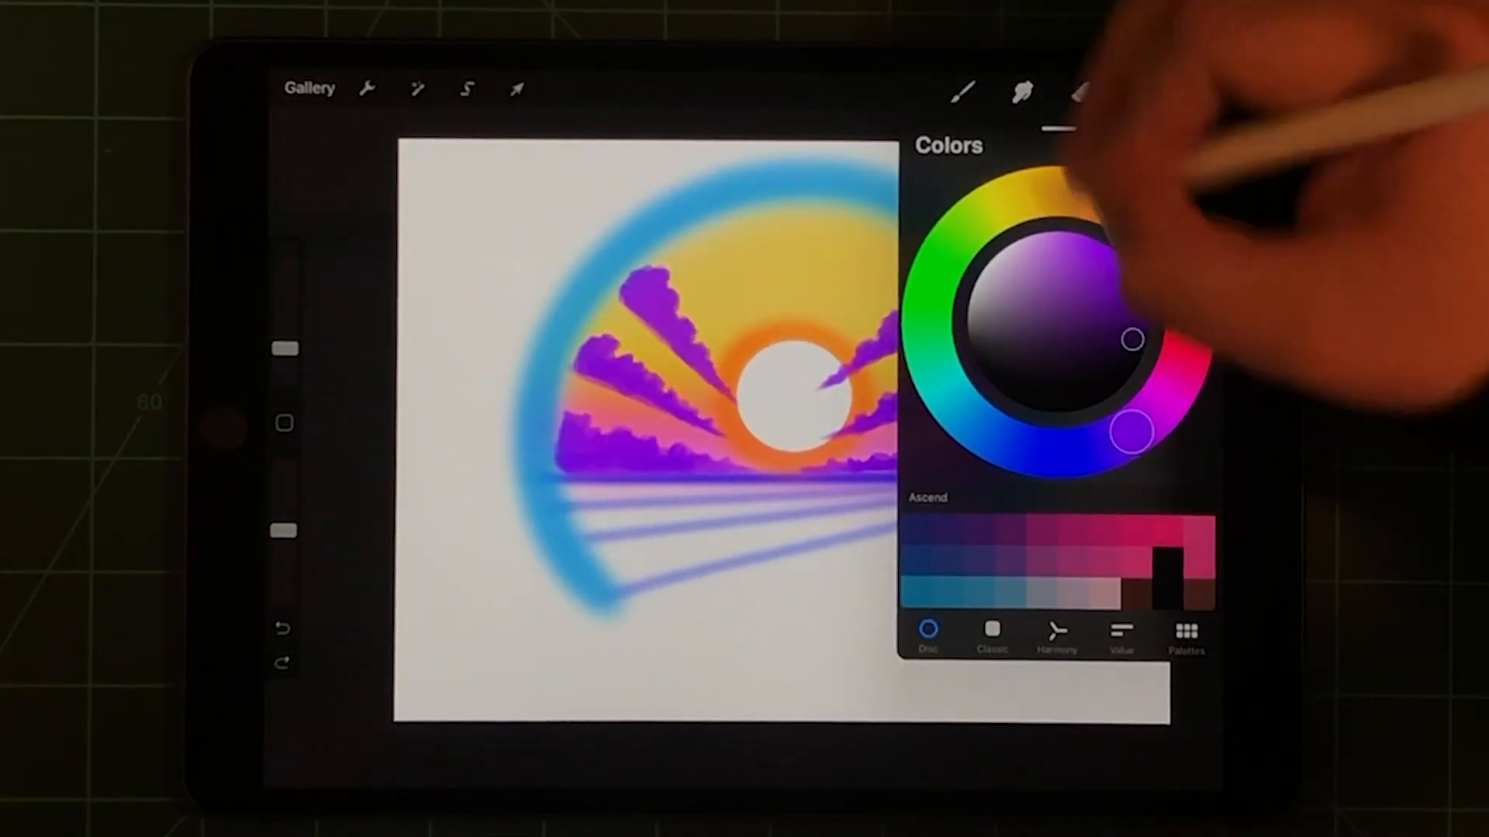
pyautogui.click(1082, 256)
pyautogui.click(698, 349)
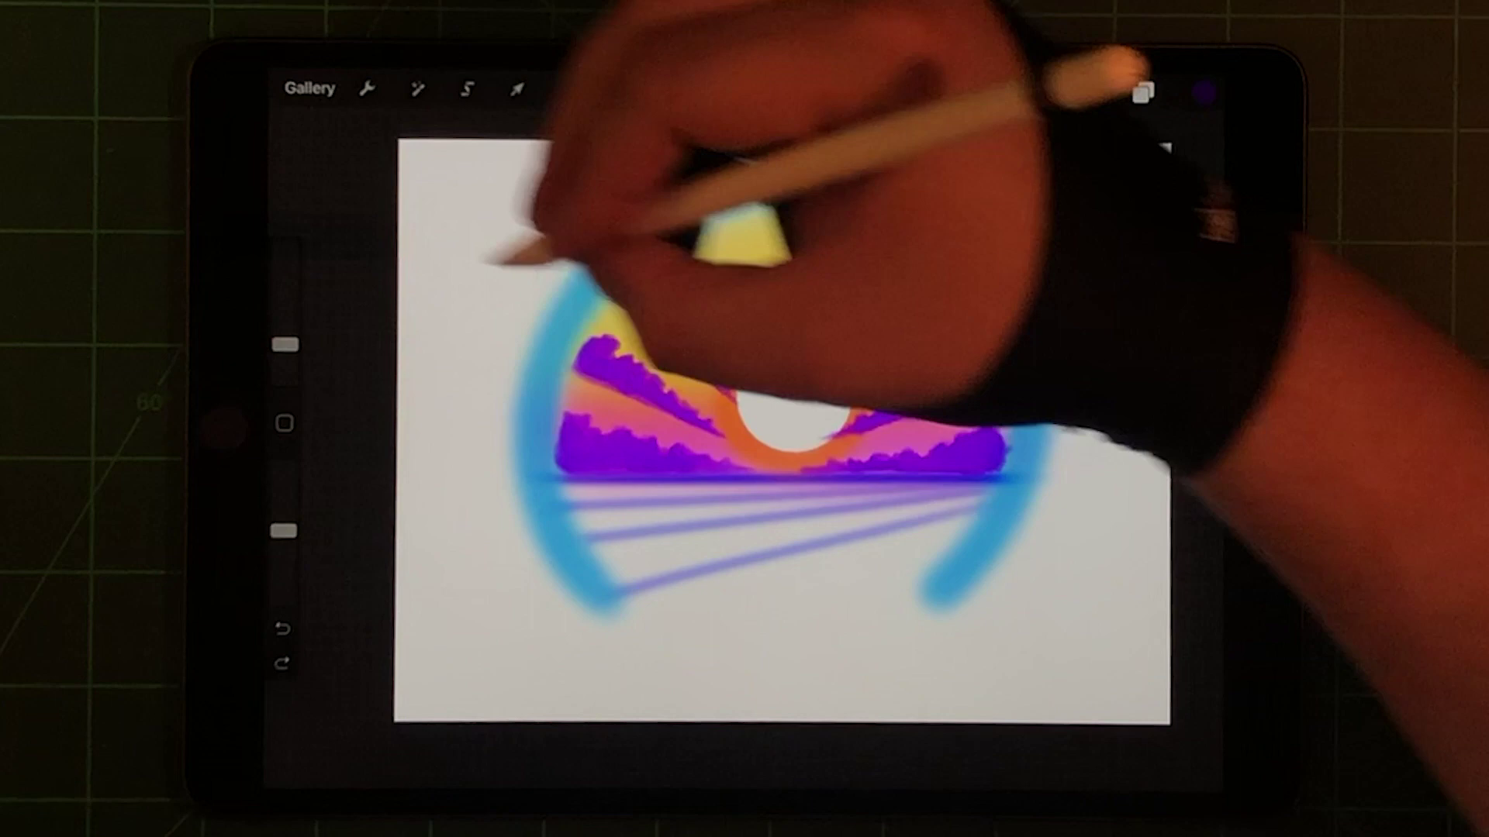
pyautogui.moveTo(634, 280)
pyautogui.mouseDown()
pyautogui.moveTo(675, 297)
pyautogui.moveTo(617, 349)
pyautogui.mouseUp()
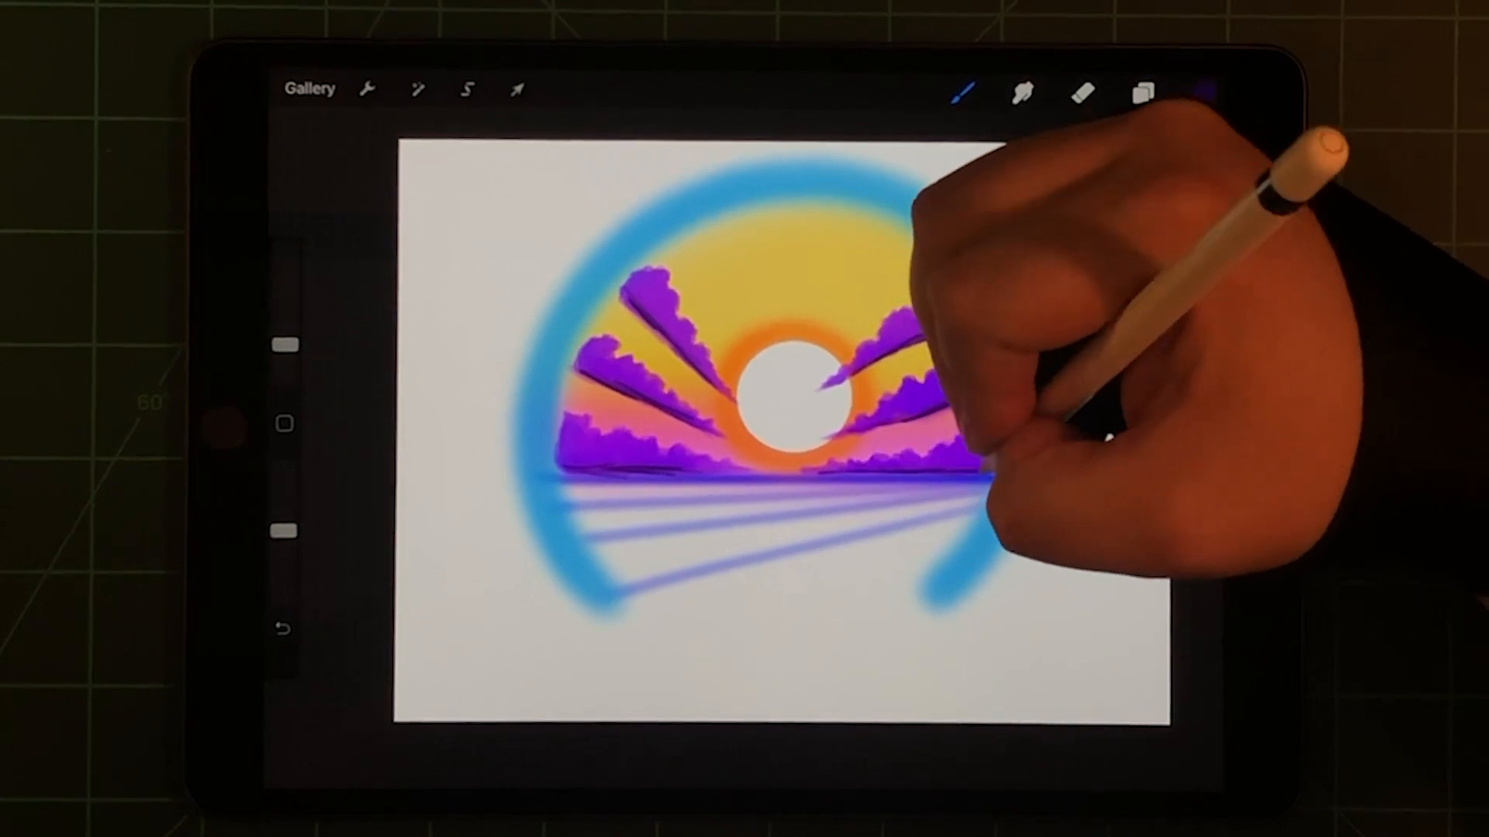
# Step: Check the Brush Library and keep the airbrush for shading the cloud undersides
pyautogui.click(961, 92)
pyautogui.click(961, 91)
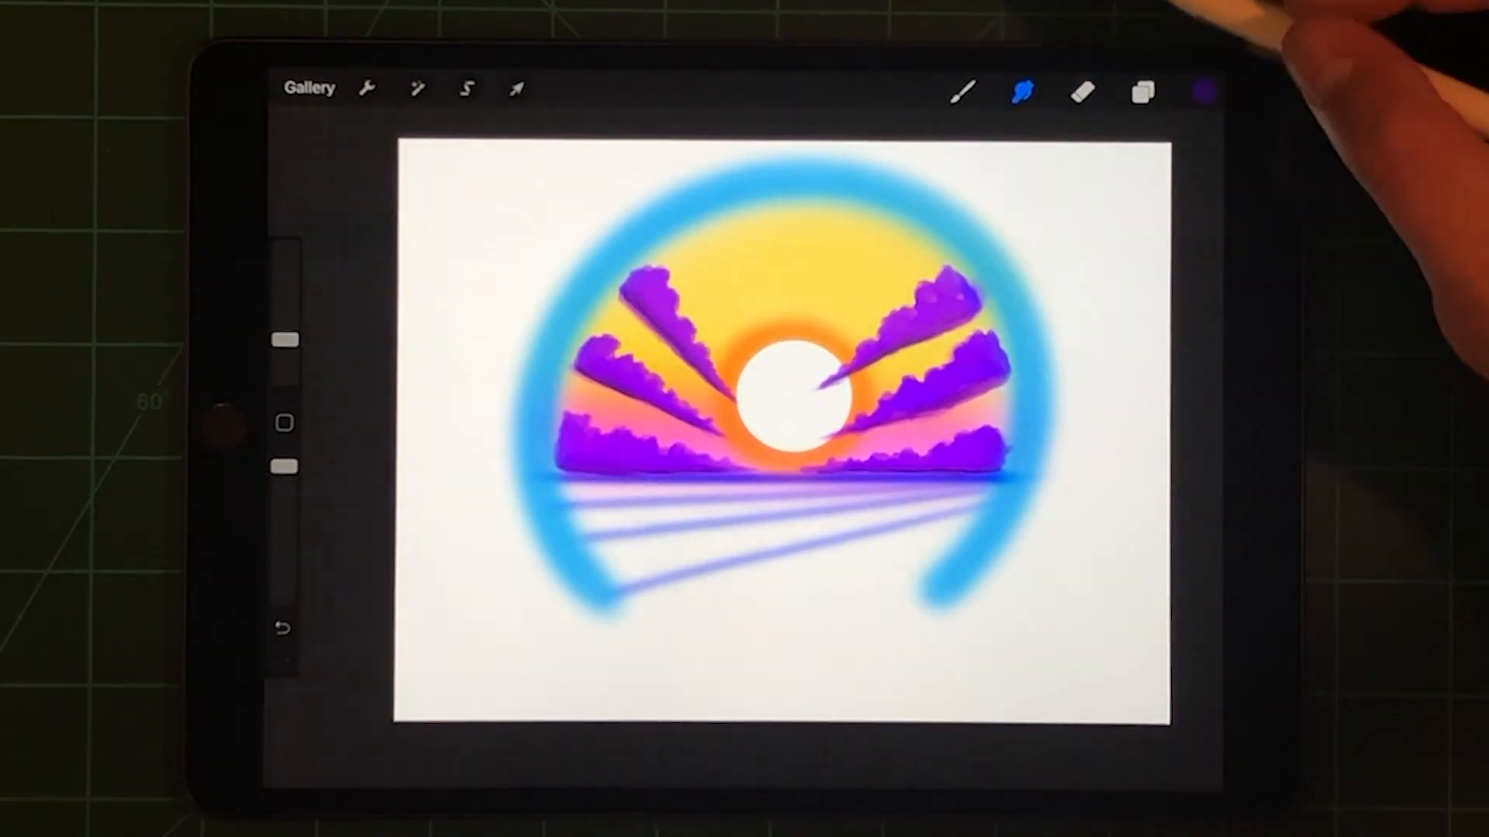
# Step: Start a Warp transform on the purple clouds to bend them inside the blue ring
pyautogui.click(466, 91)
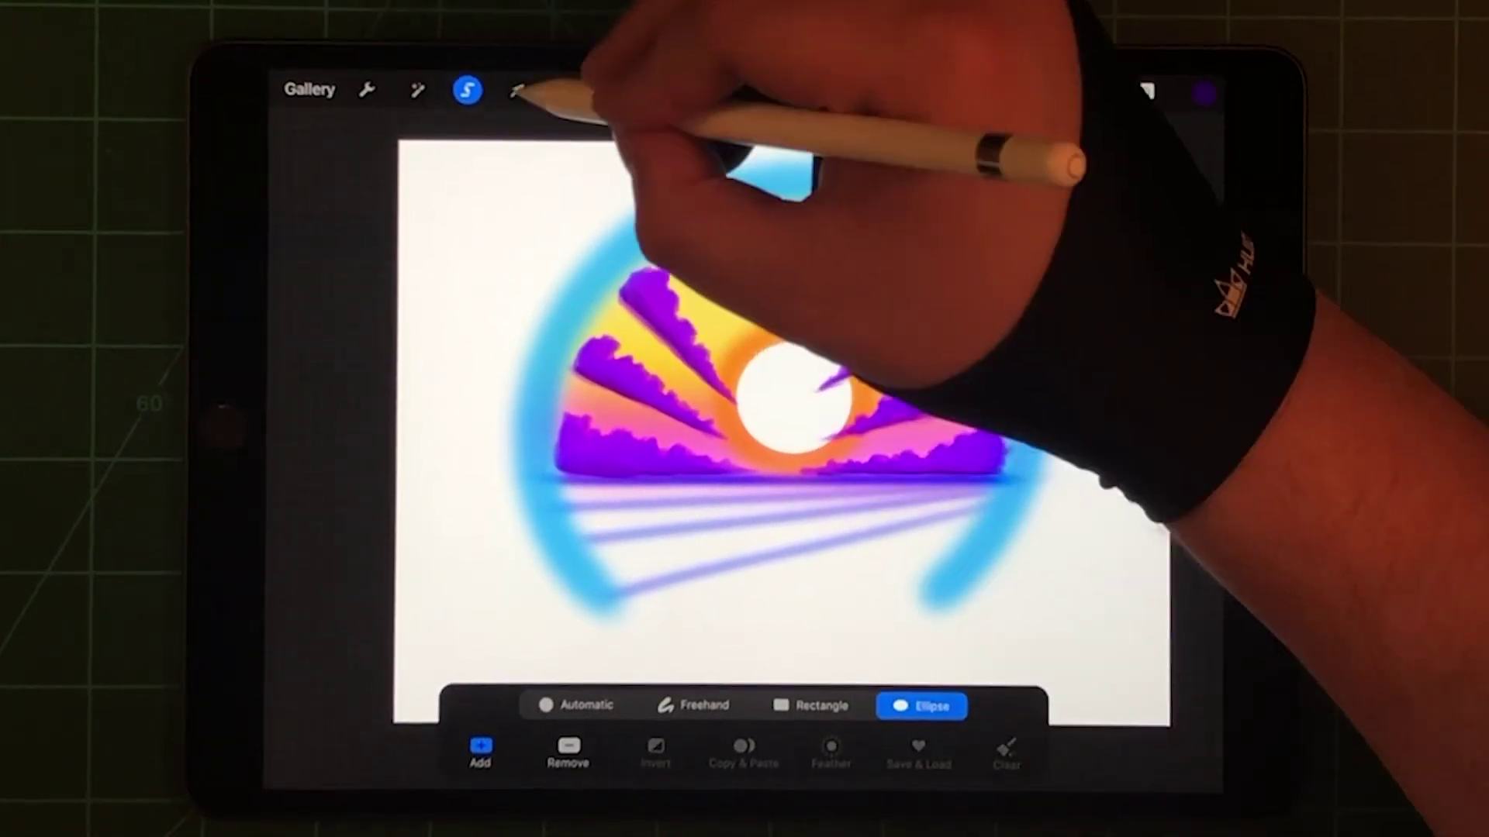
pyautogui.click(518, 91)
pyautogui.click(913, 706)
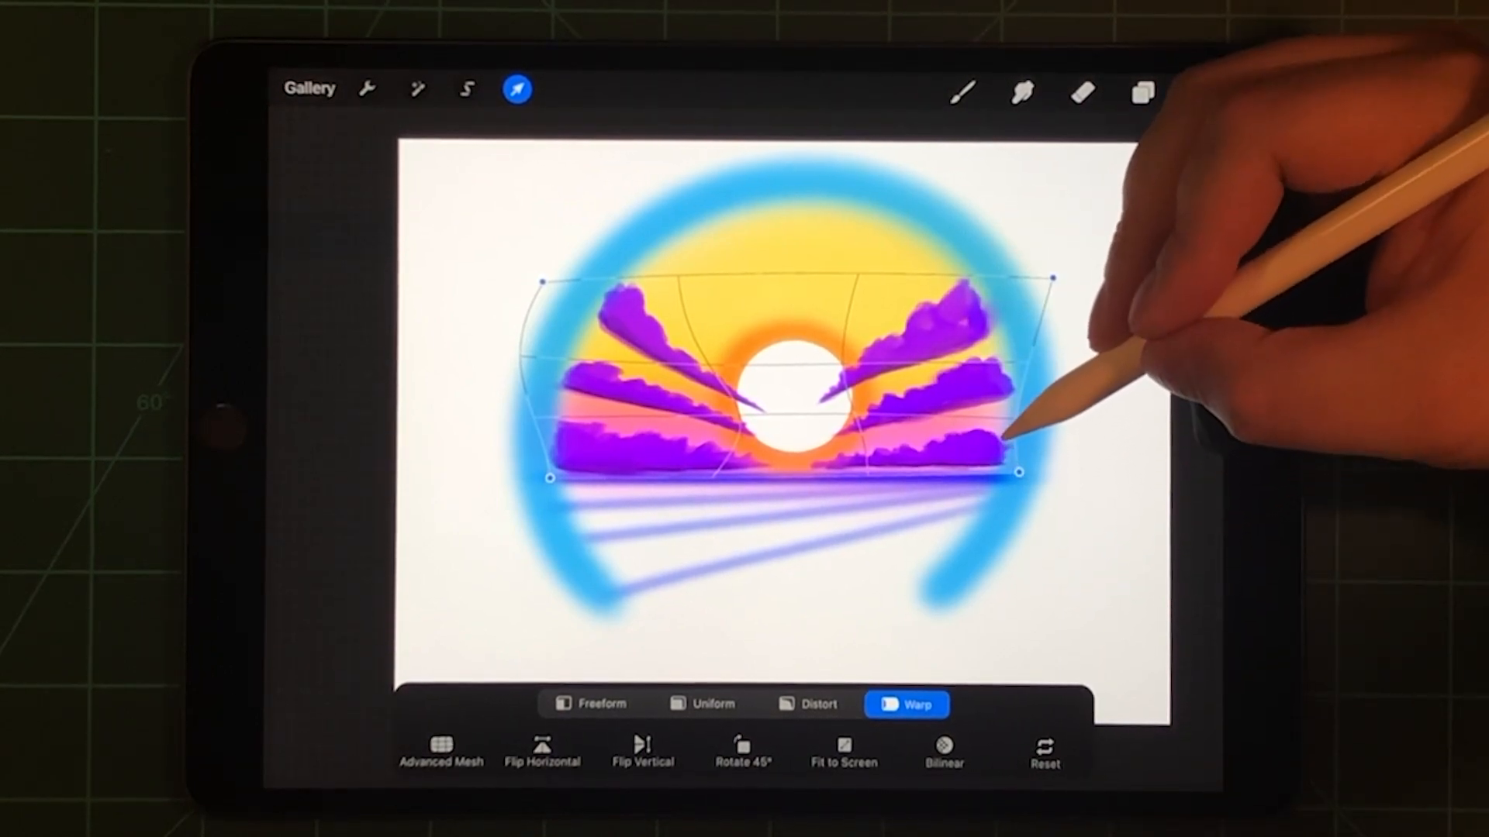
# Step: Commit the warp, then apply a small Gaussian Blur across the cloud layer
pyautogui.click(962, 92)
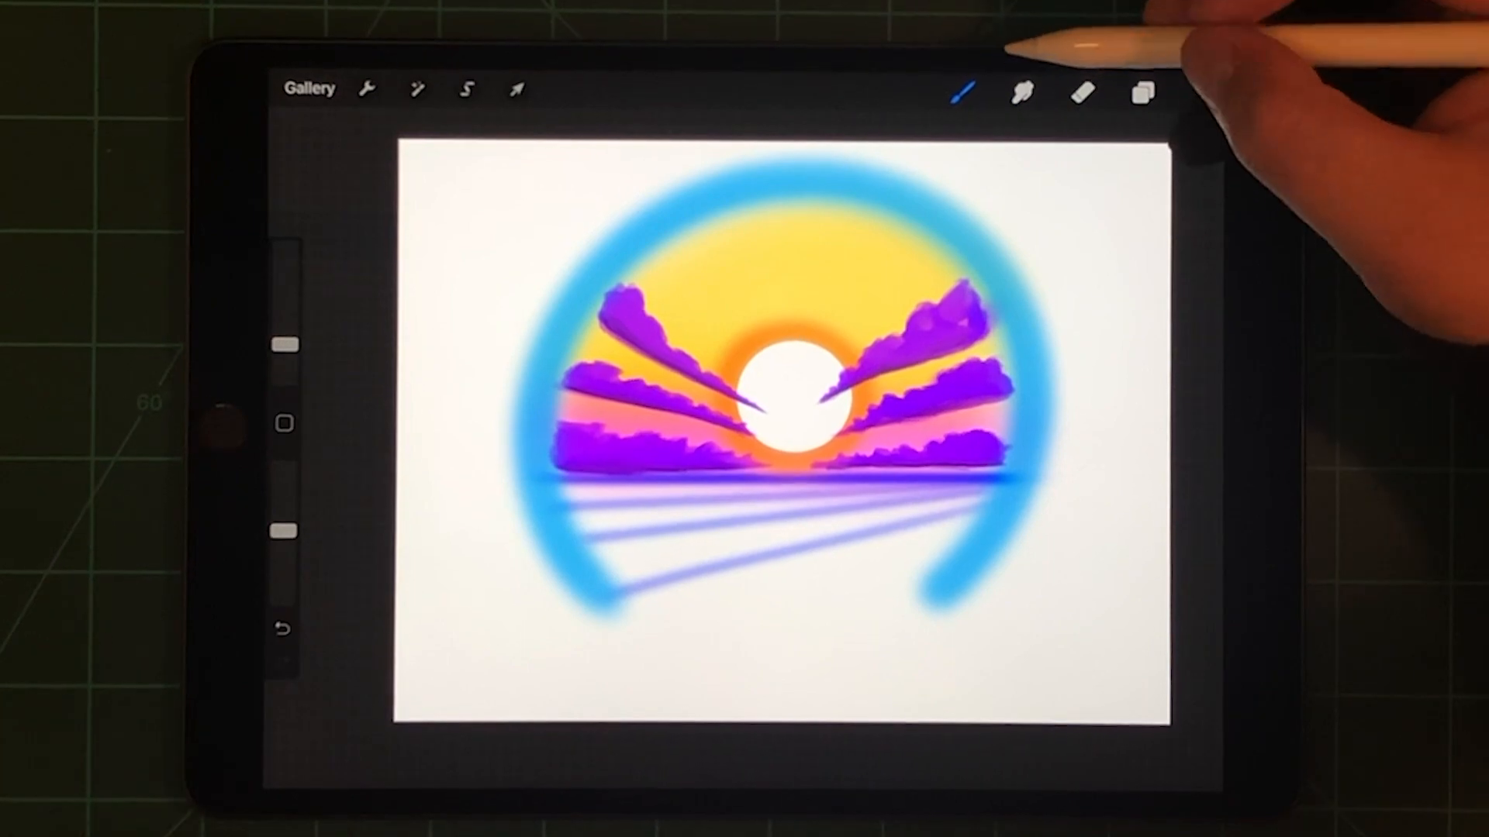
pyautogui.click(418, 90)
pyautogui.click(385, 239)
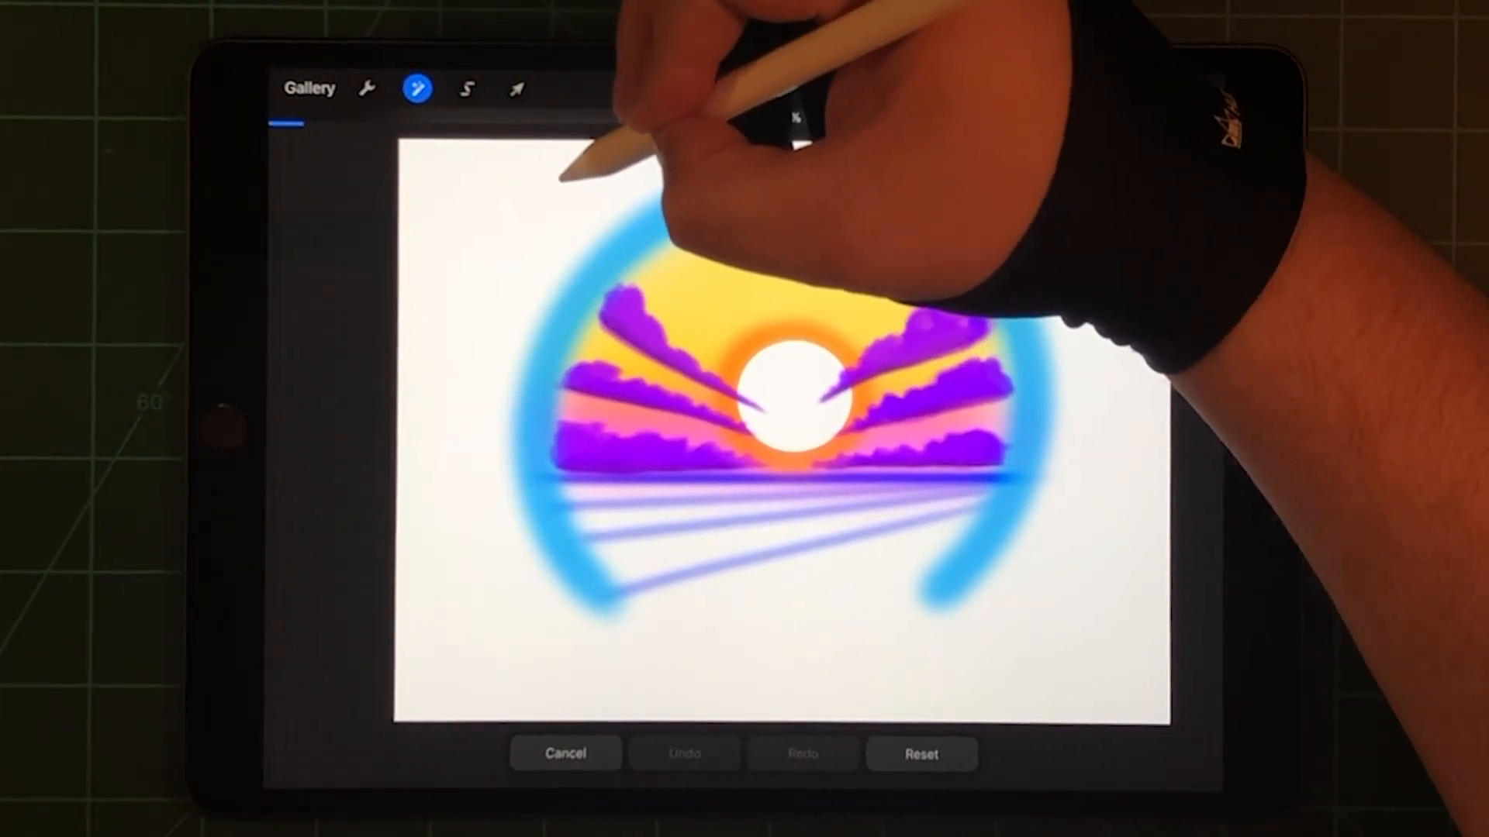
pyautogui.moveTo(570, 174); pyautogui.dragTo(651, 174)
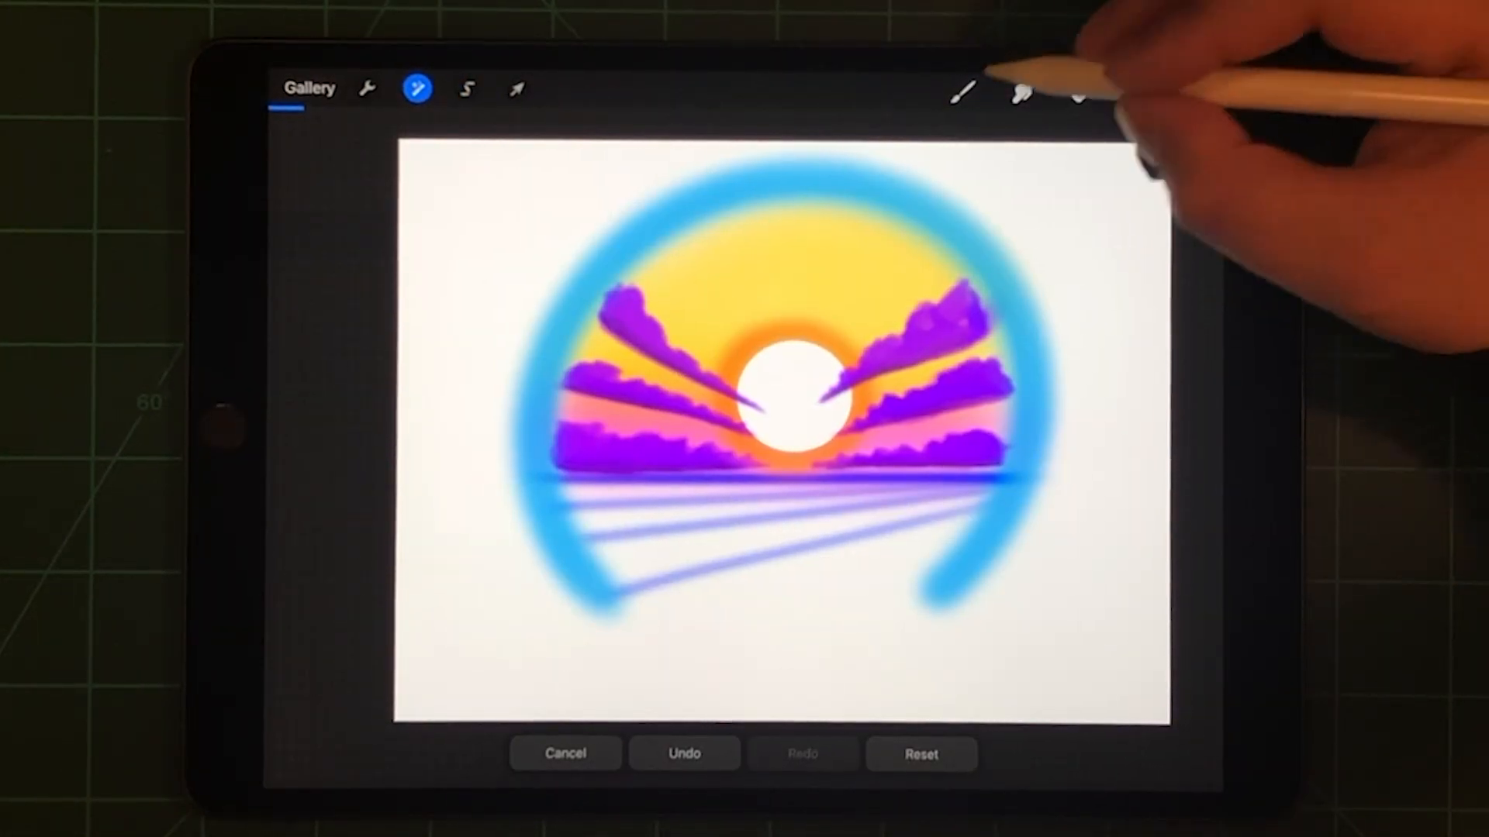
# Step: Pick white and paint thin highlight edges along the tops of the right clouds, undoing a stray stroke
pyautogui.click(962, 92)
pyautogui.click(1208, 90)
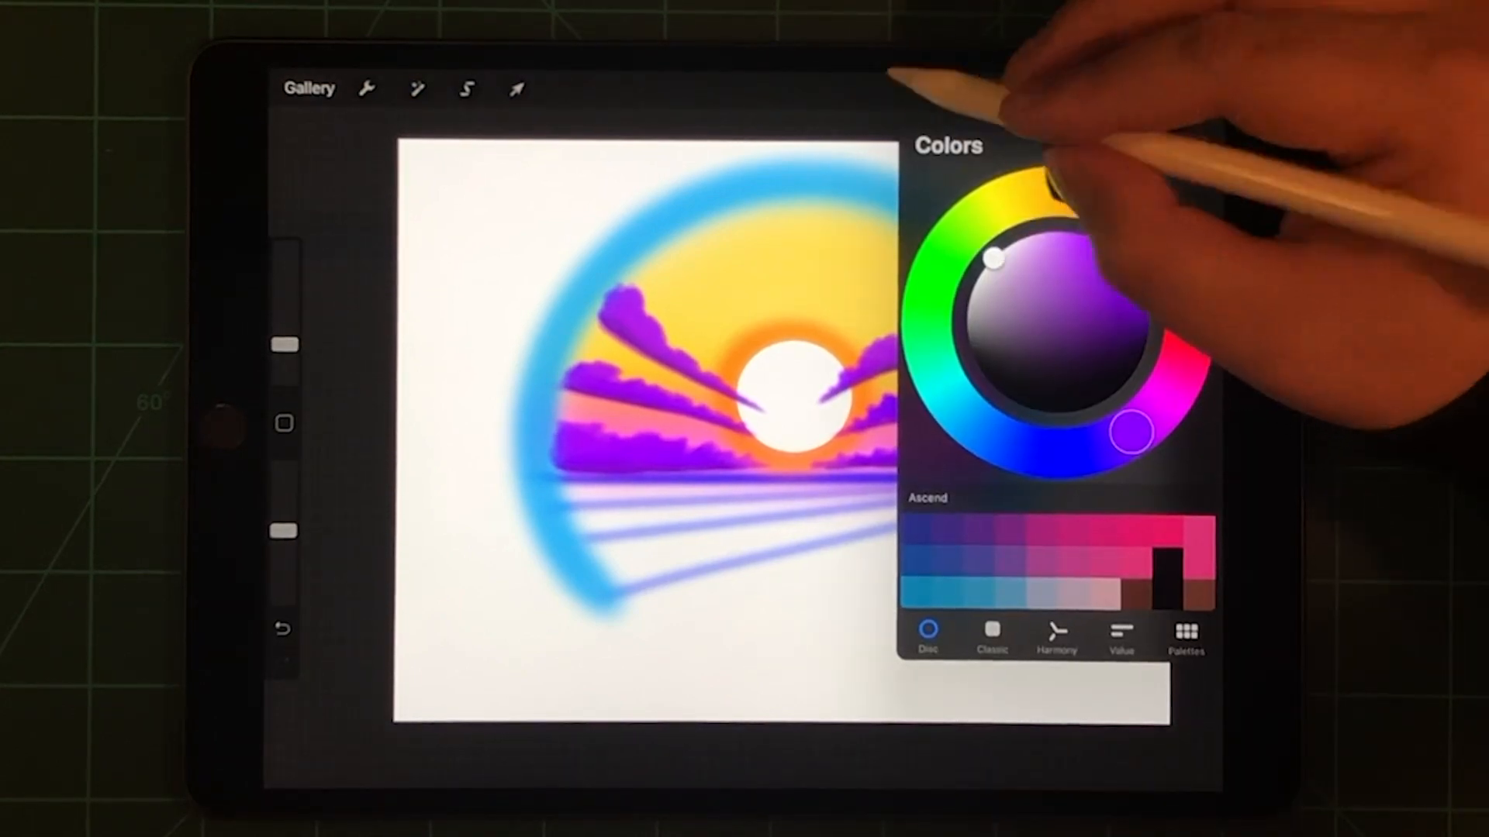
pyautogui.click(1208, 91)
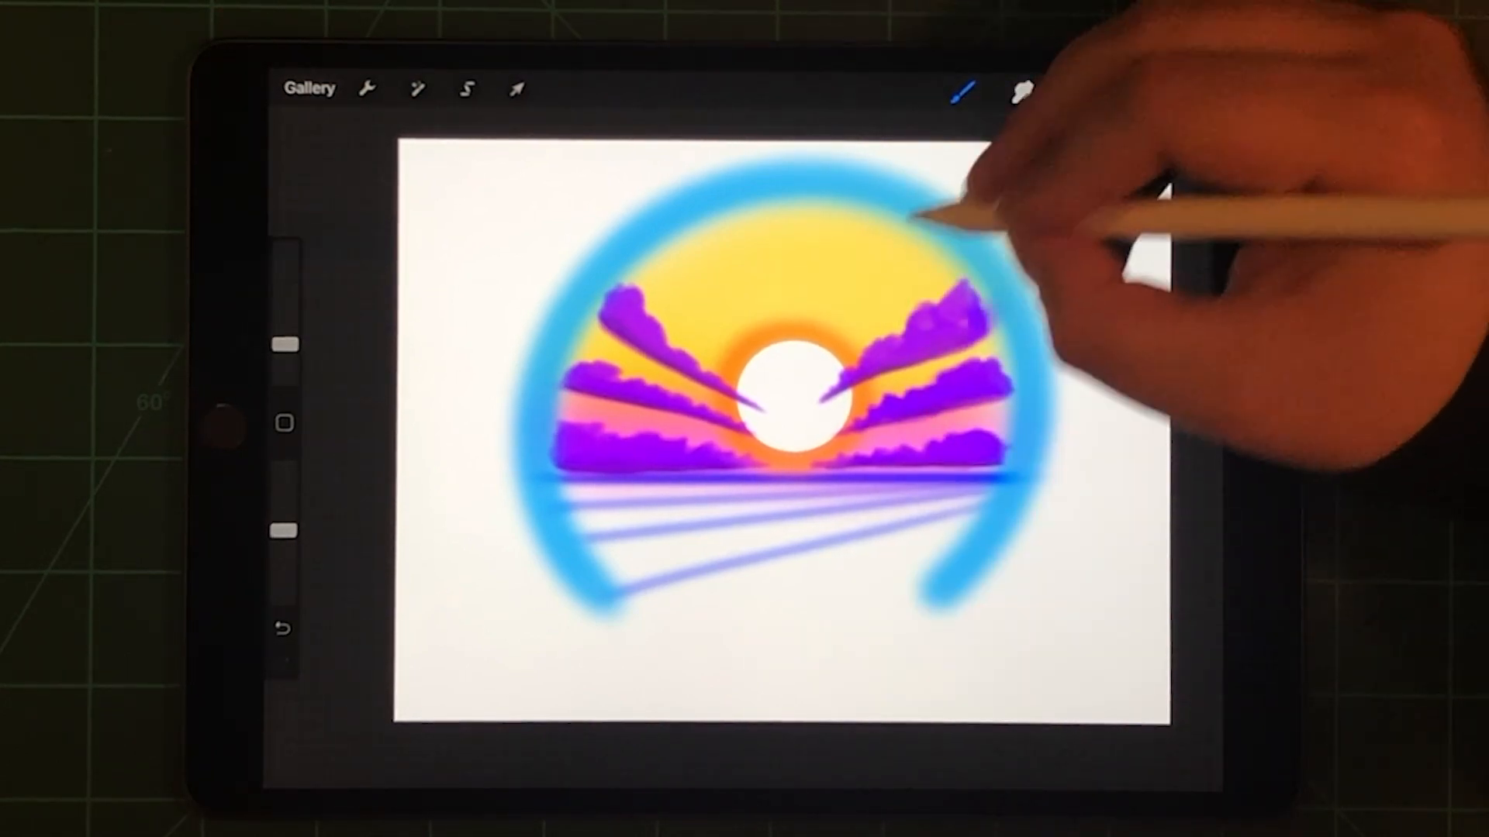
pyautogui.moveTo(919, 268); pyautogui.dragTo(955, 315)
pyautogui.hotkey('ctrl', 'z')
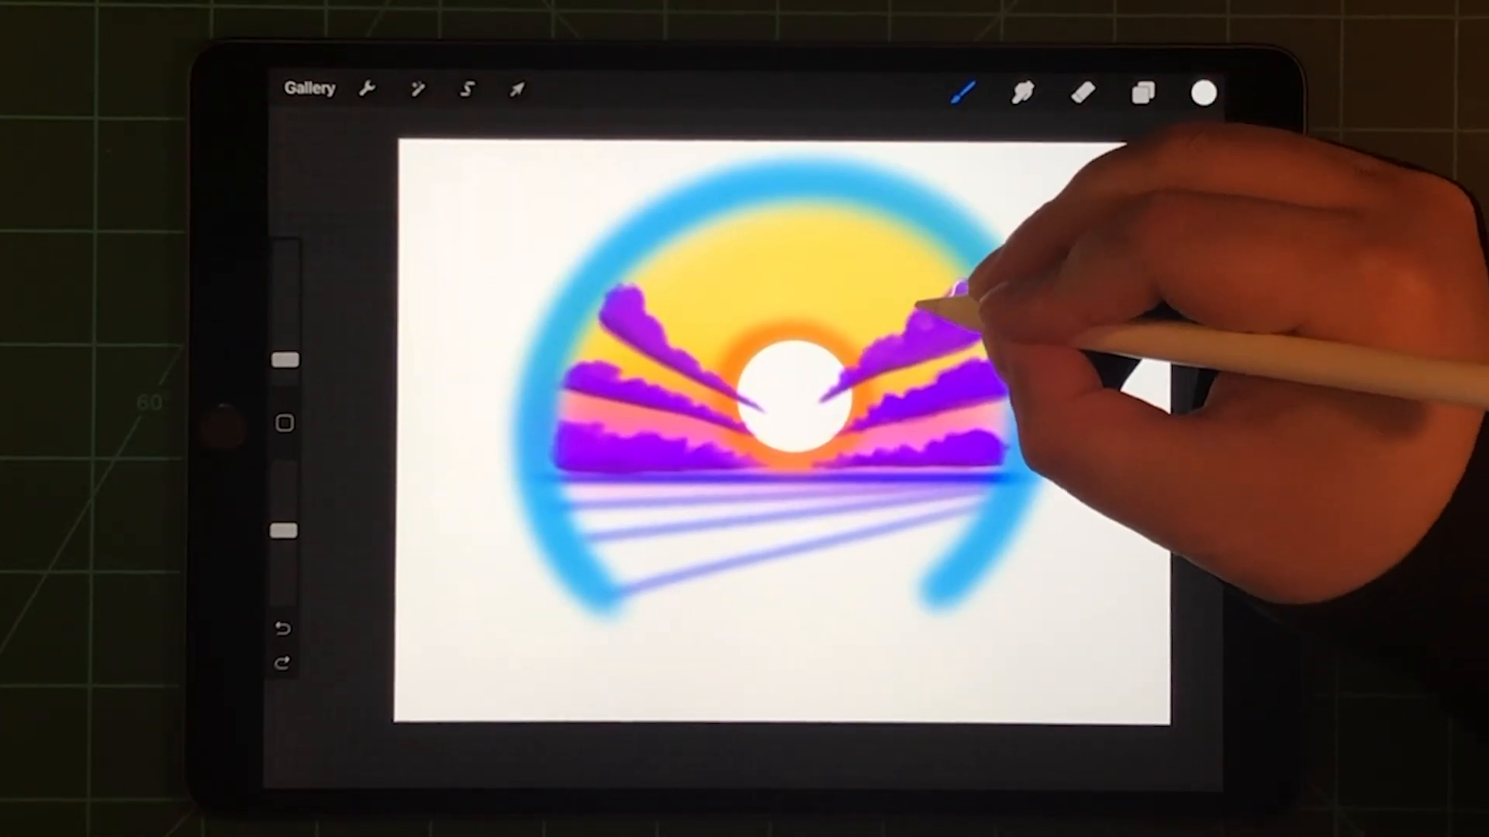
pyautogui.moveTo(926, 305)
pyautogui.mouseDown()
pyautogui.moveTo(930, 335)
pyautogui.moveTo(896, 350)
pyautogui.mouseUp()
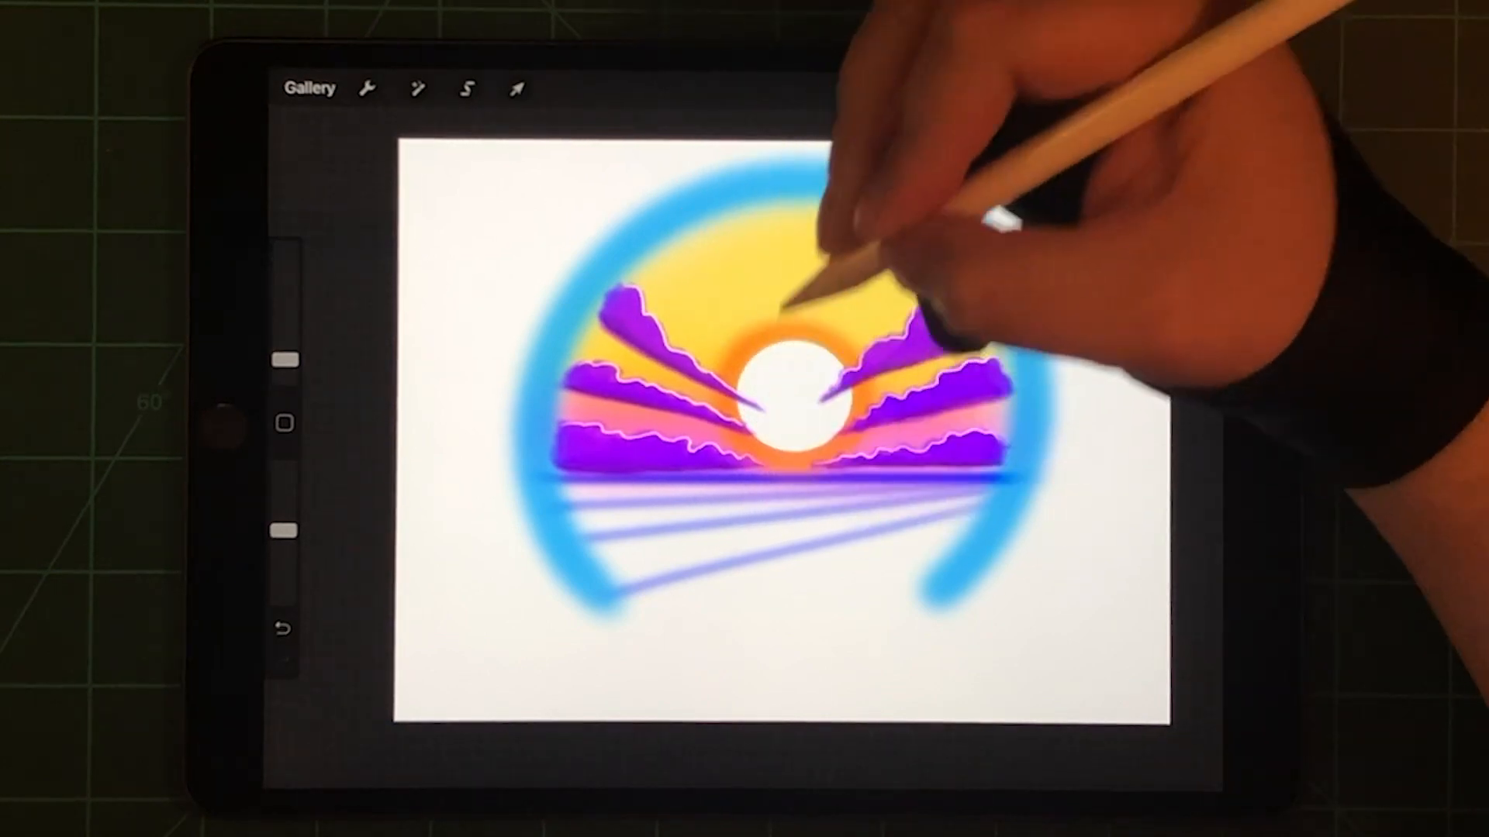
# Step: Apply a slight Gaussian Blur to the white cloud highlights
pyautogui.click(466, 89)
pyautogui.click(418, 90)
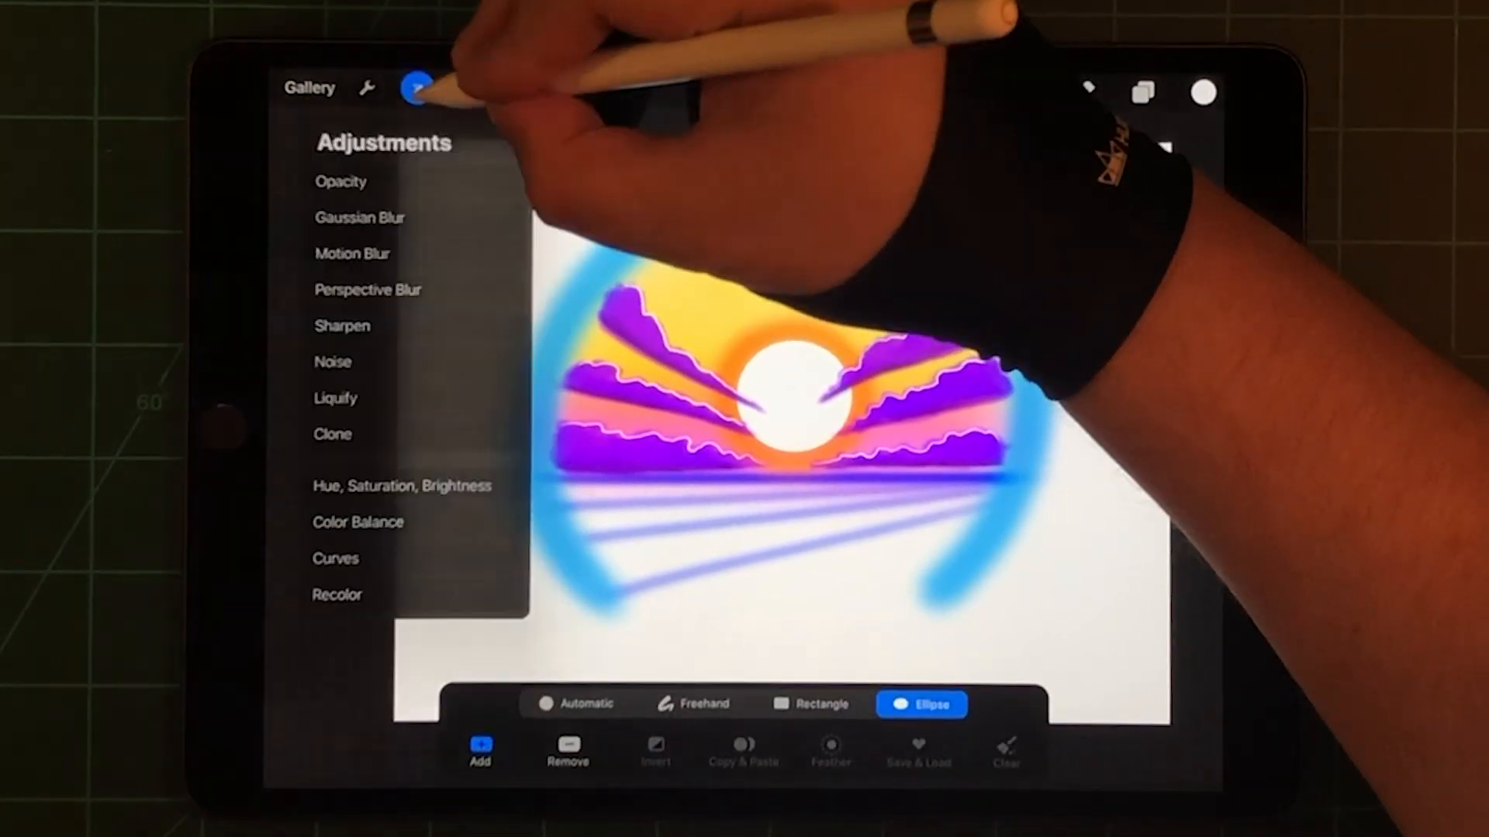
pyautogui.click(385, 210)
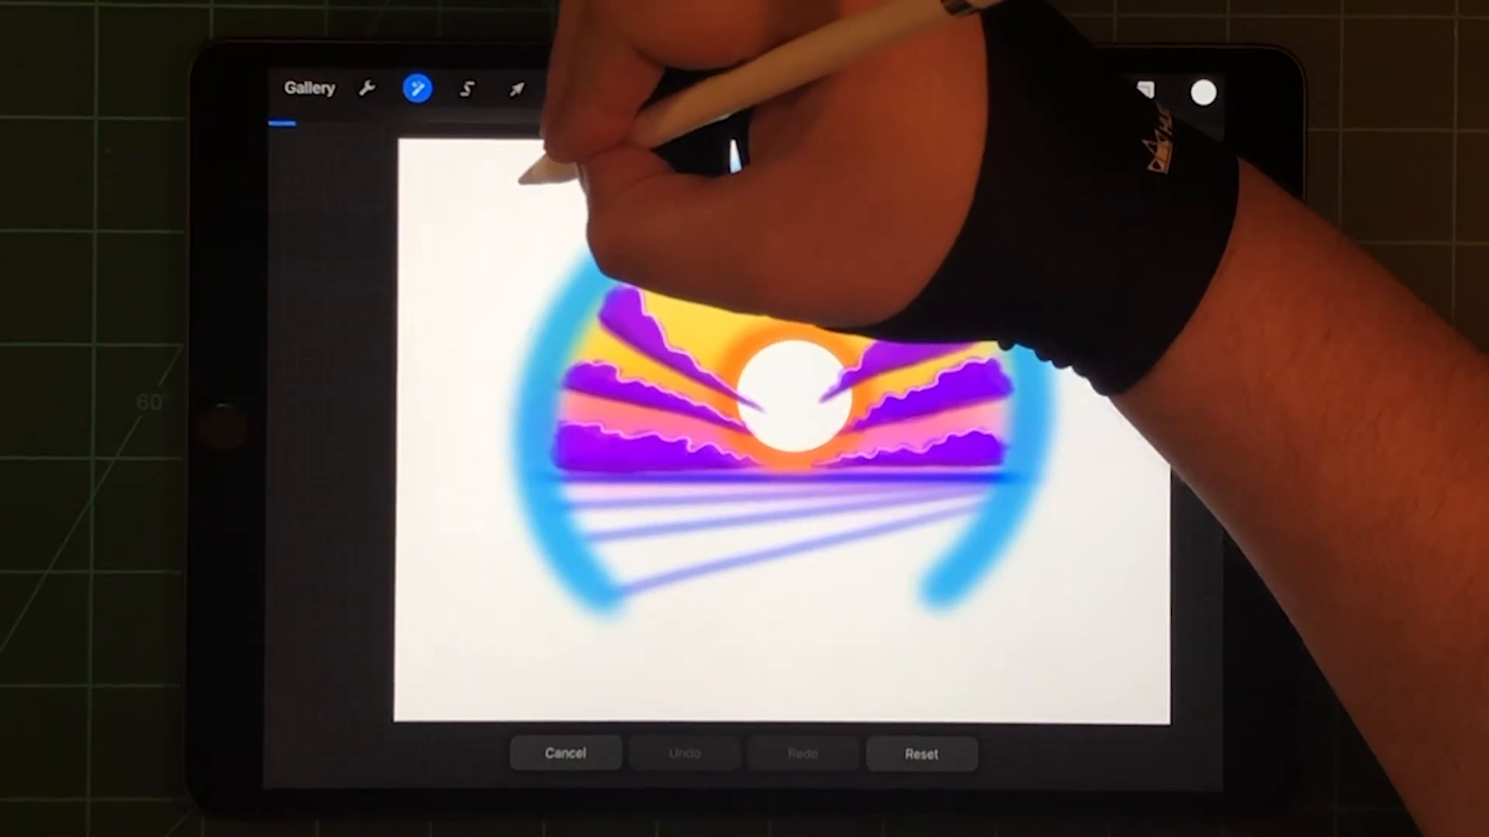
pyautogui.moveTo(535, 172); pyautogui.dragTo(721, 175)
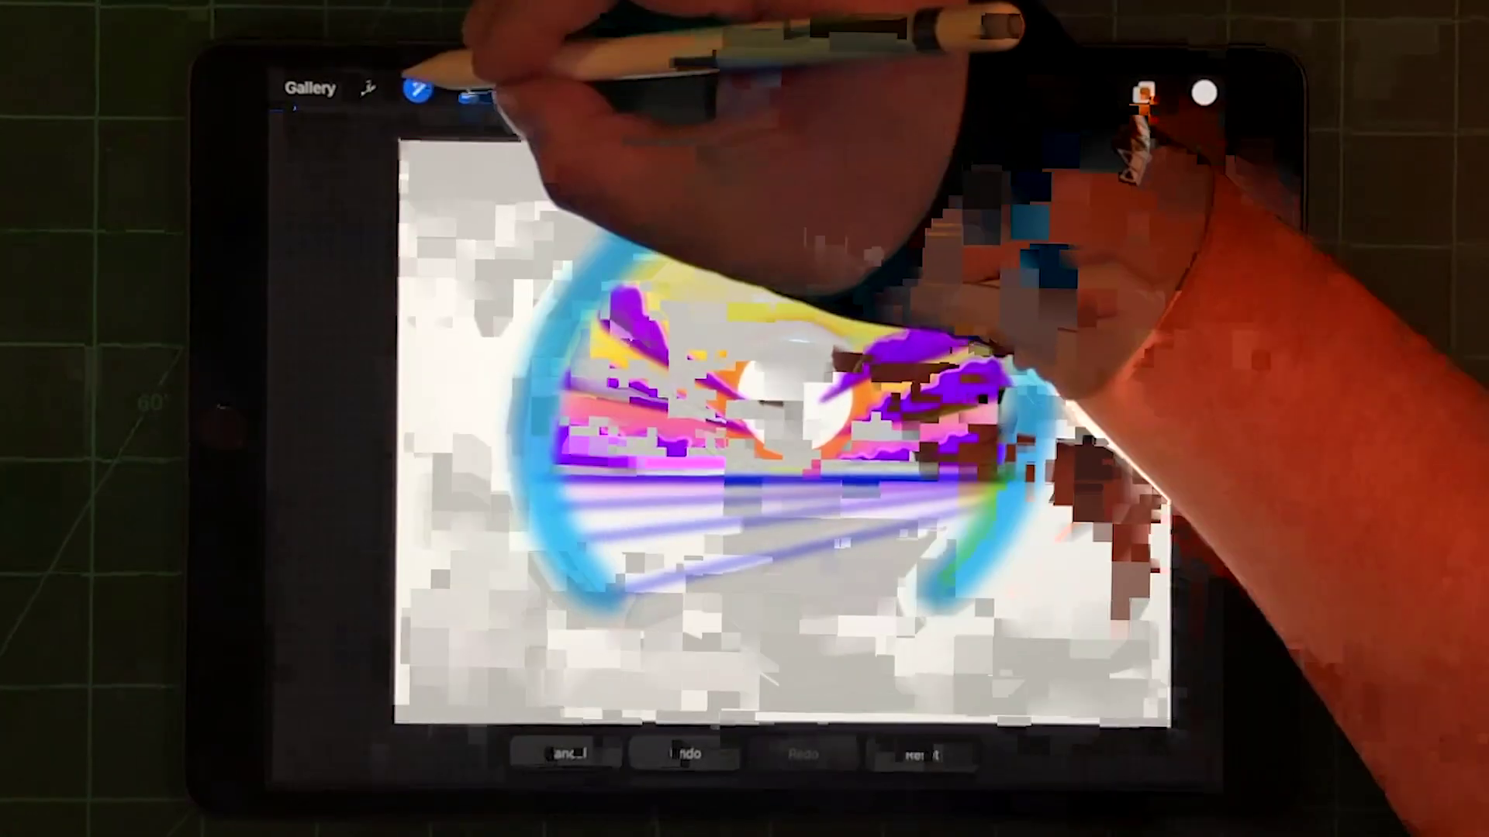
# Step: Lower the highlight layer's opacity slightly and return to painting
pyautogui.click(418, 88)
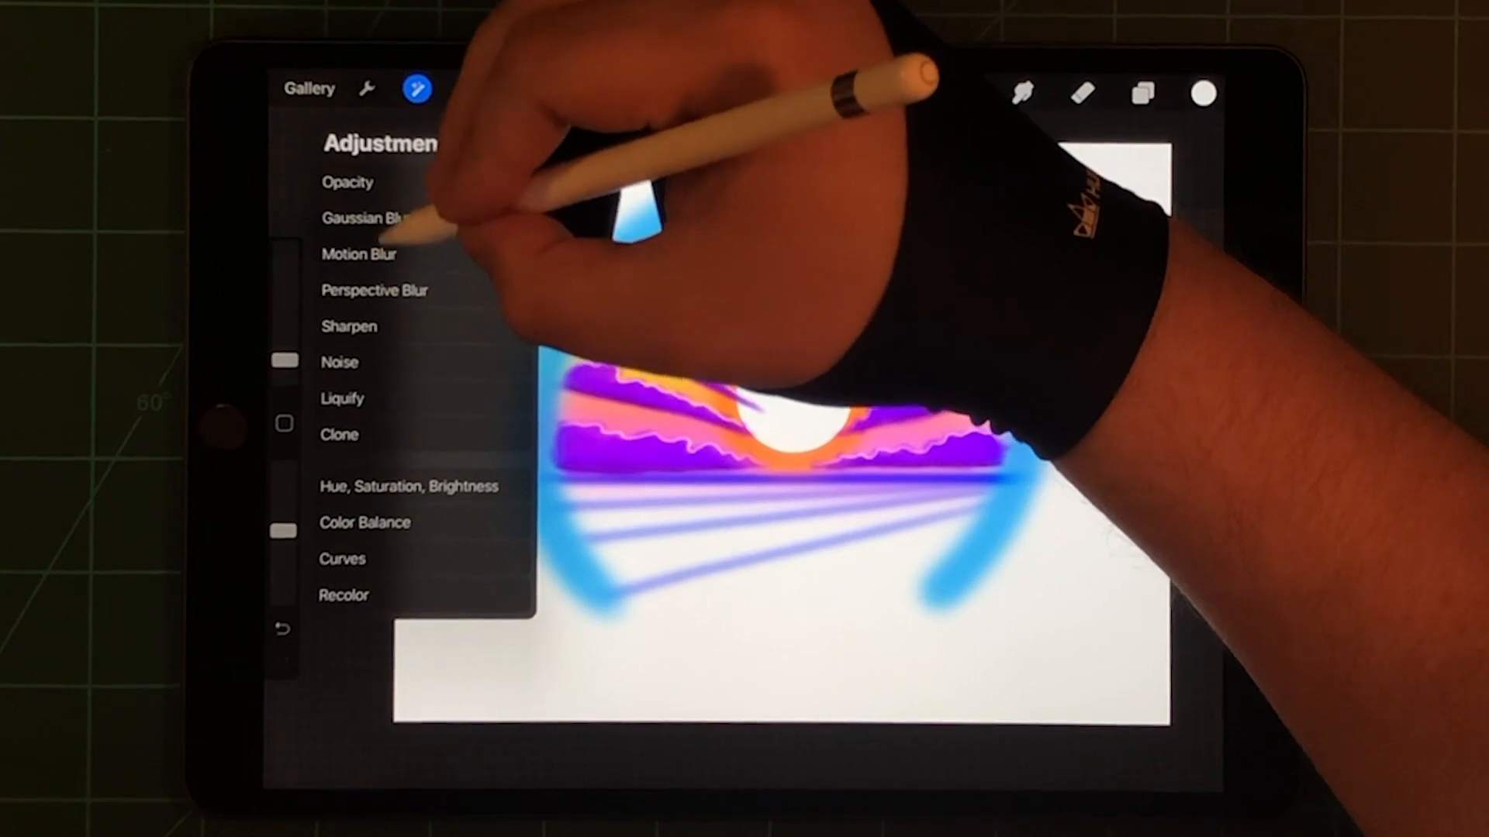
pyautogui.click(349, 183)
pyautogui.moveTo(1047, 169)
pyautogui.mouseDown()
pyautogui.moveTo(698, 158)
pyautogui.moveTo(1047, 151)
pyautogui.mouseUp()
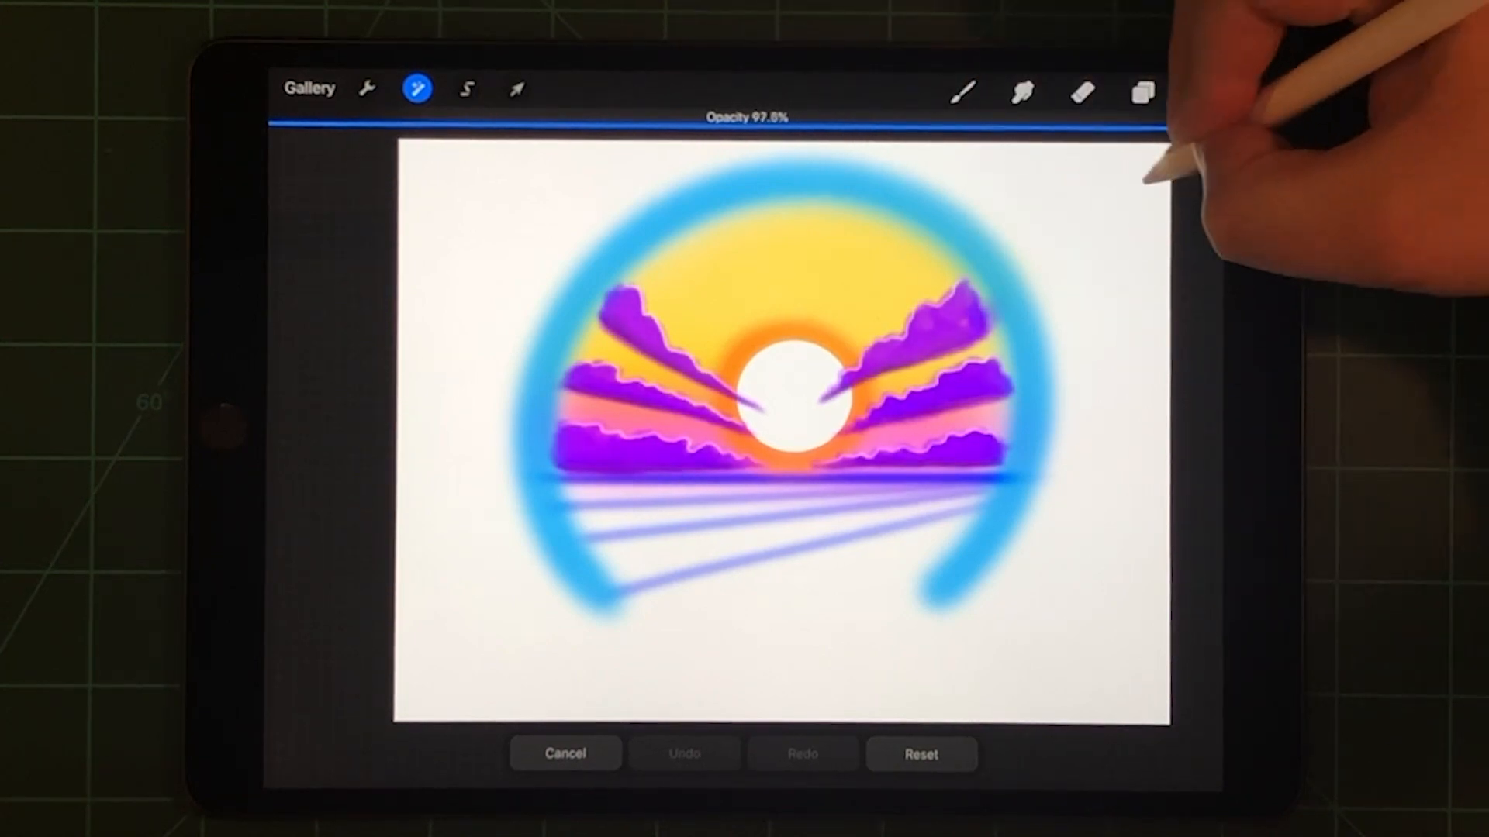
pyautogui.click(962, 92)
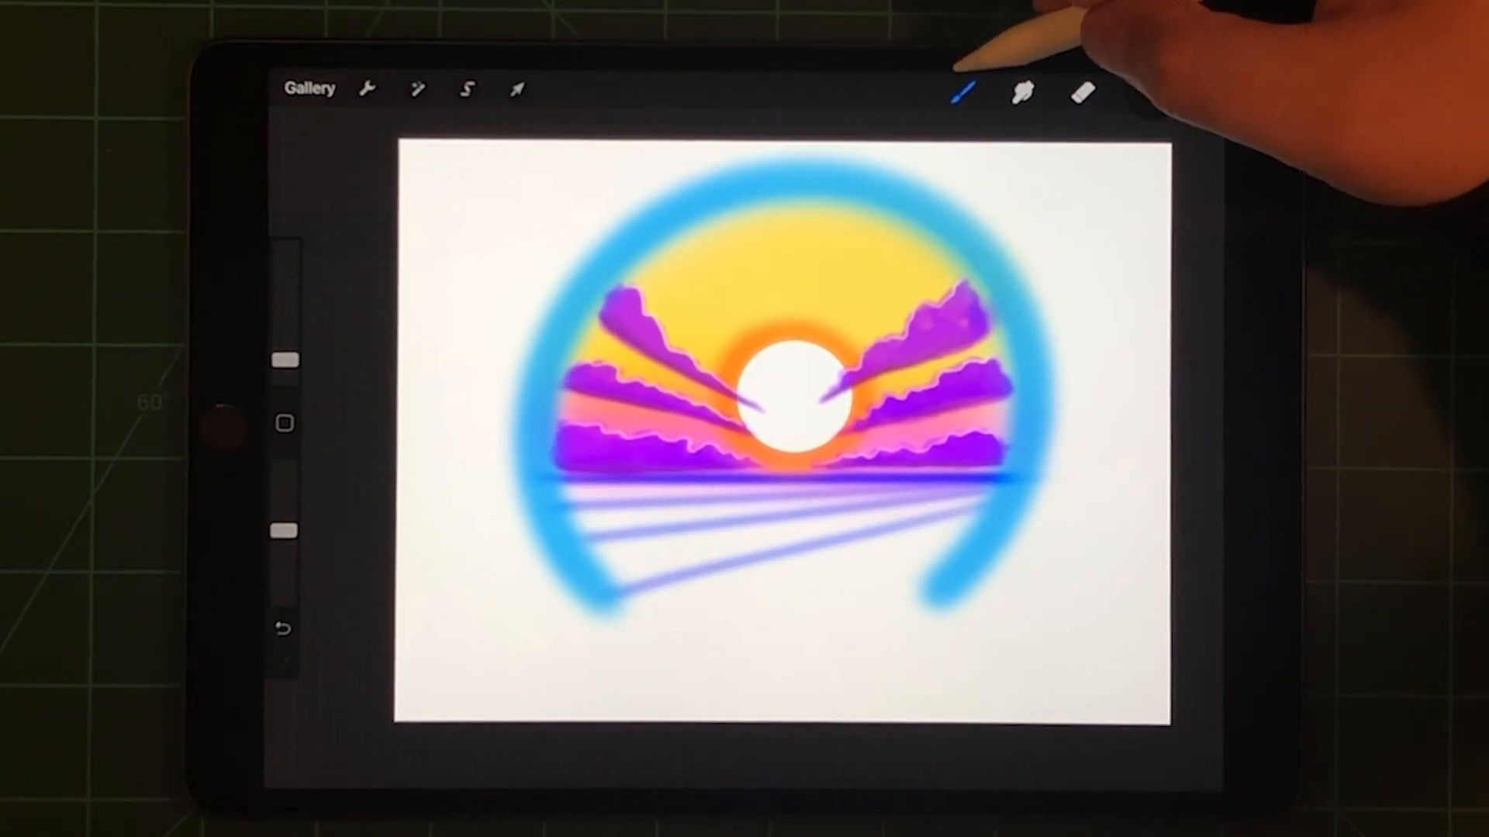
# Step: Undo the warp on the horizon line and set its transform back to Uniform
pyautogui.click(1143, 91)
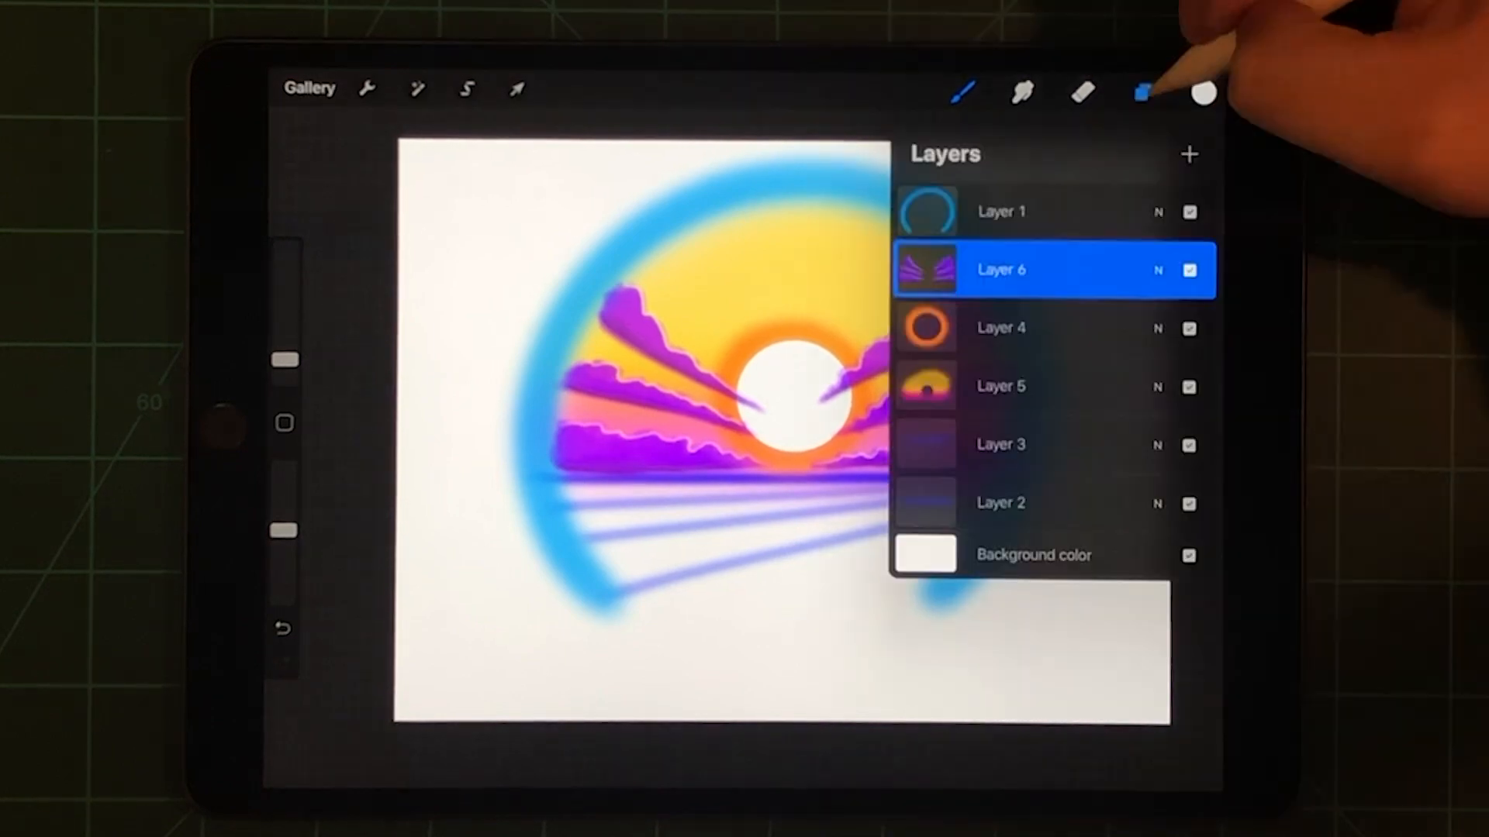
pyautogui.click(640, 431)
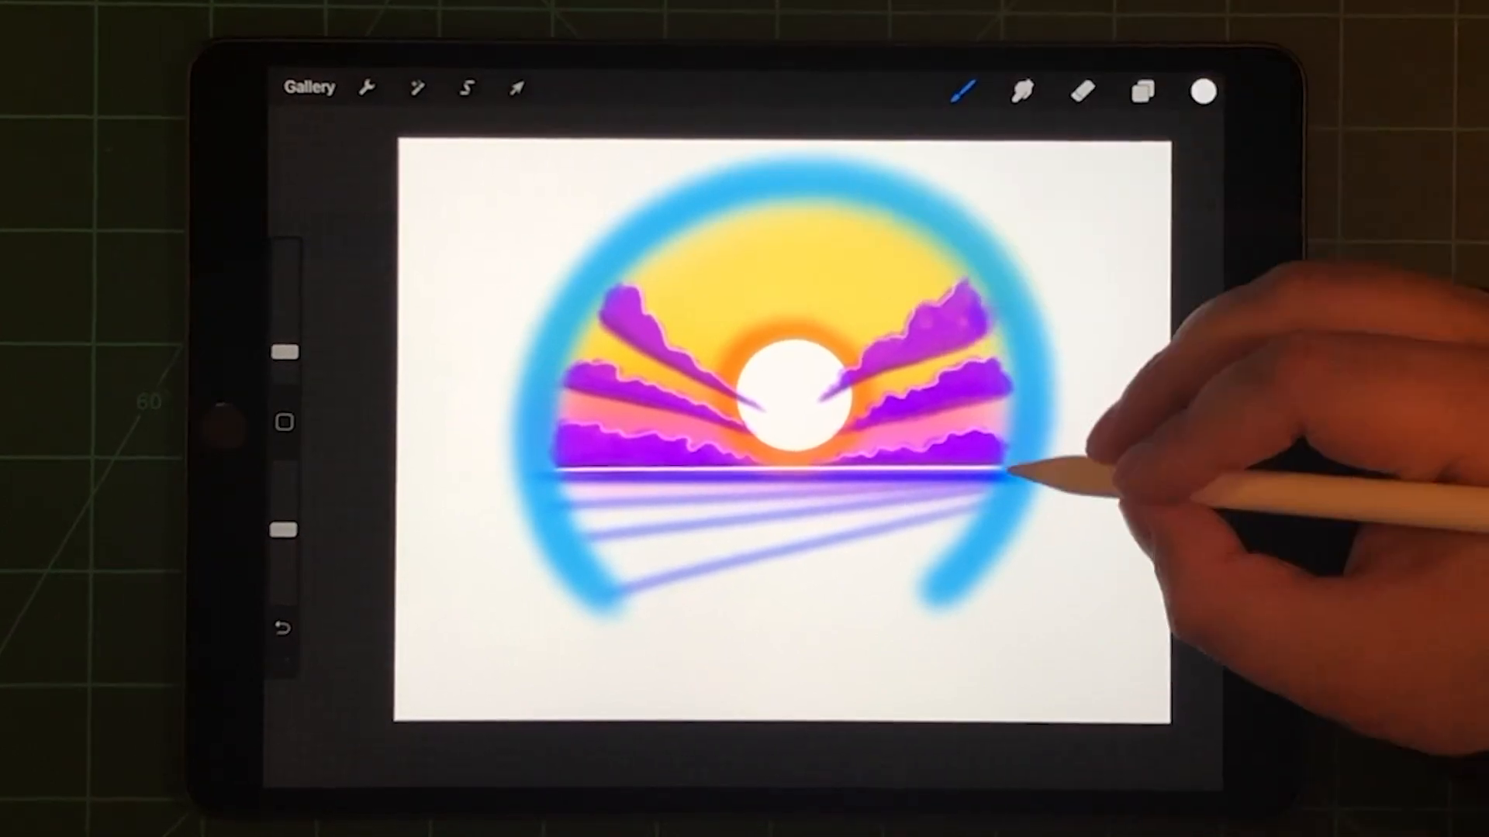
pyautogui.click(517, 90)
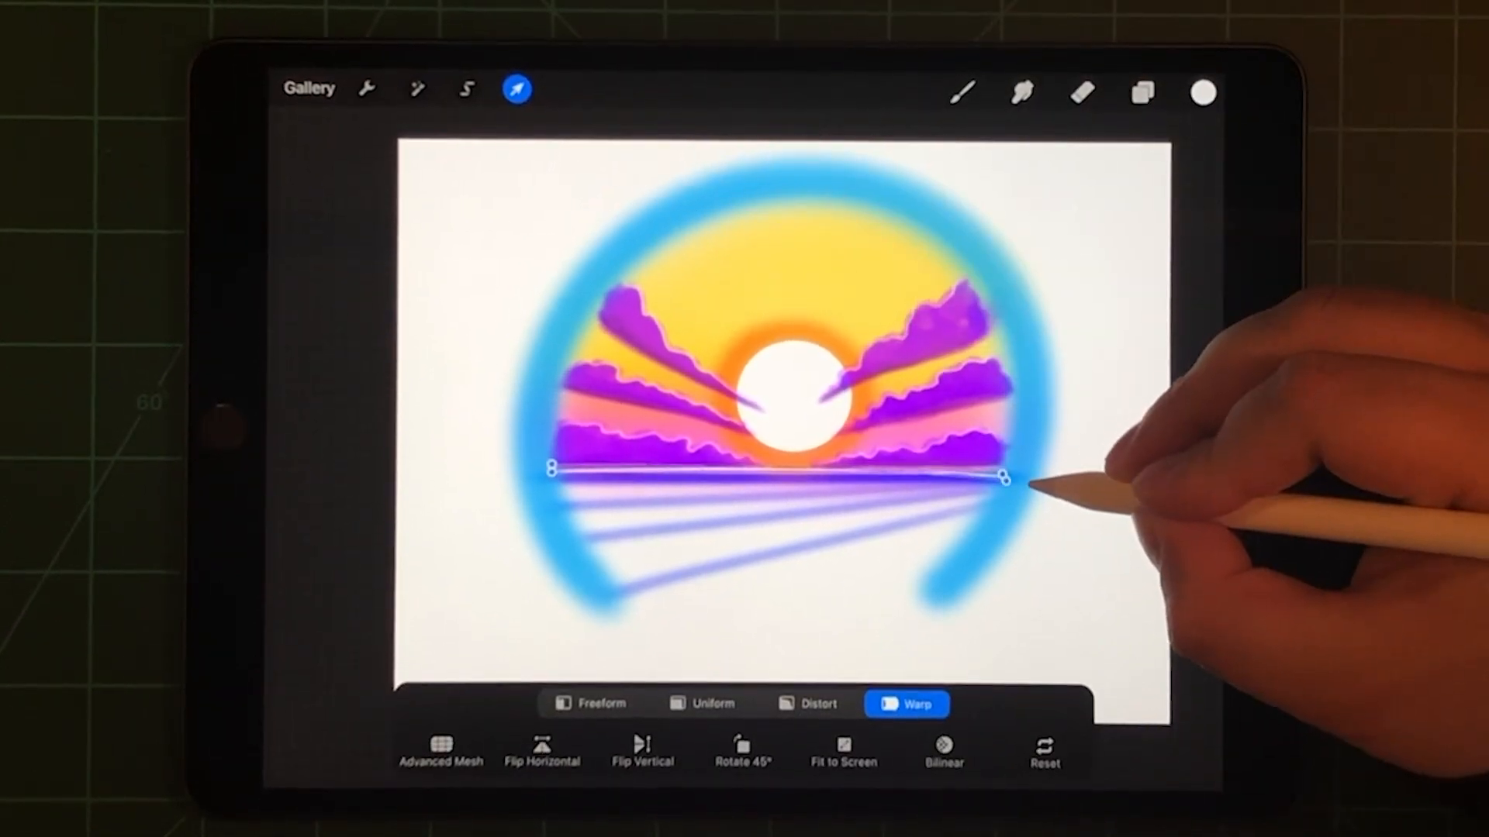
pyautogui.hotkey('ctrl', 'z')
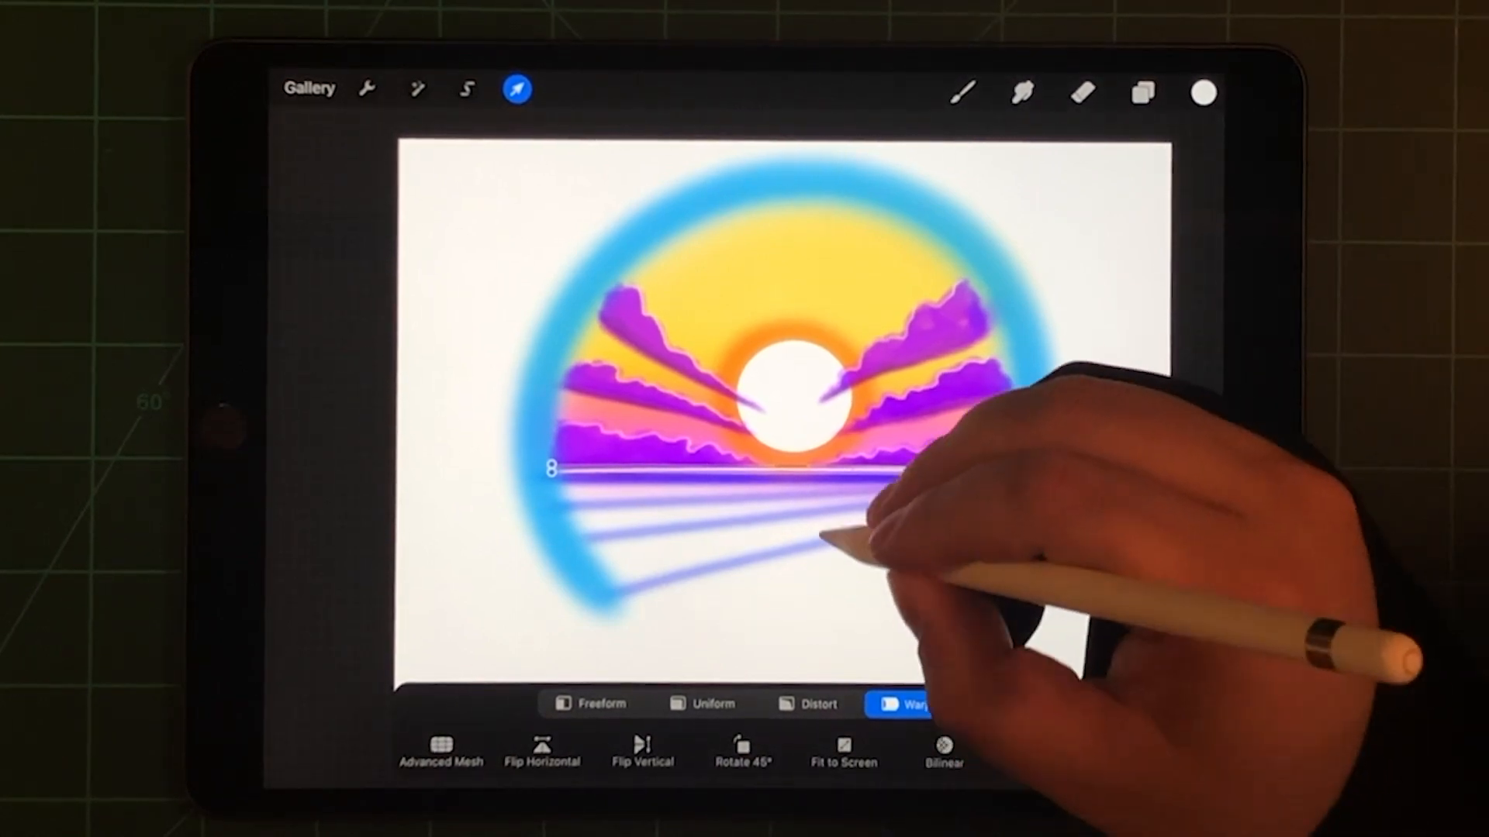
pyautogui.click(713, 704)
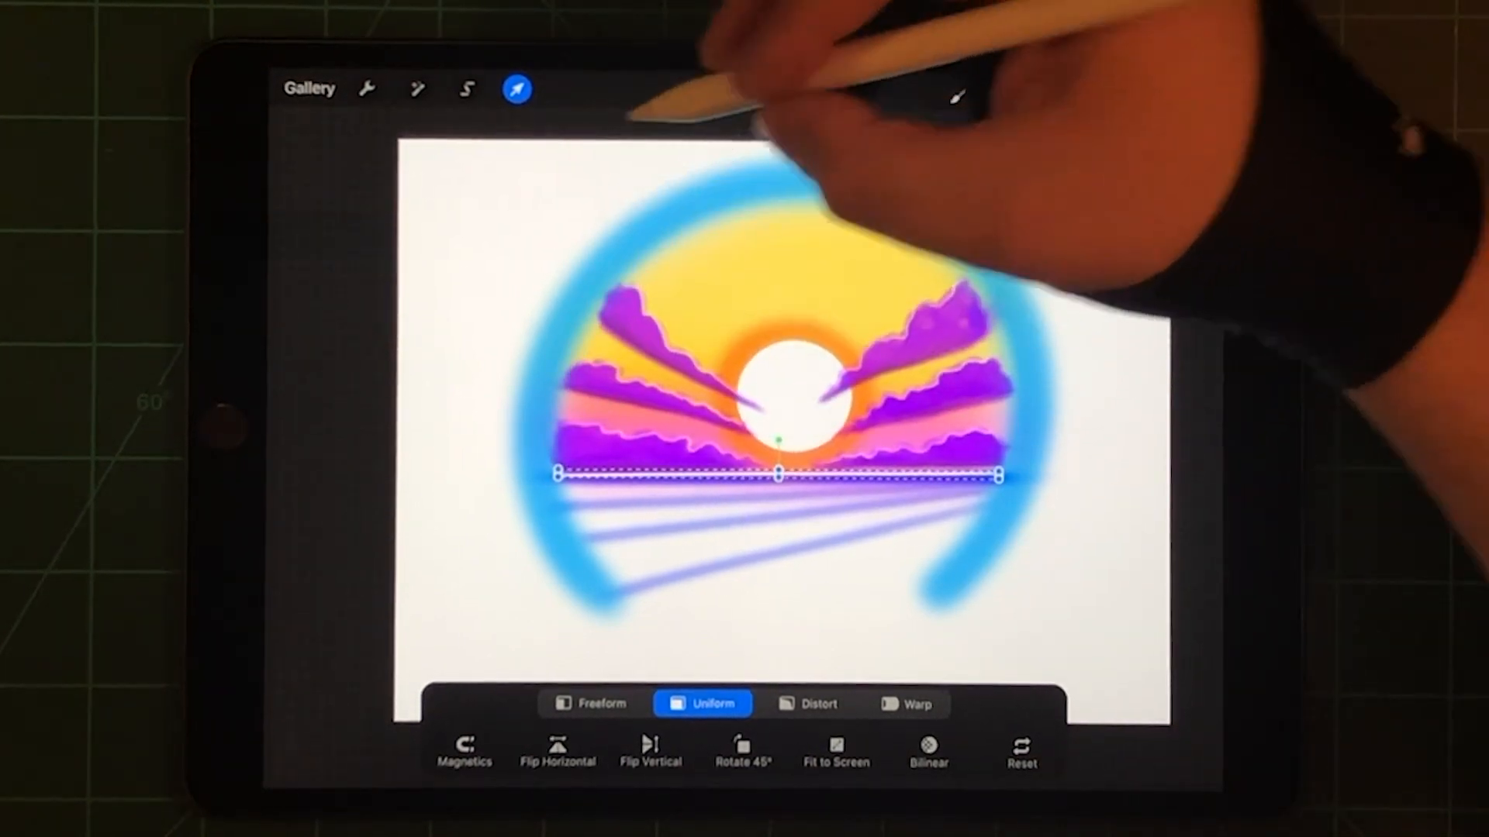
pyautogui.click(517, 89)
# Step: Soften the horizon line under the sun with a slight Gaussian Blur
pyautogui.click(418, 88)
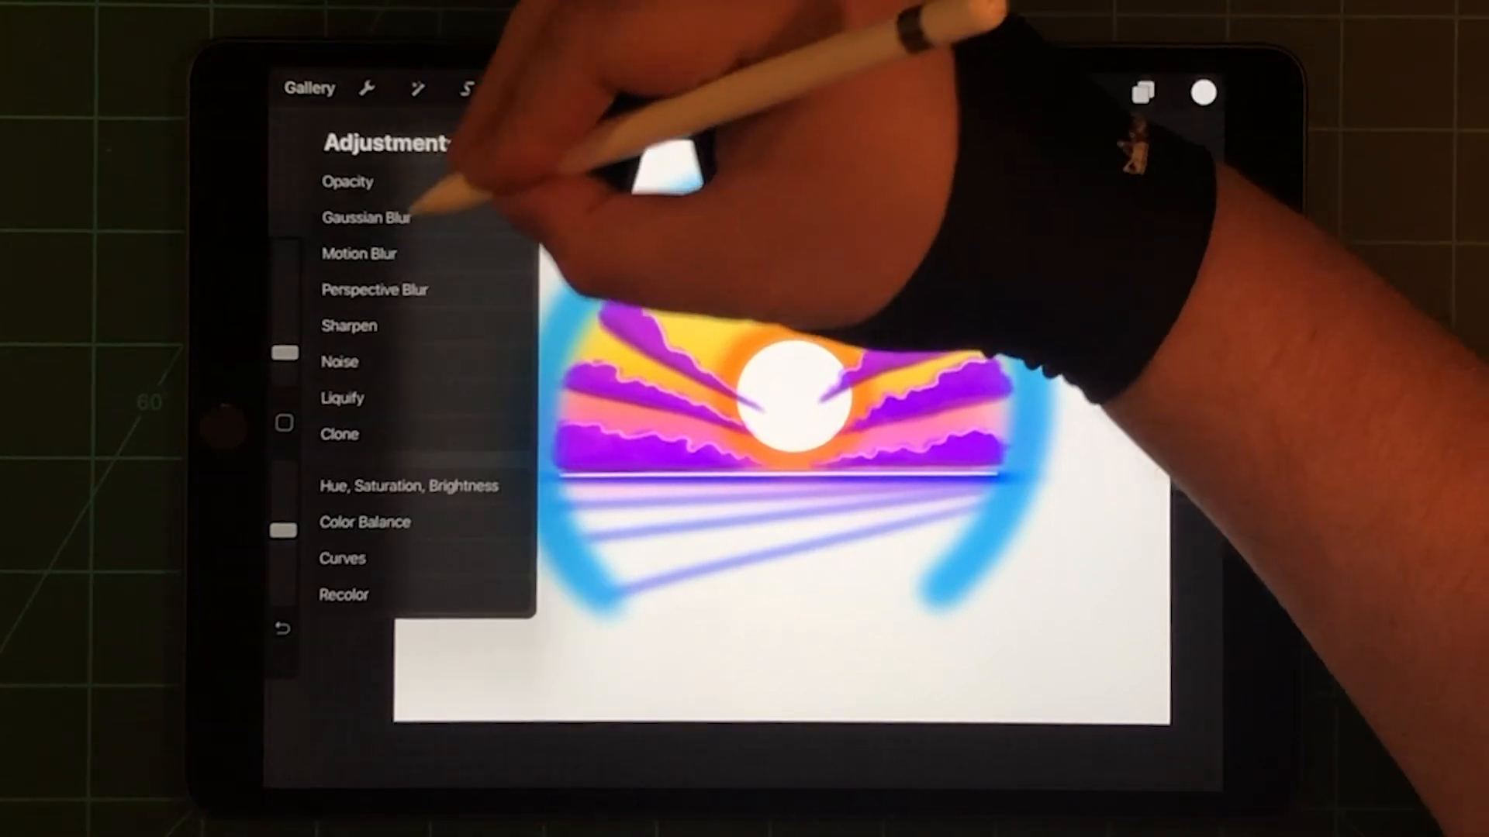
pyautogui.click(366, 217)
pyautogui.moveTo(538, 176); pyautogui.dragTo(581, 175)
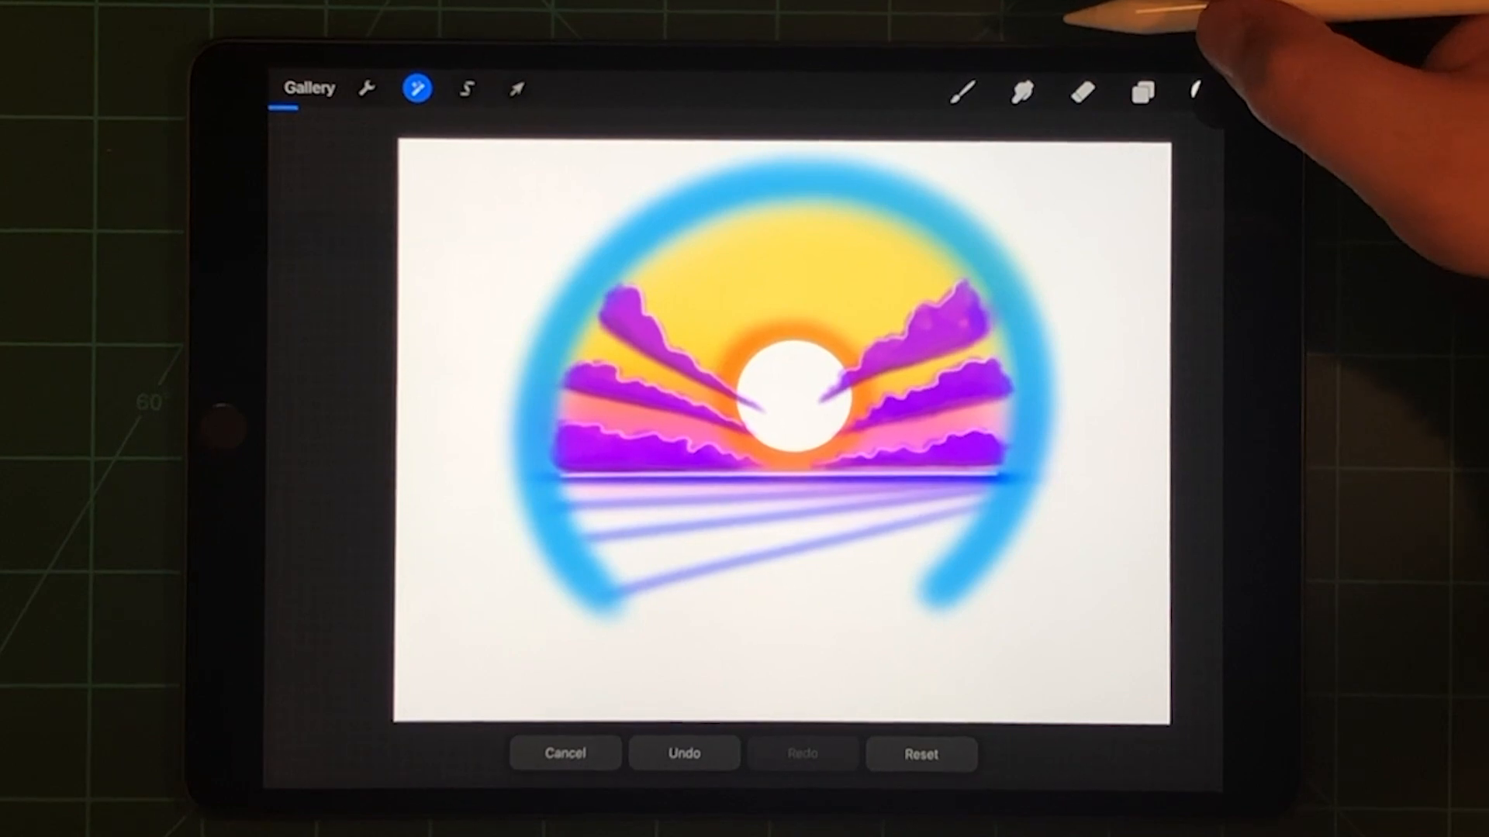
pyautogui.click(1144, 90)
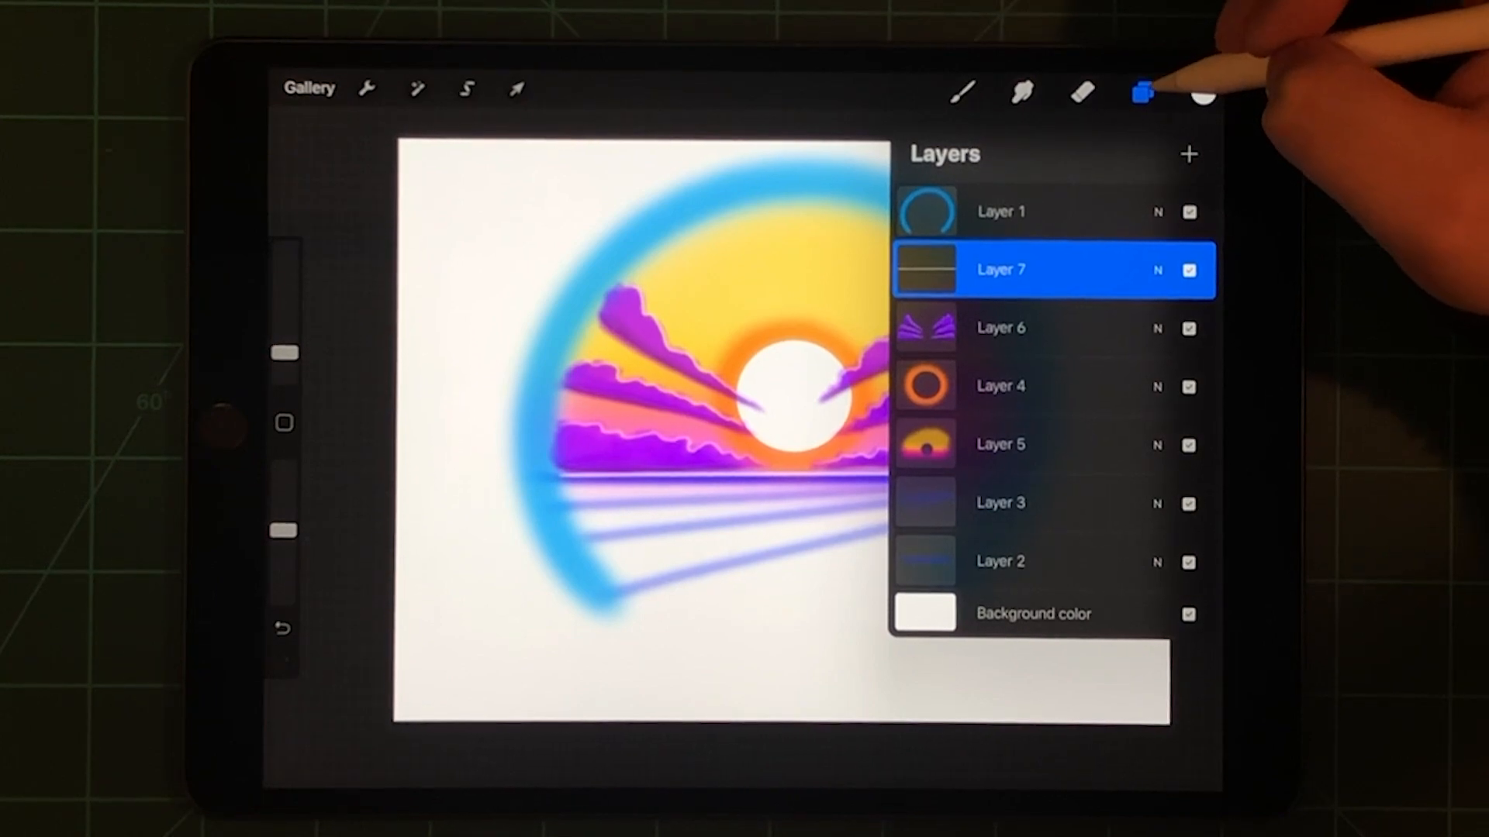
# Step: Add a new top layer and freehand-select the lower area of the scene
pyautogui.click(1047, 210)
pyautogui.click(1188, 154)
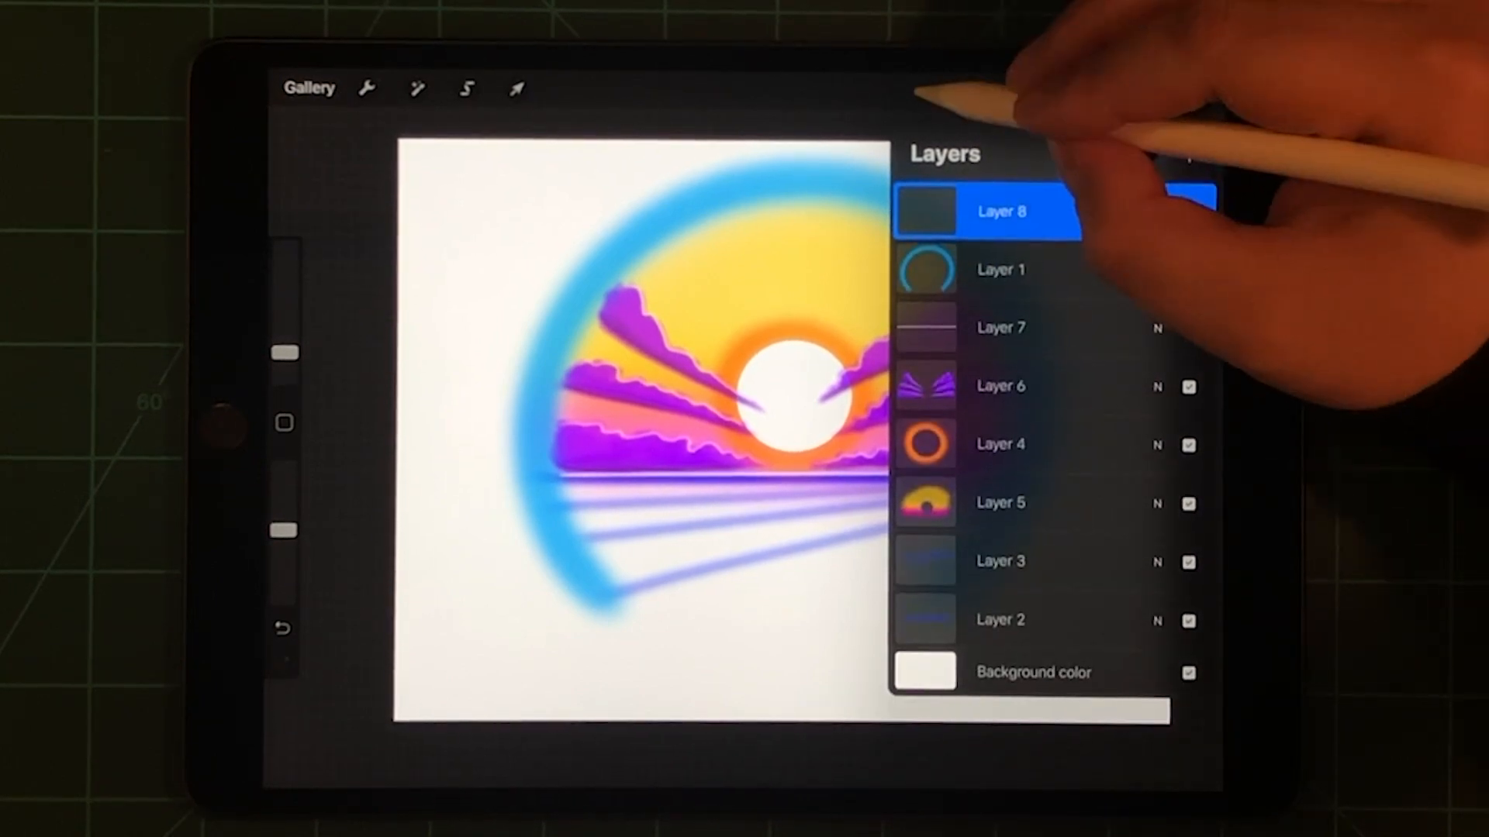
pyautogui.click(699, 349)
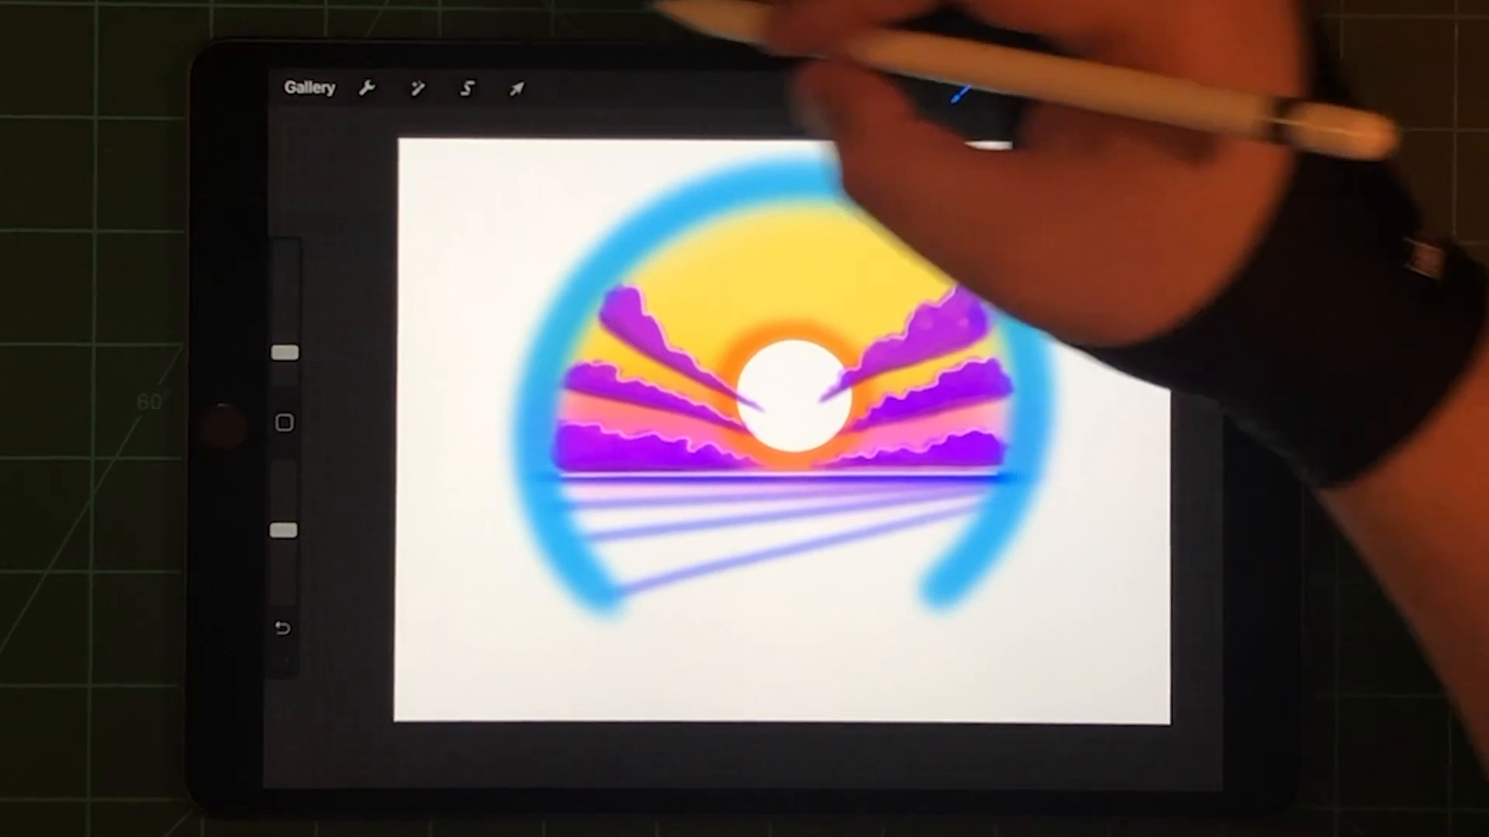
pyautogui.click(467, 88)
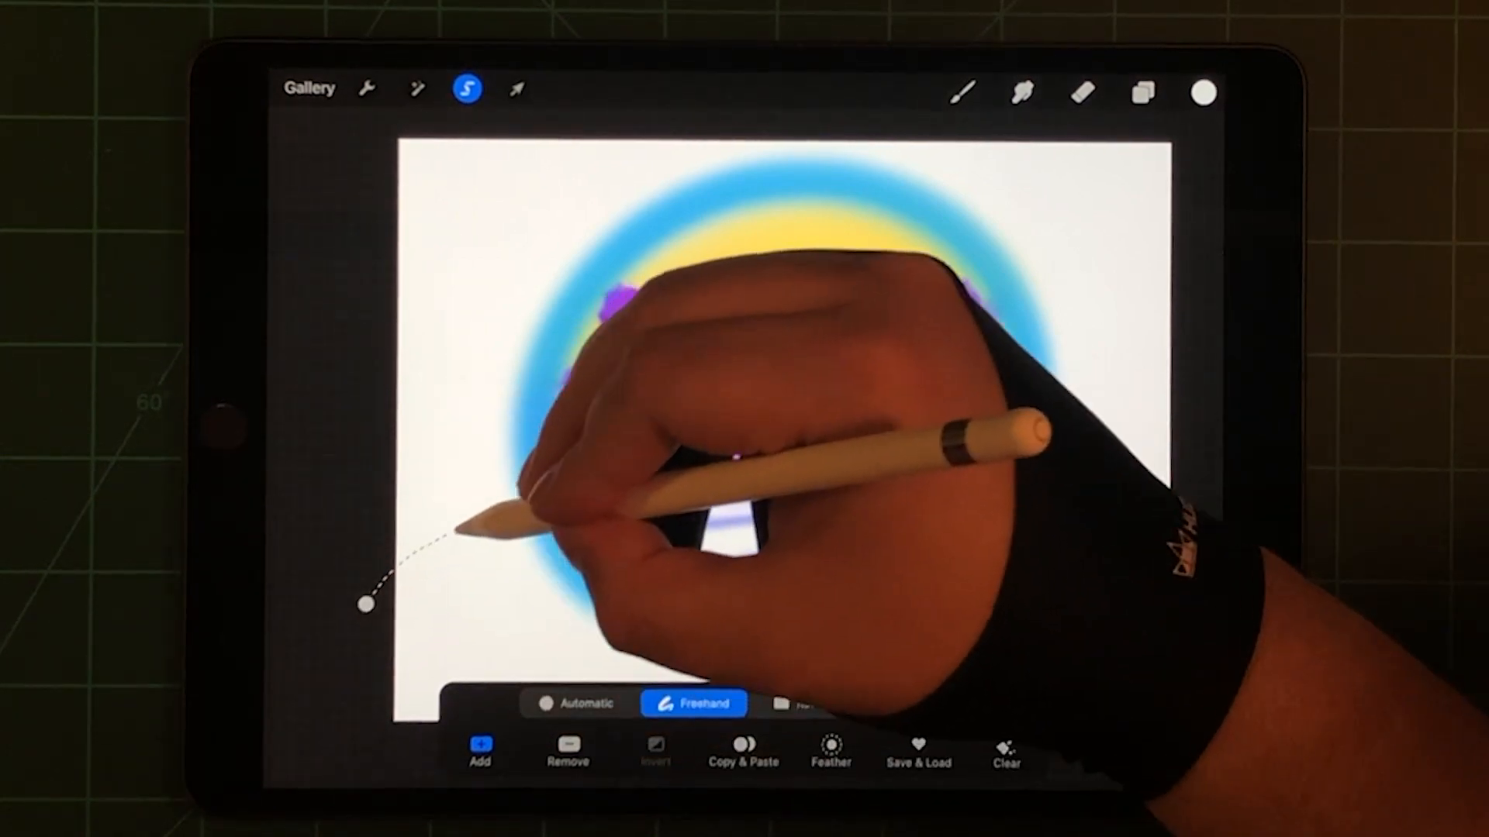
pyautogui.moveTo(365, 604)
pyautogui.mouseDown()
pyautogui.moveTo(605, 518)
pyautogui.moveTo(1164, 511)
pyautogui.moveTo(1164, 652)
pyautogui.moveTo(1117, 745)
pyautogui.moveTo(628, 762)
pyautogui.moveTo(349, 698)
pyautogui.moveTo(384, 582)
pyautogui.mouseUp()
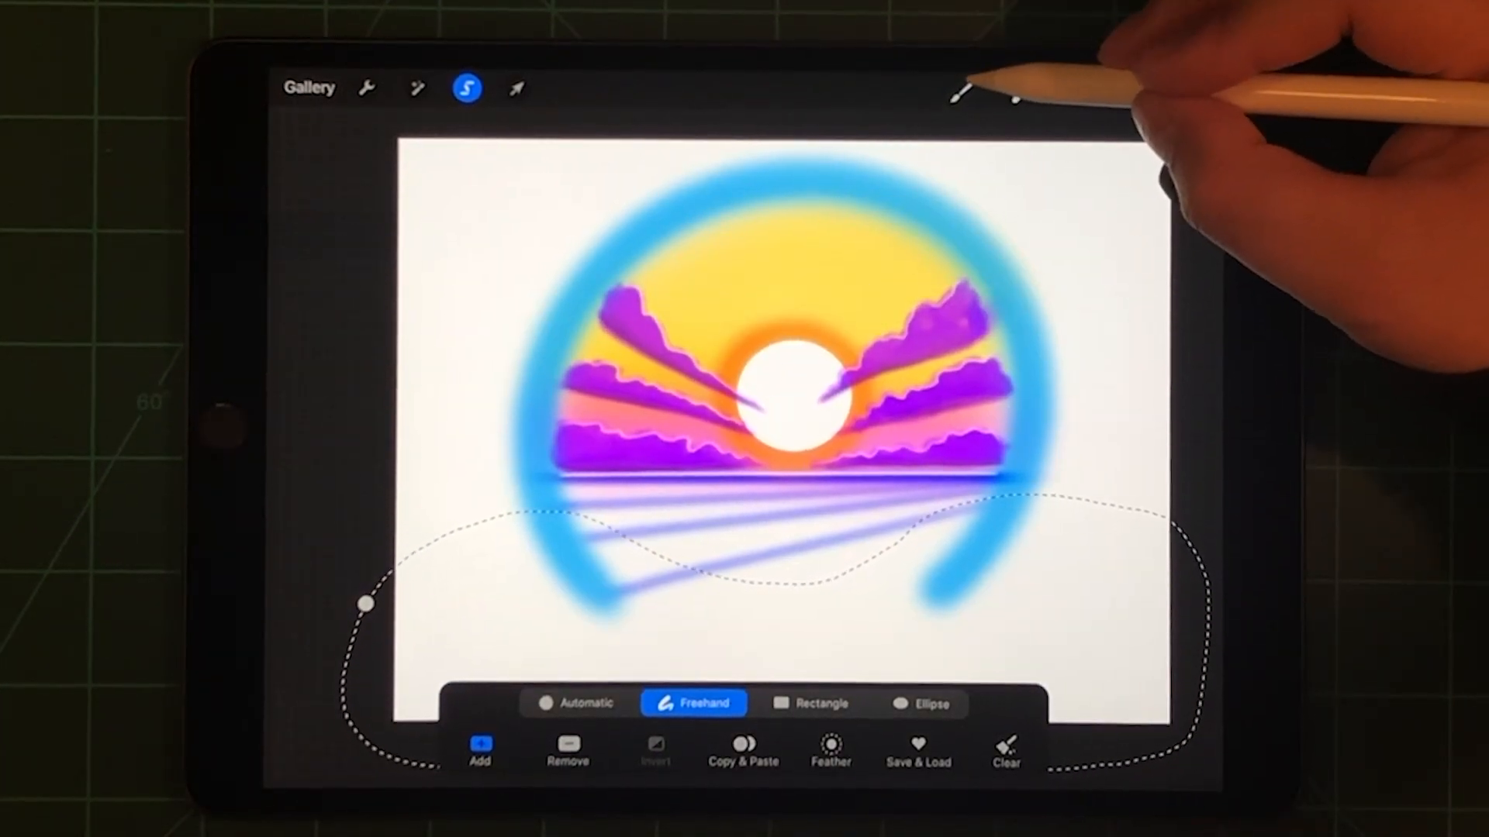
pyautogui.click(963, 91)
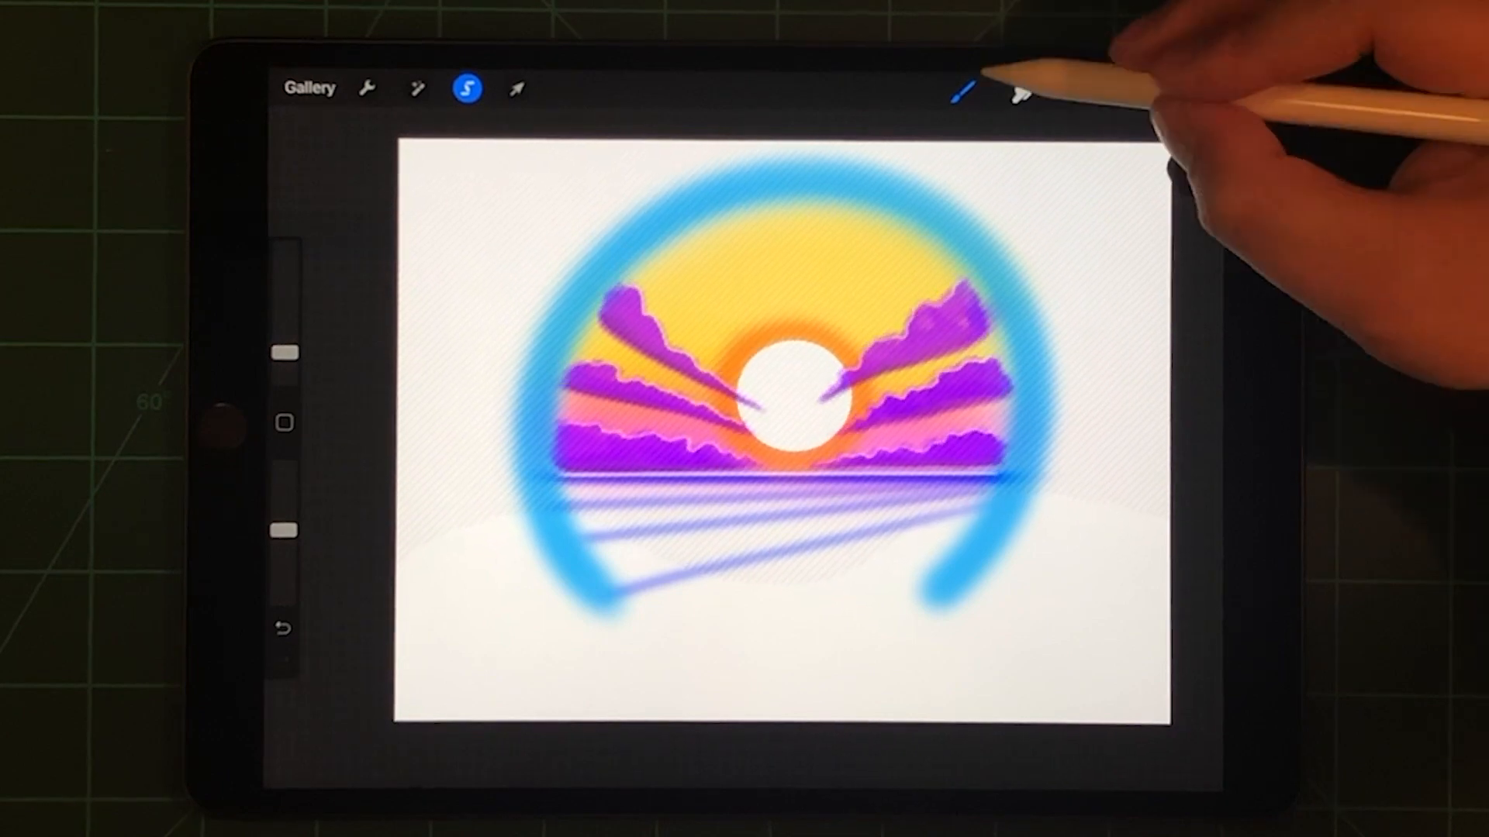
# Step: Fill the selection as a soft white dune shape with the Soft Brush, then deselect
pyautogui.click(963, 91)
pyautogui.click(1023, 512)
pyautogui.click(699, 407)
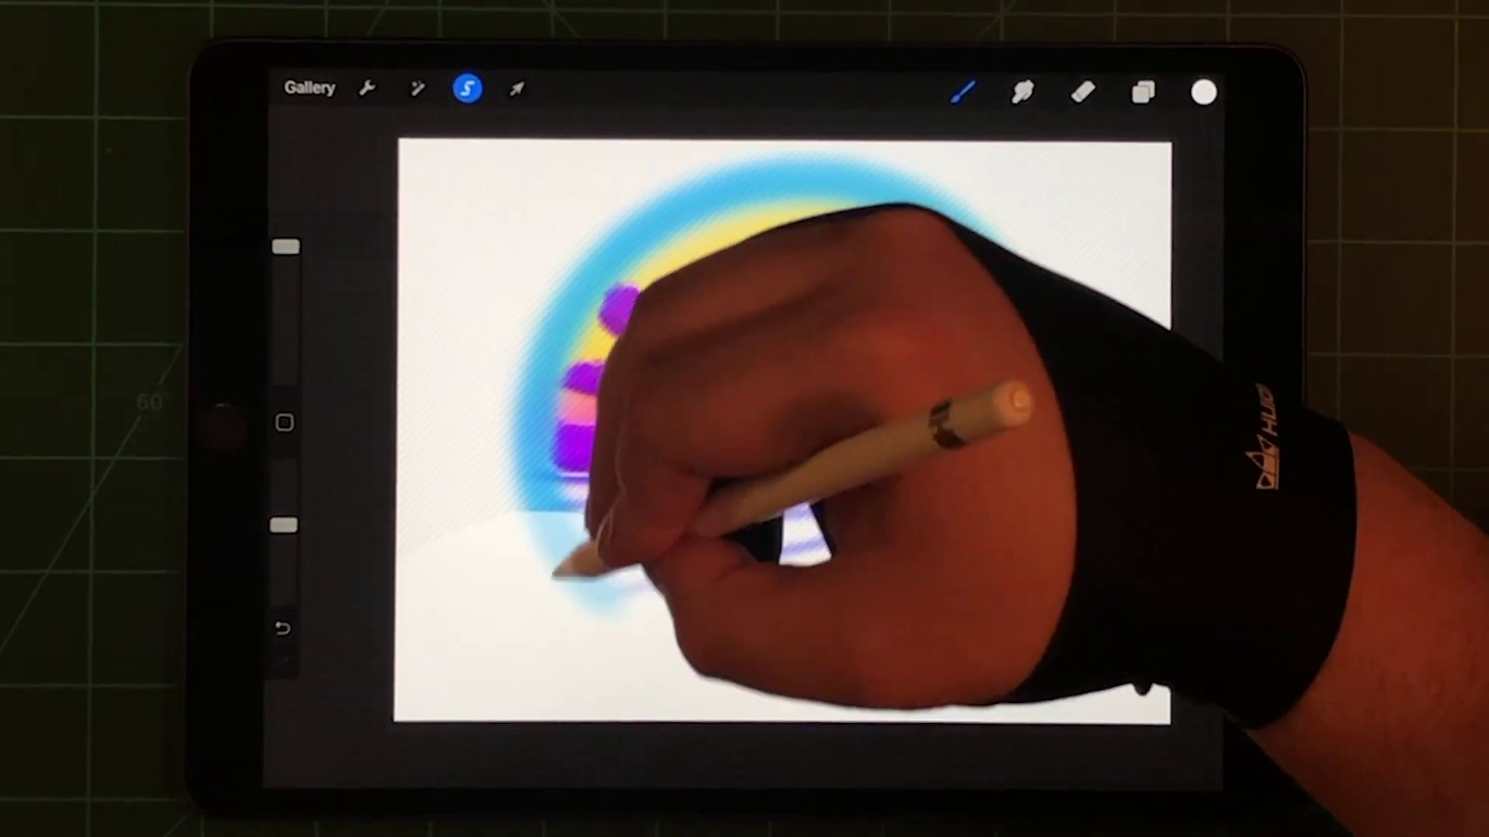
pyautogui.moveTo(285, 489); pyautogui.dragTo(285, 518)
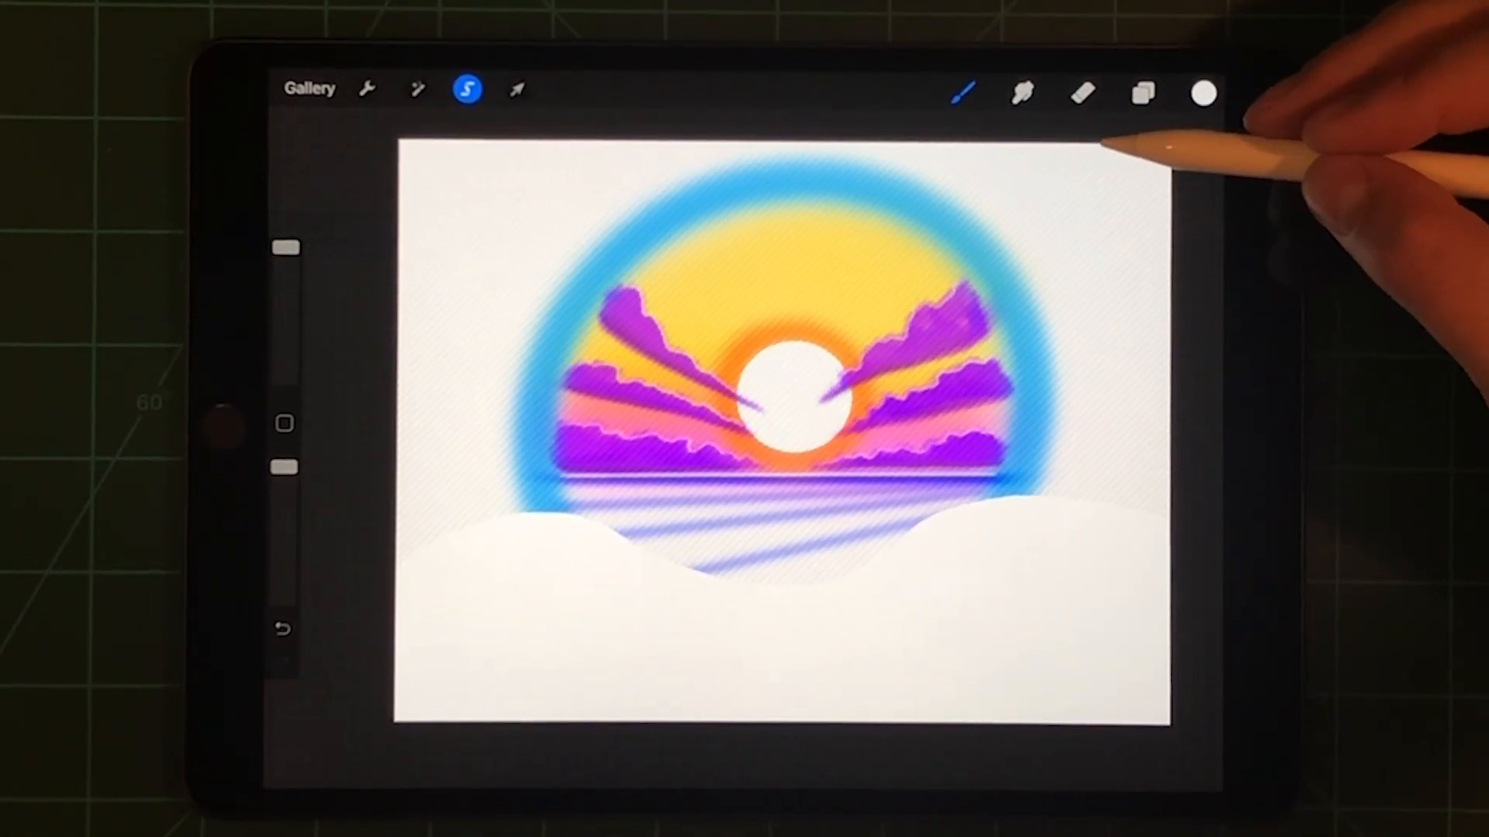
pyautogui.click(466, 90)
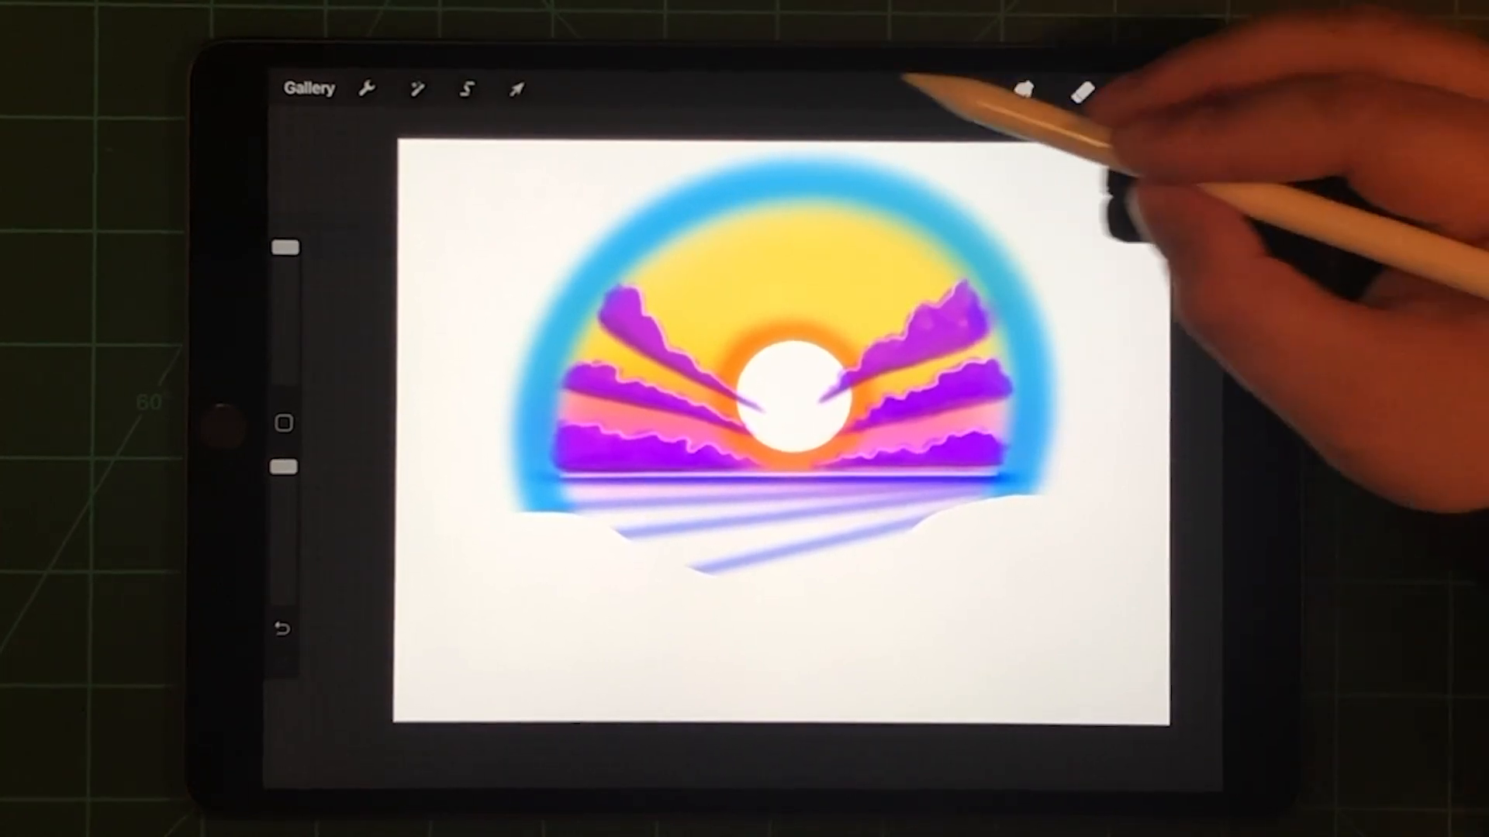
# Step: Nudge the white dune shape slightly lower with Transform
pyautogui.click(516, 88)
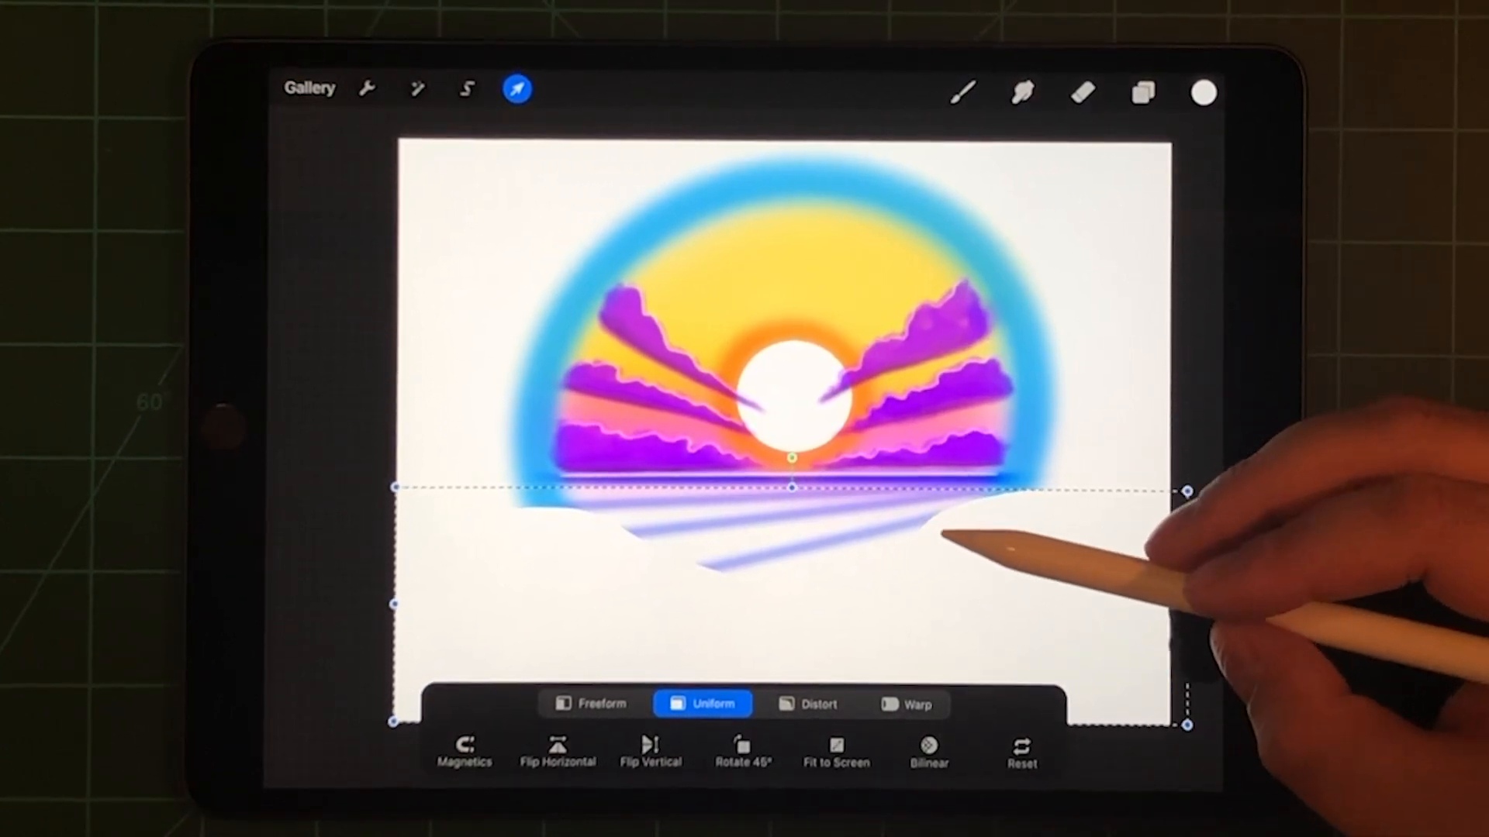
pyautogui.moveTo(905, 601); pyautogui.dragTo(899, 631)
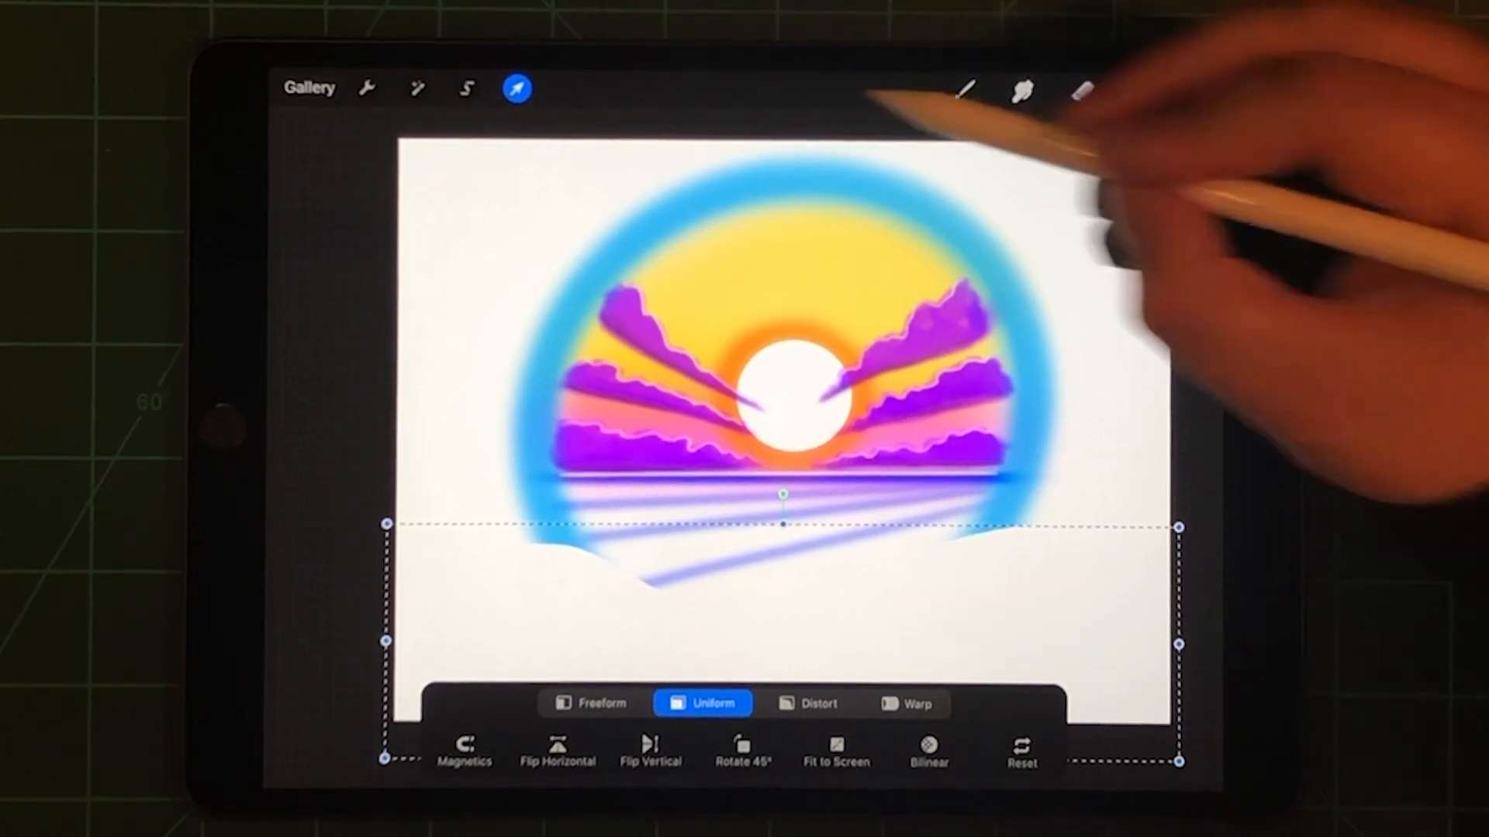
pyautogui.click(962, 91)
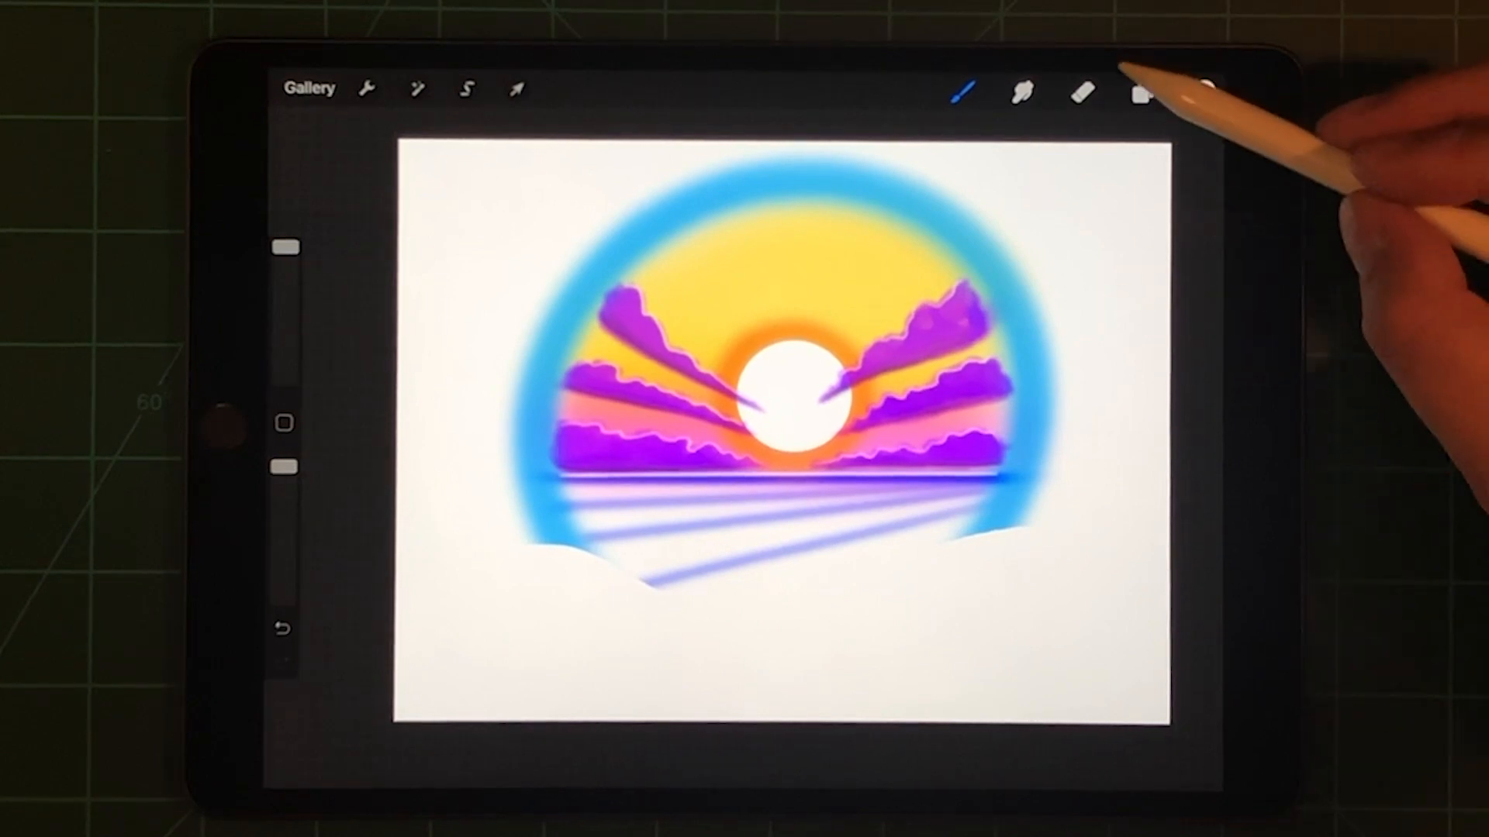
# Step: Pick blue, Automatic-select the white dune and invert the selection to the area above it
pyautogui.click(1204, 92)
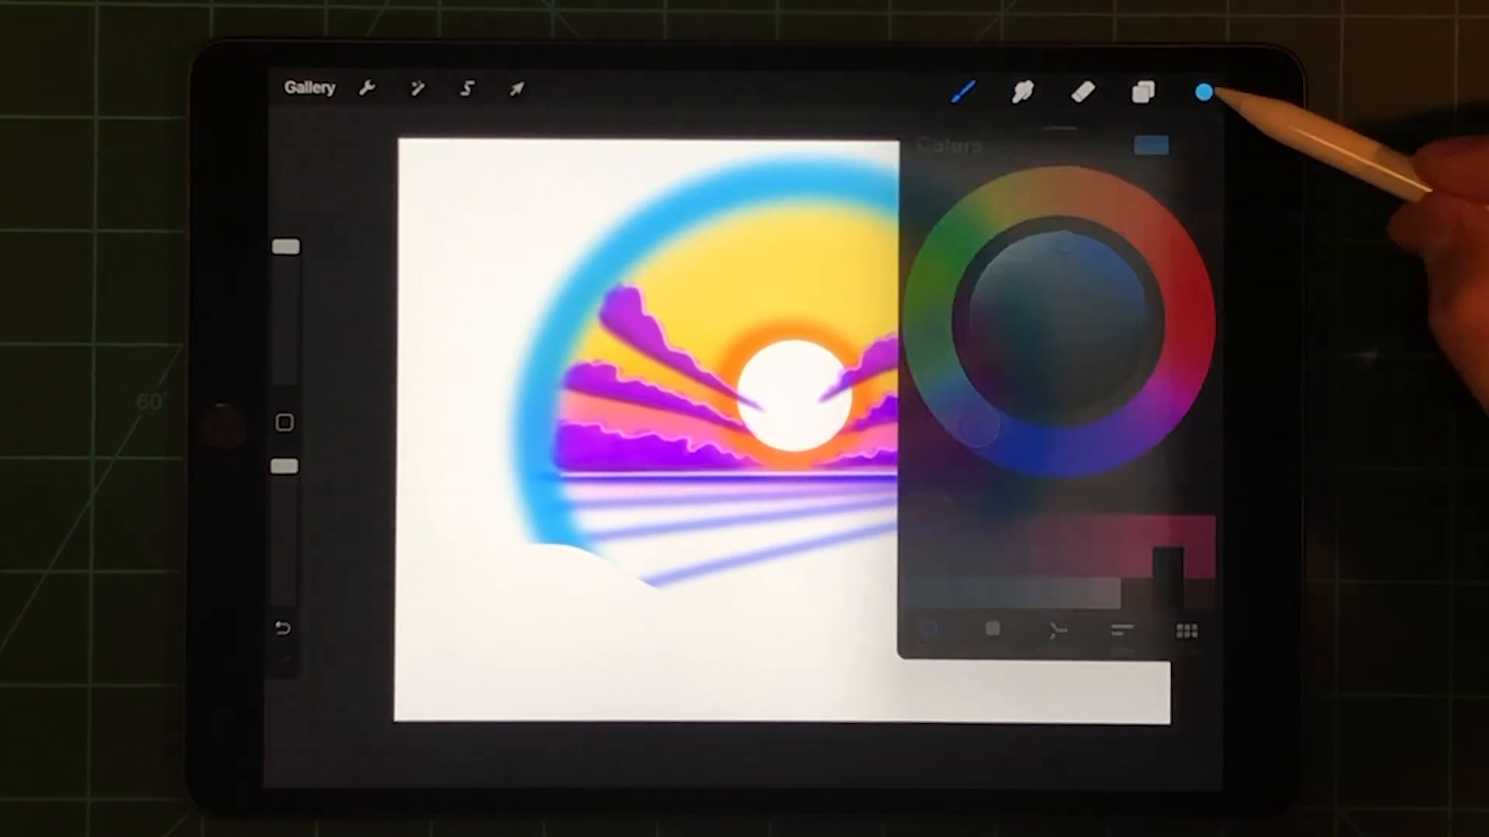
pyautogui.click(962, 91)
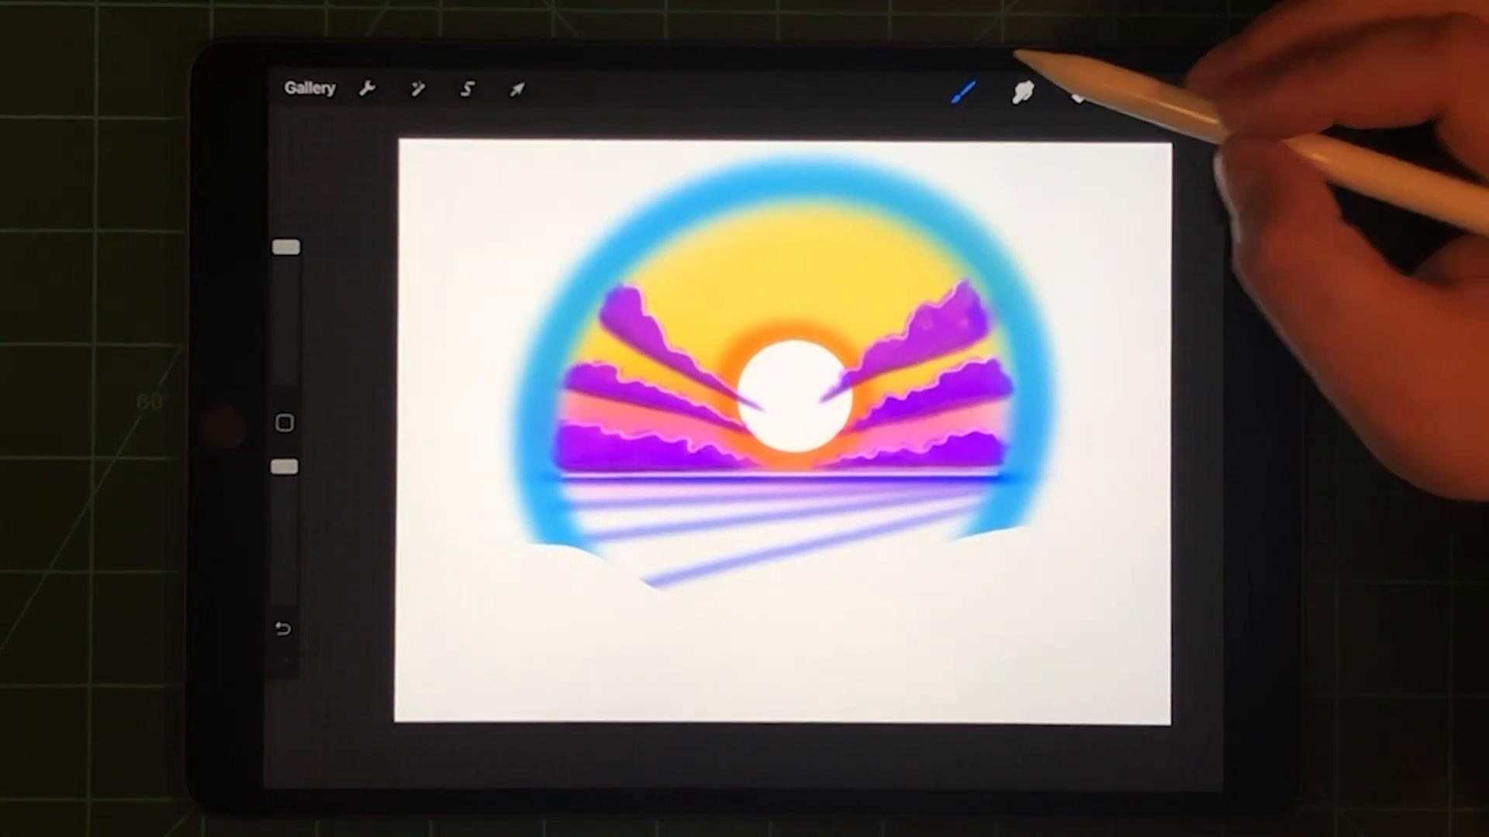
pyautogui.click(466, 90)
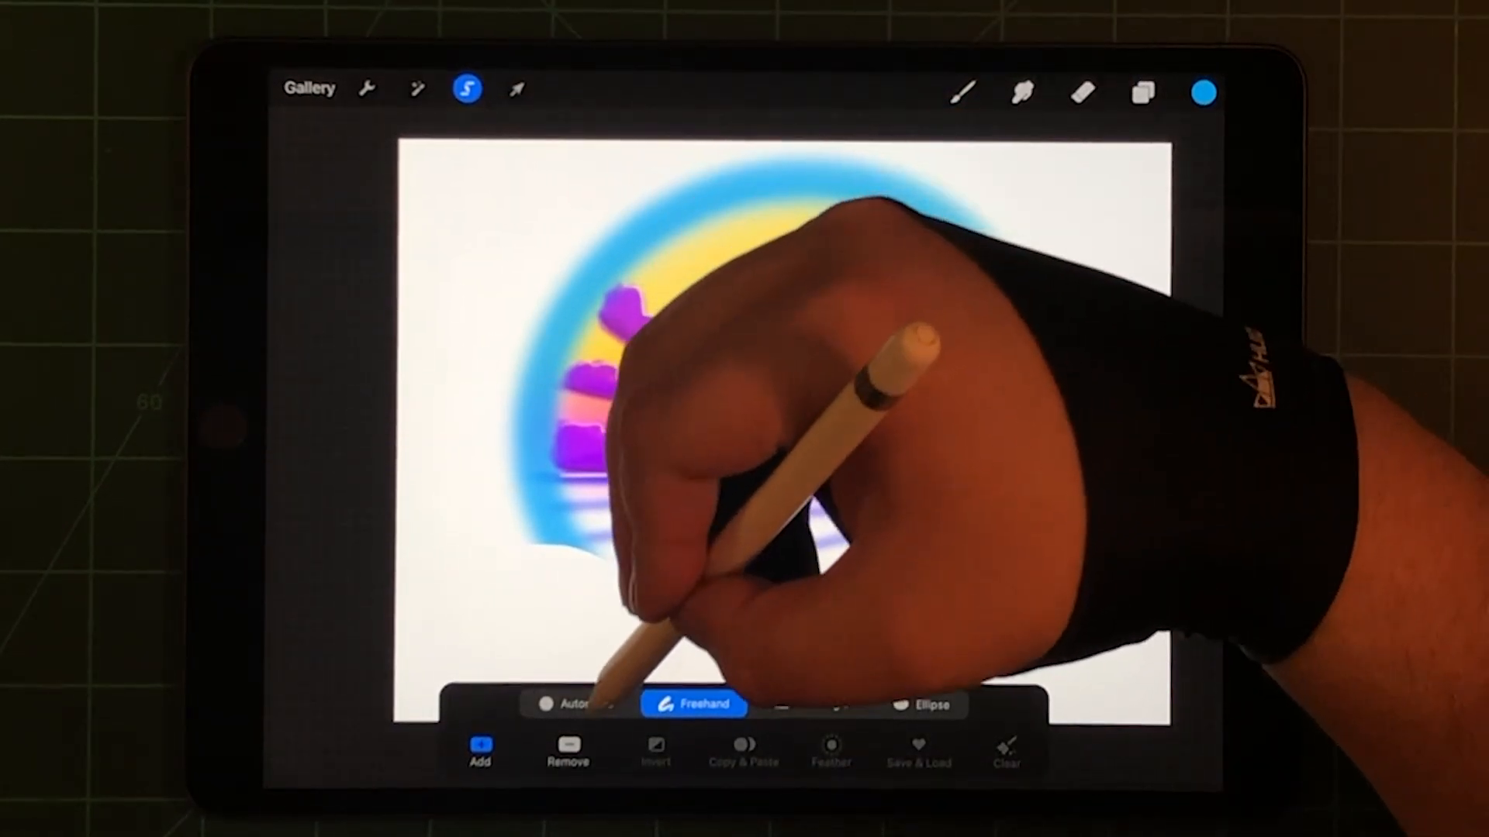
pyautogui.click(576, 706)
pyautogui.click(652, 652)
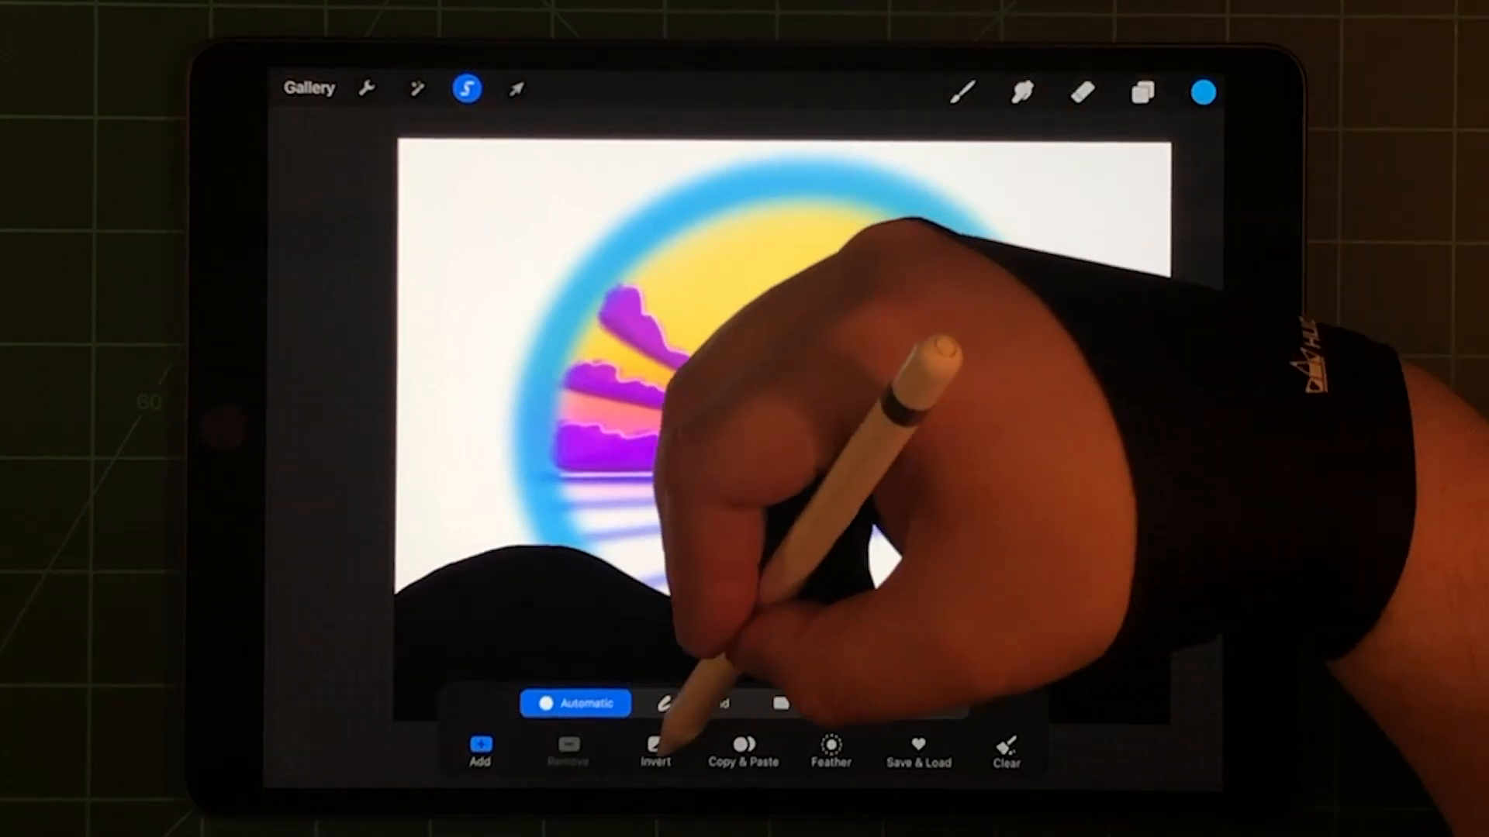
pyautogui.click(655, 751)
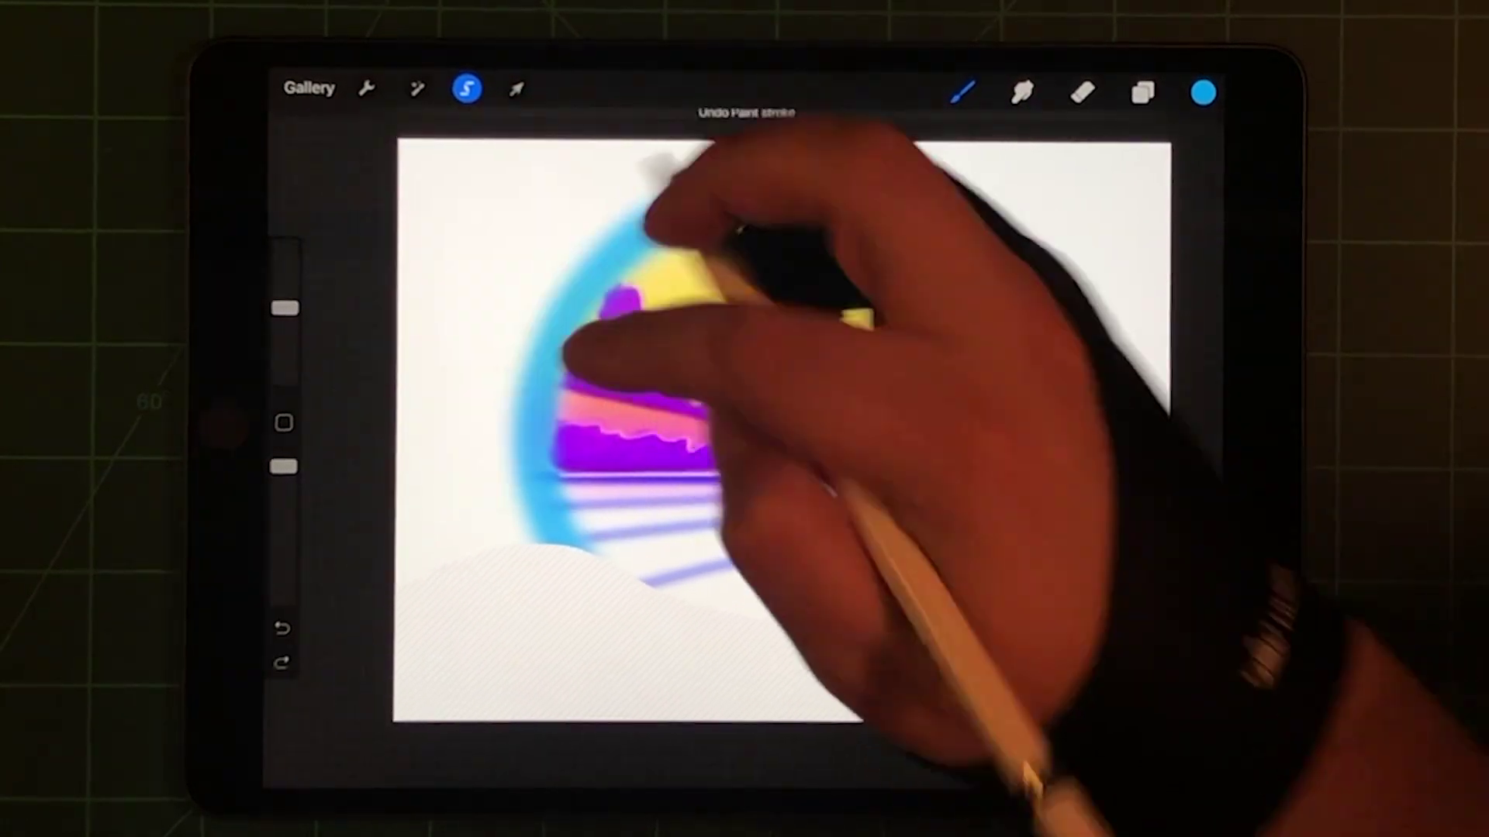
# Step: Paint a blue arc along the dune's edge to close the bottom of the ring
pyautogui.moveTo(285, 250); pyautogui.dragTo(285, 326)
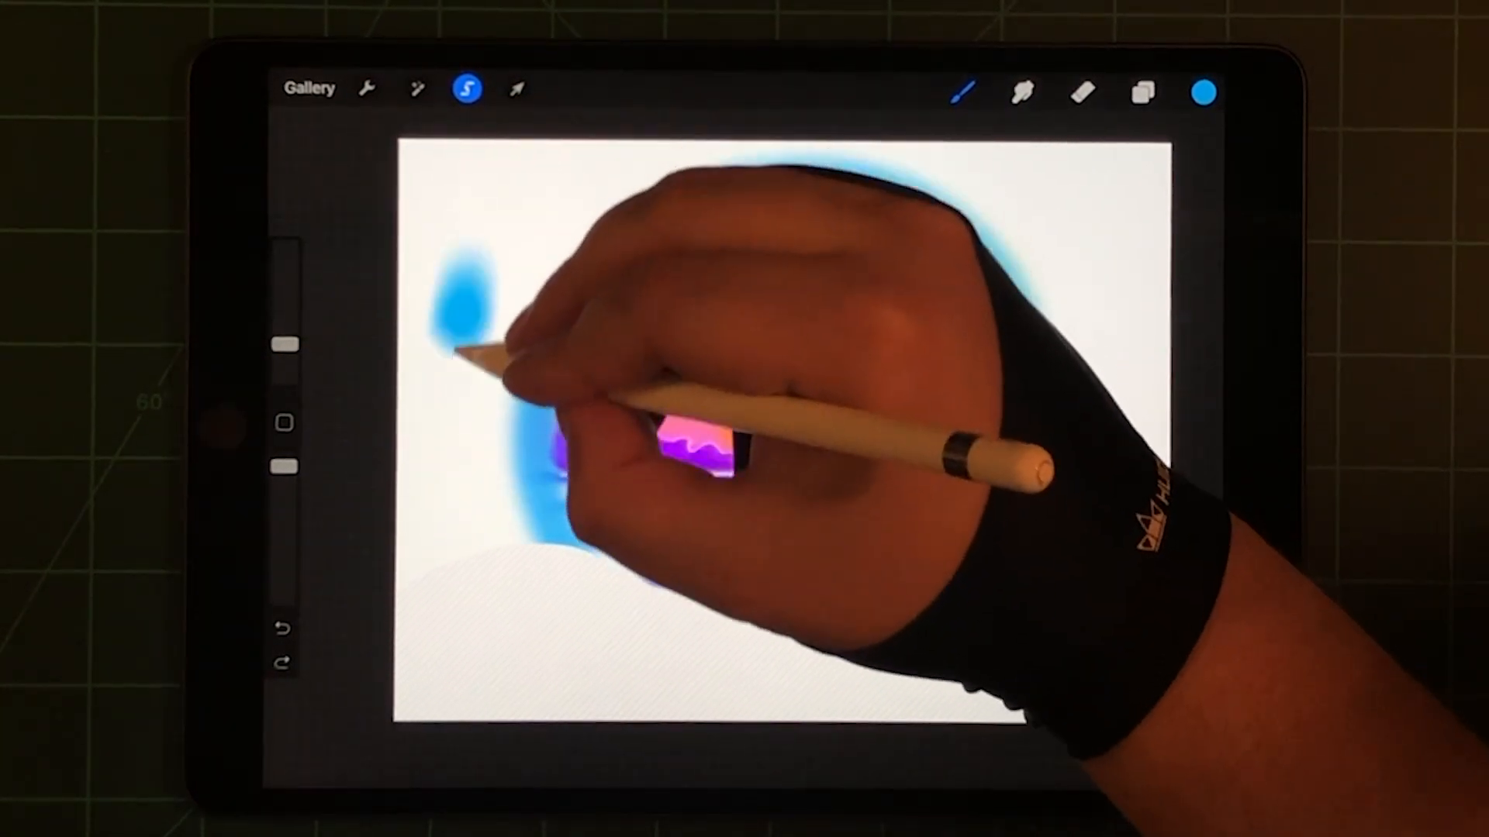
pyautogui.hotkey('ctrl', 'z')
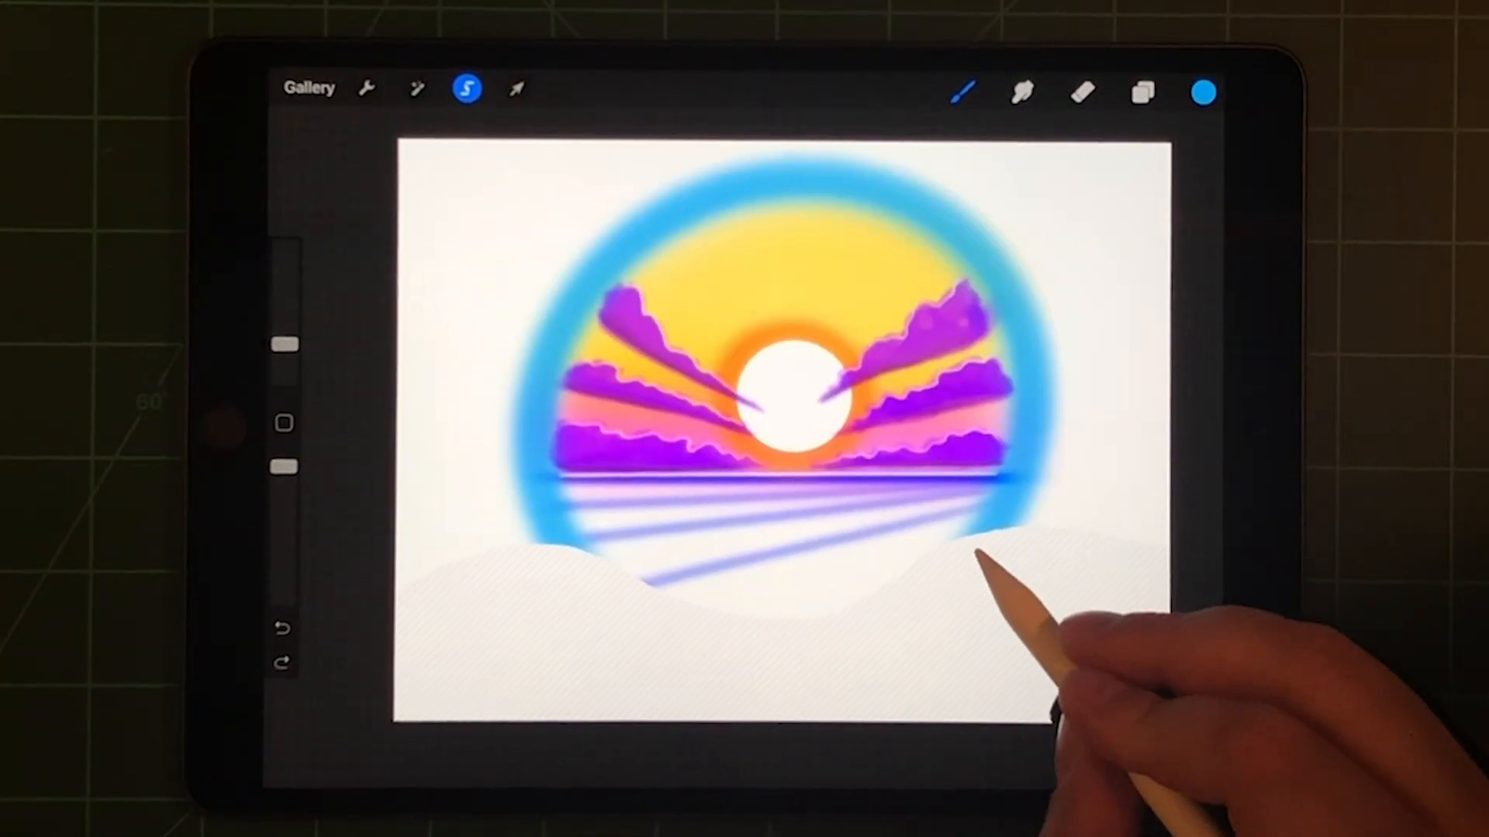
pyautogui.moveTo(974, 557); pyautogui.dragTo(605, 591)
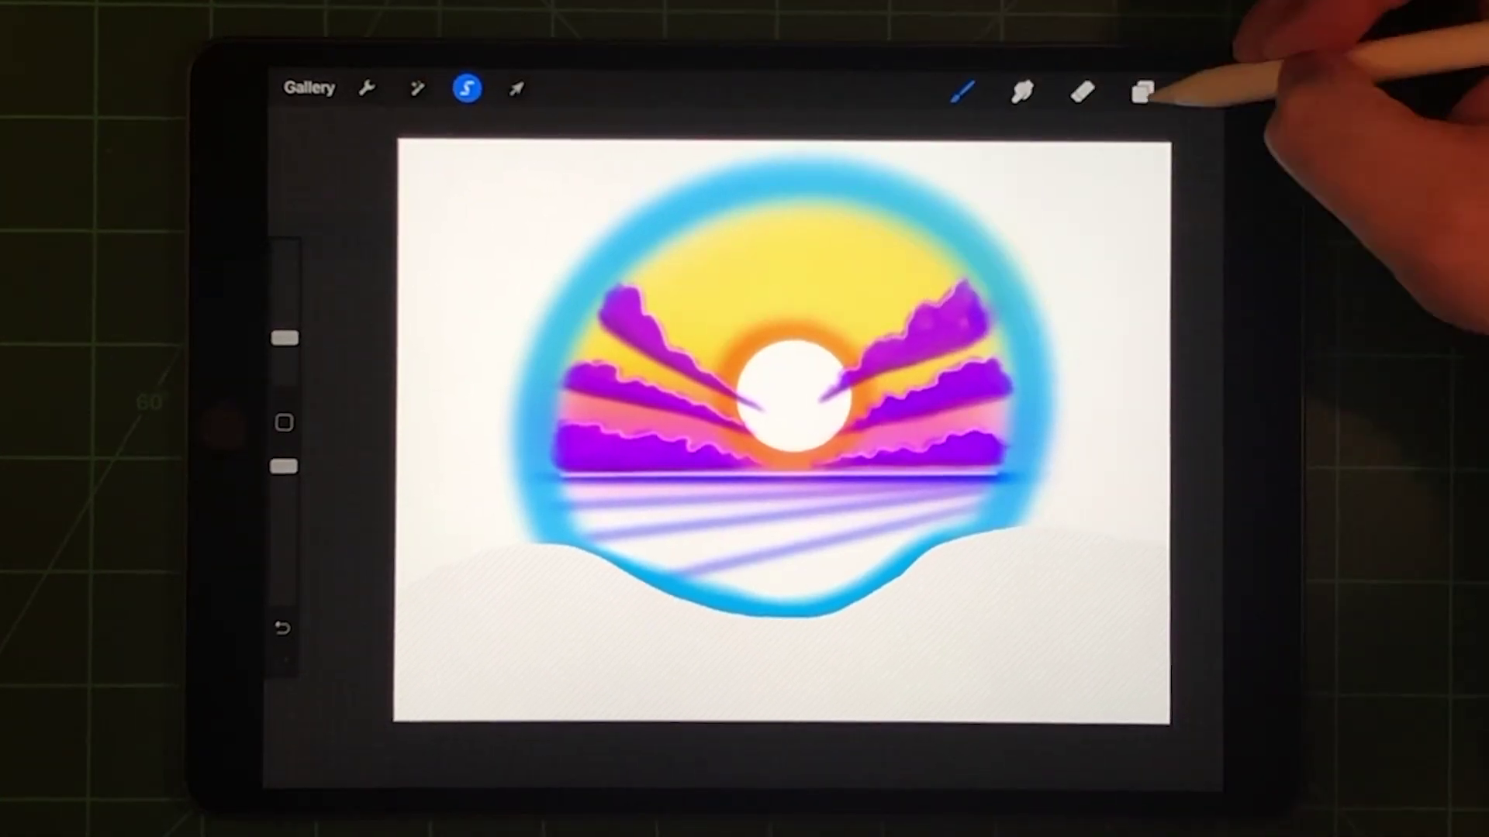
pyautogui.click(1144, 92)
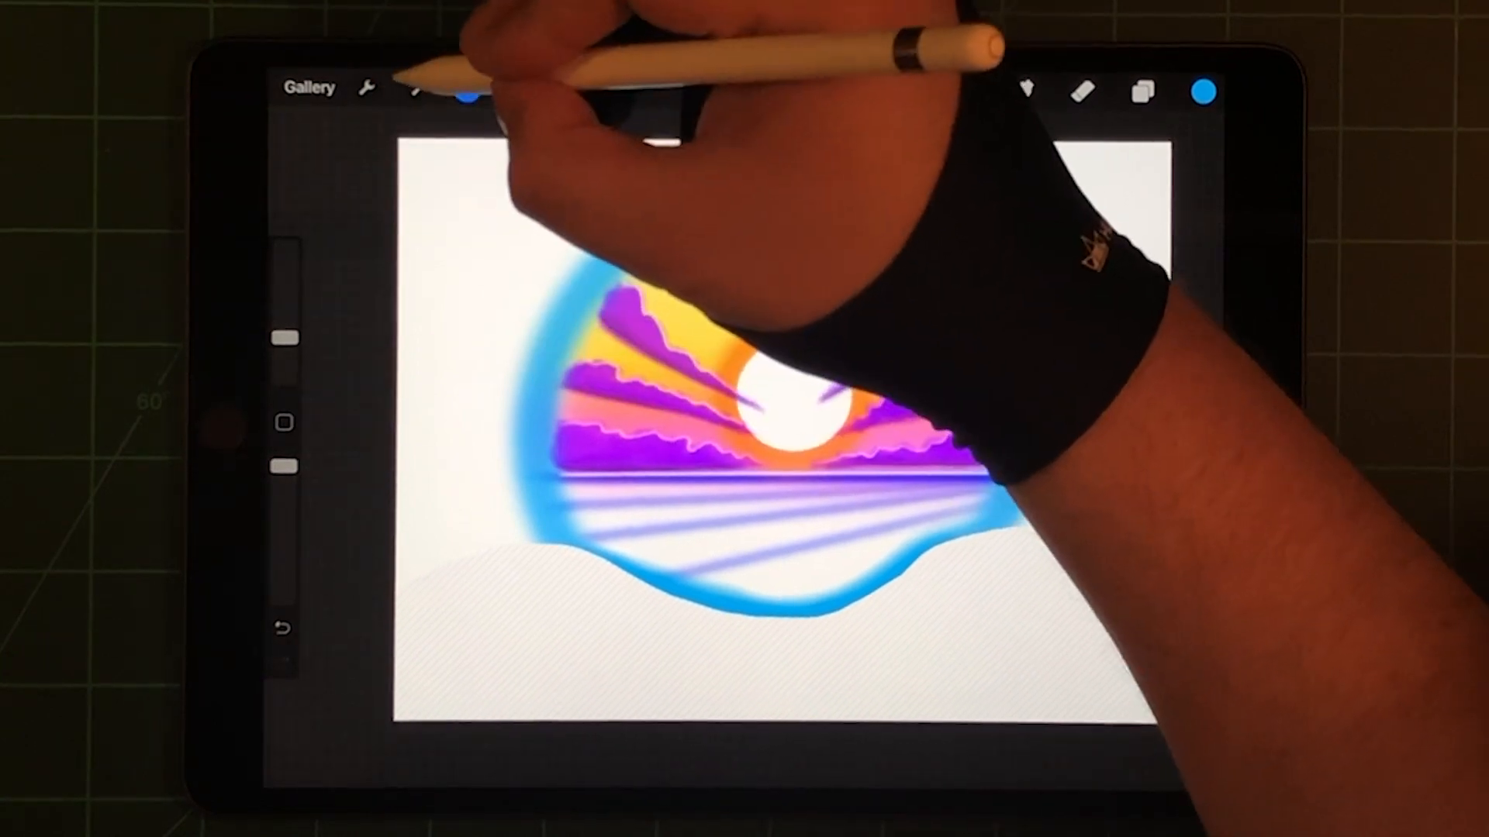
# Step: Soften the blue arc with a Gaussian Blur
pyautogui.click(418, 89)
pyautogui.click(349, 206)
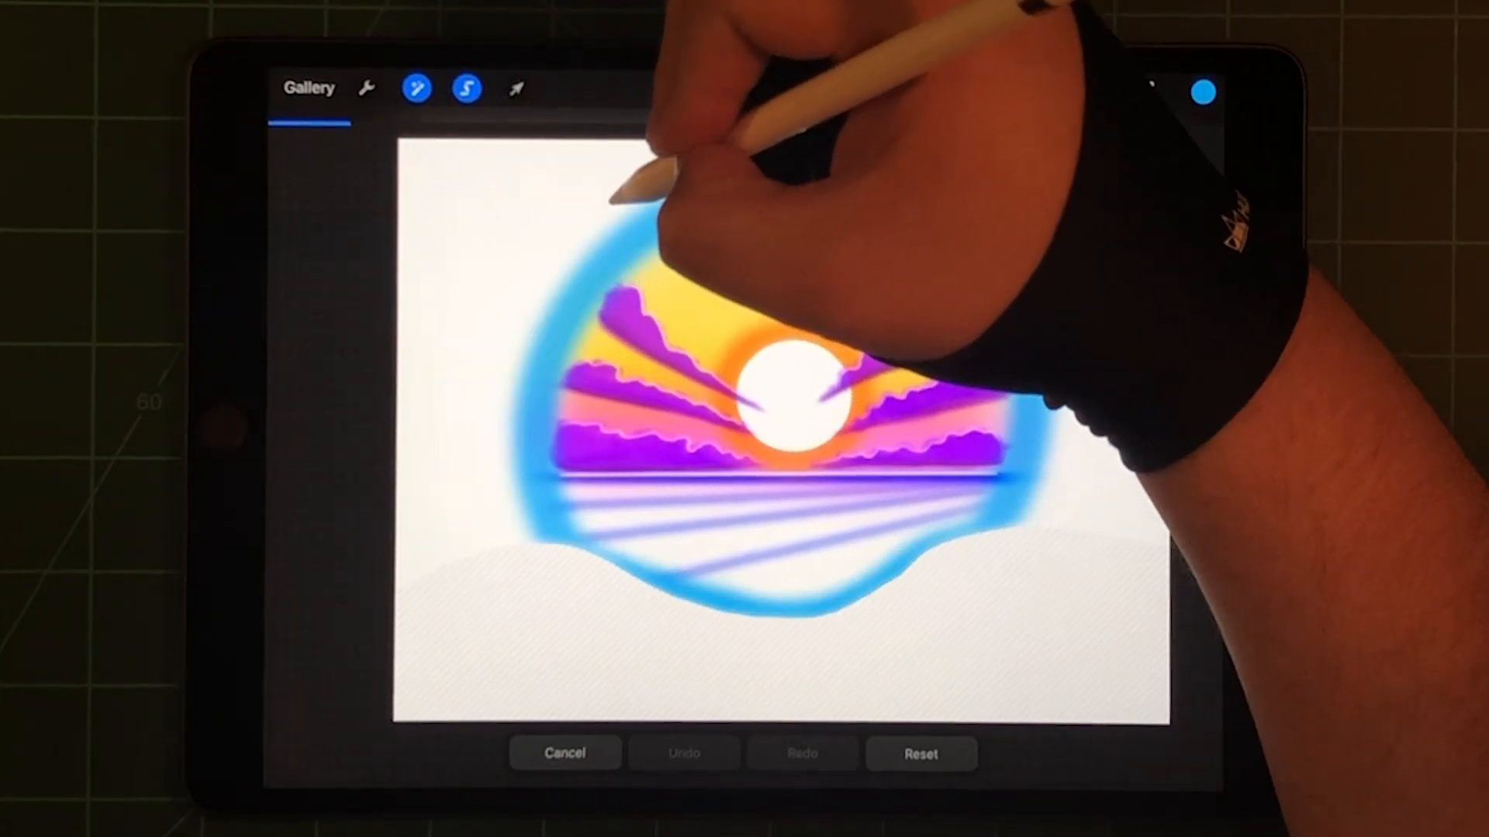
pyautogui.moveTo(669, 175); pyautogui.dragTo(814, 176)
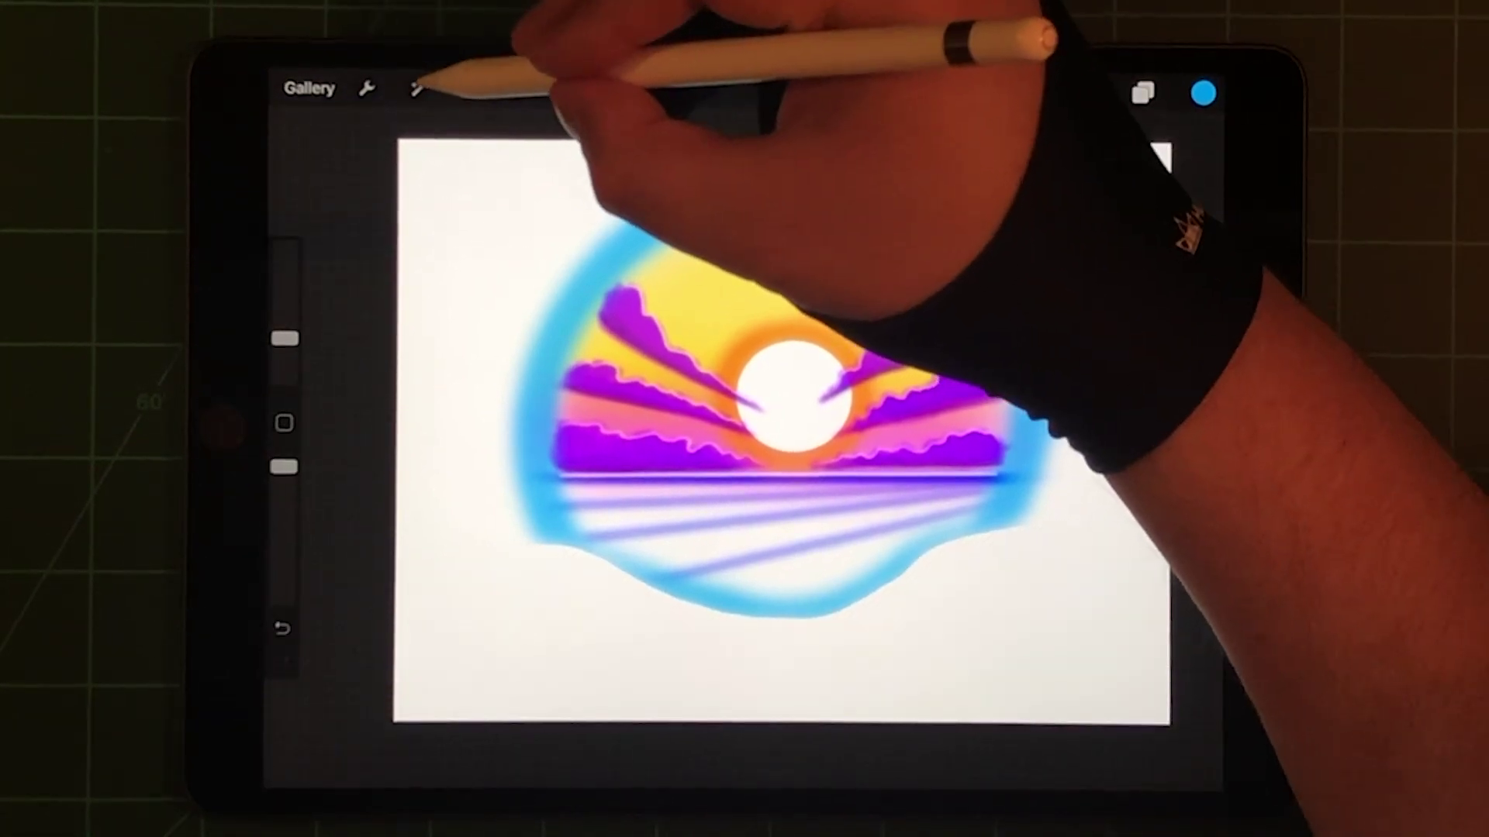
pyautogui.click(418, 89)
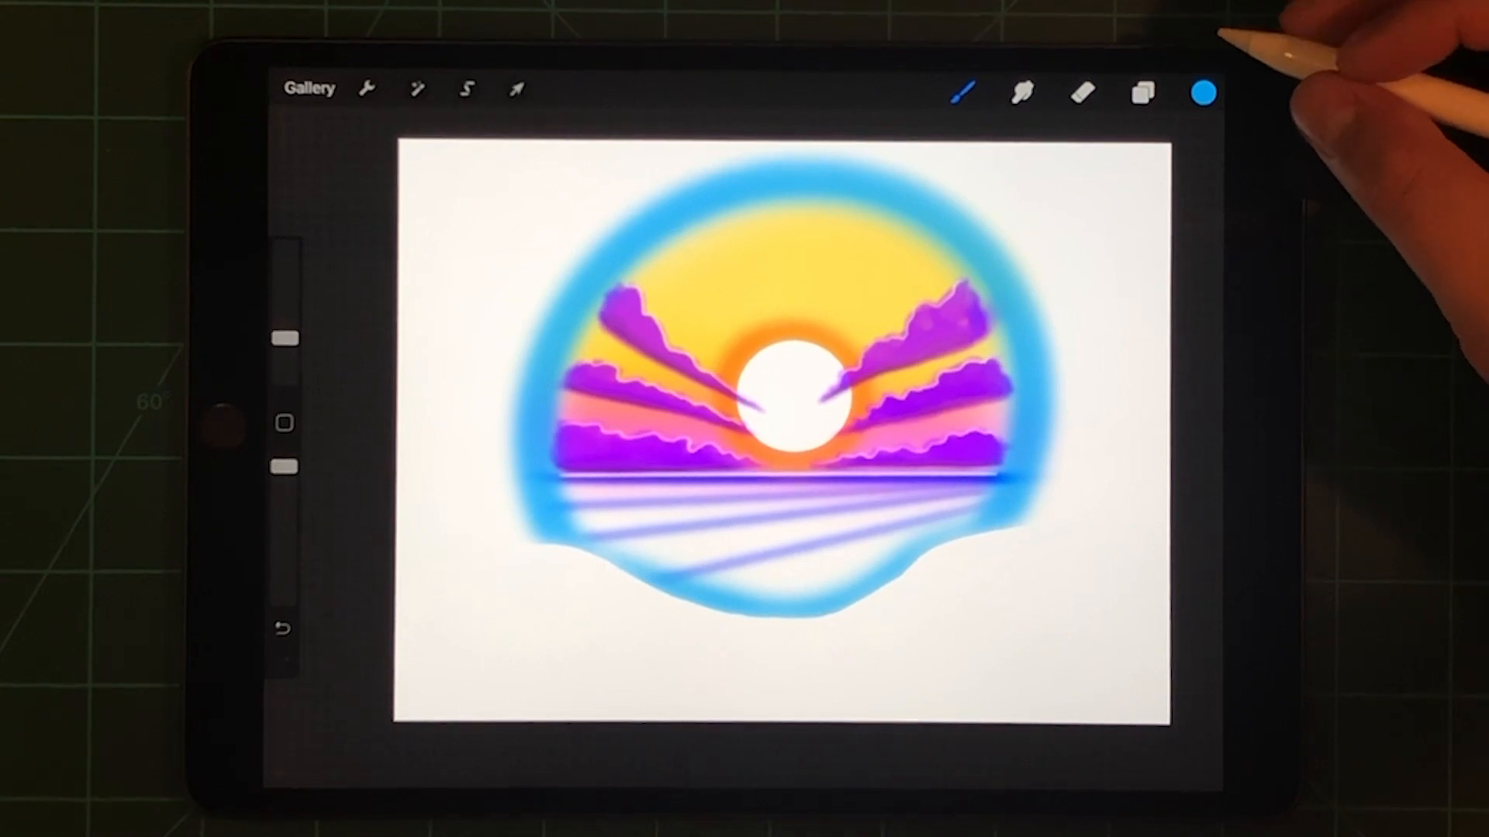
# Step: Add a new layer and set up the Inking Studio Pen in black for silhouettes
pyautogui.click(1143, 91)
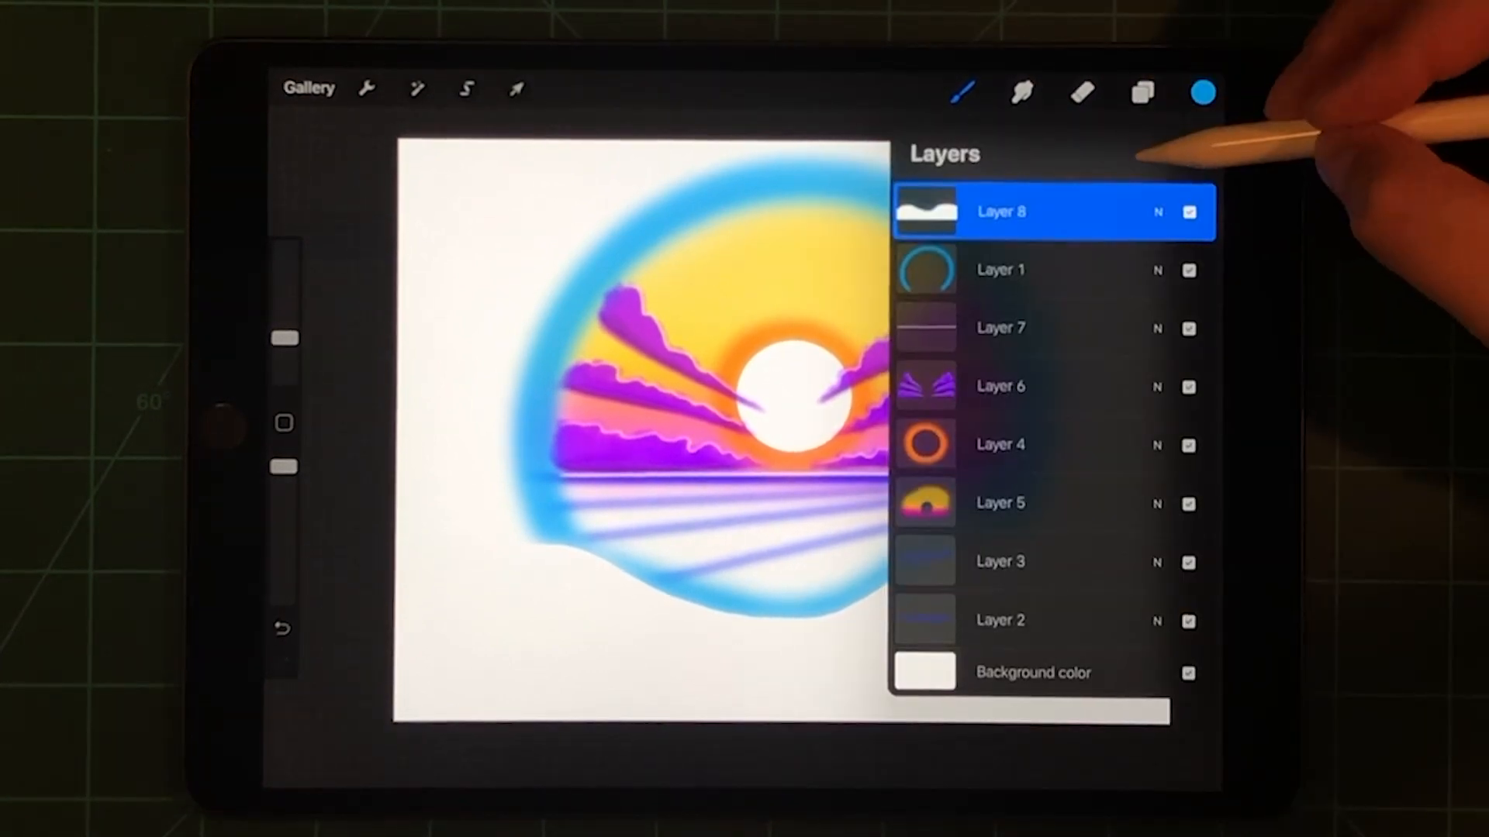
pyautogui.click(1186, 154)
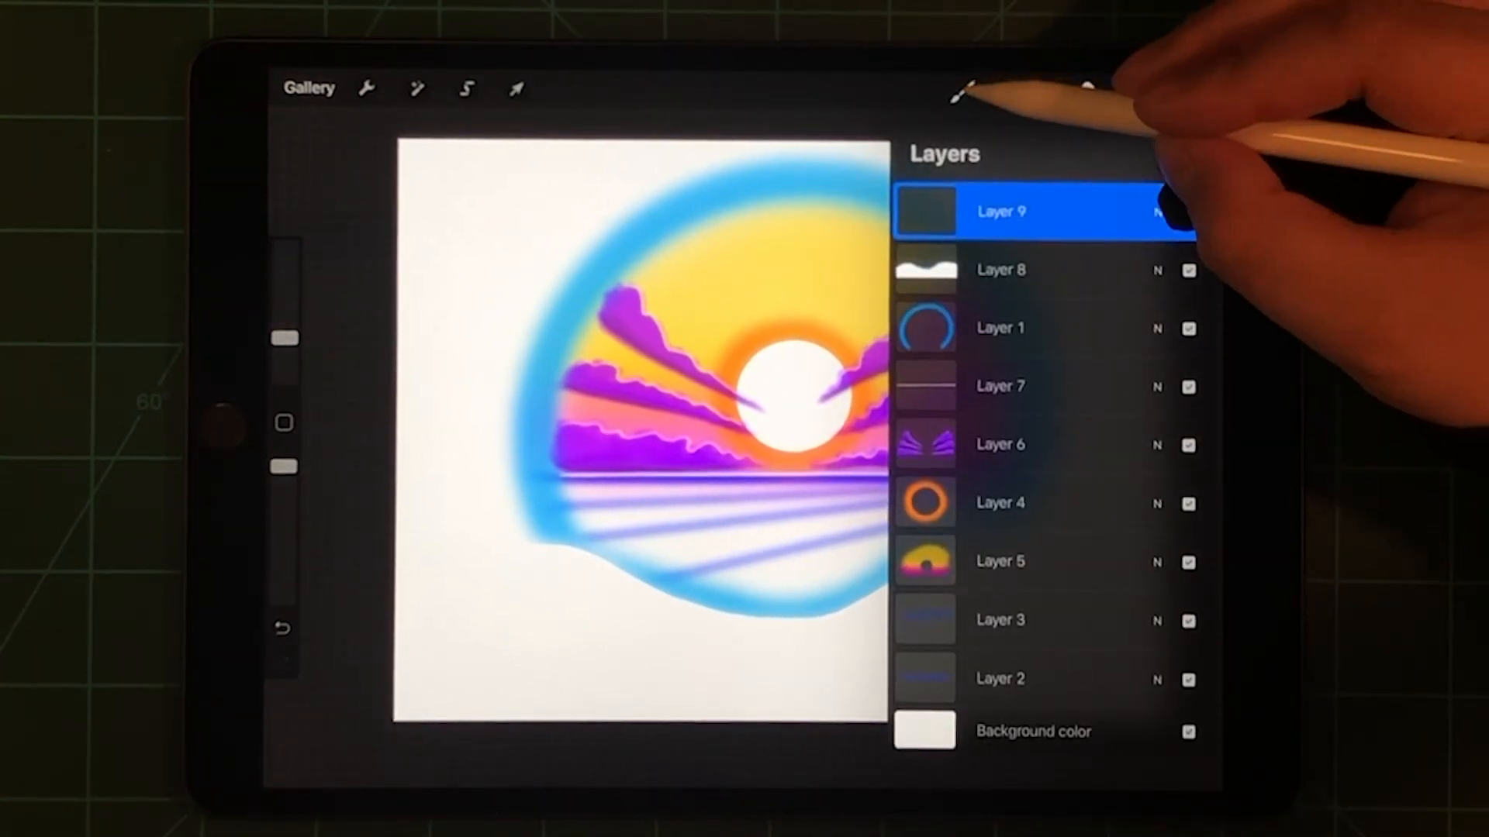
pyautogui.click(964, 91)
pyautogui.click(839, 232)
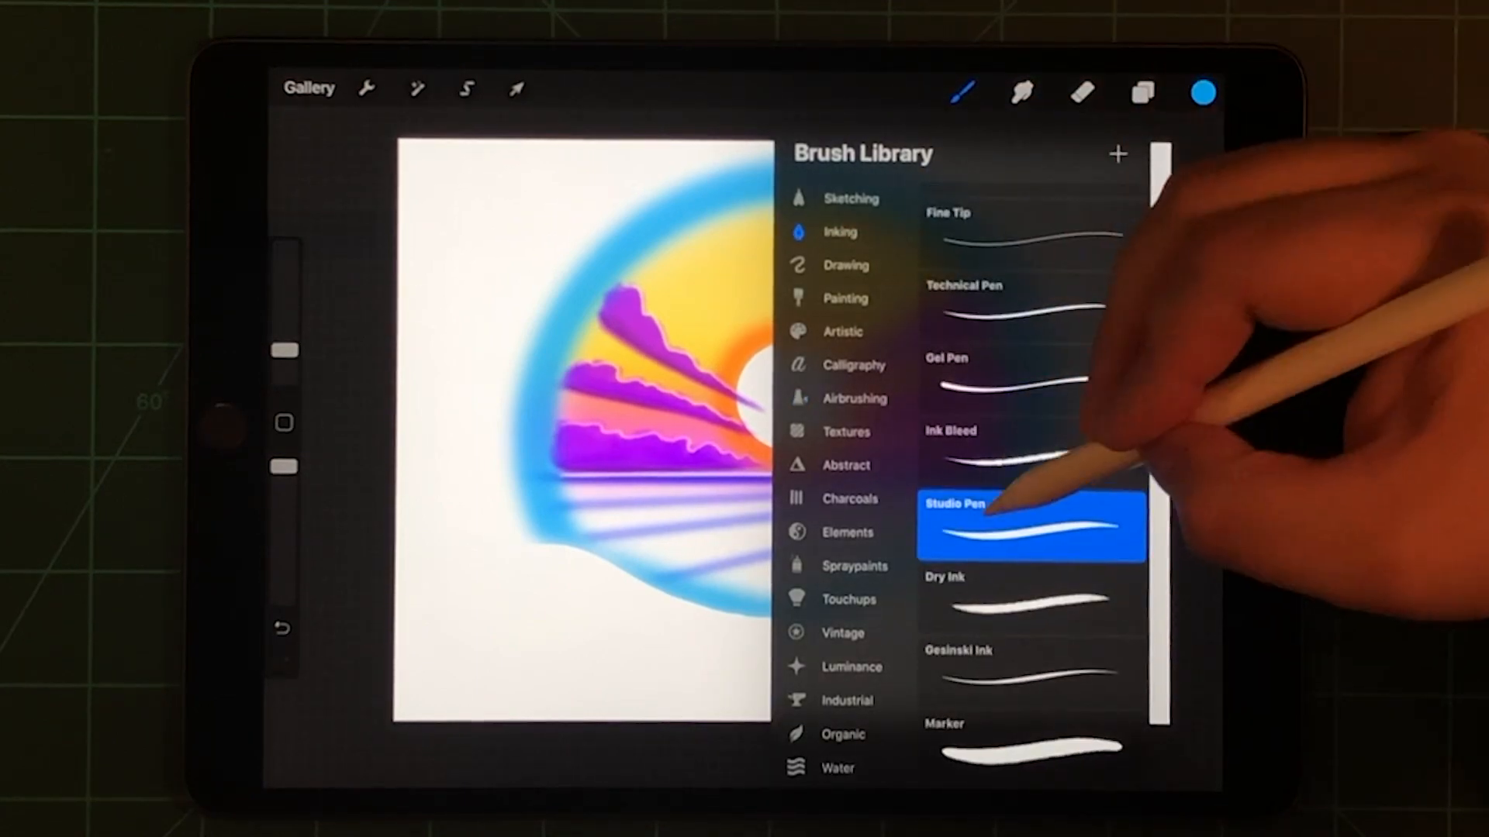
pyautogui.click(1033, 512)
pyautogui.click(1110, 145)
pyautogui.click(1204, 90)
pyautogui.click(1083, 361)
pyautogui.click(971, 175)
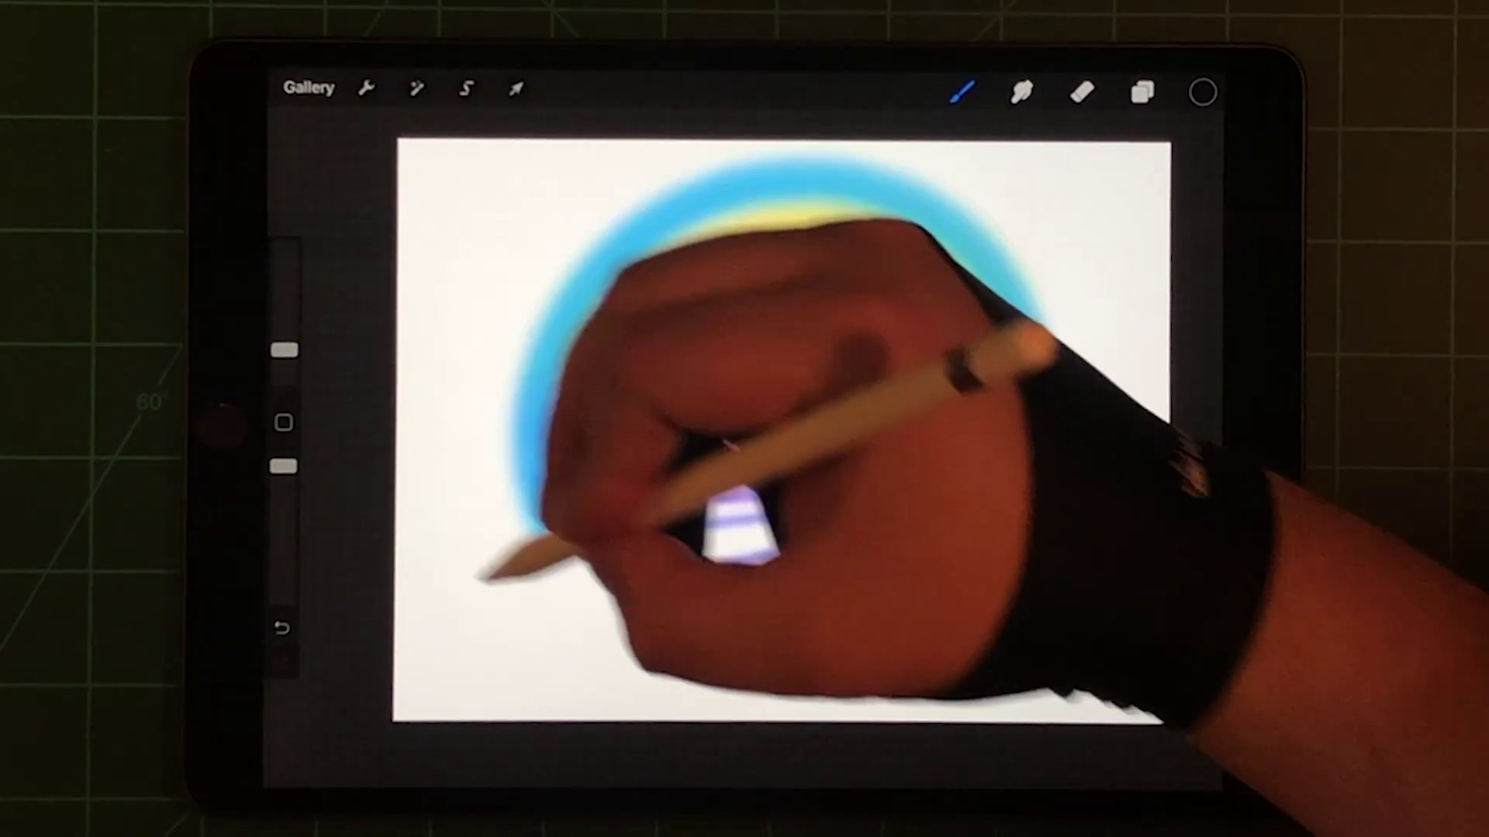
# Step: Draw two black palm trunks with simple fronds on the left side of the ring
pyautogui.moveTo(541, 489); pyautogui.dragTo(549, 600)
pyautogui.hotkey('ctrl', 'z')
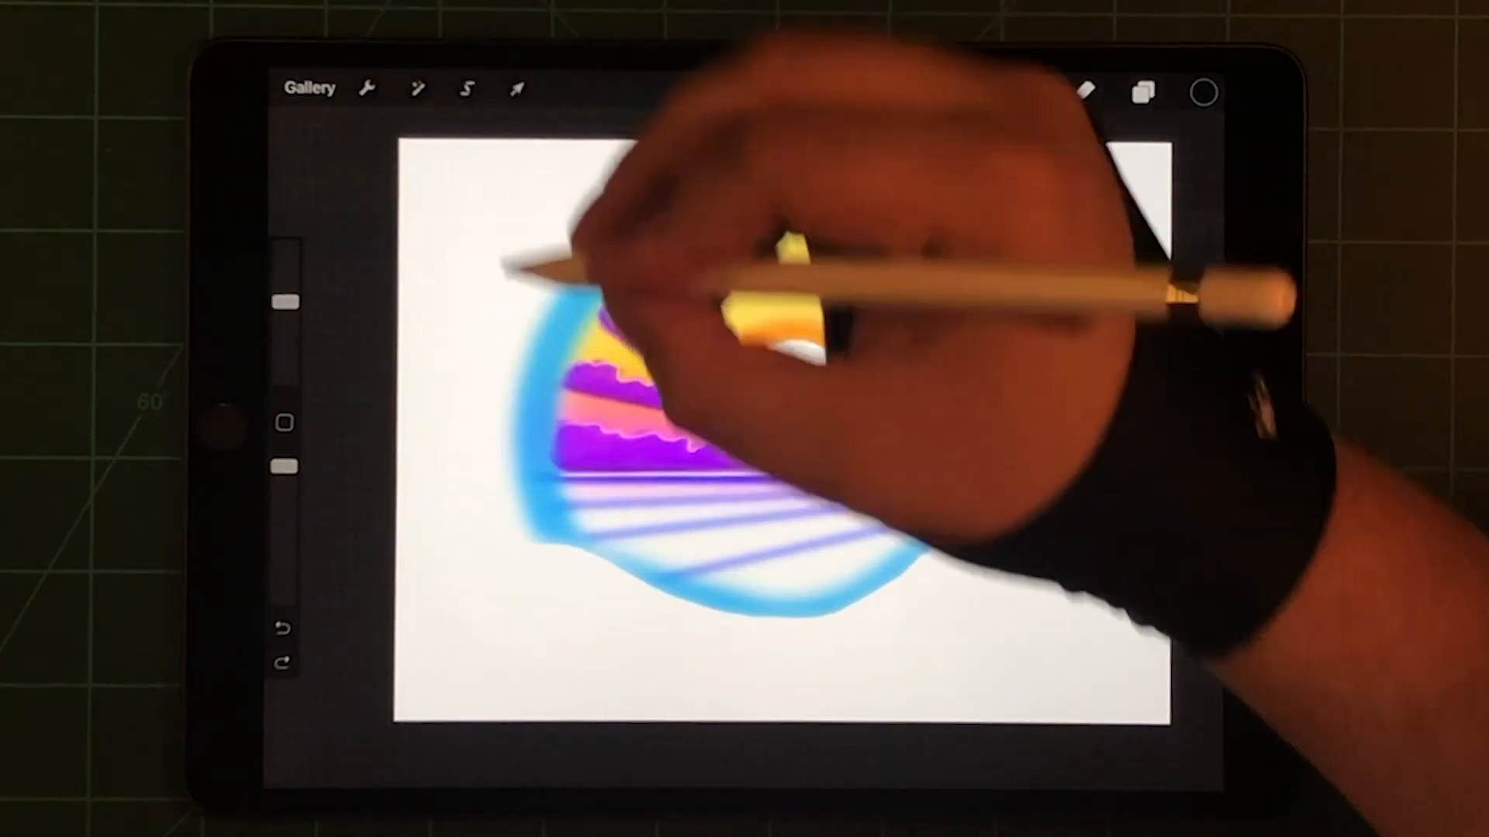
pyautogui.moveTo(547, 577)
pyautogui.mouseDown()
pyautogui.moveTo(560, 355)
pyautogui.moveTo(581, 285)
pyautogui.moveTo(611, 354)
pyautogui.mouseUp()
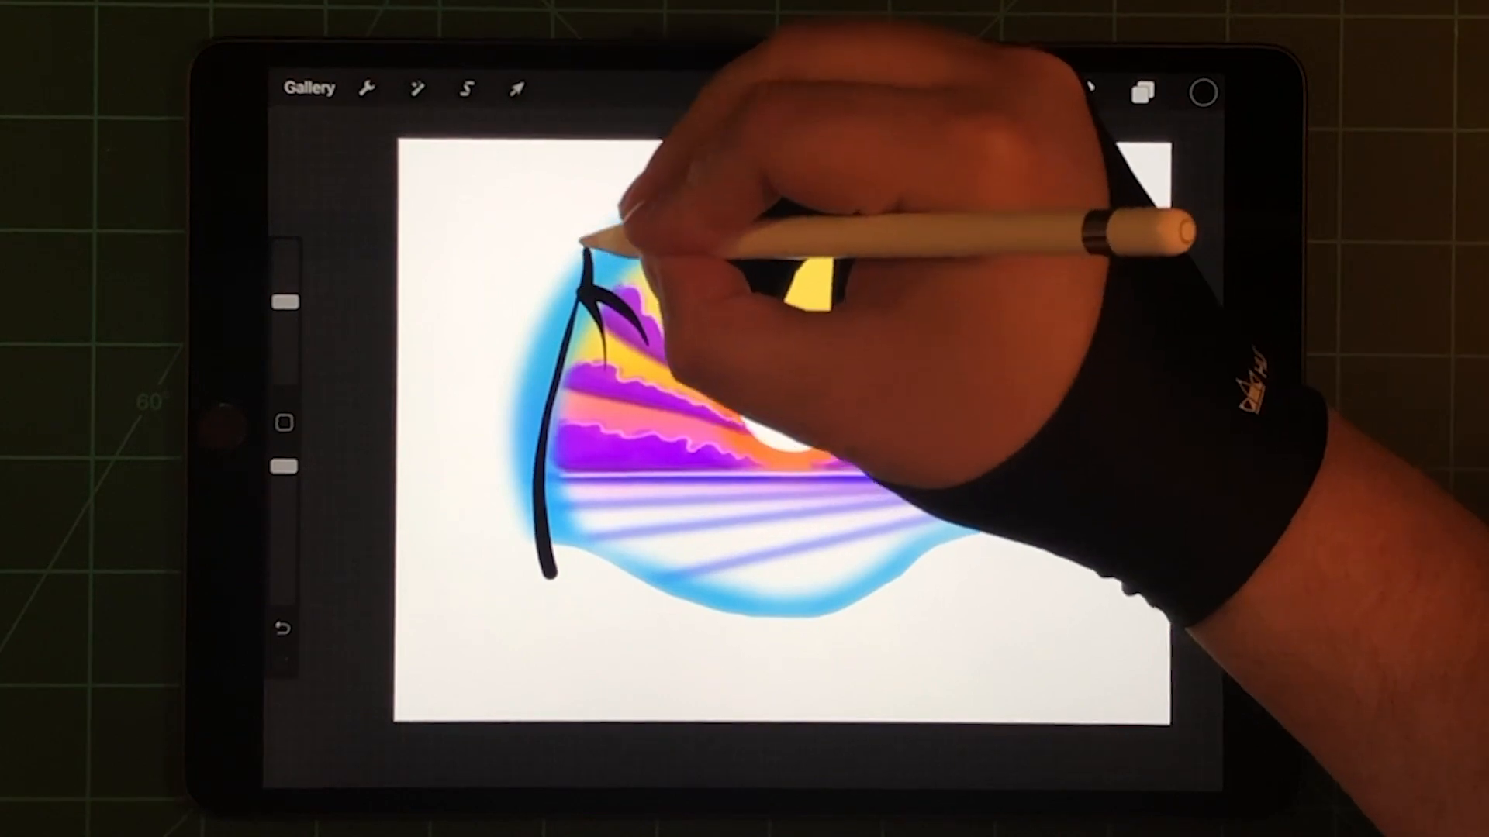
pyautogui.moveTo(582, 250)
pyautogui.mouseDown()
pyautogui.moveTo(509, 257)
pyautogui.moveTo(531, 332)
pyautogui.mouseUp()
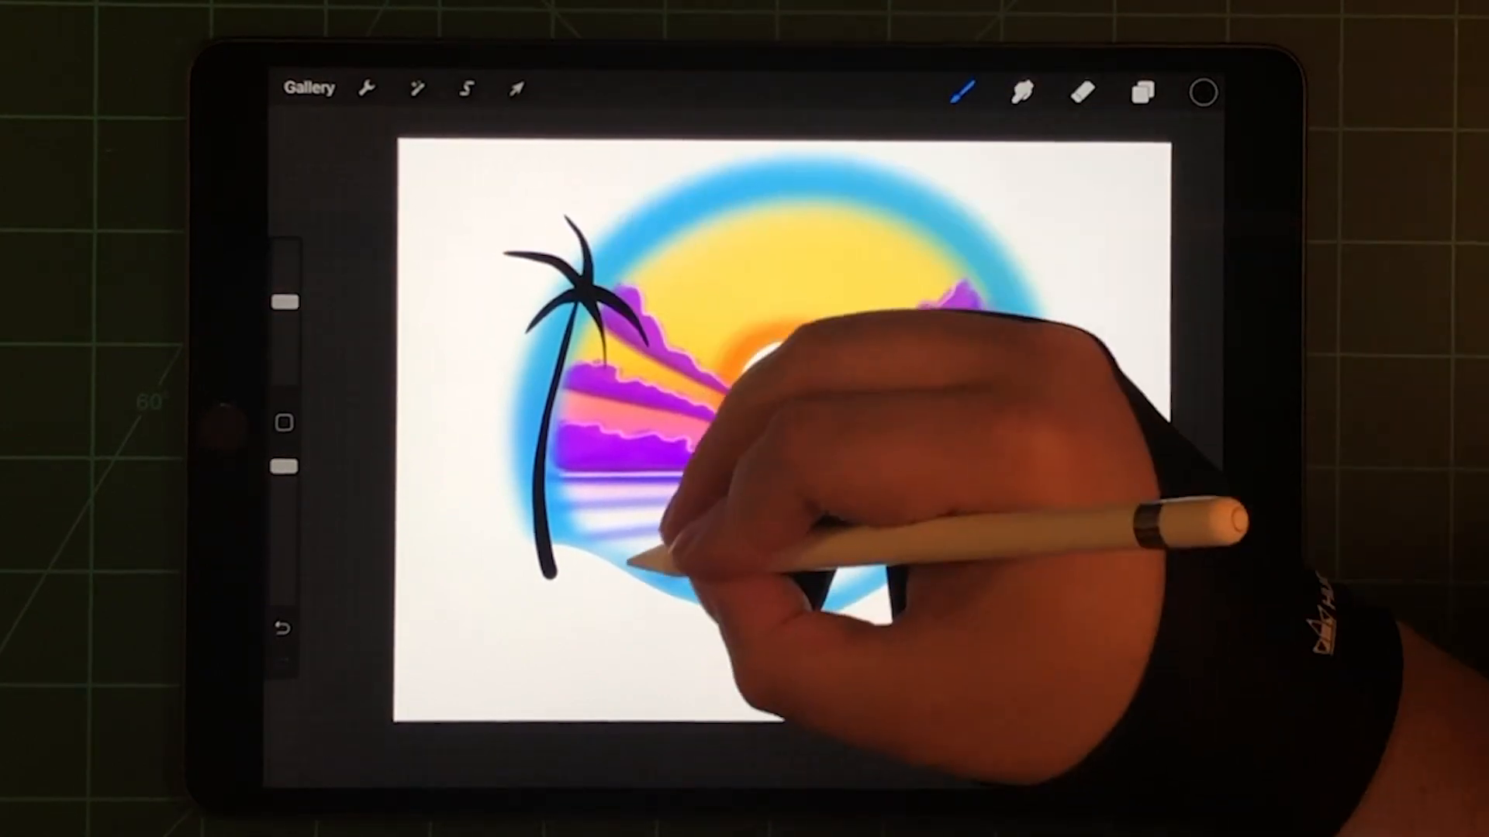
pyautogui.moveTo(608, 591)
pyautogui.mouseDown()
pyautogui.moveTo(628, 187)
pyautogui.moveTo(697, 227)
pyautogui.moveTo(704, 279)
pyautogui.mouseUp()
pyautogui.moveTo(634, 174)
pyautogui.mouseDown()
pyautogui.moveTo(556, 160)
pyautogui.moveTo(721, 180)
pyautogui.mouseUp()
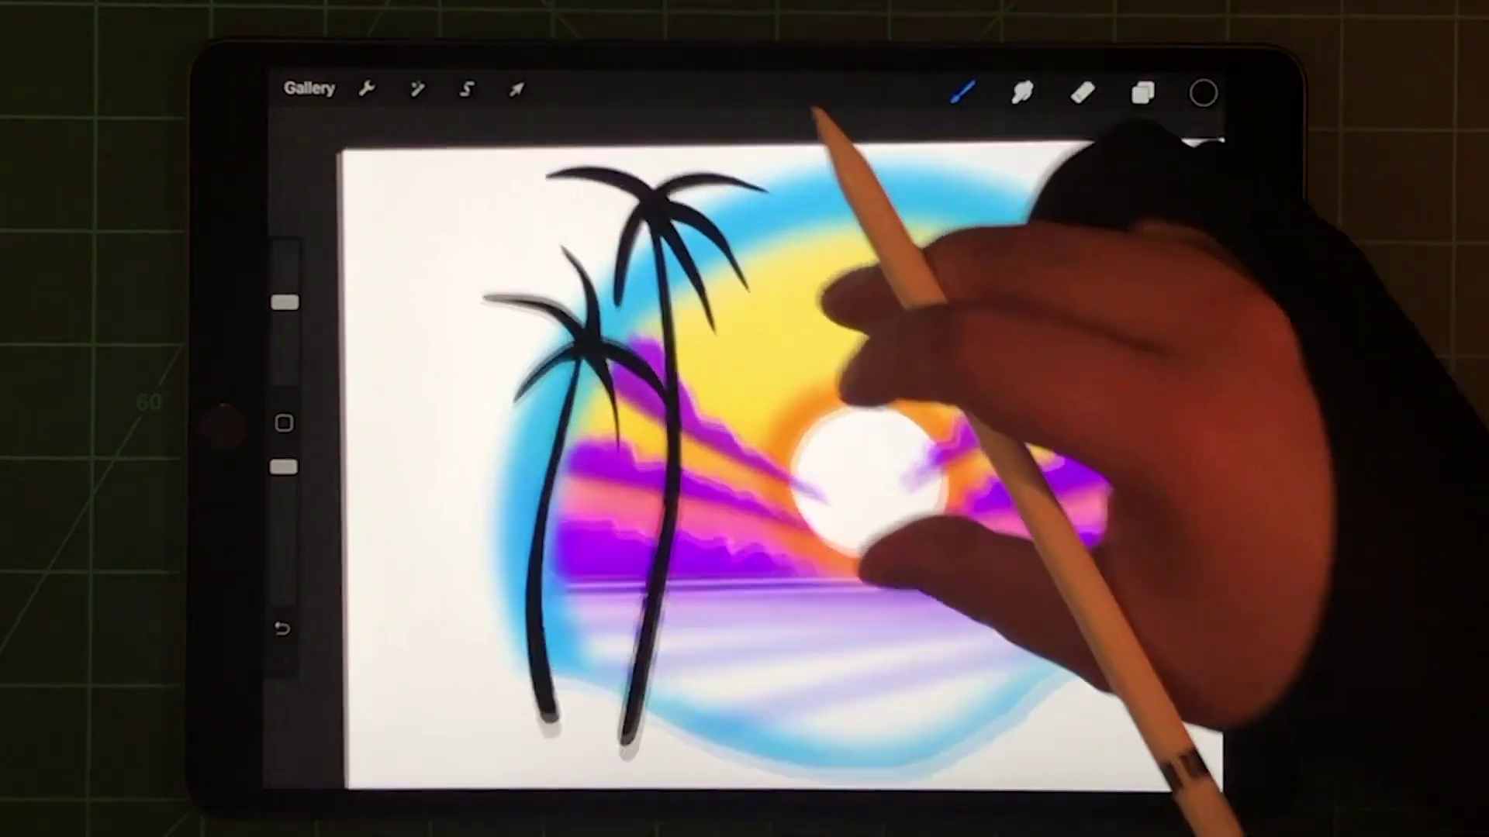
pyautogui.moveTo(954, 466); pyautogui.dragTo(1047, 535)
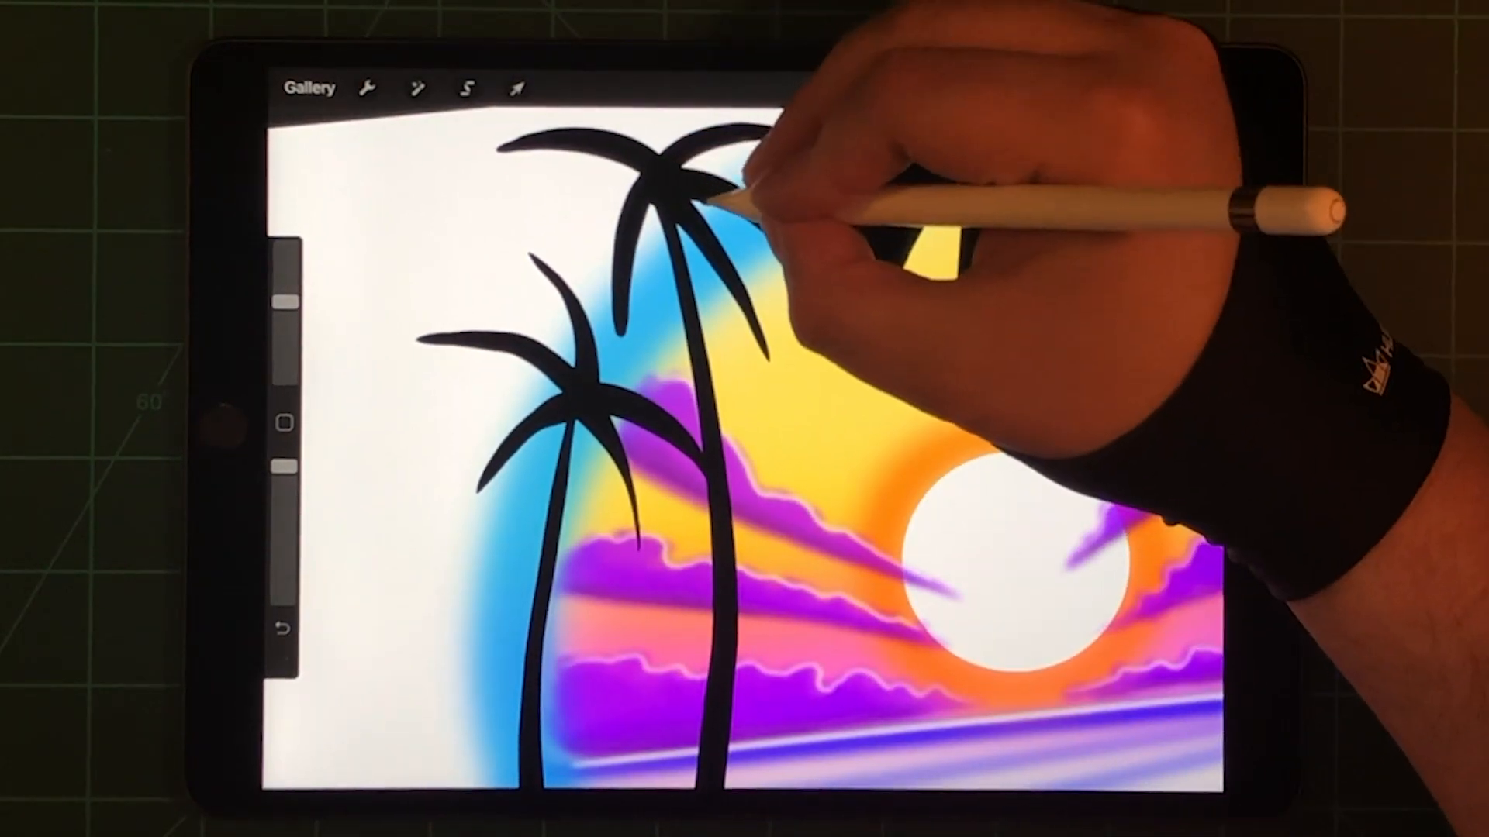
# Step: Add jagged leaf strokes along the fronds of both palm crowns
pyautogui.moveTo(768, 222); pyautogui.dragTo(803, 285)
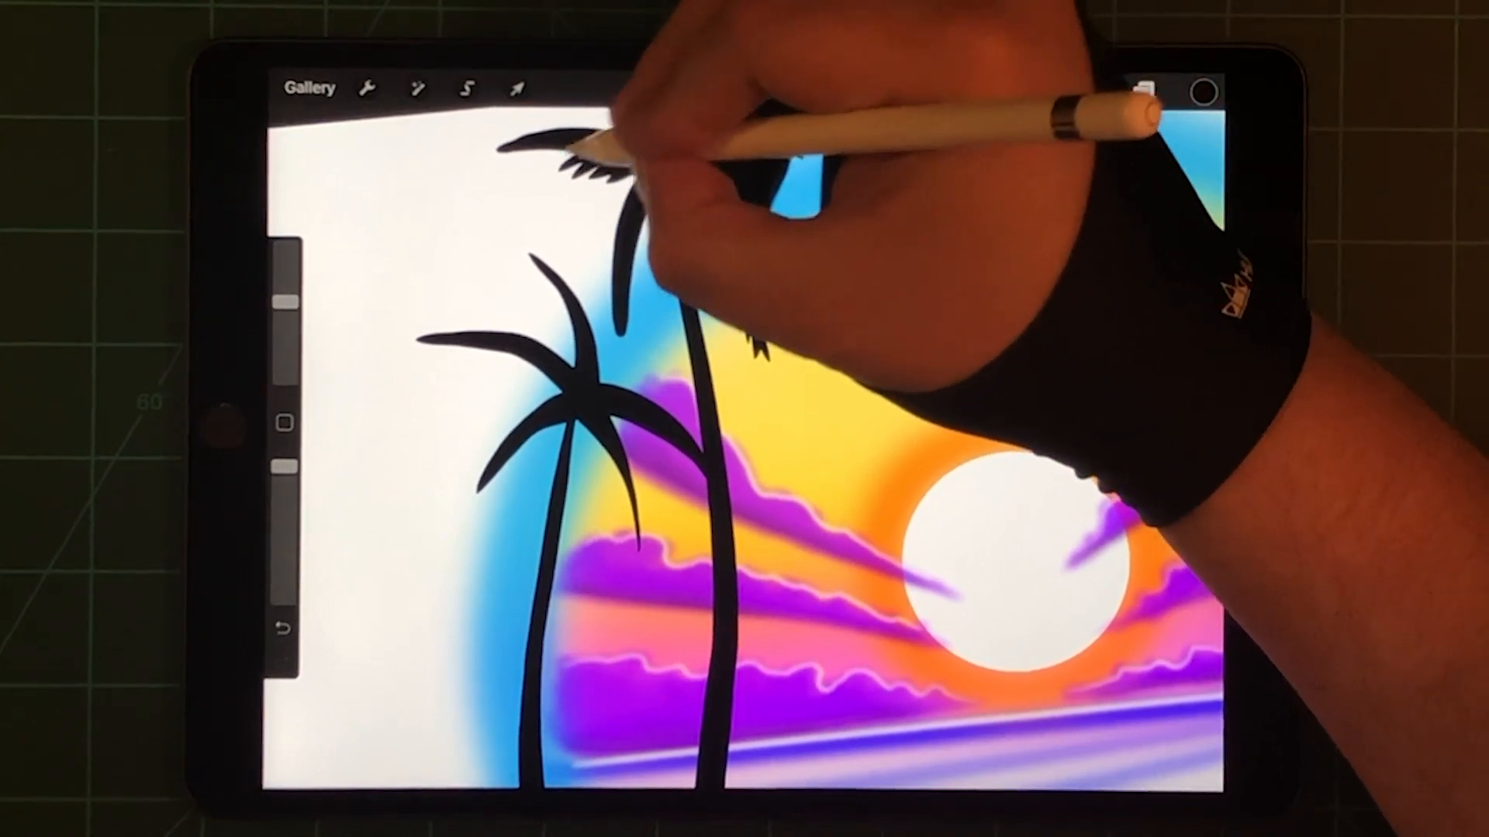
pyautogui.moveTo(513, 149); pyautogui.dragTo(651, 163)
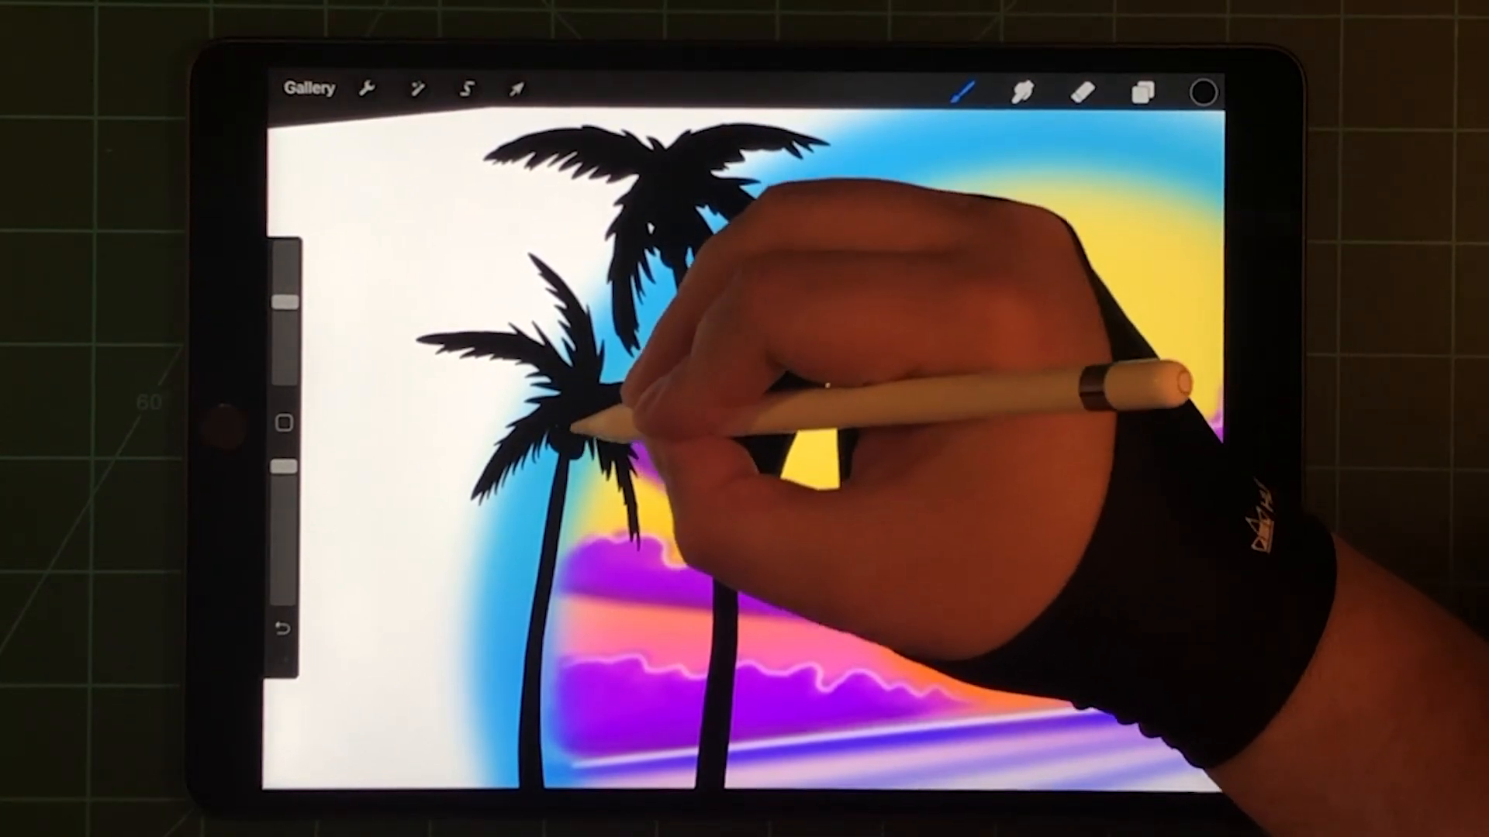
pyautogui.scroll(-4, 953, 465)
pyautogui.scroll(2, 990, 442)
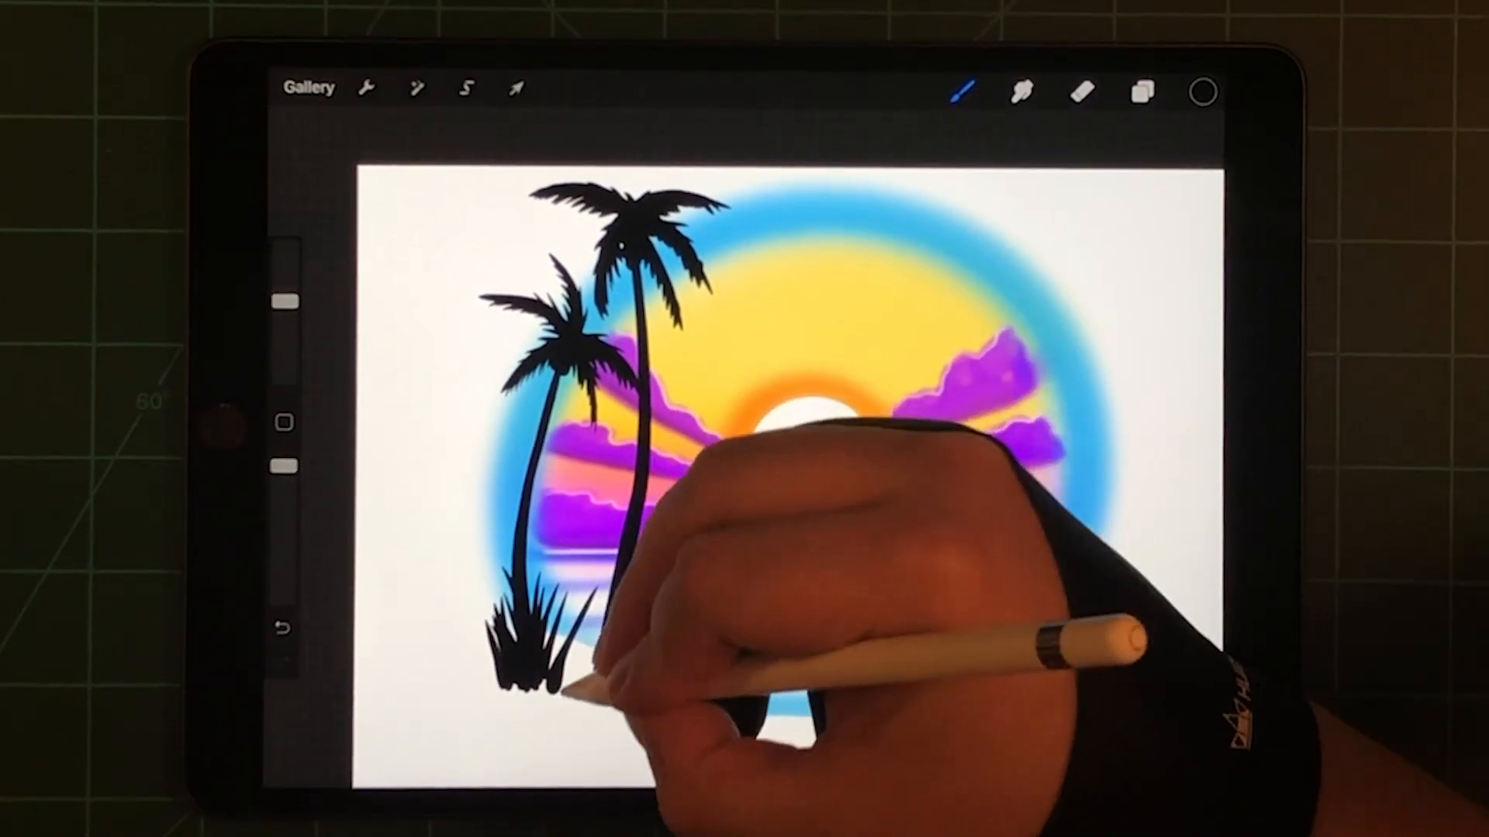
# Step: Draw spiky black grass blades and thin stalks at the bases of both palm trunks
pyautogui.moveTo(557, 694)
pyautogui.mouseDown()
pyautogui.moveTo(599, 670)
pyautogui.moveTo(605, 696)
pyautogui.moveTo(652, 653)
pyautogui.mouseUp()
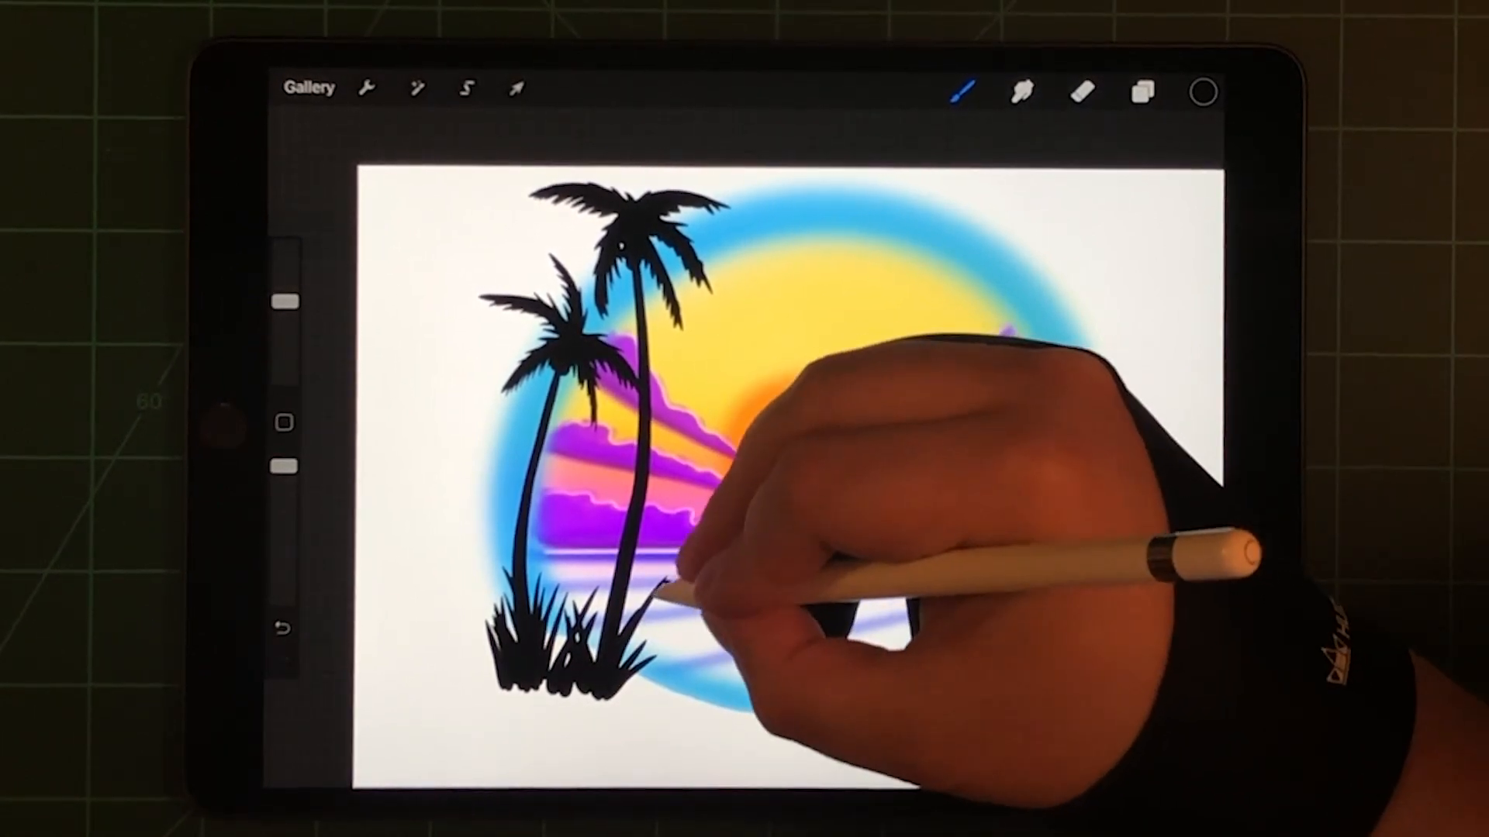
pyautogui.moveTo(670, 591)
pyautogui.mouseDown()
pyautogui.moveTo(712, 600)
pyautogui.moveTo(670, 587)
pyautogui.mouseUp()
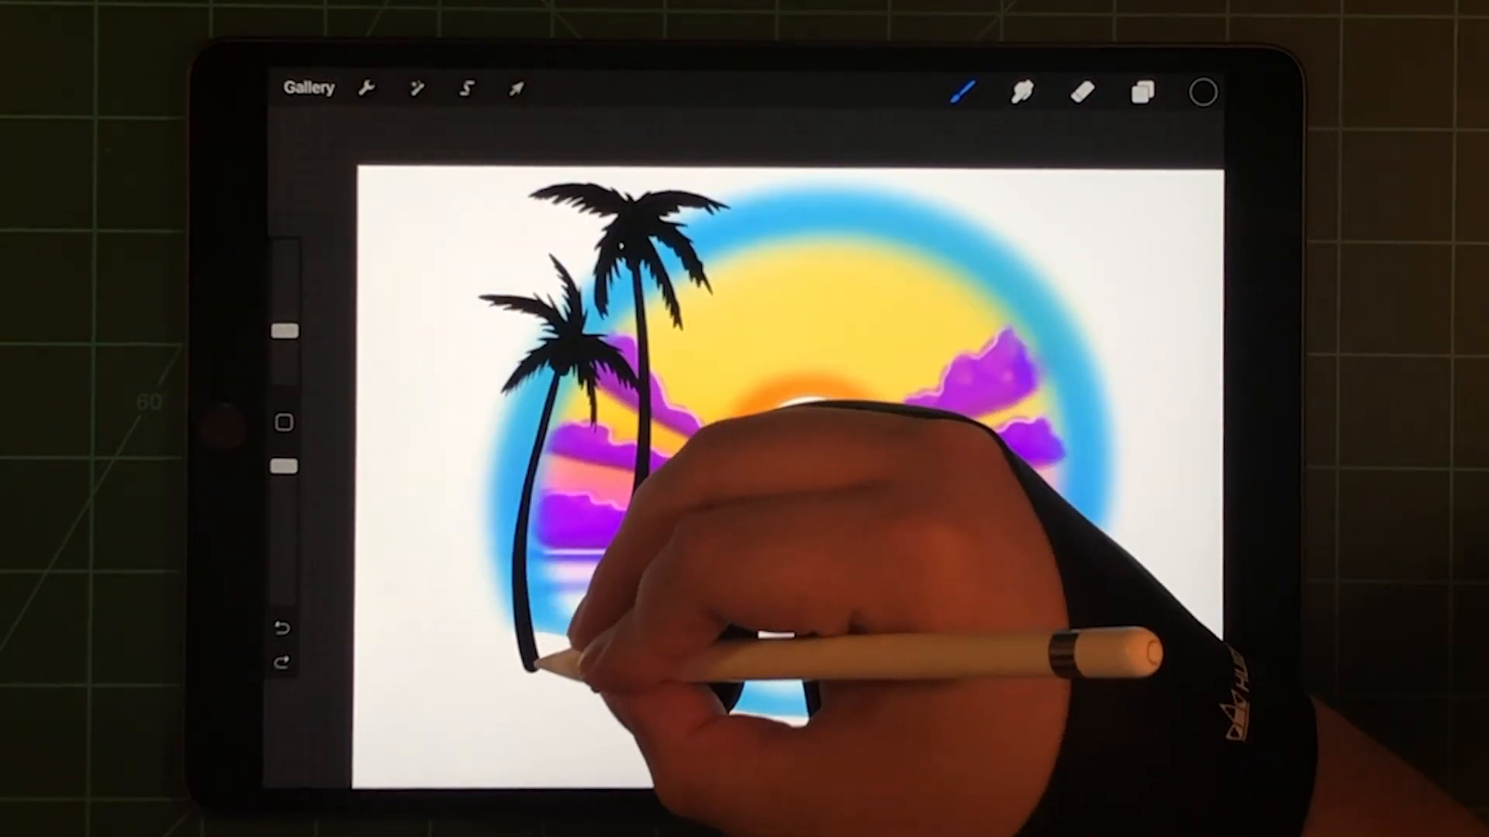
pyautogui.moveTo(540, 670); pyautogui.dragTo(599, 686)
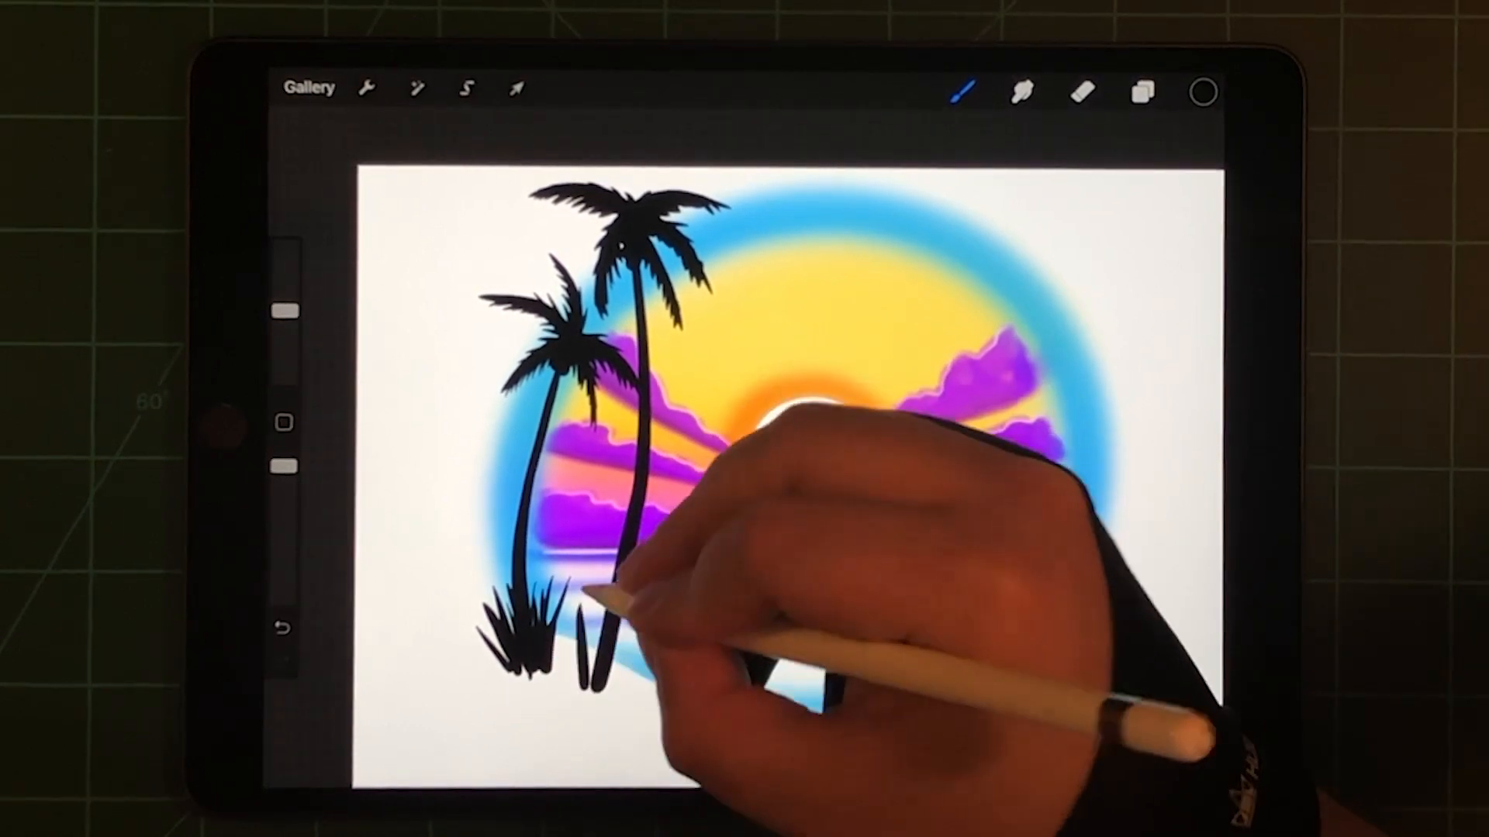
pyautogui.moveTo(617, 605); pyautogui.dragTo(657, 651)
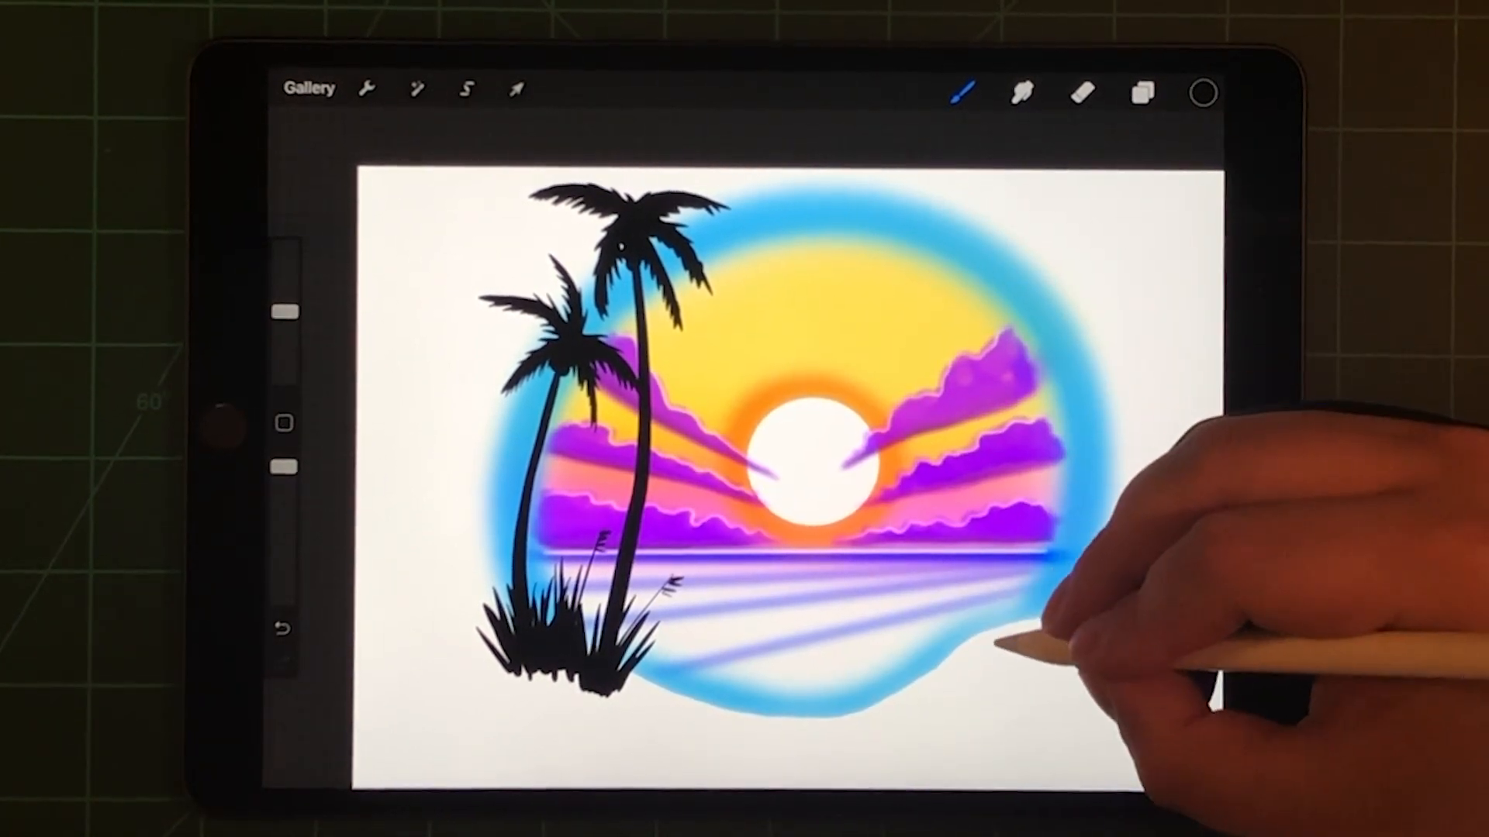
# Step: Draw a black grass clump with two leaning seed stalks on the right shore and add blades to the left clump
pyautogui.moveTo(999, 645)
pyautogui.mouseDown()
pyautogui.moveTo(988, 570)
pyautogui.moveTo(1018, 573)
pyautogui.mouseUp()
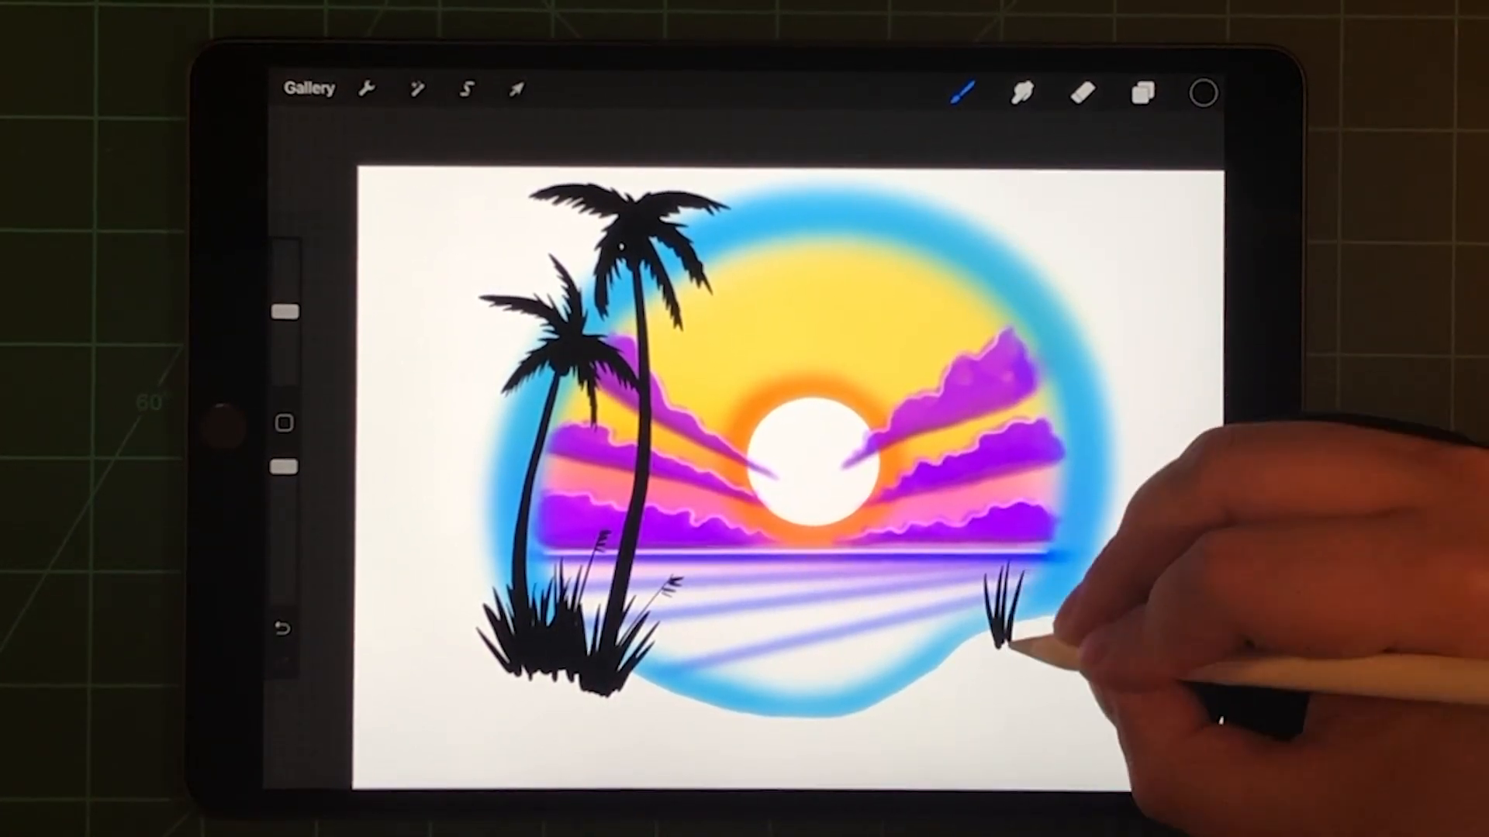
pyautogui.moveTo(995, 645)
pyautogui.mouseDown()
pyautogui.moveTo(971, 583)
pyautogui.moveTo(1030, 576)
pyautogui.moveTo(966, 606)
pyautogui.moveTo(974, 524)
pyautogui.mouseUp()
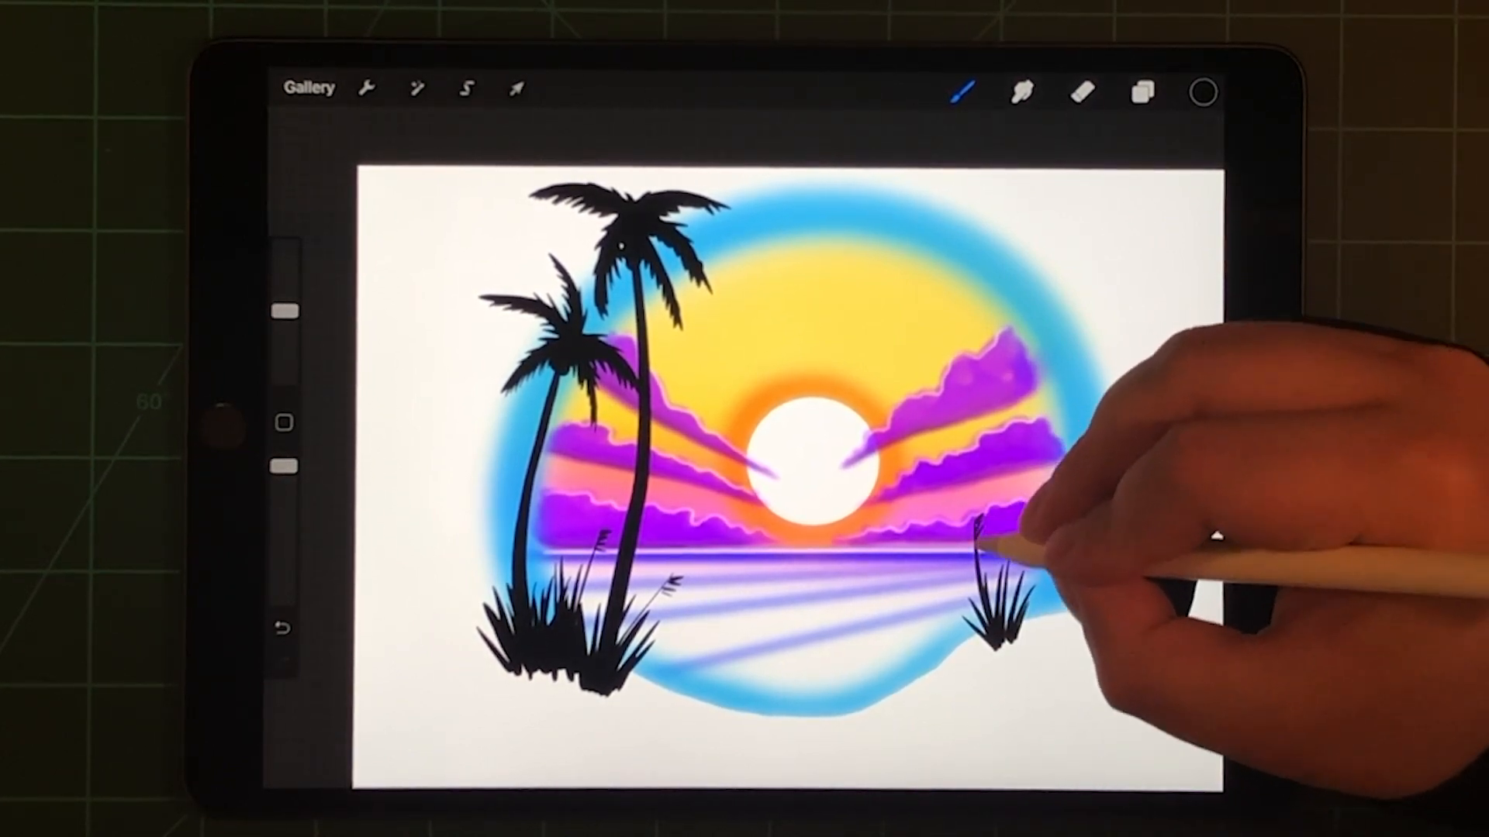
pyautogui.moveTo(1000, 634); pyautogui.dragTo(1048, 499)
pyautogui.moveTo(1030, 634); pyautogui.dragTo(1093, 506)
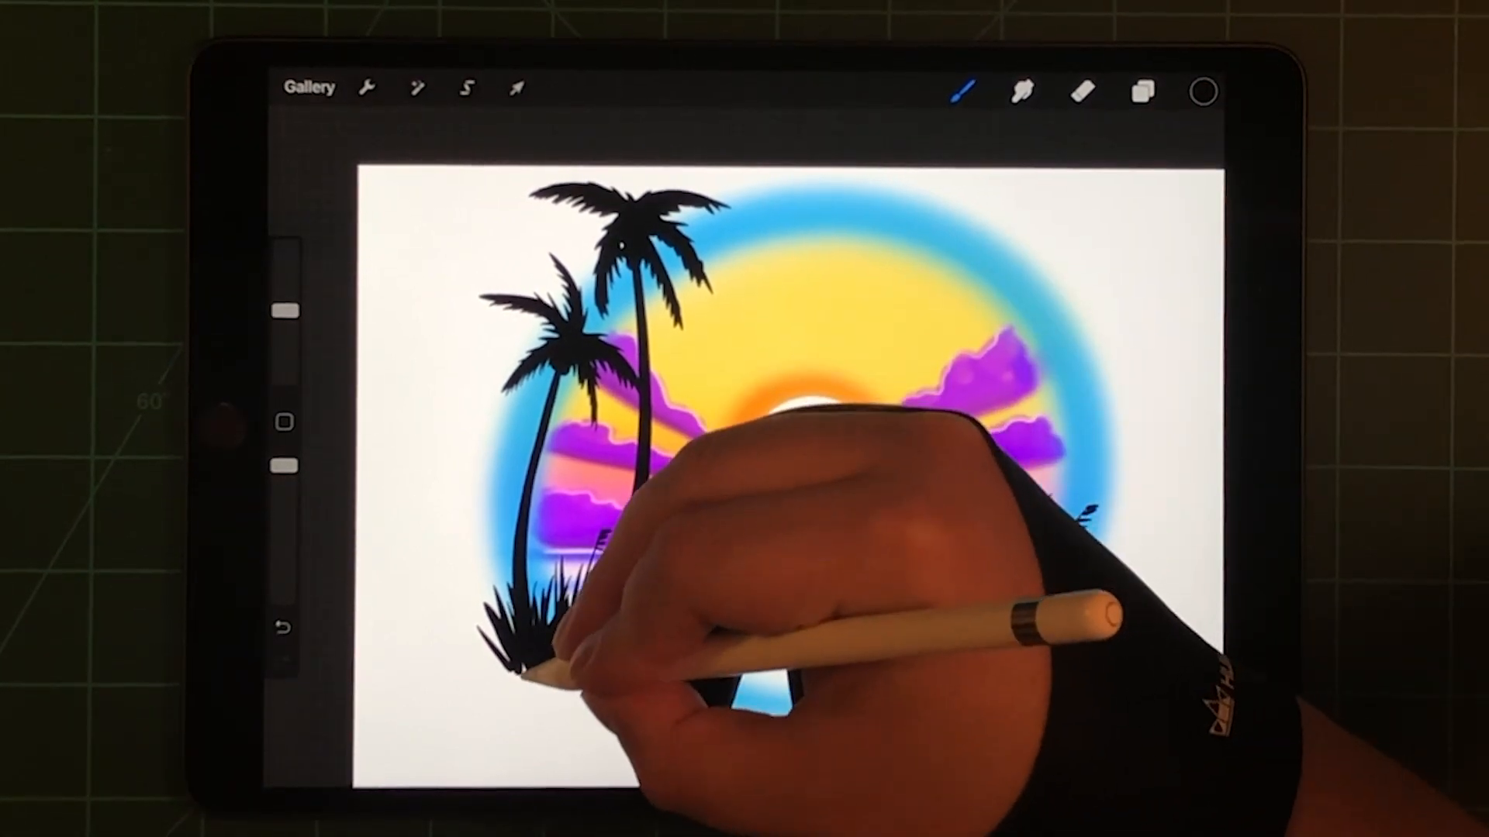
pyautogui.moveTo(582, 663); pyautogui.dragTo(634, 652)
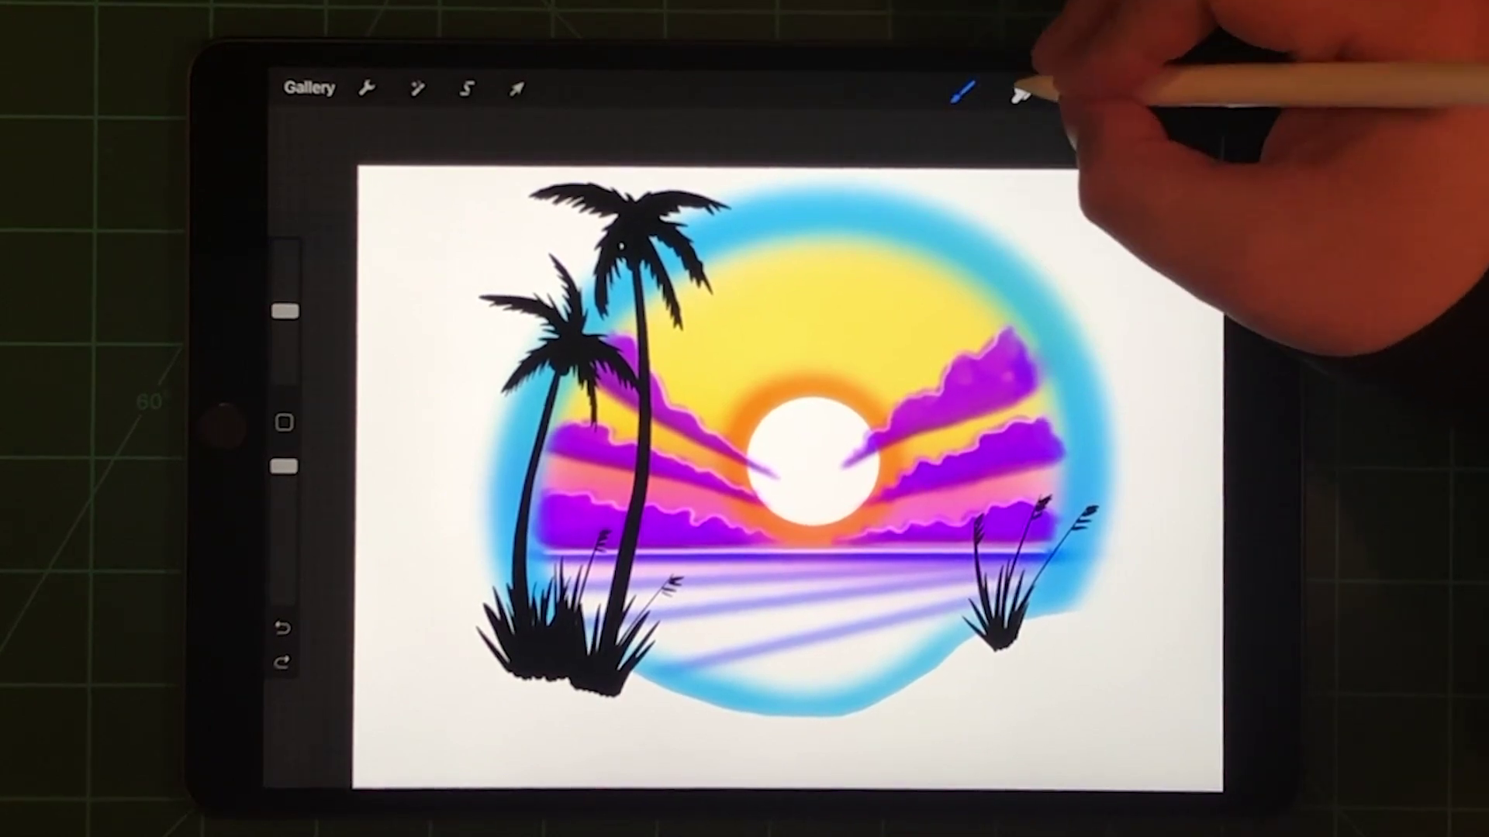
pyautogui.click(1023, 92)
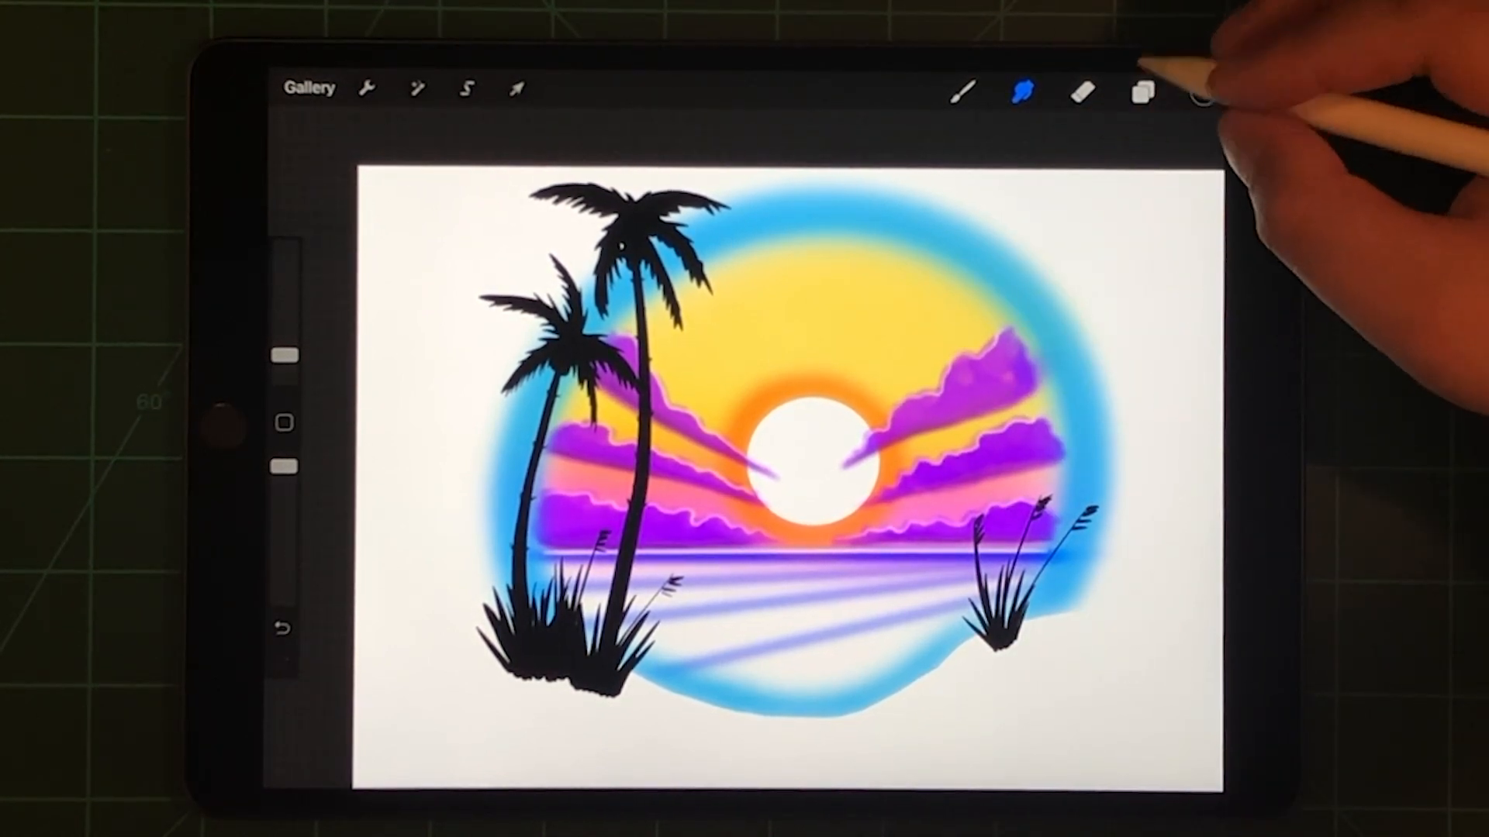
# Step: Make the white shore layer, Layer 8, the active layer
pyautogui.click(1144, 92)
pyautogui.click(1047, 269)
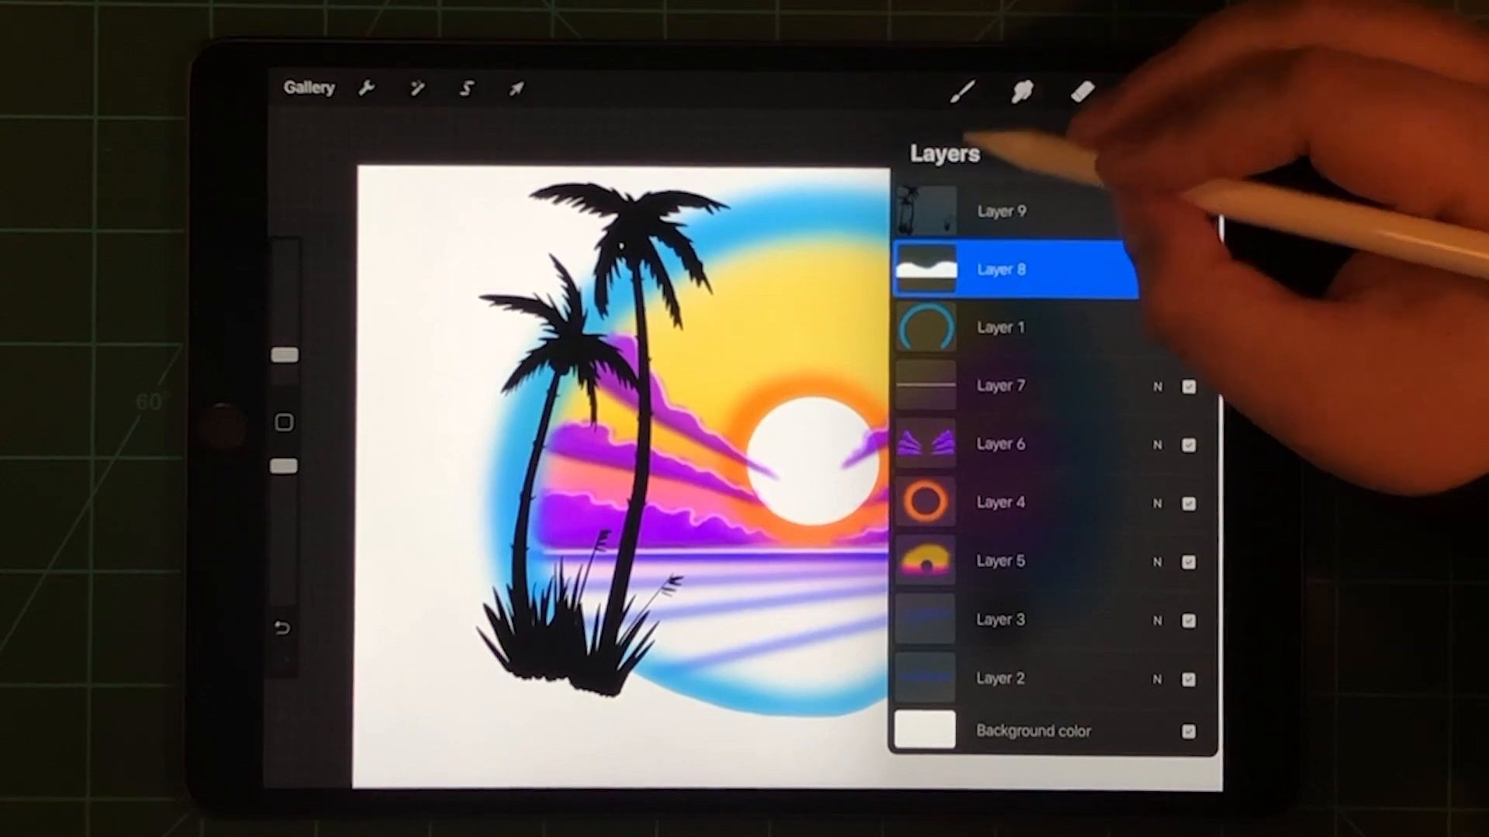
pyautogui.click(1047, 269)
pyautogui.click(823, 269)
pyautogui.click(1144, 92)
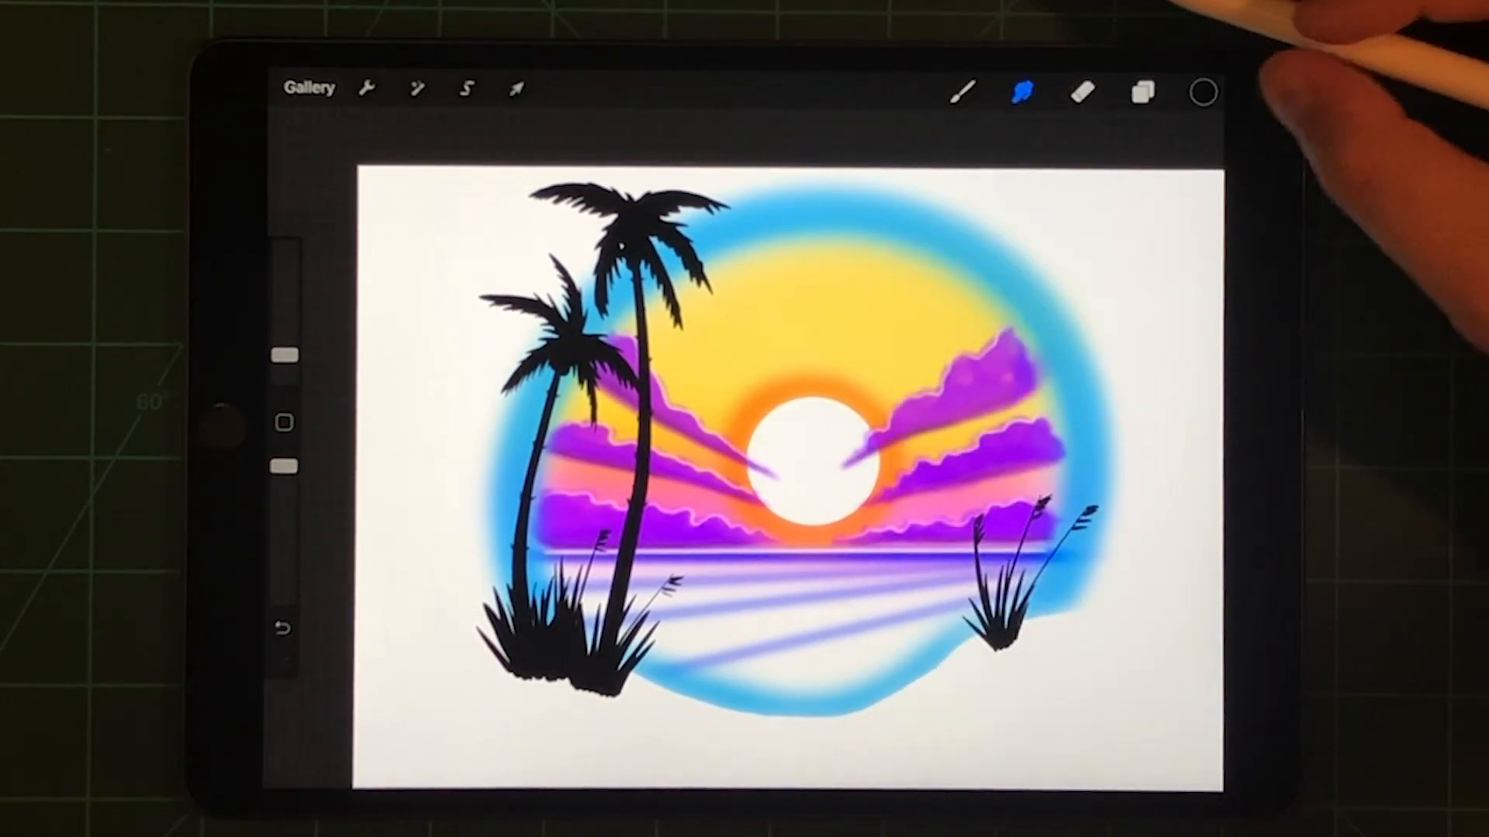
# Step: Pick a saturated purple and switch to the Soft Brush airbrush
pyautogui.click(1205, 92)
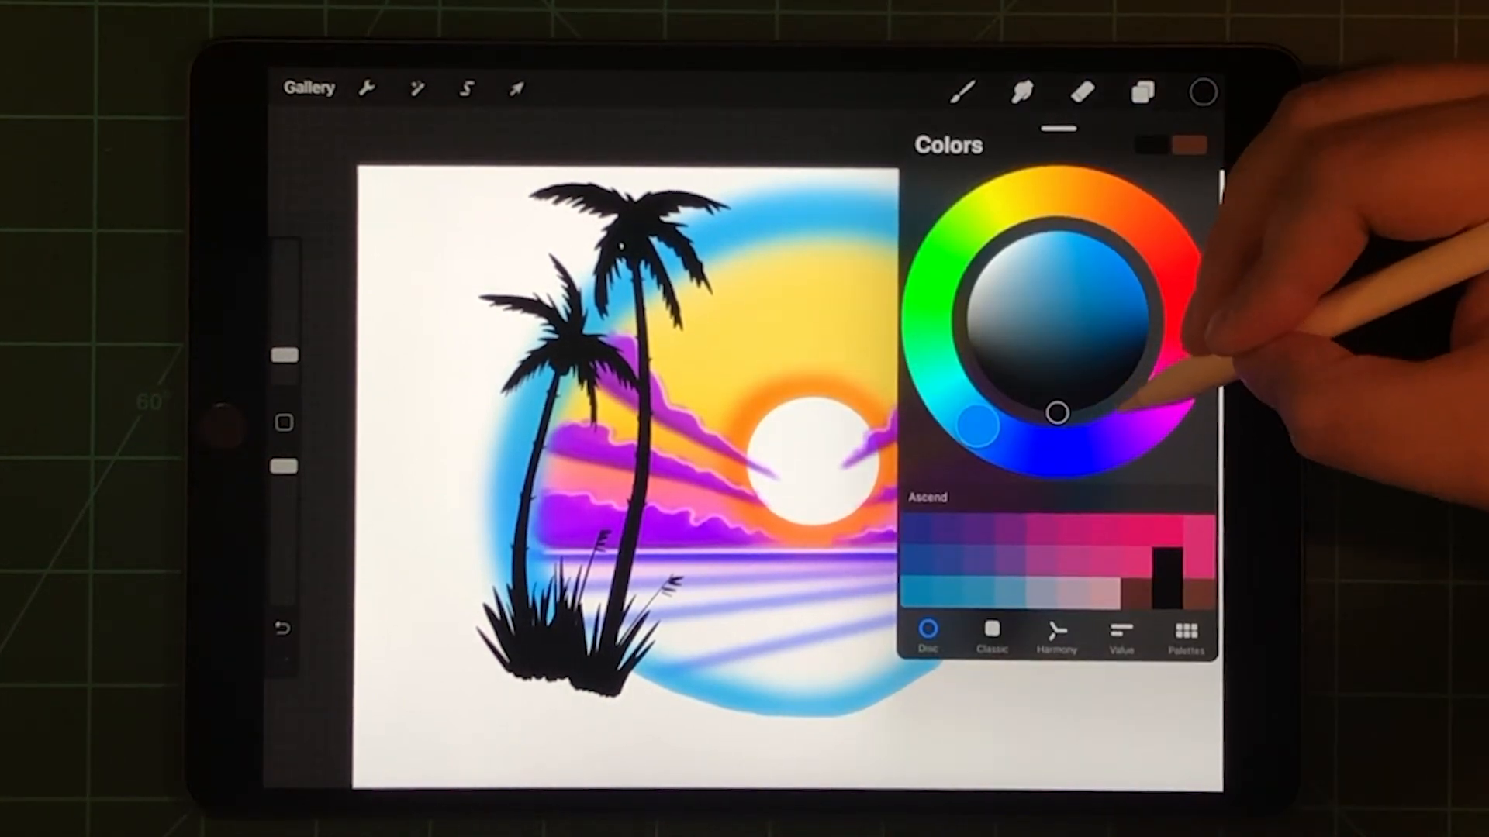
pyautogui.click(1138, 430)
pyautogui.moveTo(1056, 412); pyautogui.dragTo(1146, 283)
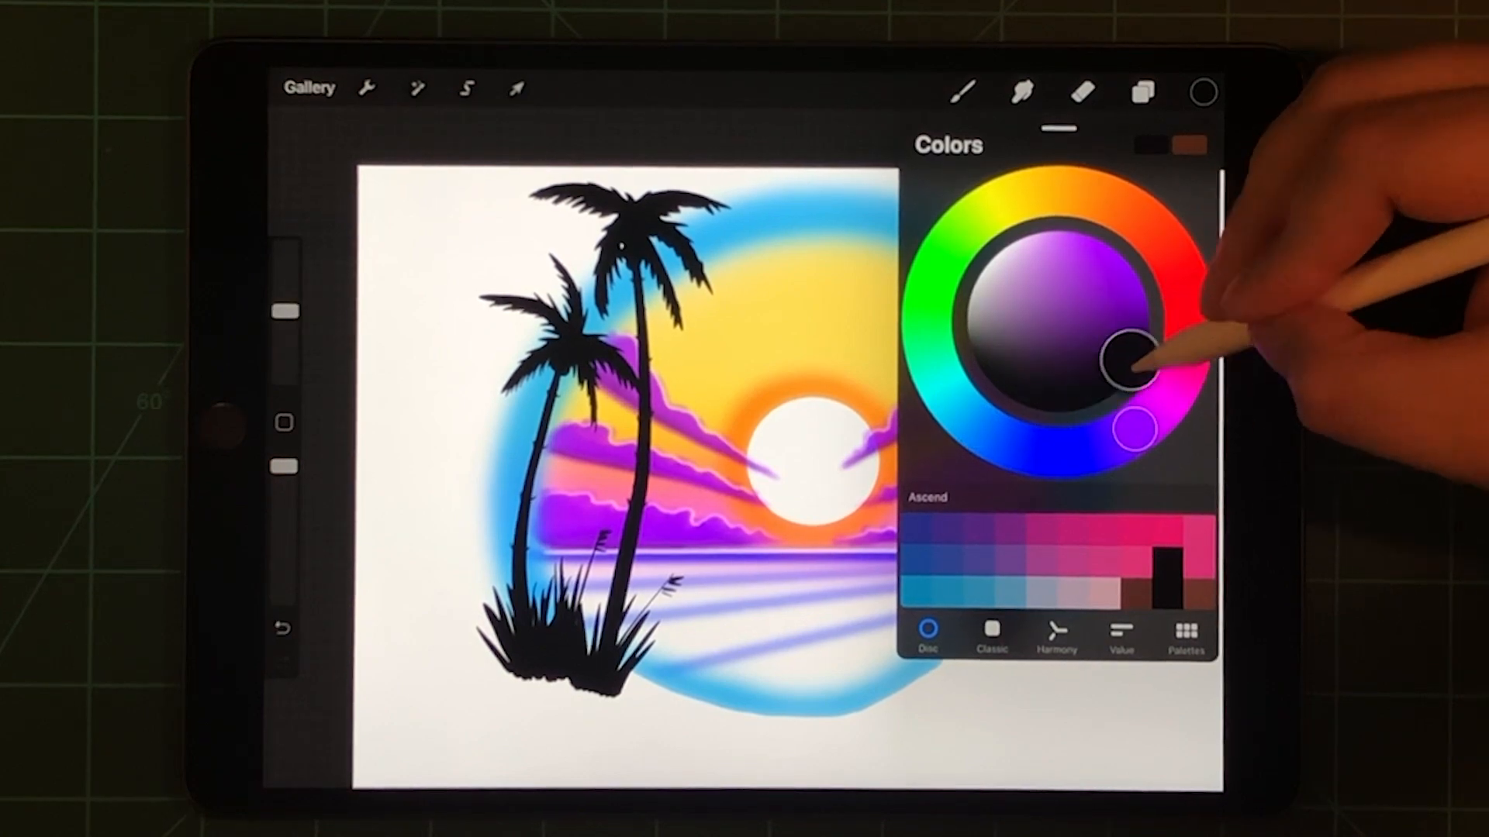
pyautogui.click(1204, 93)
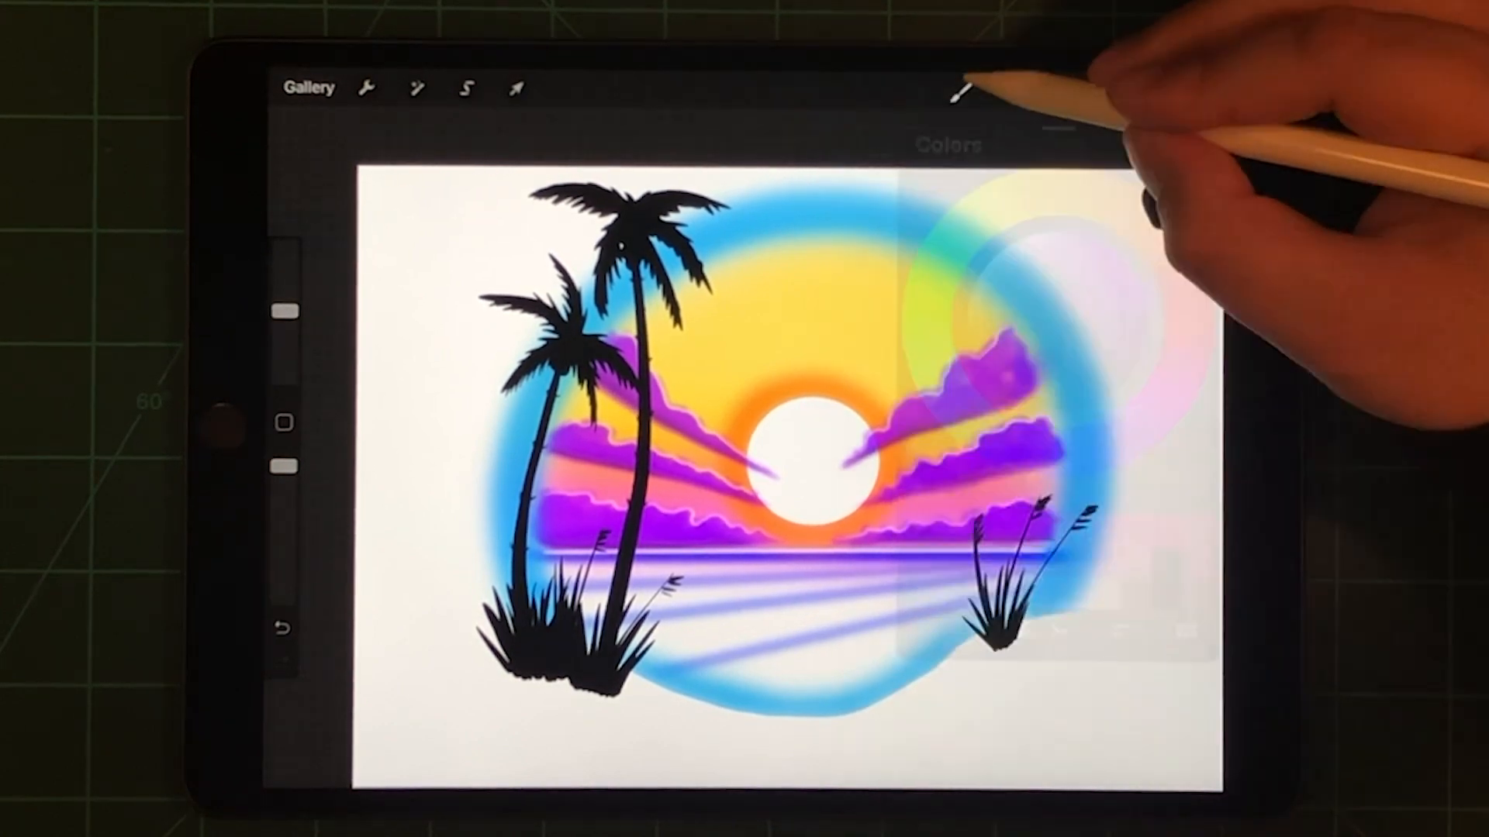
pyautogui.click(963, 92)
pyautogui.click(856, 432)
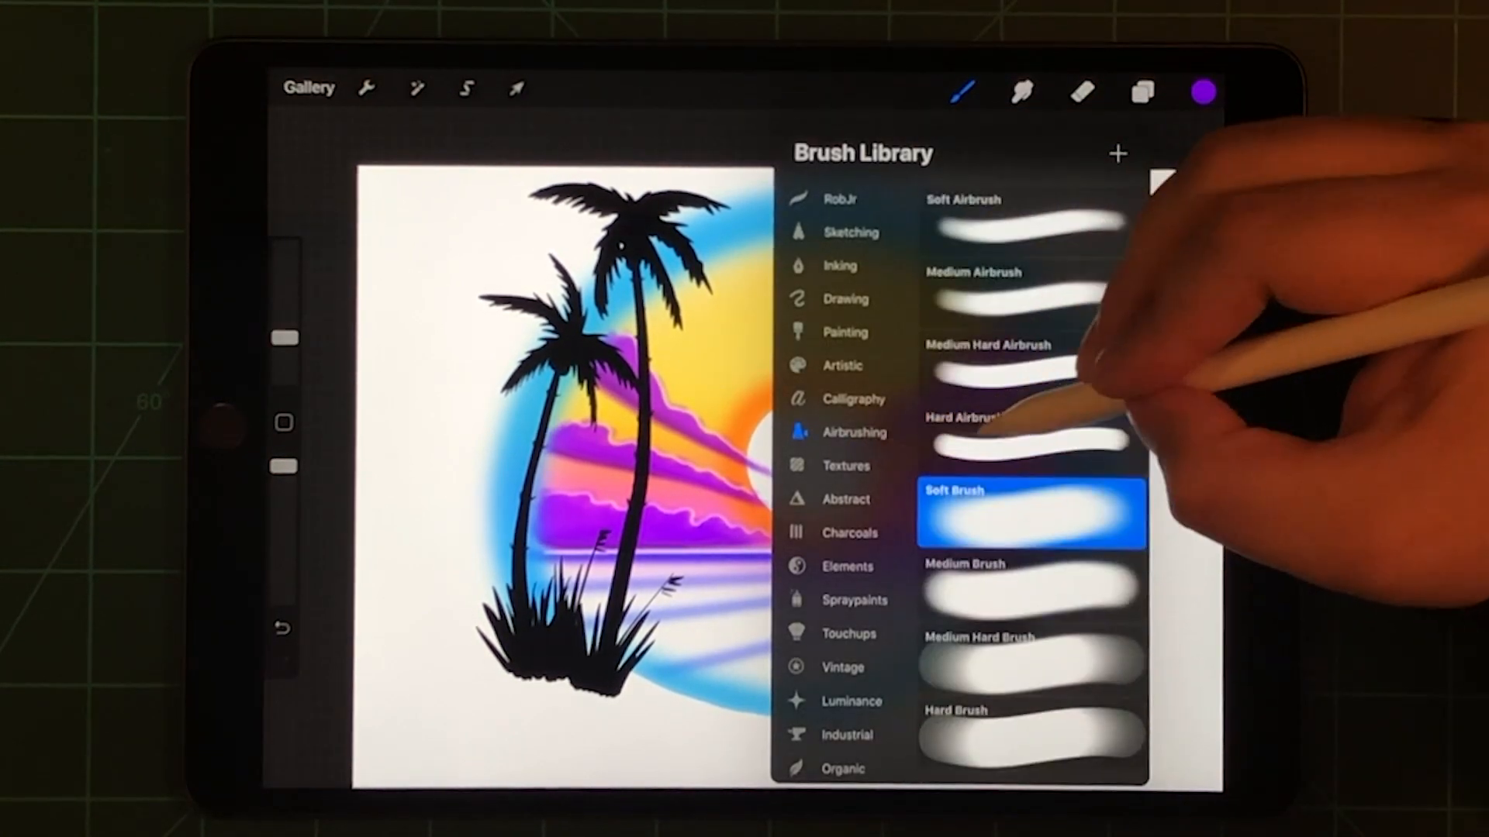
pyautogui.click(964, 92)
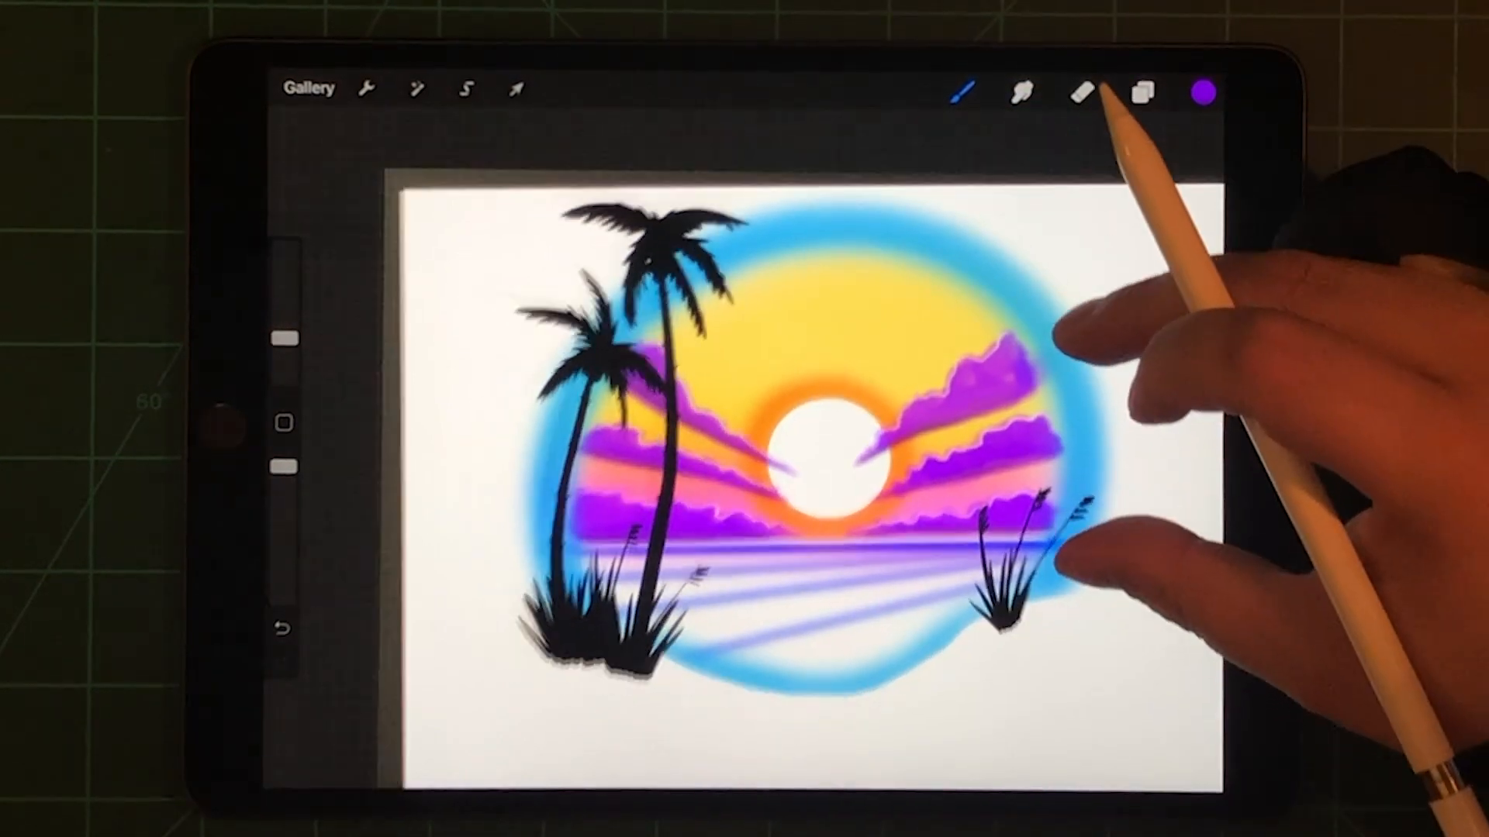
# Step: Airbrush purple shadow patches on the sand under the left palms and the right grass clump
pyautogui.moveTo(814, 466); pyautogui.dragTo(791, 408)
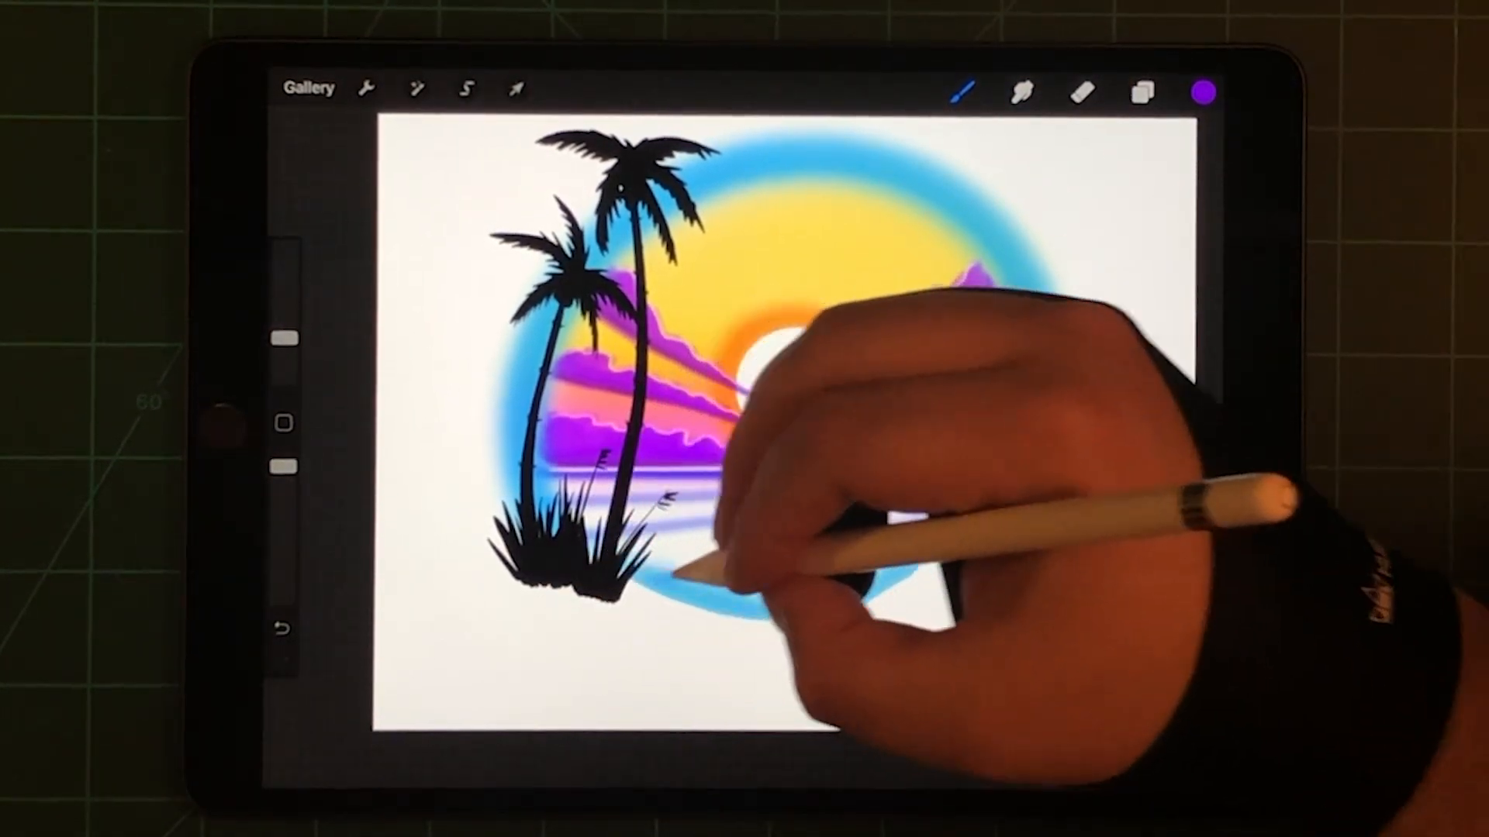
pyautogui.moveTo(558, 605); pyautogui.dragTo(652, 628)
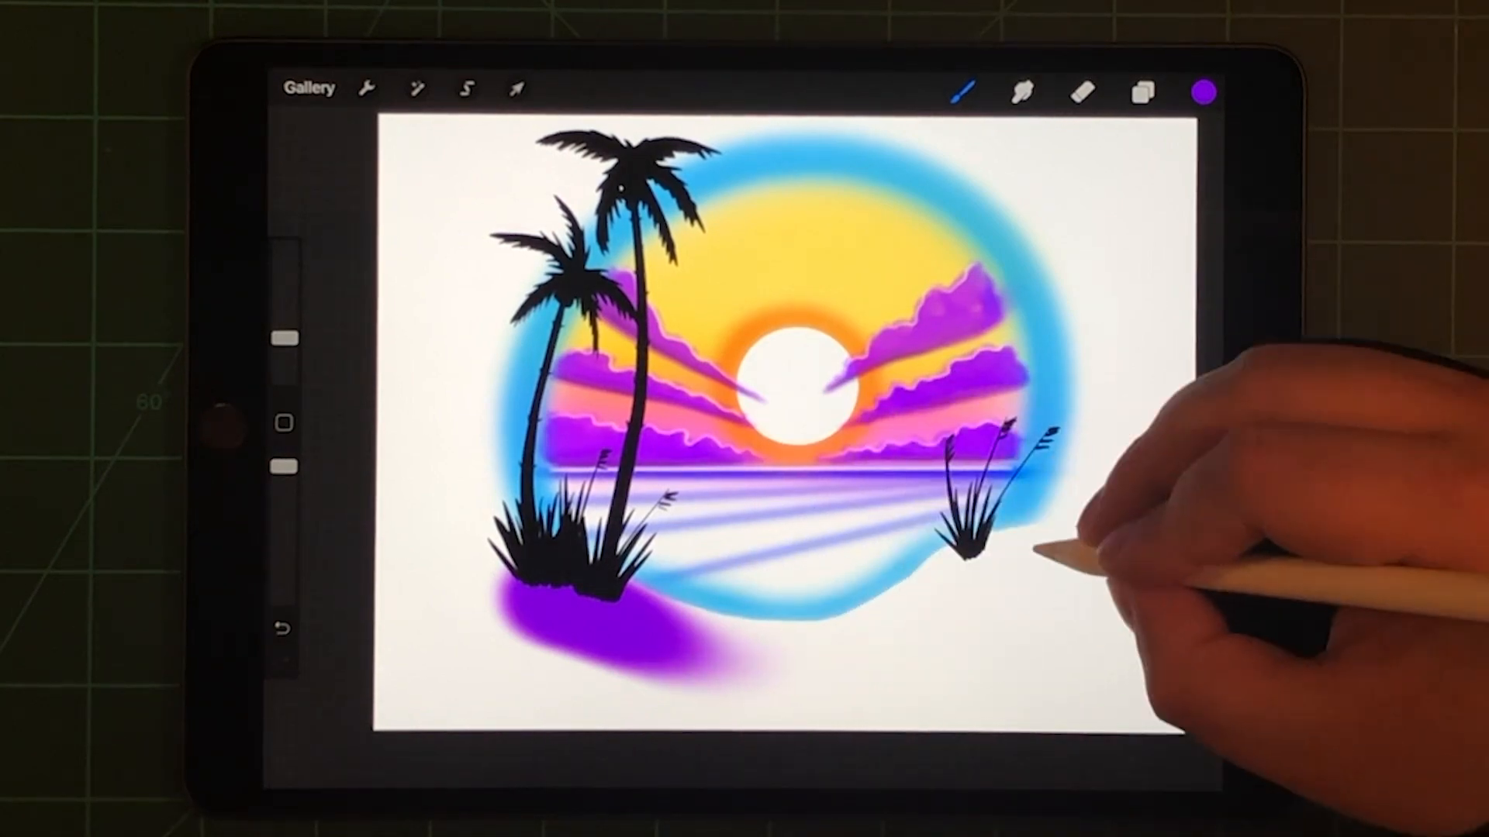
pyautogui.moveTo(884, 582); pyautogui.dragTo(837, 686)
pyautogui.hotkey('ctrl', 'z')
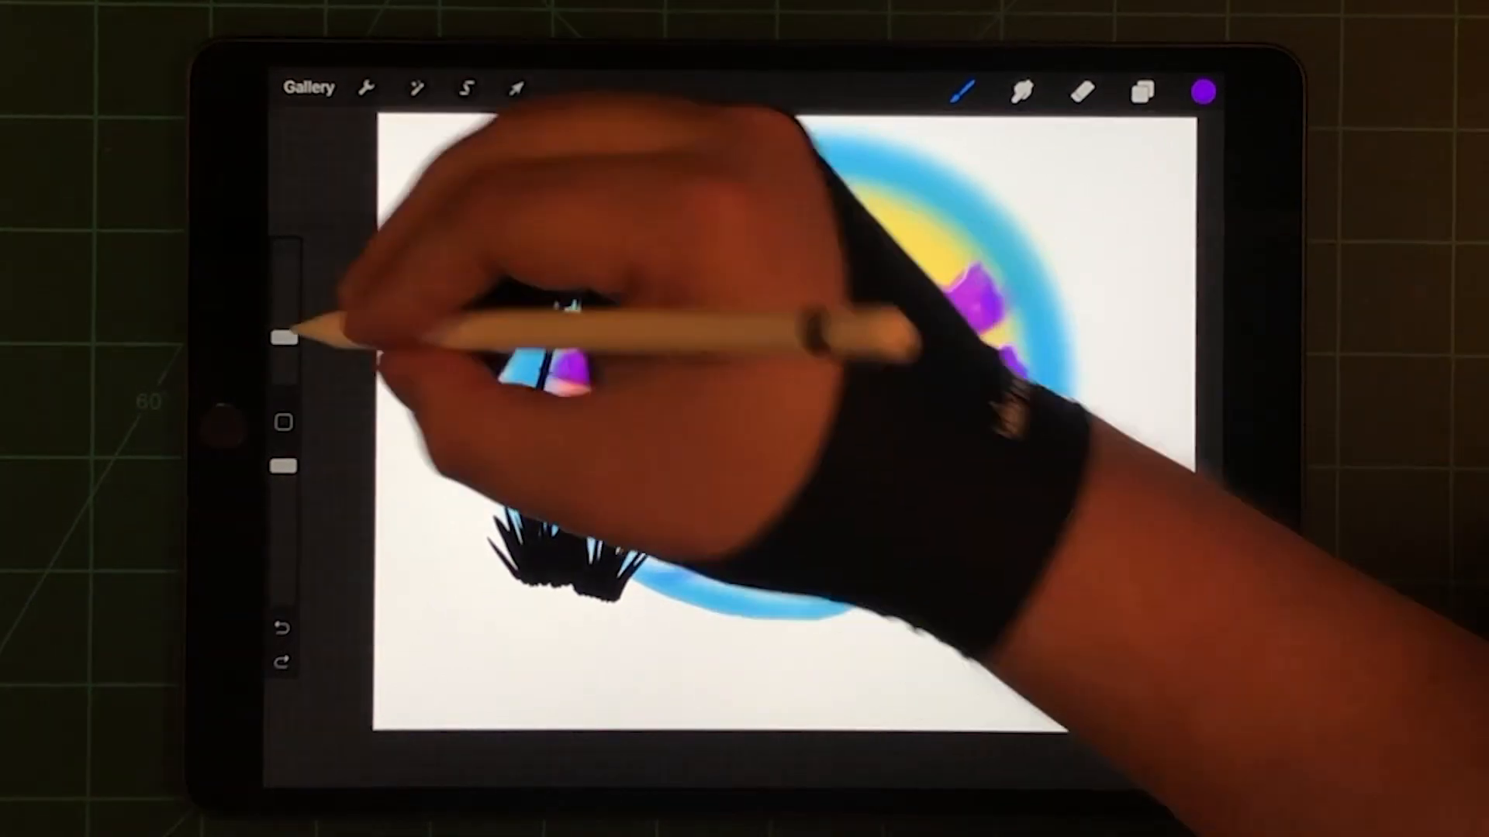
pyautogui.moveTo(548, 599); pyautogui.dragTo(698, 651)
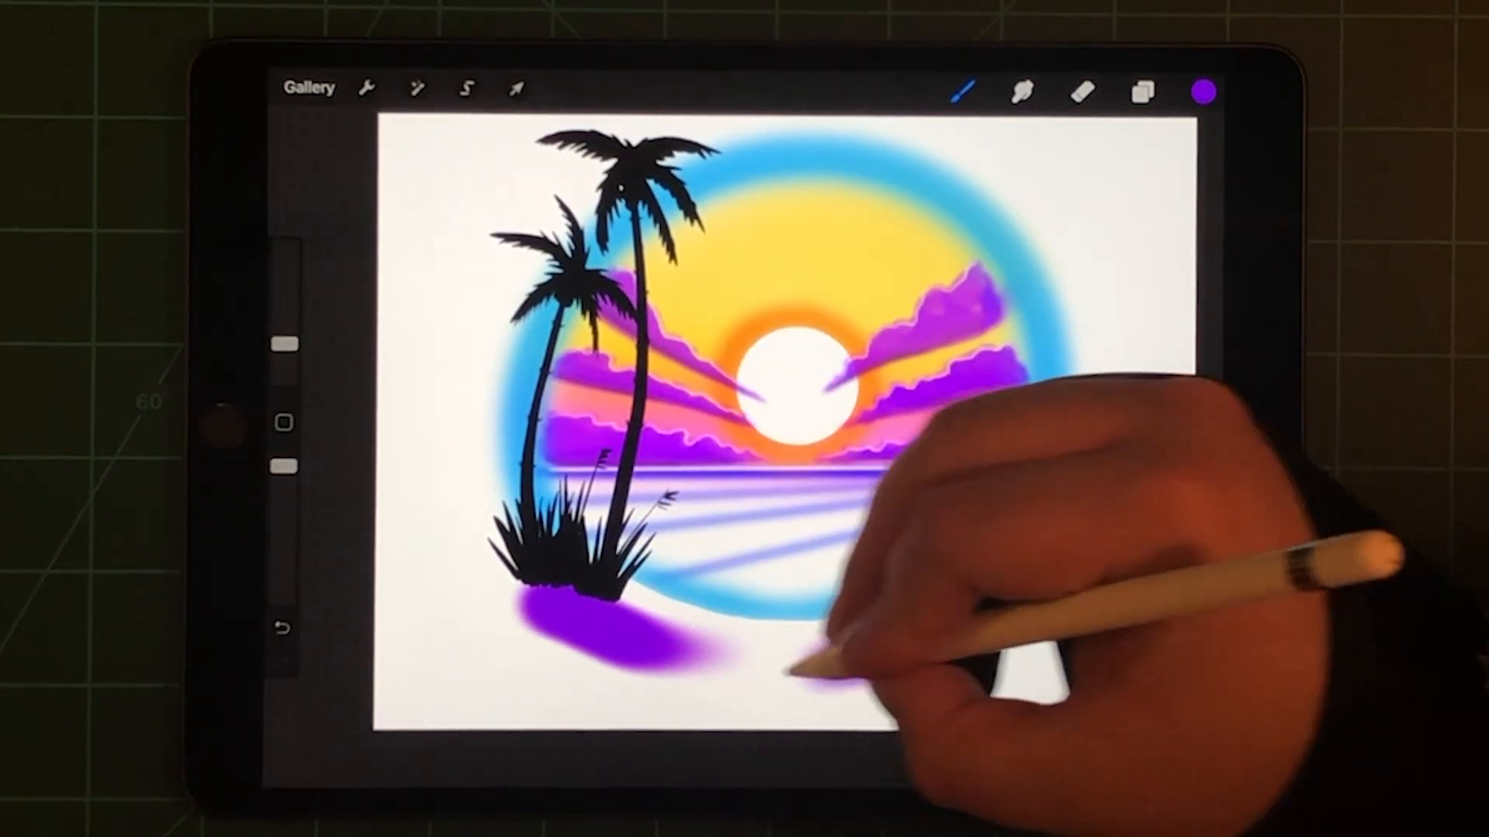
pyautogui.moveTo(791, 669); pyautogui.dragTo(1013, 581)
# Step: Soften the purple shadow patches with a strong Gaussian blur
pyautogui.click(466, 88)
pyautogui.click(418, 88)
pyautogui.click(373, 214)
pyautogui.moveTo(594, 222); pyautogui.dragTo(930, 239)
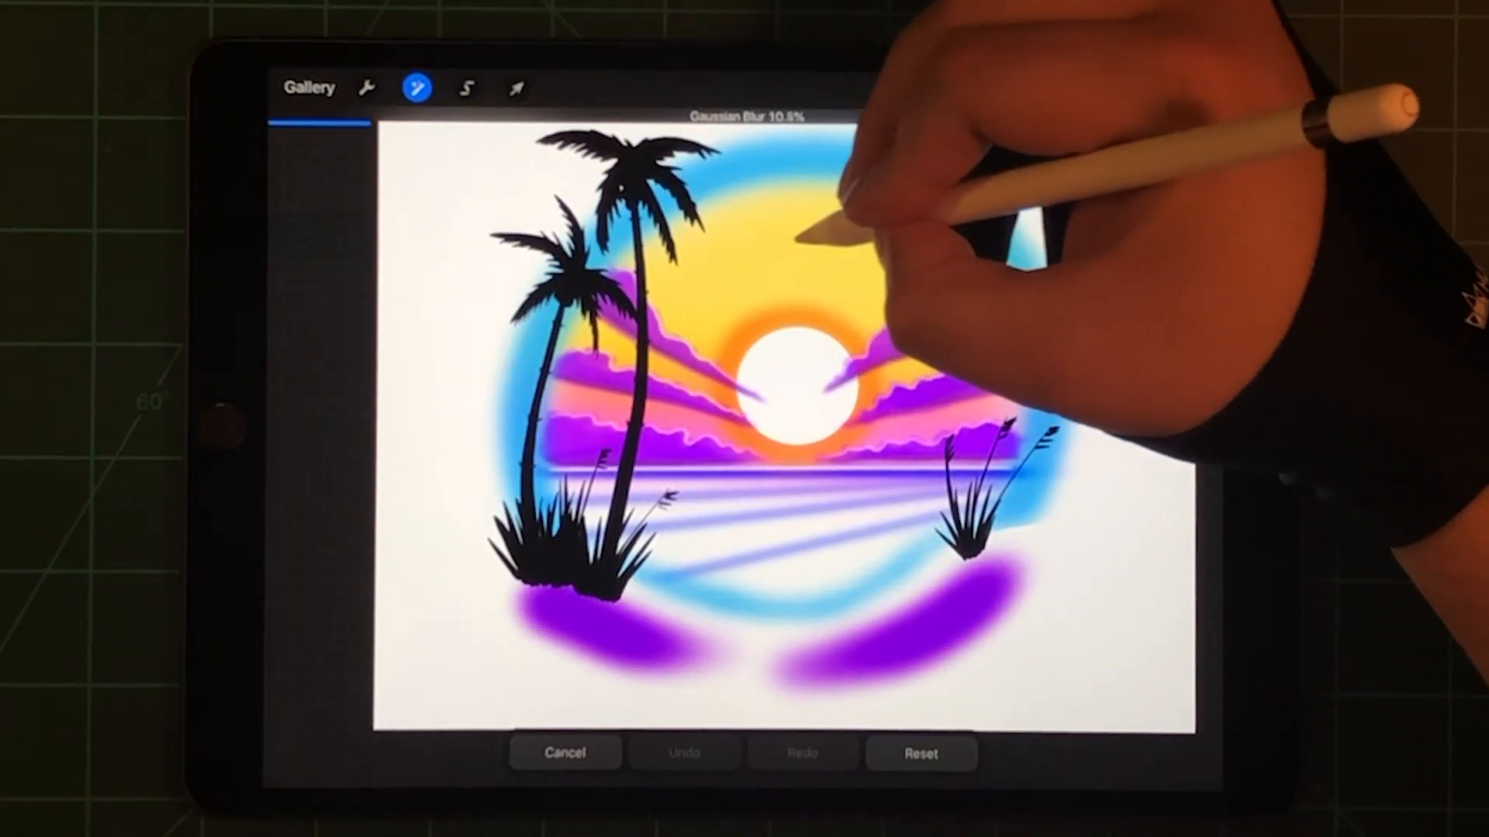
pyautogui.click(962, 89)
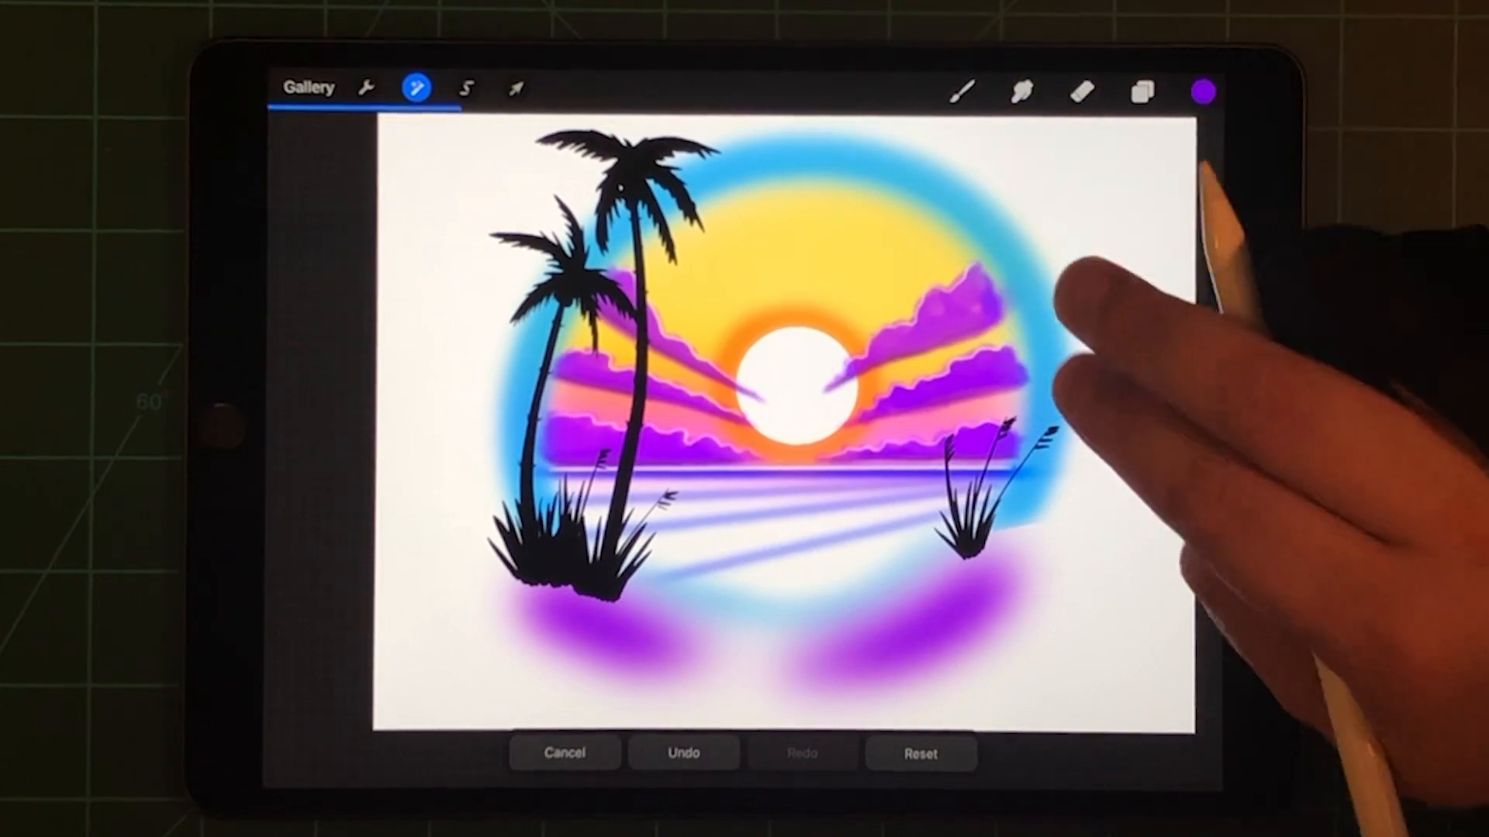
# Step: Clear everything on Layer 8 and add a new empty Layer 10
pyautogui.click(1144, 91)
pyautogui.click(977, 268)
pyautogui.click(978, 270)
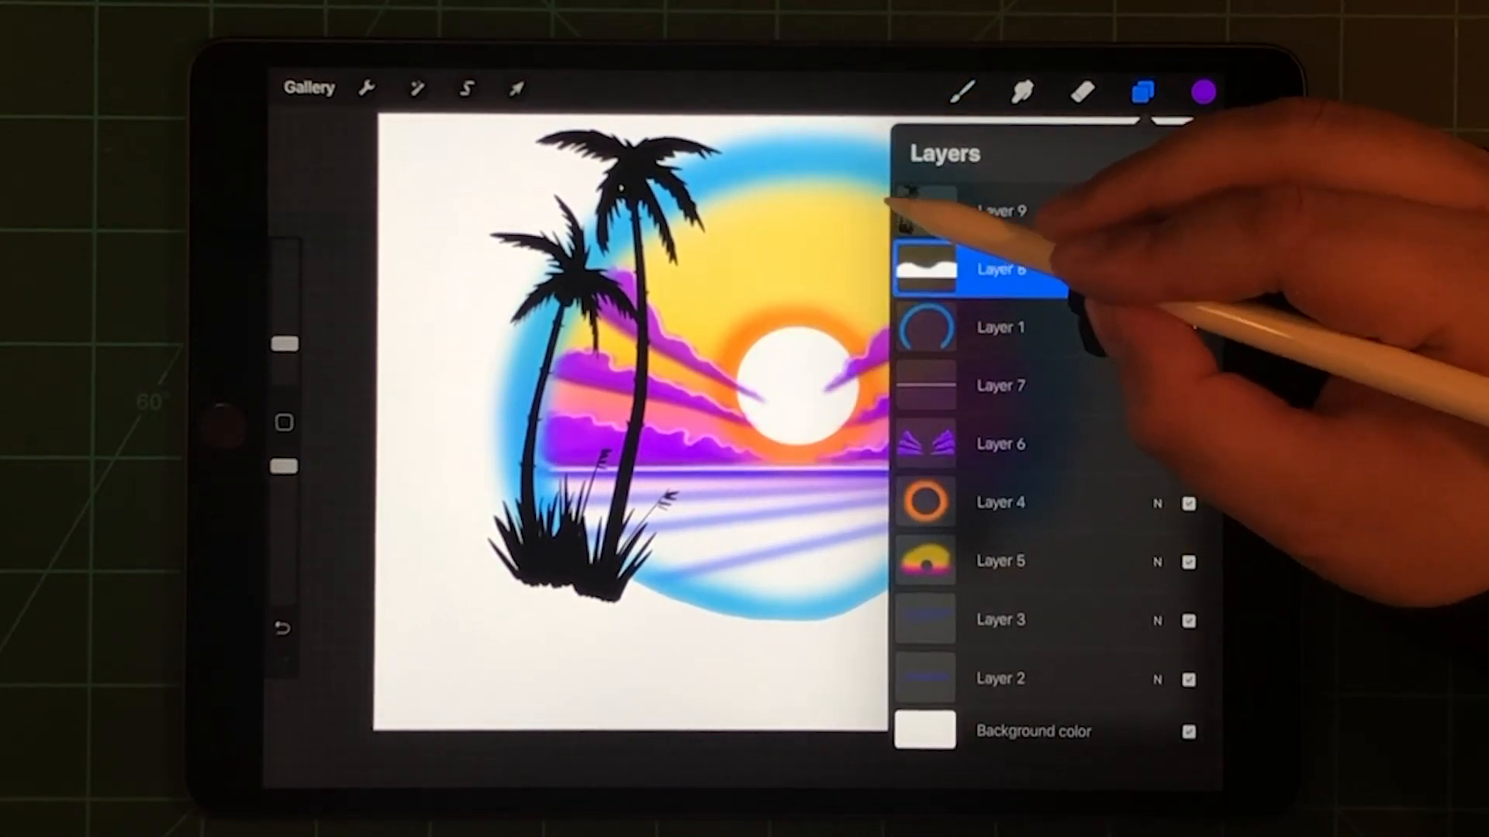
pyautogui.click(977, 269)
pyautogui.click(814, 216)
pyautogui.click(1143, 91)
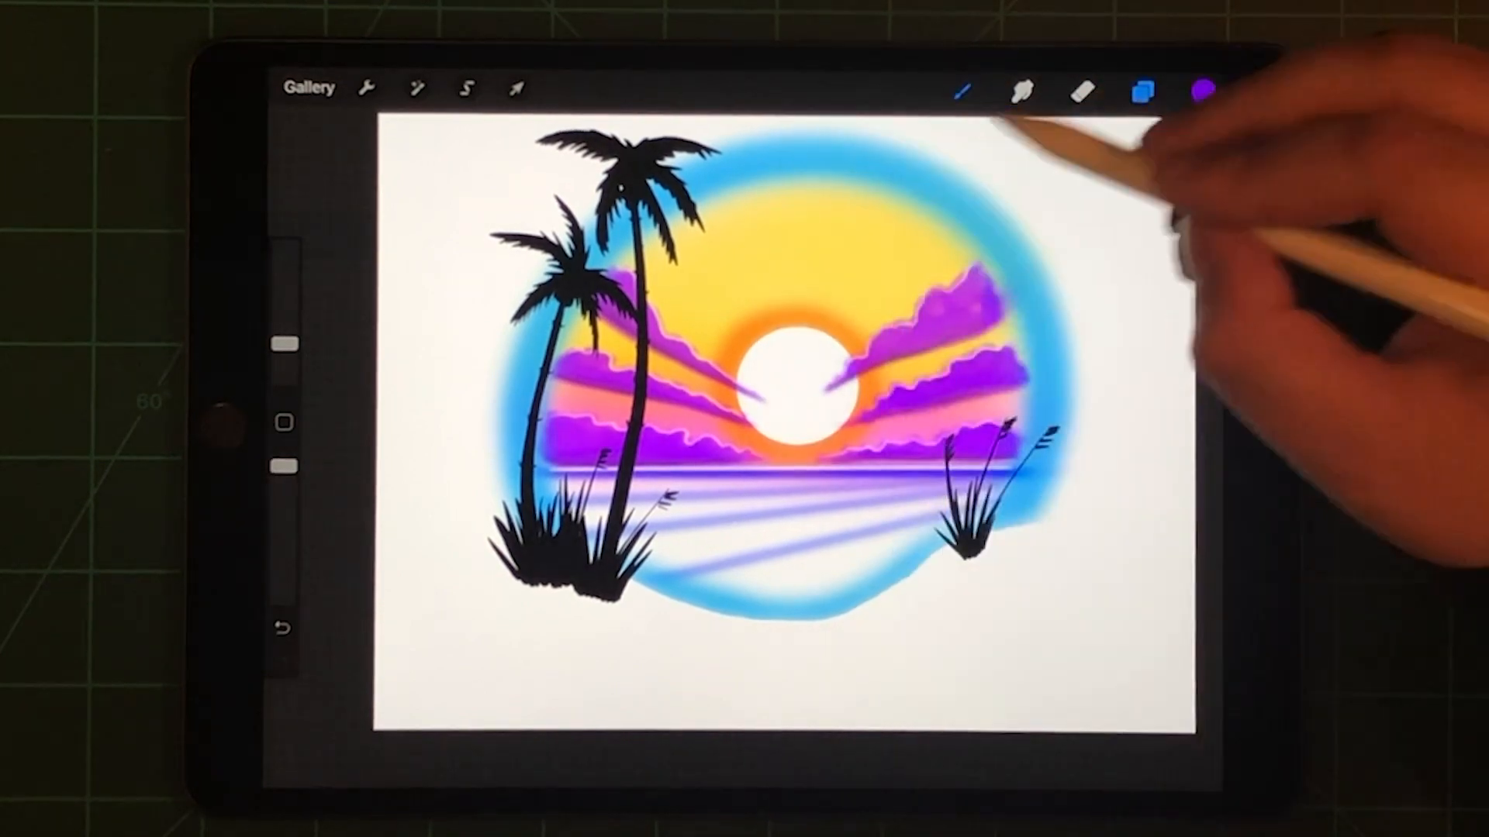
pyautogui.click(1187, 153)
pyautogui.click(698, 466)
# Step: Airbrush a purple shadow band beneath the palms, Gaussian-blur it and fade it to about 55% opacity
pyautogui.moveTo(546, 598); pyautogui.dragTo(814, 652)
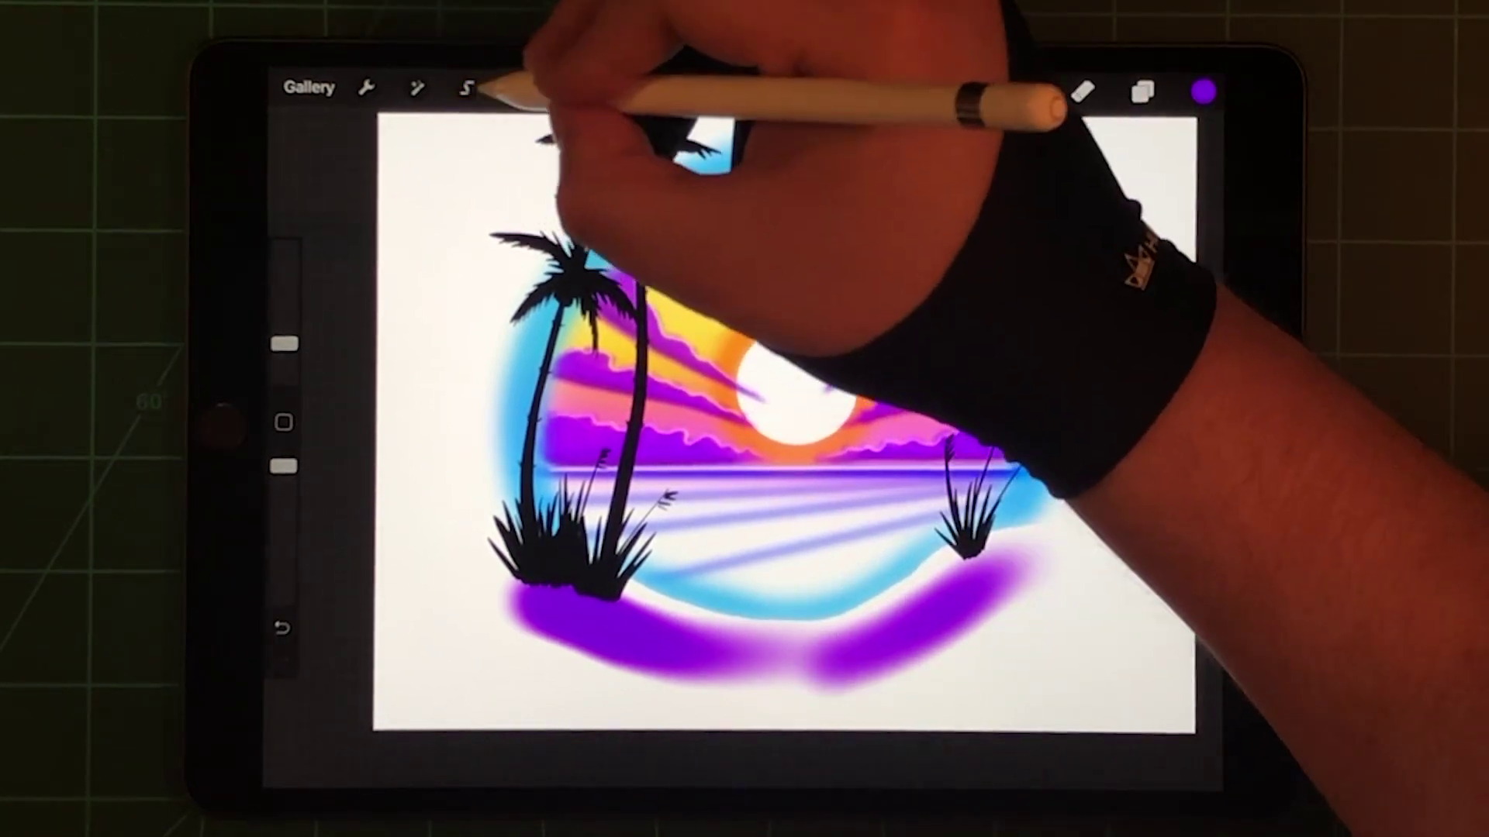
pyautogui.click(466, 87)
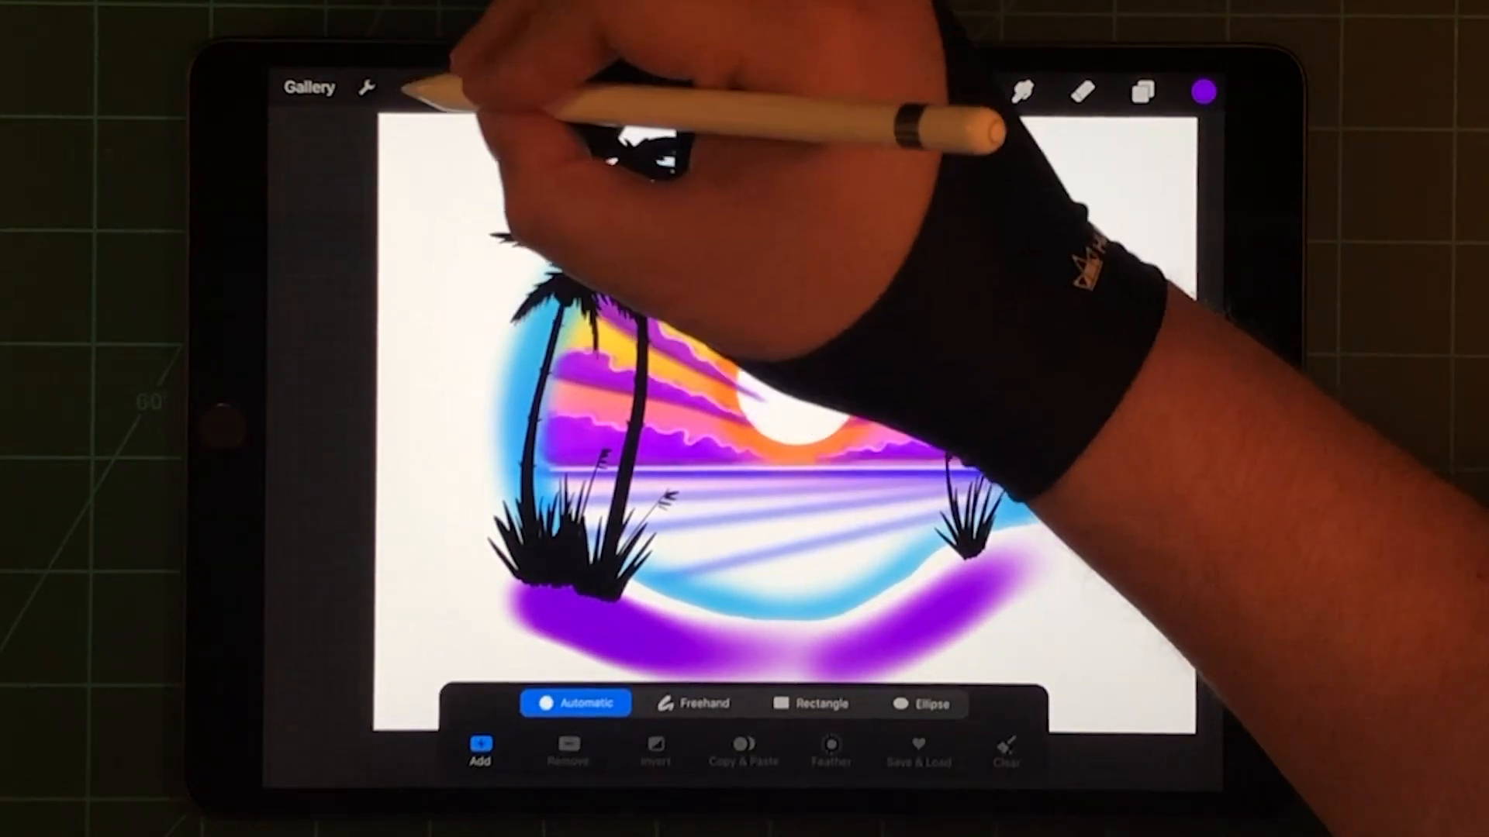
pyautogui.click(366, 87)
pyautogui.click(402, 207)
pyautogui.moveTo(581, 233)
pyautogui.mouseDown()
pyautogui.moveTo(815, 251)
pyautogui.moveTo(884, 239)
pyautogui.mouseUp()
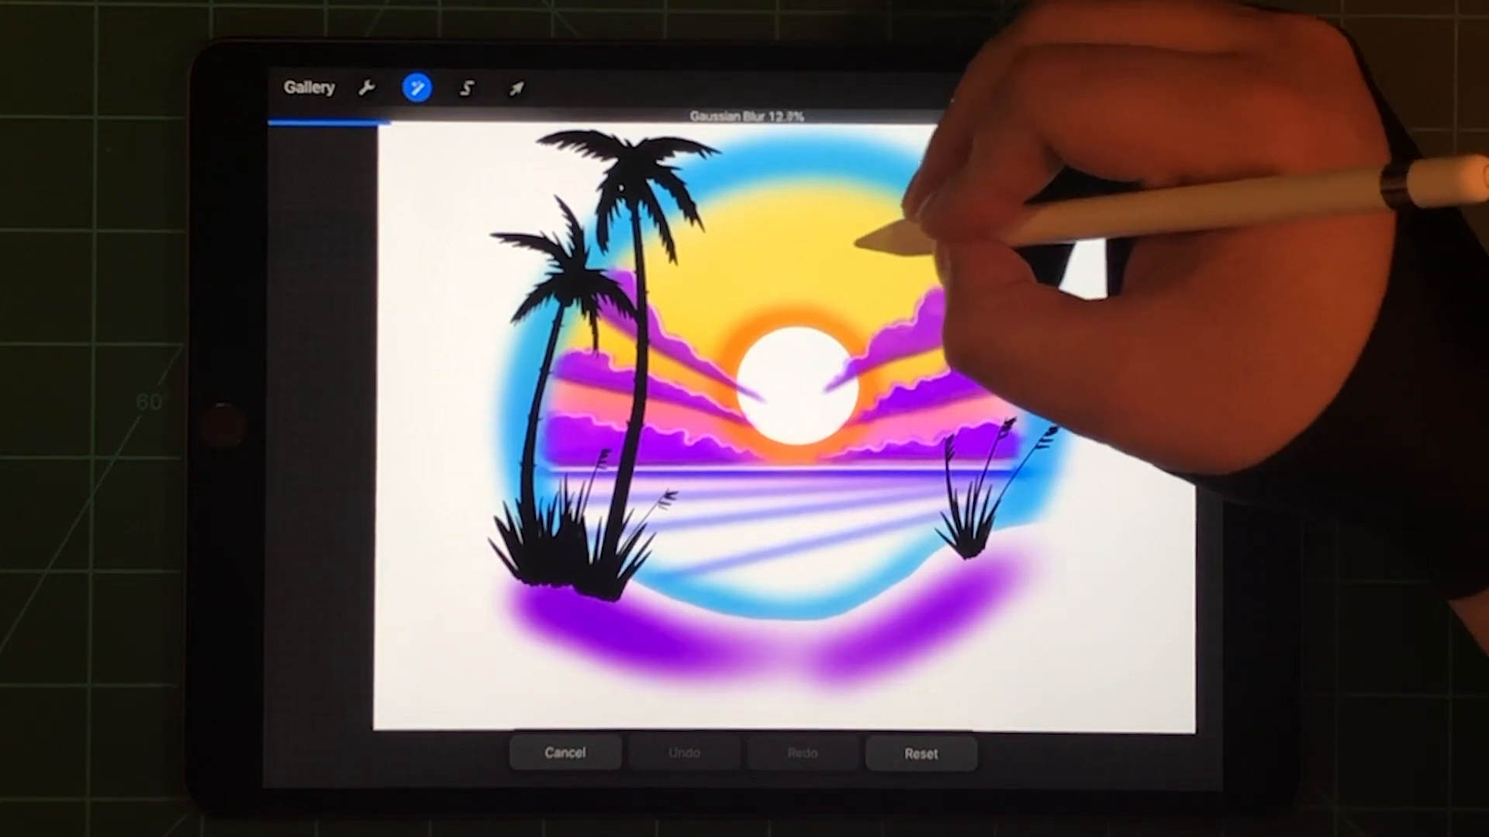
pyautogui.click(416, 87)
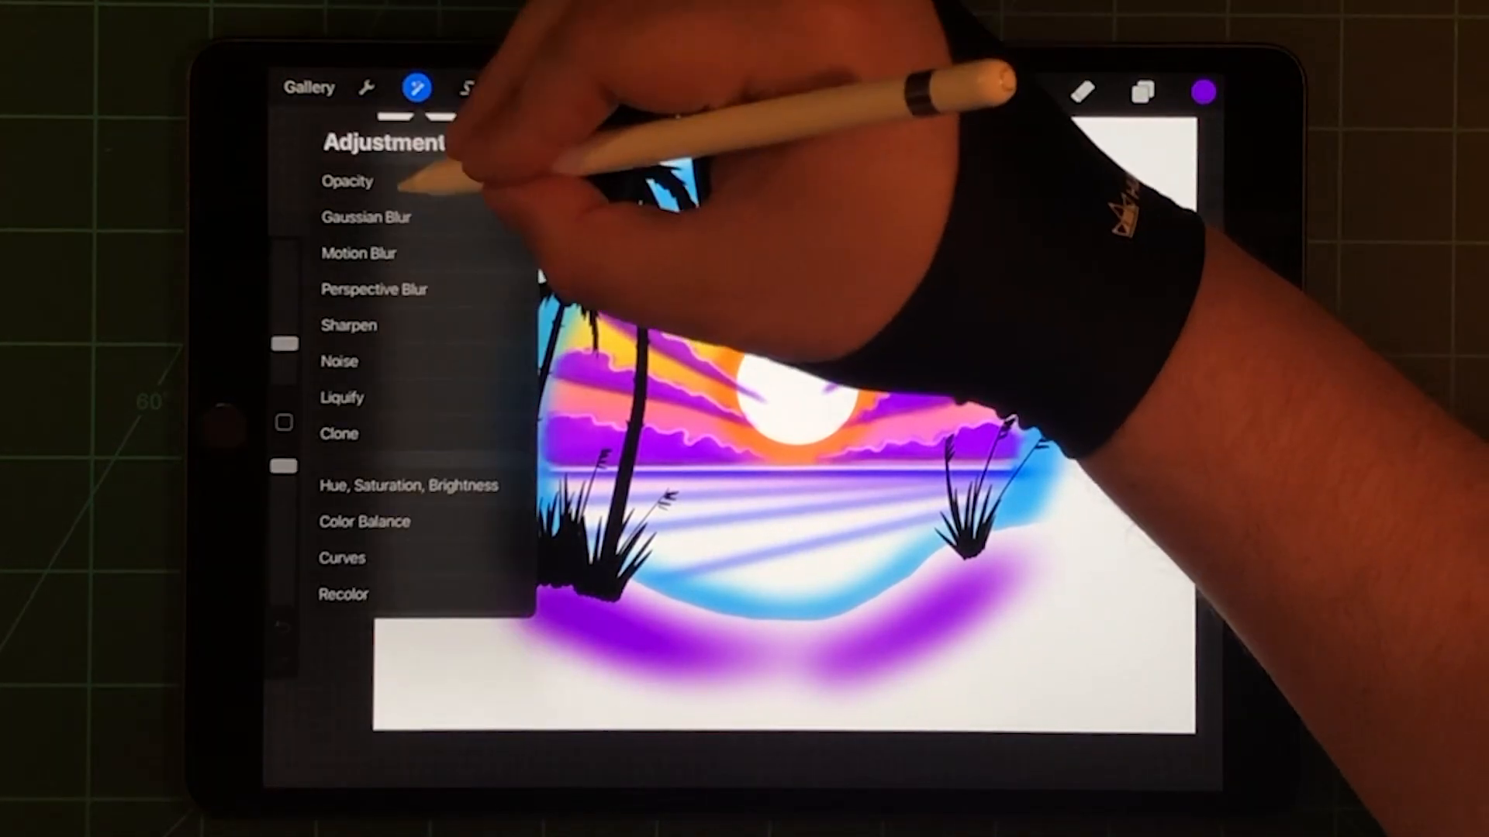
pyautogui.click(433, 182)
pyautogui.moveTo(1047, 175)
pyautogui.mouseDown()
pyautogui.moveTo(783, 201)
pyautogui.moveTo(884, 192)
pyautogui.mouseUp()
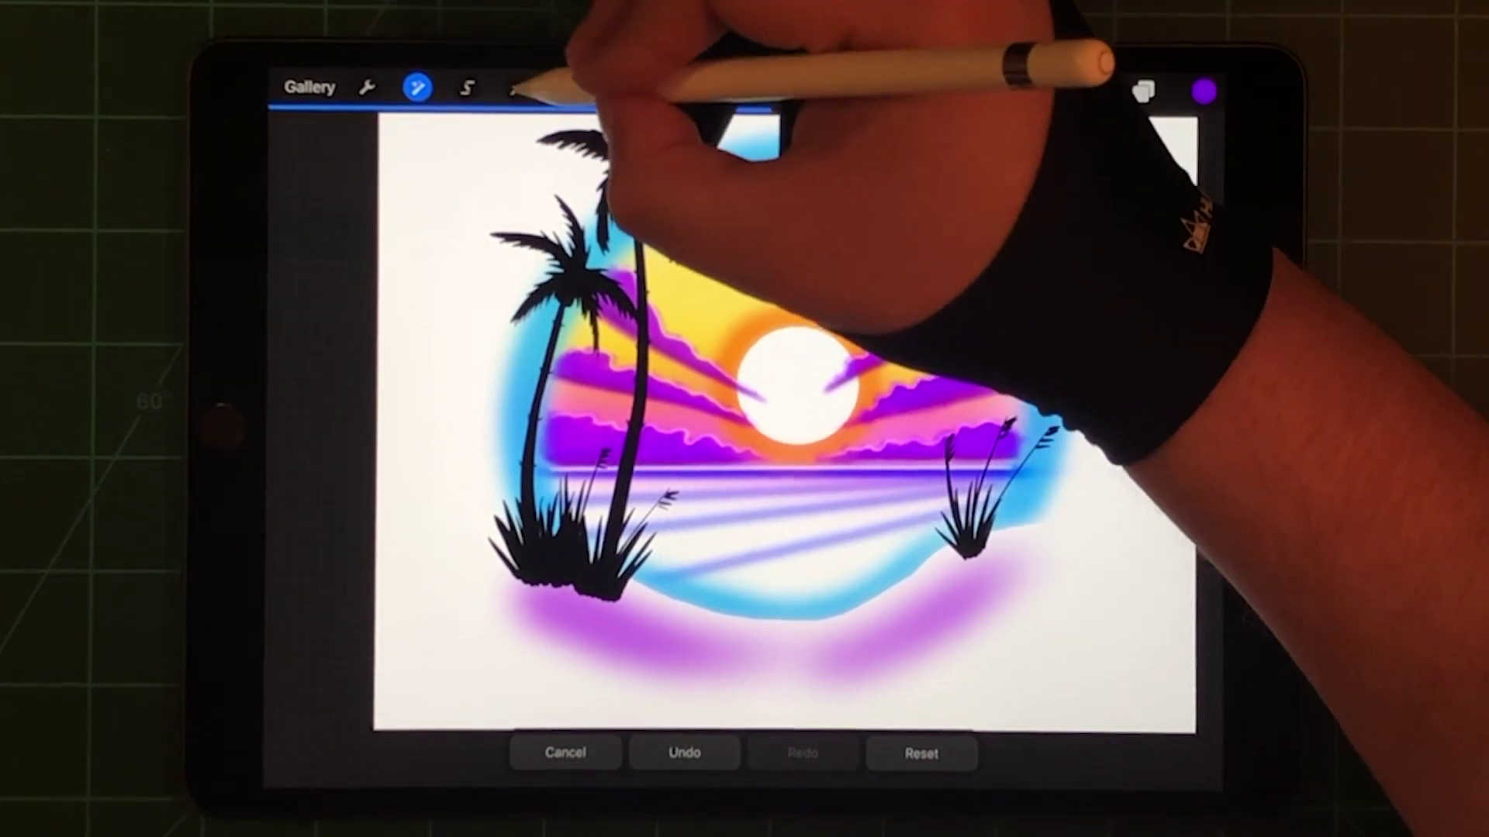
# Step: Move the shadow band lower and warp its edges and bottom to curve along the shoreline
pyautogui.click(518, 87)
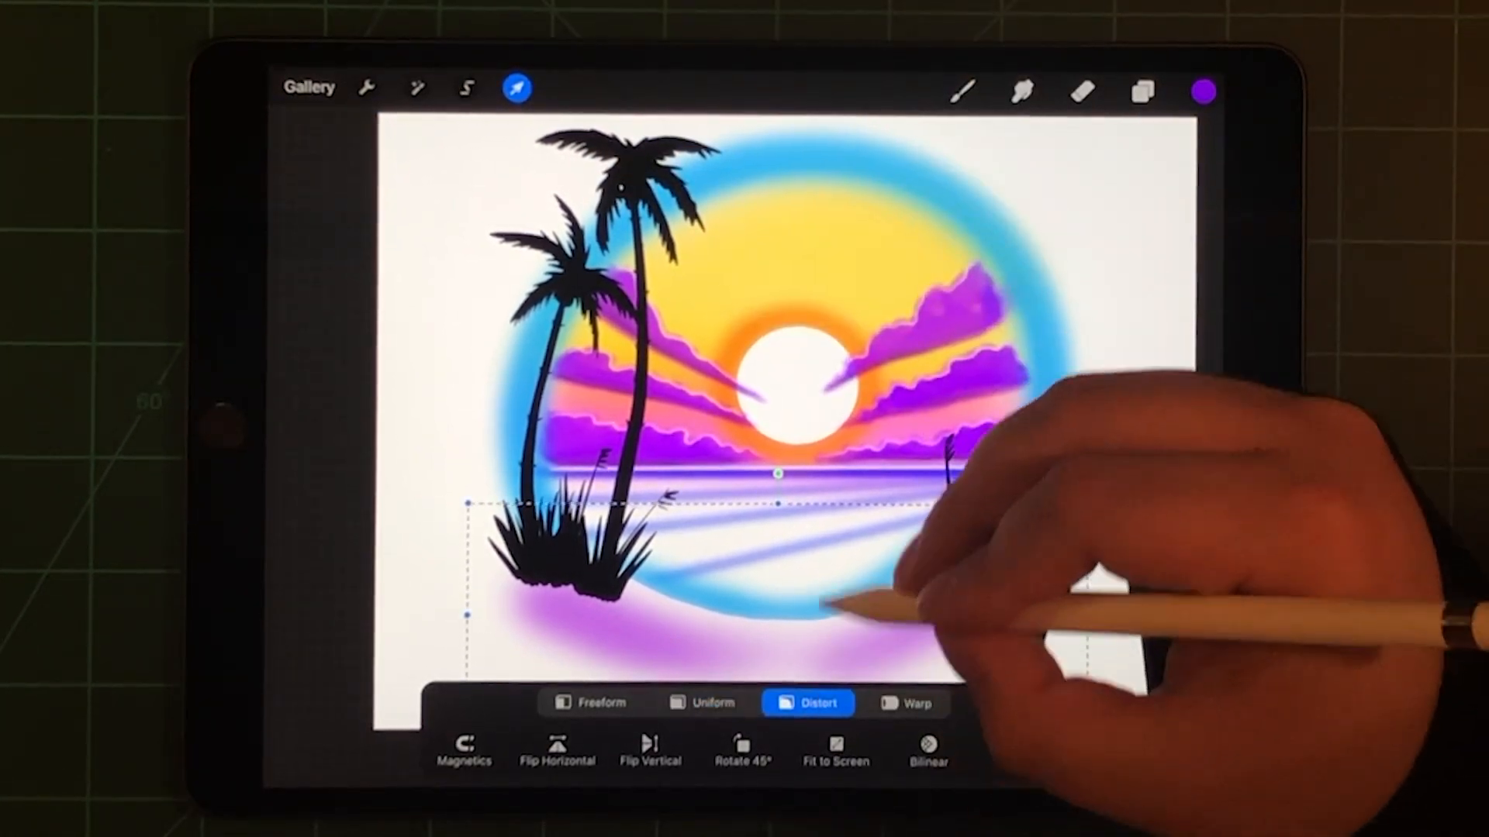
pyautogui.moveTo(777, 523); pyautogui.dragTo(777, 556)
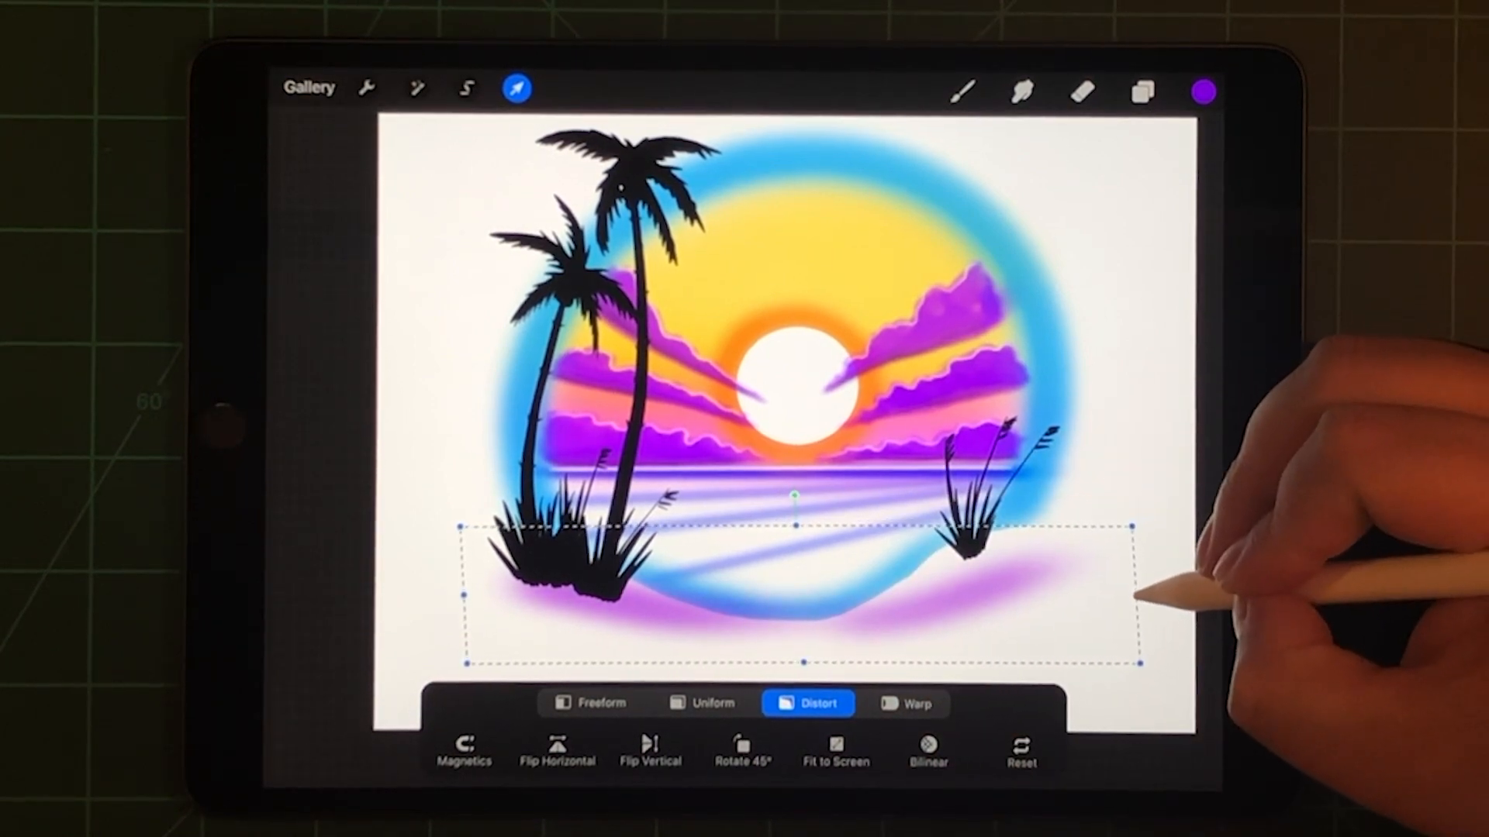
pyautogui.click(906, 703)
pyautogui.moveTo(1134, 529)
pyautogui.mouseDown()
pyautogui.moveTo(1035, 556)
pyautogui.moveTo(1138, 529)
pyautogui.mouseUp()
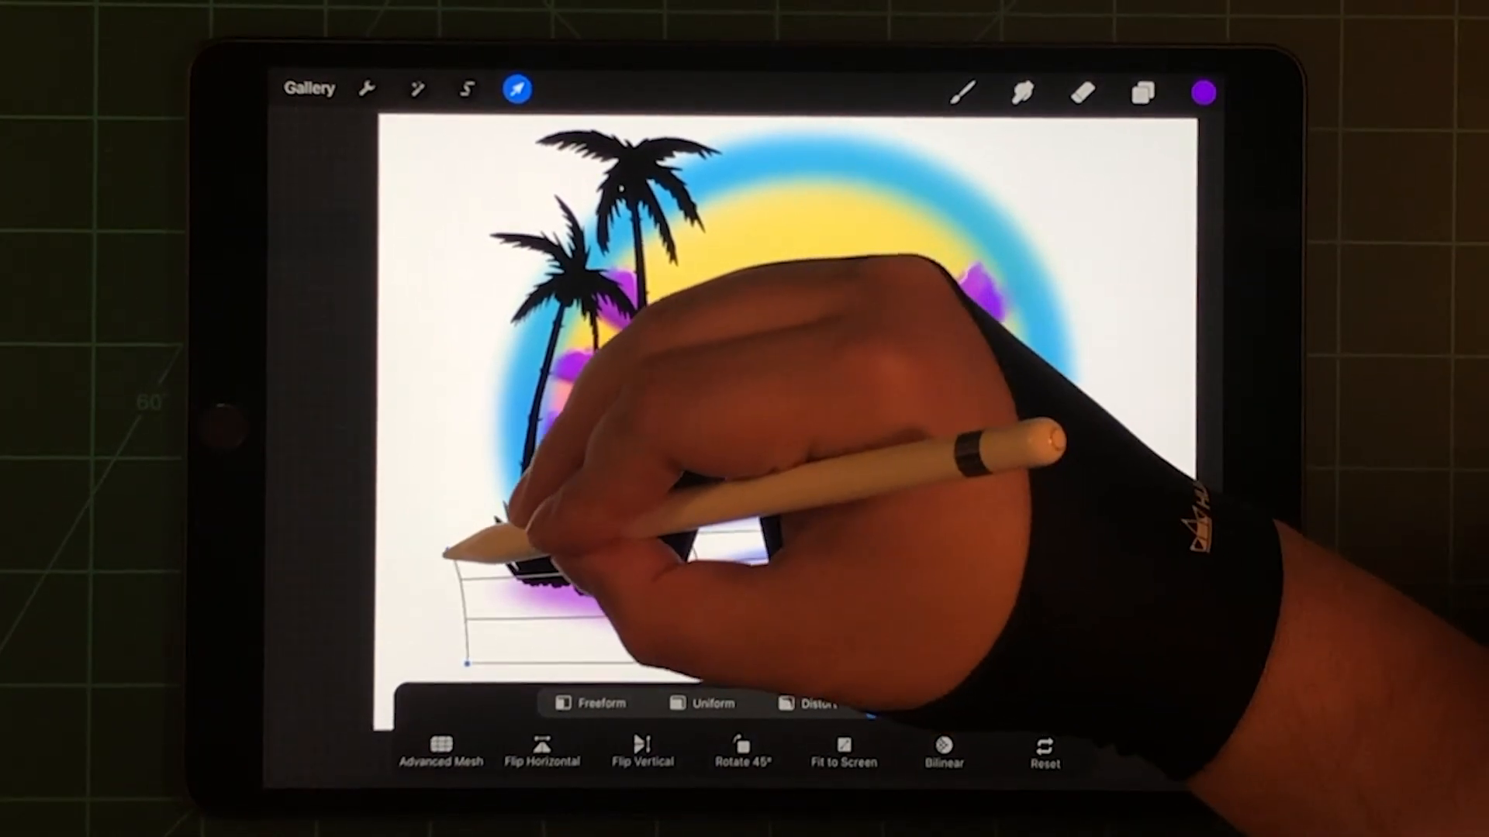
pyautogui.moveTo(448, 550); pyautogui.dragTo(465, 559)
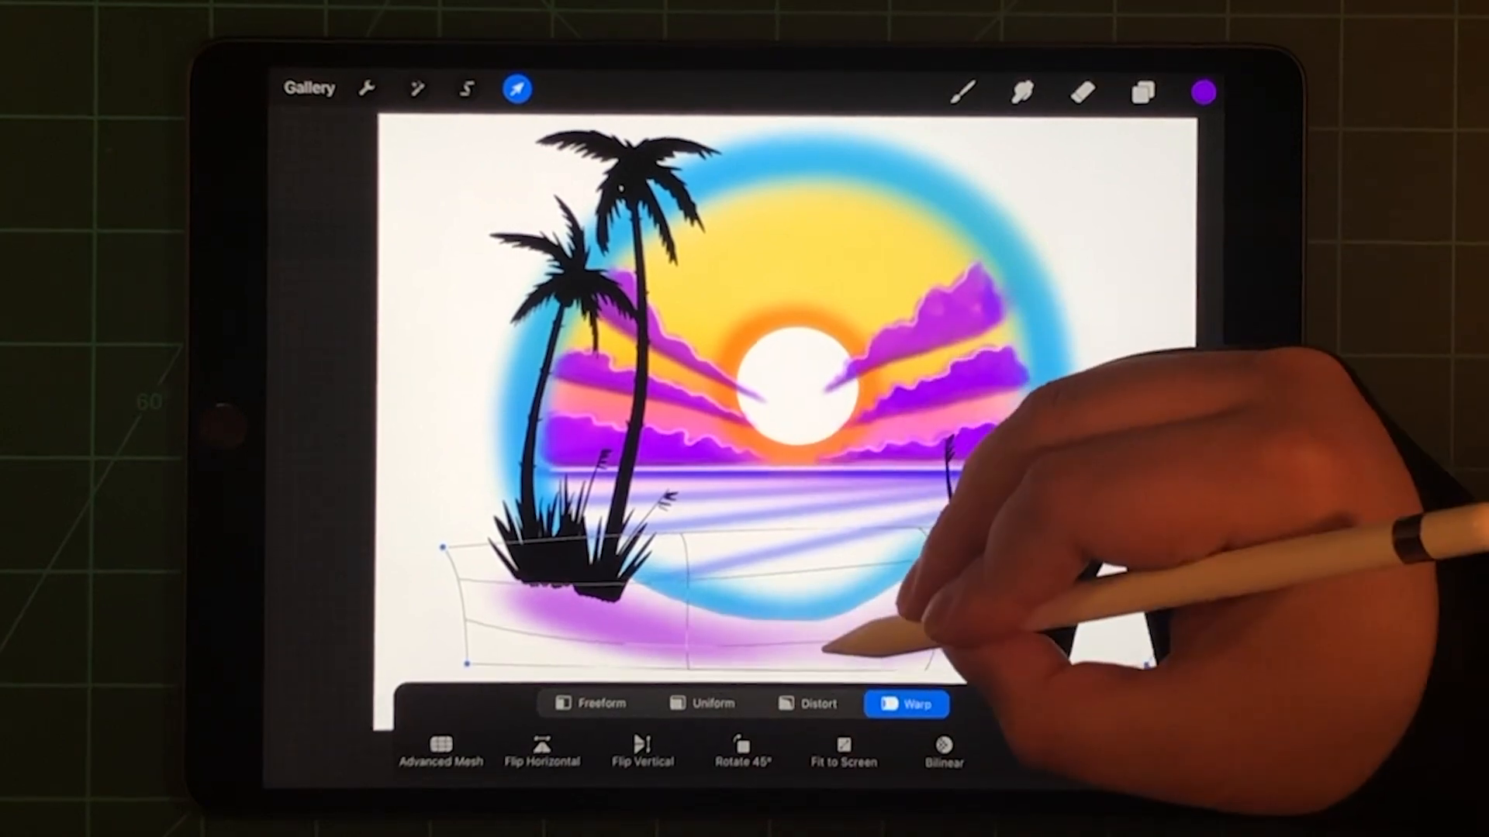
pyautogui.moveTo(831, 637); pyautogui.dragTo(907, 611)
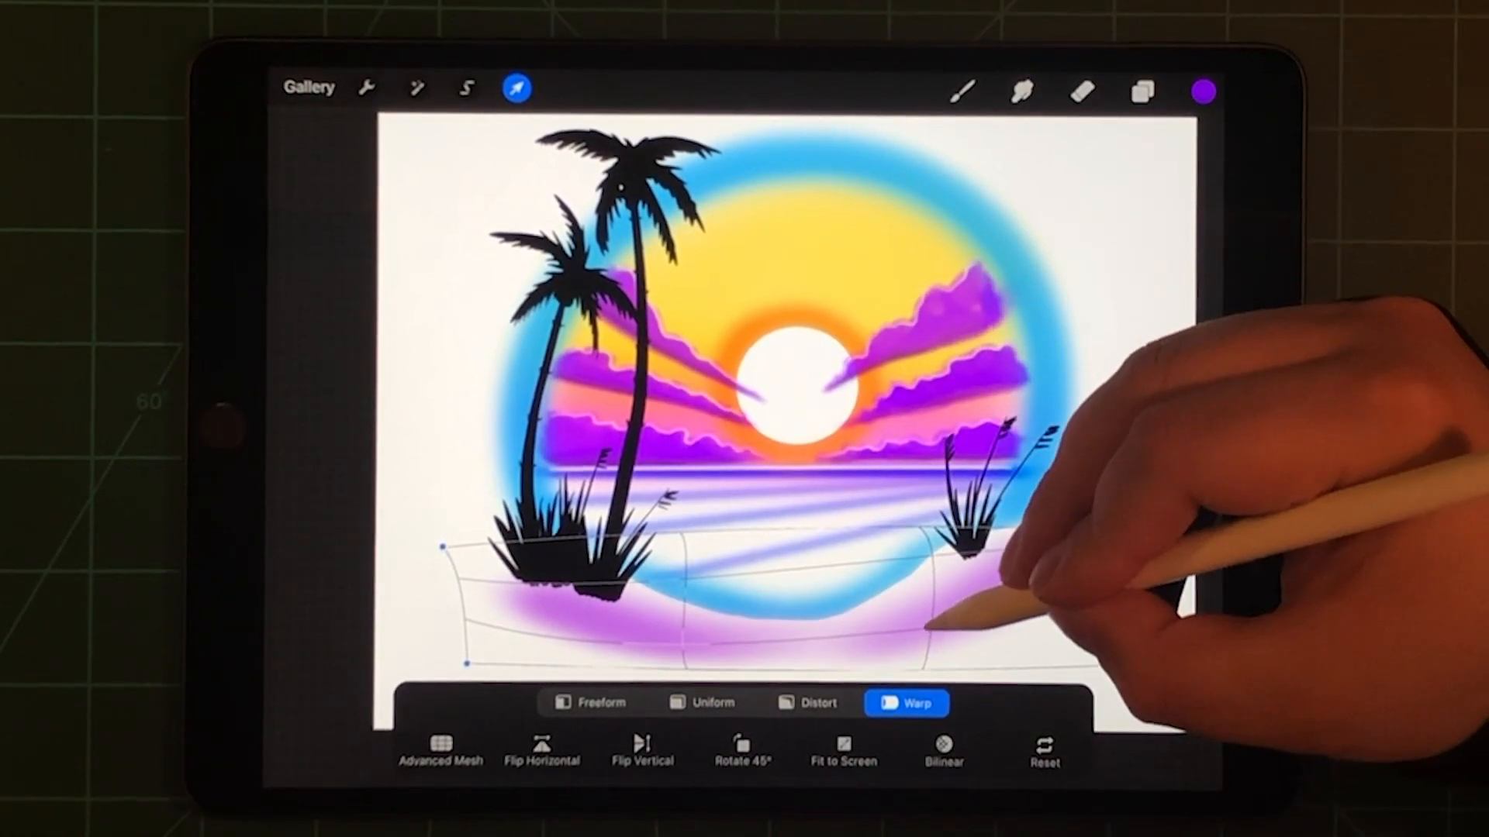
pyautogui.click(962, 92)
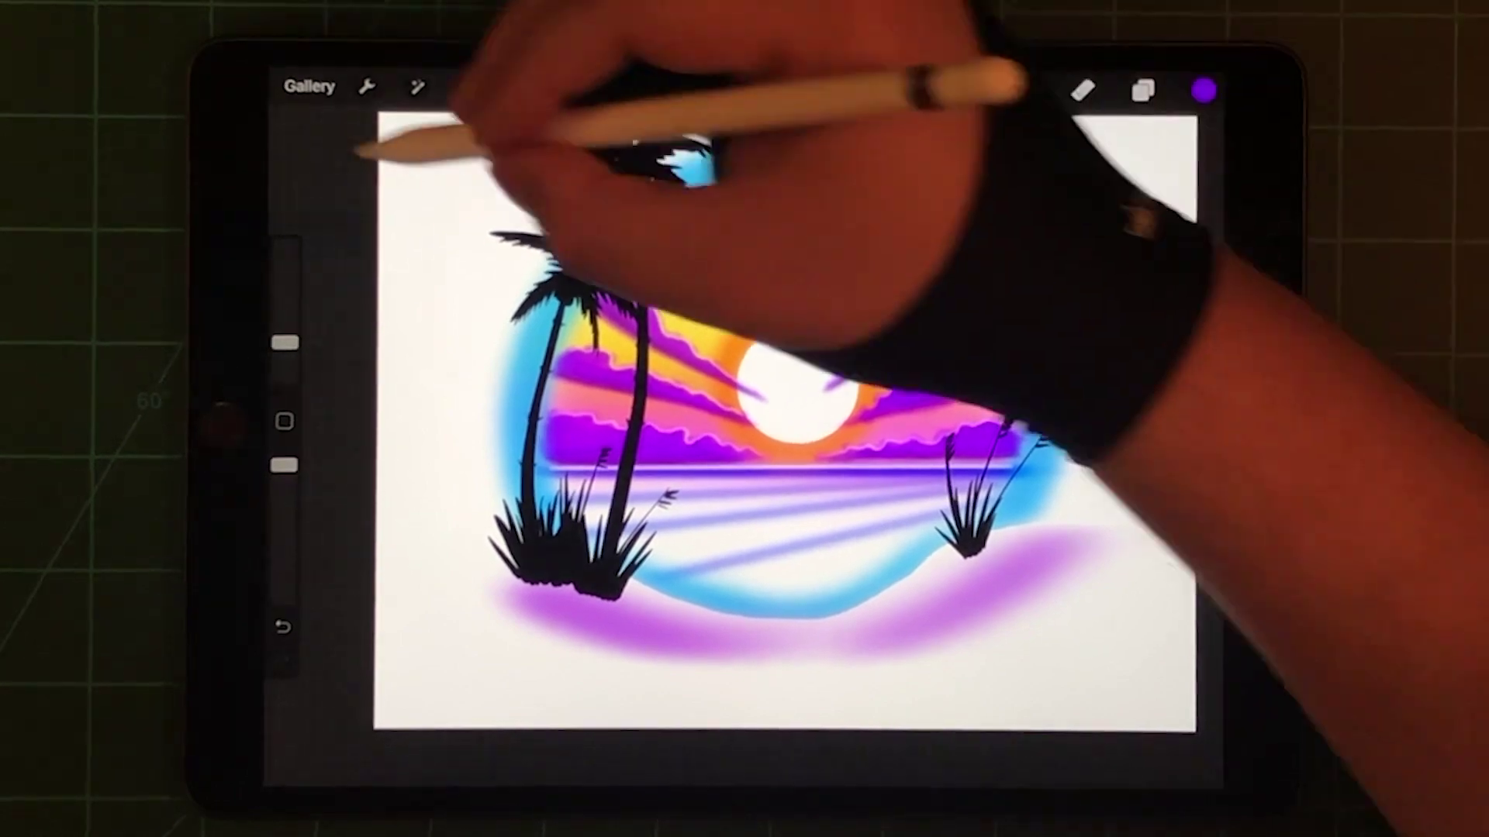
# Step: Soften the reshaped band with more Gaussian blur and nudge it slightly lower
pyautogui.click(417, 87)
pyautogui.click(384, 209)
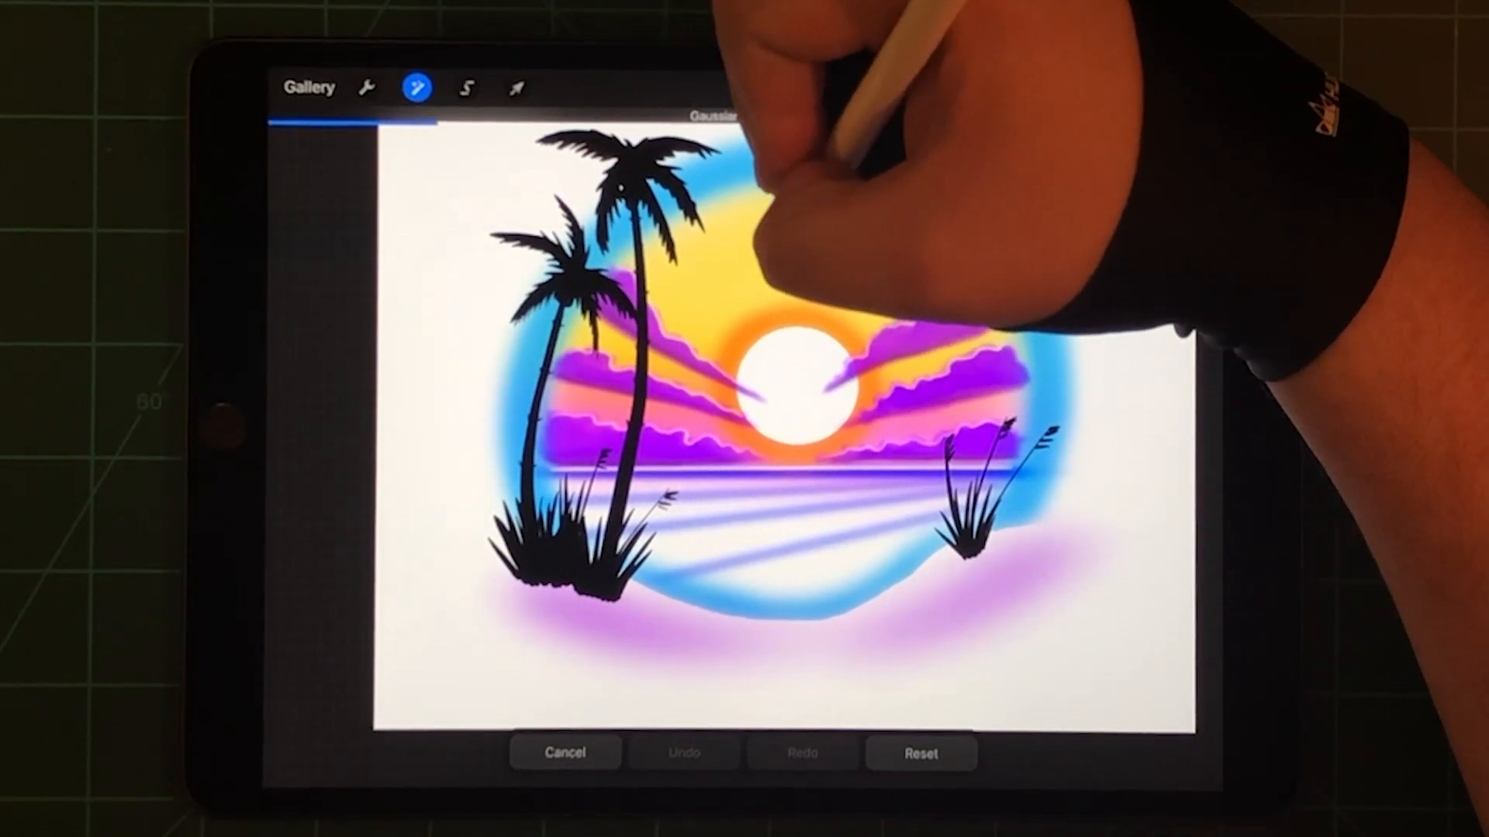
pyautogui.moveTo(756, 233); pyautogui.dragTo(931, 232)
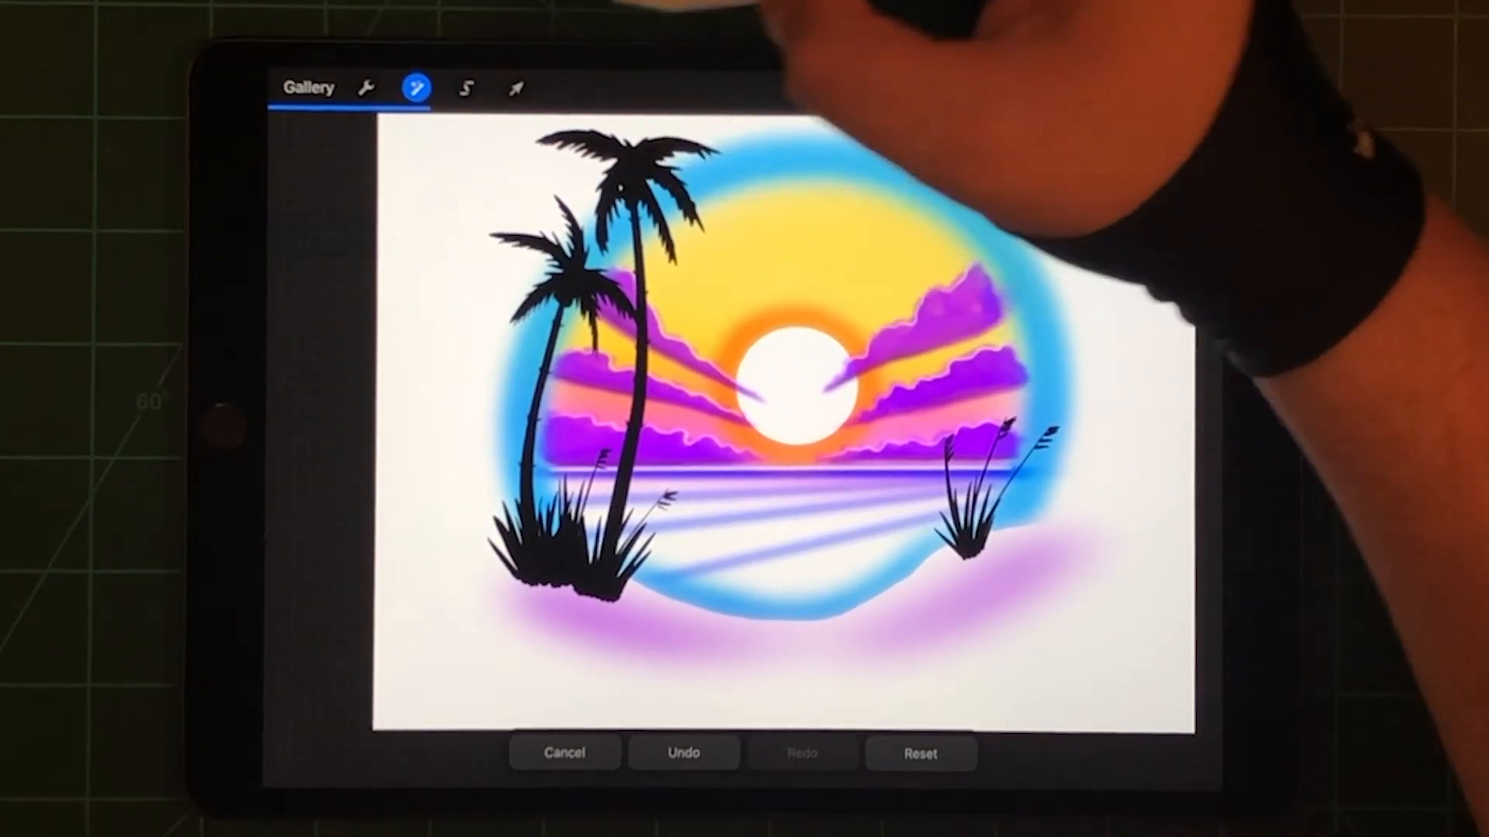
pyautogui.click(517, 87)
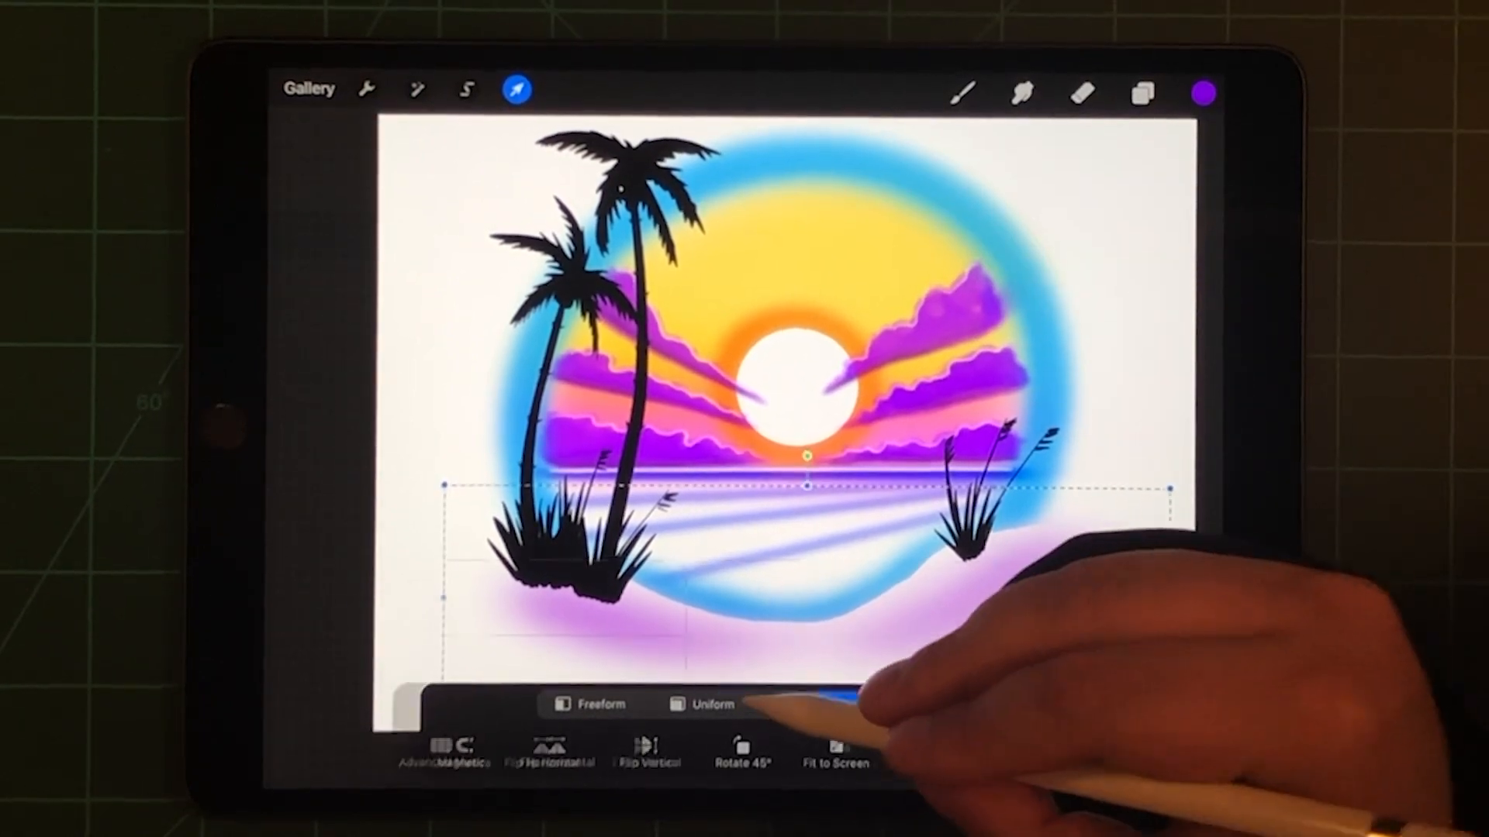
pyautogui.moveTo(1186, 559); pyautogui.dragTo(1188, 588)
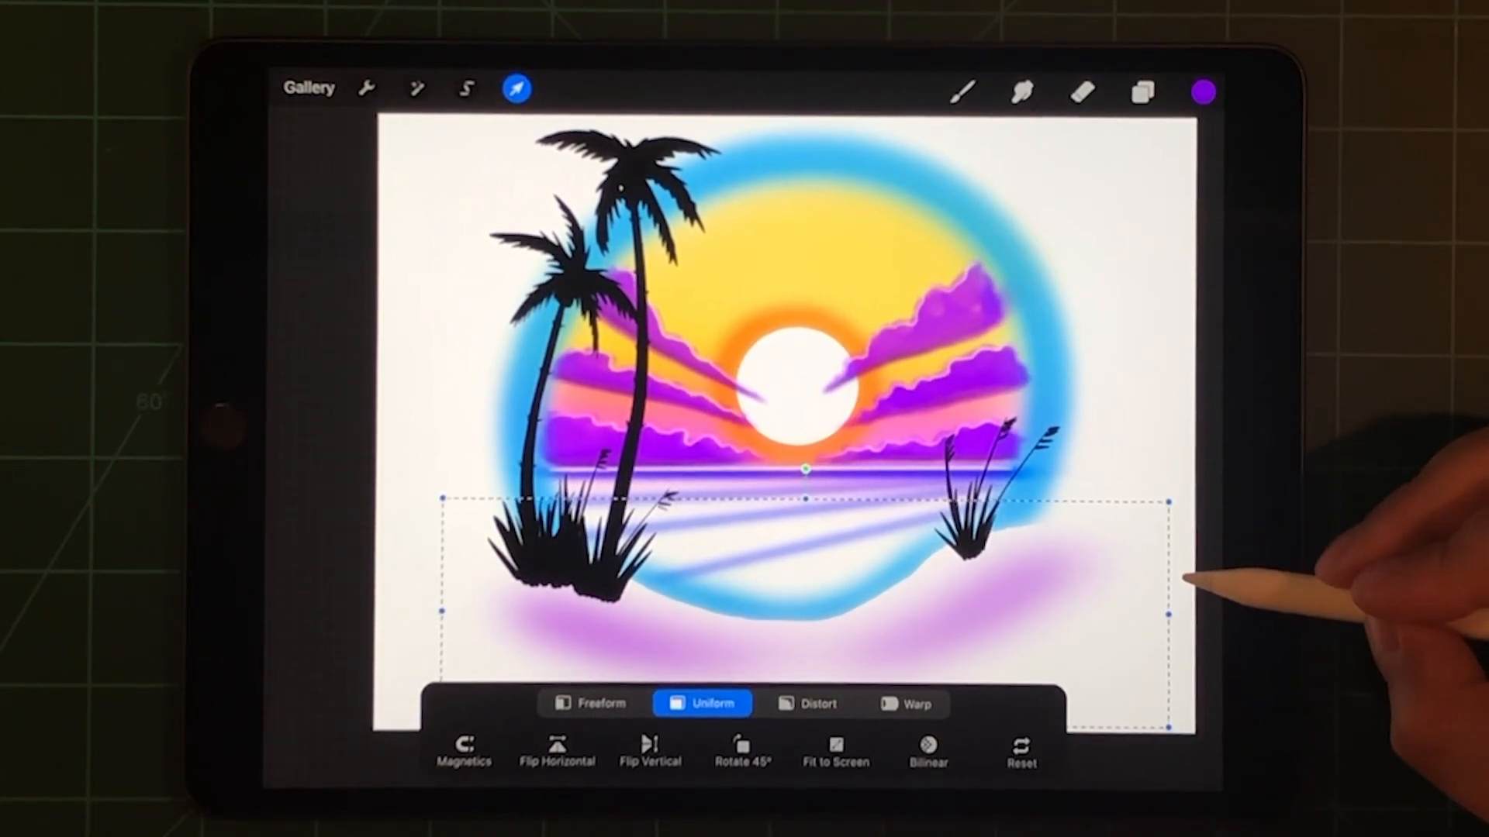
pyautogui.click(961, 91)
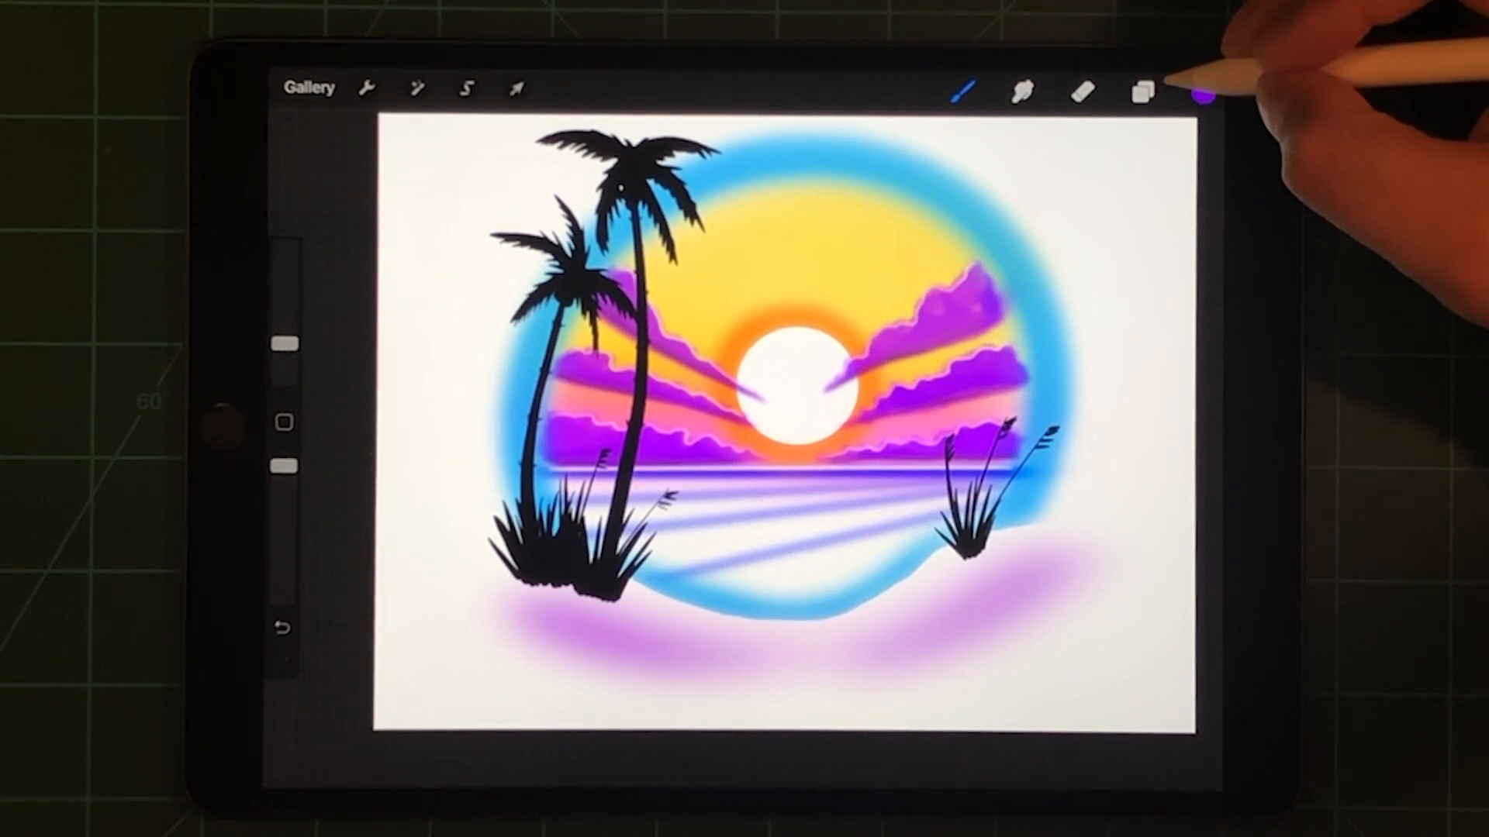
# Step: Set the colour back to purple and choose the soft airbrush
pyautogui.click(1205, 89)
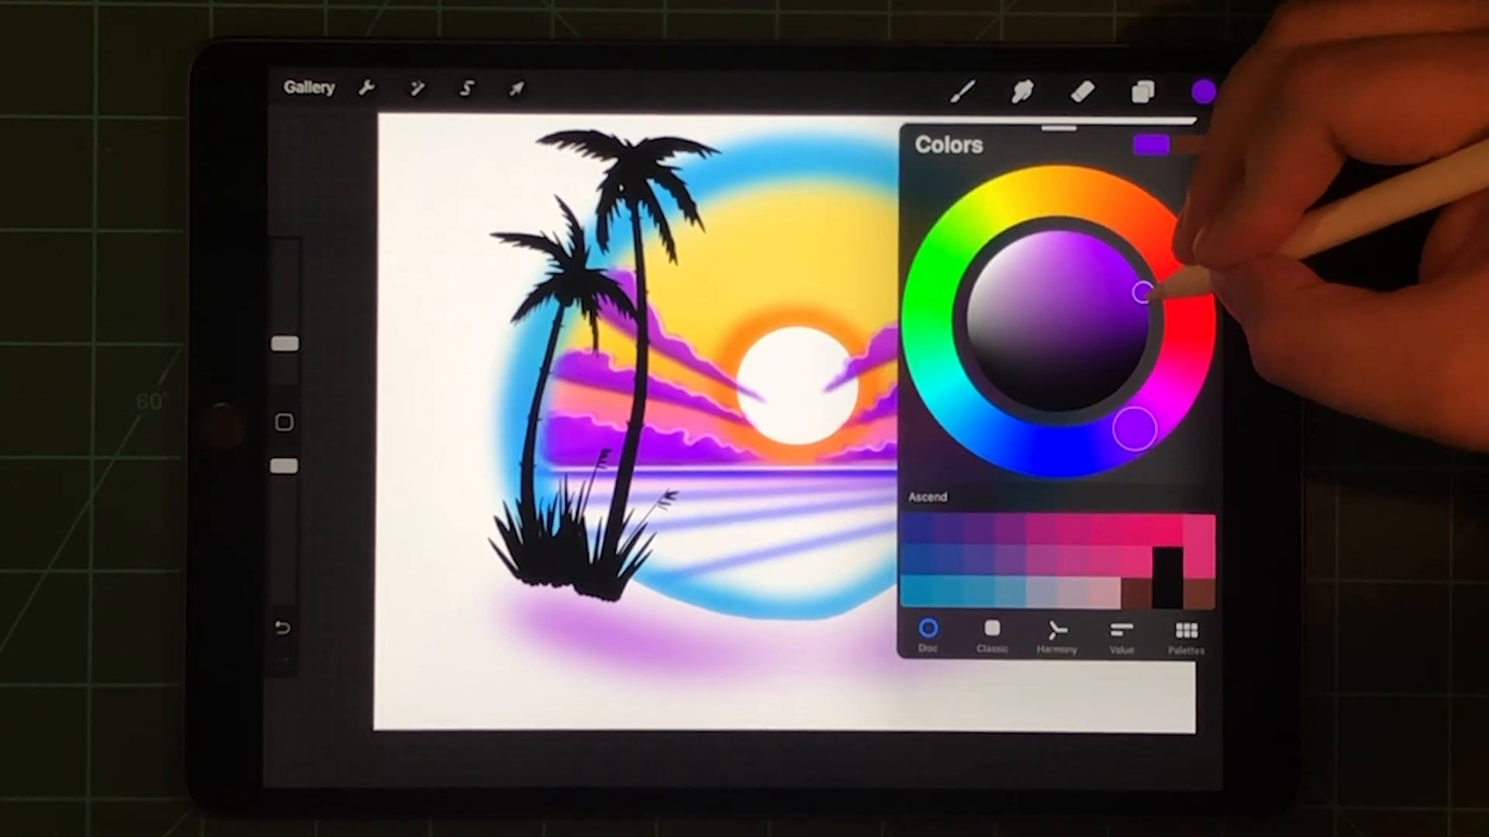
pyautogui.click(1192, 284)
pyautogui.click(1138, 432)
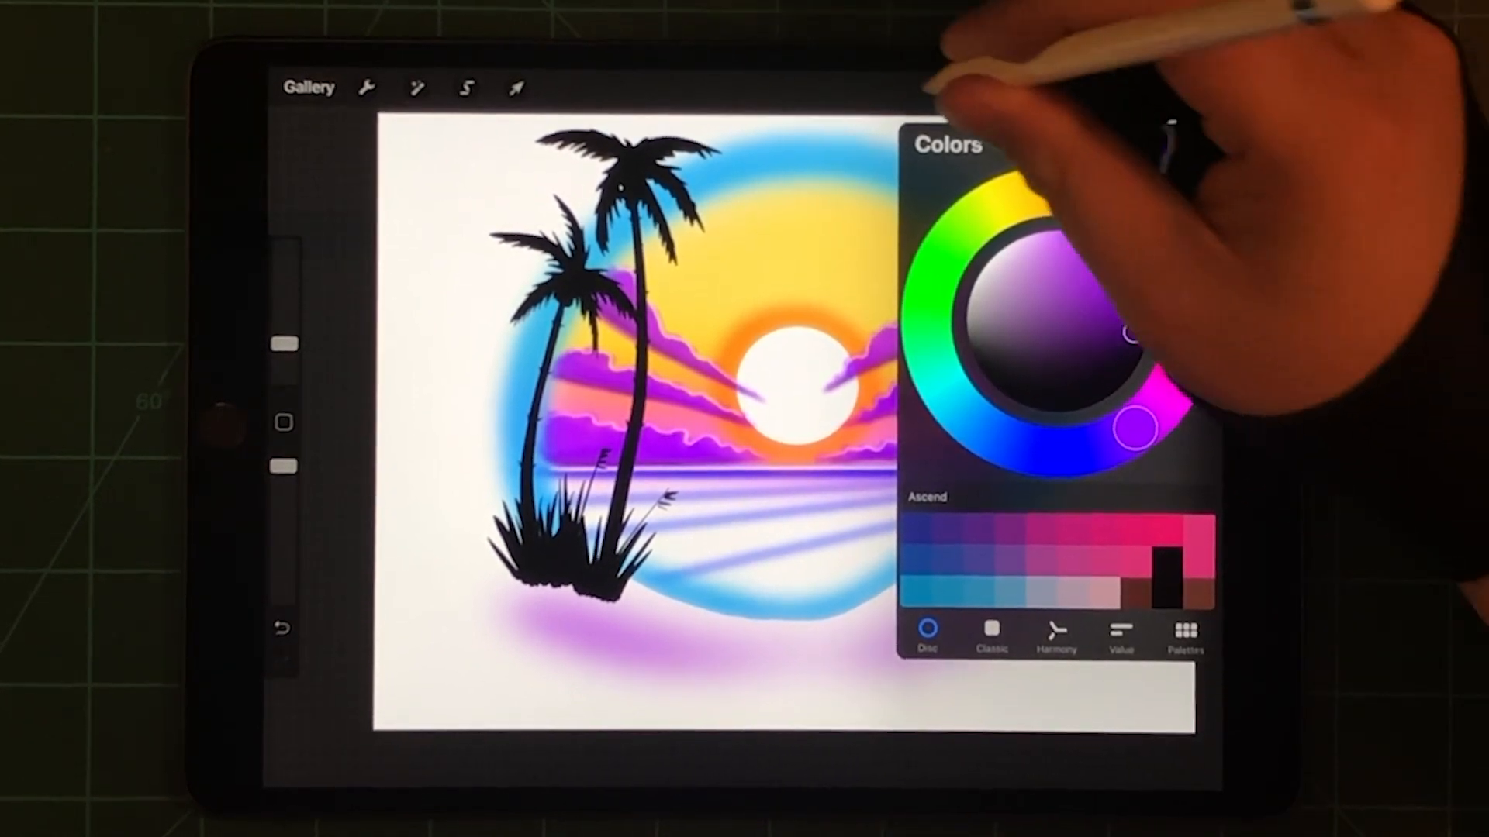
pyautogui.click(961, 89)
pyautogui.click(1029, 216)
pyautogui.click(698, 291)
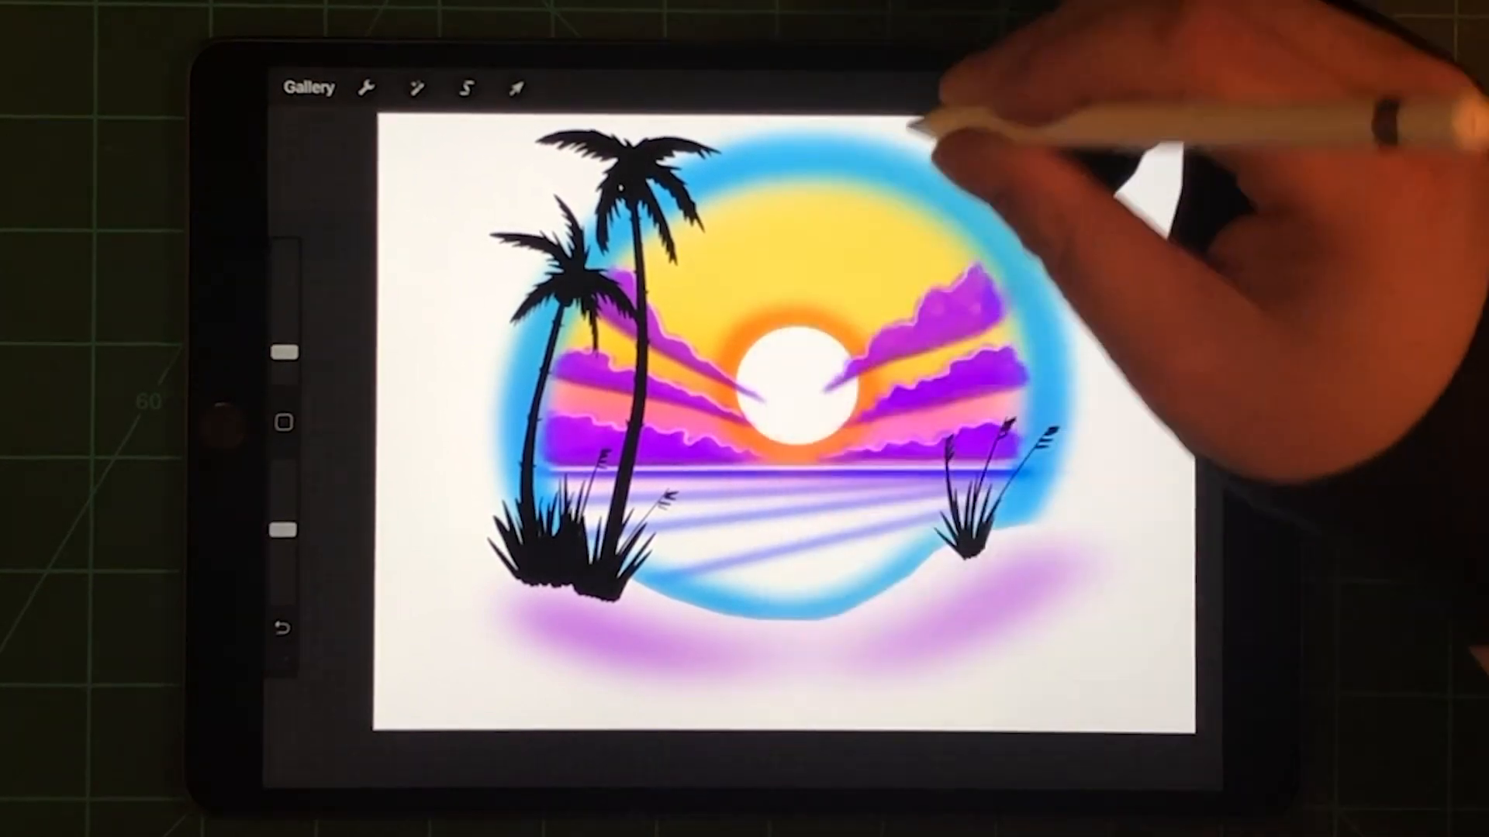
# Step: On a new layer, airbrush purple cast shadows from the right grass and beneath the left palms
pyautogui.moveTo(698, 651); pyautogui.dragTo(634, 484)
pyautogui.moveTo(547, 547); pyautogui.dragTo(1047, 582)
pyautogui.click(1143, 91)
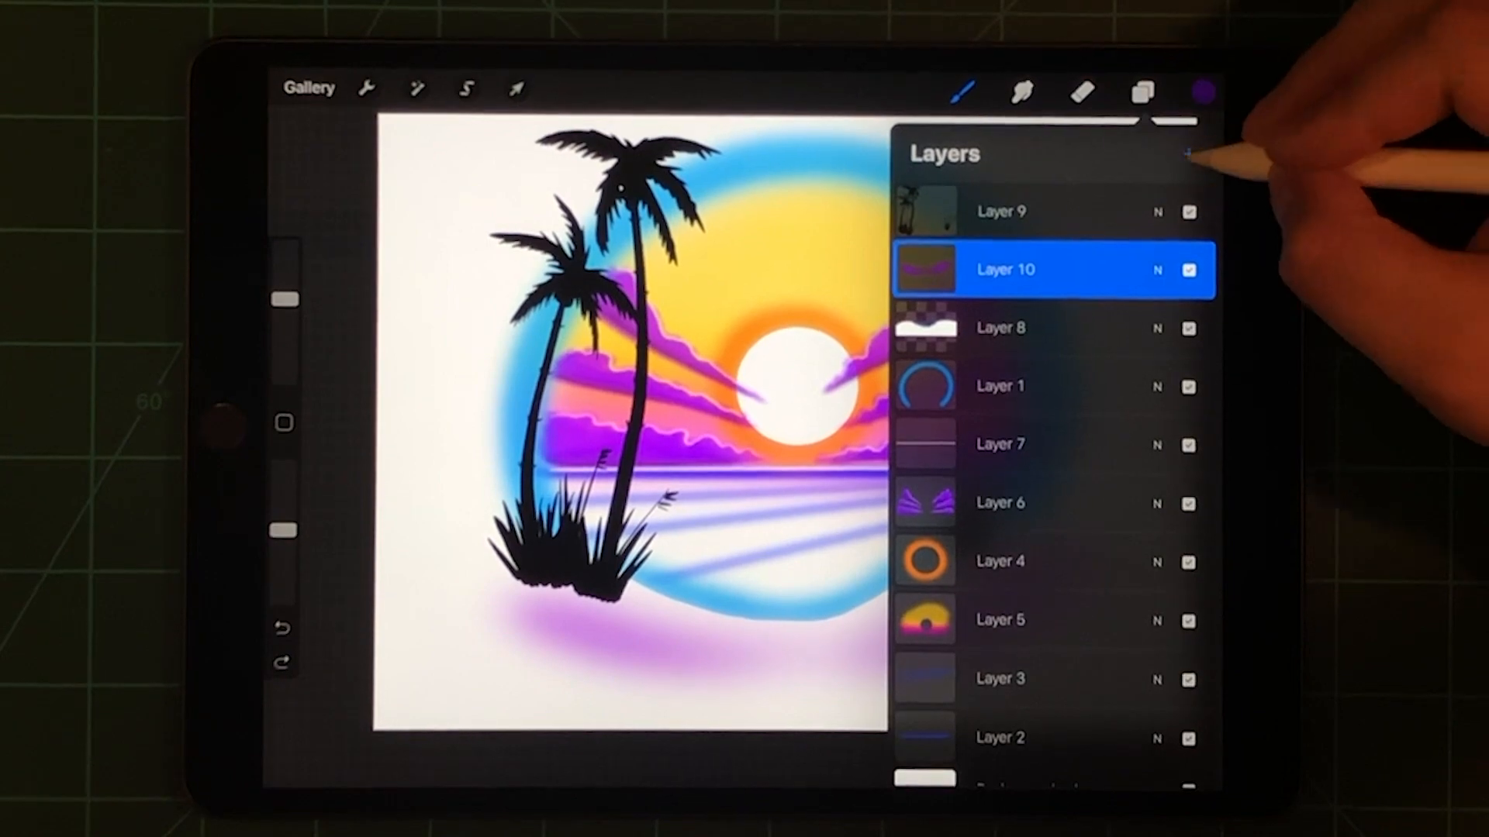
pyautogui.click(1189, 153)
pyautogui.click(1000, 547)
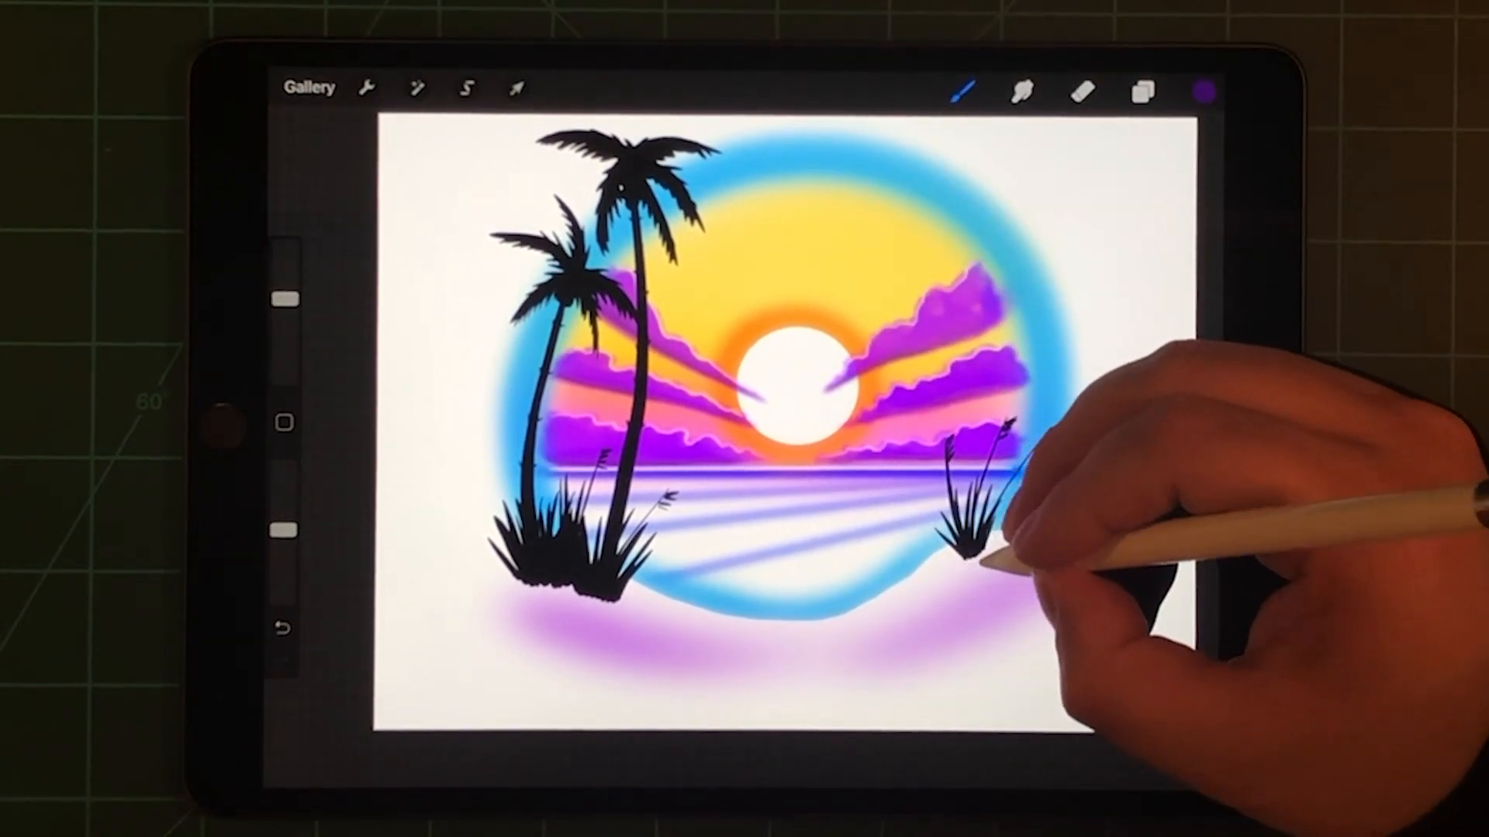
pyautogui.moveTo(983, 564); pyautogui.dragTo(1036, 600)
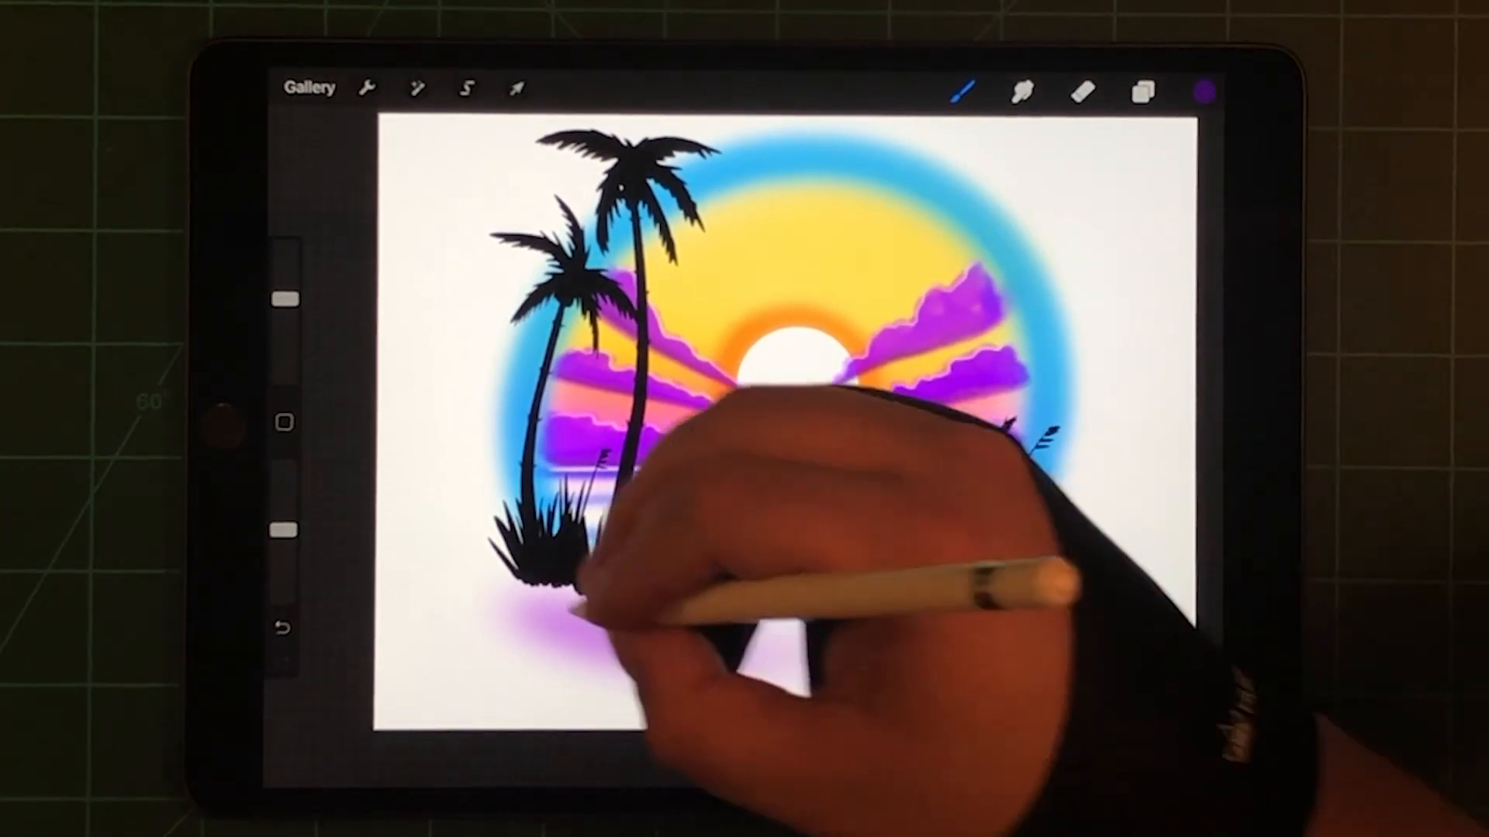
pyautogui.moveTo(605, 581); pyautogui.dragTo(651, 628)
pyautogui.moveTo(583, 576)
pyautogui.mouseDown()
pyautogui.moveTo(577, 634)
pyautogui.moveTo(501, 663)
pyautogui.mouseUp()
pyautogui.moveTo(605, 582); pyautogui.dragTo(571, 663)
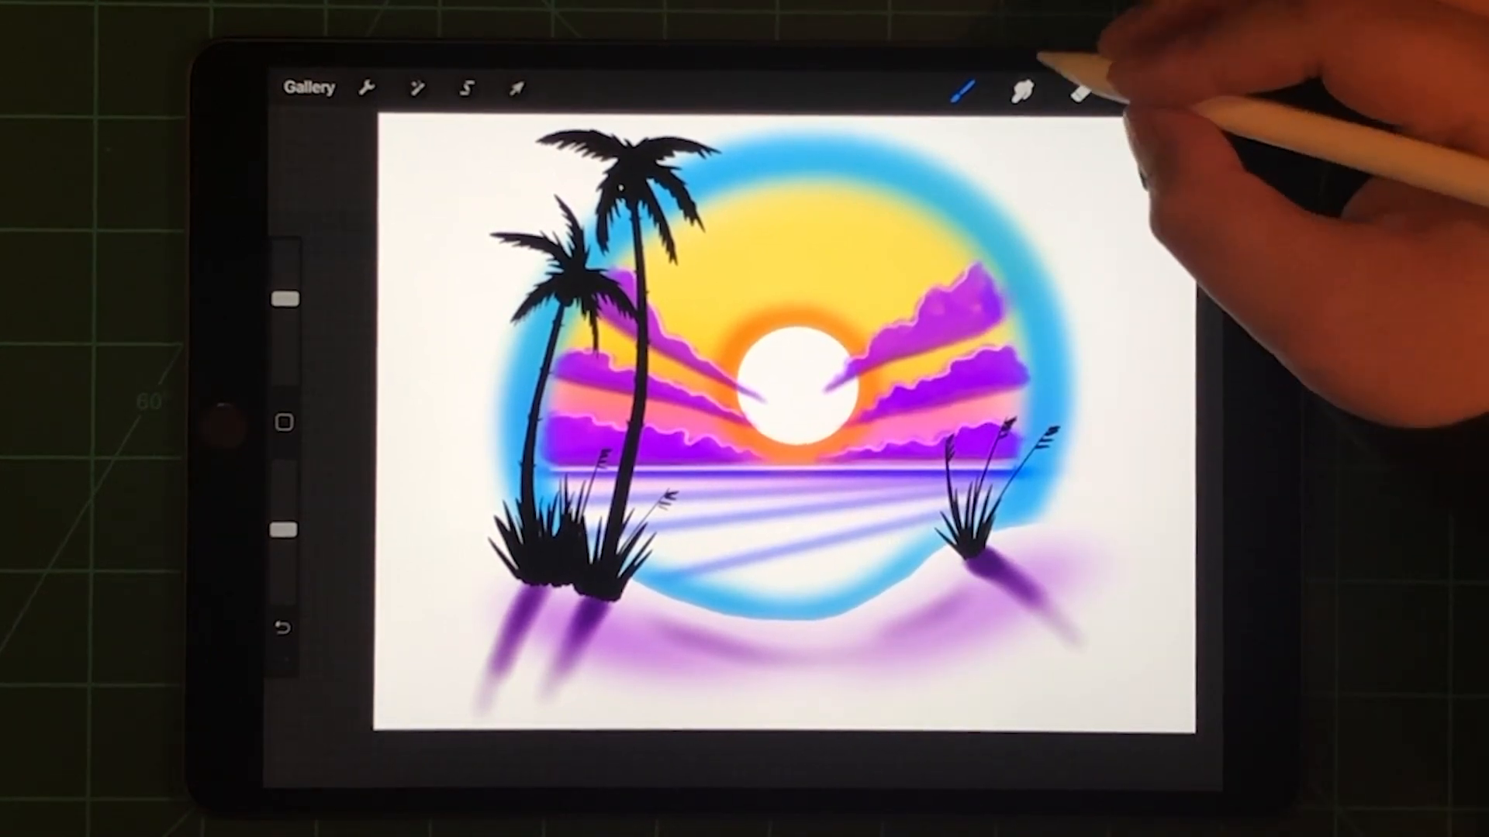
# Step: Smudge the purple shadows into downward streaks under the palms and deepen the right-grass shadow
pyautogui.click(1022, 91)
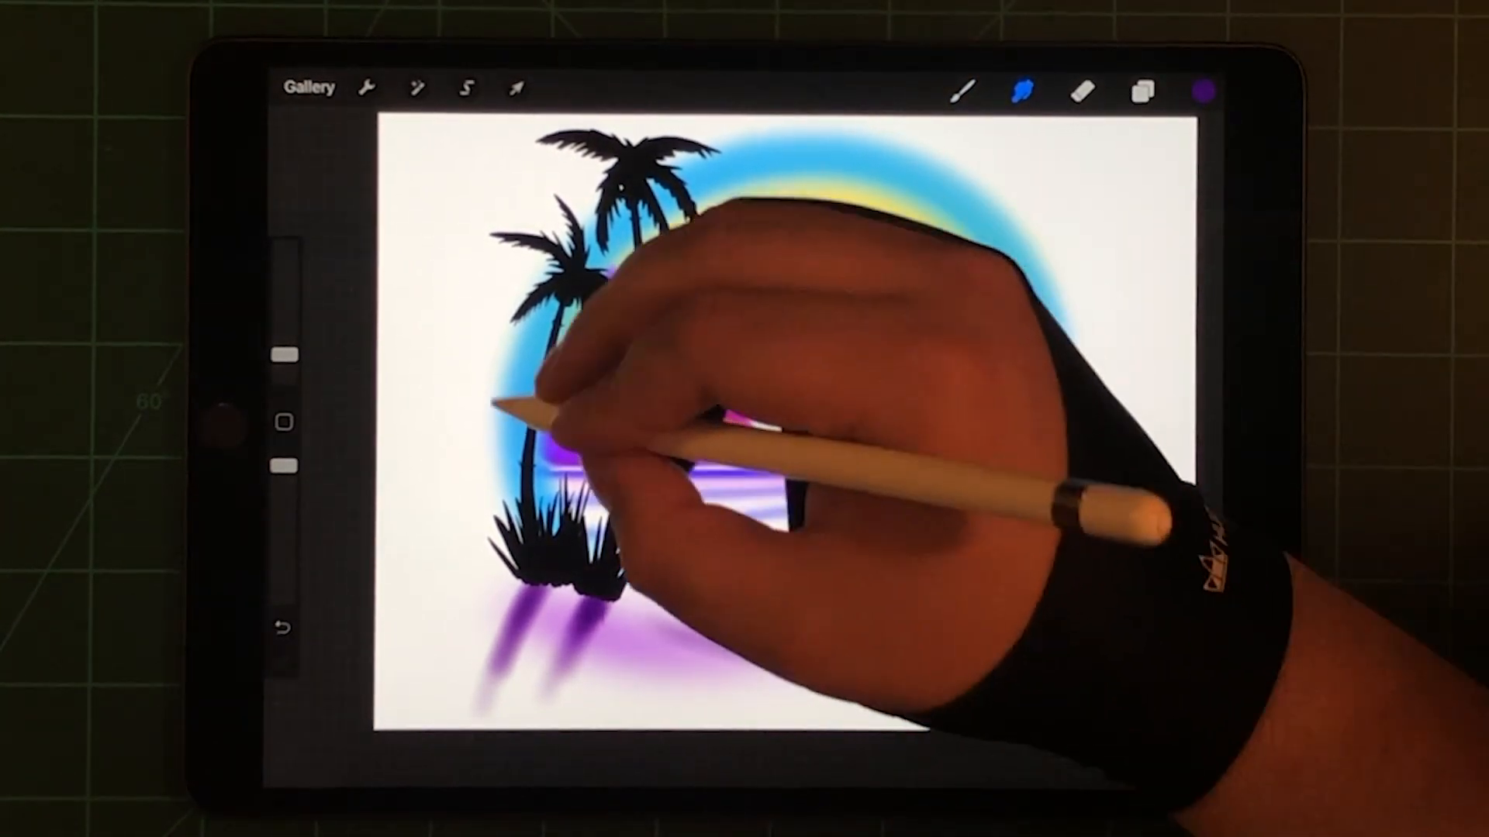
pyautogui.moveTo(284, 355); pyautogui.dragTo(284, 334)
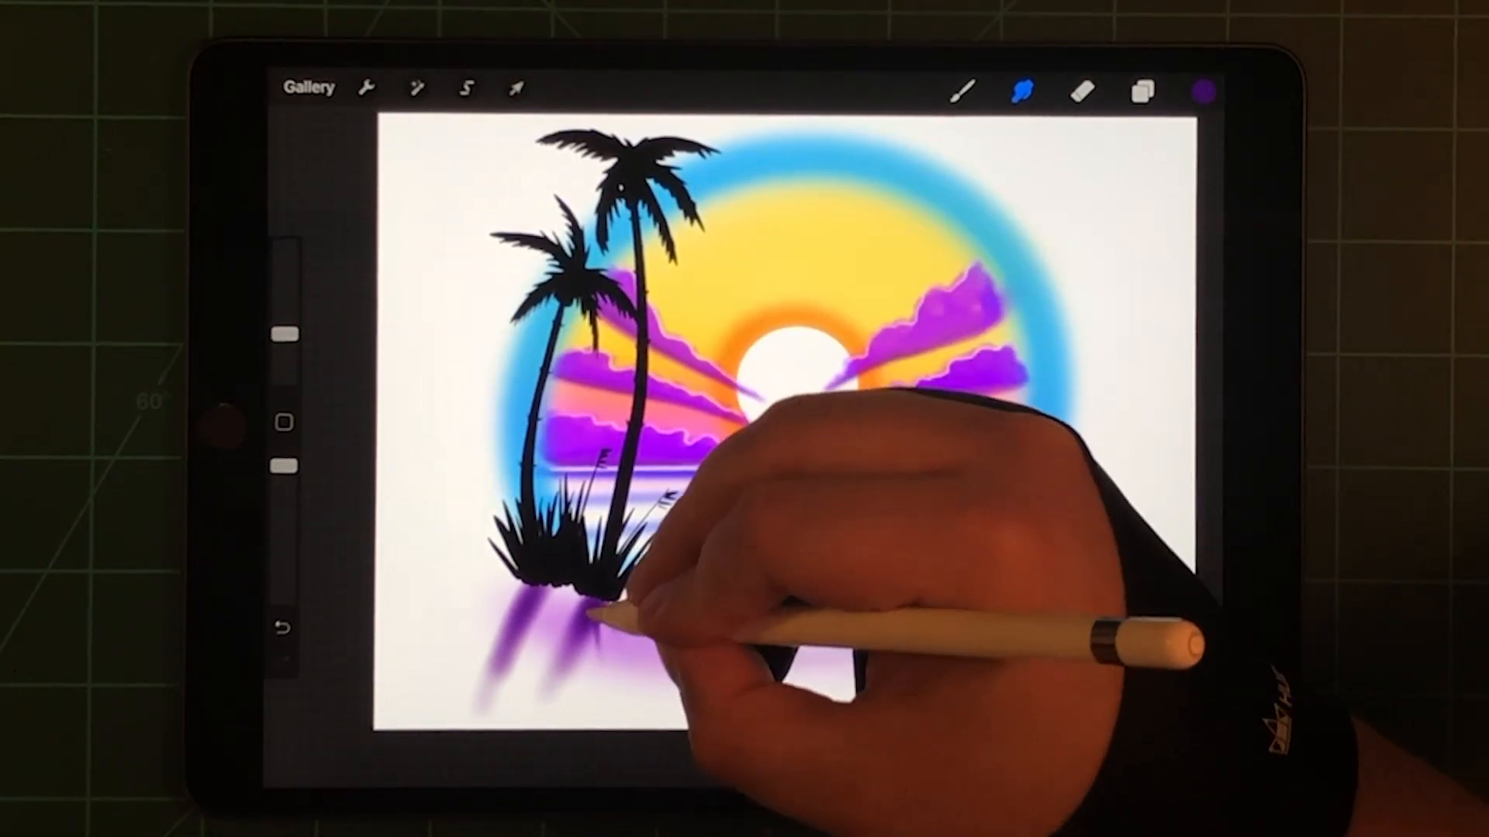
pyautogui.moveTo(600, 614)
pyautogui.mouseDown()
pyautogui.moveTo(577, 588)
pyautogui.moveTo(546, 652)
pyautogui.mouseUp()
pyautogui.moveTo(575, 588)
pyautogui.mouseDown()
pyautogui.moveTo(547, 680)
pyautogui.moveTo(535, 651)
pyautogui.mouseUp()
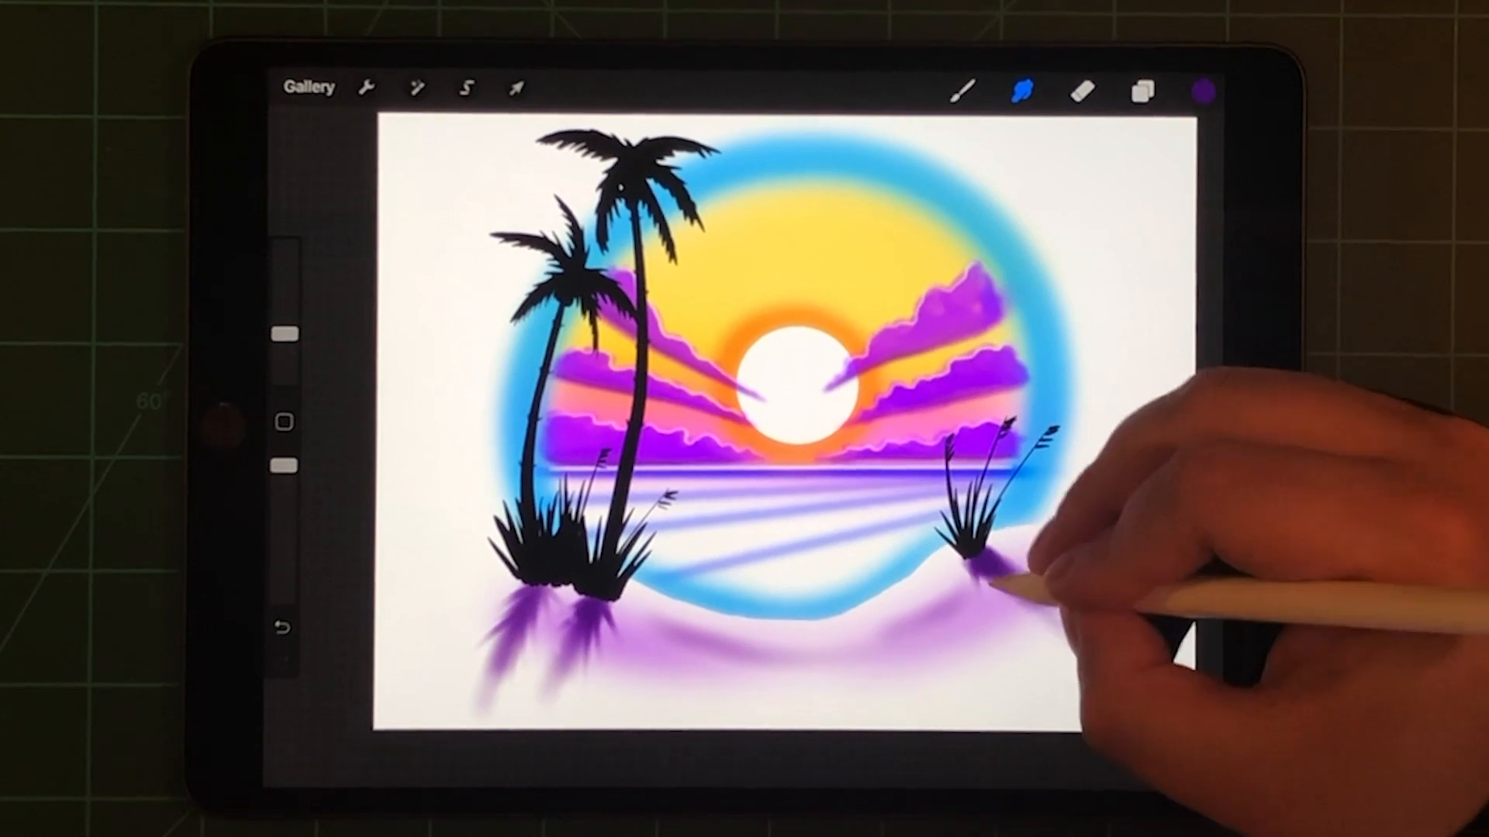
pyautogui.moveTo(1018, 567)
pyautogui.mouseDown()
pyautogui.moveTo(1035, 593)
pyautogui.moveTo(1048, 547)
pyautogui.mouseUp()
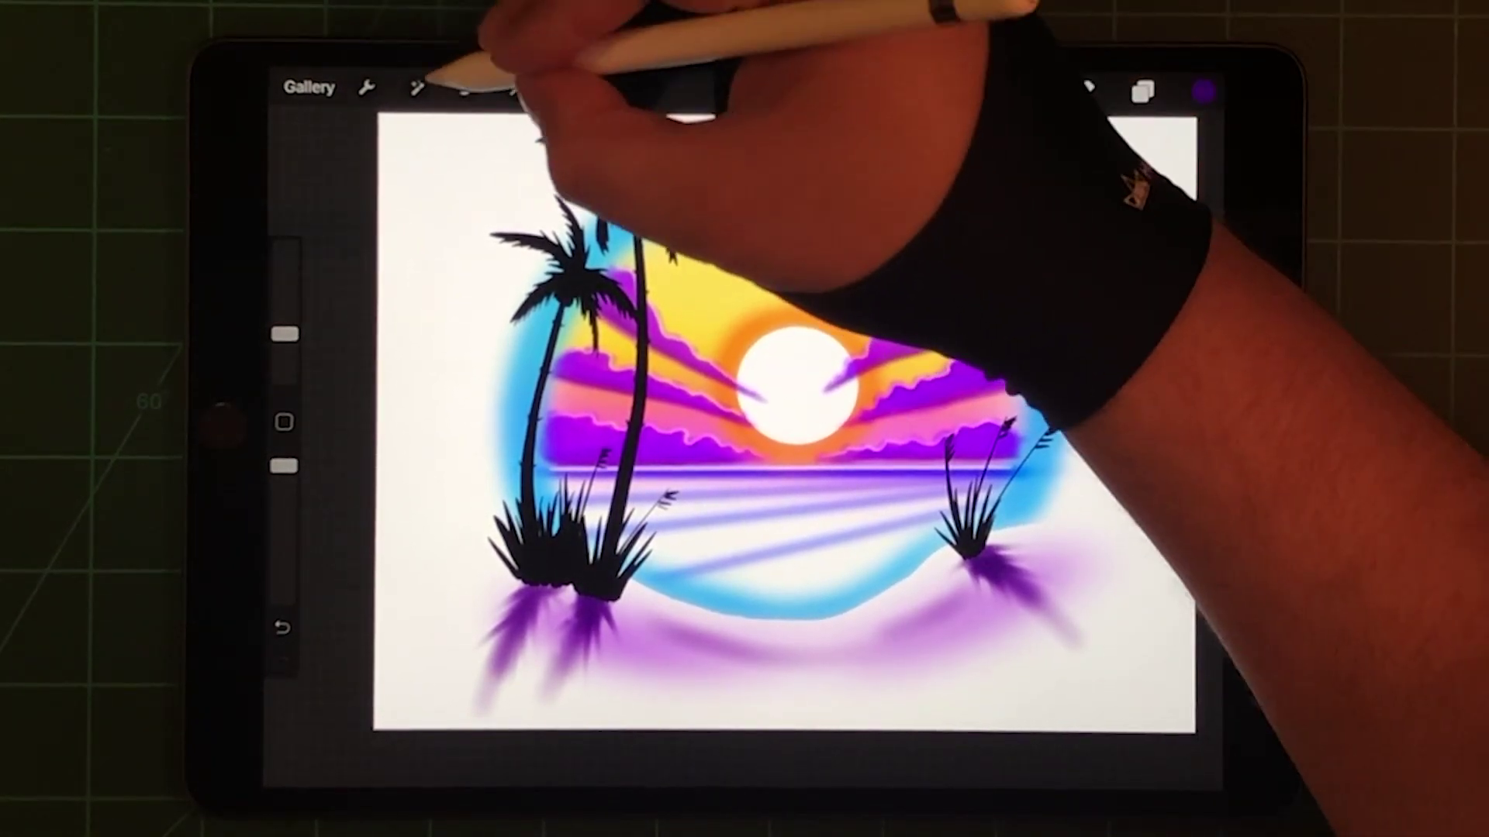
pyautogui.click(418, 87)
# Step: Lower the shadow layer's opacity to about 72.7%
pyautogui.click(349, 395)
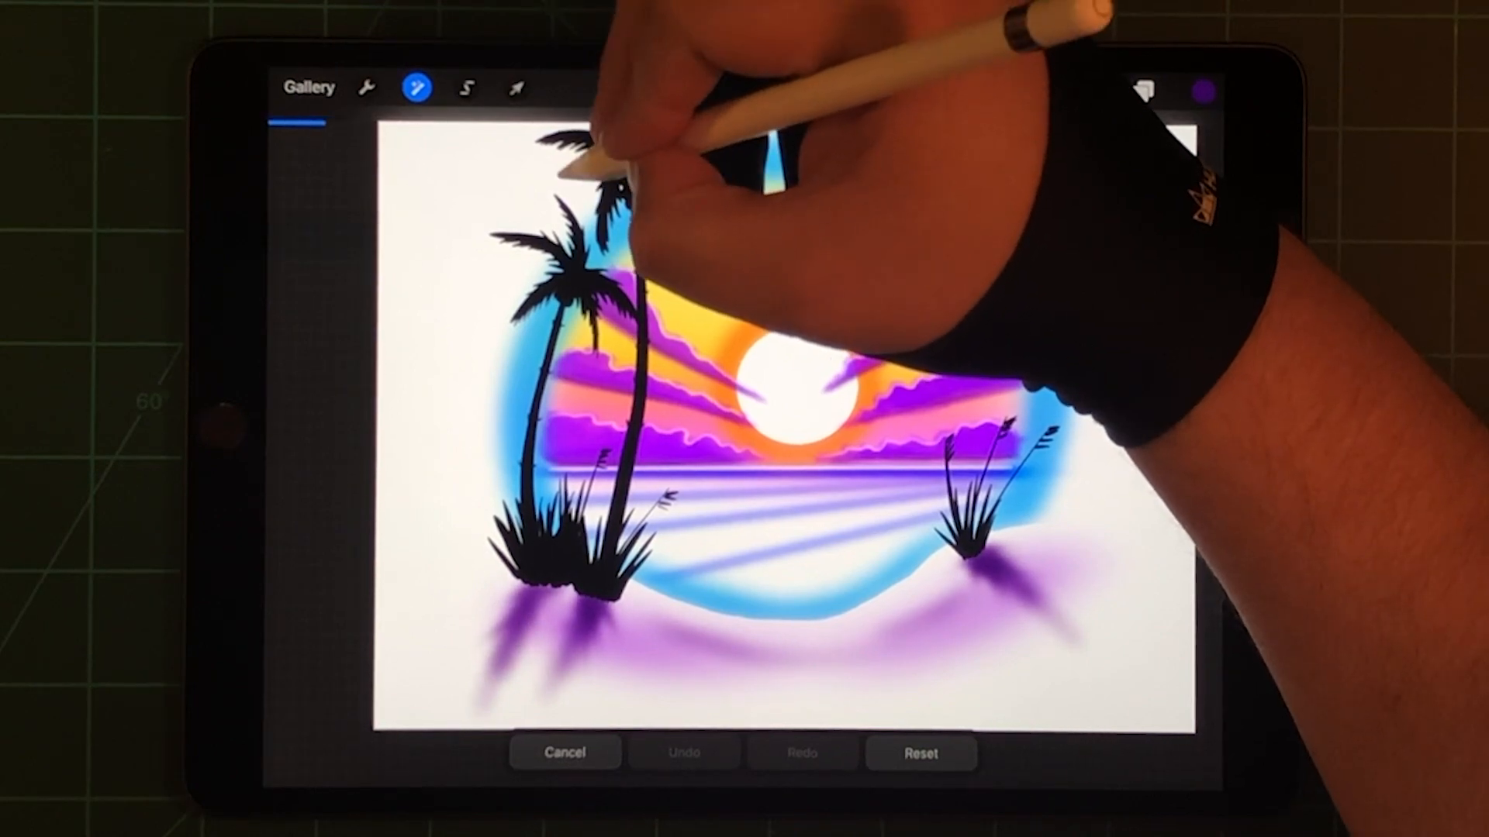
pyautogui.click(418, 87)
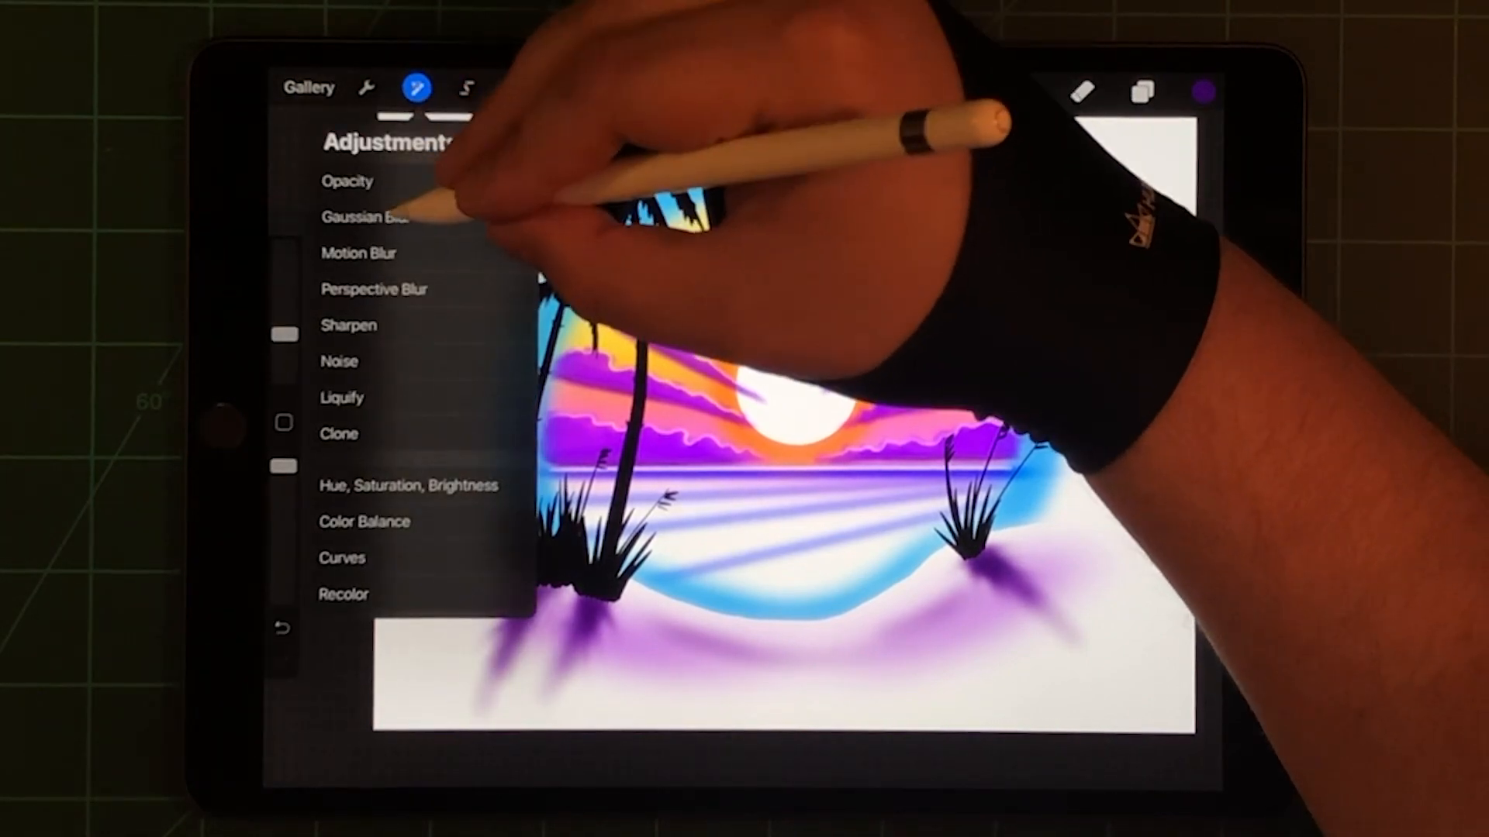
pyautogui.click(349, 180)
pyautogui.moveTo(1024, 186); pyautogui.dragTo(768, 192)
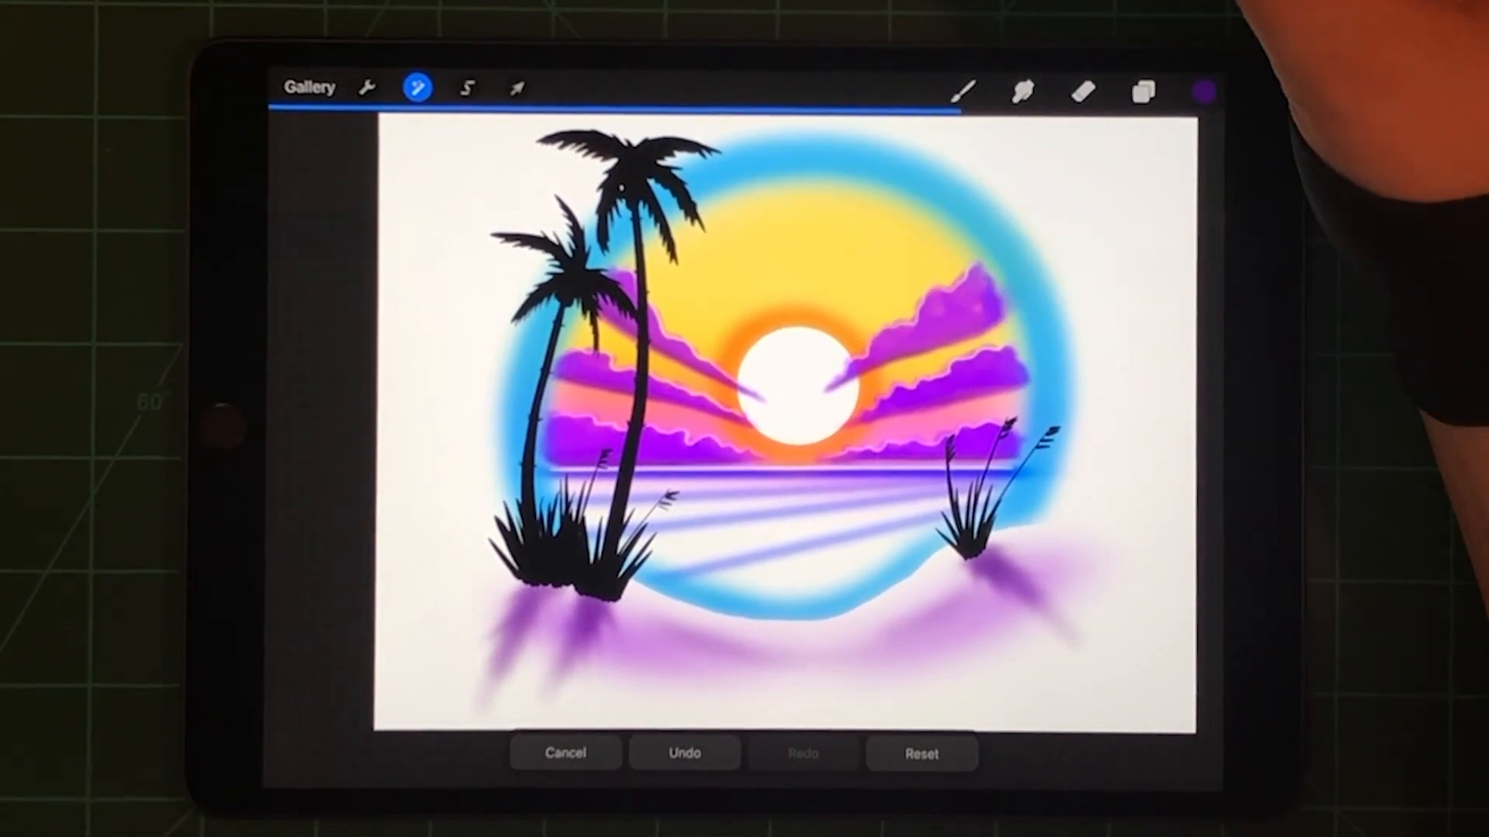
# Step: Bring up the Hue, Saturation, Brightness adjustment for the layer
pyautogui.click(418, 87)
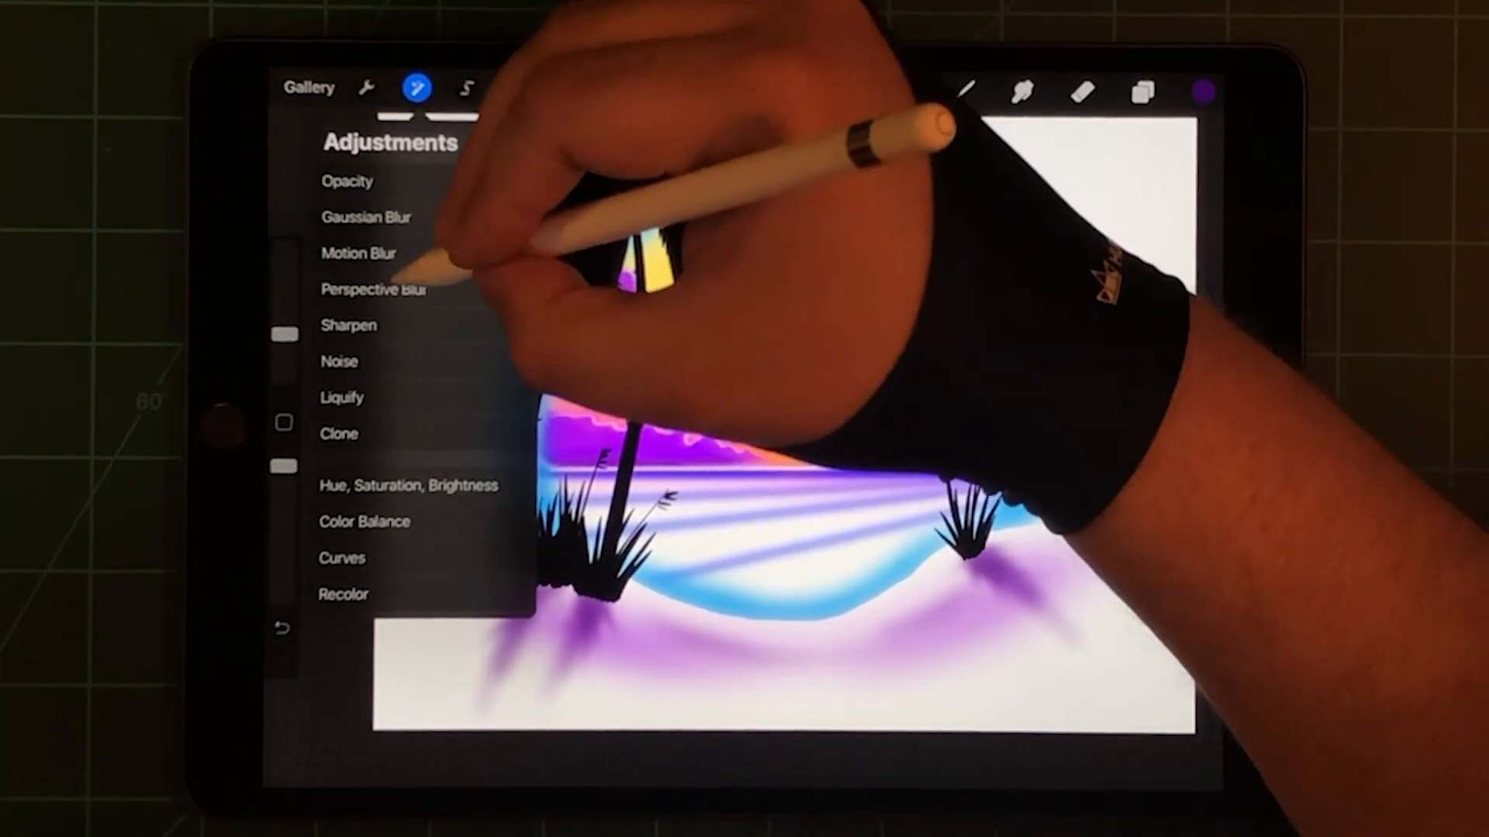
pyautogui.click(385, 486)
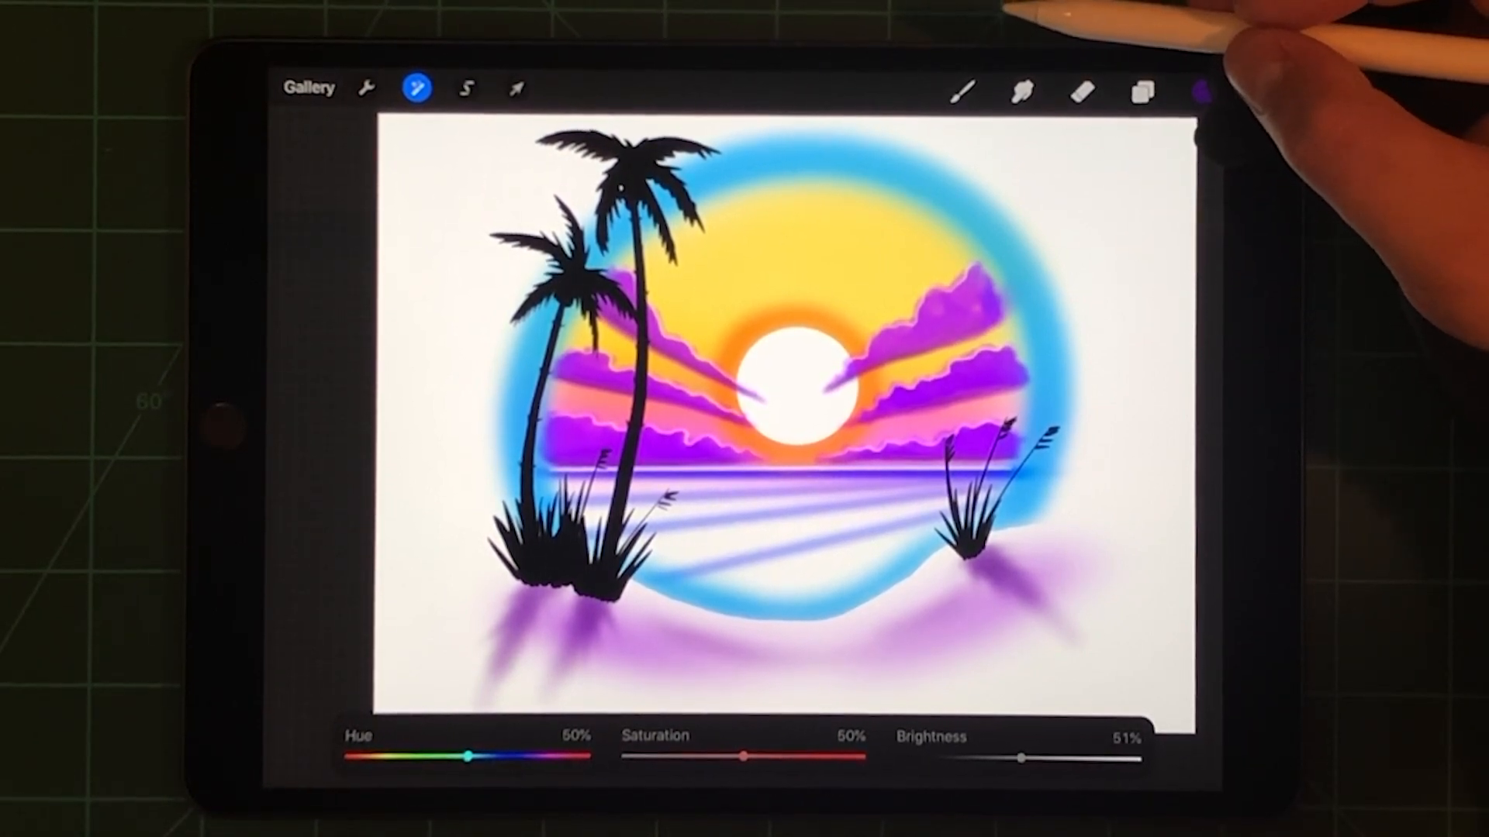
pyautogui.click(1144, 91)
pyautogui.scroll(-4, 1048, 407)
pyautogui.scroll(-4, 1047, 349)
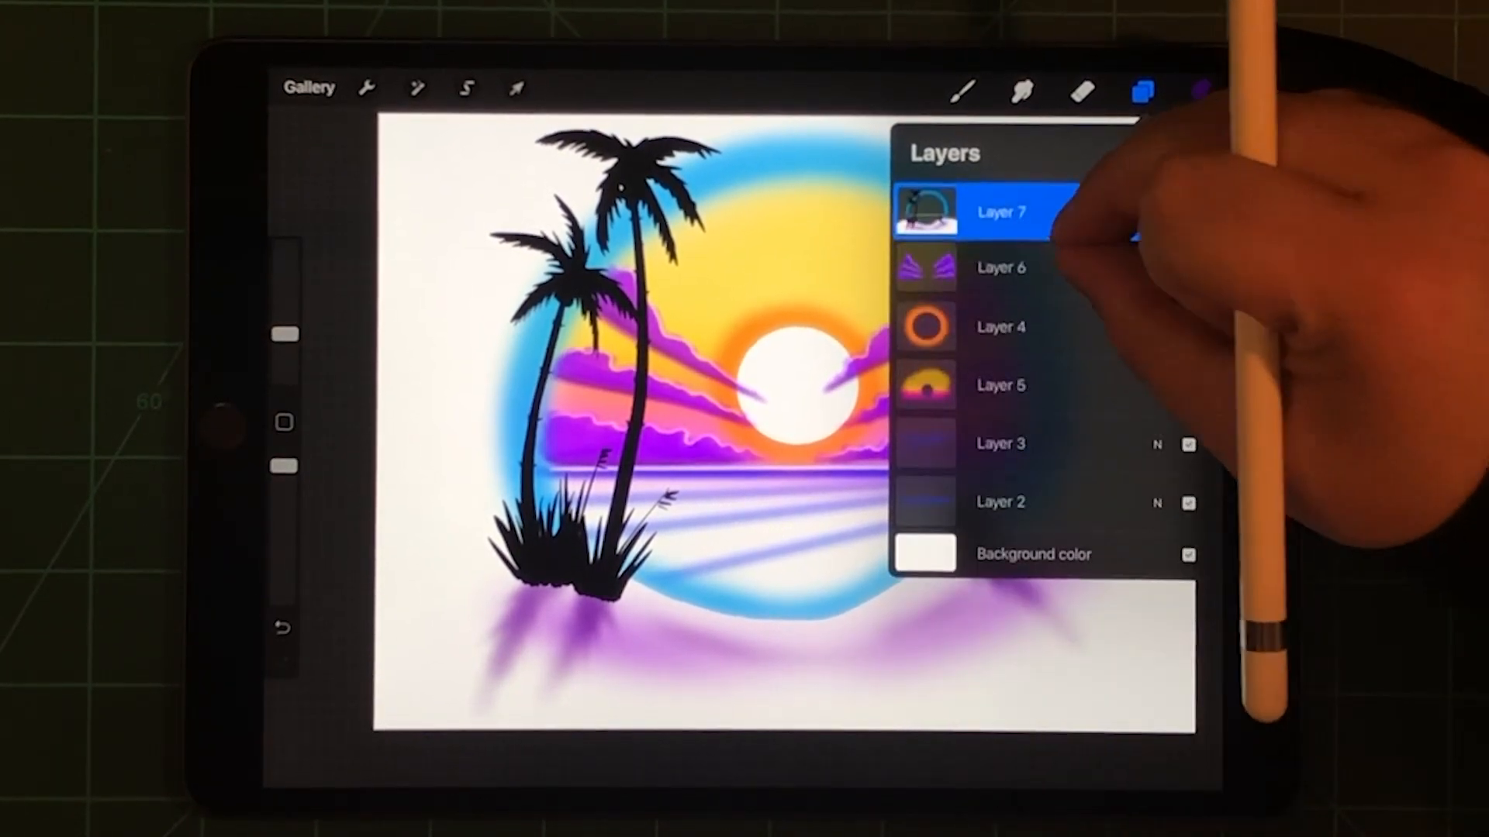
# Step: Try pinching the lower layers together to merge them
pyautogui.moveTo(1046, 210); pyautogui.dragTo(1047, 269)
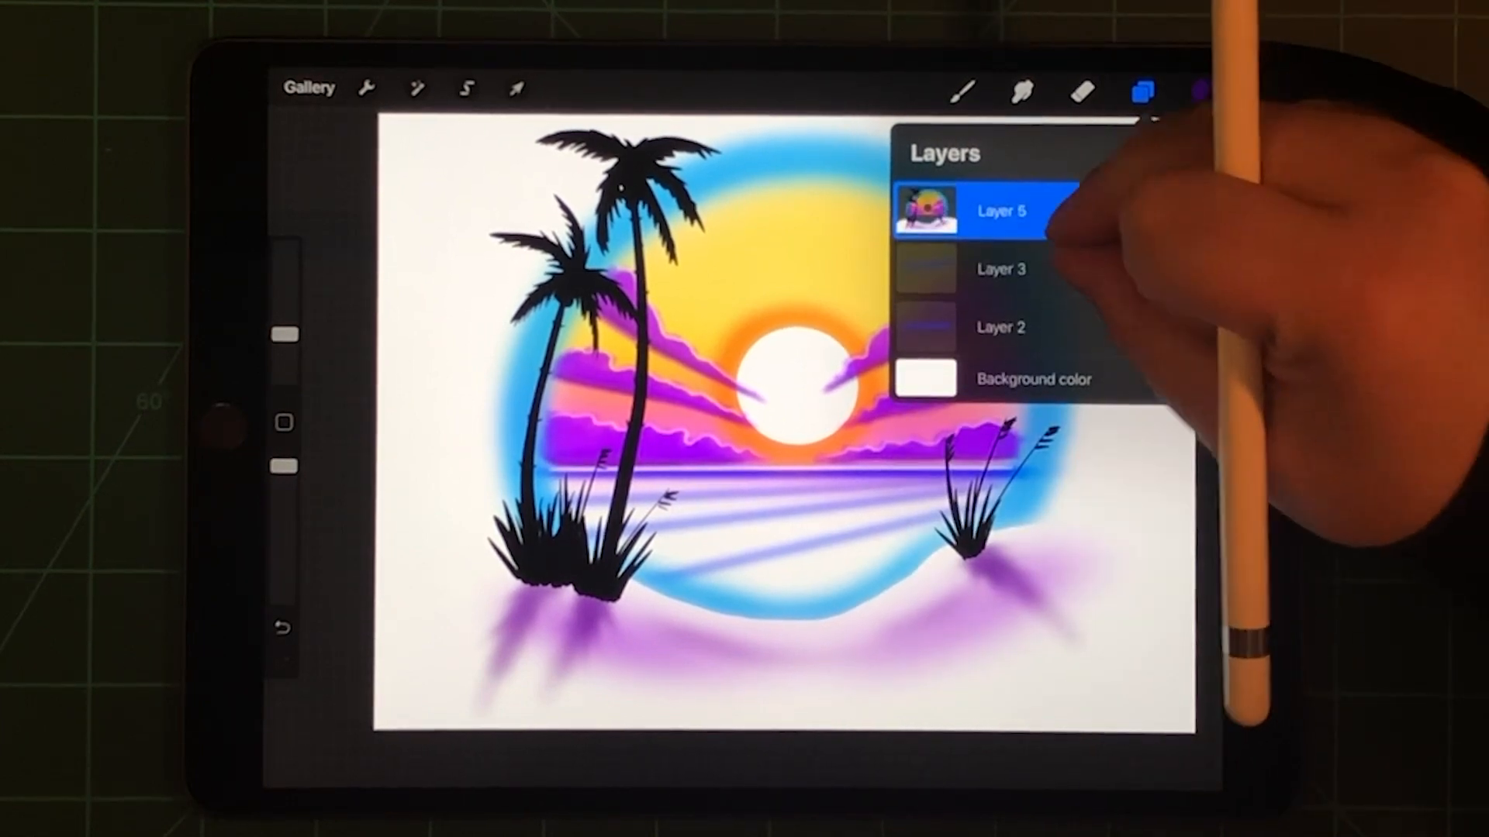
pyautogui.moveTo(1047, 210); pyautogui.dragTo(1047, 269)
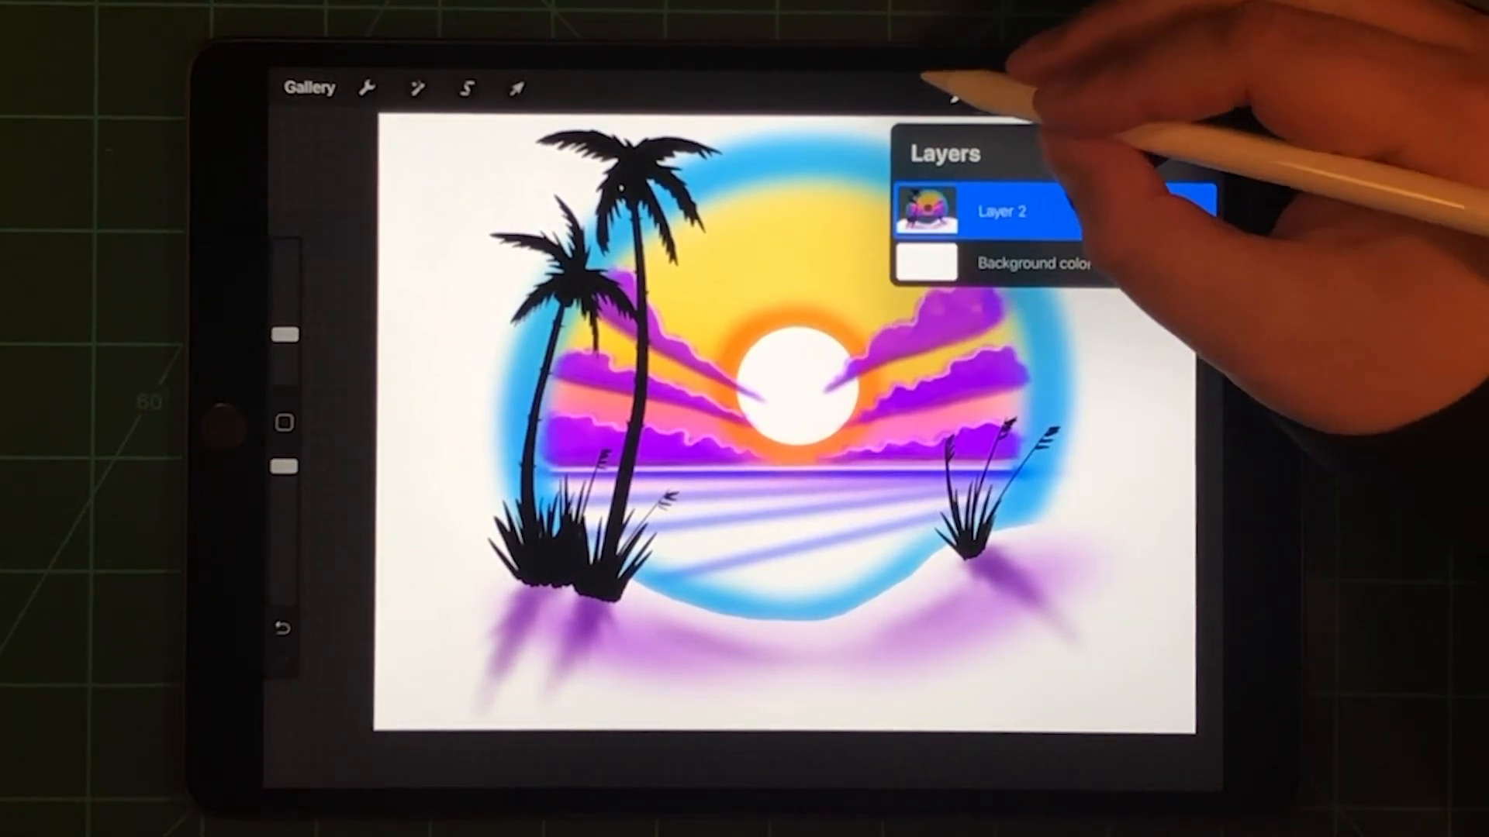
pyautogui.click(1143, 91)
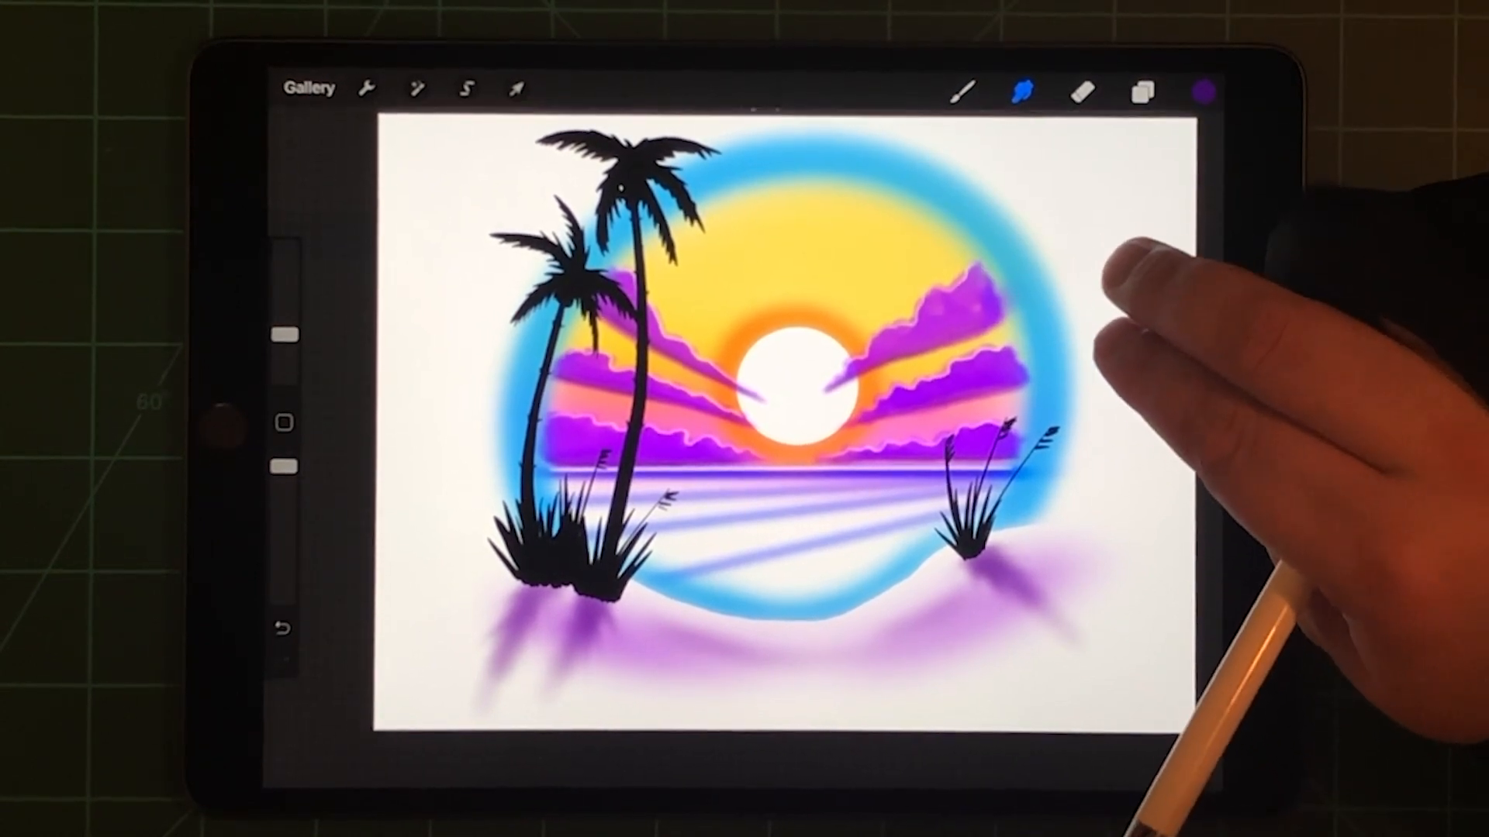
pyautogui.click(1143, 91)
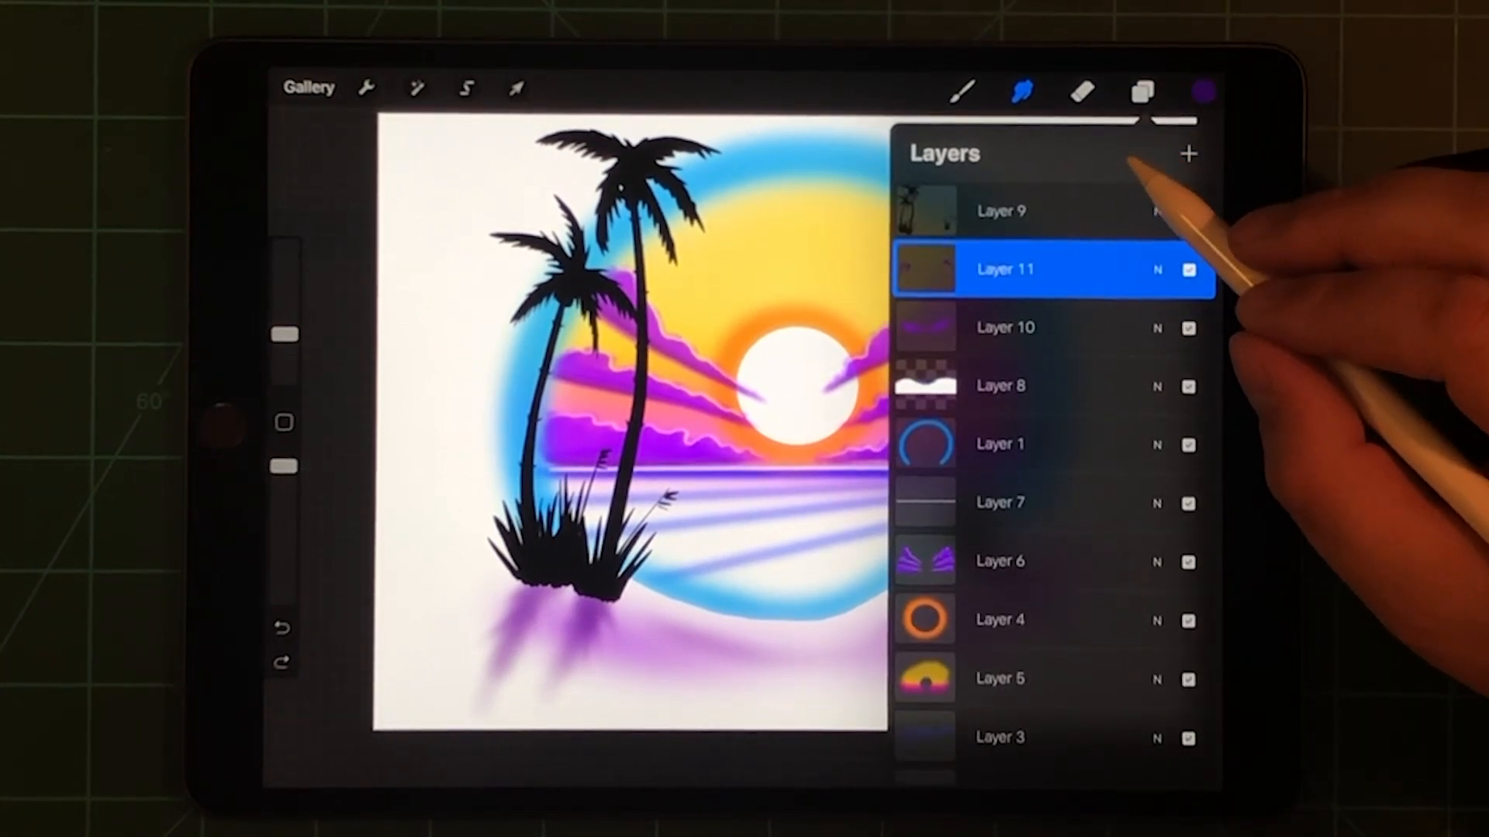
pyautogui.moveTo(1046, 535); pyautogui.dragTo(1047, 349)
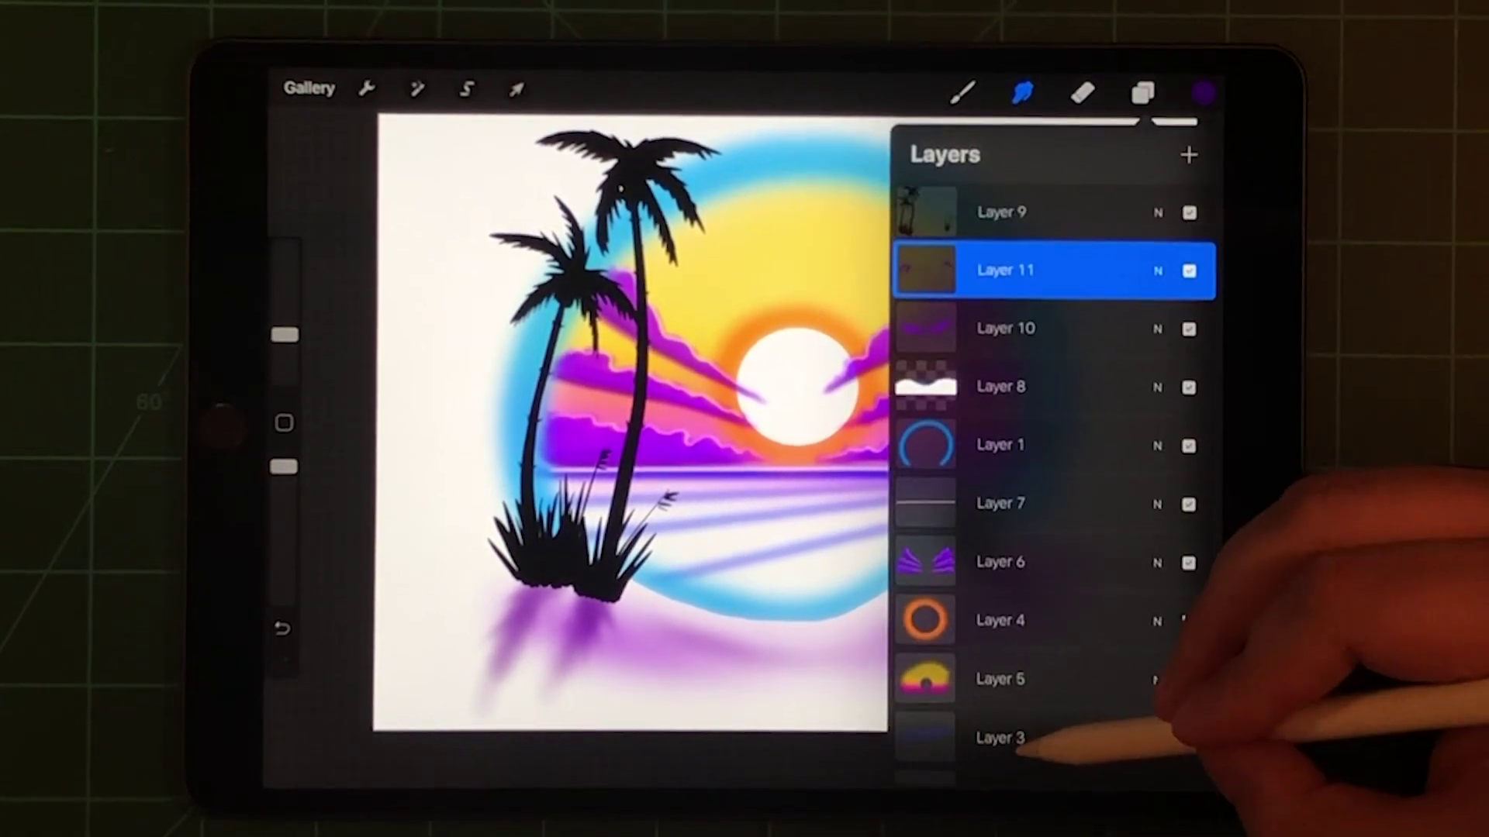
# Step: Add a new empty Layer 12 above Layer 3 near the bottom of the stack
pyautogui.click(1024, 738)
pyautogui.click(1187, 153)
pyautogui.scroll(-3, 1047, 616)
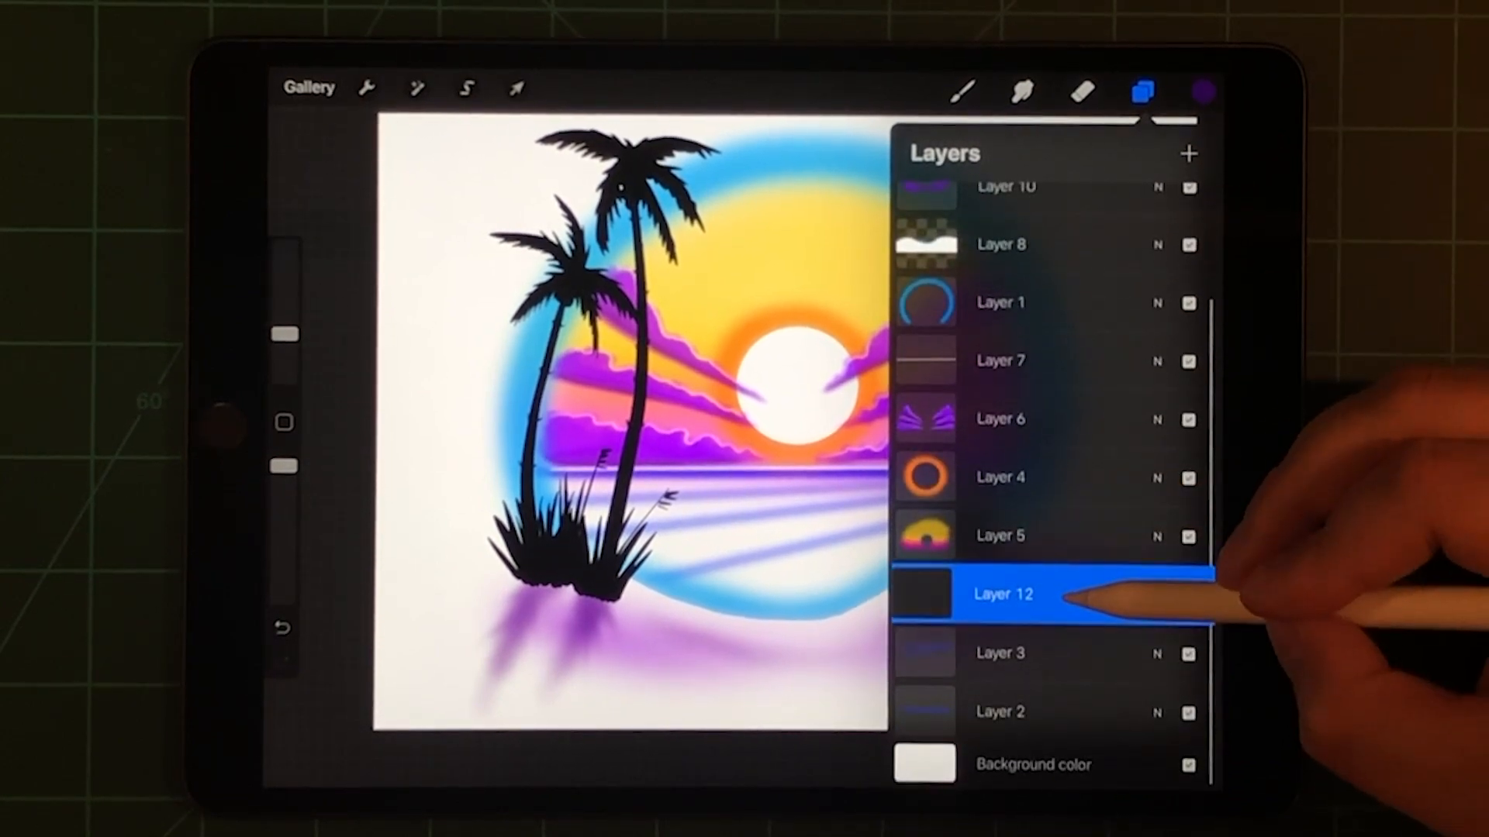
pyautogui.moveTo(1099, 595); pyautogui.dragTo(1099, 712)
# Step: Pick a bright green as the active colour
pyautogui.click(1143, 90)
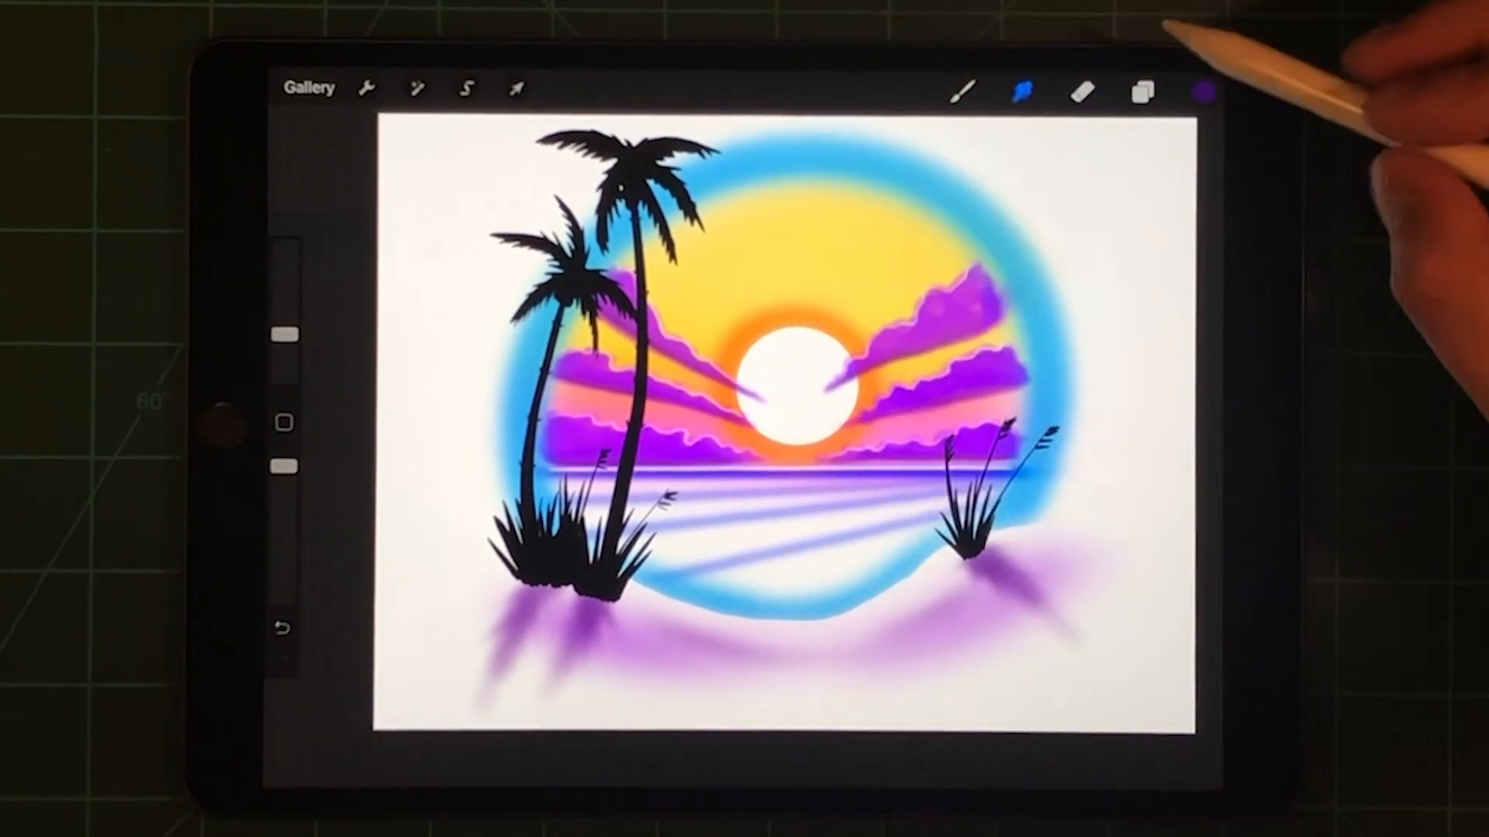
pyautogui.click(1204, 90)
pyautogui.click(1134, 331)
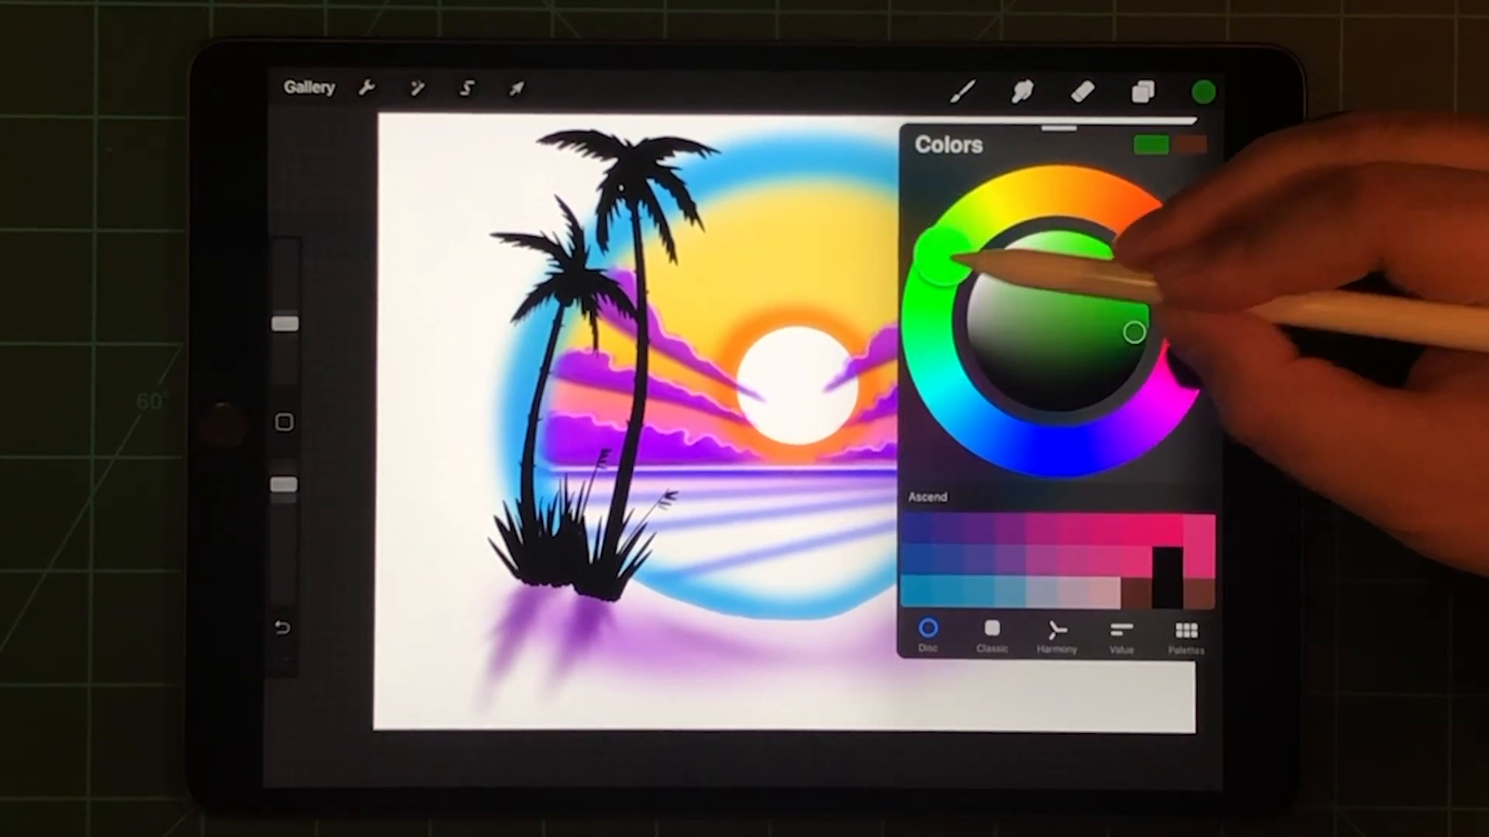
pyautogui.click(1117, 267)
pyautogui.click(1203, 91)
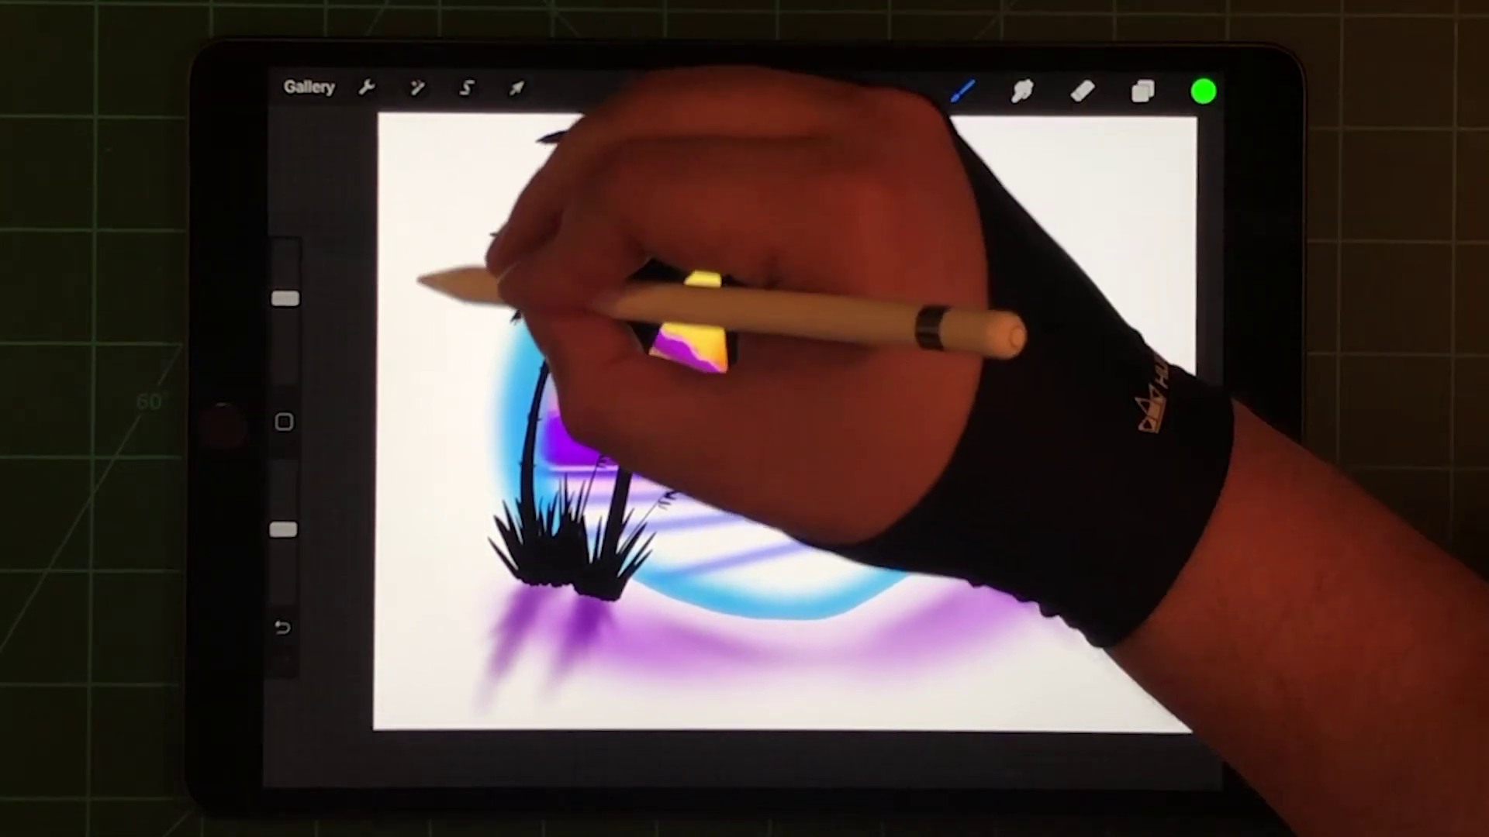
# Step: Enlarge the airbrush and spray a green band across the water below the horizon
pyautogui.moveTo(418, 280); pyautogui.dragTo(436, 430)
pyautogui.hotkey('ctrl', 'z')
pyautogui.moveTo(284, 301); pyautogui.dragTo(285, 276)
pyautogui.moveTo(489, 302); pyautogui.dragTo(512, 384)
pyautogui.hotkey('ctrl', 'z')
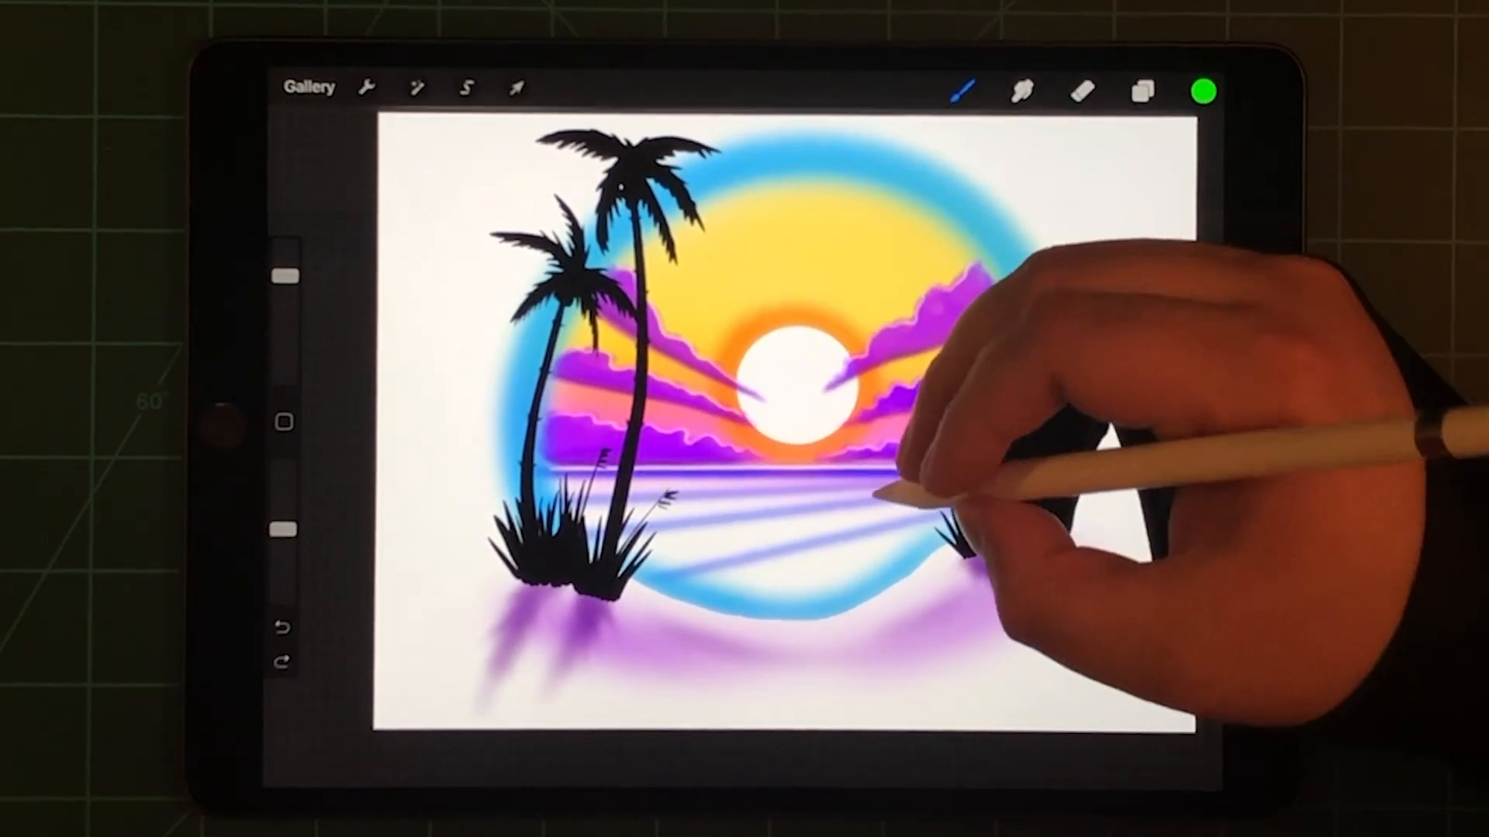
pyautogui.moveTo(919, 512); pyautogui.dragTo(687, 558)
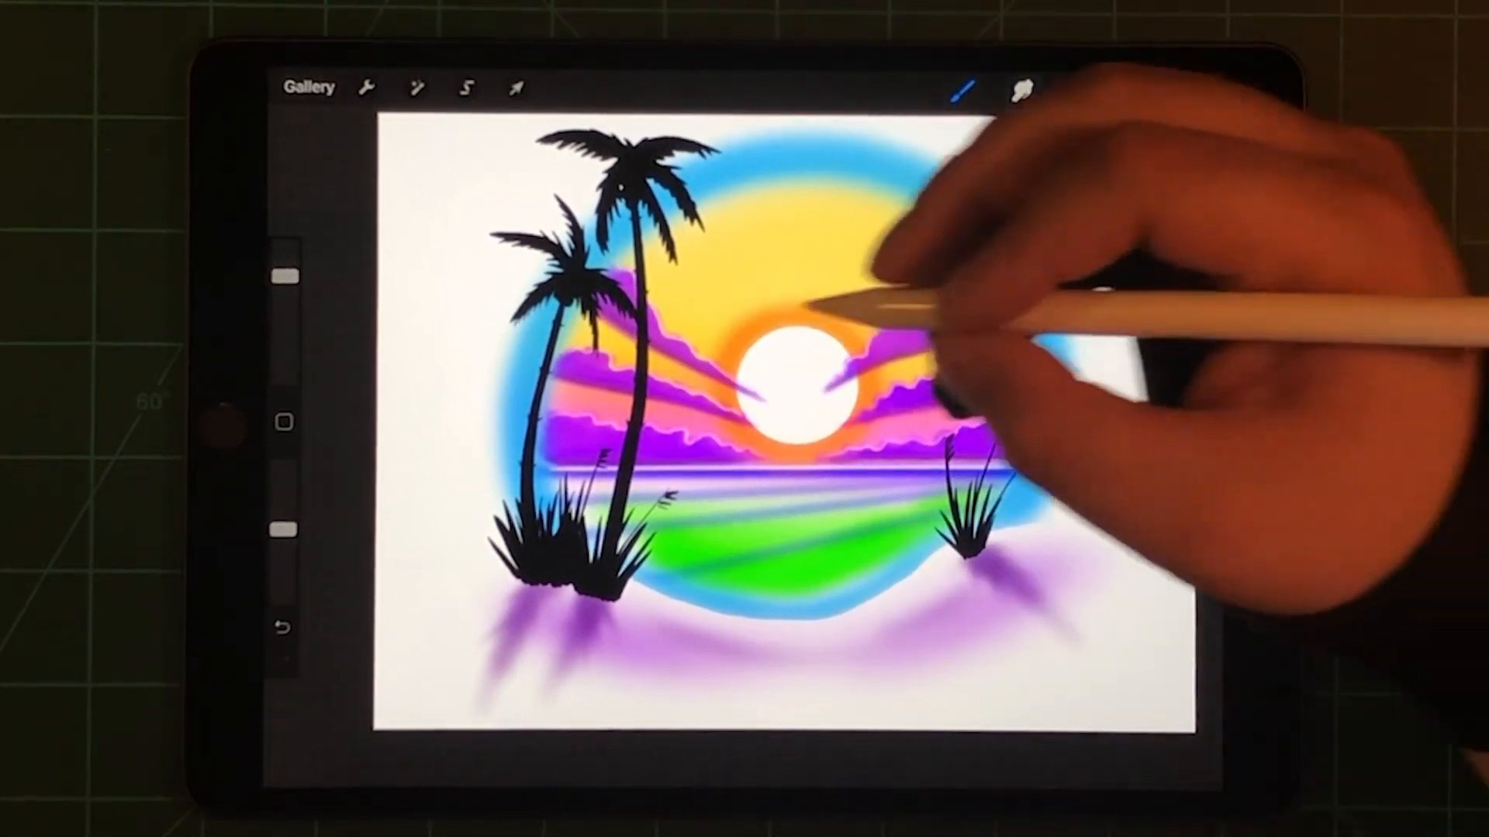
# Step: Soften the green water band with about 26% Gaussian blur
pyautogui.click(418, 87)
pyautogui.click(396, 315)
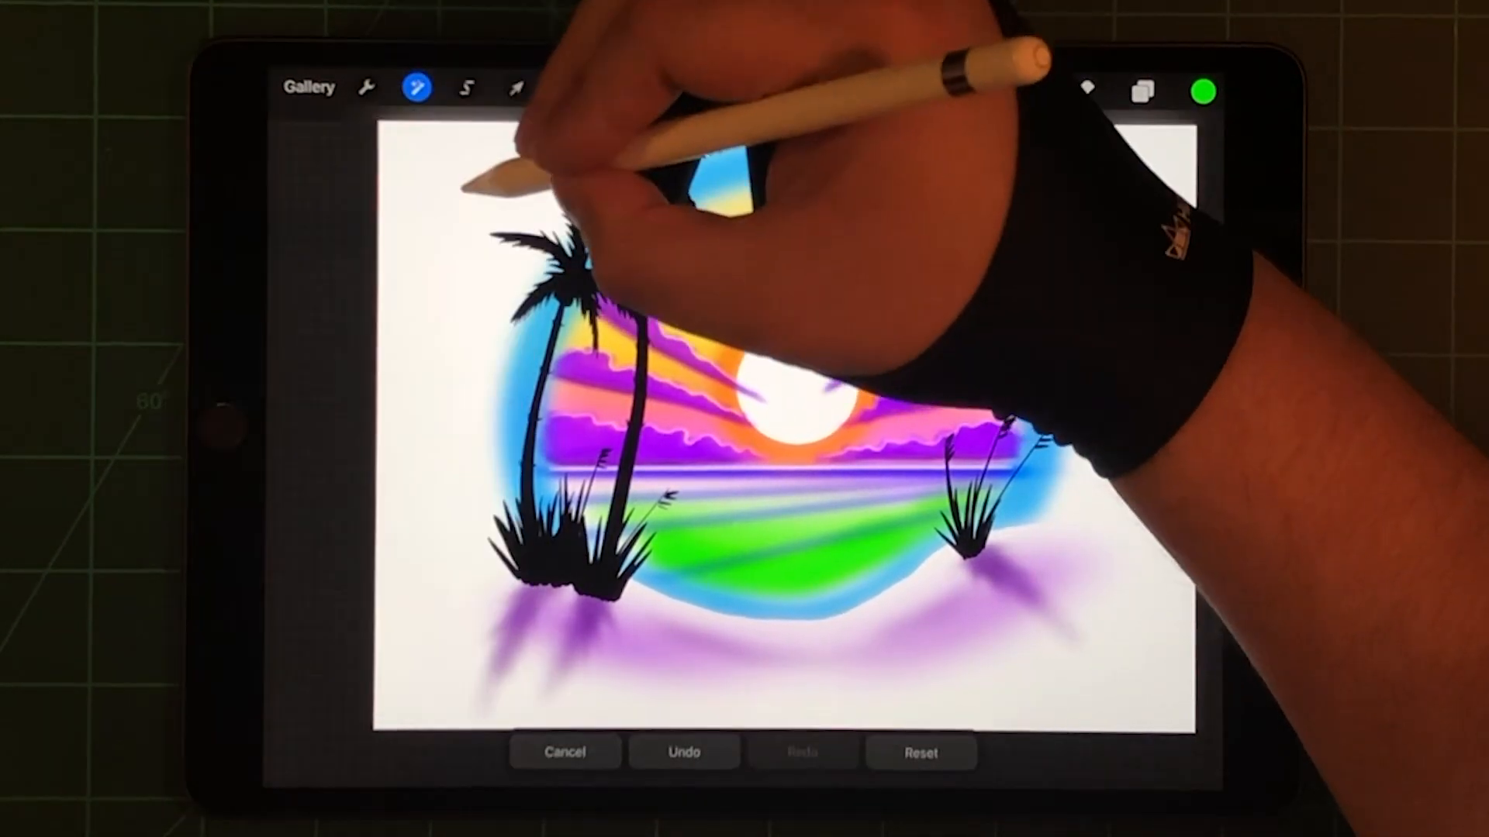
pyautogui.moveTo(489, 180)
pyautogui.mouseDown()
pyautogui.moveTo(791, 192)
pyautogui.moveTo(634, 146)
pyautogui.moveTo(884, 181)
pyautogui.moveTo(867, 151)
pyautogui.mouseUp()
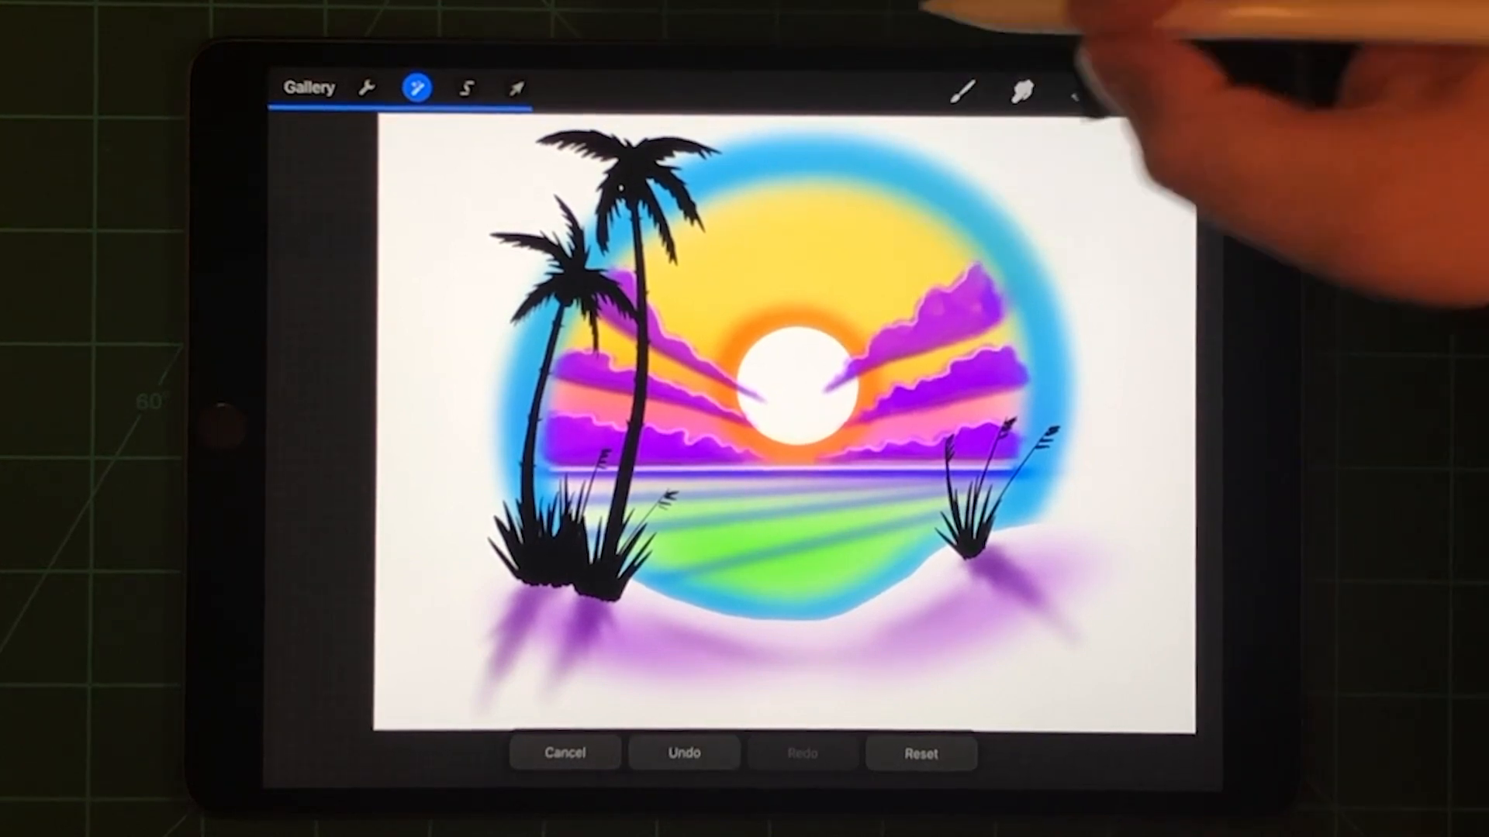
# Step: Add a new empty Layer 13 to the stack
pyautogui.click(1143, 90)
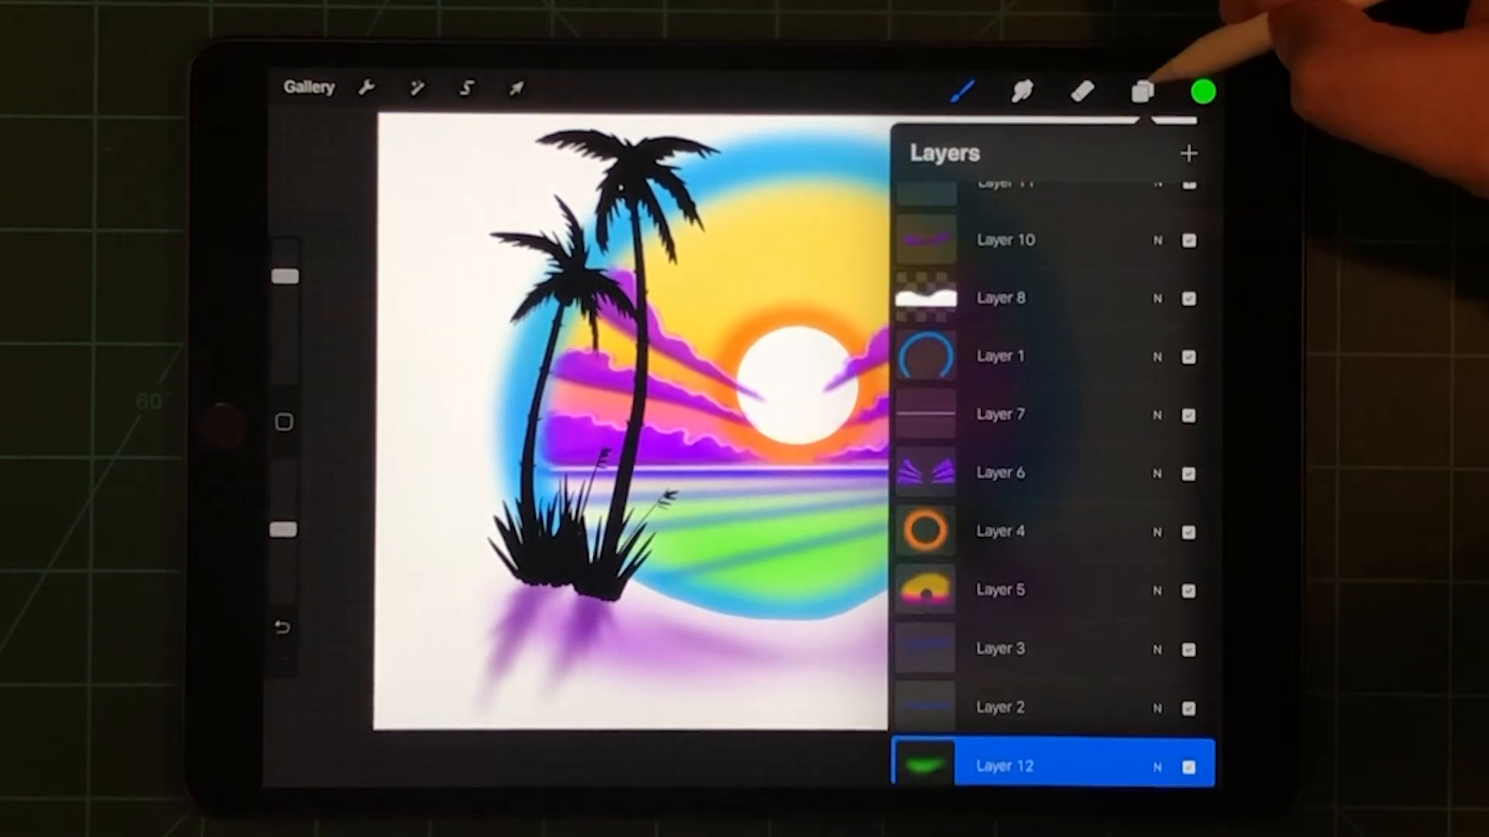
pyautogui.click(1189, 152)
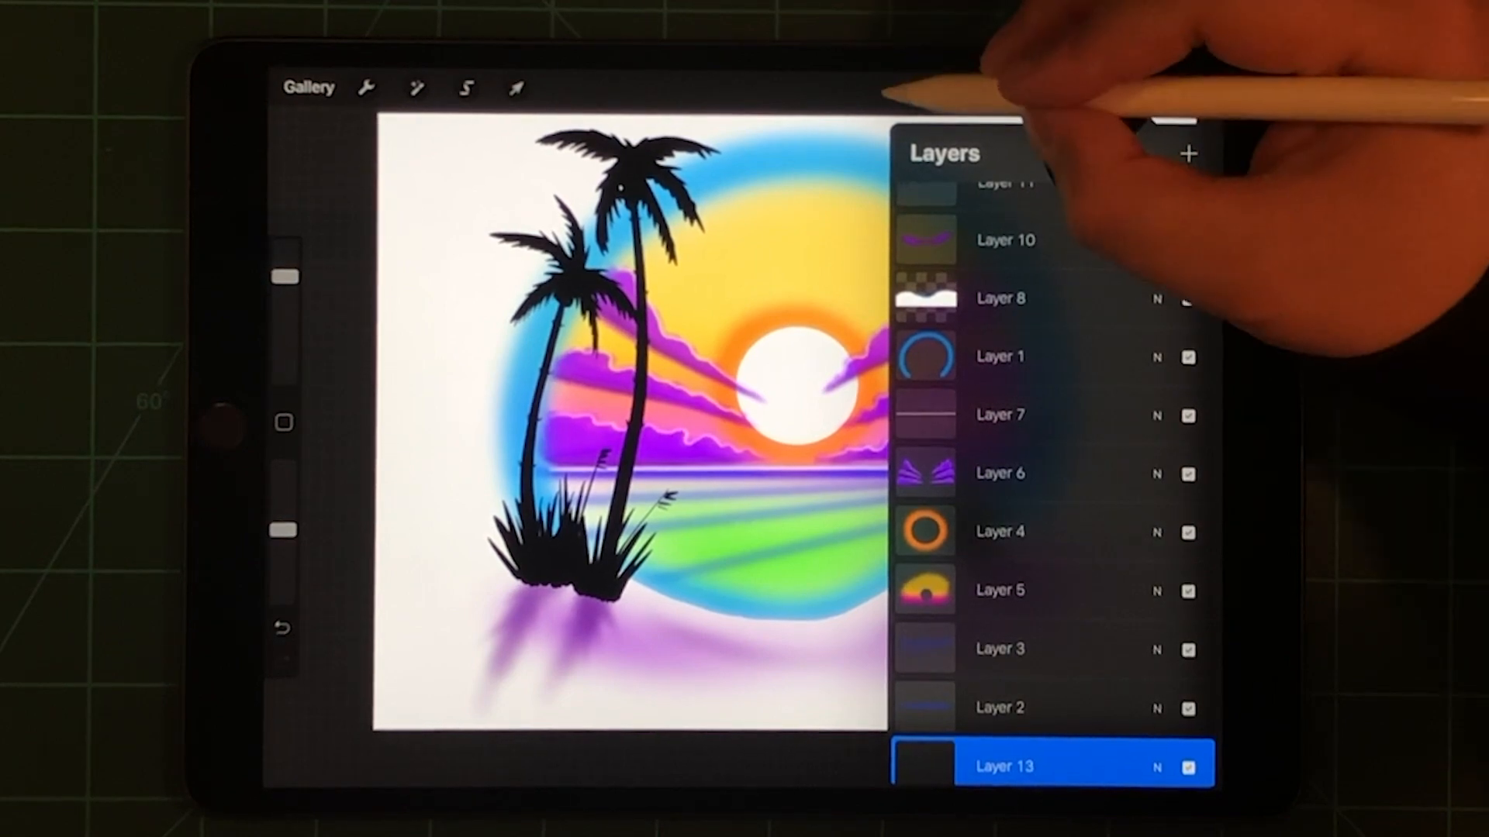
pyautogui.click(1144, 90)
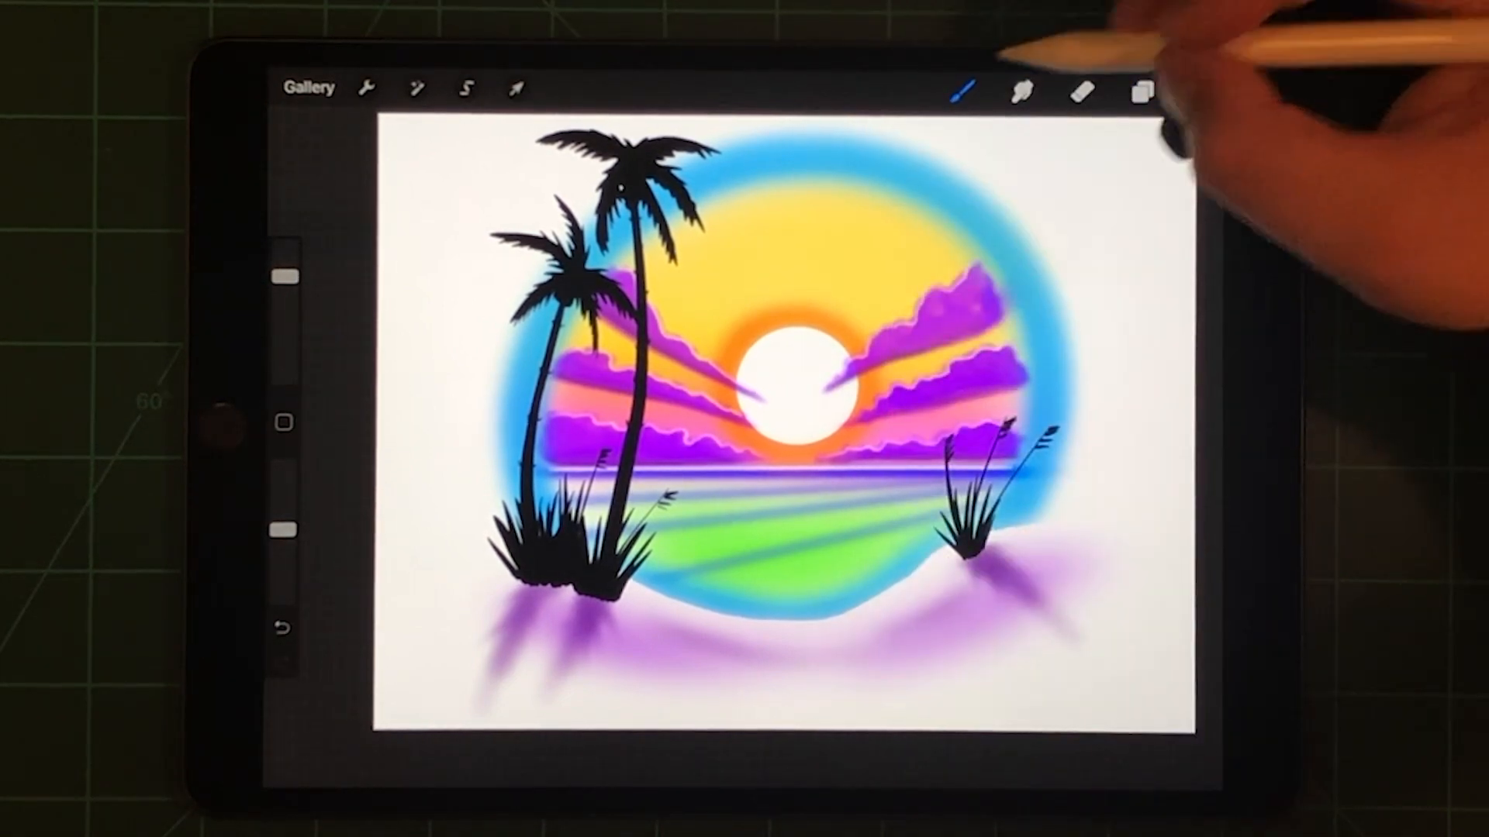
pyautogui.click(1144, 90)
# Step: Pinch all the painting's layers together into a single layer above the background
pyautogui.moveTo(1076, 247); pyautogui.dragTo(1070, 250)
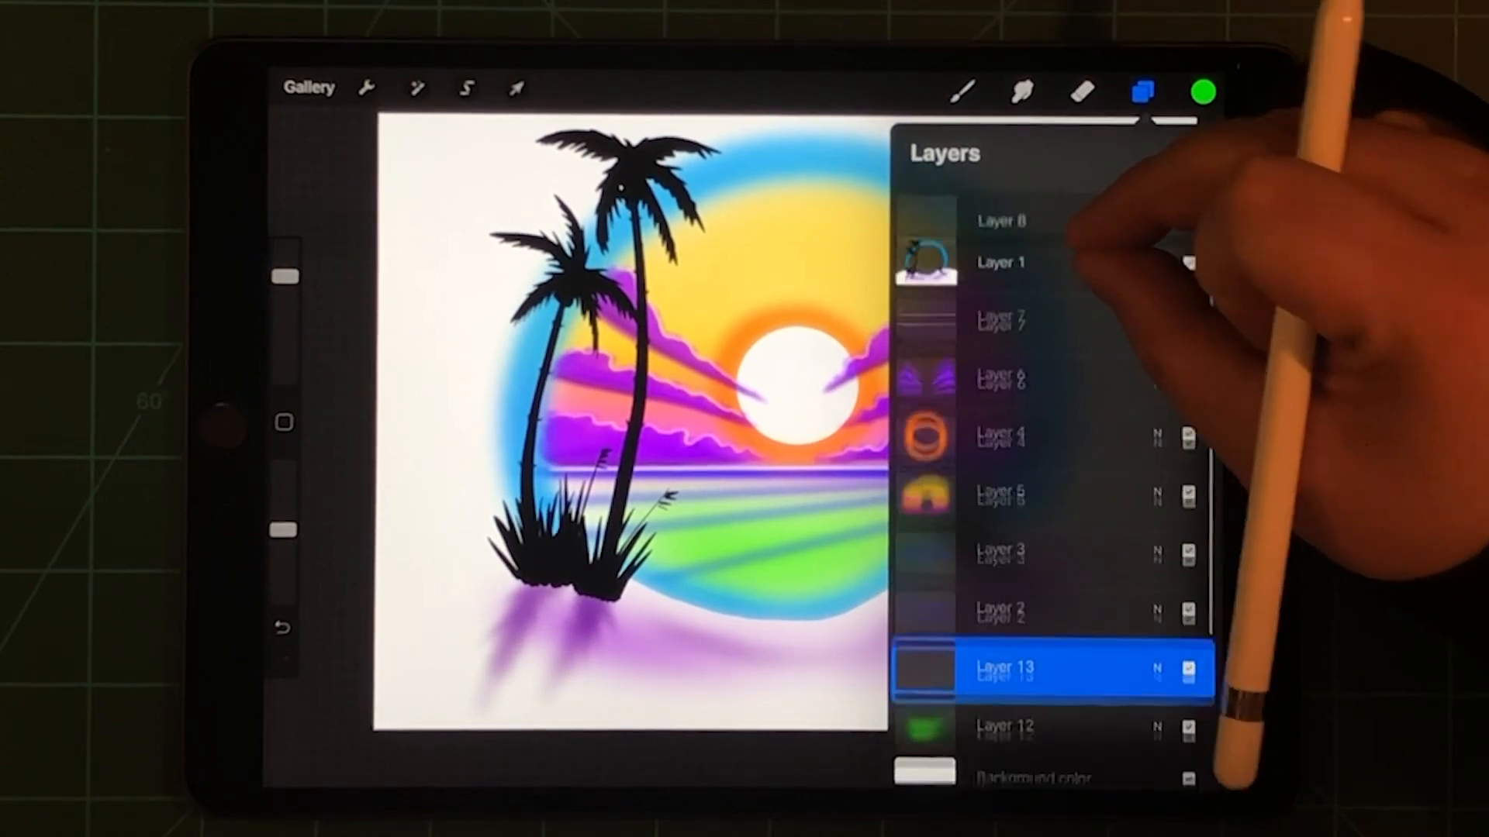
pyautogui.moveTo(1094, 466)
pyautogui.mouseDown()
pyautogui.moveTo(1094, 210)
pyautogui.moveTo(1047, 430)
pyautogui.mouseUp()
pyautogui.moveTo(1047, 267); pyautogui.dragTo(1047, 215)
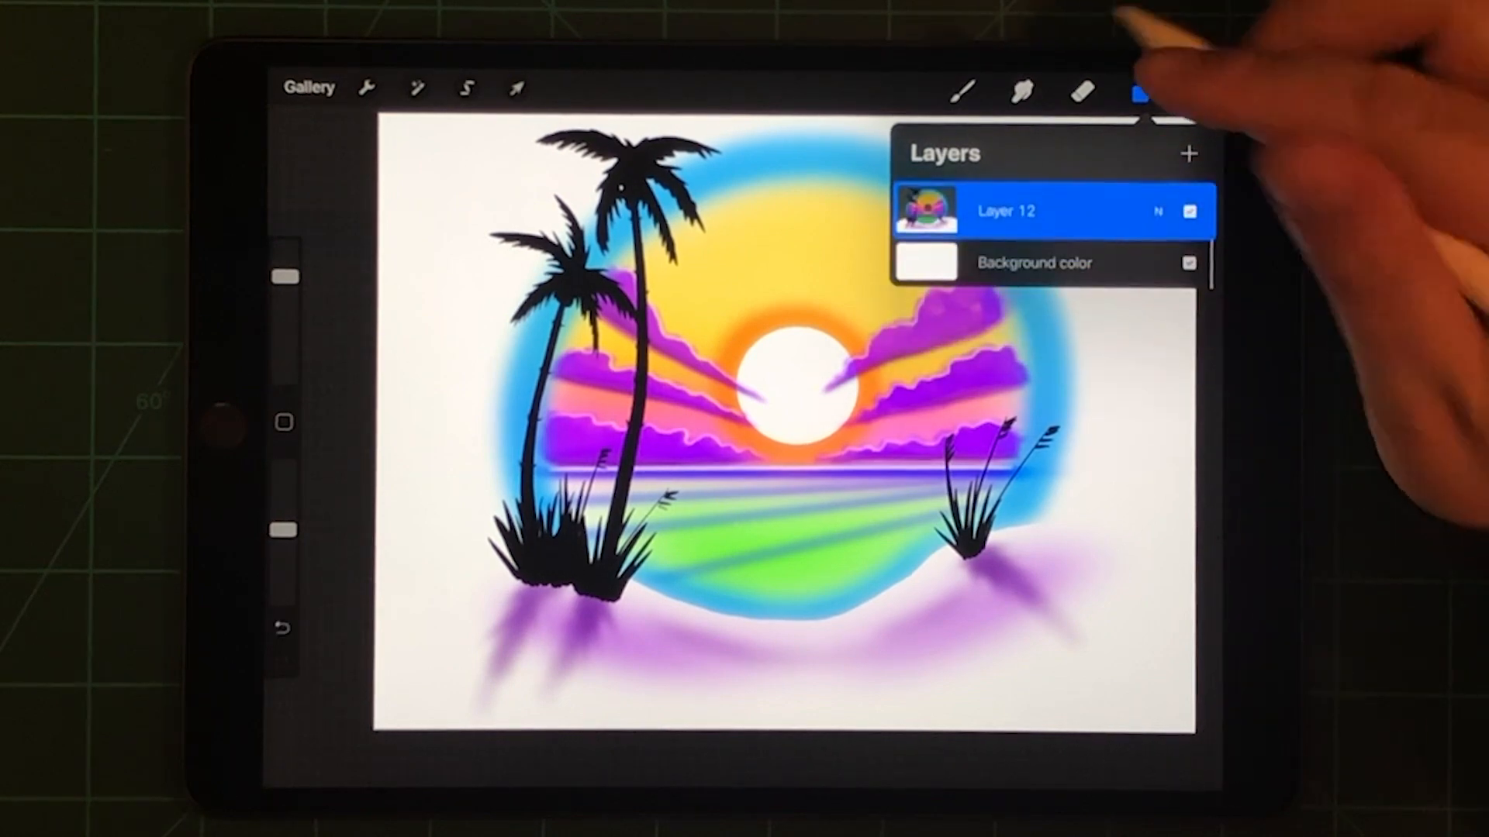
pyautogui.click(1143, 91)
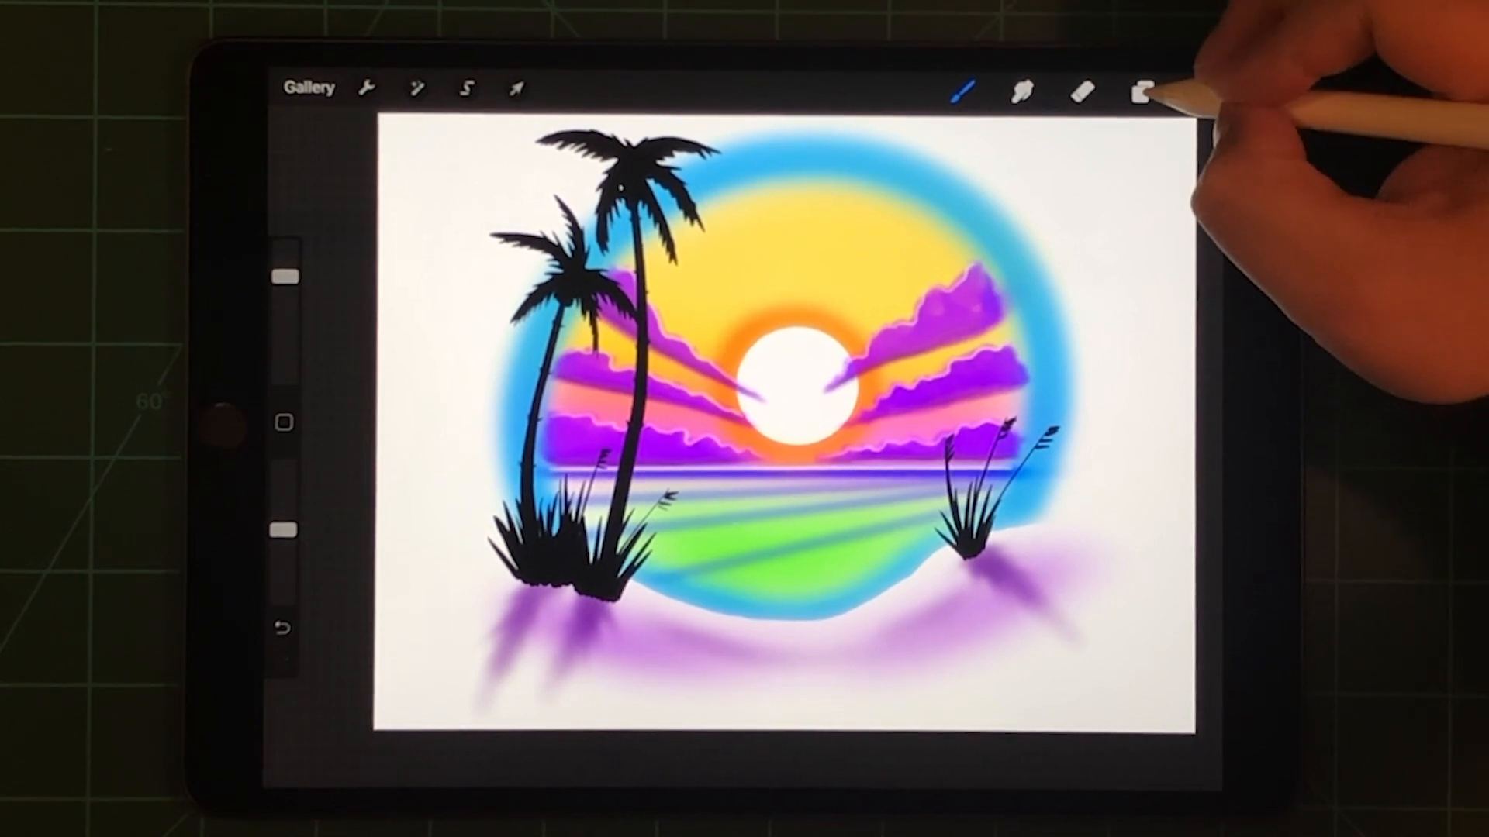
# Step: Add a new layer, switch the colour to white and resize the brush
pyautogui.click(1143, 90)
pyautogui.click(1198, 131)
pyautogui.click(1204, 90)
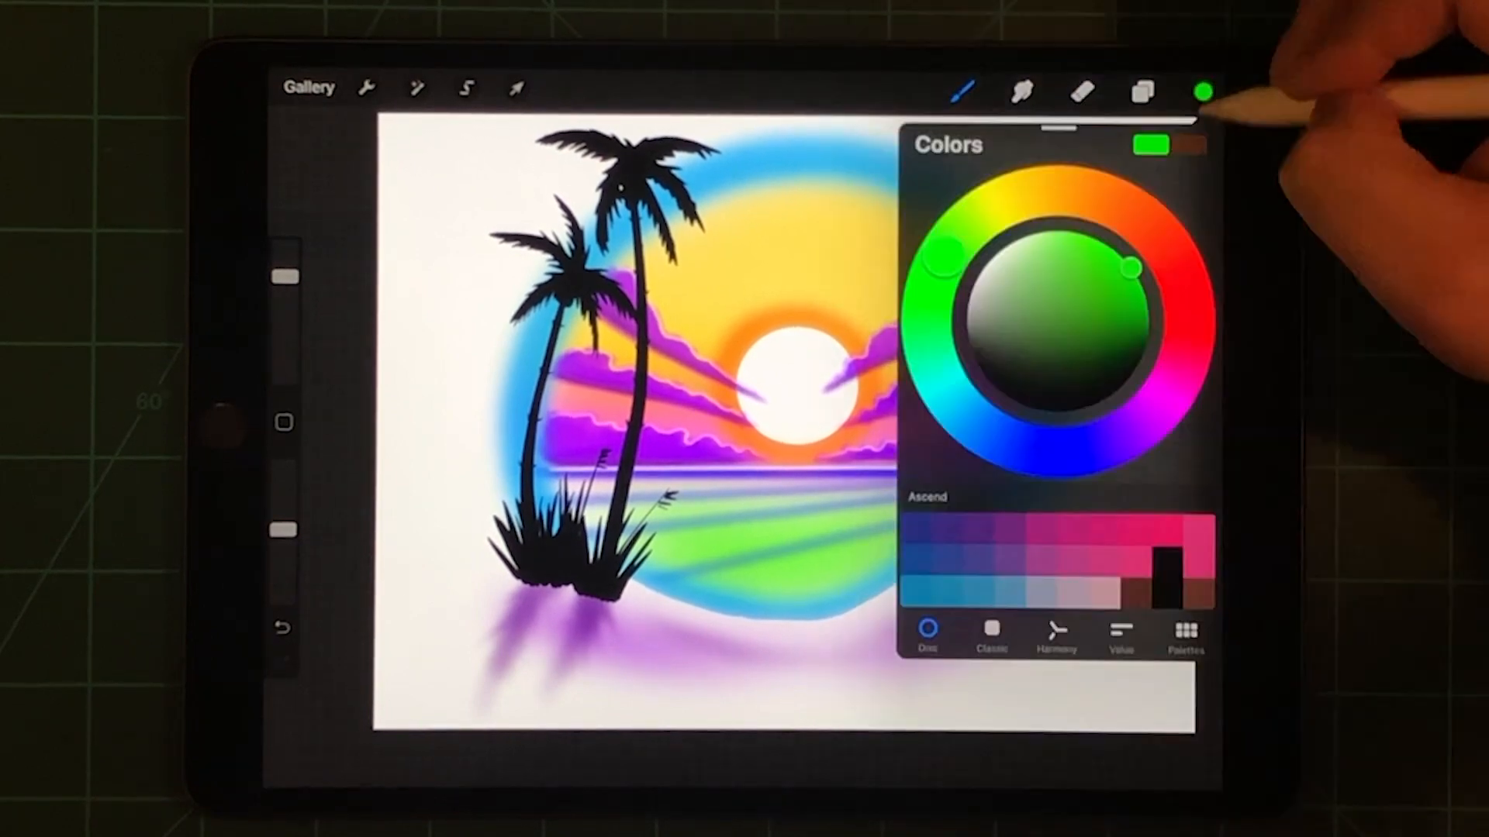
pyautogui.moveTo(1127, 270); pyautogui.dragTo(989, 245)
pyautogui.click(698, 349)
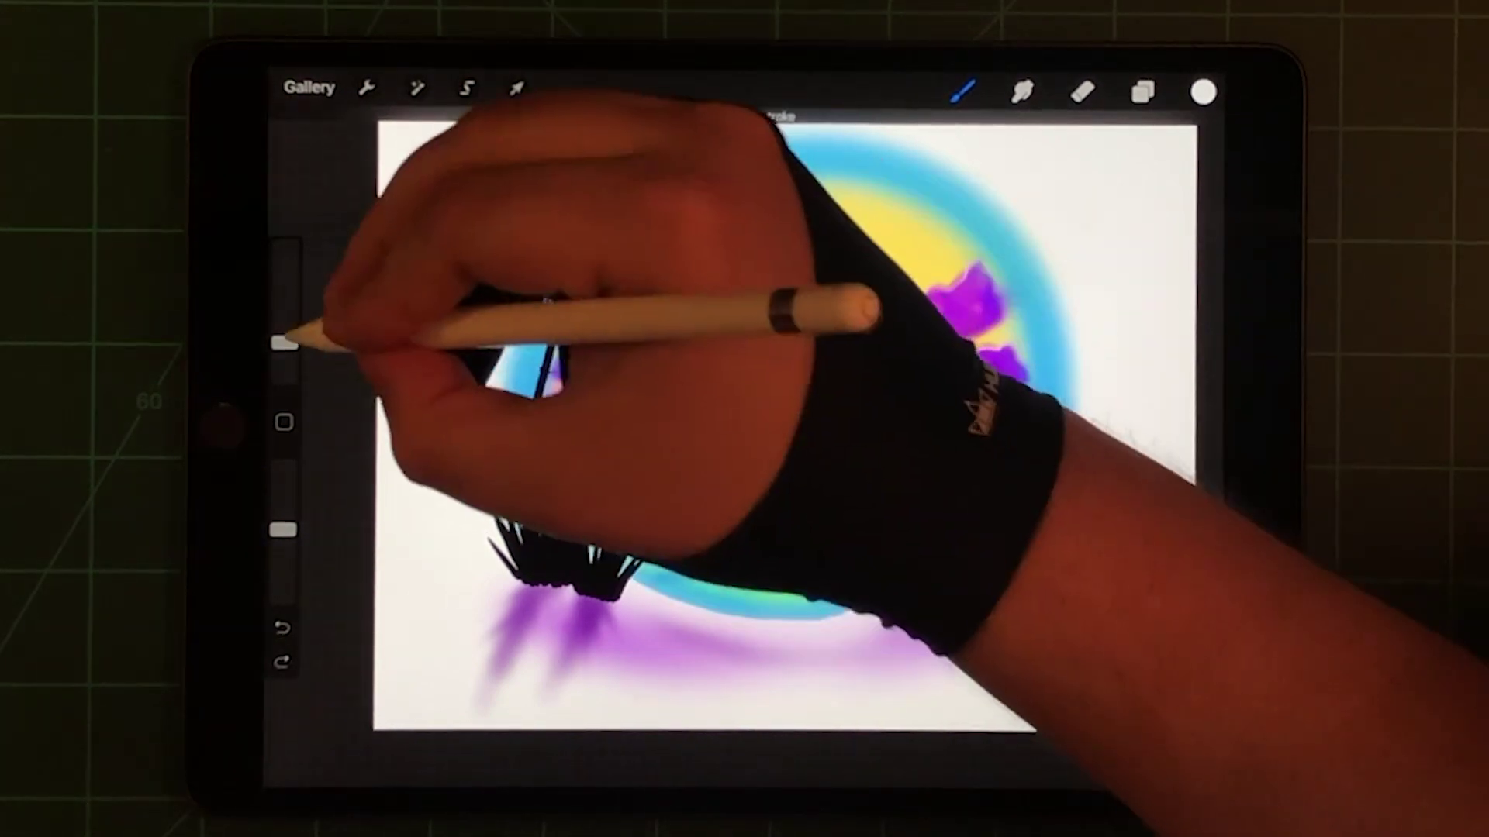
pyautogui.moveTo(285, 343); pyautogui.dragTo(286, 320)
# Step: Paint a white sun-glare streak down the water below the sun and soften it with an adjustment
pyautogui.moveTo(791, 477); pyautogui.dragTo(792, 570)
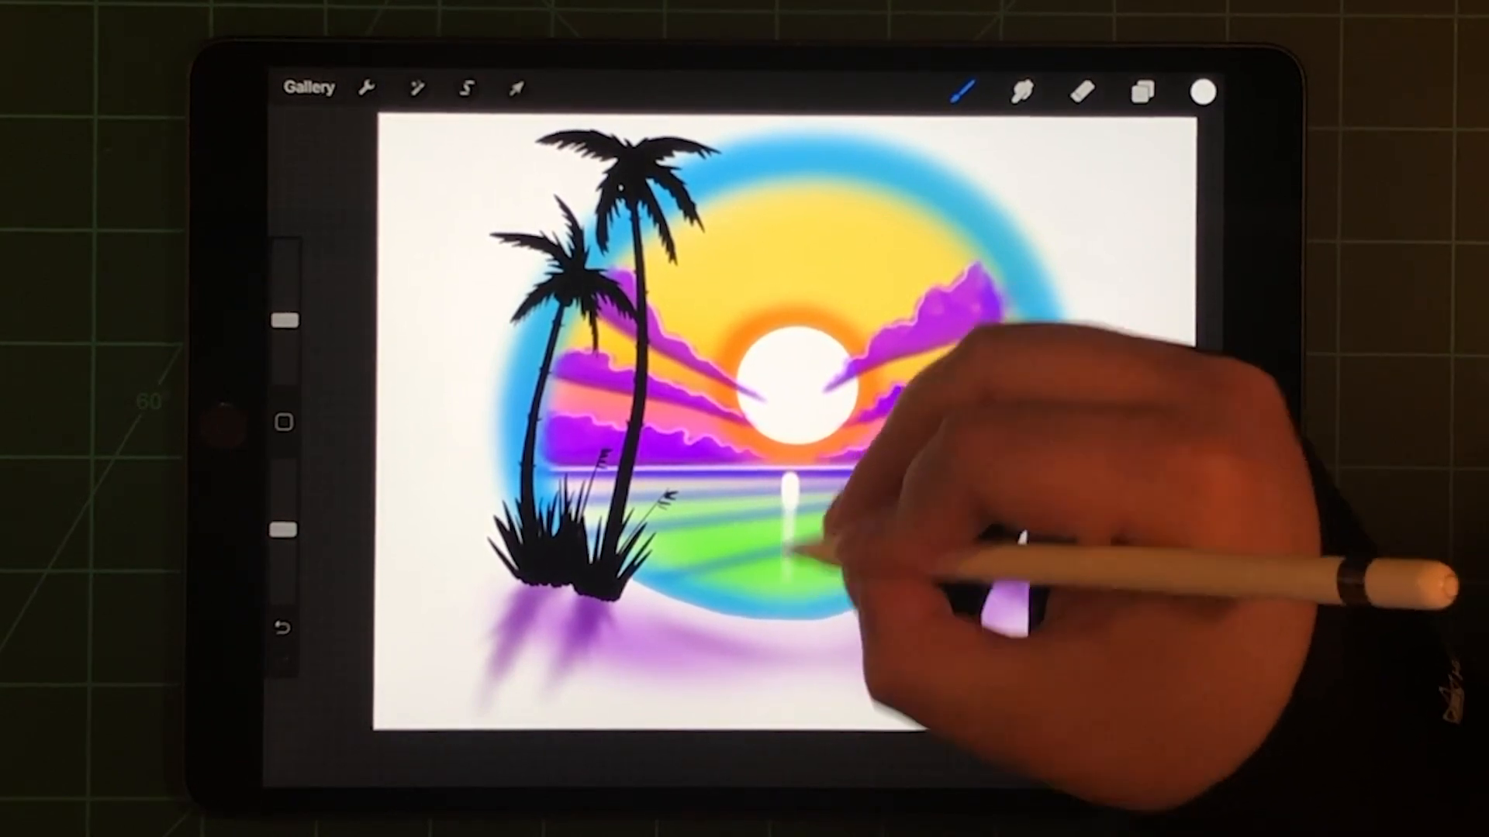
pyautogui.moveTo(796, 482); pyautogui.dragTo(801, 501)
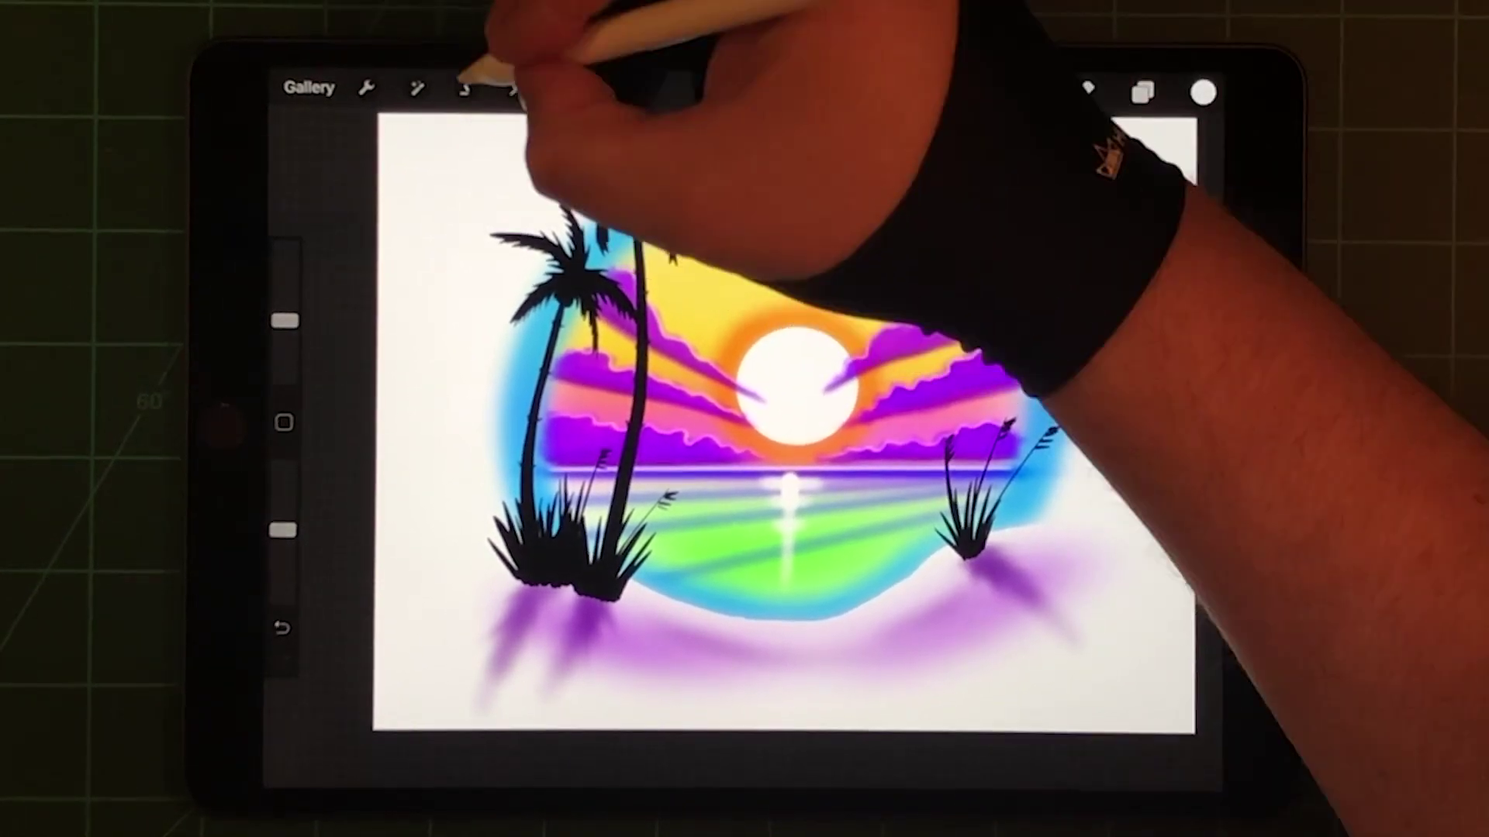
pyautogui.click(466, 87)
pyautogui.click(415, 88)
pyautogui.click(384, 349)
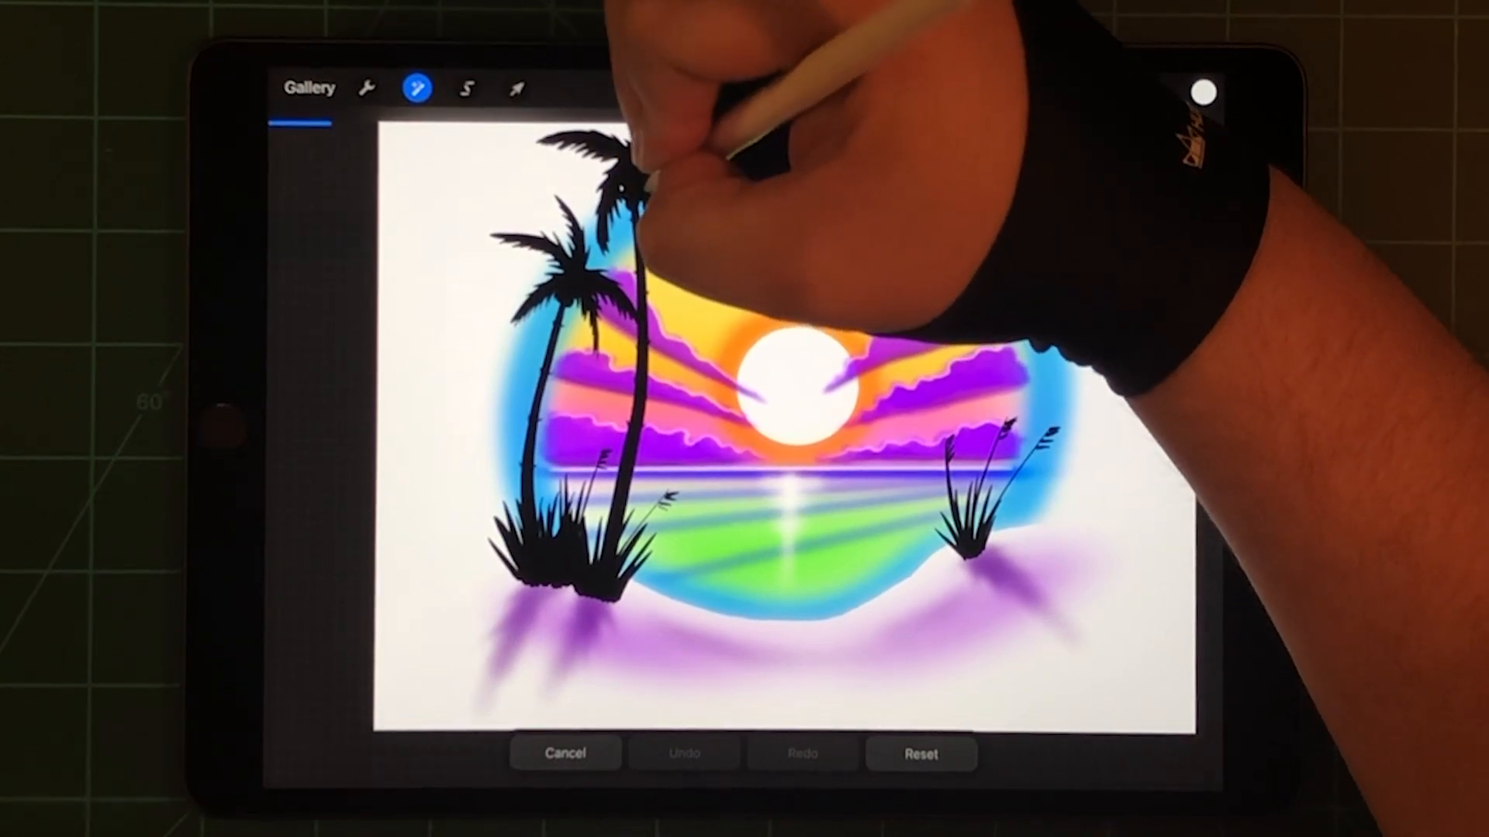
pyautogui.click(769, 151)
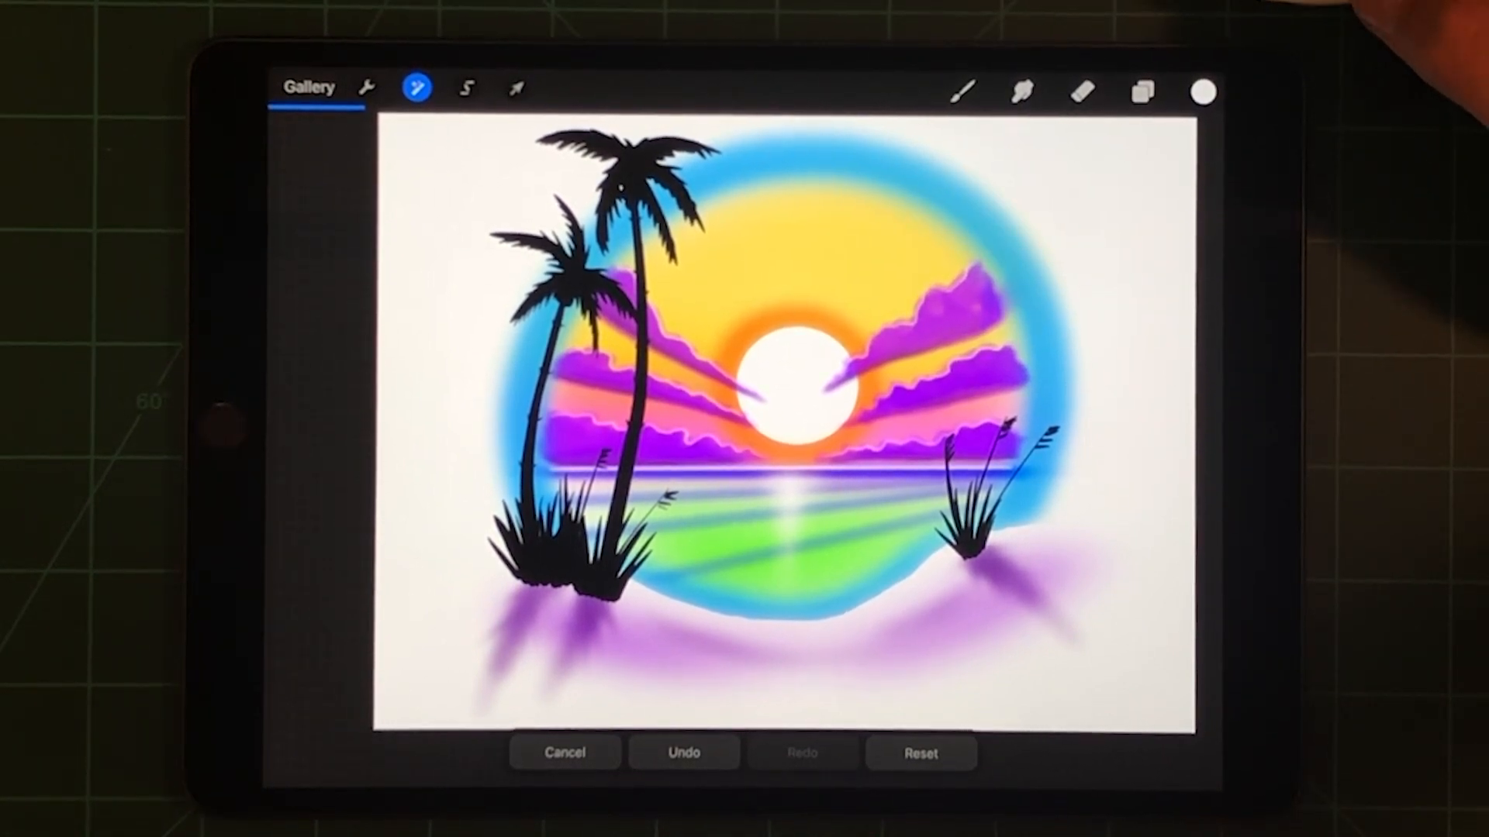
# Step: Switch to Smudge and select the rays layer to soften the purple rays toward the sun
pyautogui.click(1022, 90)
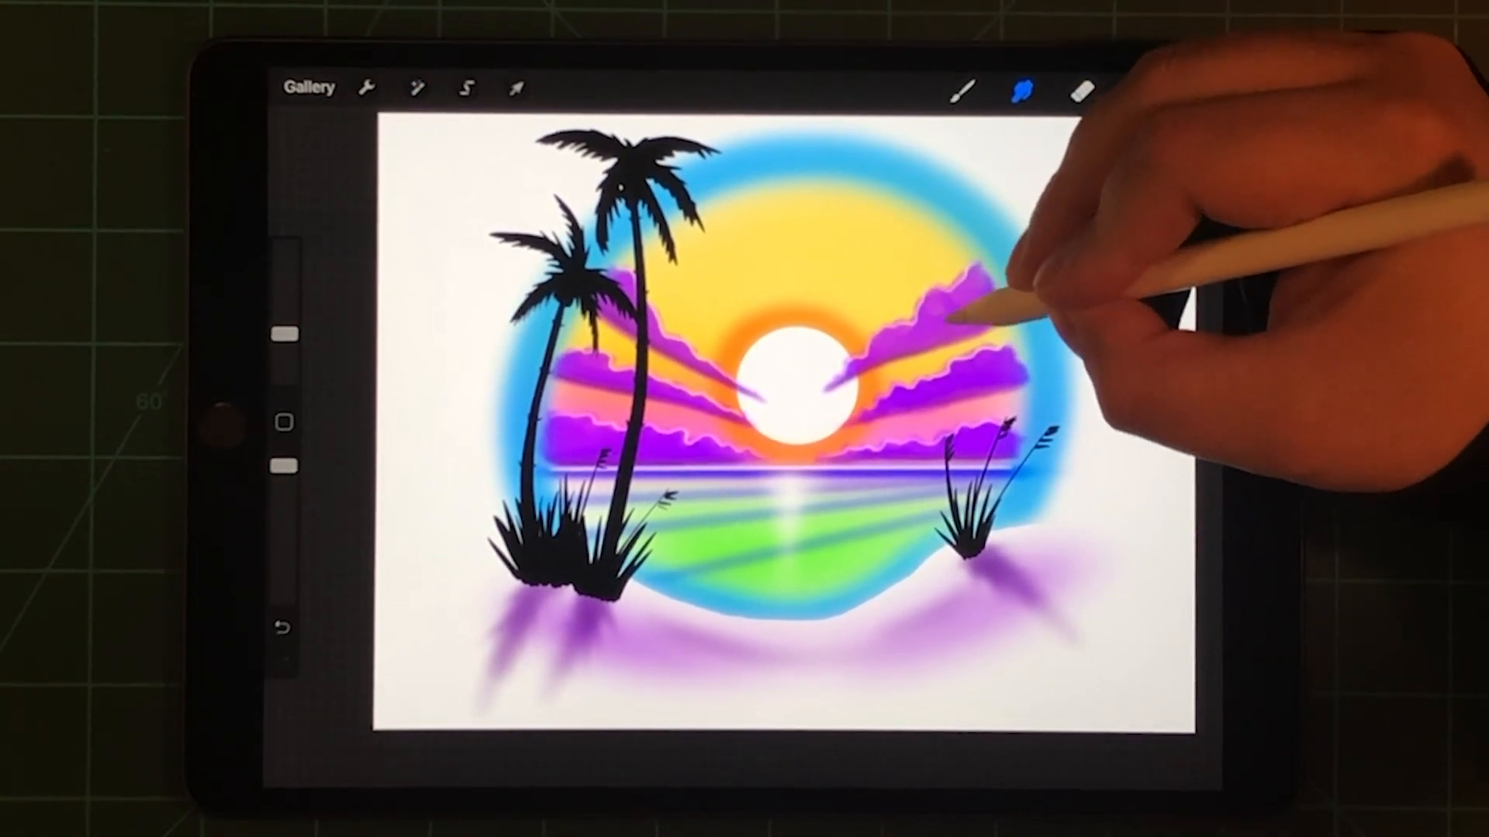
pyautogui.click(1134, 90)
pyautogui.click(1064, 256)
pyautogui.click(983, 276)
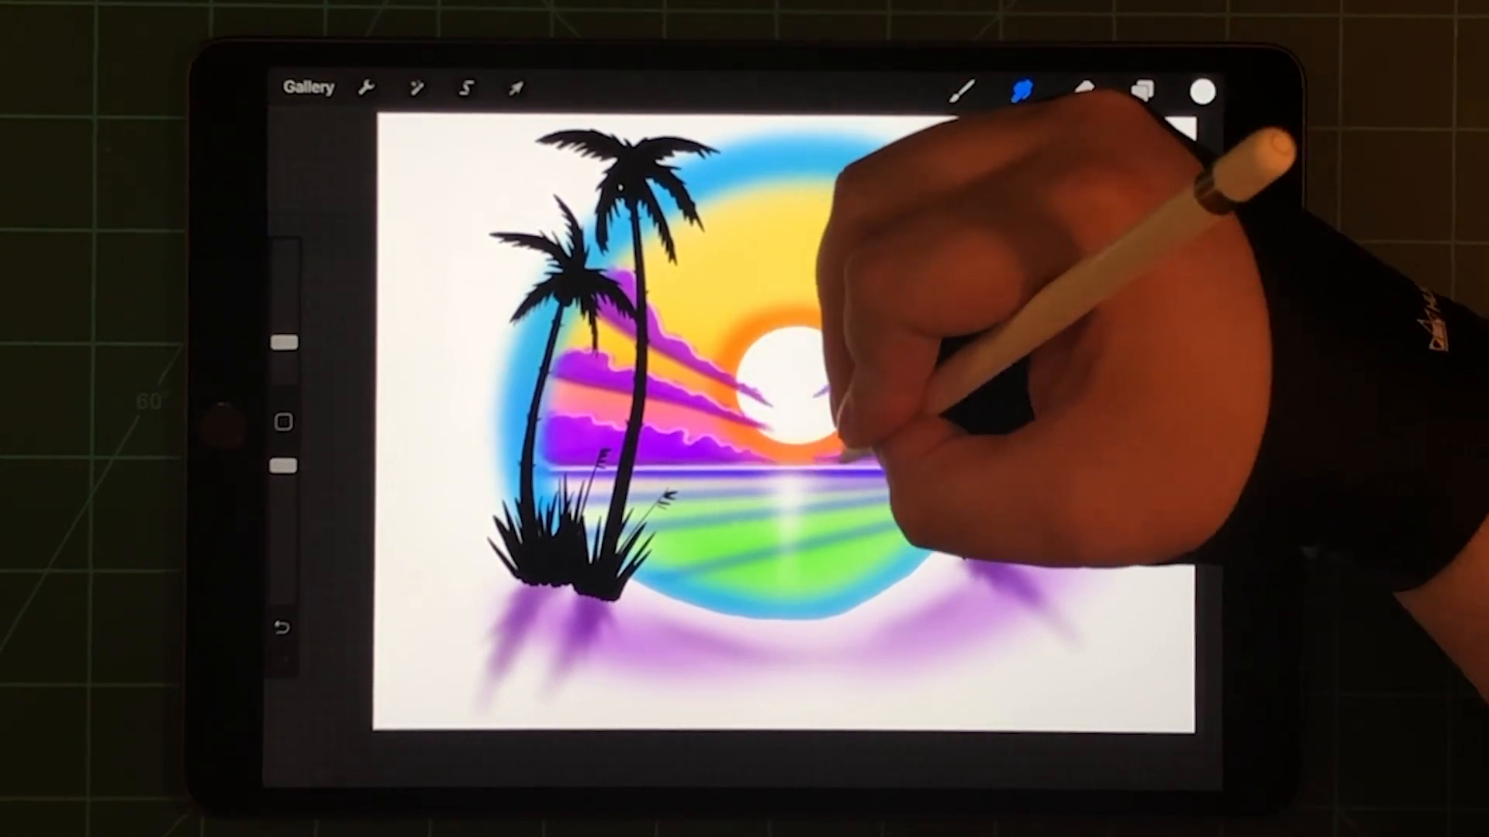
pyautogui.moveTo(838, 442); pyautogui.dragTo(866, 401)
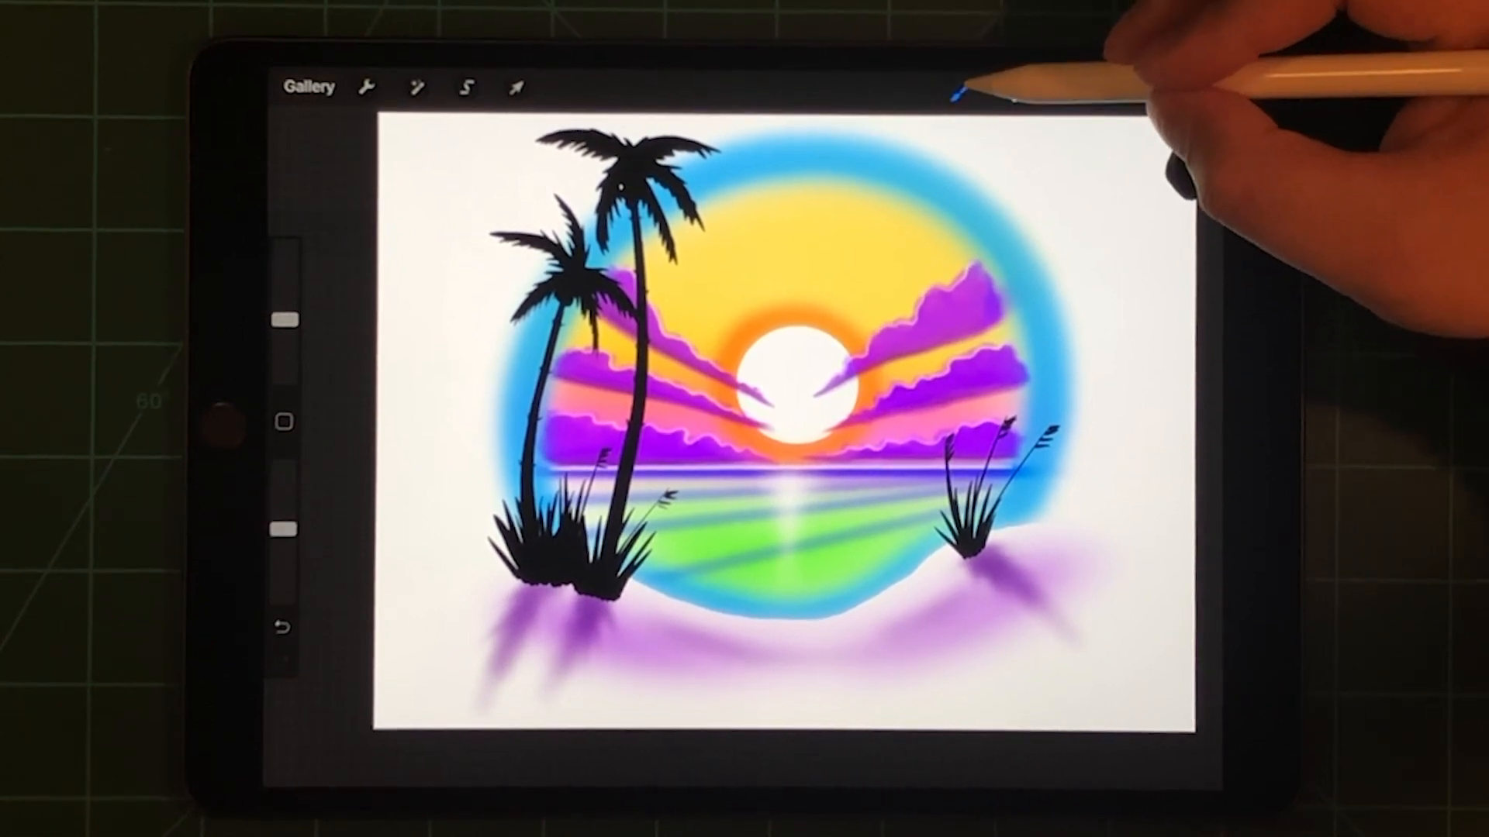
# Step: Browse Textures, Organic and Industrial sets, then settle on the Luminance brushes for Flare
pyautogui.click(956, 90)
pyautogui.click(837, 395)
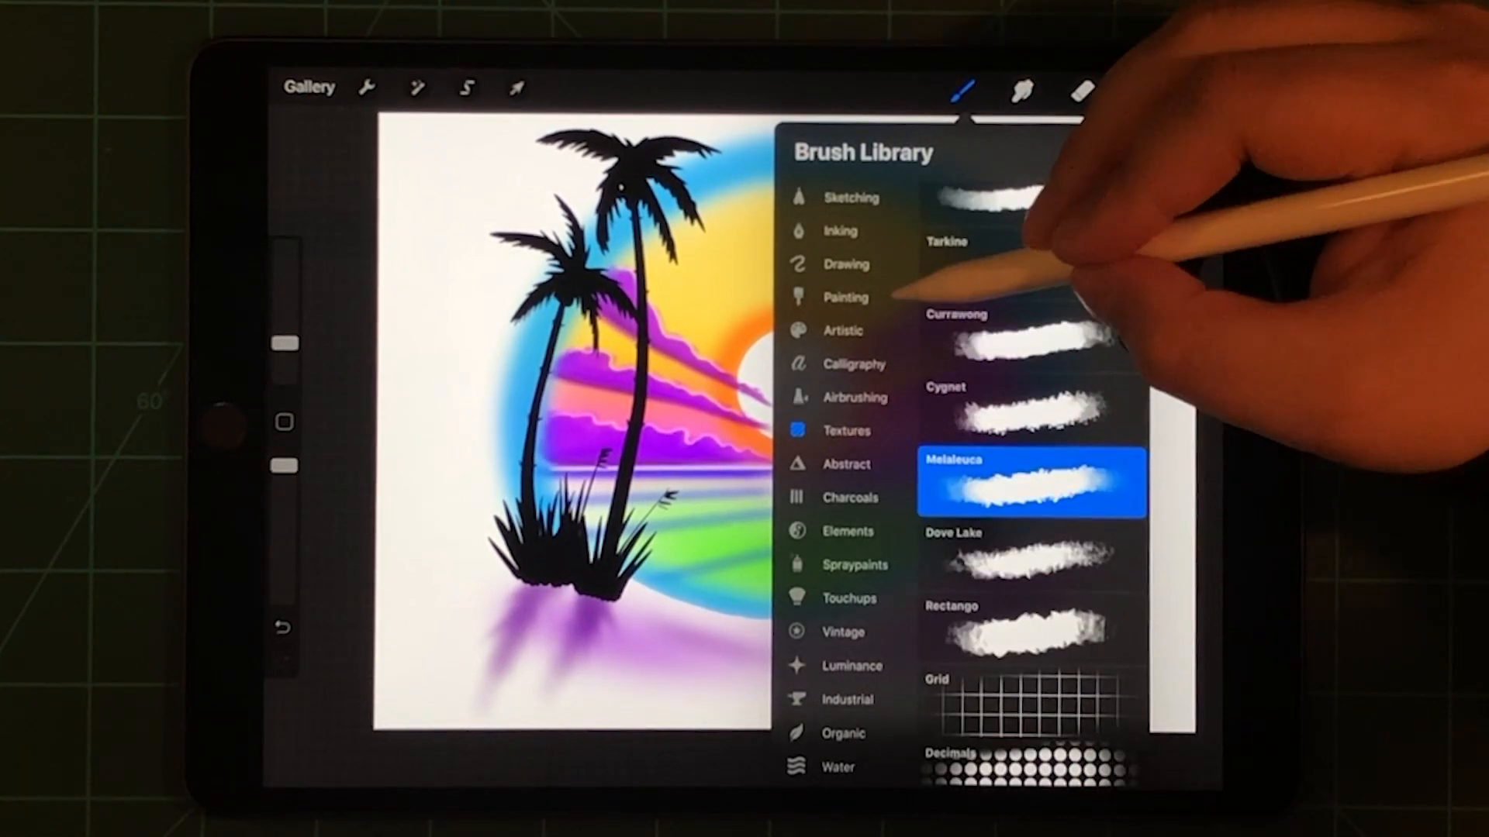
pyautogui.moveTo(1046, 488)
pyautogui.mouseDown()
pyautogui.moveTo(1058, 291)
pyautogui.moveTo(1053, 401)
pyautogui.mouseUp()
pyautogui.moveTo(1052, 465); pyautogui.dragTo(1053, 210)
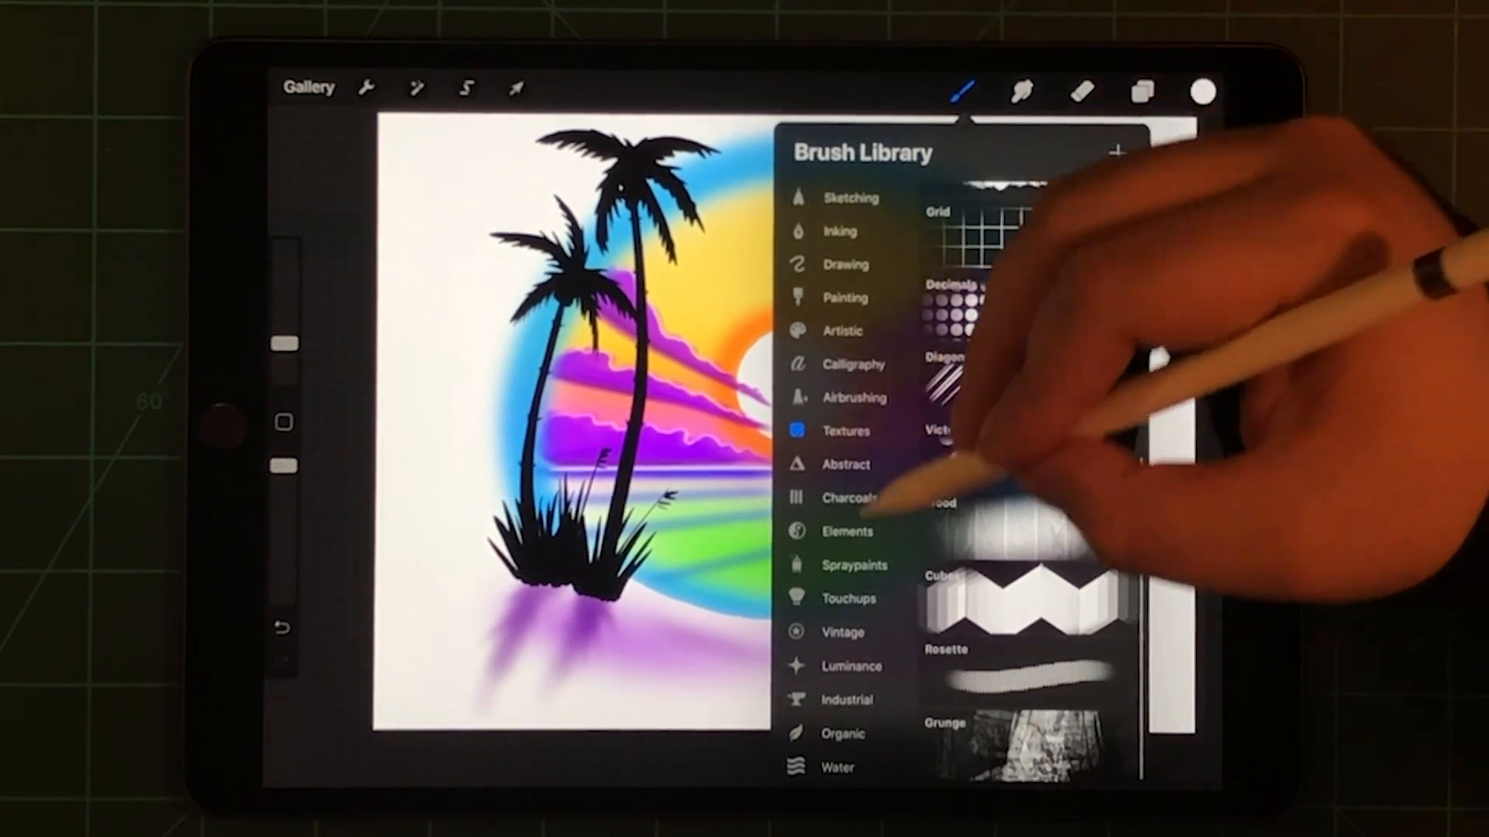
pyautogui.click(844, 733)
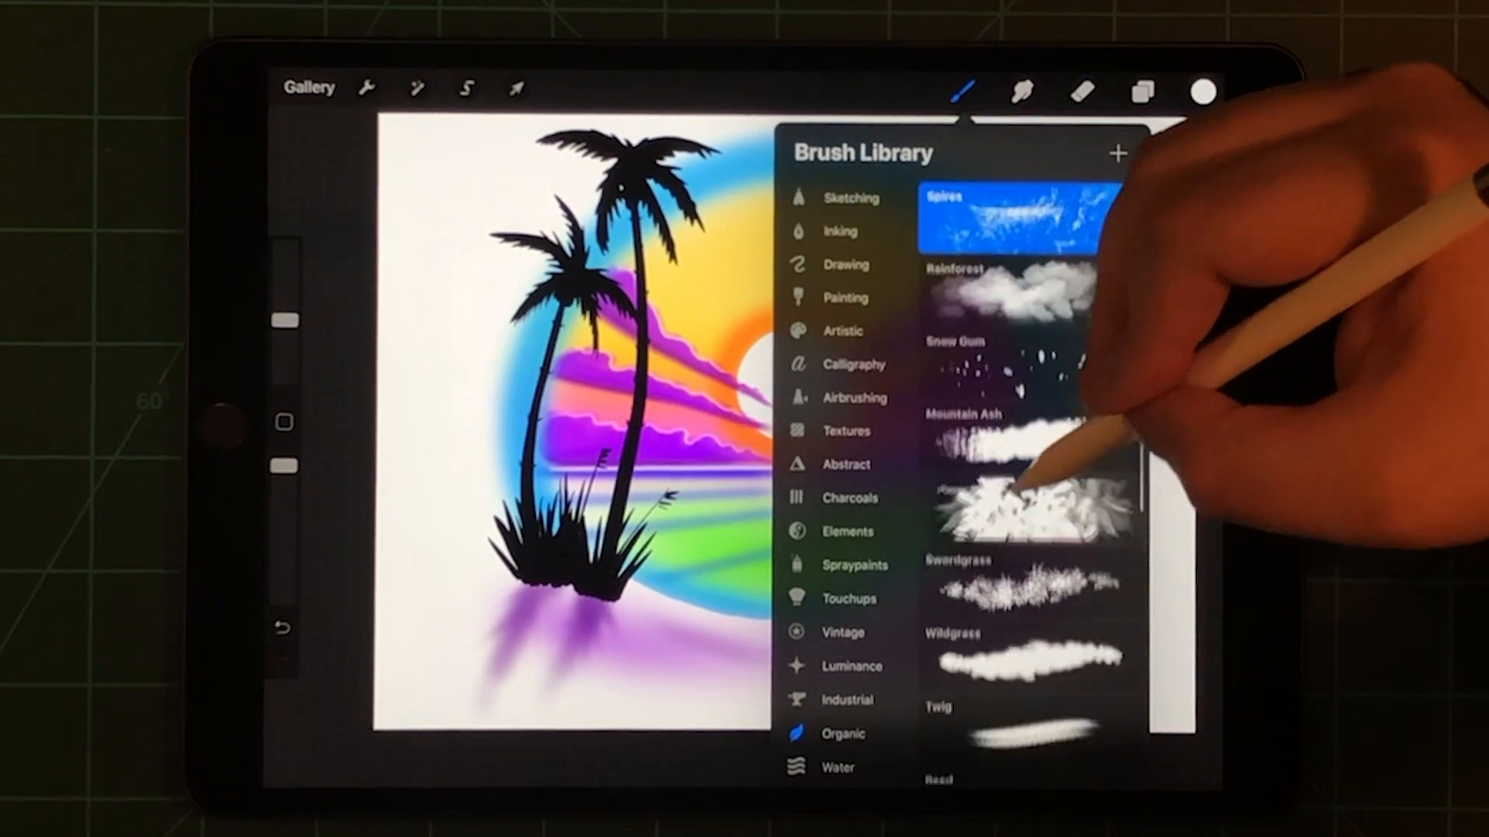
pyautogui.moveTo(1052, 442)
pyautogui.mouseDown()
pyautogui.moveTo(1081, 210)
pyautogui.moveTo(1070, 466)
pyautogui.mouseUp()
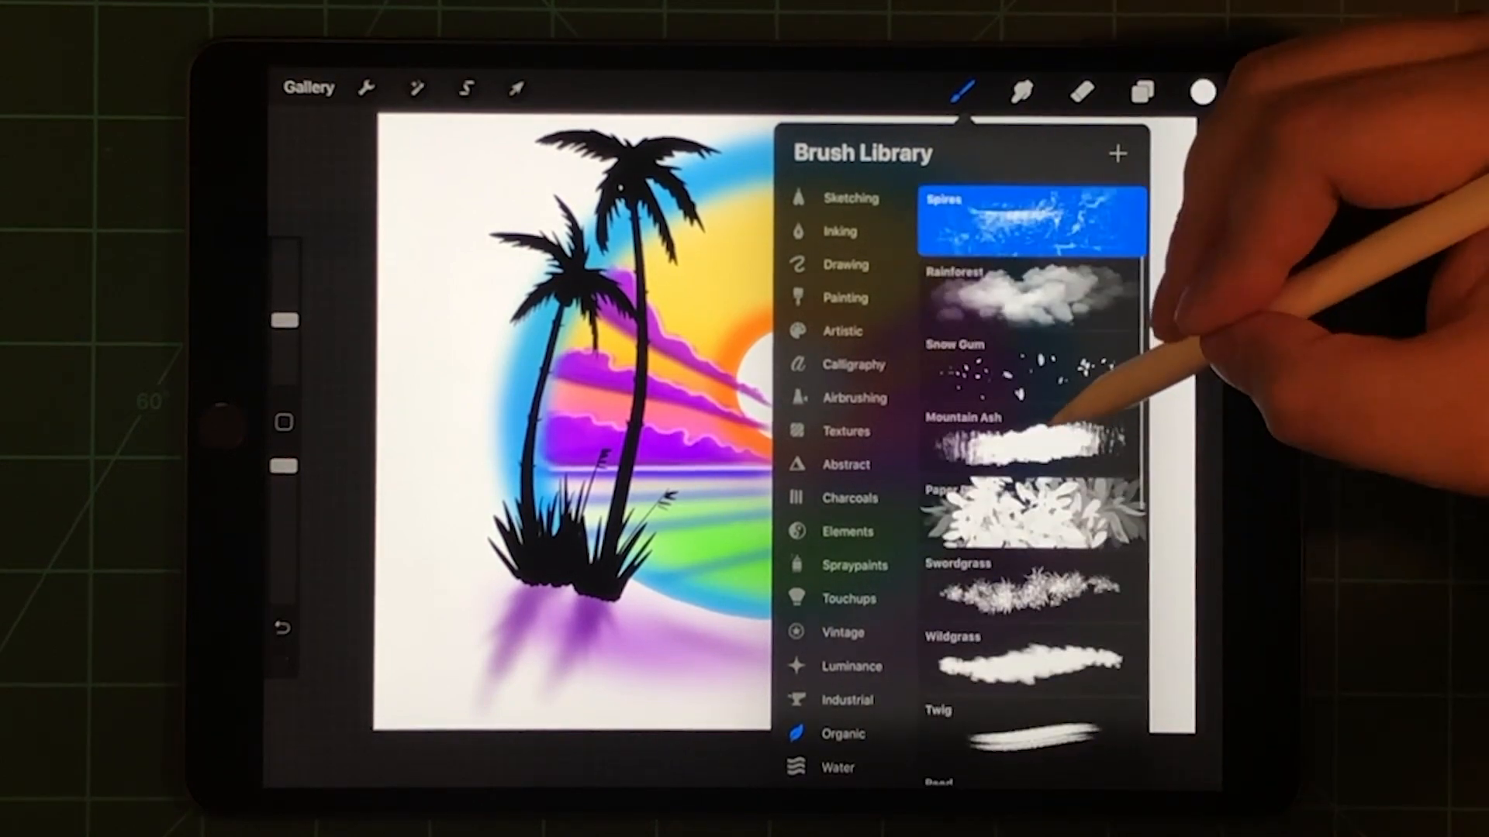
pyautogui.click(847, 699)
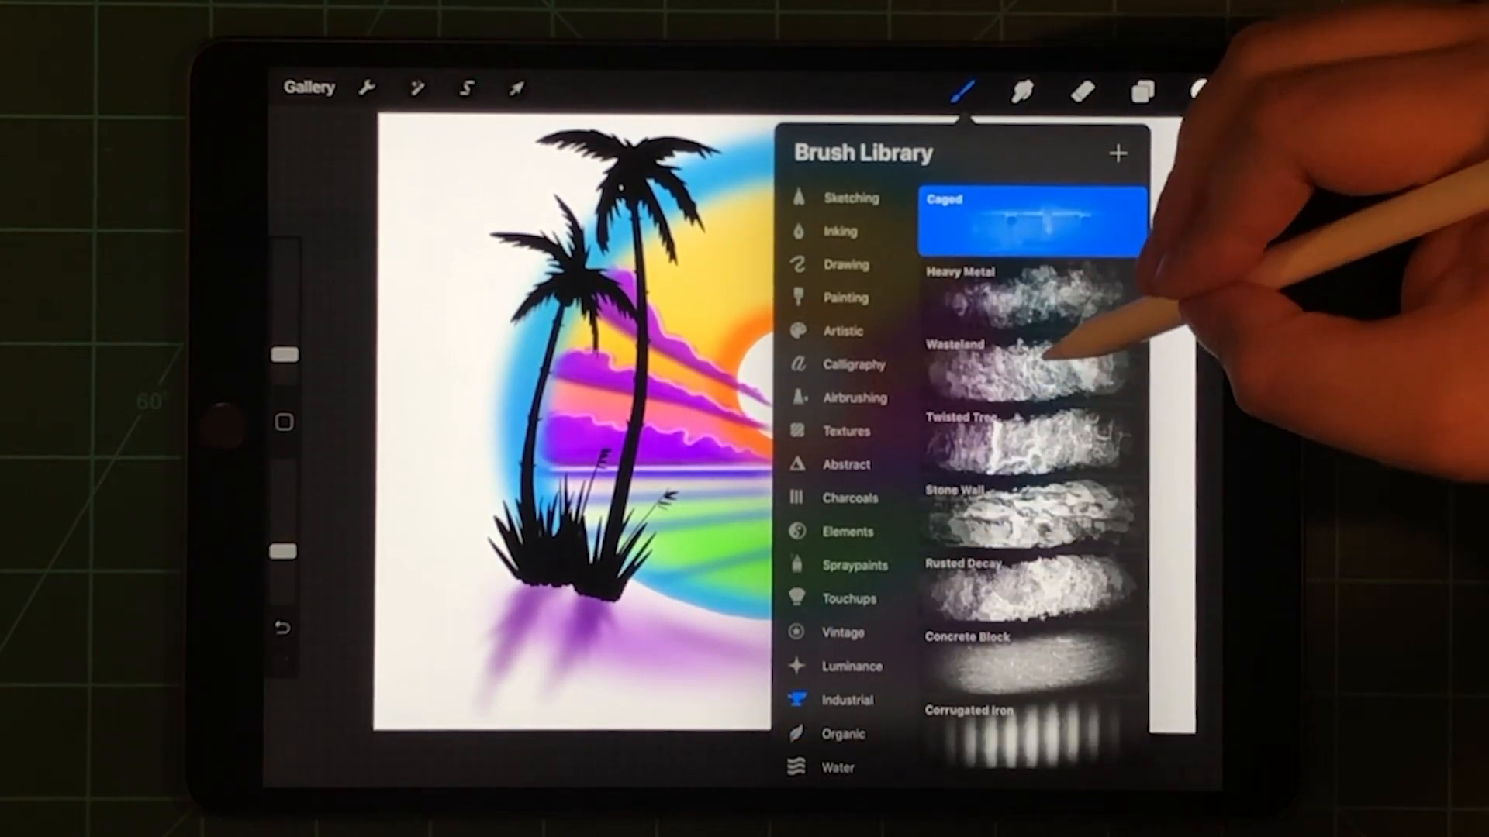
pyautogui.moveTo(1053, 349); pyautogui.dragTo(1047, 320)
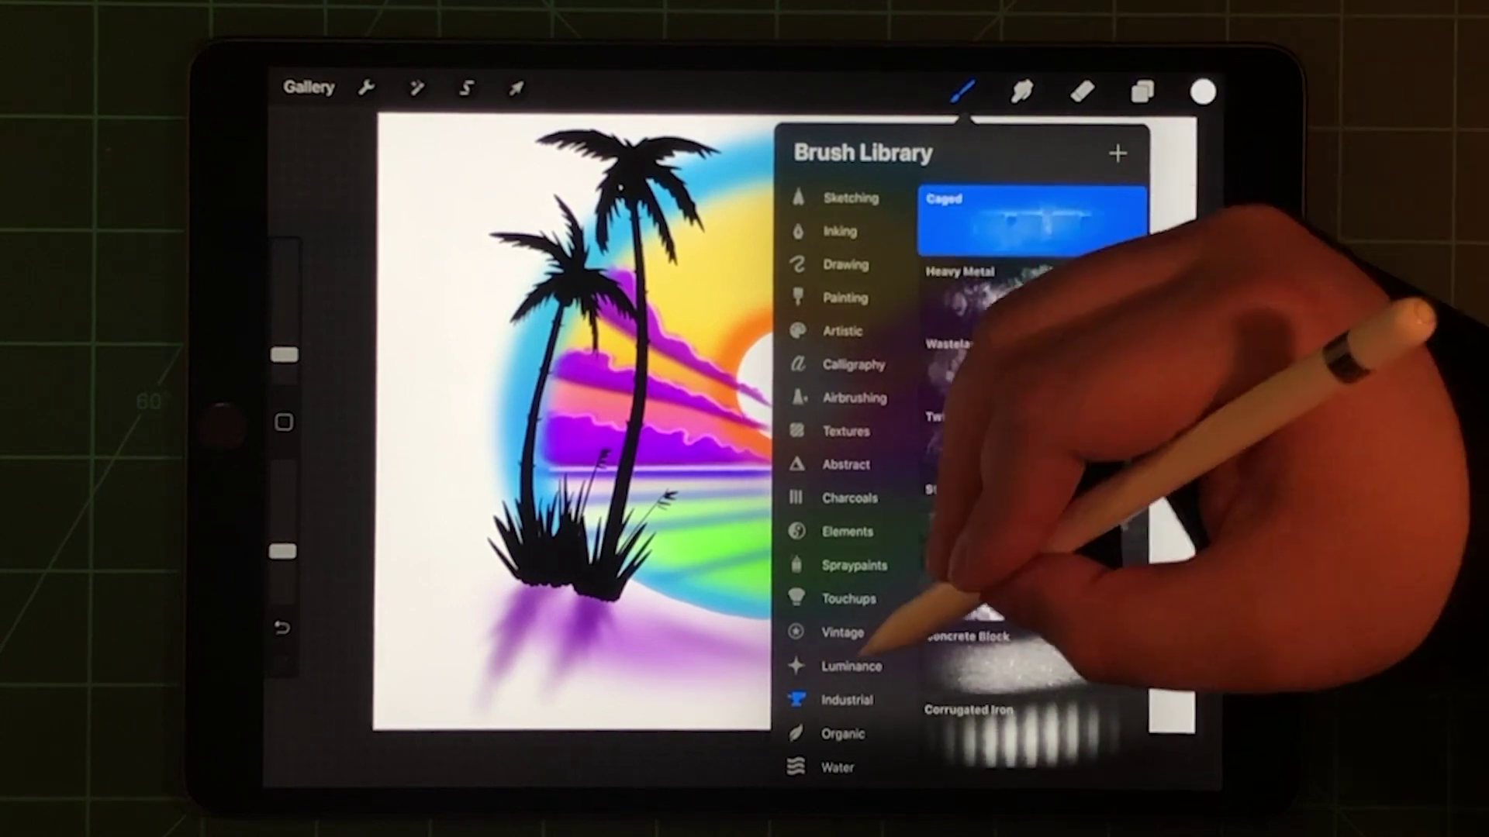
pyautogui.click(851, 665)
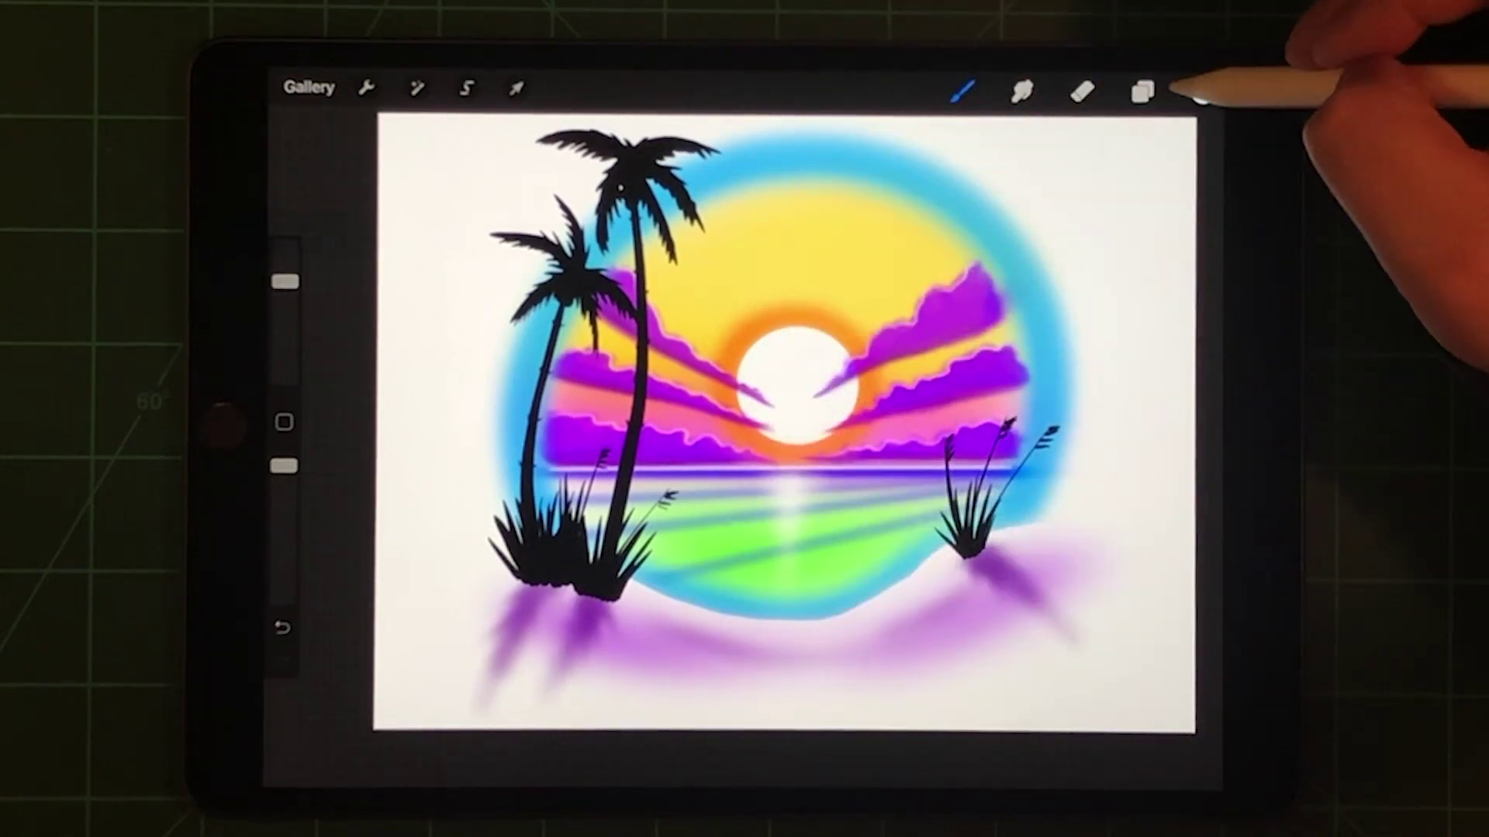
# Step: Add a new layer and paint a bright Flare over the sun's reflection
pyautogui.click(1204, 90)
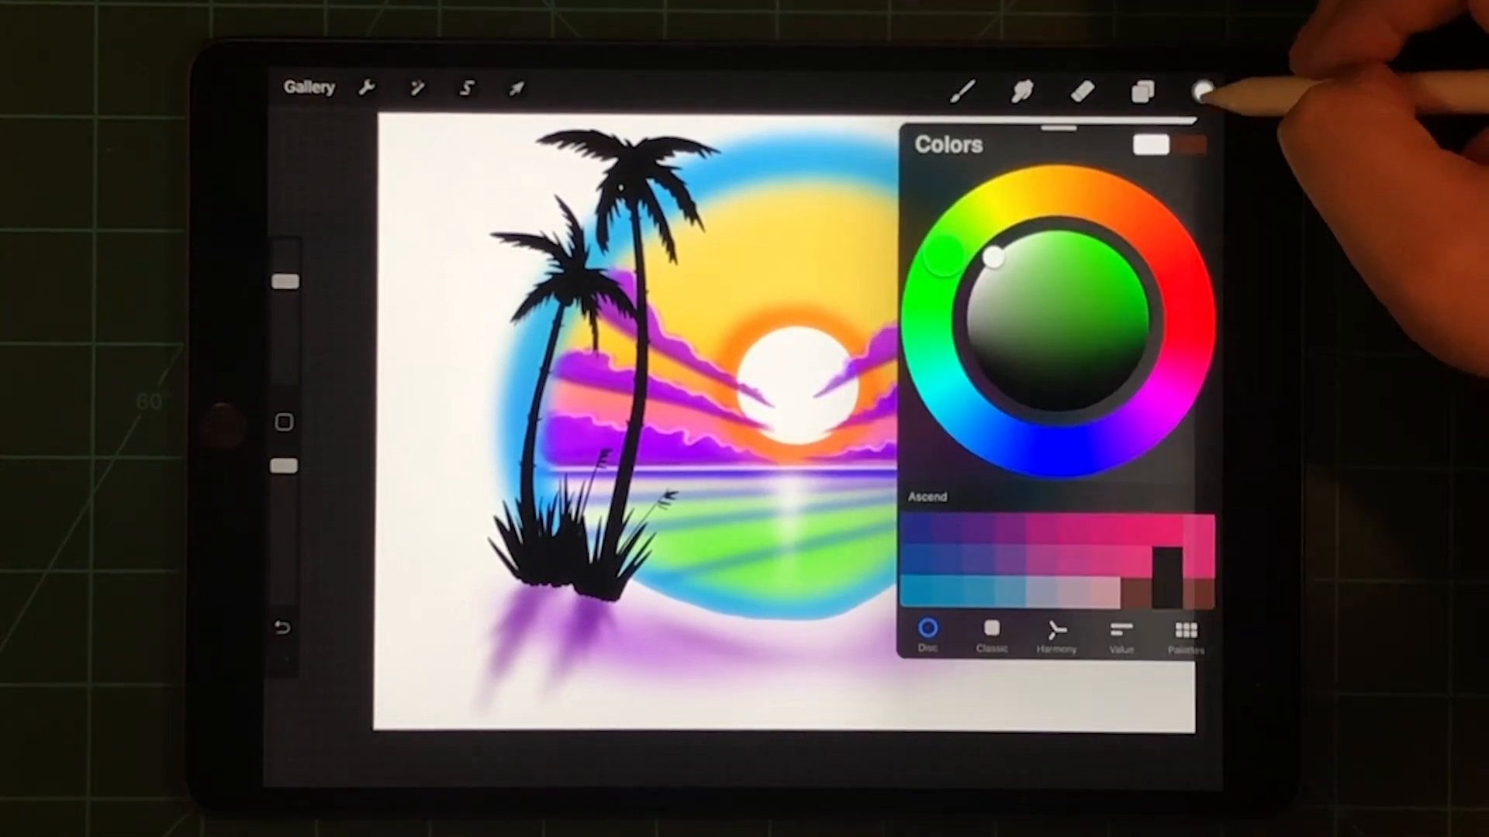
pyautogui.click(1187, 153)
pyautogui.click(791, 420)
pyautogui.moveTo(791, 385); pyautogui.dragTo(790, 512)
# Step: Undo the unwanted flare strokes and resize the brush for a smaller glint
pyautogui.click(583, 465)
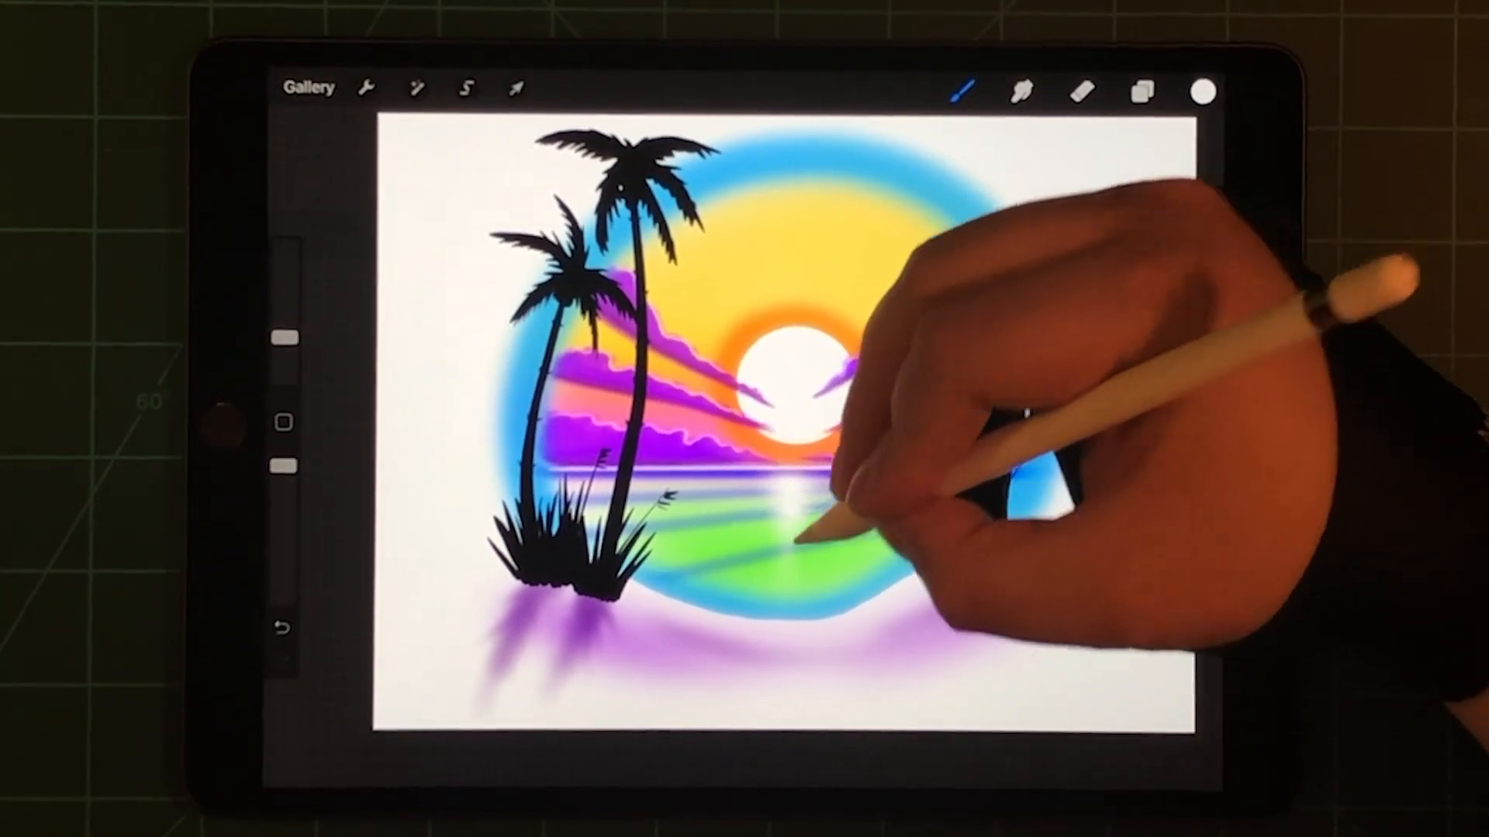
pyautogui.hotkey('ctrl', 'z')
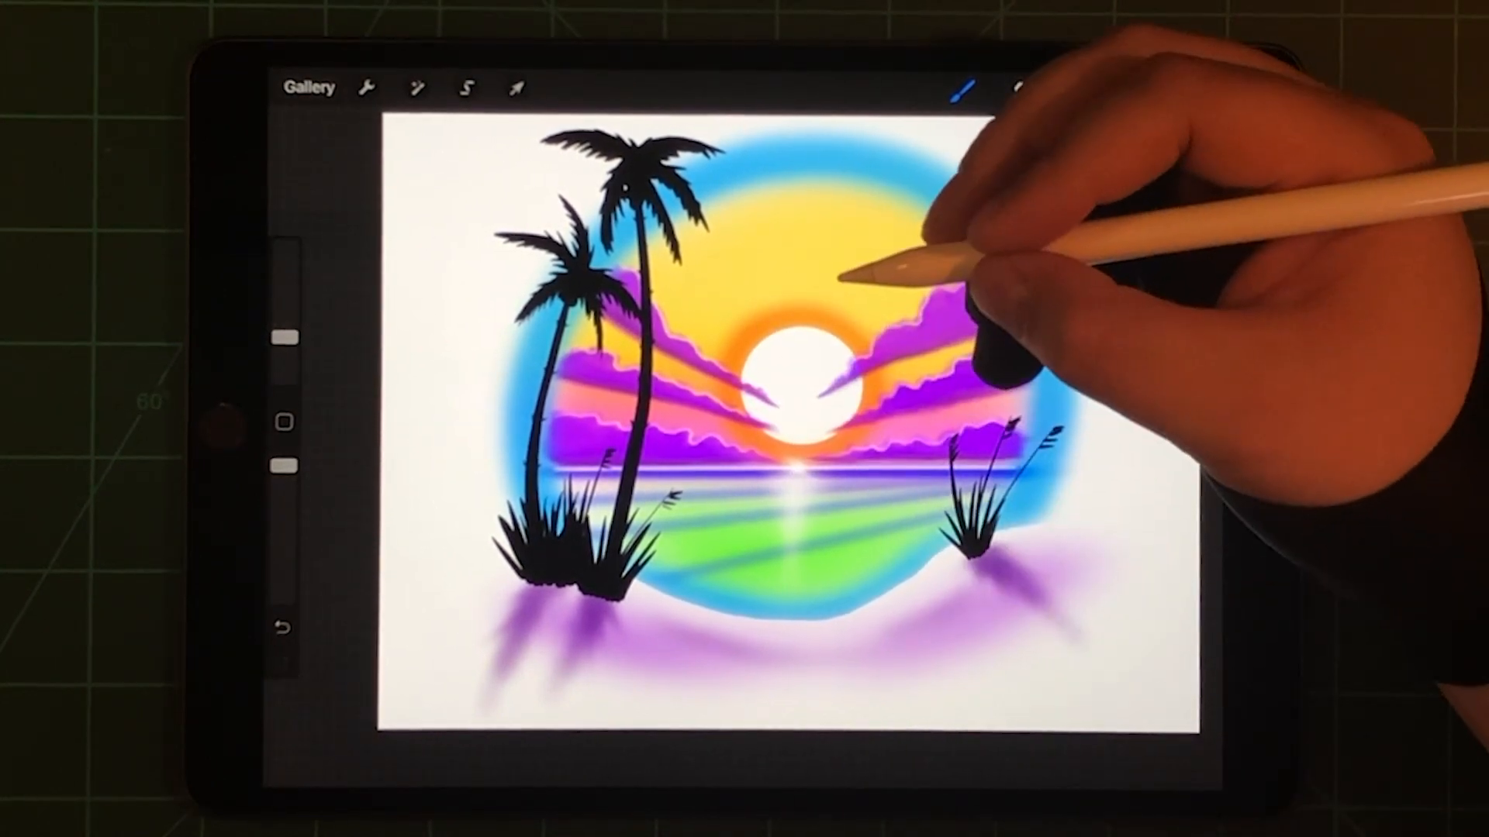
pyautogui.hotkey('ctrl', 'z')
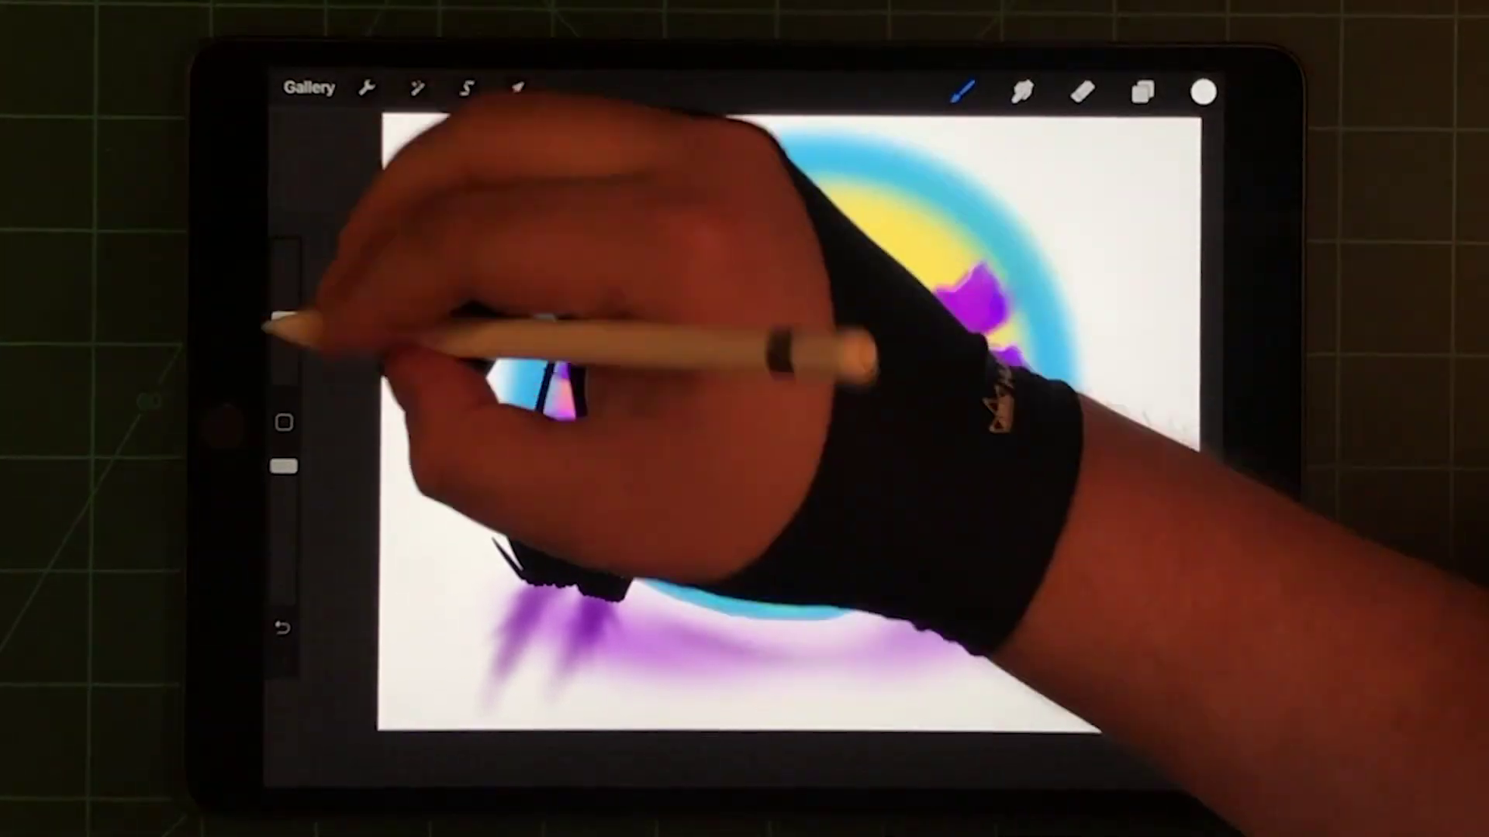
pyautogui.moveTo(284, 320); pyautogui.dragTo(284, 335)
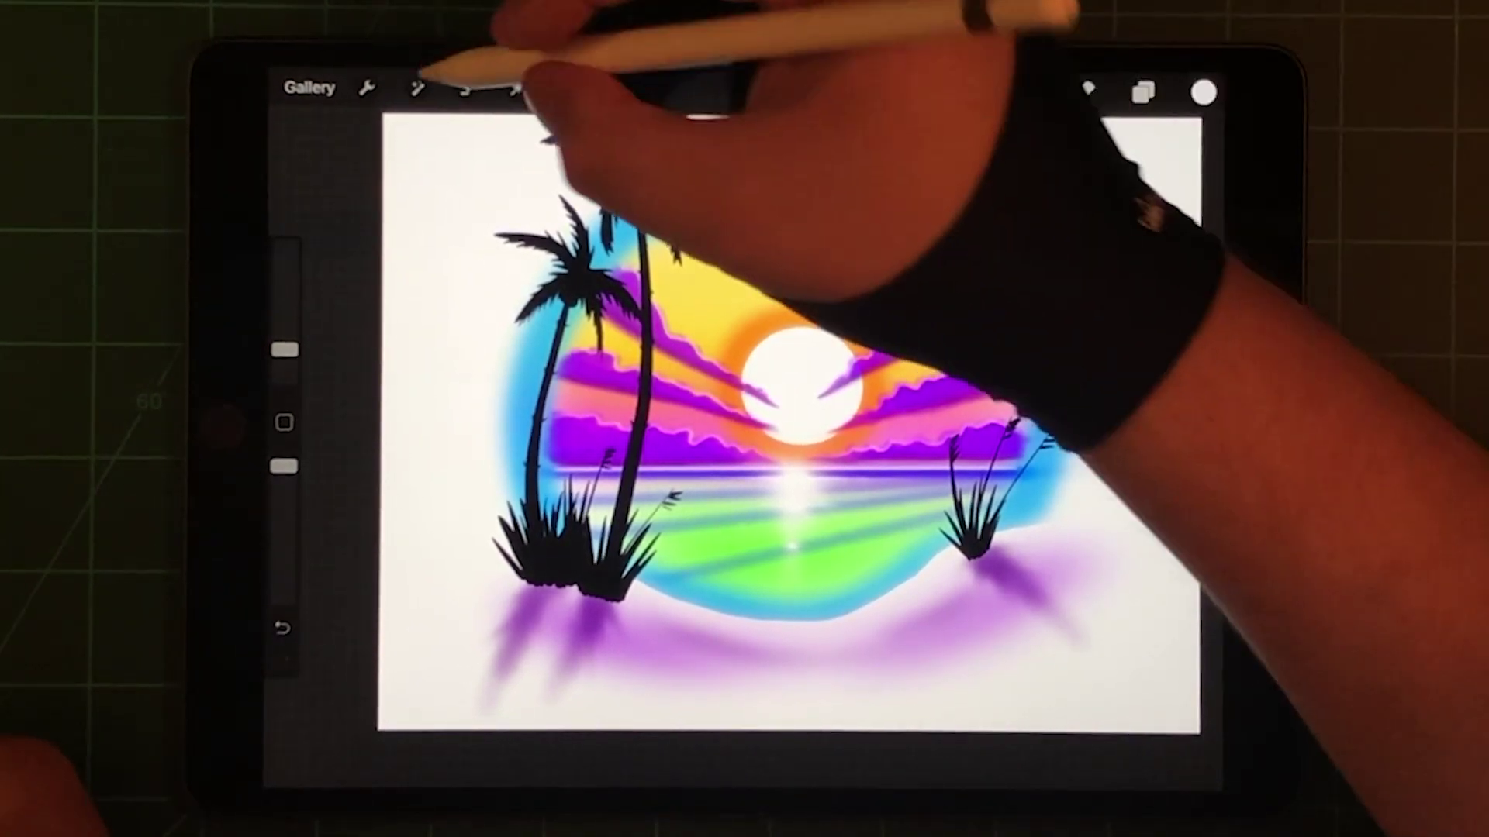
# Step: Lower the glare layer's opacity with Adjustments > Opacity
pyautogui.click(417, 87)
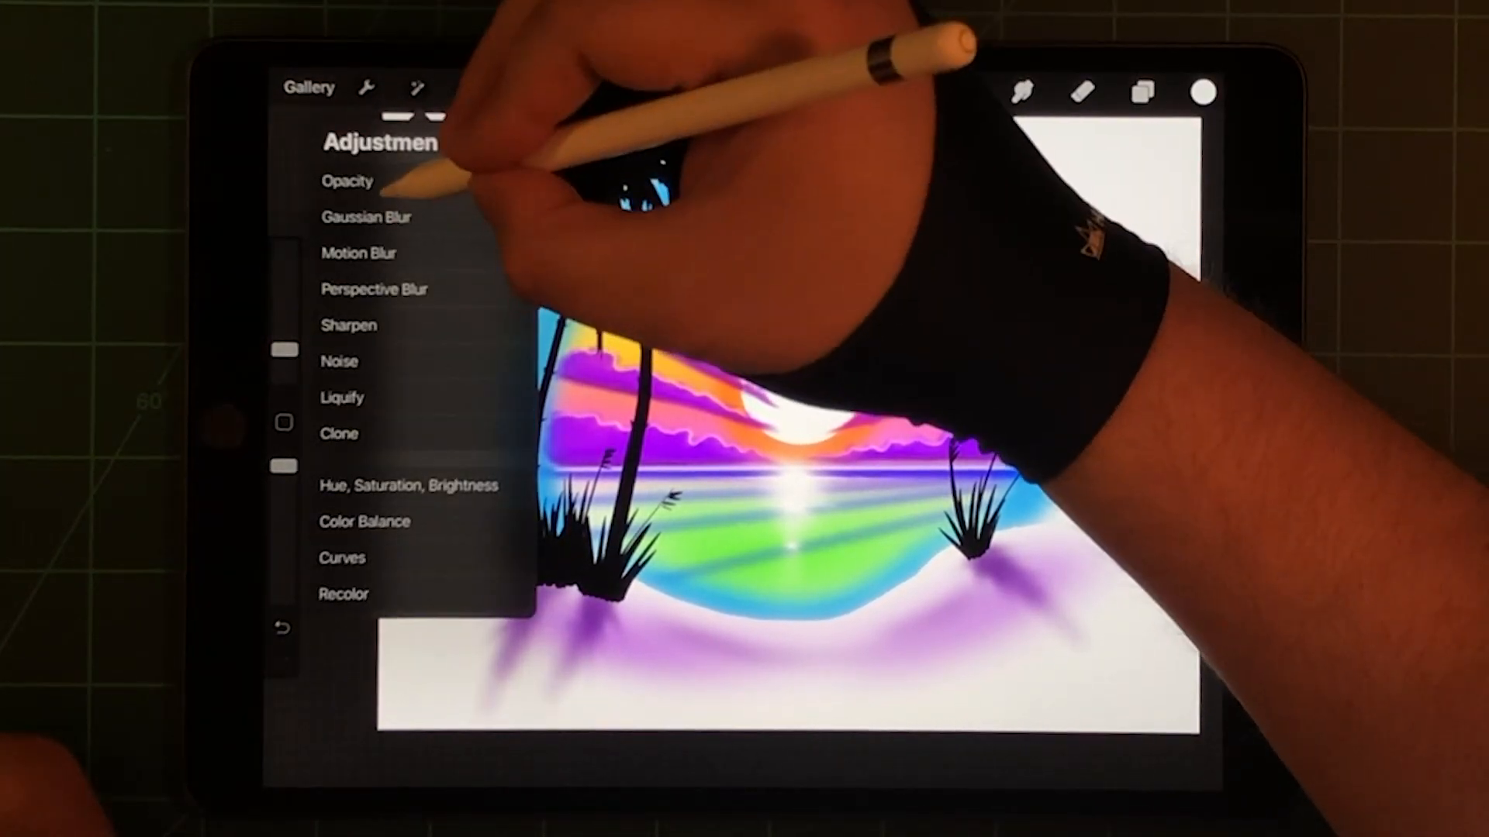
pyautogui.click(349, 181)
pyautogui.moveTo(1047, 291)
pyautogui.mouseDown()
pyautogui.moveTo(686, 227)
pyautogui.moveTo(792, 204)
pyautogui.moveTo(977, 250)
pyautogui.mouseUp()
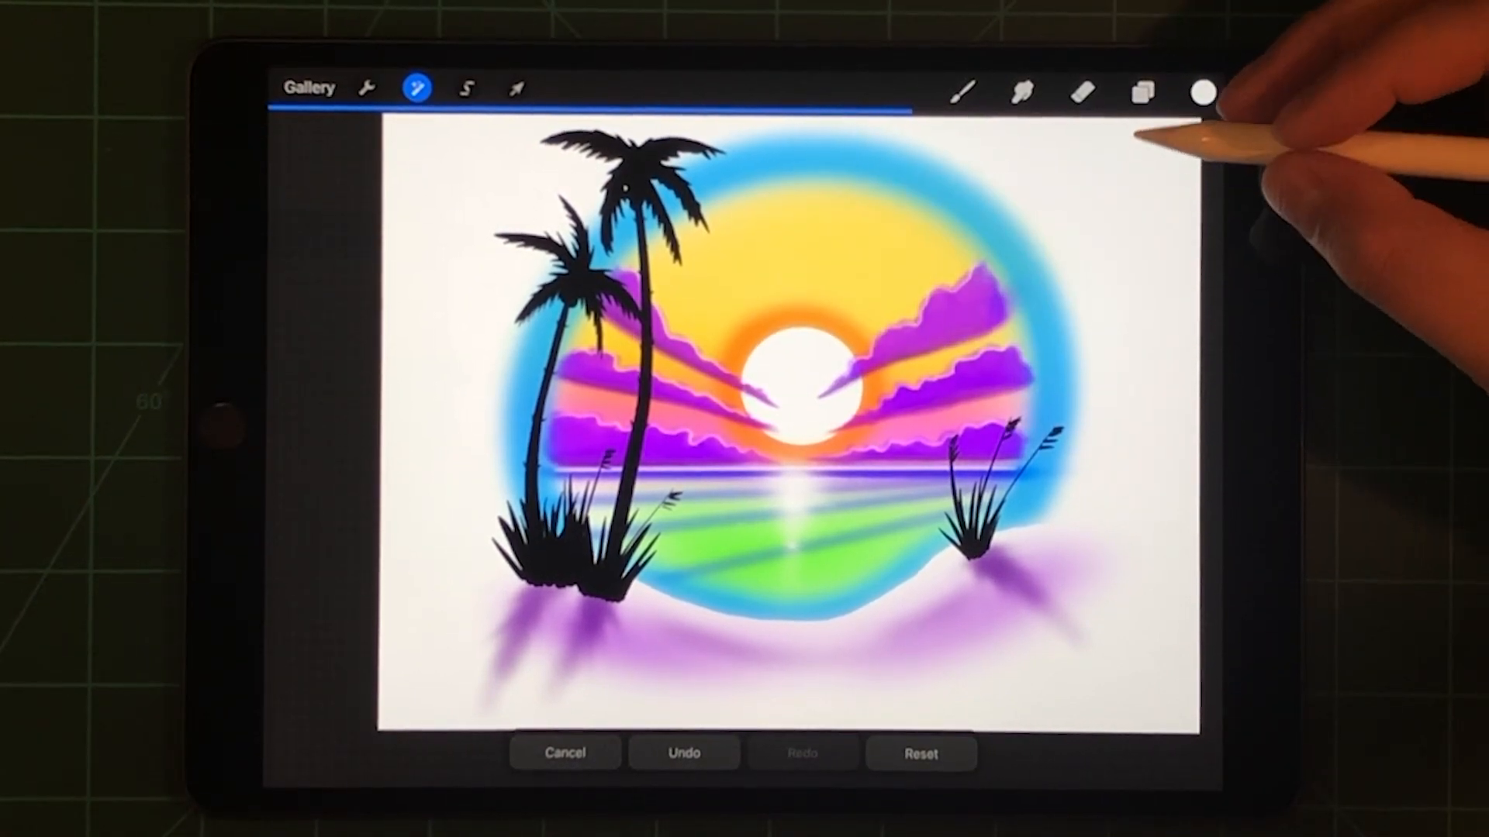
# Step: Merge the two glare layers into one in the layer list
pyautogui.click(1145, 91)
pyautogui.moveTo(1082, 233); pyautogui.dragTo(1081, 193)
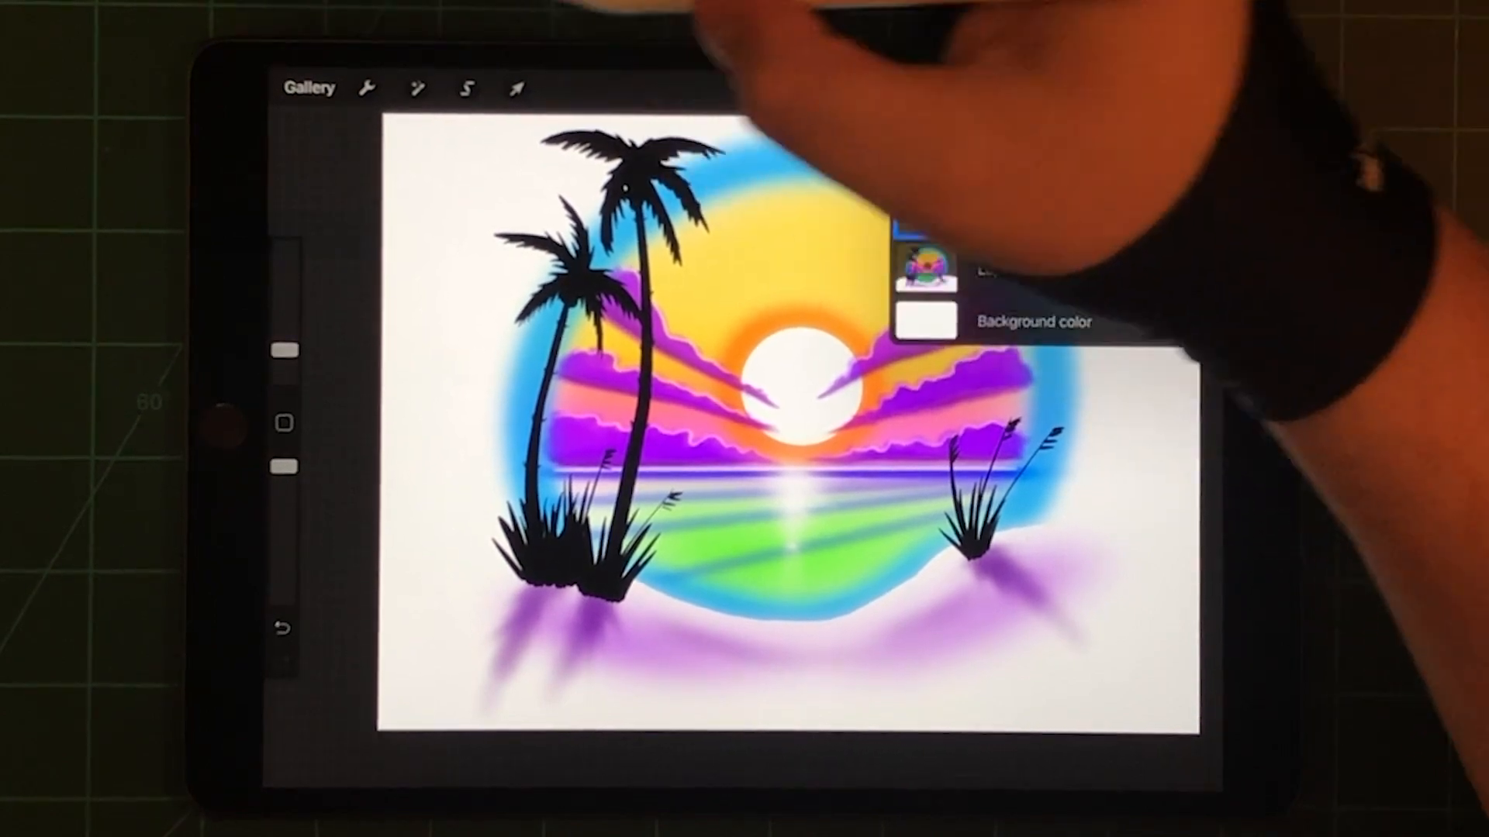
pyautogui.click(815, 349)
# Step: Raise the merged glare layer's opacity back up to about 87%
pyautogui.click(418, 88)
pyautogui.click(349, 180)
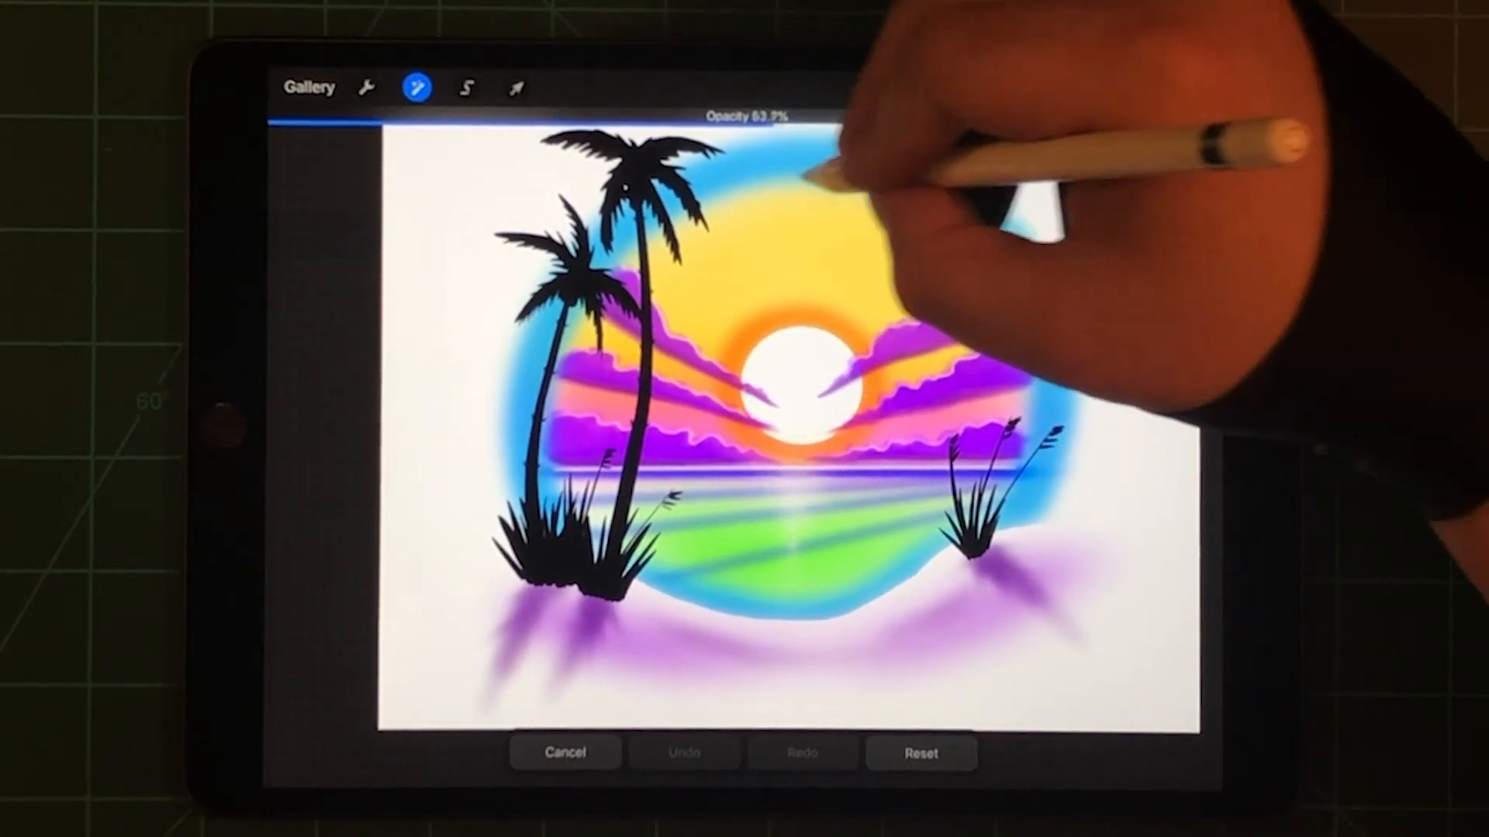
pyautogui.moveTo(790, 175); pyautogui.dragTo(1059, 175)
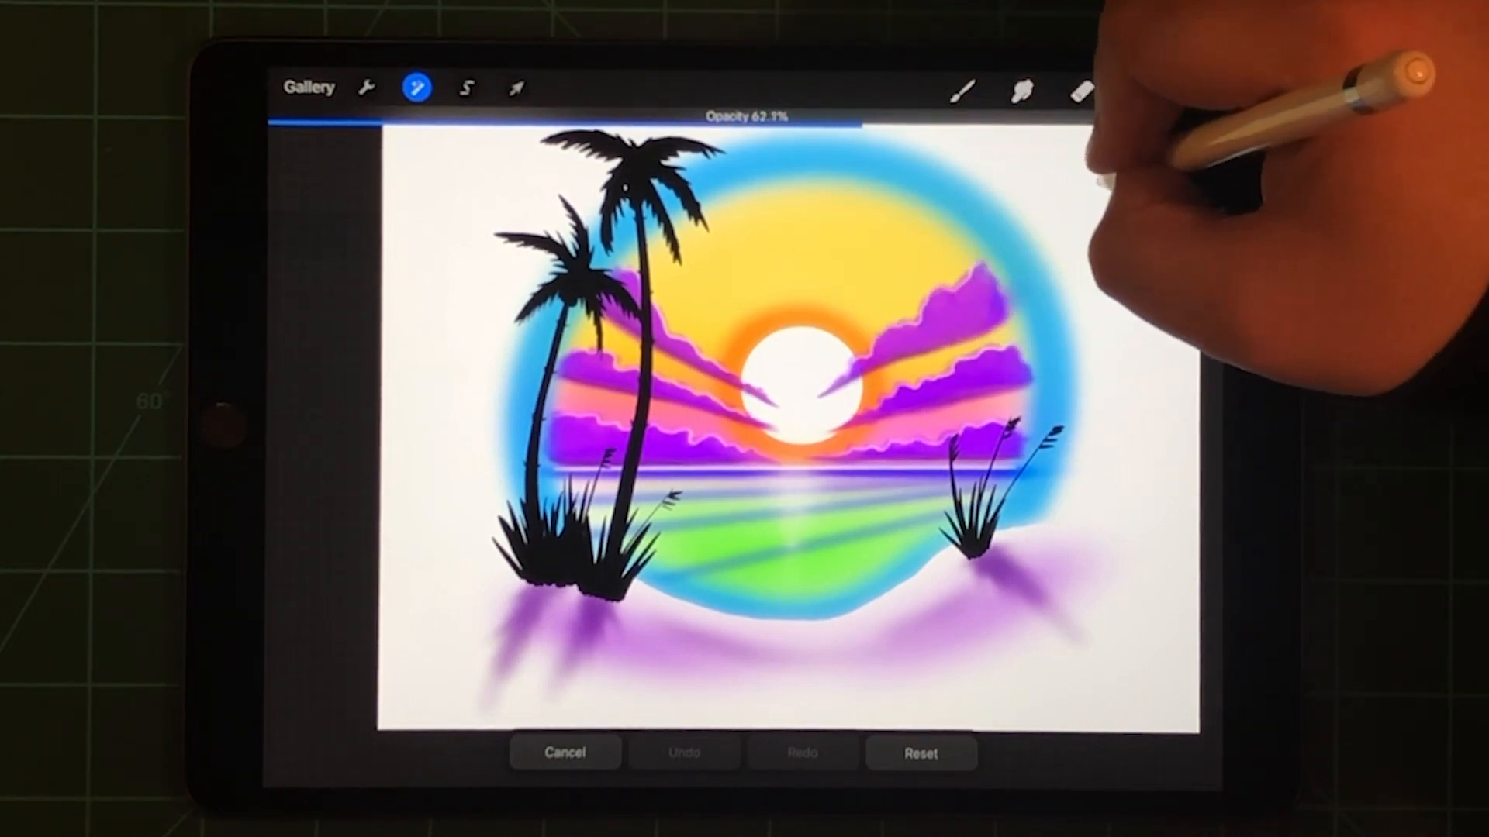
pyautogui.moveTo(1152, 175); pyautogui.dragTo(1199, 175)
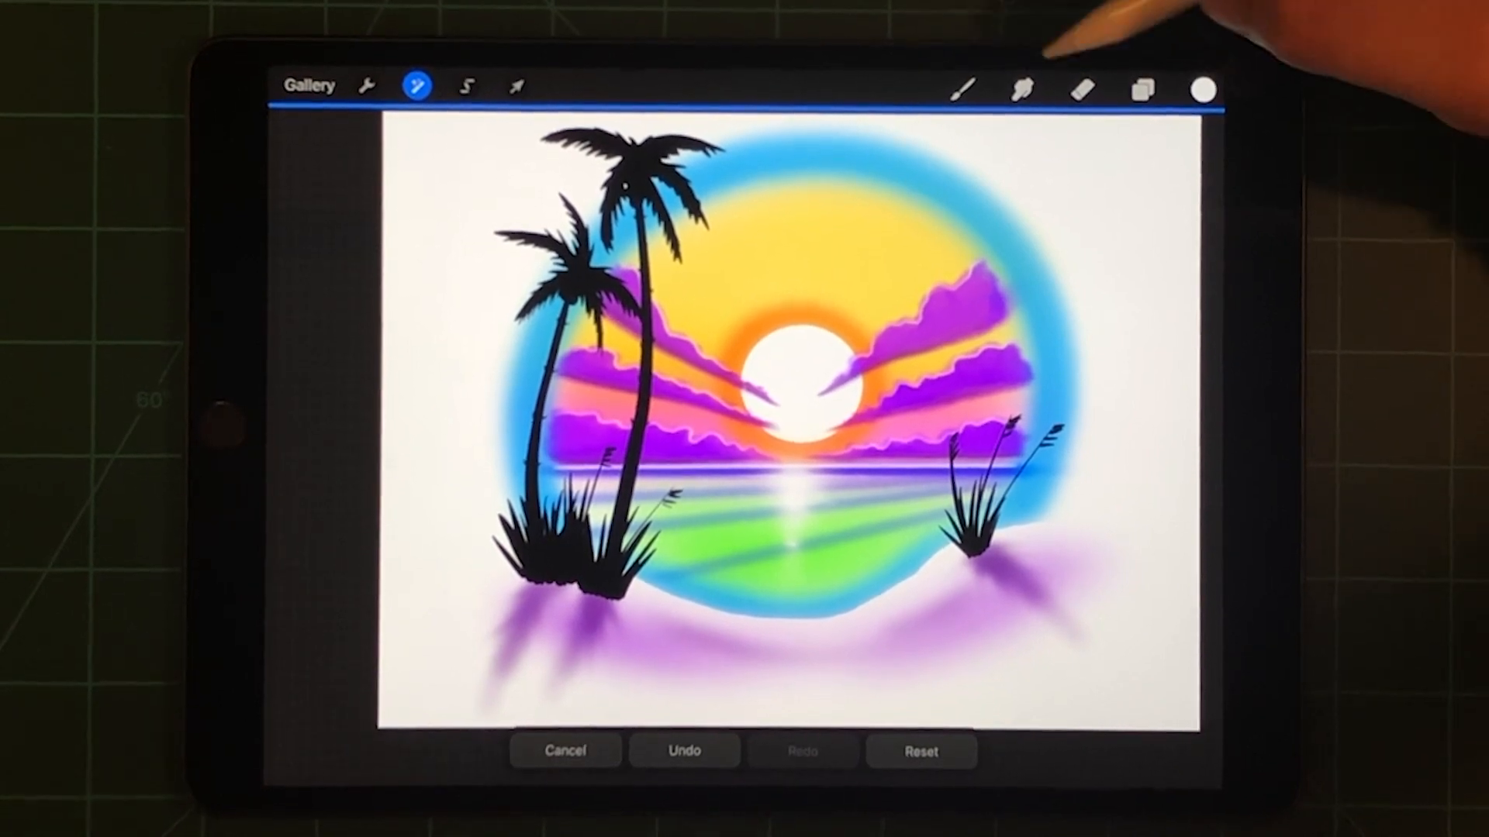
# Step: Browse the Artistic and Sketching brush sets in the Brush Library
pyautogui.click(960, 91)
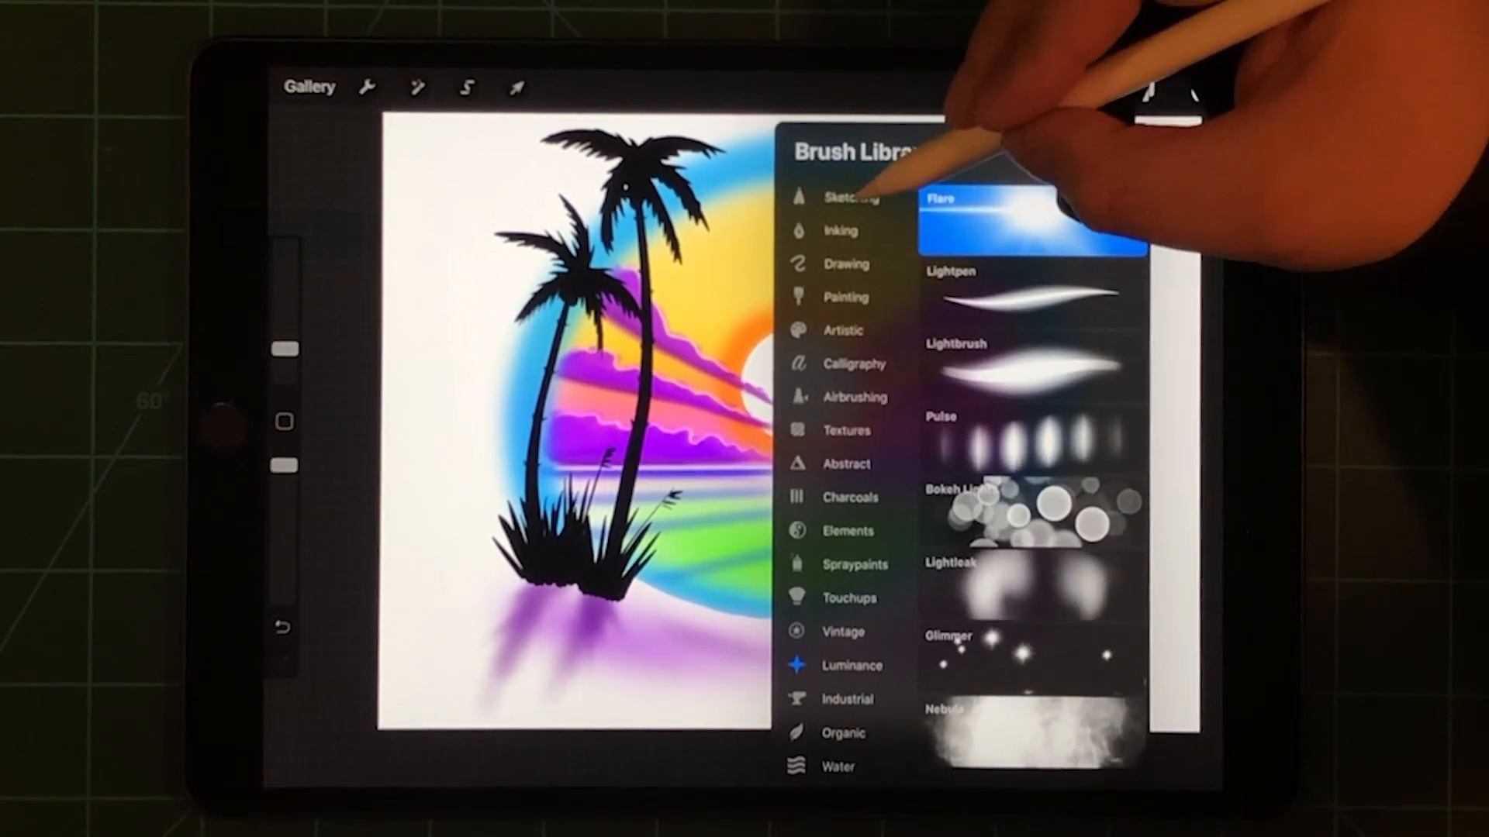
pyautogui.click(842, 331)
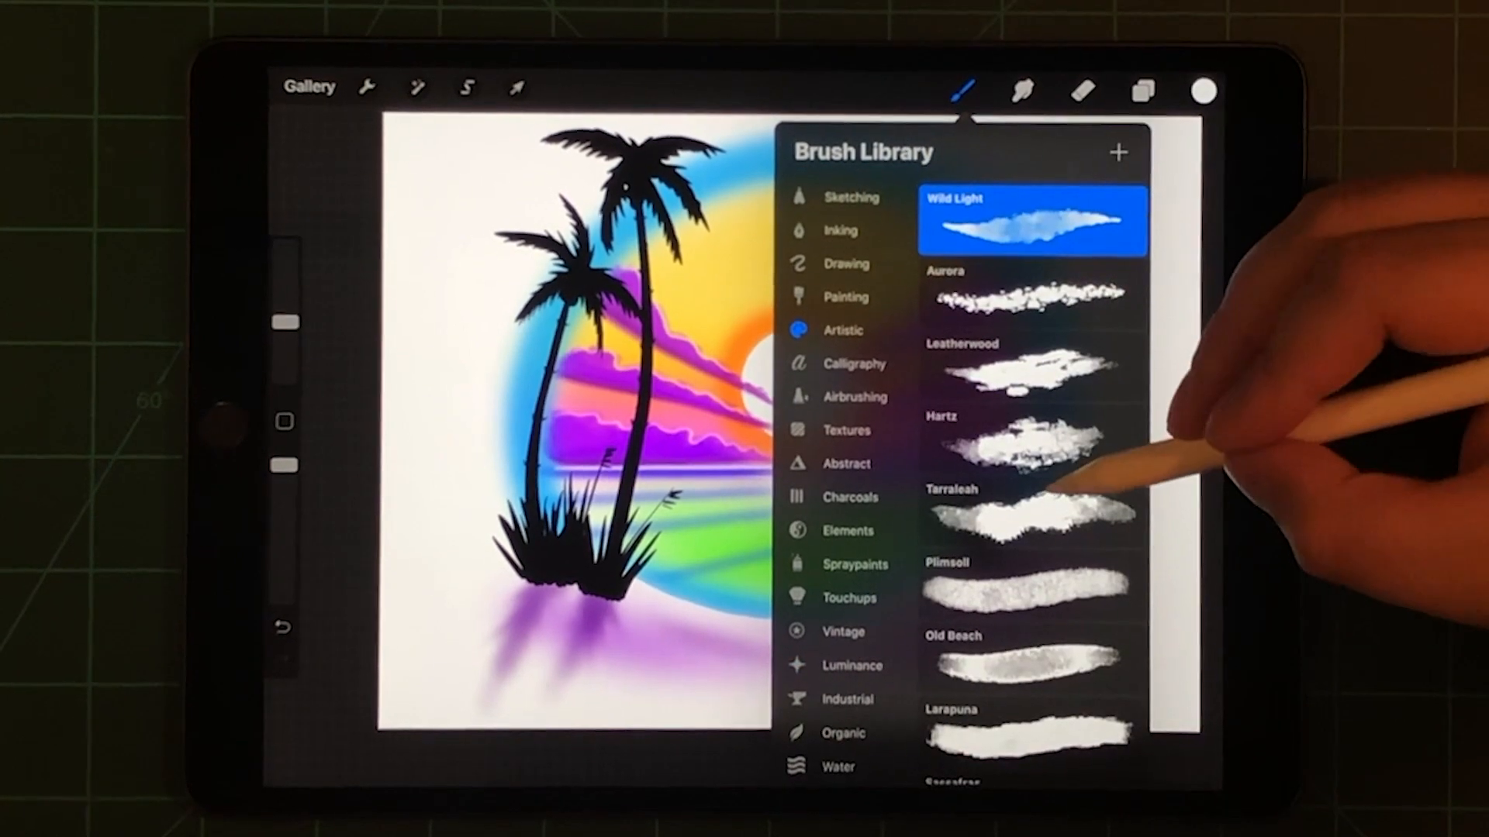
pyautogui.moveTo(1047, 524); pyautogui.dragTo(1047, 349)
pyautogui.click(850, 196)
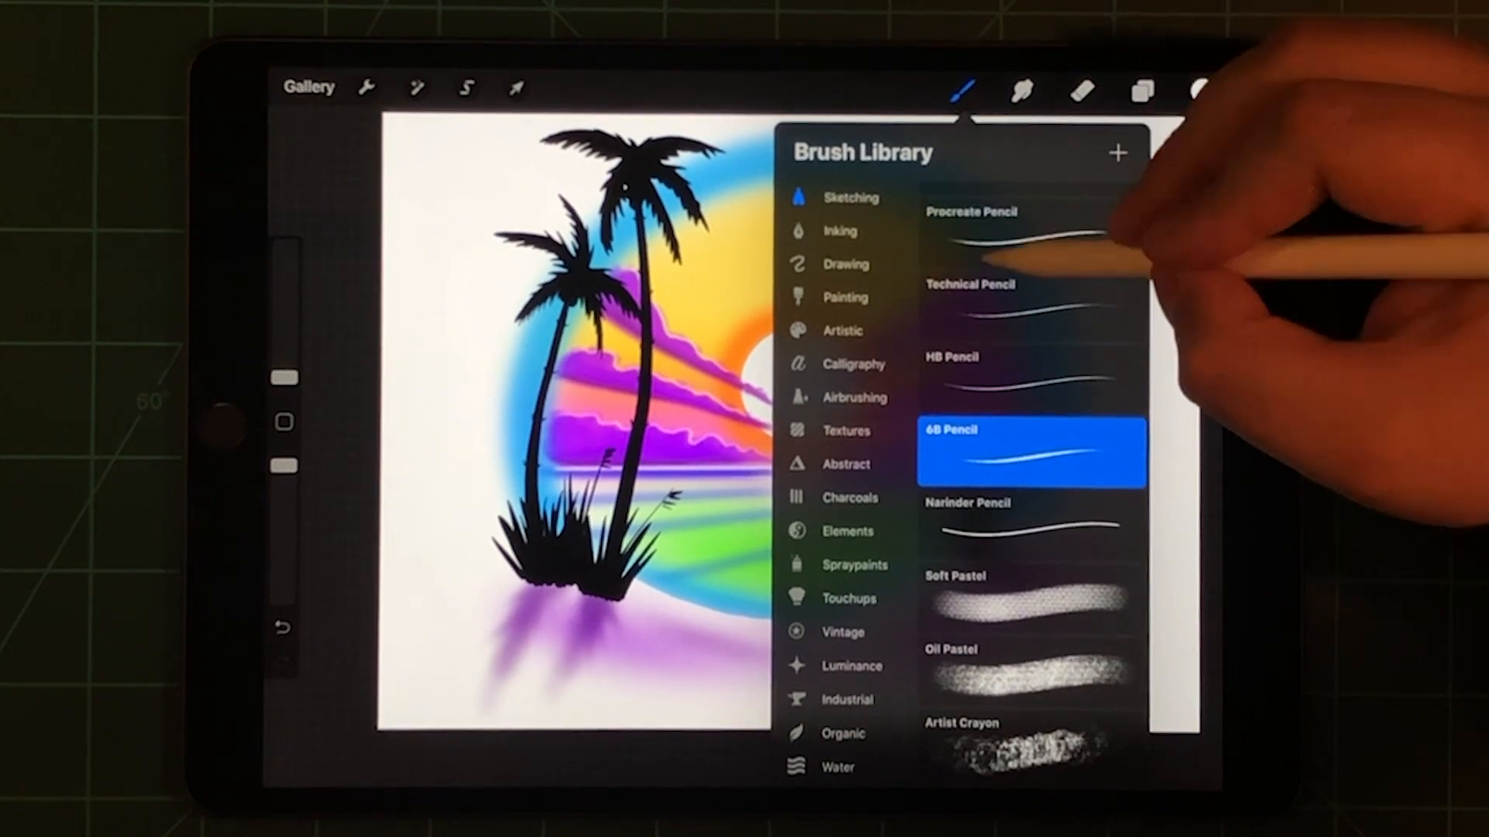
pyautogui.moveTo(1047, 233); pyautogui.dragTo(1035, 535)
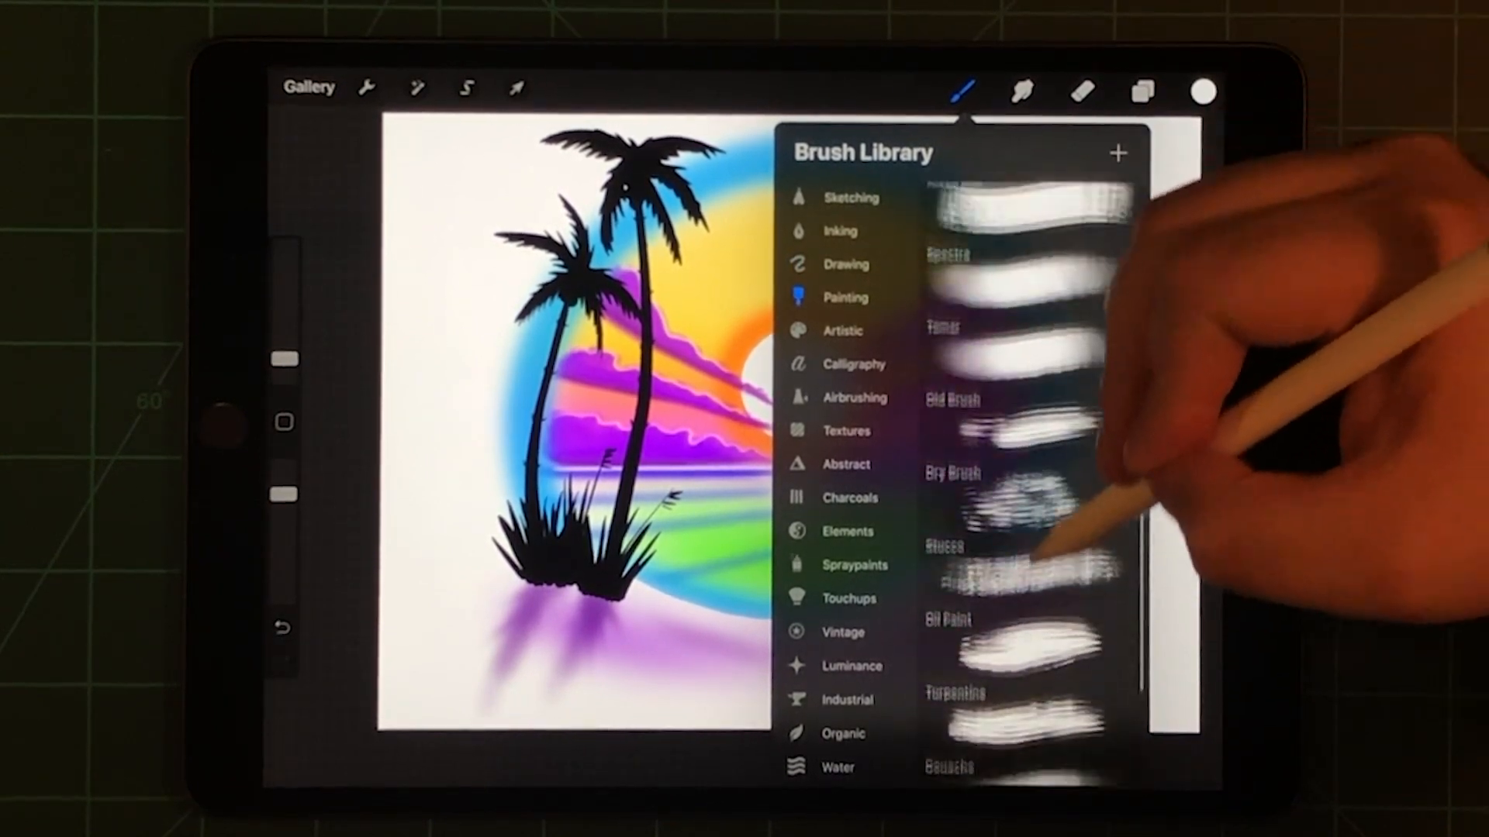
pyautogui.moveTo(1082, 350); pyautogui.dragTo(1083, 575)
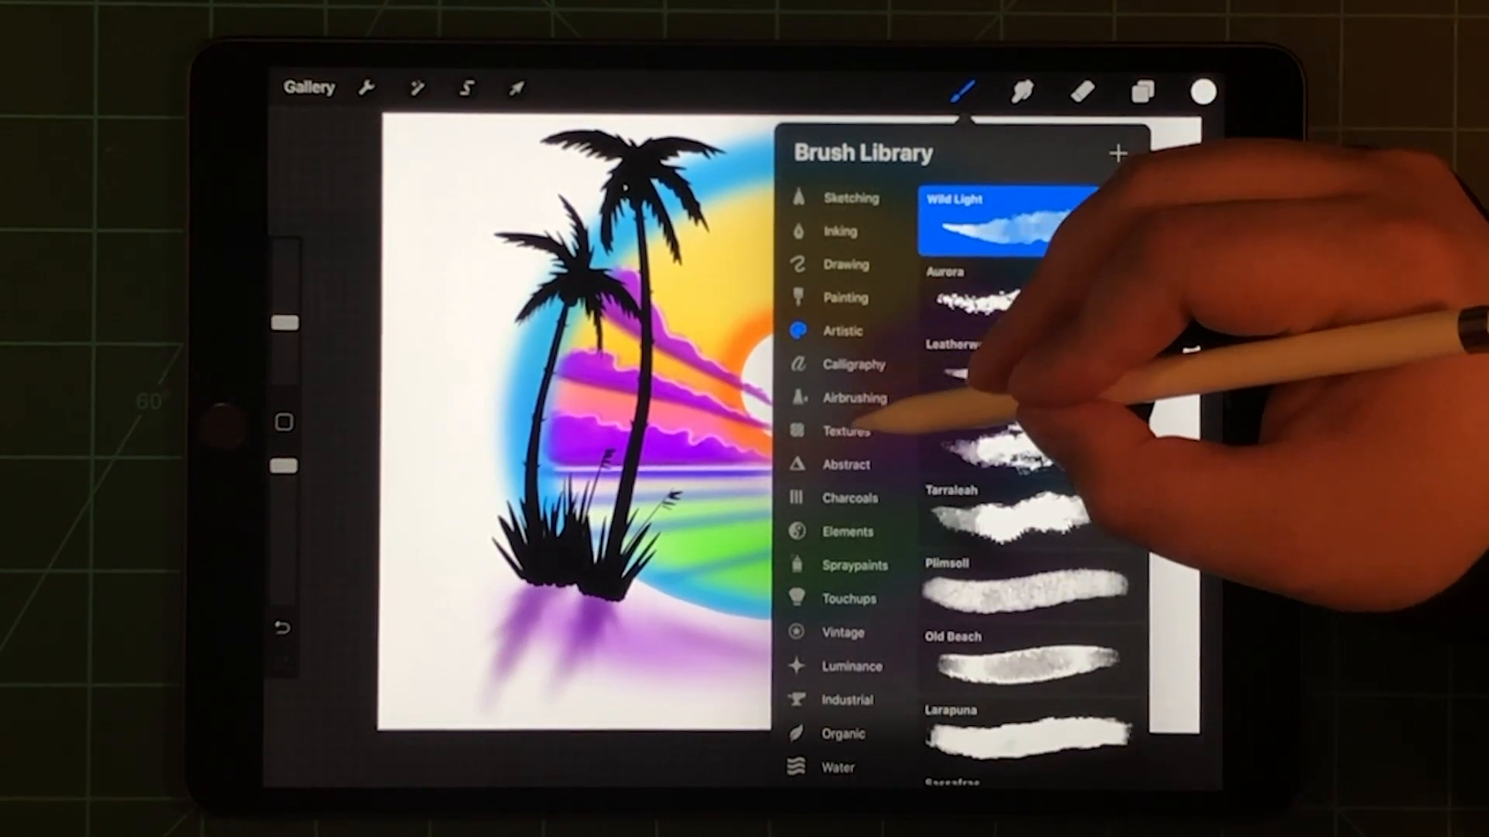
pyautogui.moveTo(1052, 288); pyautogui.dragTo(1029, 454)
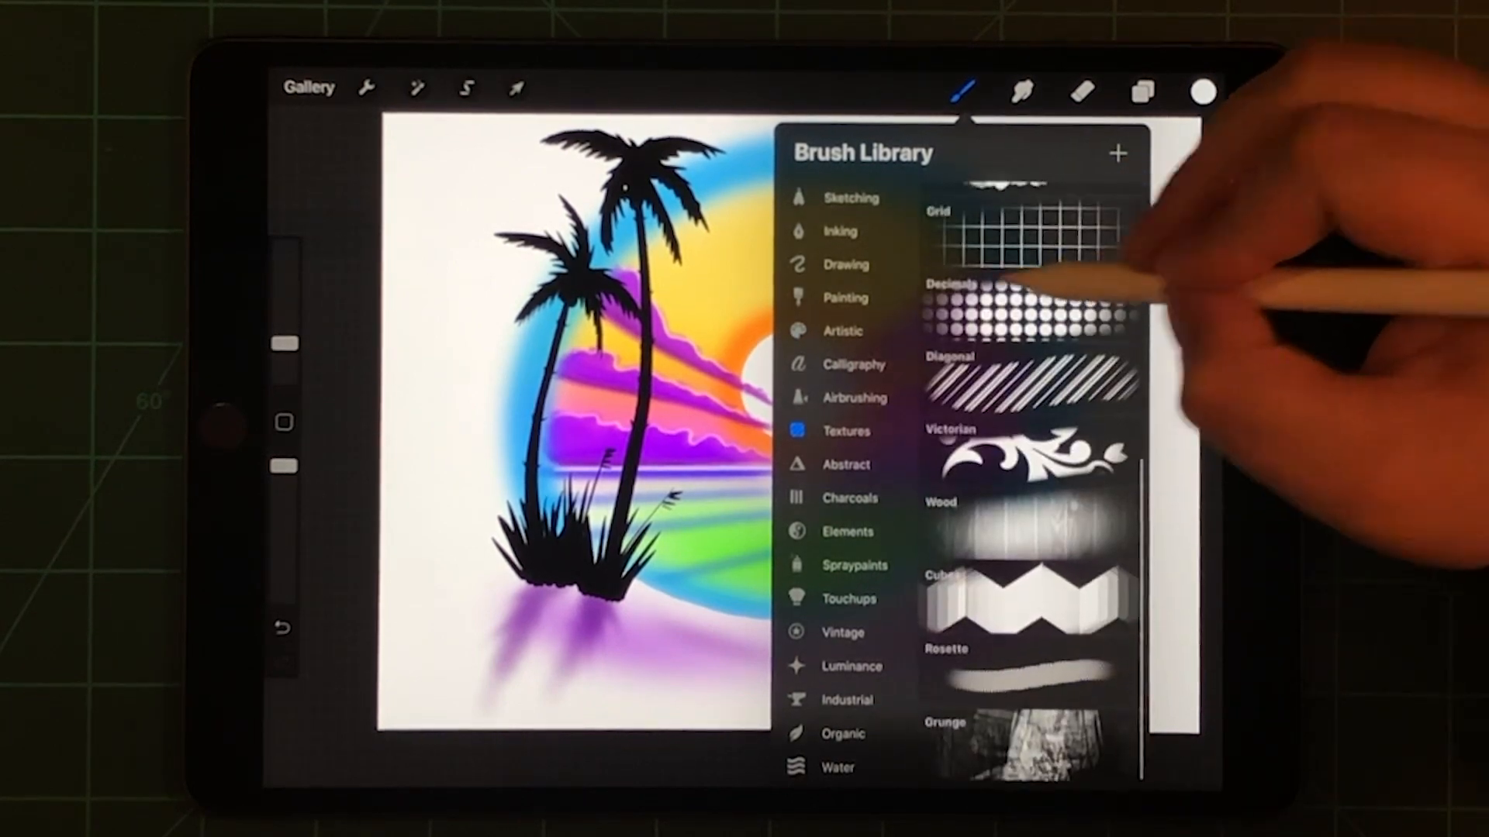
# Step: Browse Abstract and Charcoals, land on Elements for Driven Snow, and bring up the layers
pyautogui.click(849, 464)
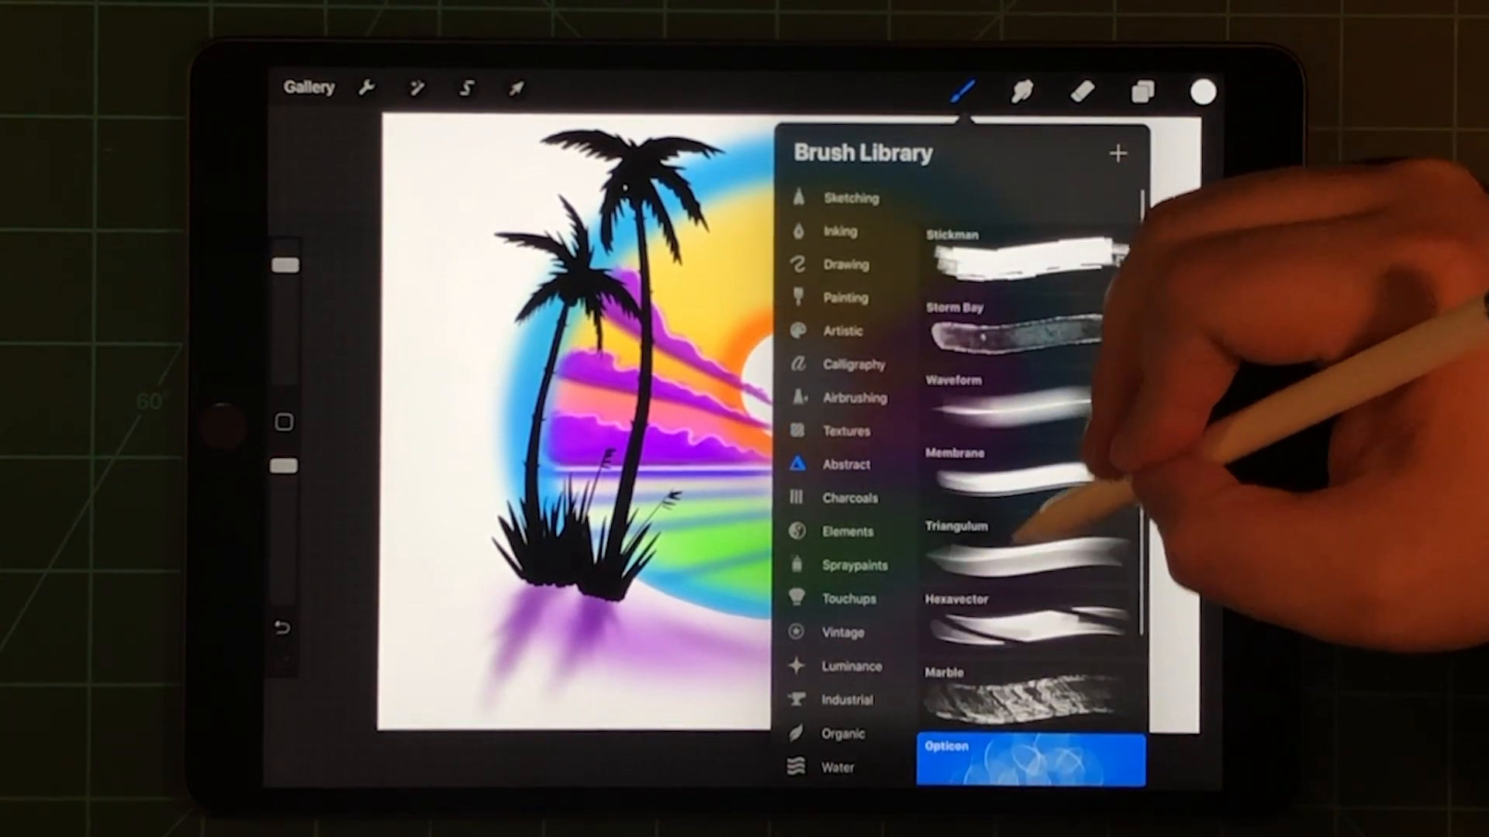
pyautogui.moveTo(1070, 482); pyautogui.dragTo(989, 304)
pyautogui.click(849, 498)
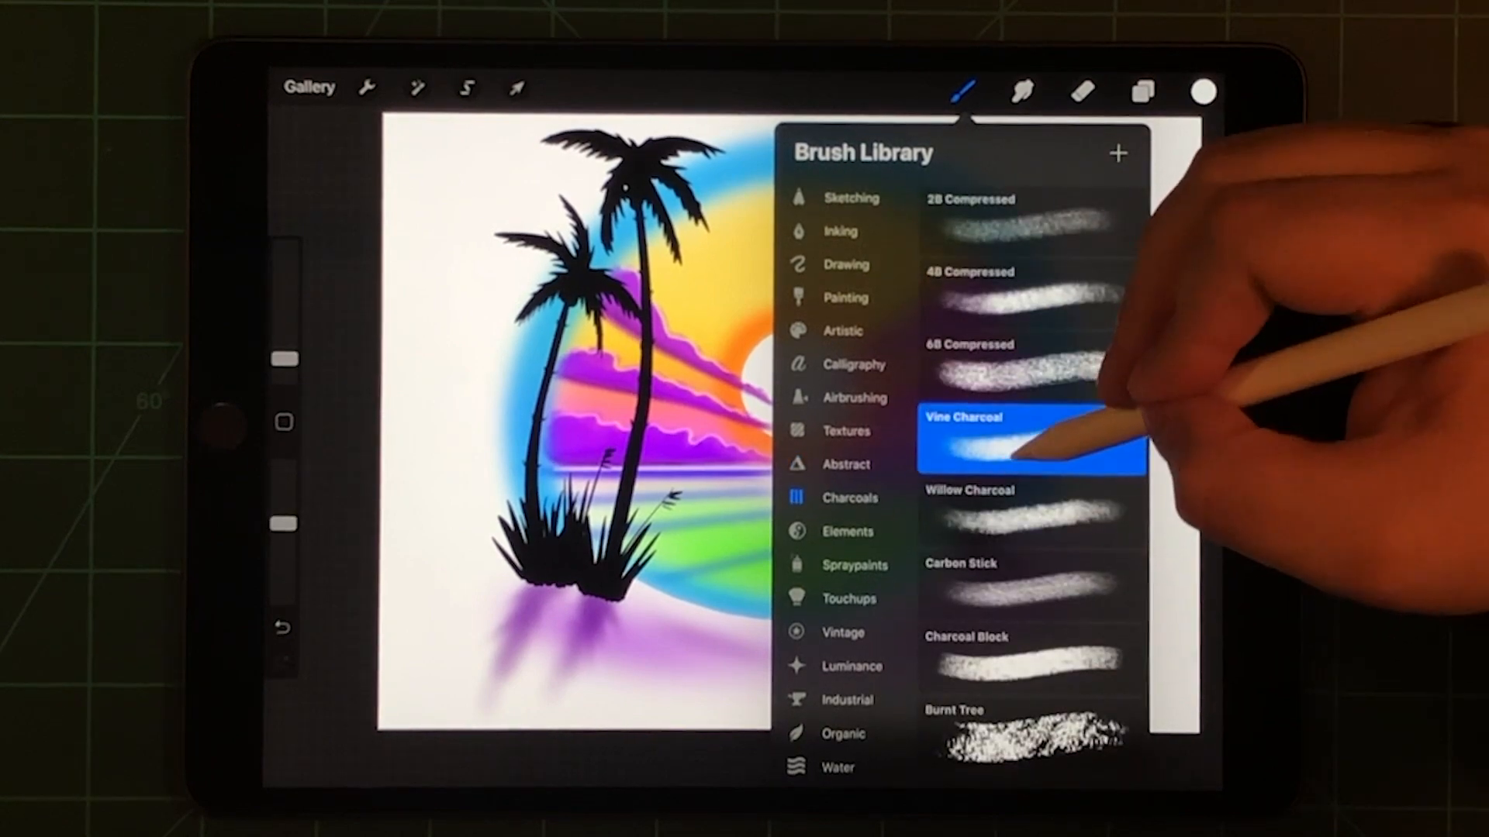
pyautogui.moveTo(1065, 449); pyautogui.dragTo(1046, 465)
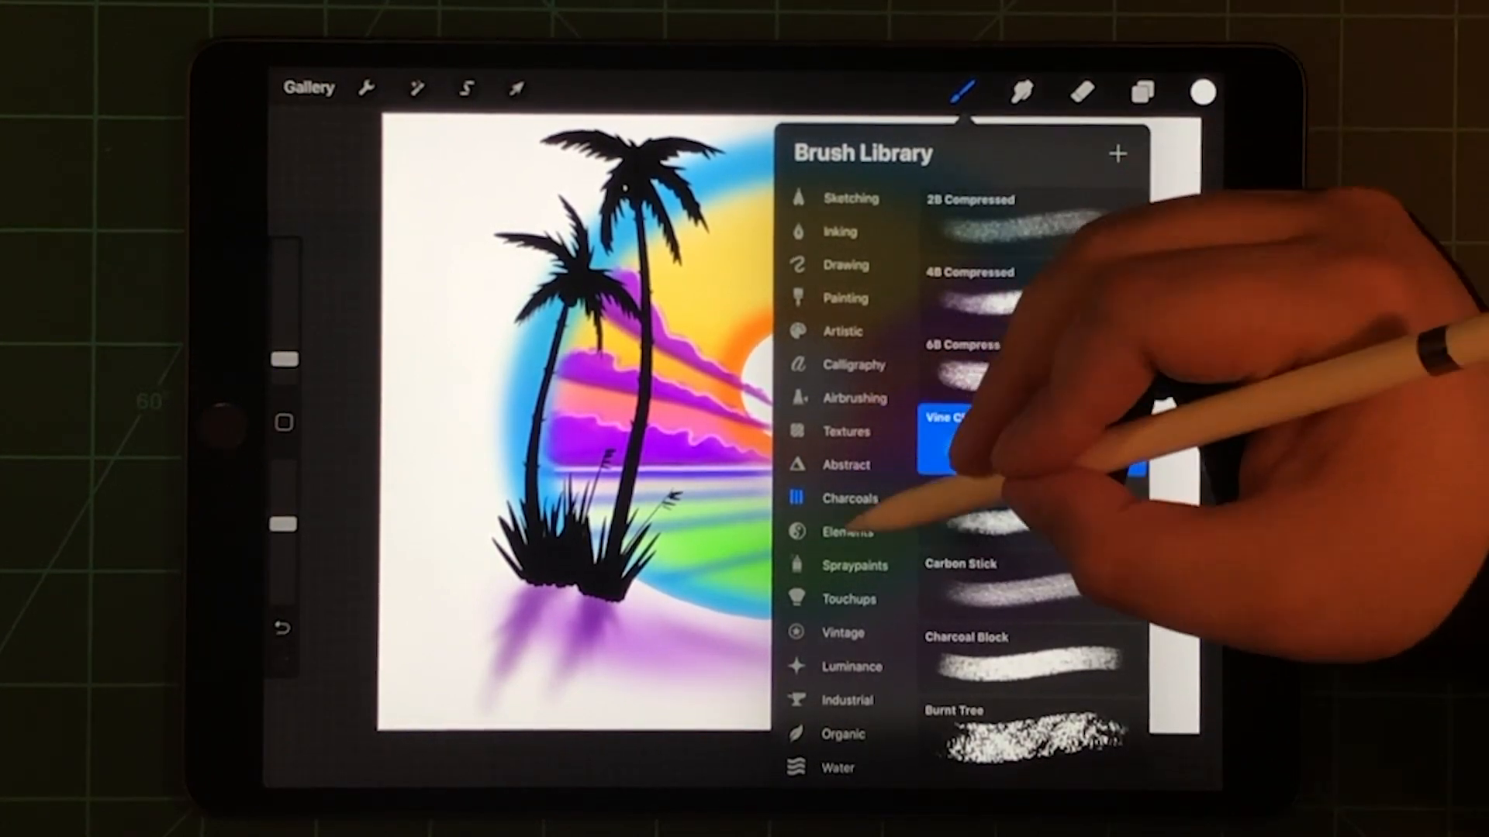
pyautogui.click(848, 530)
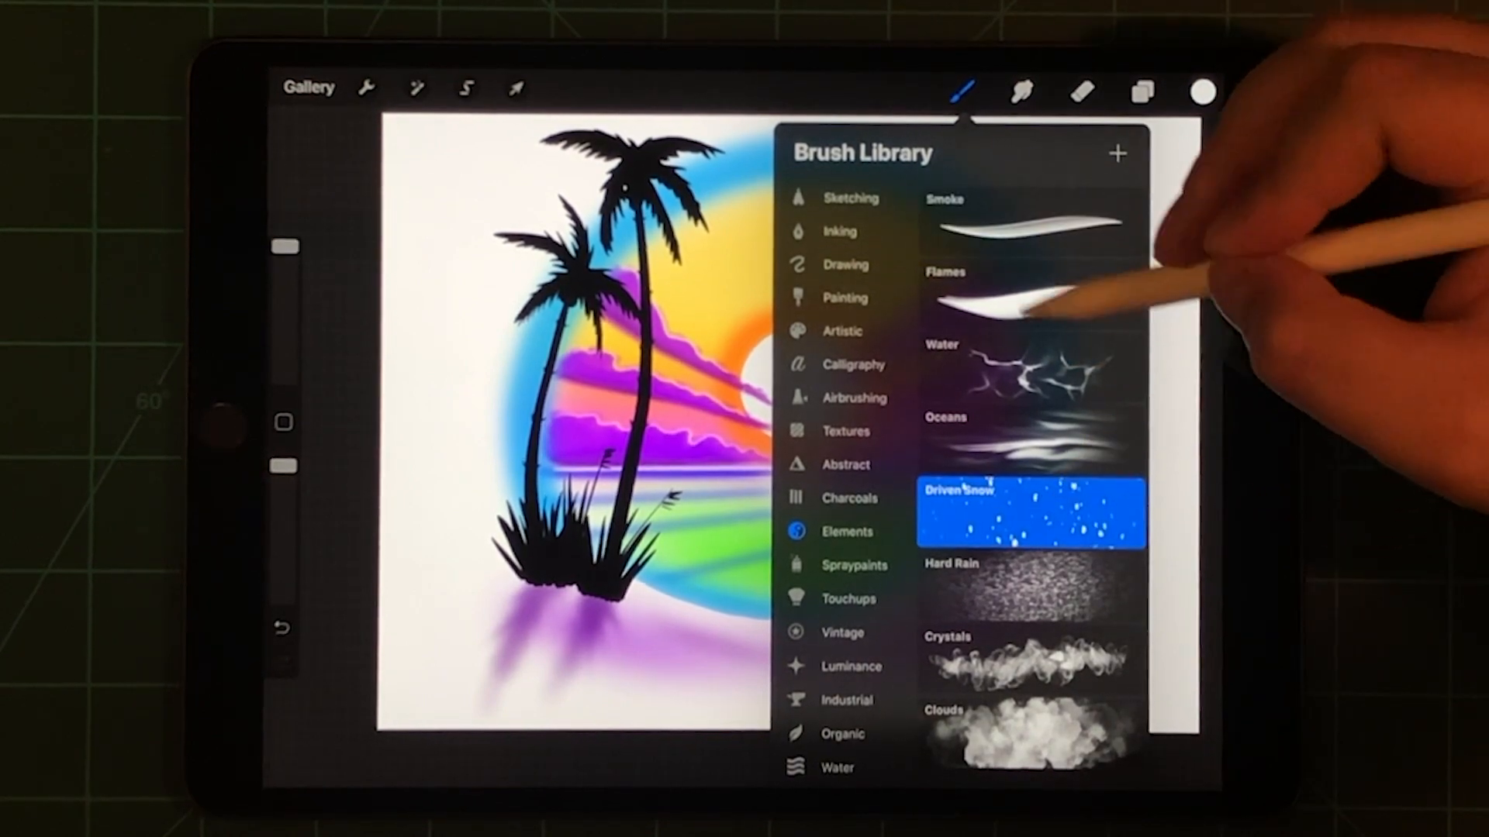
pyautogui.click(814, 349)
# Step: Add a new empty Layer 3 on top for the sand speckles
pyautogui.click(1144, 91)
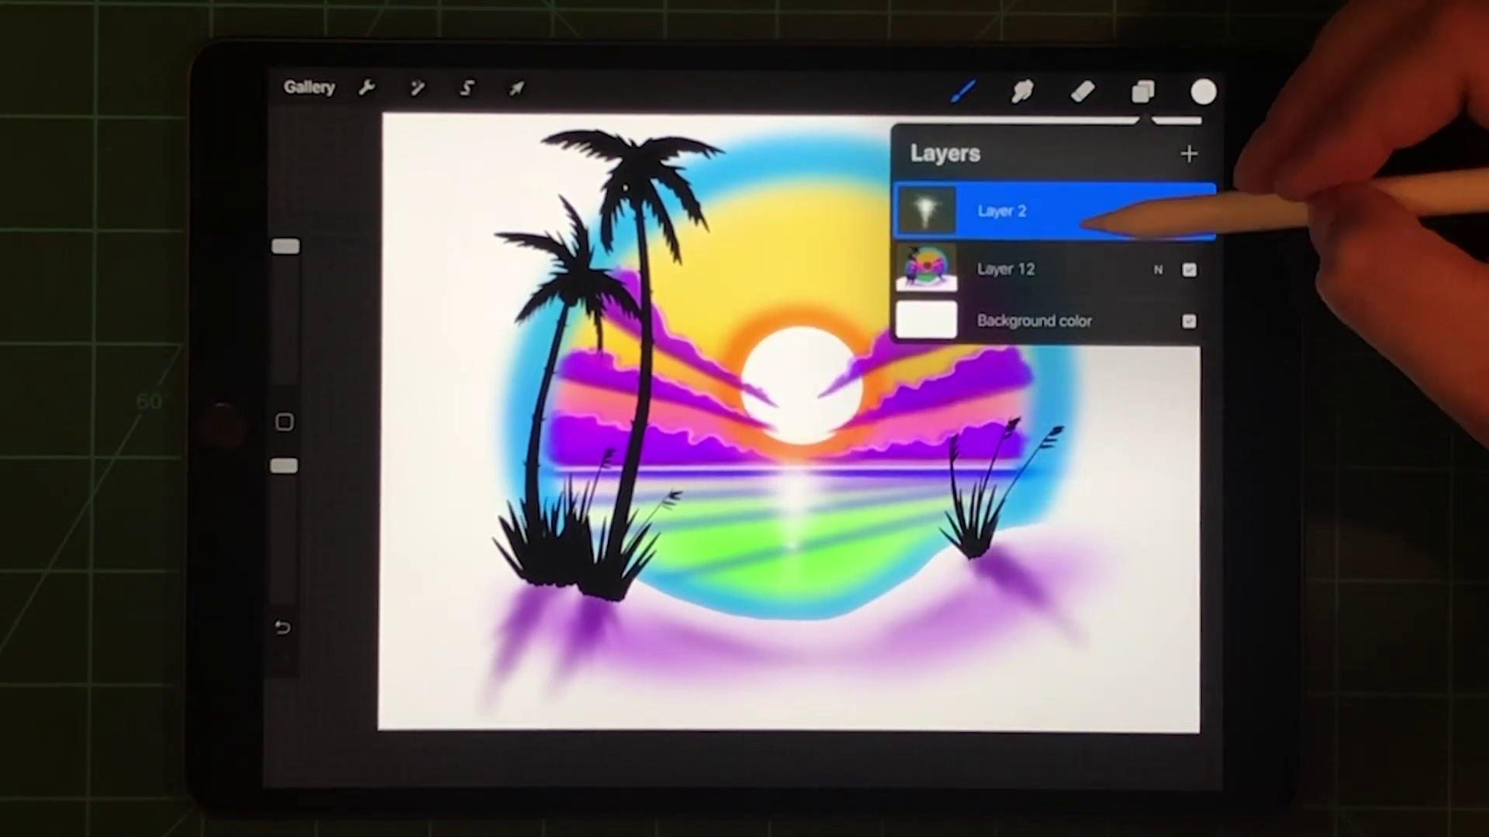
pyautogui.click(1189, 153)
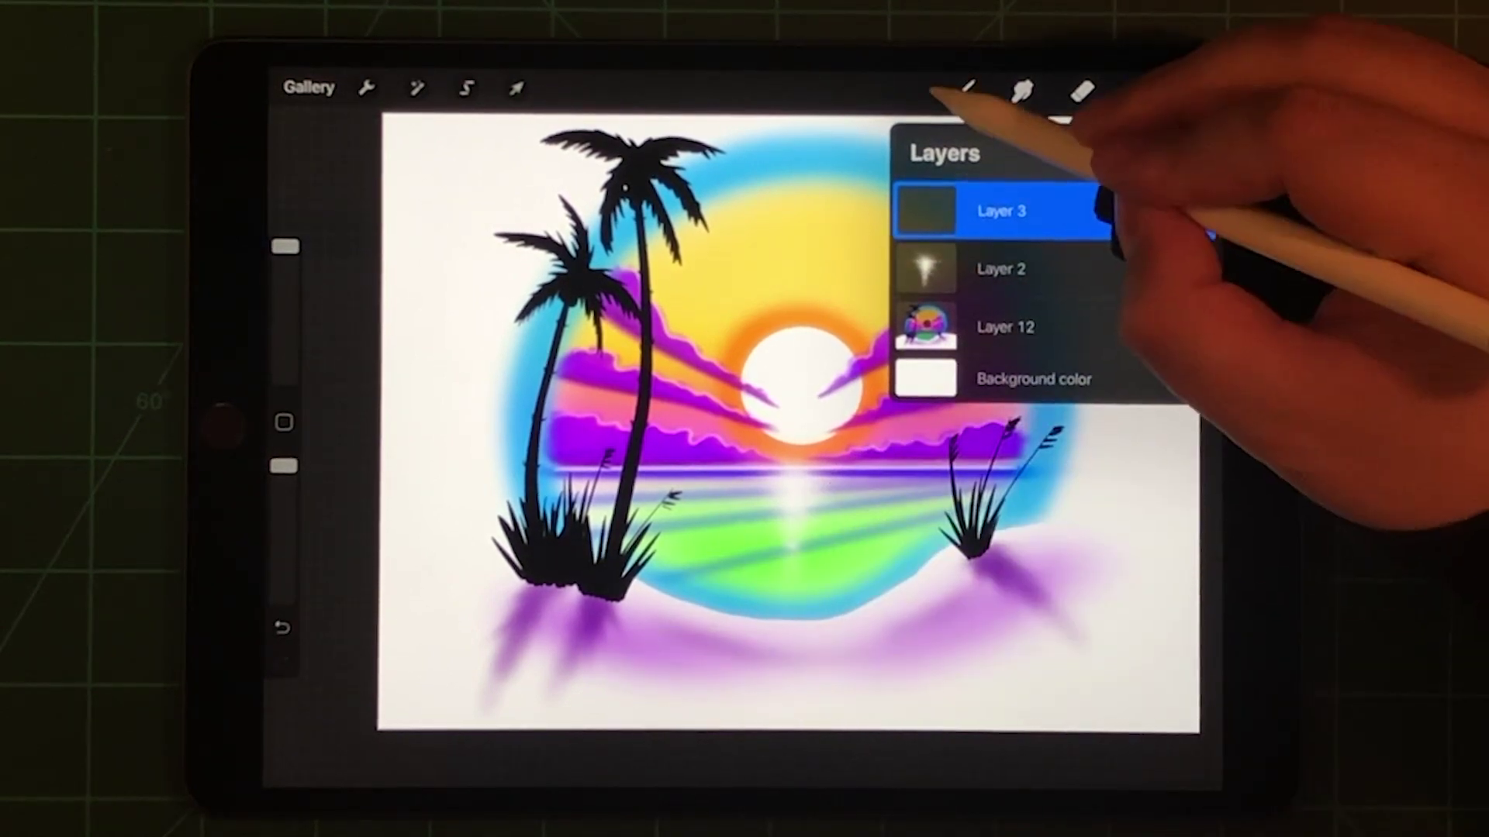
pyautogui.click(757, 523)
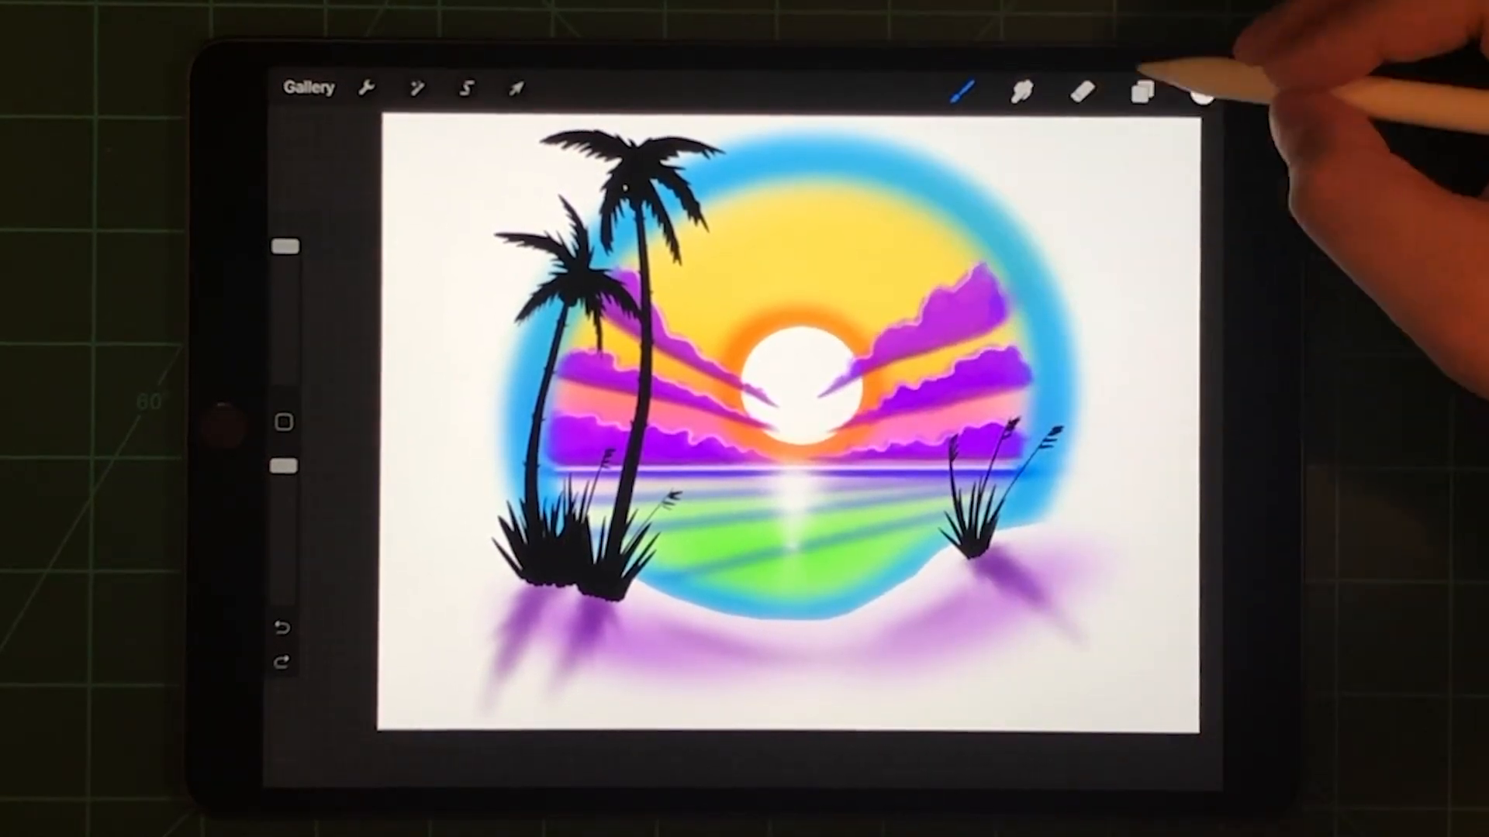
pyautogui.click(1144, 90)
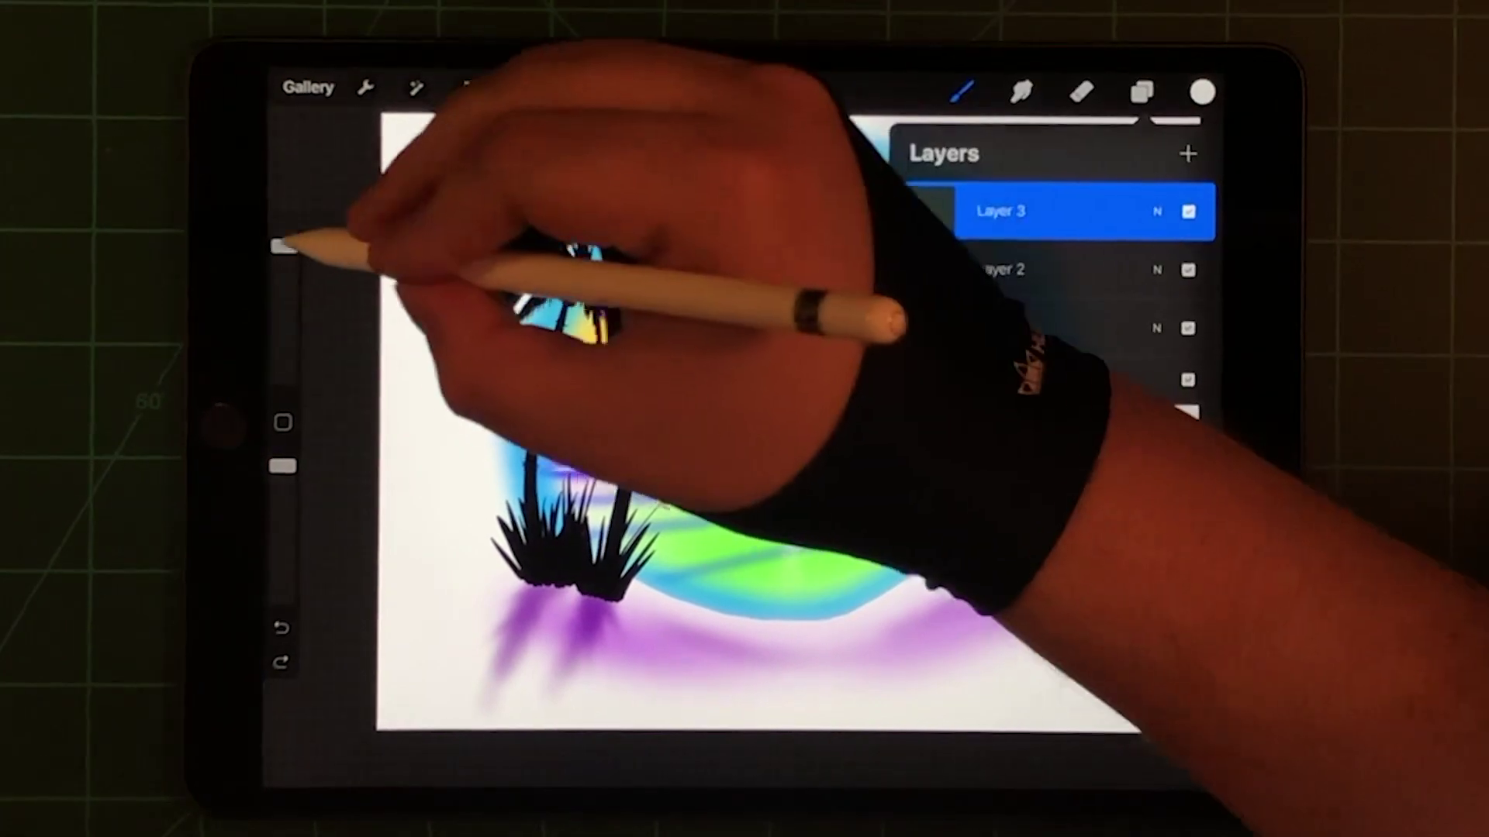
pyautogui.click(500, 327)
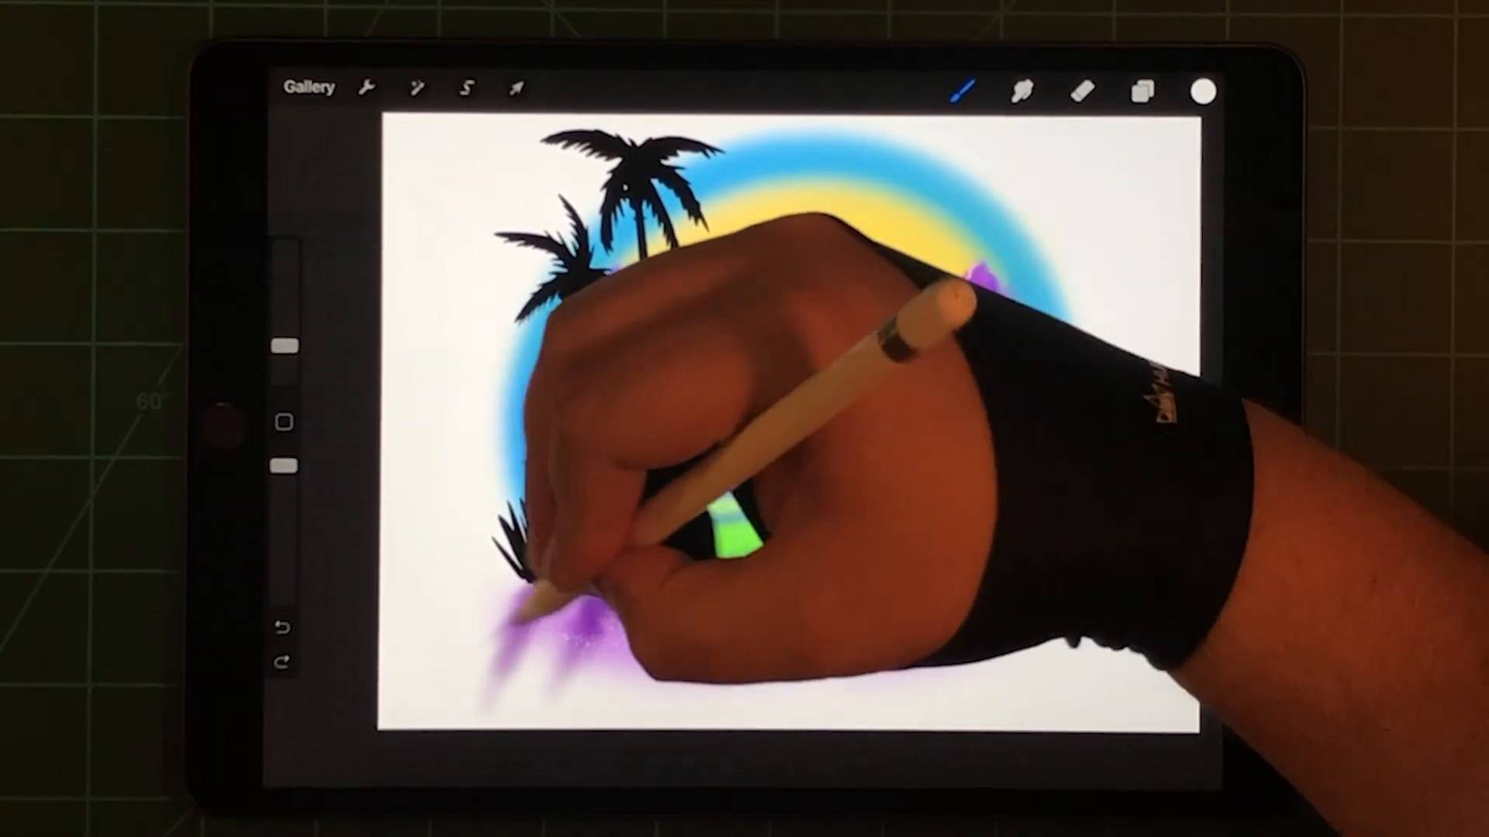
# Step: Fill out the purple shadow under the right grass and sprinkle white sparkle dots on the sand
pyautogui.moveTo(1053, 599); pyautogui.dragTo(1076, 547)
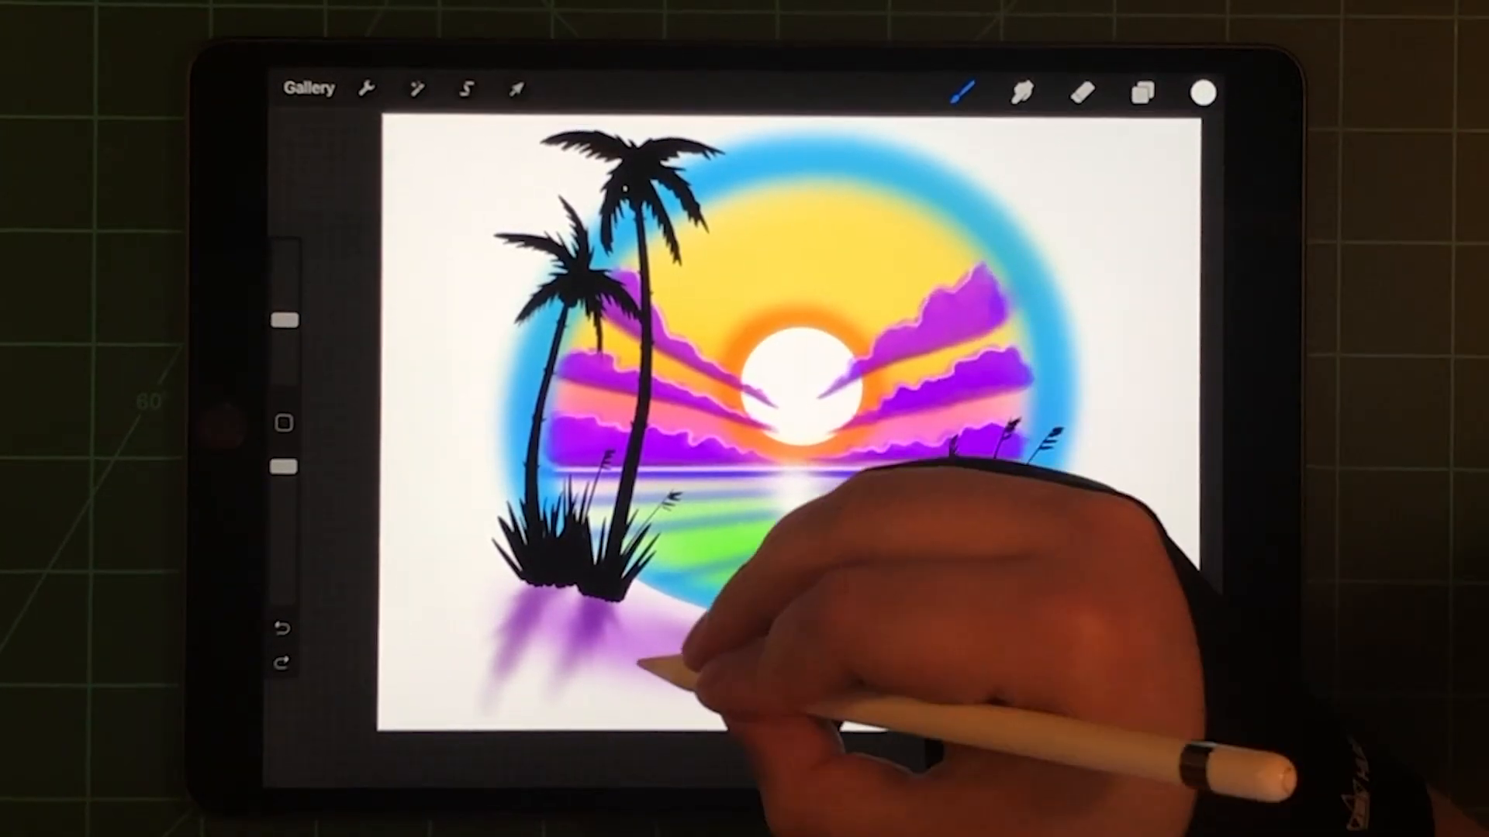
pyautogui.moveTo(1053, 564); pyautogui.dragTo(953, 651)
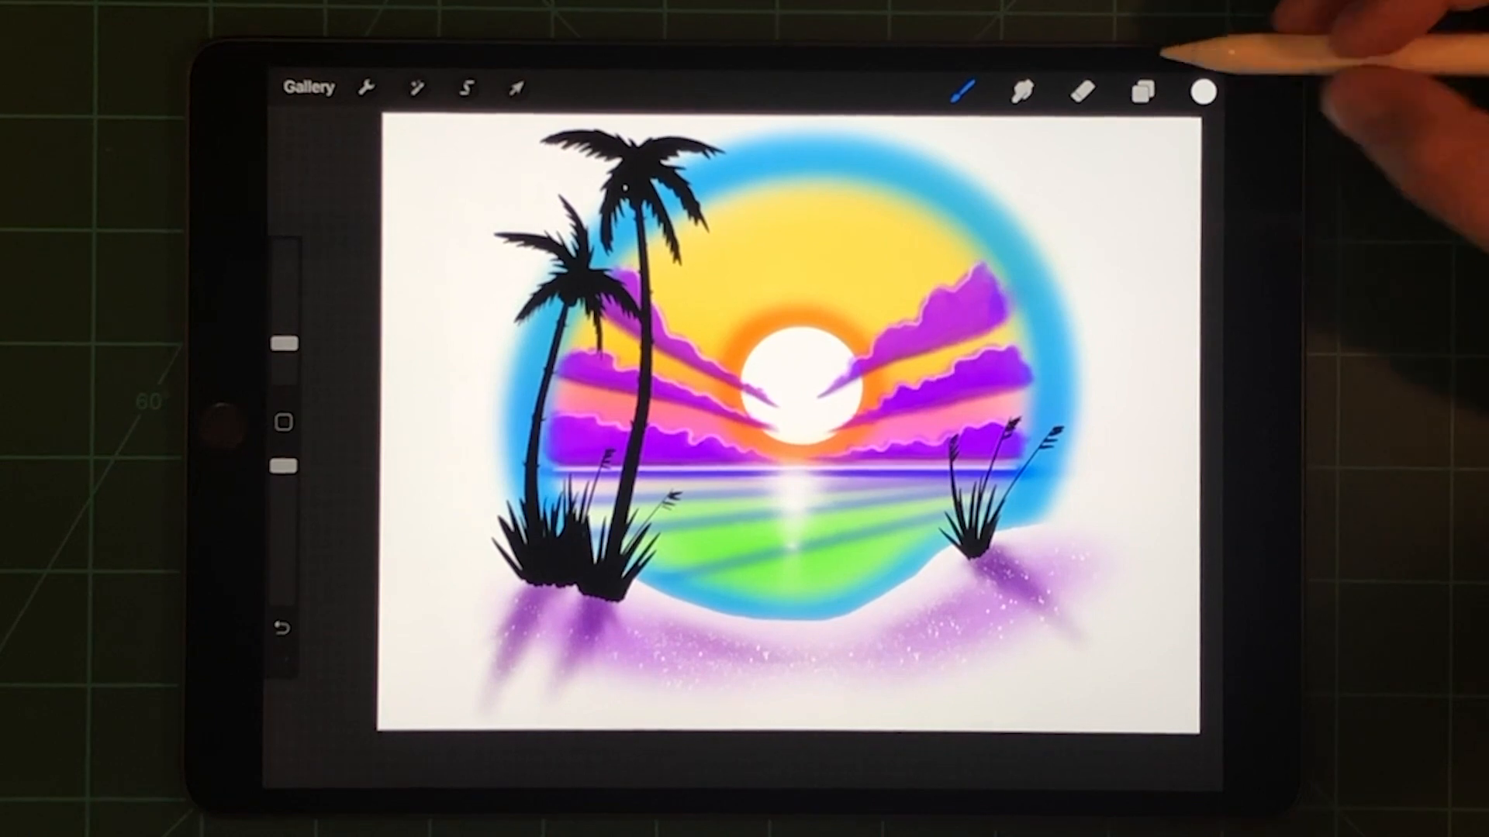
# Step: Pick an orange-brown shade on the colour disc for the speckles
pyautogui.click(1144, 92)
pyautogui.click(1203, 92)
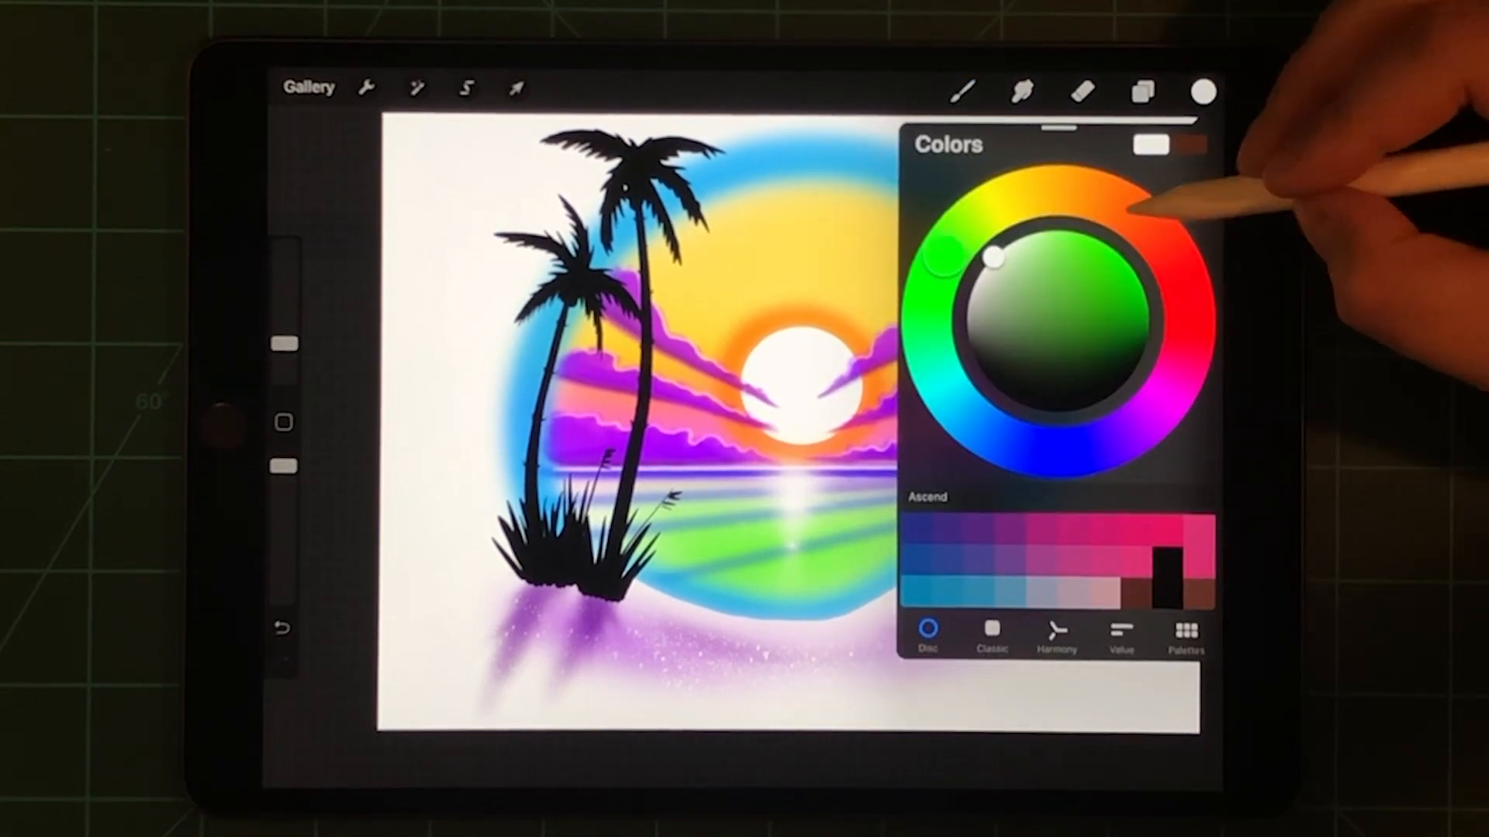
pyautogui.click(1163, 233)
pyautogui.moveTo(1083, 233)
pyautogui.mouseDown()
pyautogui.moveTo(1064, 280)
pyautogui.moveTo(1076, 238)
pyautogui.mouseUp()
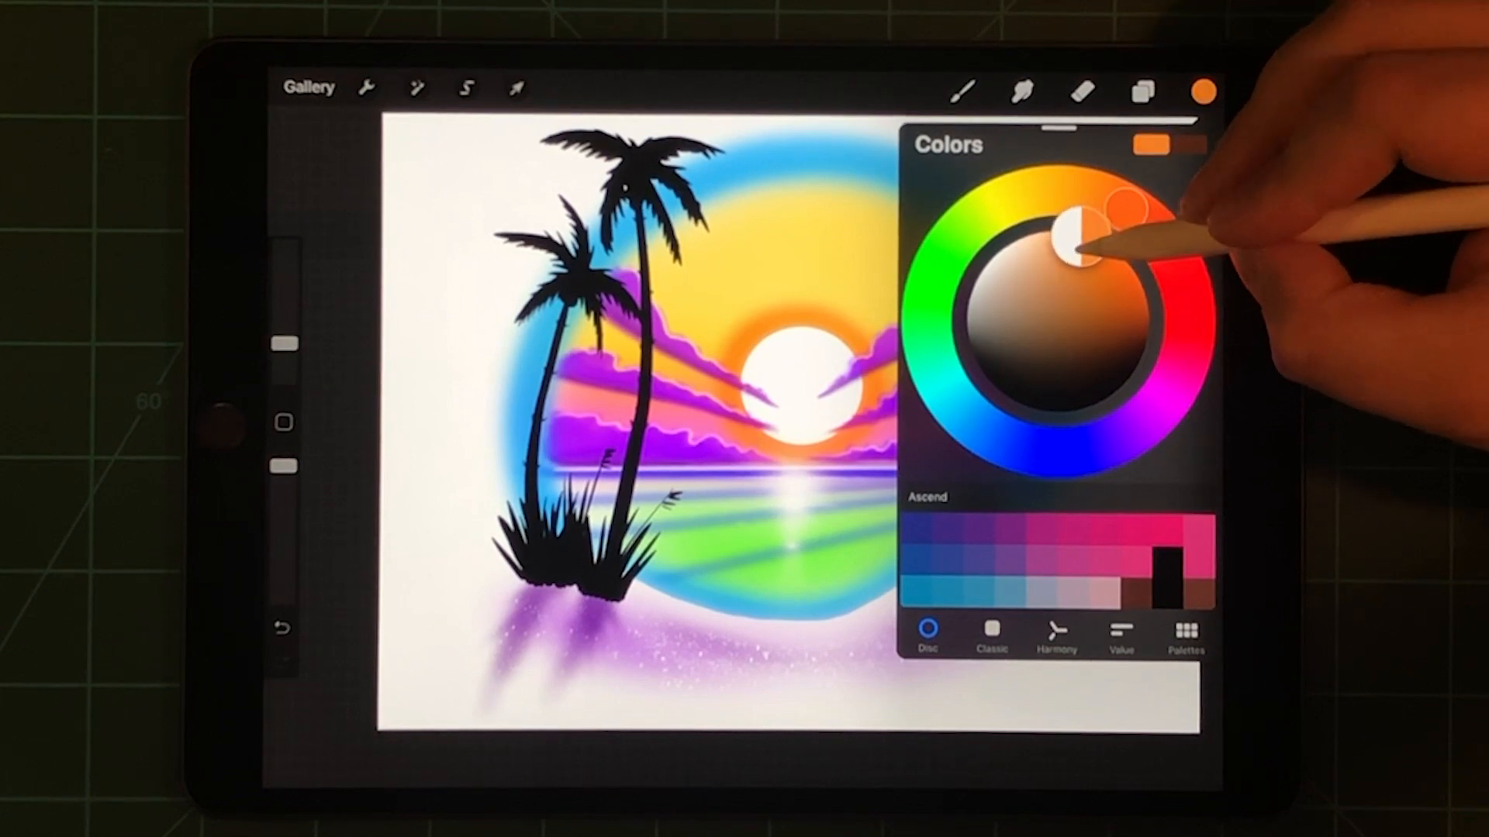
pyautogui.click(744, 419)
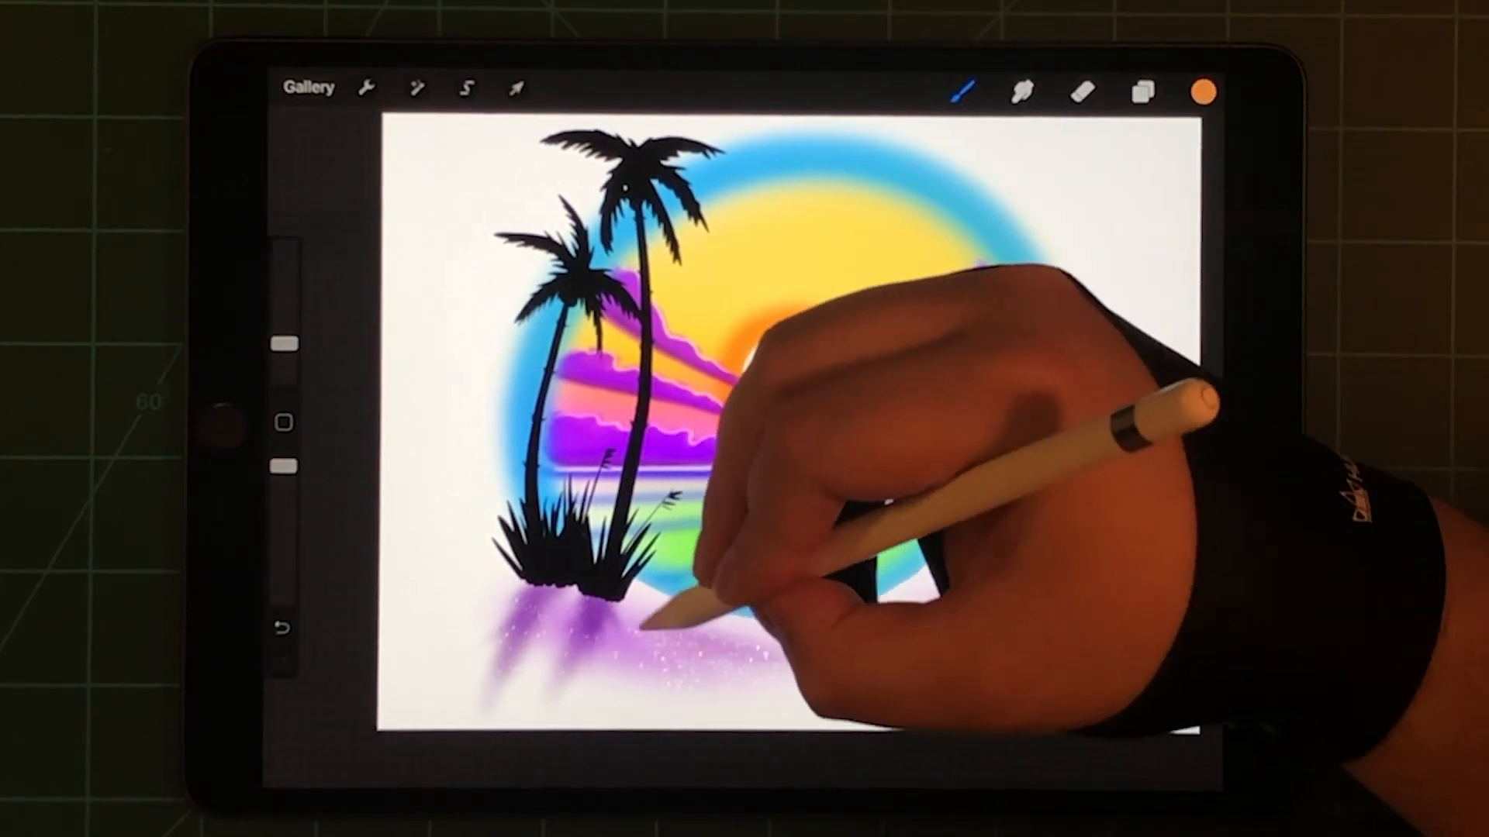
# Step: Spray orange speckles along the bottom of the beach and merge the layers into one
pyautogui.moveTo(635, 657)
pyautogui.mouseDown()
pyautogui.moveTo(908, 611)
pyautogui.moveTo(952, 646)
pyautogui.moveTo(721, 651)
pyautogui.mouseUp()
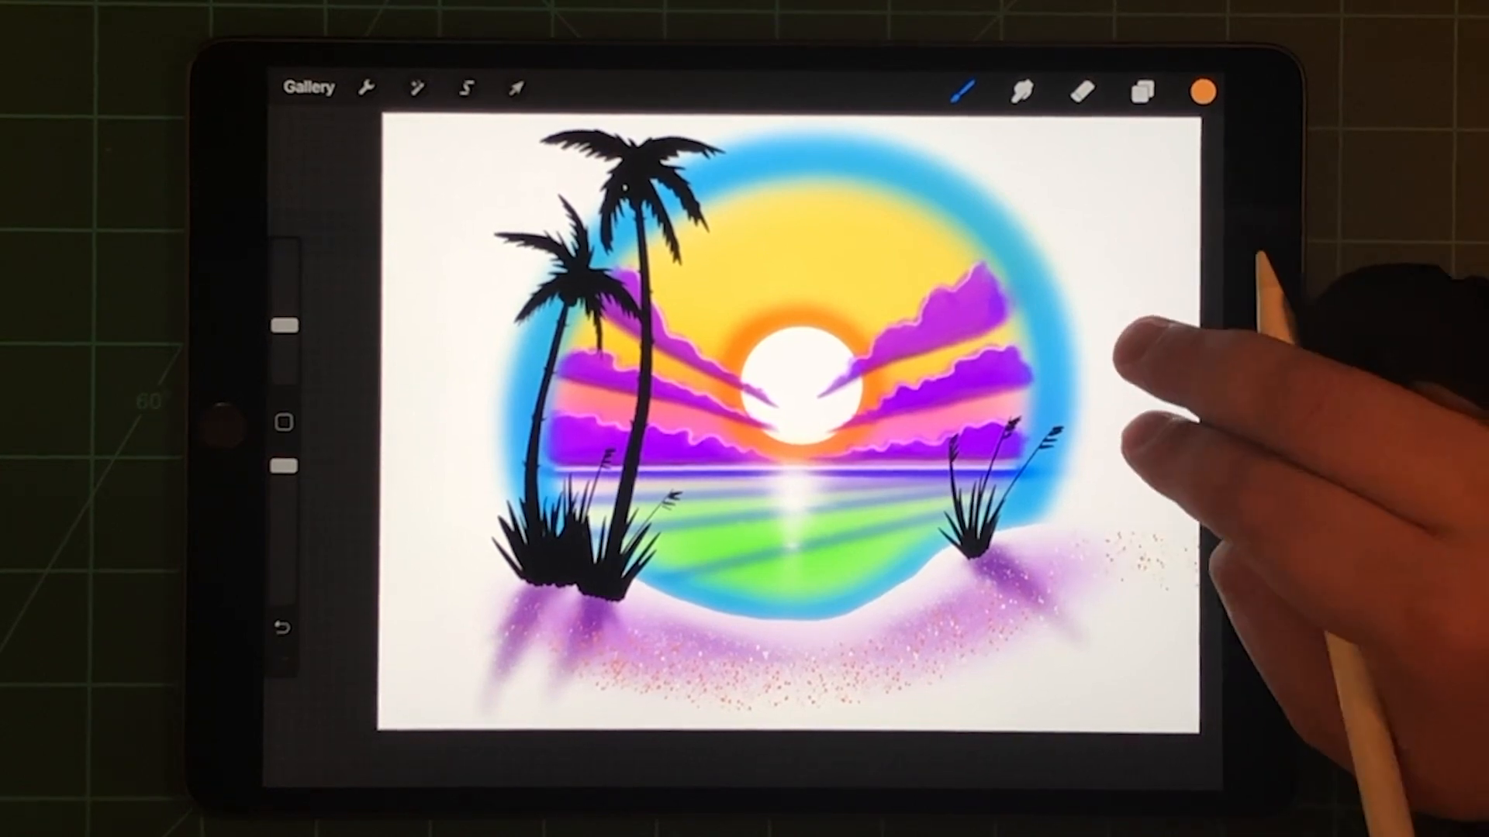
pyautogui.click(1142, 90)
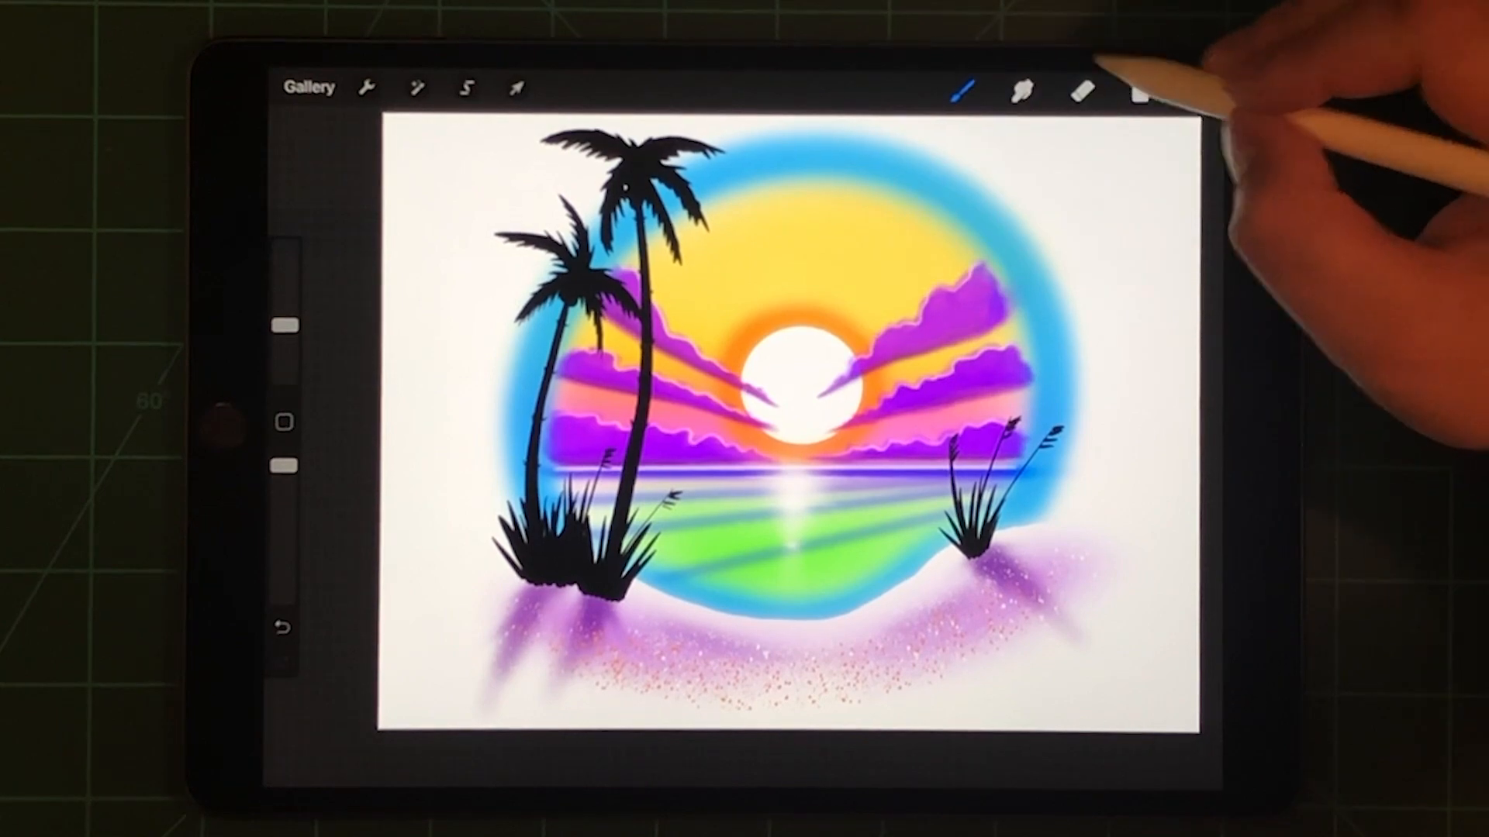
# Step: Enter Transform, enlarge the painting past the page, scale it back and nudge it right
pyautogui.click(516, 89)
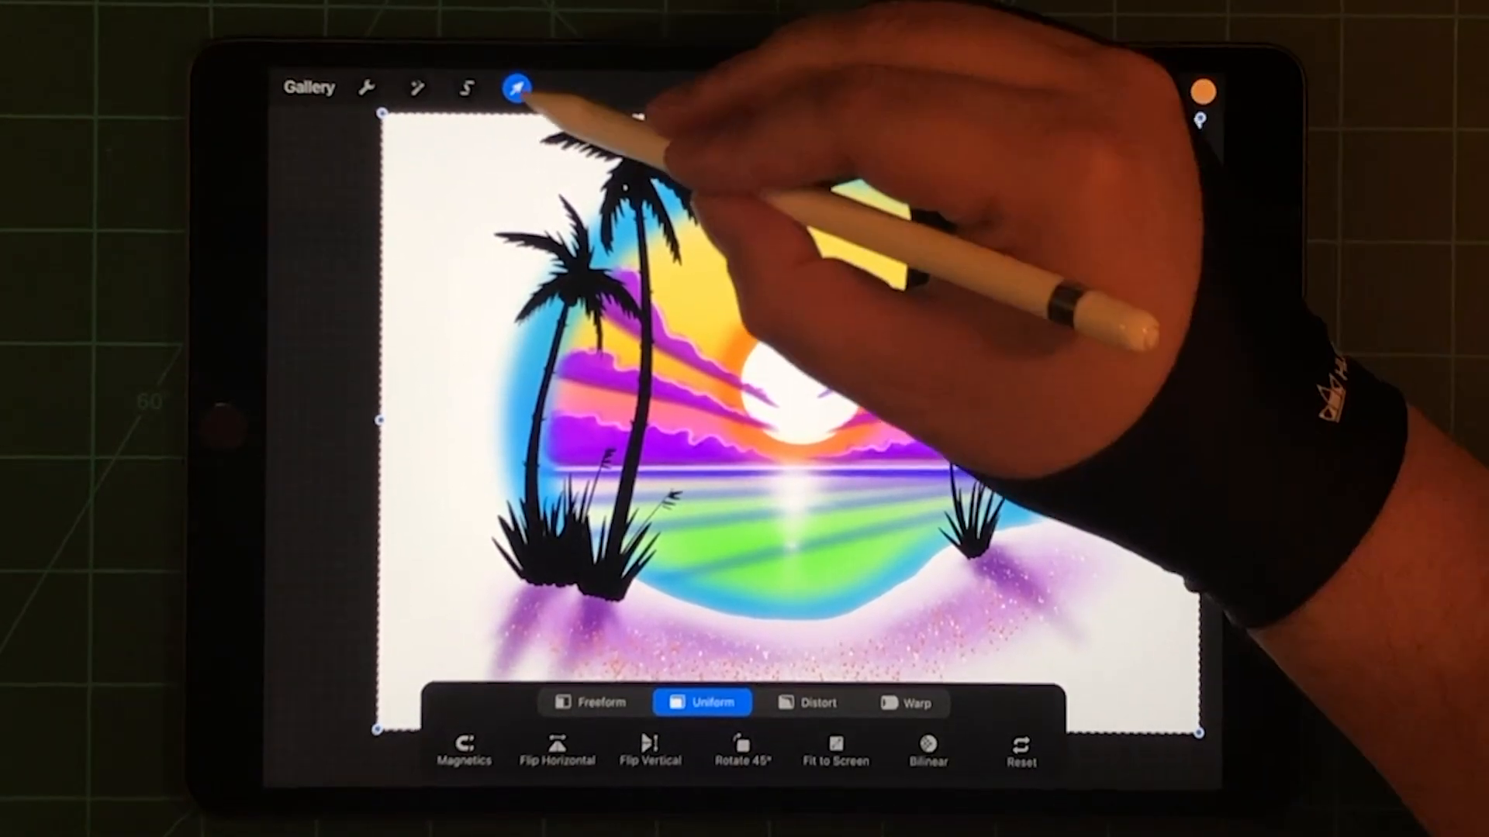
pyautogui.click(515, 88)
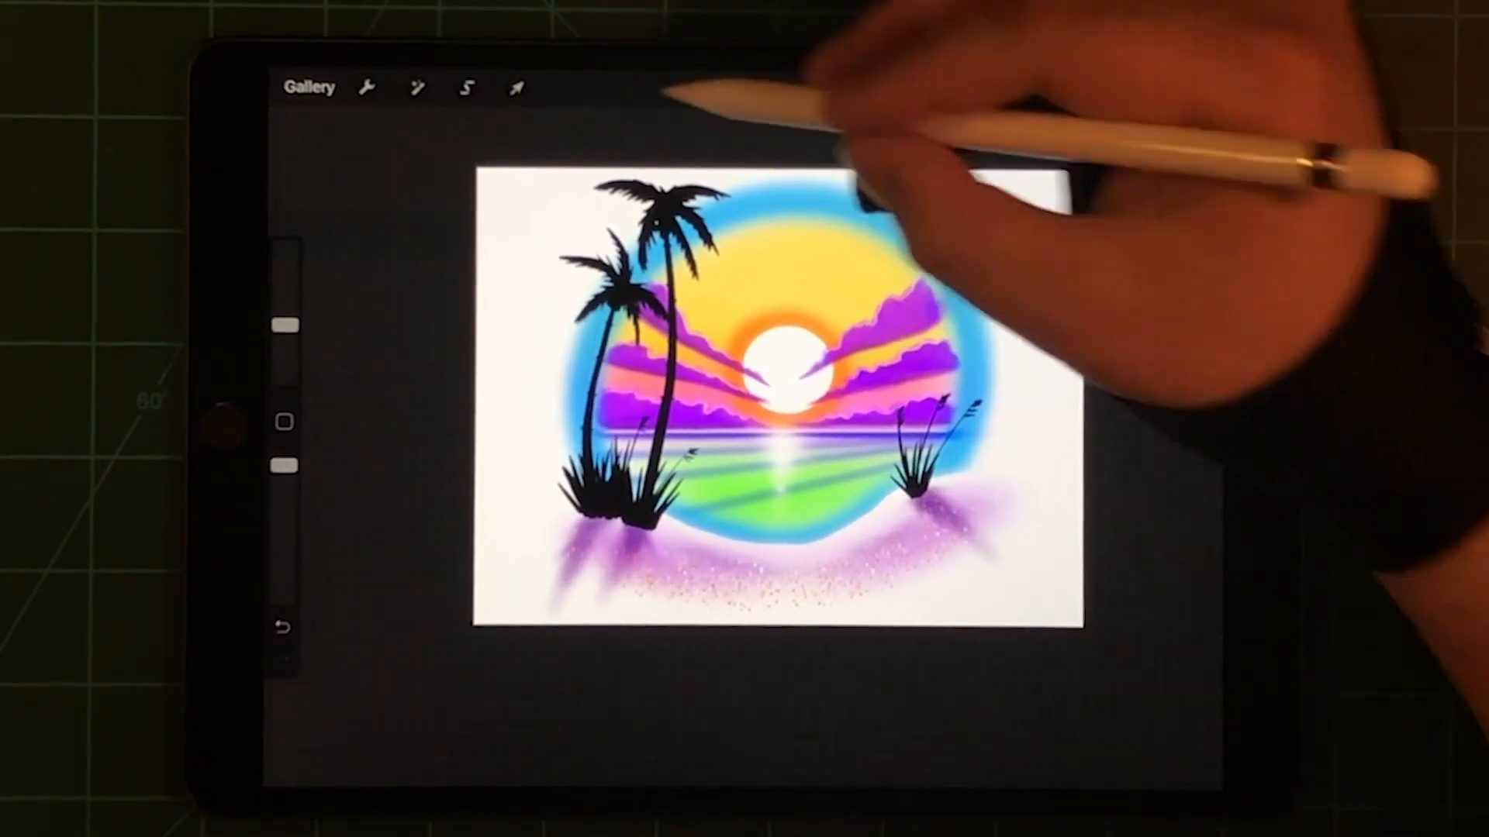
pyautogui.click(515, 89)
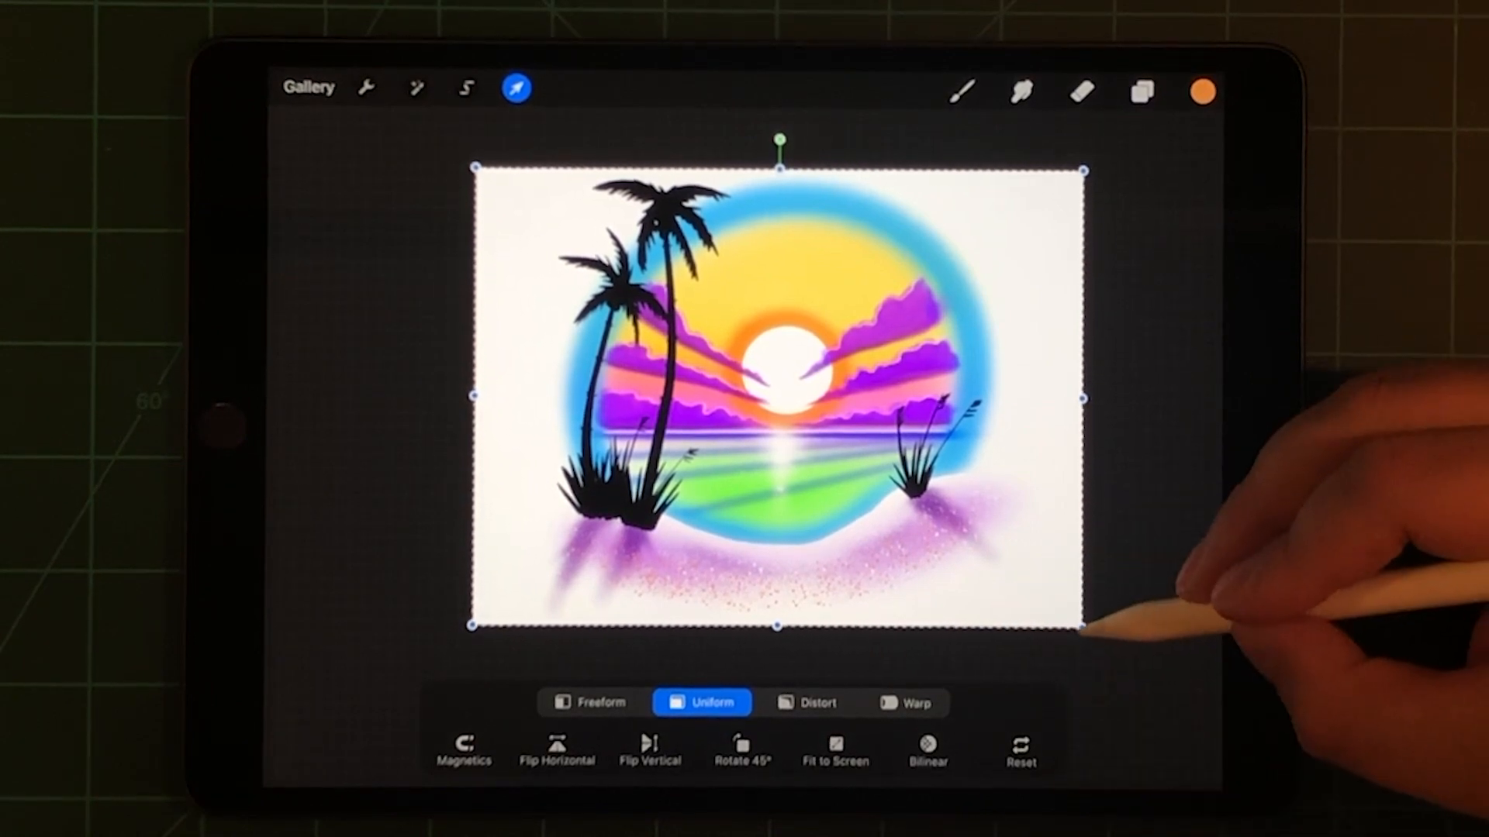
pyautogui.moveTo(1082, 629)
pyautogui.mouseDown()
pyautogui.moveTo(1104, 643)
pyautogui.moveTo(1099, 664)
pyautogui.mouseUp()
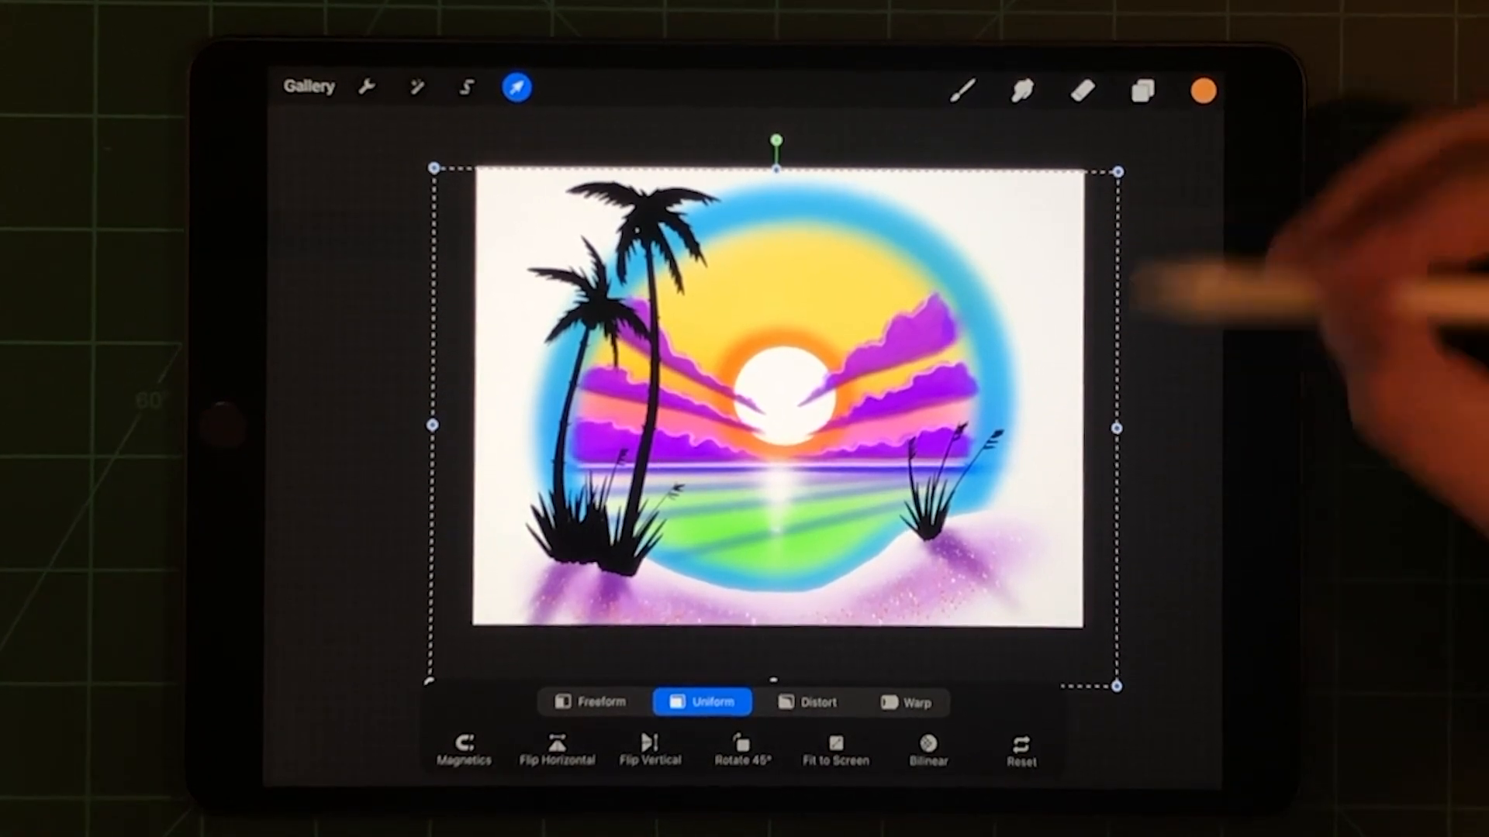
pyautogui.moveTo(1117, 689); pyautogui.dragTo(1051, 636)
pyautogui.moveTo(744, 407); pyautogui.dragTo(786, 412)
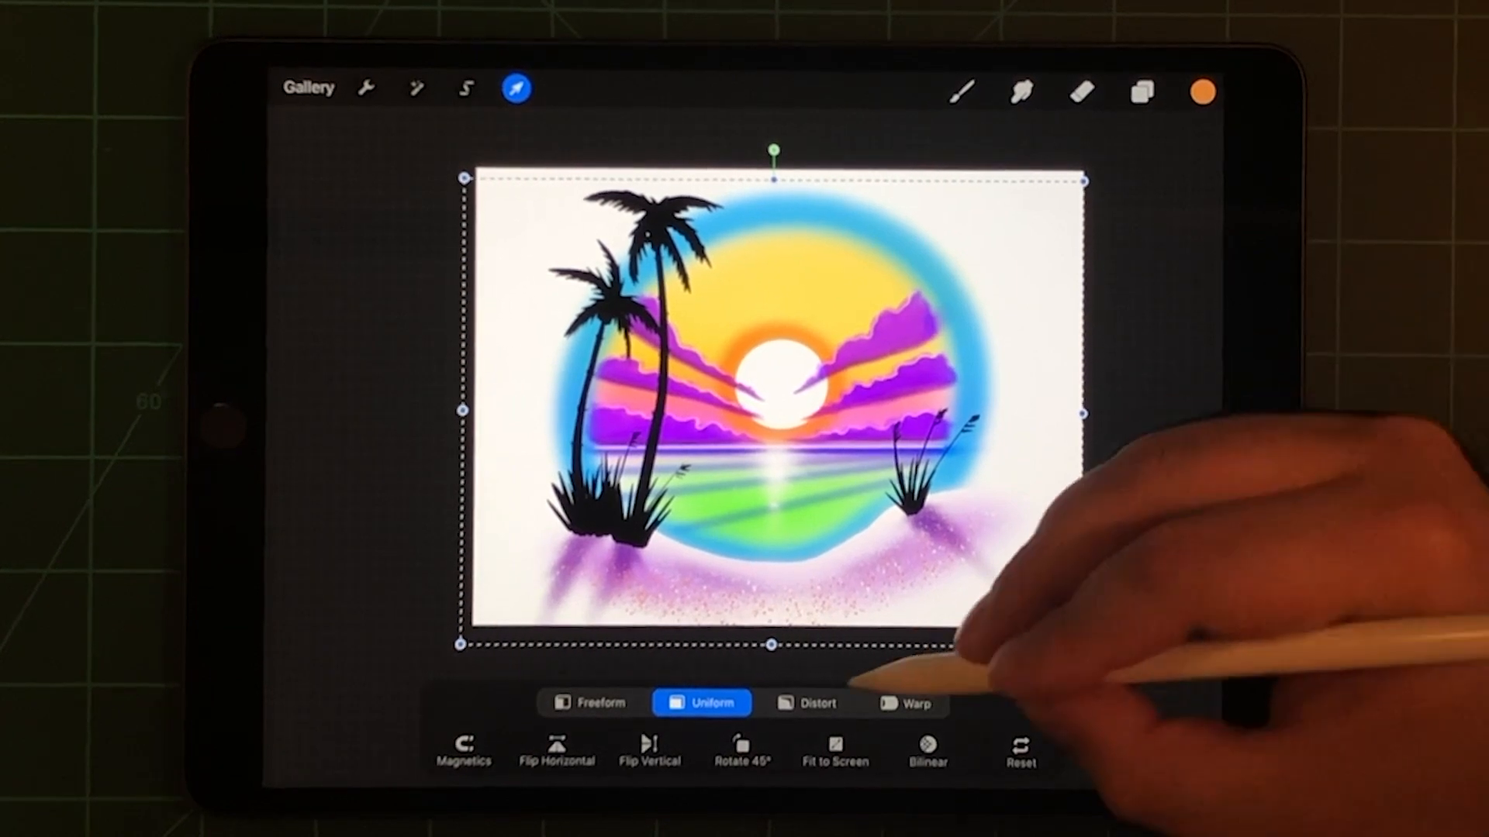
# Step: Switch to Distort and stretch the painting's right, bottom, left and top edges outward
pyautogui.click(809, 703)
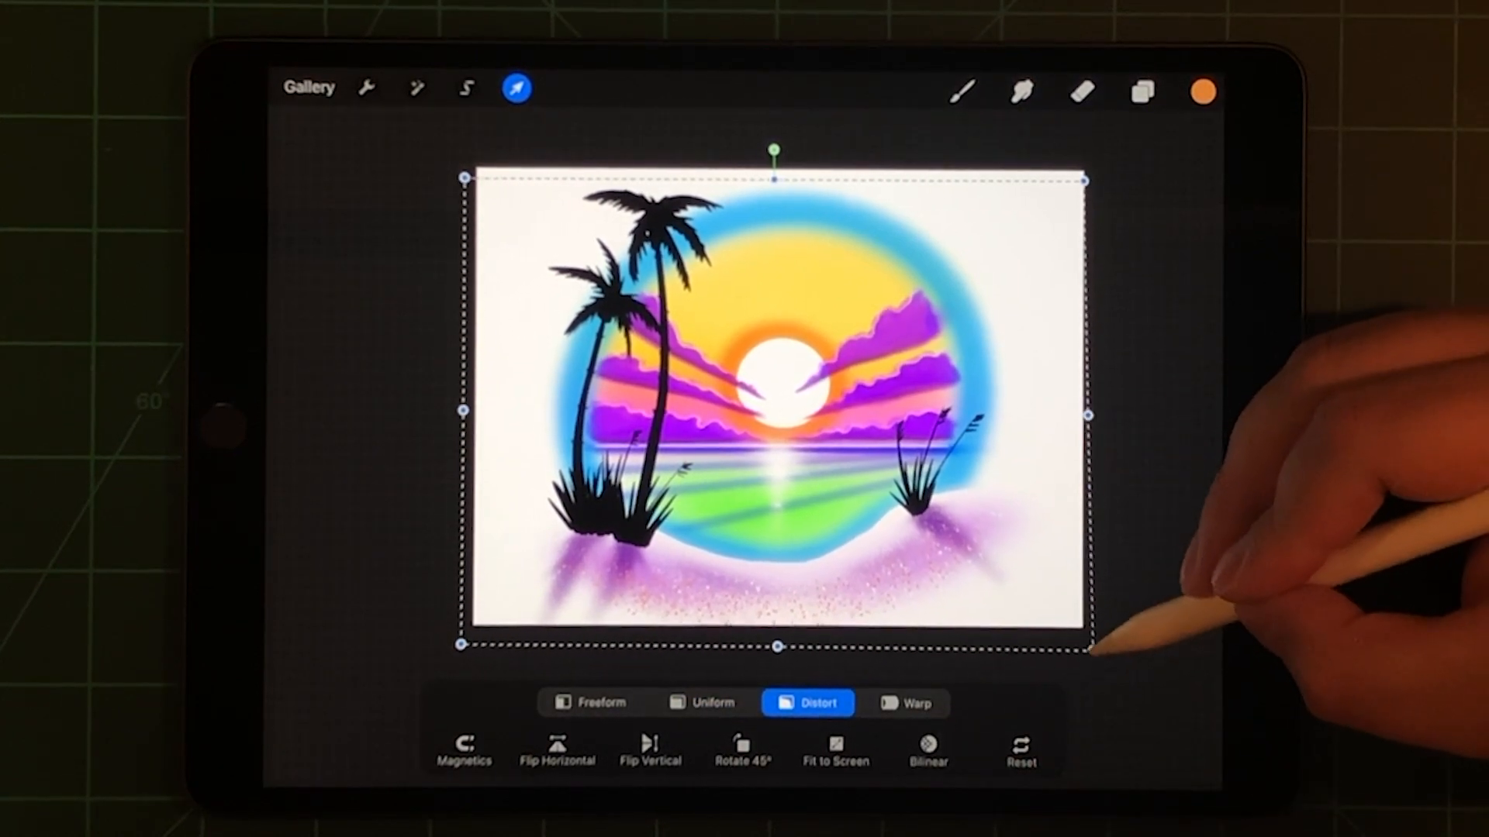
pyautogui.moveTo(1084, 413); pyautogui.dragTo(1116, 407)
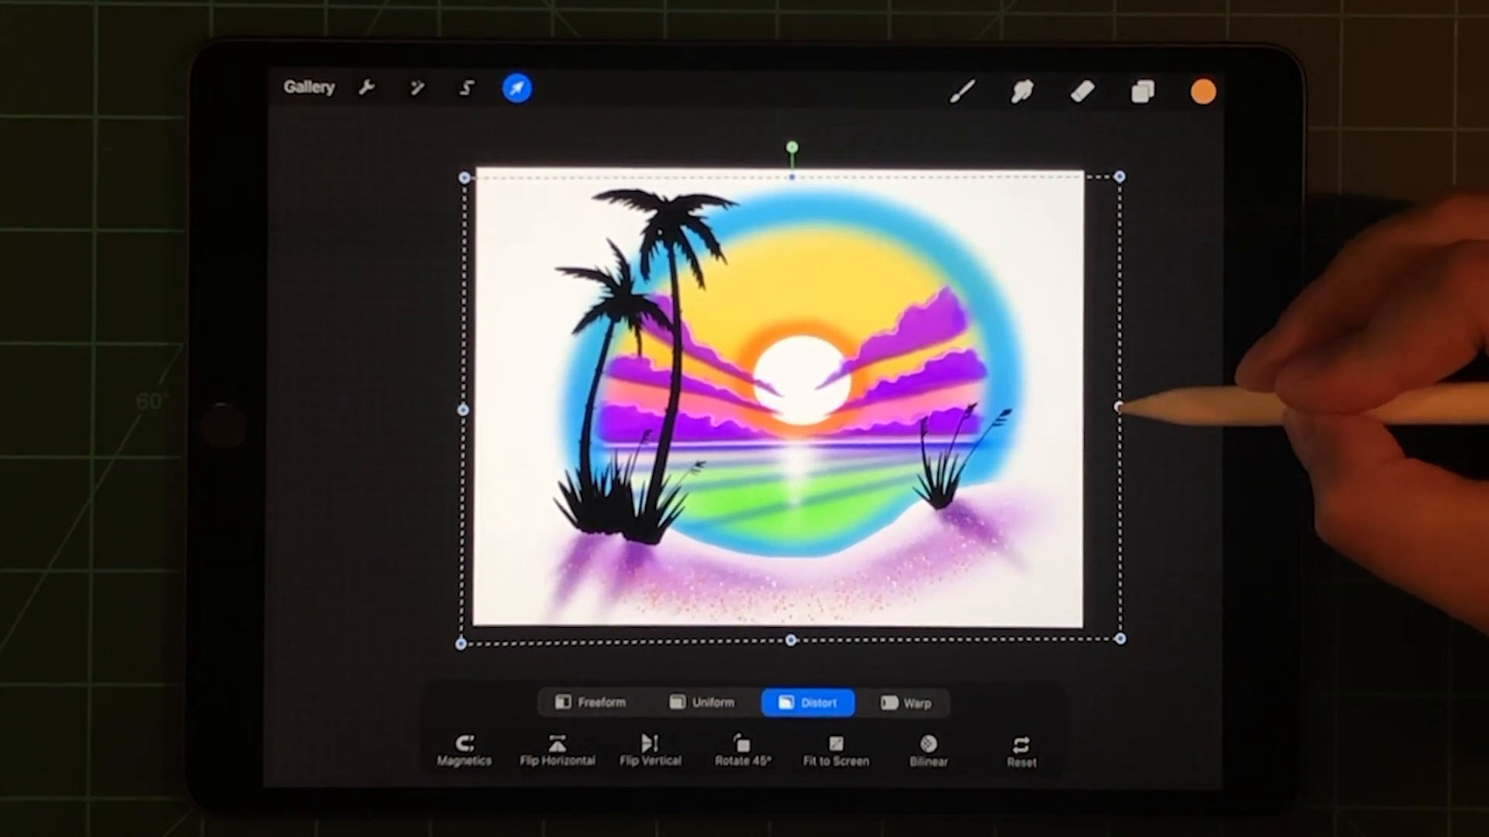
pyautogui.moveTo(791, 641); pyautogui.dragTo(792, 665)
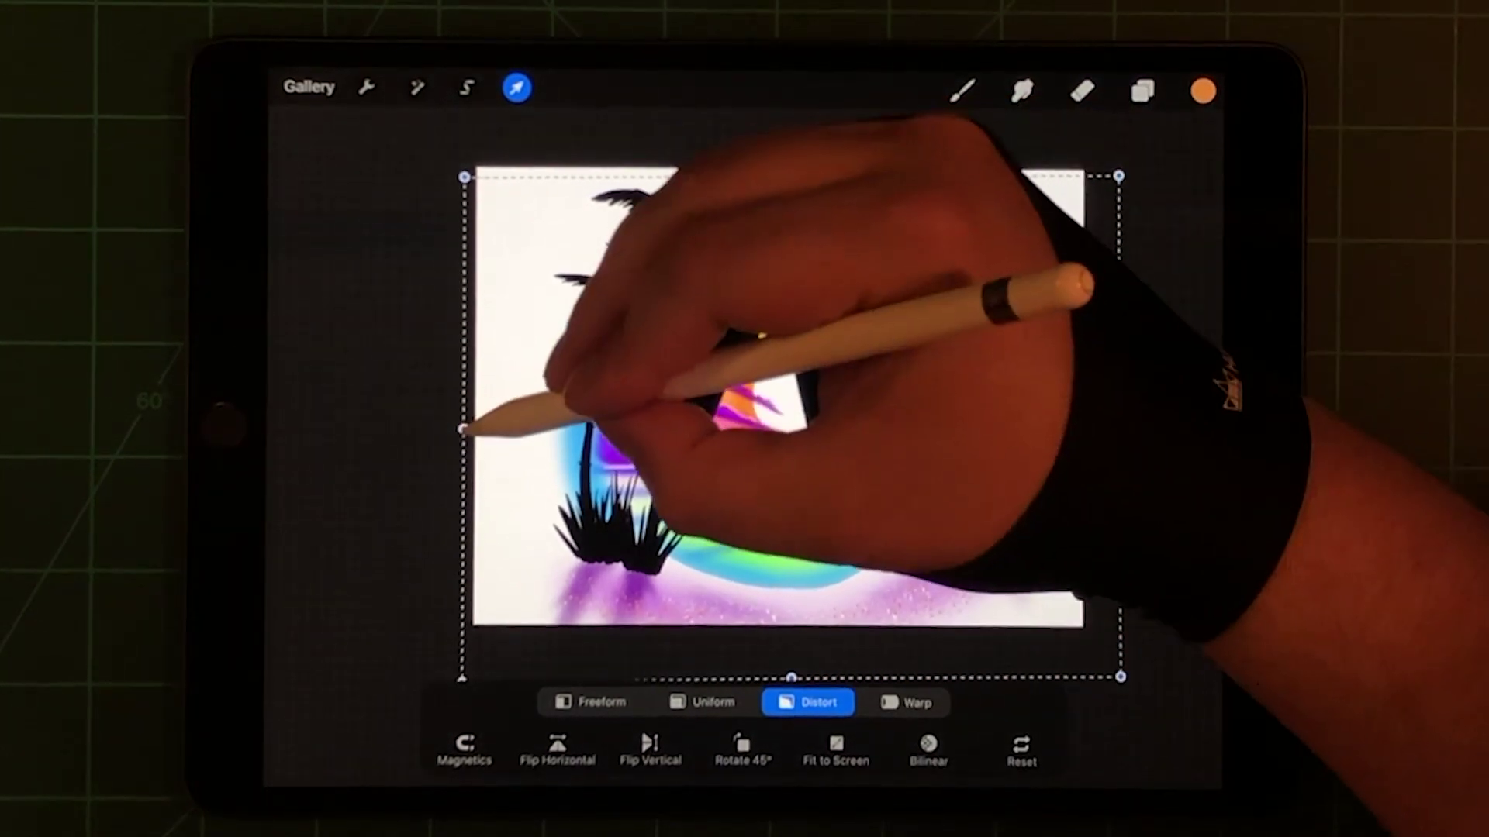
pyautogui.moveTo(462, 431); pyautogui.dragTo(427, 430)
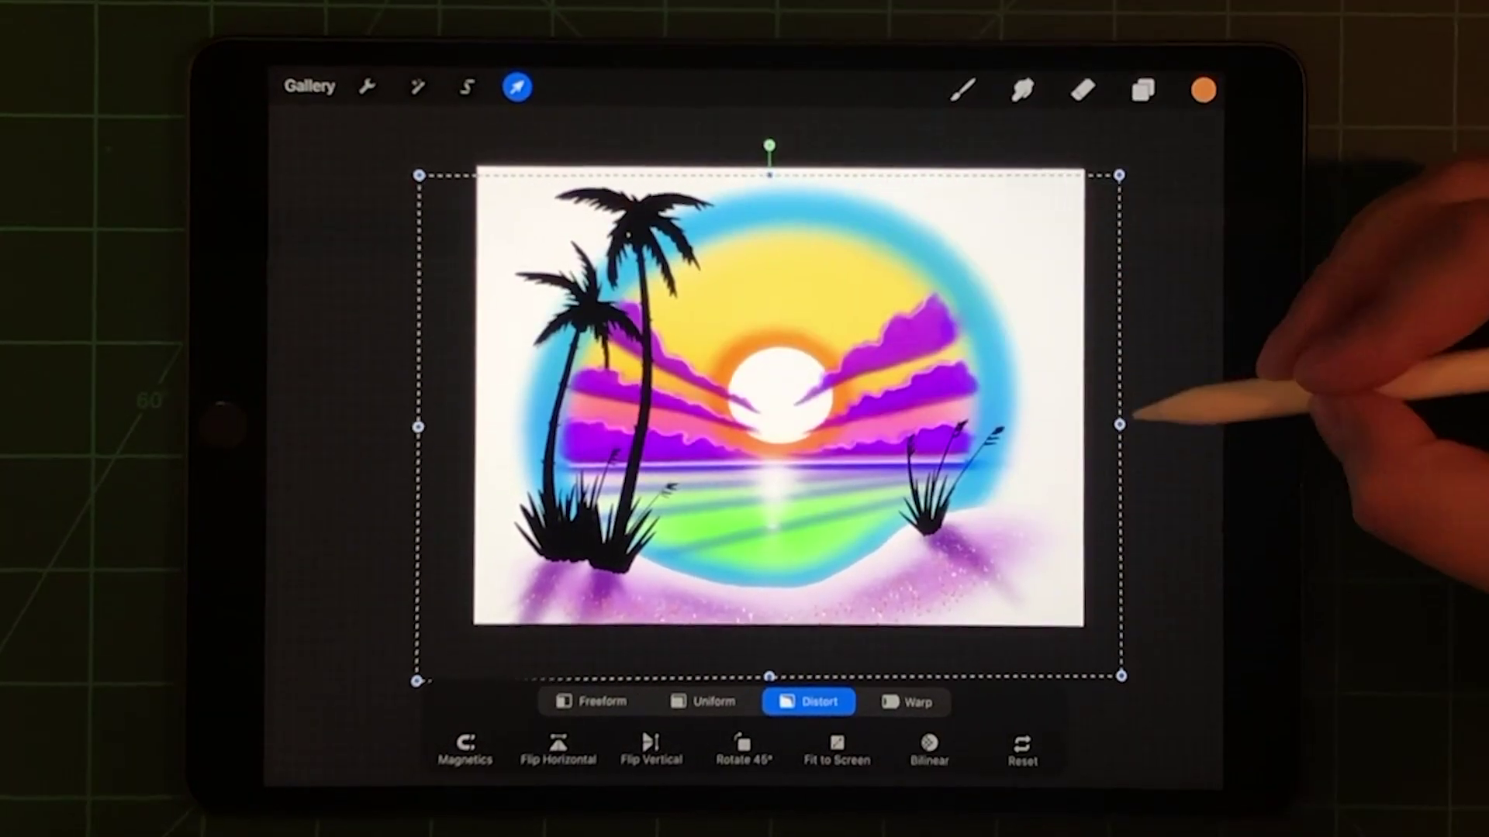
pyautogui.moveTo(1119, 425); pyautogui.dragTo(1138, 427)
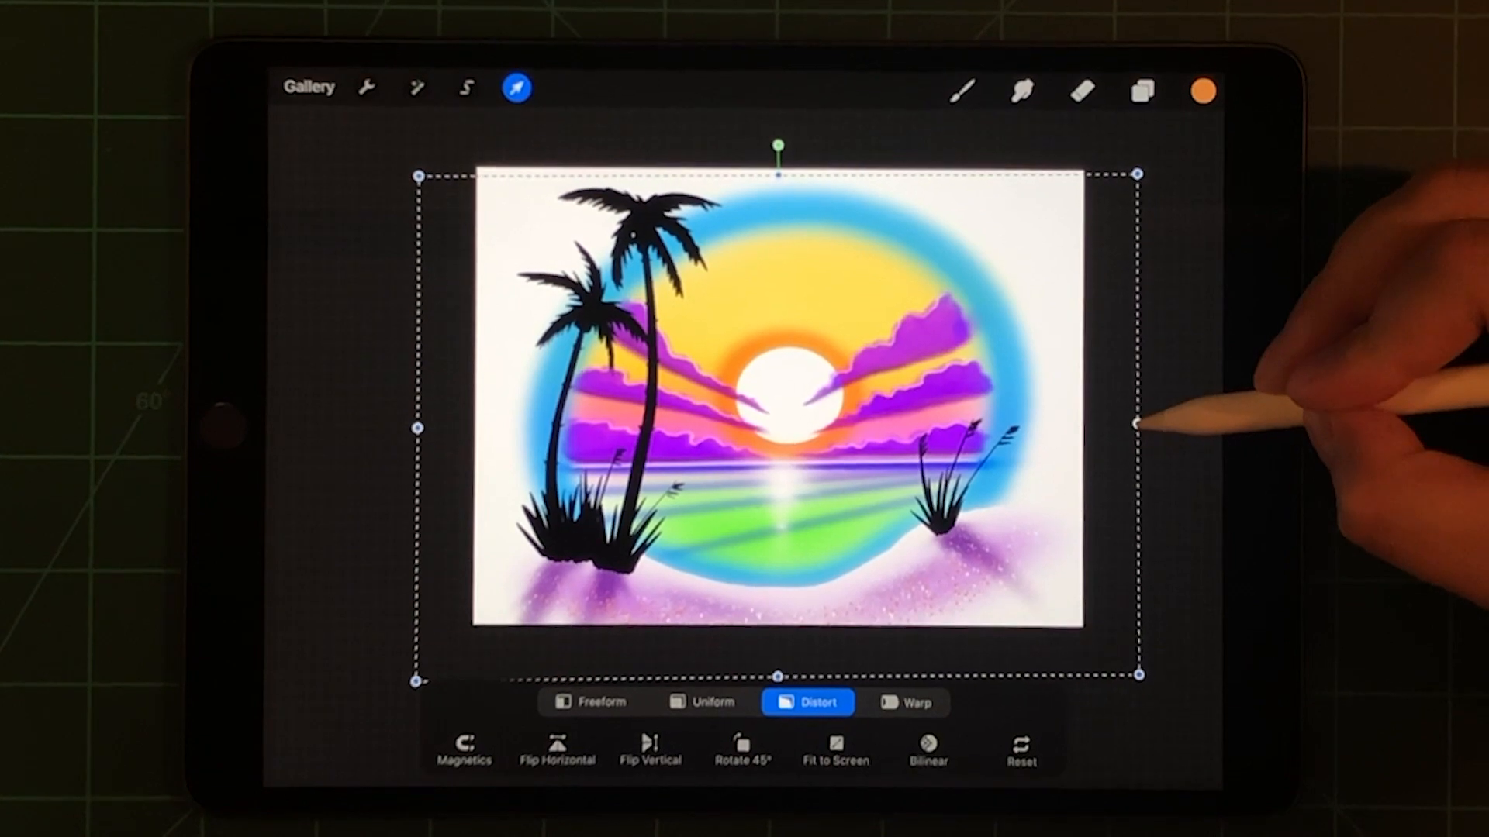
pyautogui.moveTo(778, 175); pyautogui.dragTo(779, 163)
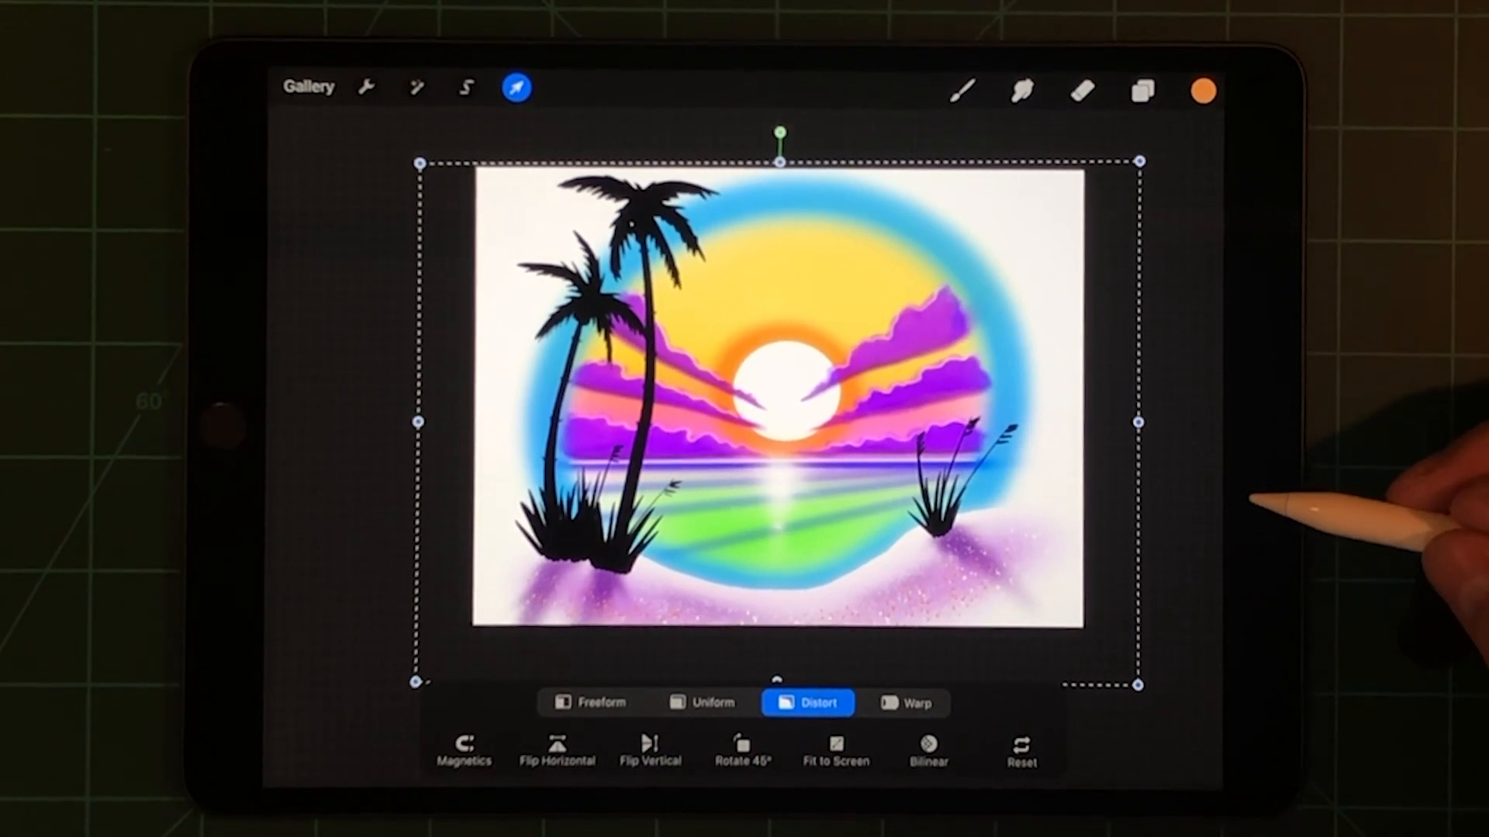
# Step: Undo the trial reshapings so the painting returns to its original size and shape
pyautogui.hotkey('ctrl', 'z')
pyautogui.hotkey('ctrl', 'z')
pyautogui.hotkey('ctrl', 'z')
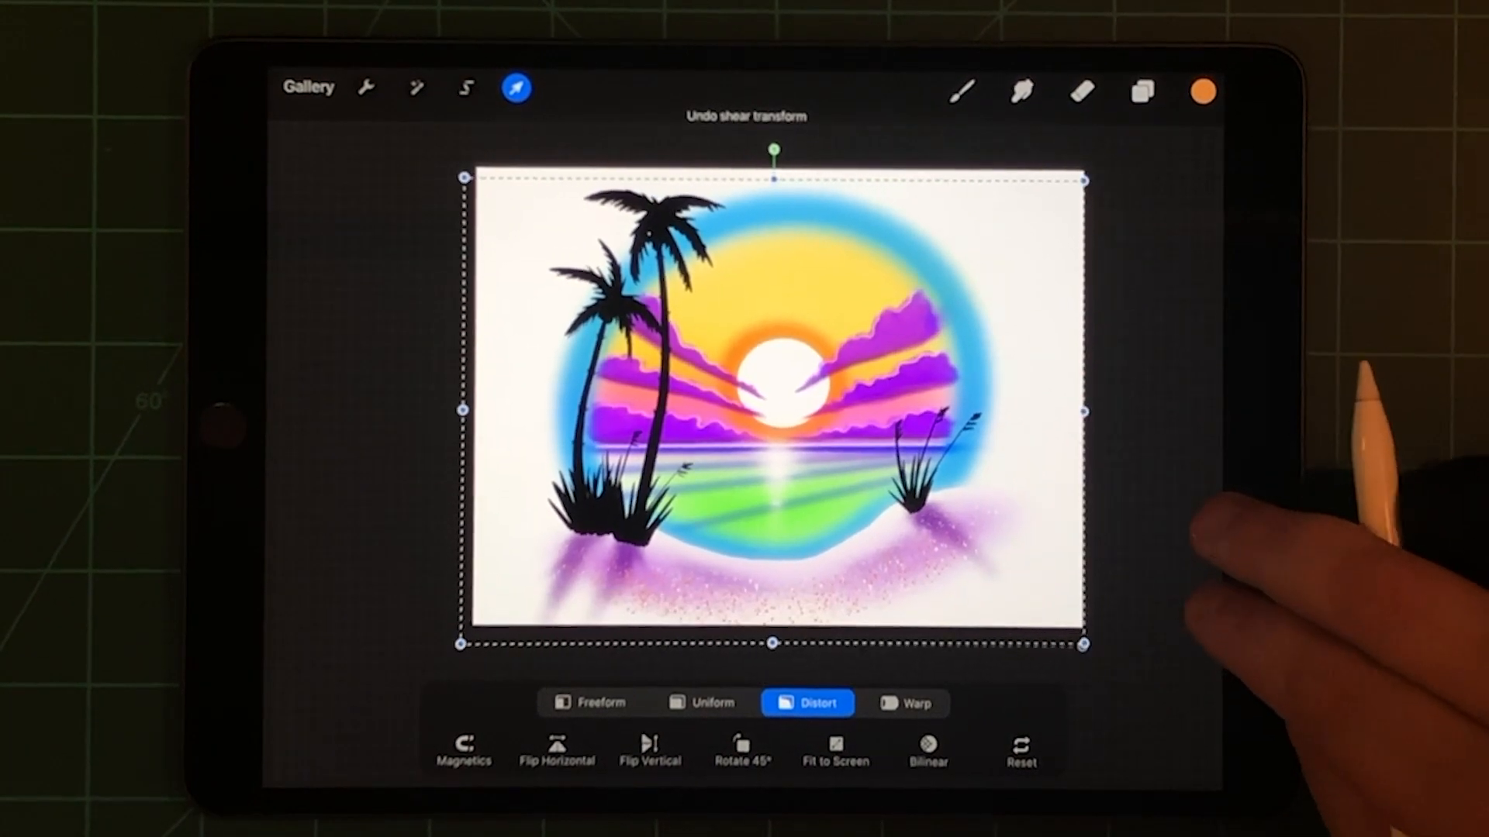
pyautogui.hotkey('ctrl', 'z')
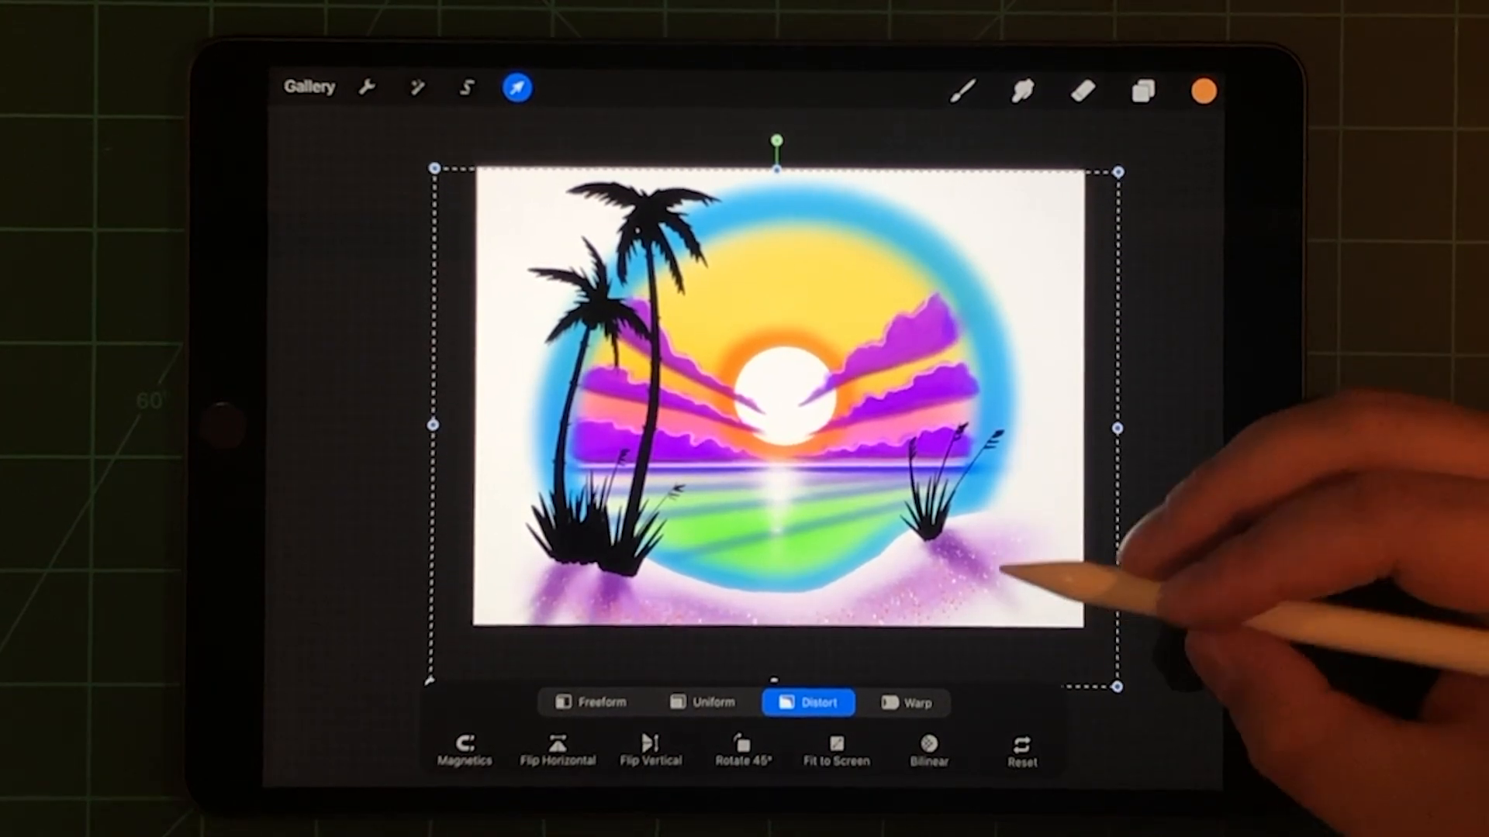
pyautogui.hotkey('ctrl', 'z')
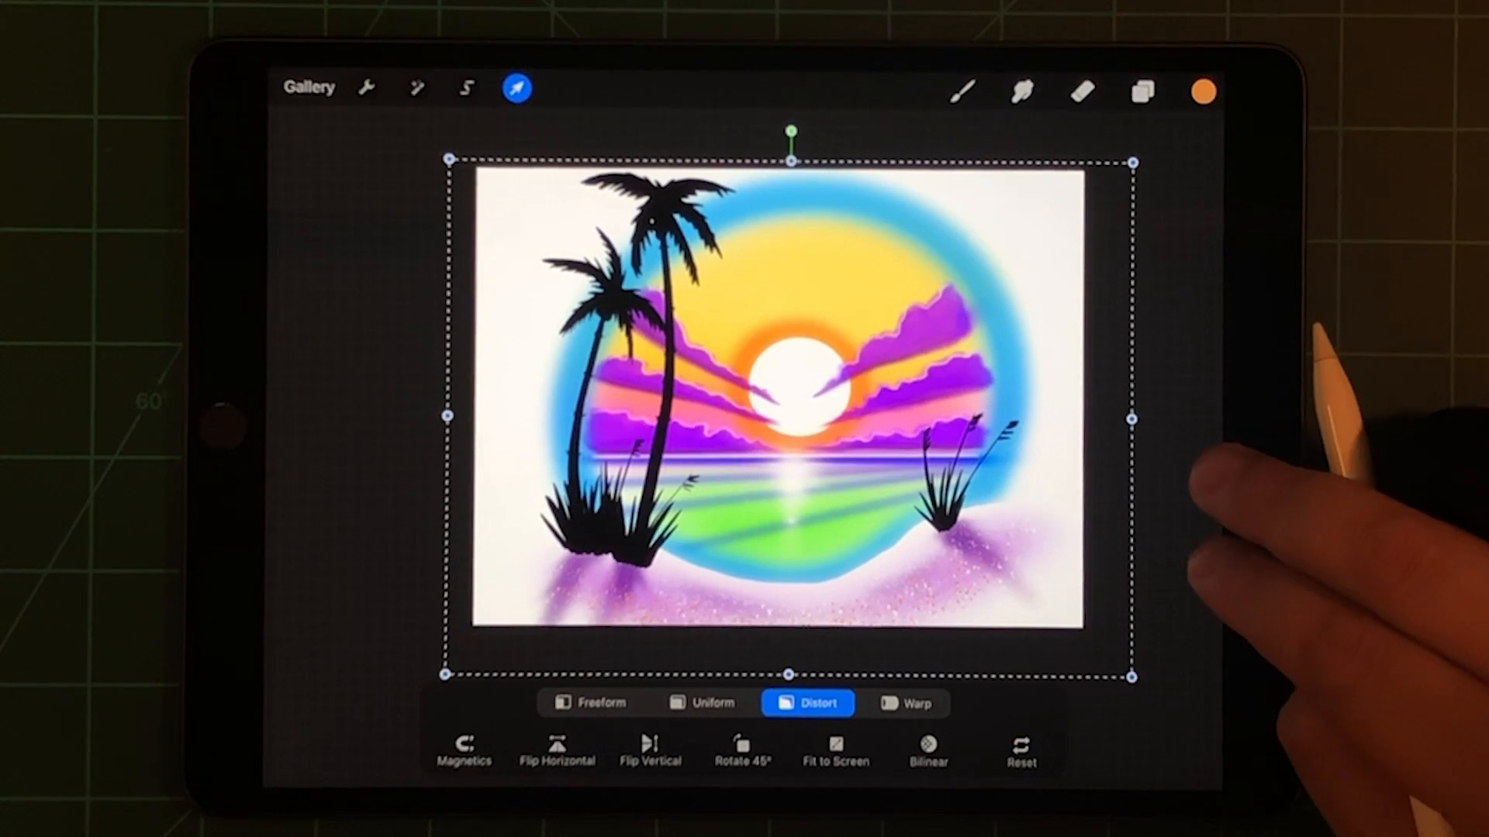
pyautogui.hotkey('ctrl', 'z')
pyautogui.hotkey('ctrl', 'z')
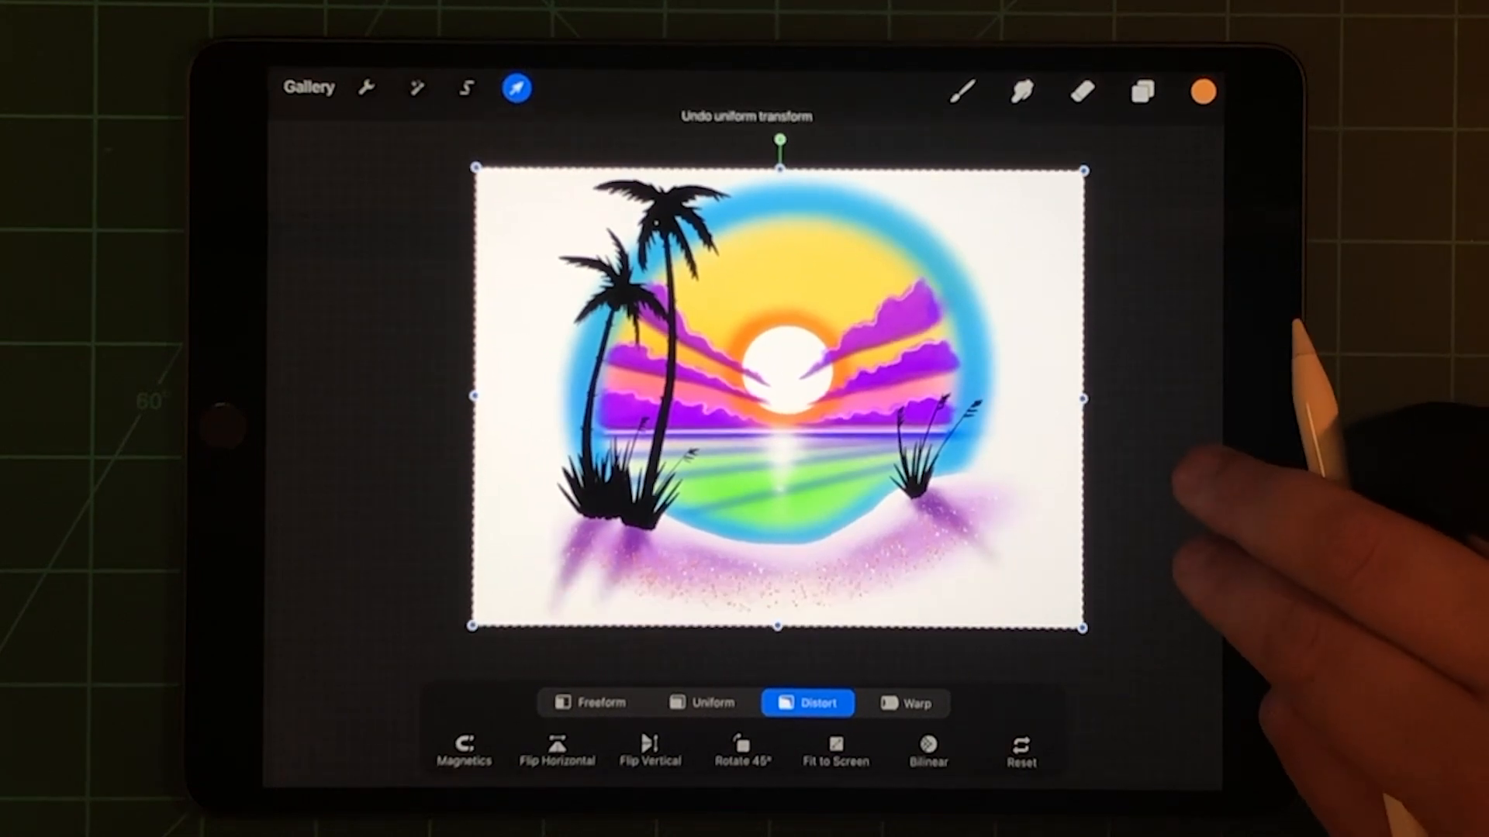